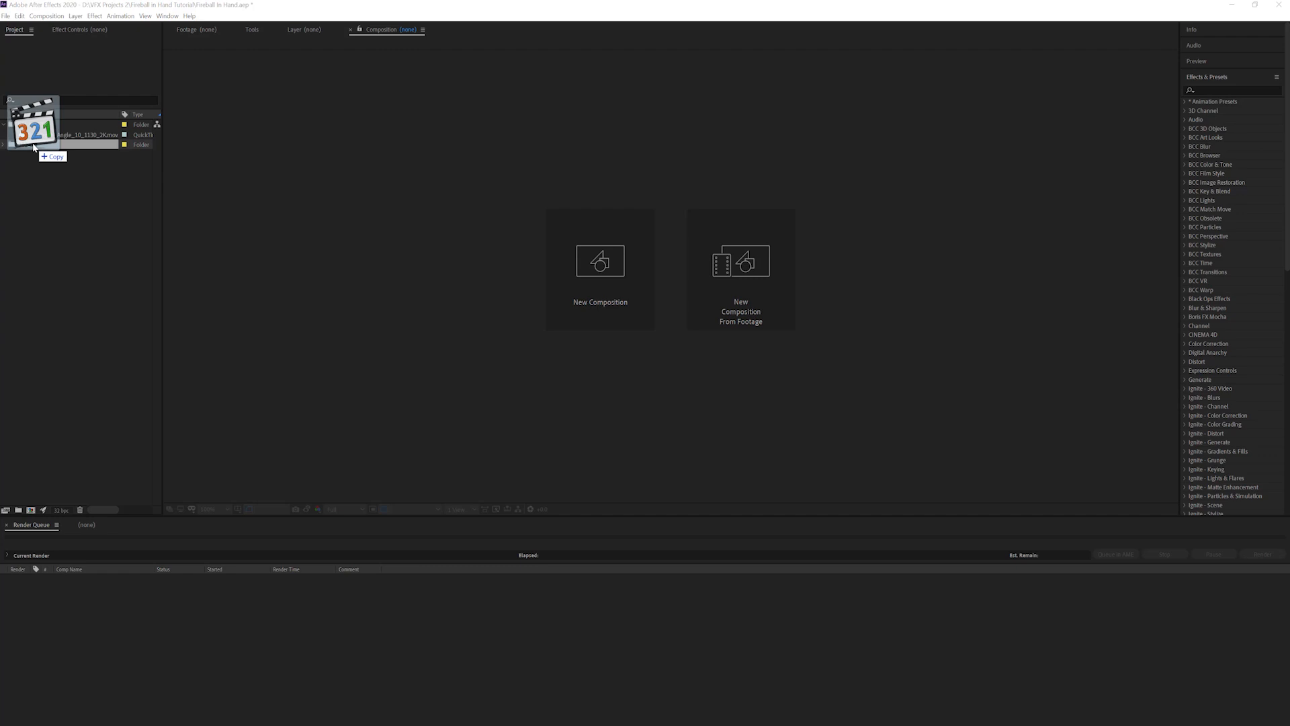
- Create a new composition from the greenscreen clip in the 002 BG folder
right_click(62, 152)
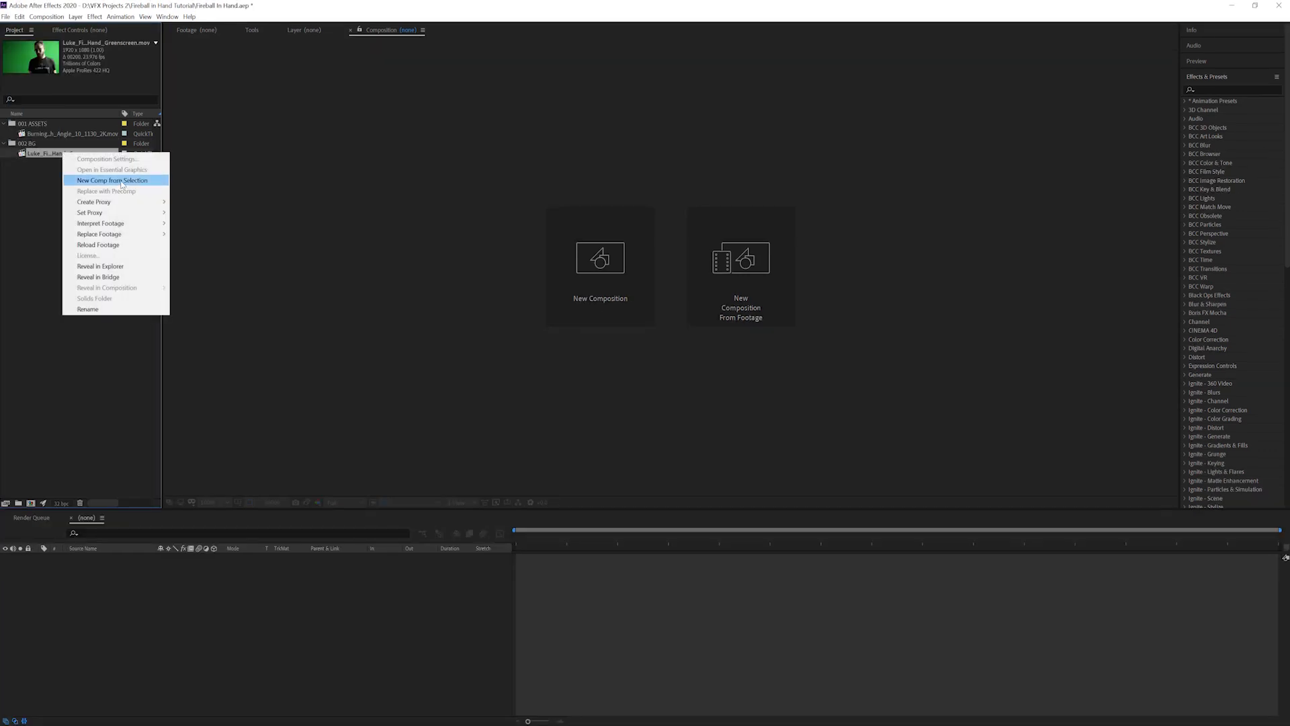
click(122, 183)
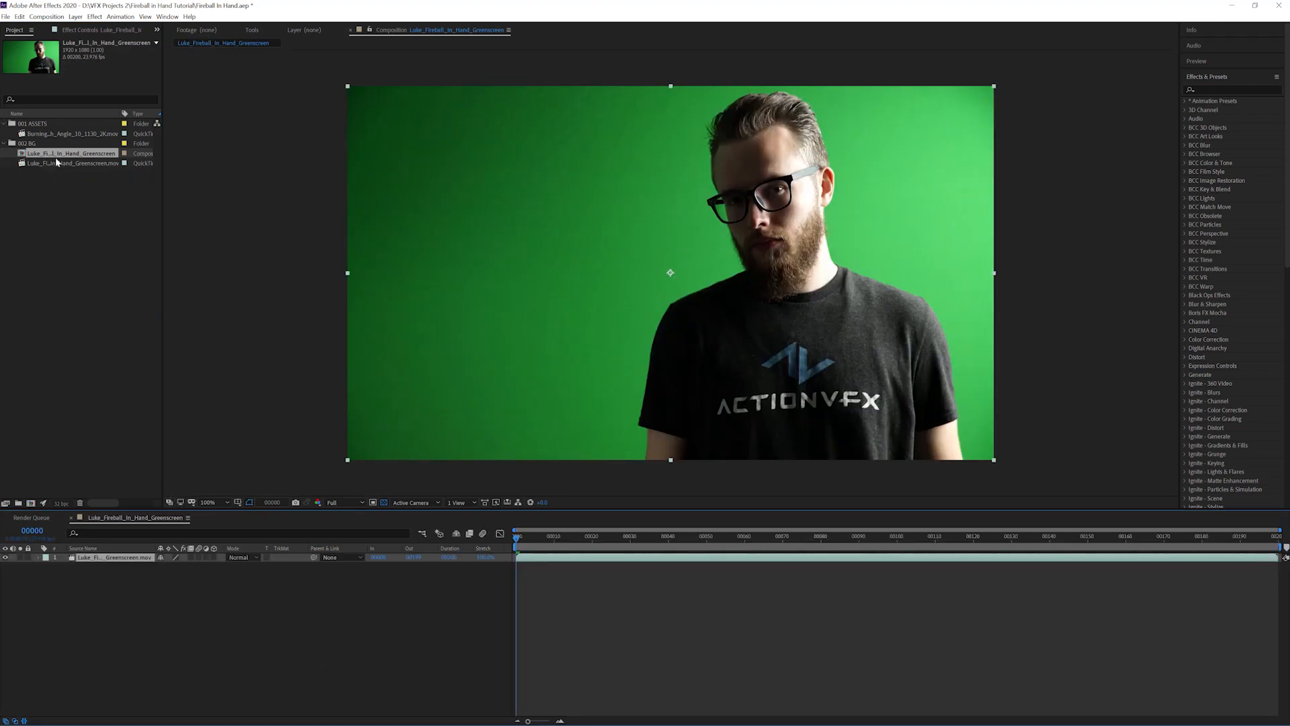
click(224, 644)
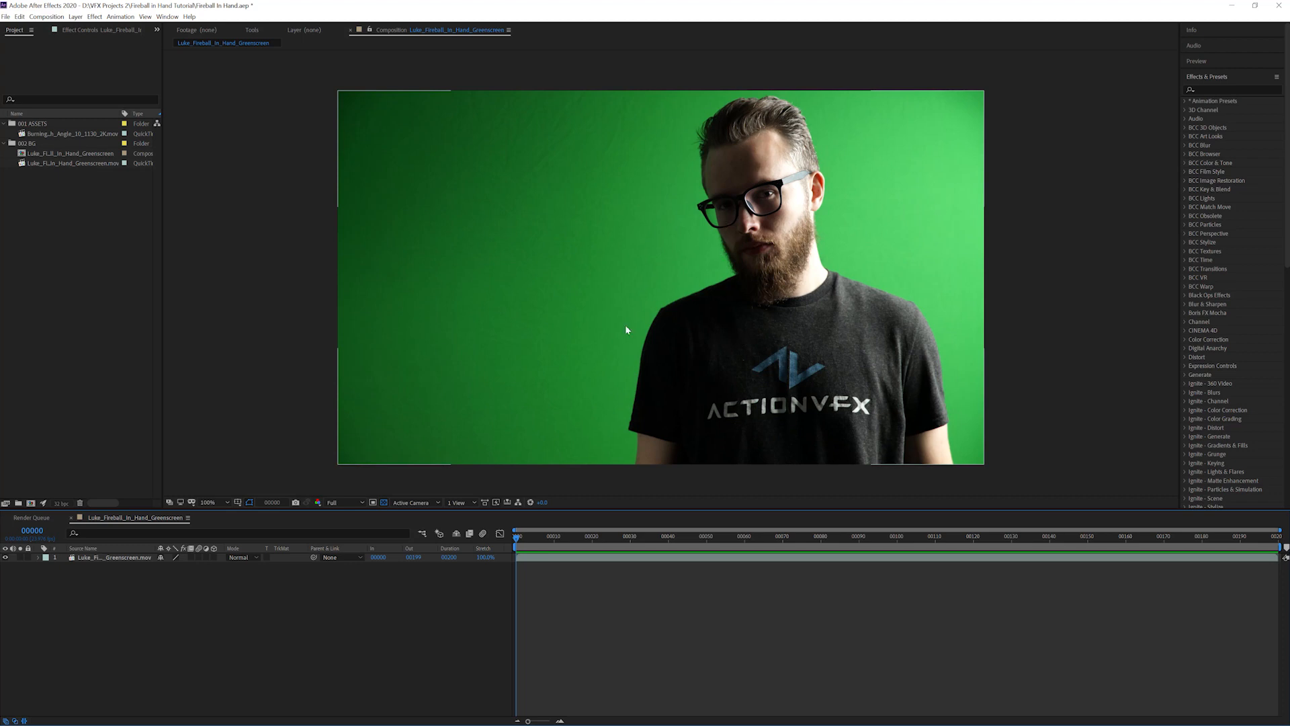
- Draw a closed garbage mask around the actor and his outstretched hand at frame 46, and check it across the clip
click(130, 561)
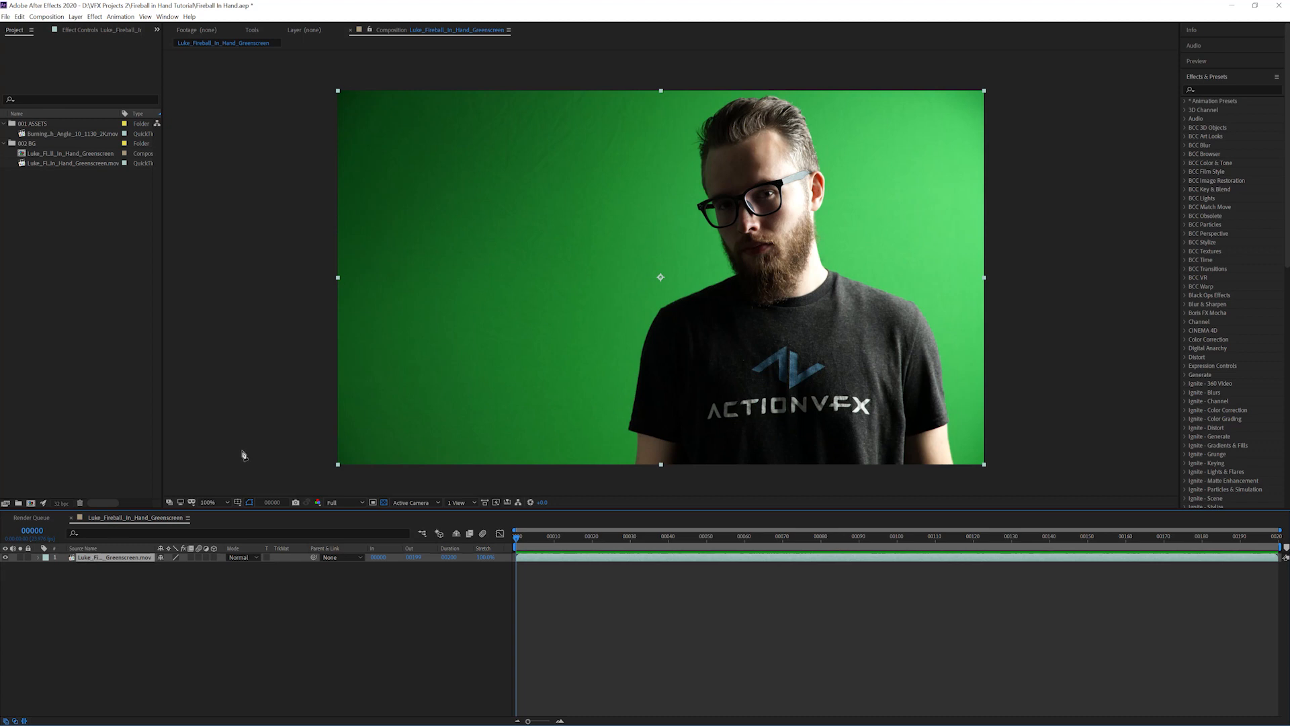
drag(523, 541, 691, 544)
click(382, 301)
click(514, 287)
click(615, 271)
click(675, 236)
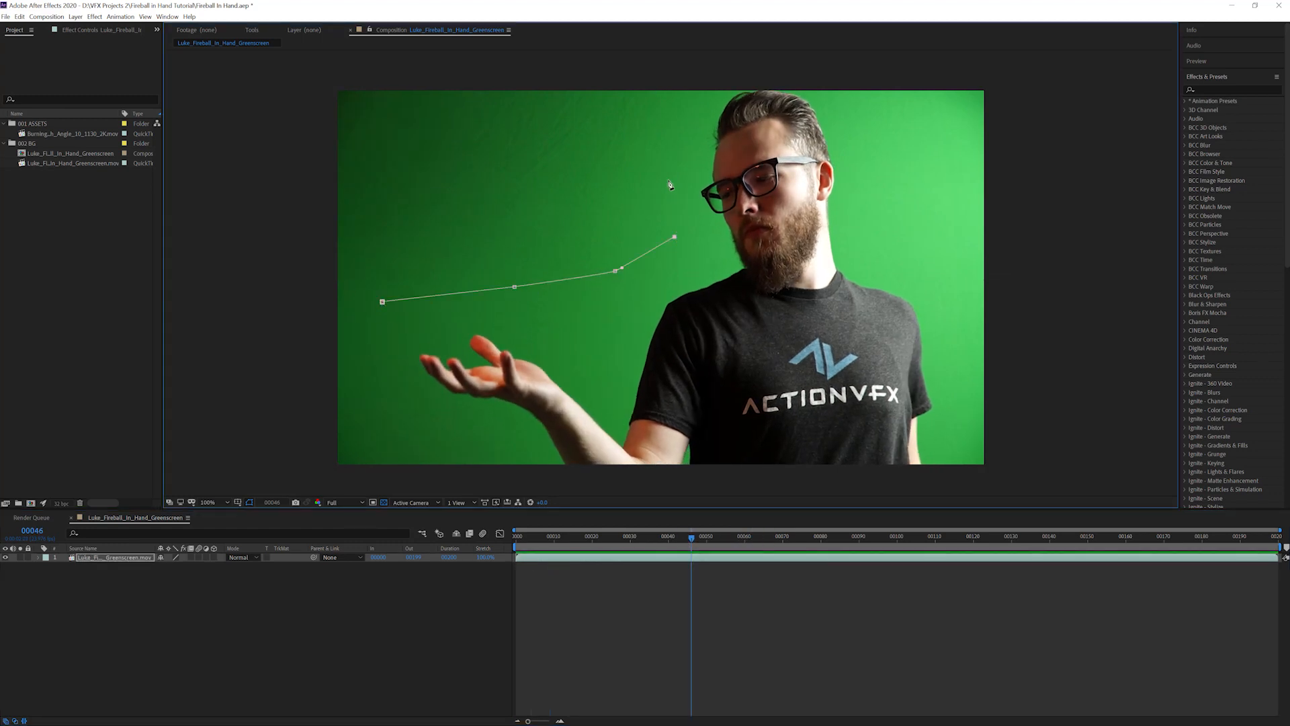
click(662, 94)
click(853, 68)
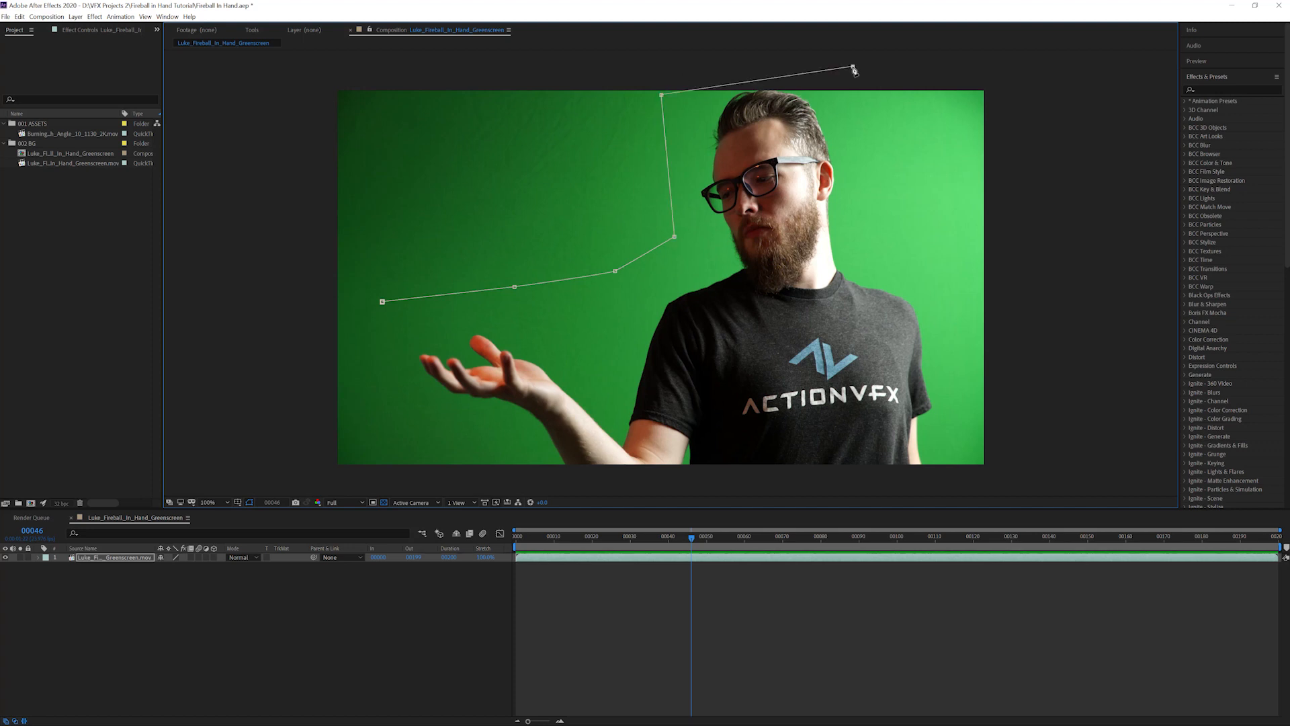
click(889, 141)
click(979, 302)
click(979, 396)
click(974, 478)
click(378, 477)
click(383, 303)
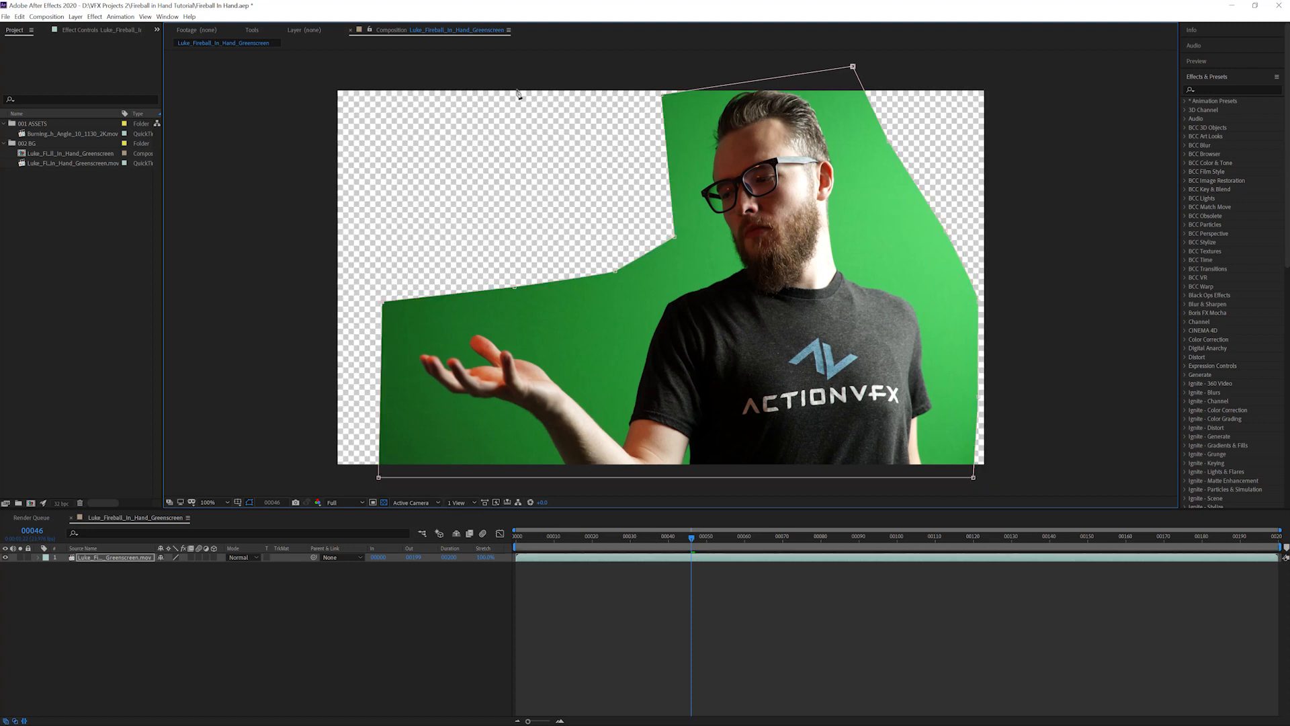
drag(695, 538, 1103, 561)
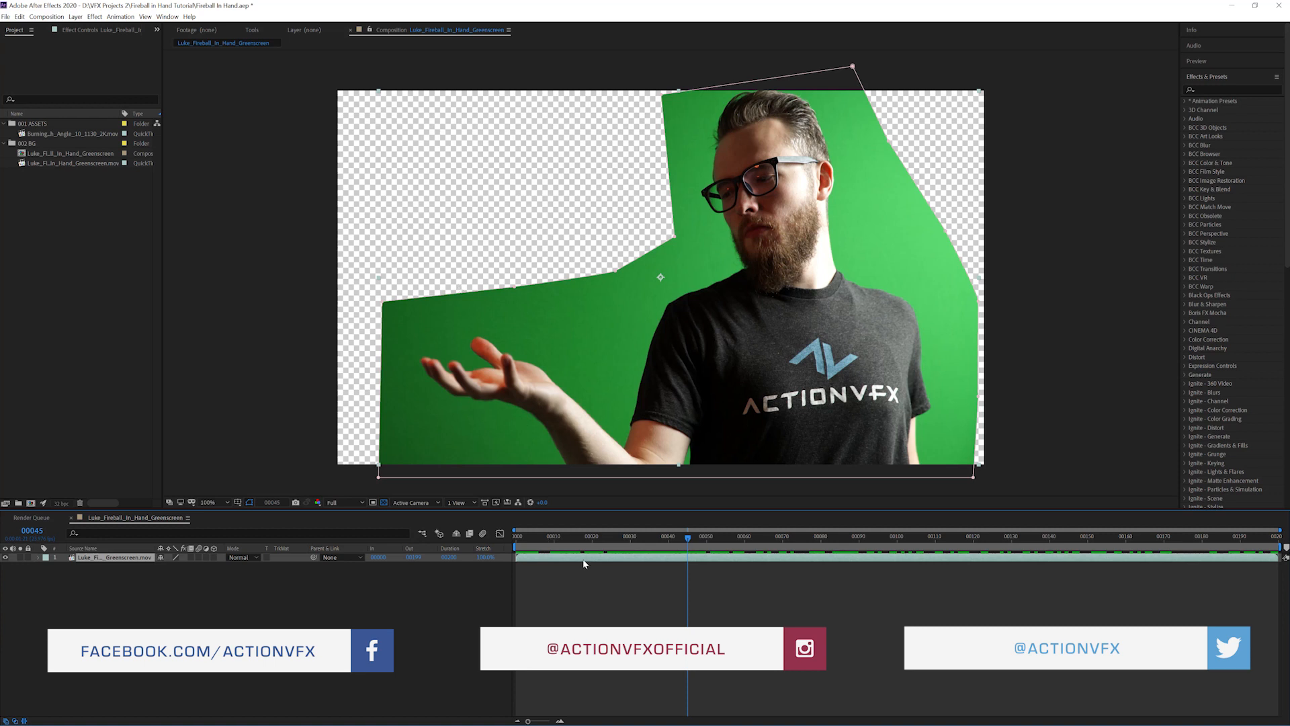
drag(579, 541, 704, 539)
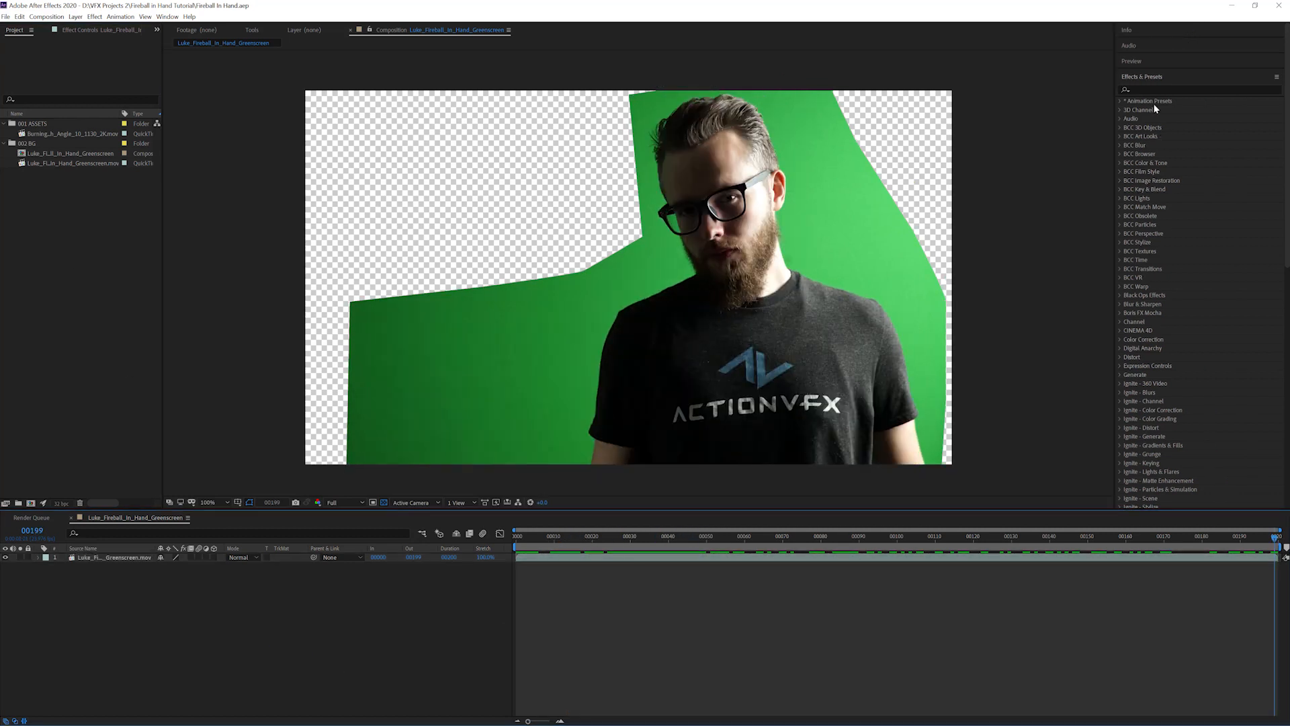
- Find the Keylight + Key Cleaner + Advanced Spill Suppressor preset and apply it to the greenscreen layer
click(121, 562)
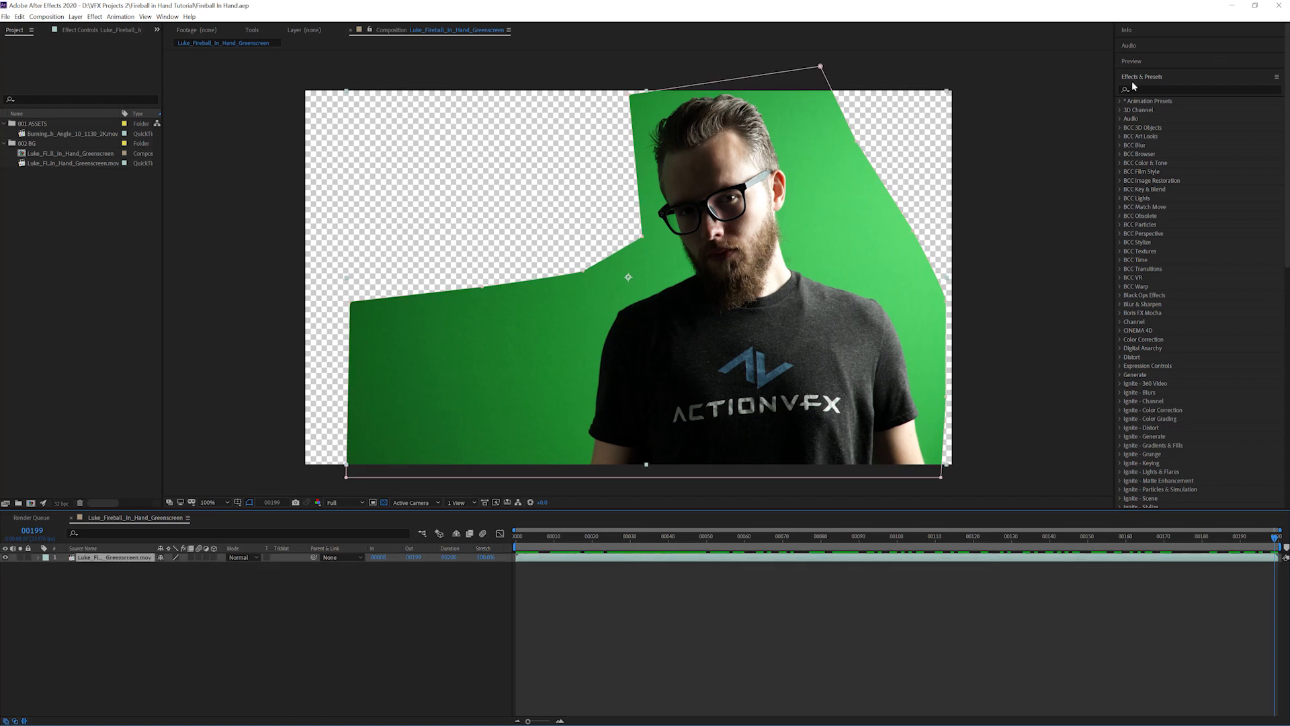
click(1162, 89)
text(k)
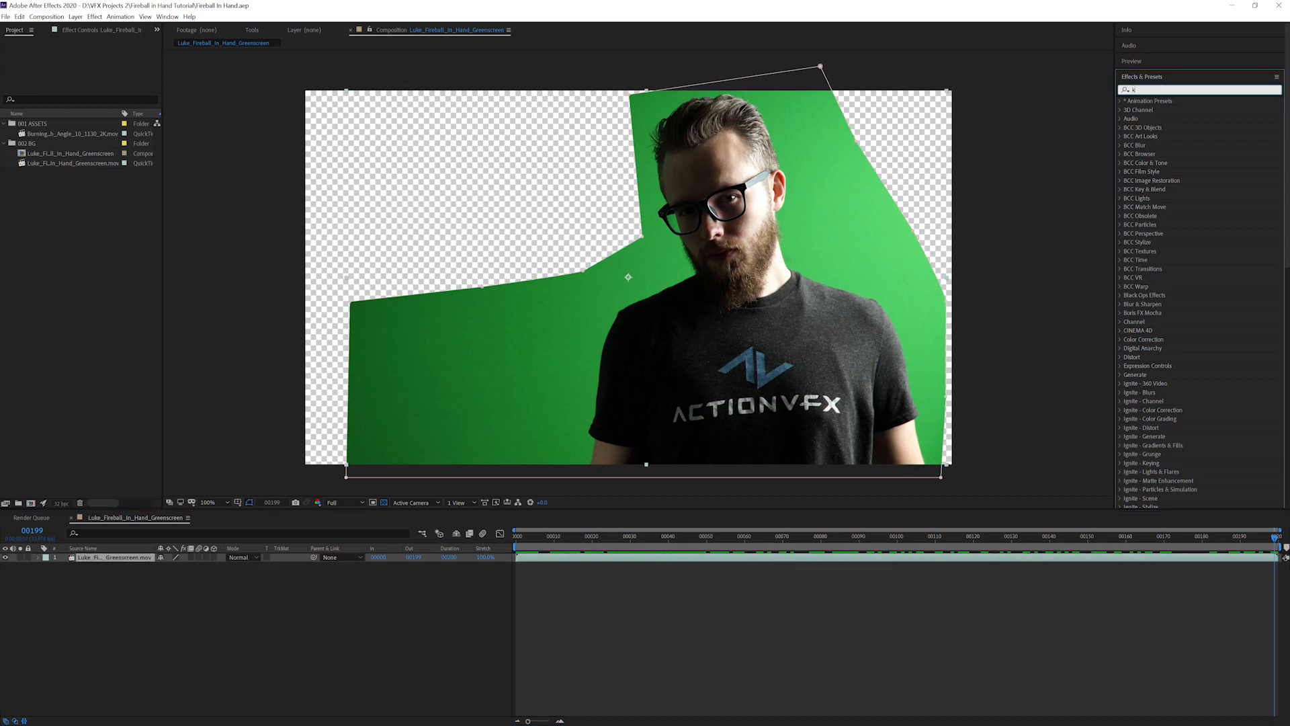
text(eylight)
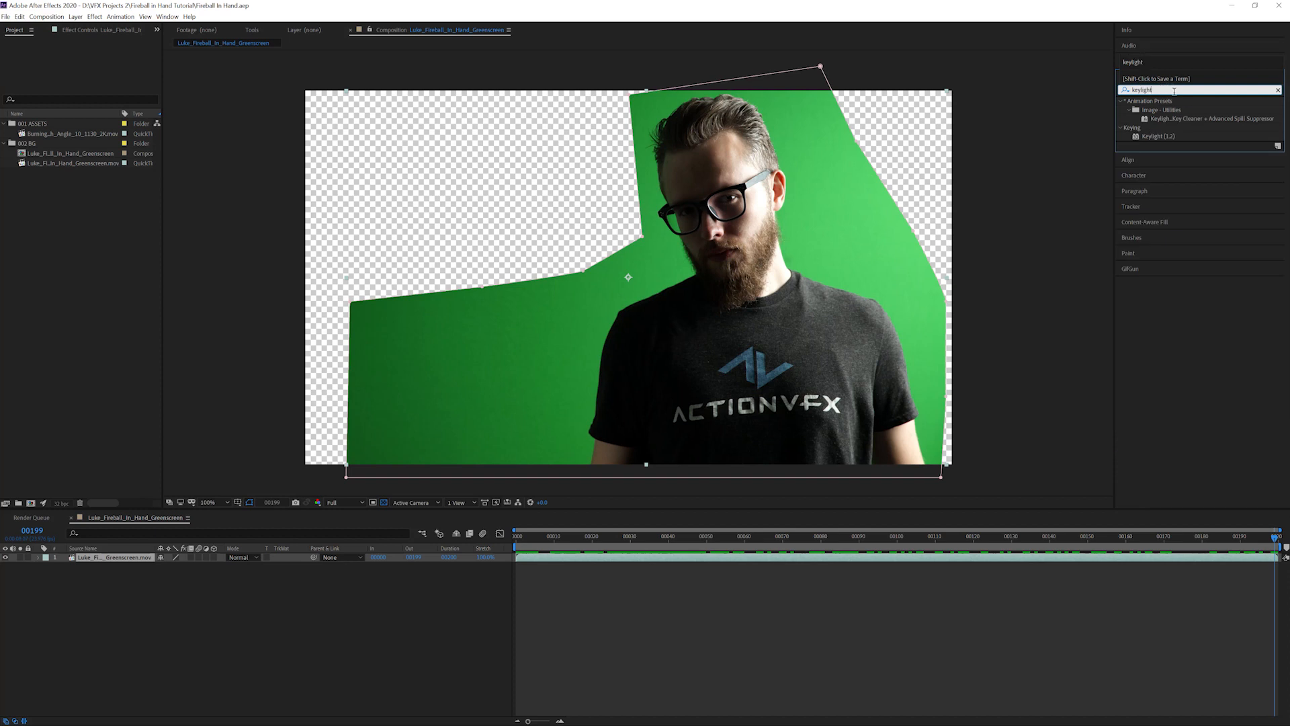
click(1156, 136)
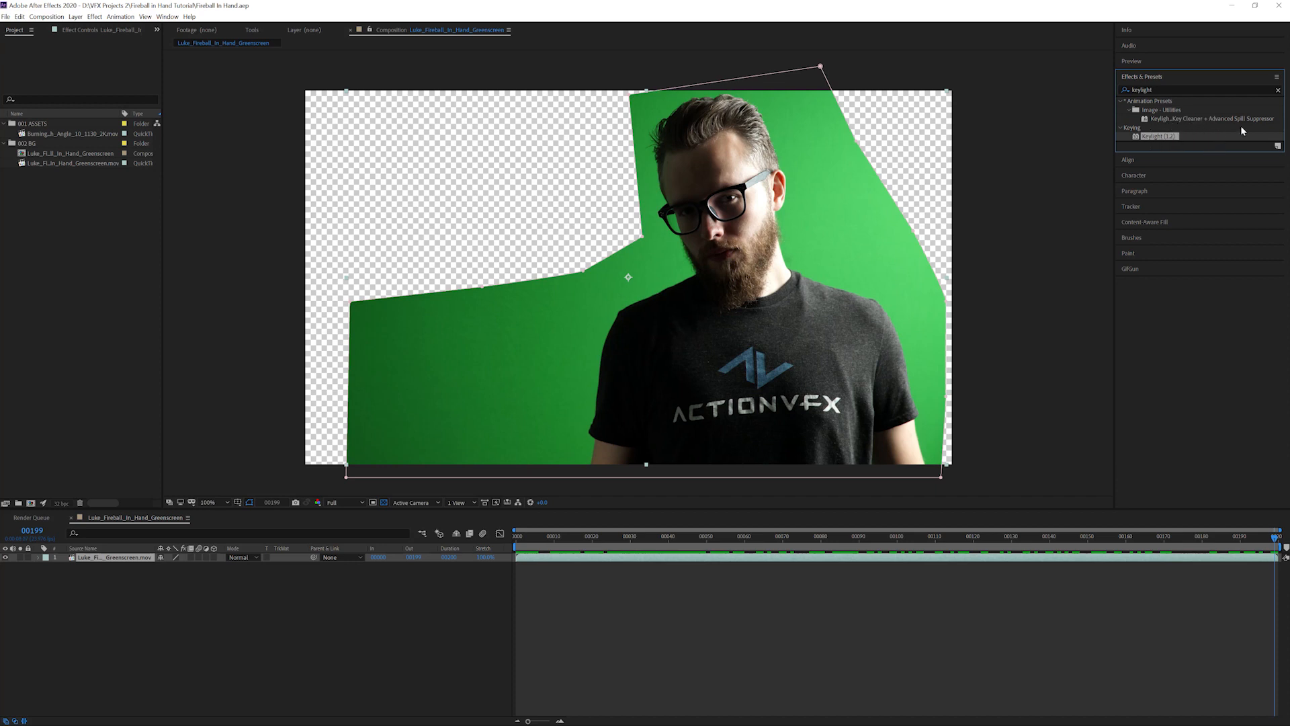
click(1219, 120)
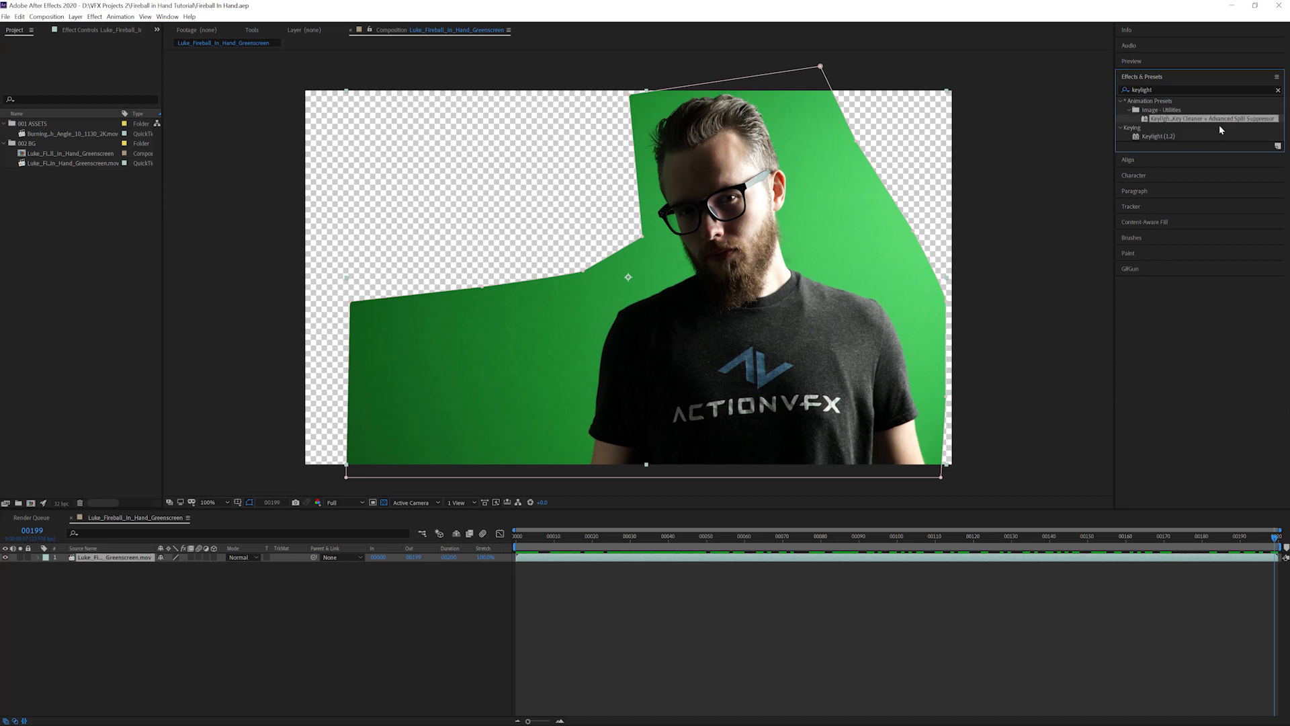
drag(1195, 123, 111, 559)
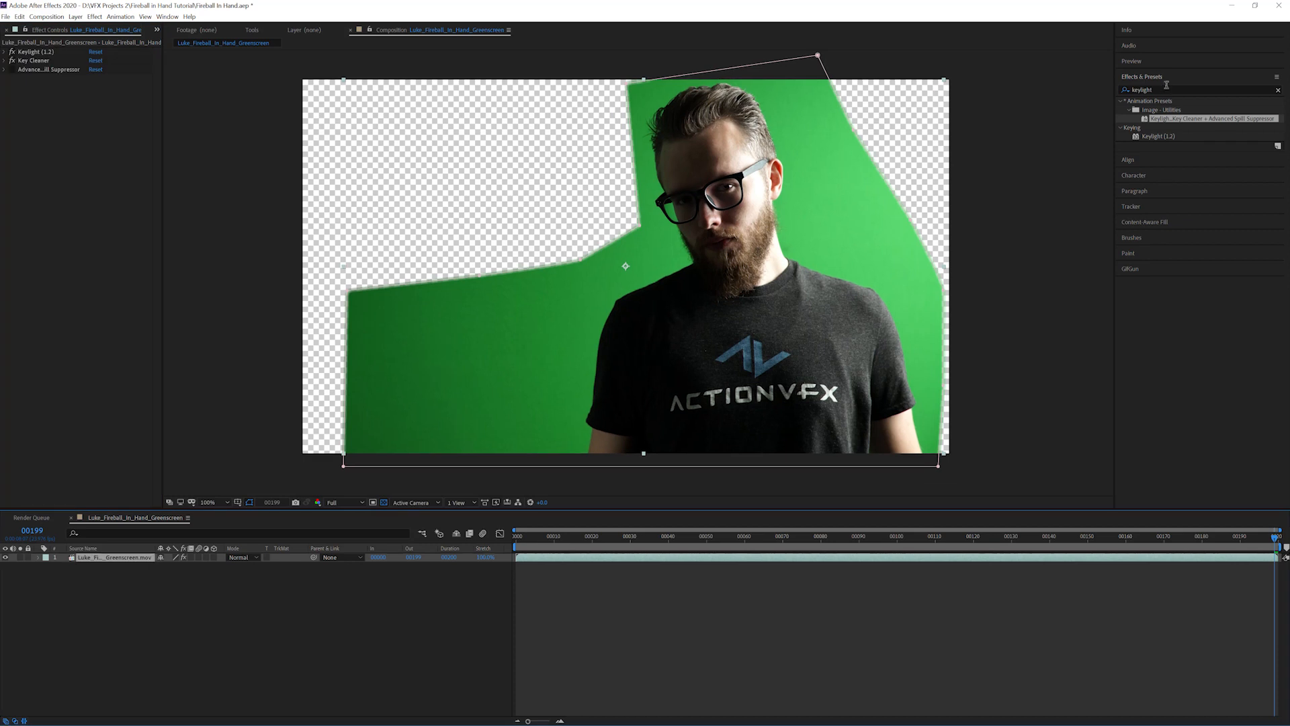
- Search the effects for "reduce" and add Reduce Noise v5 to the greenscreen layer
drag(1166, 87, 991, 71)
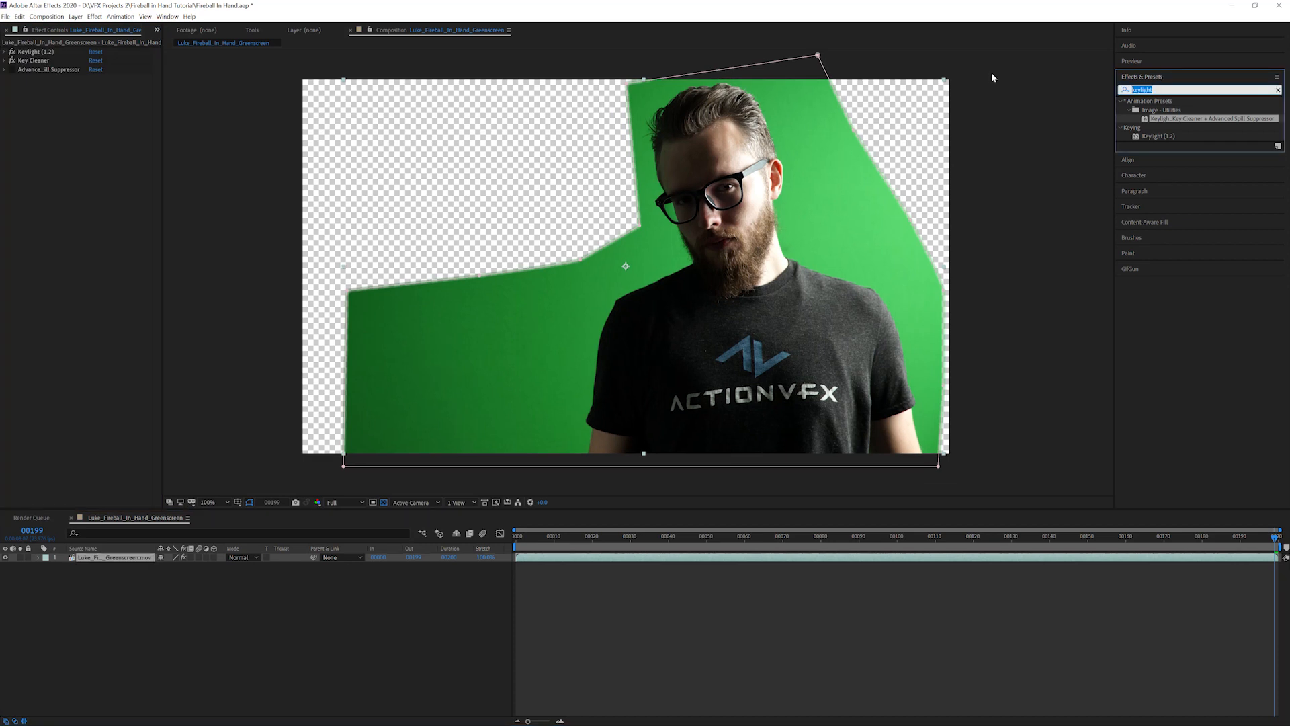
text(ru)
key(BackSpace)
key(BackSpace)
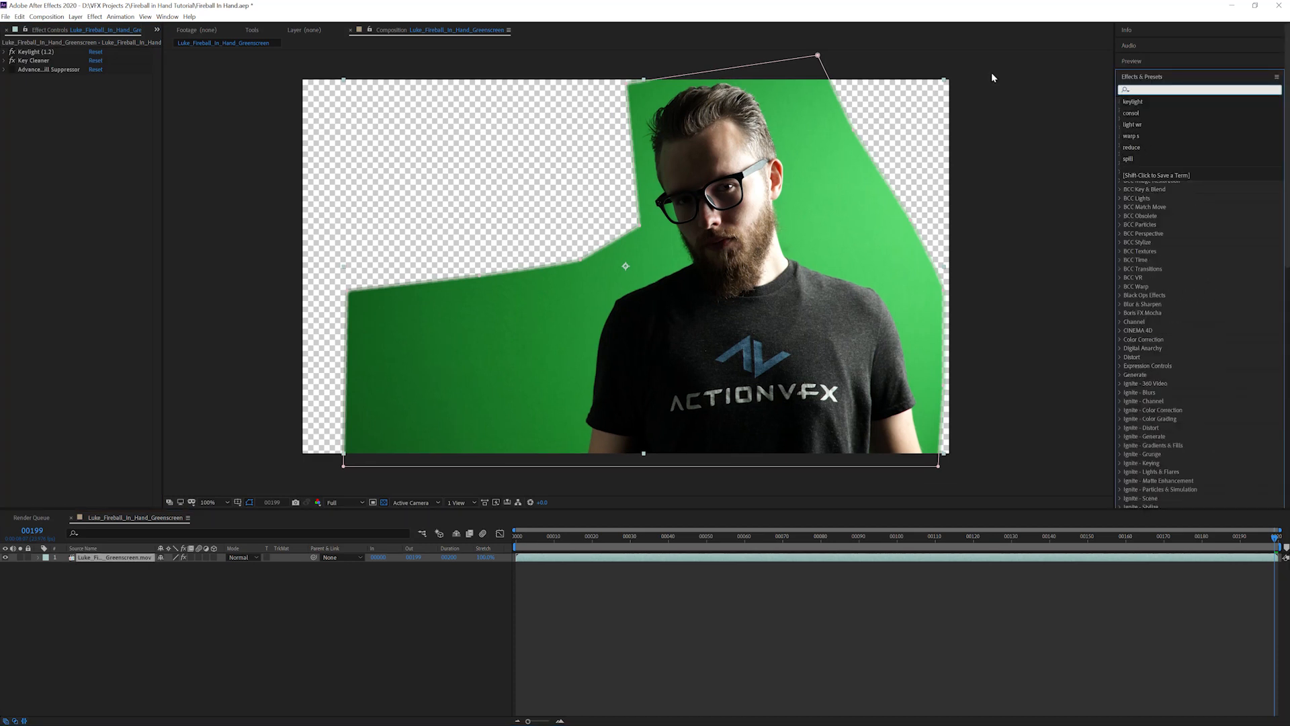
text(reduce)
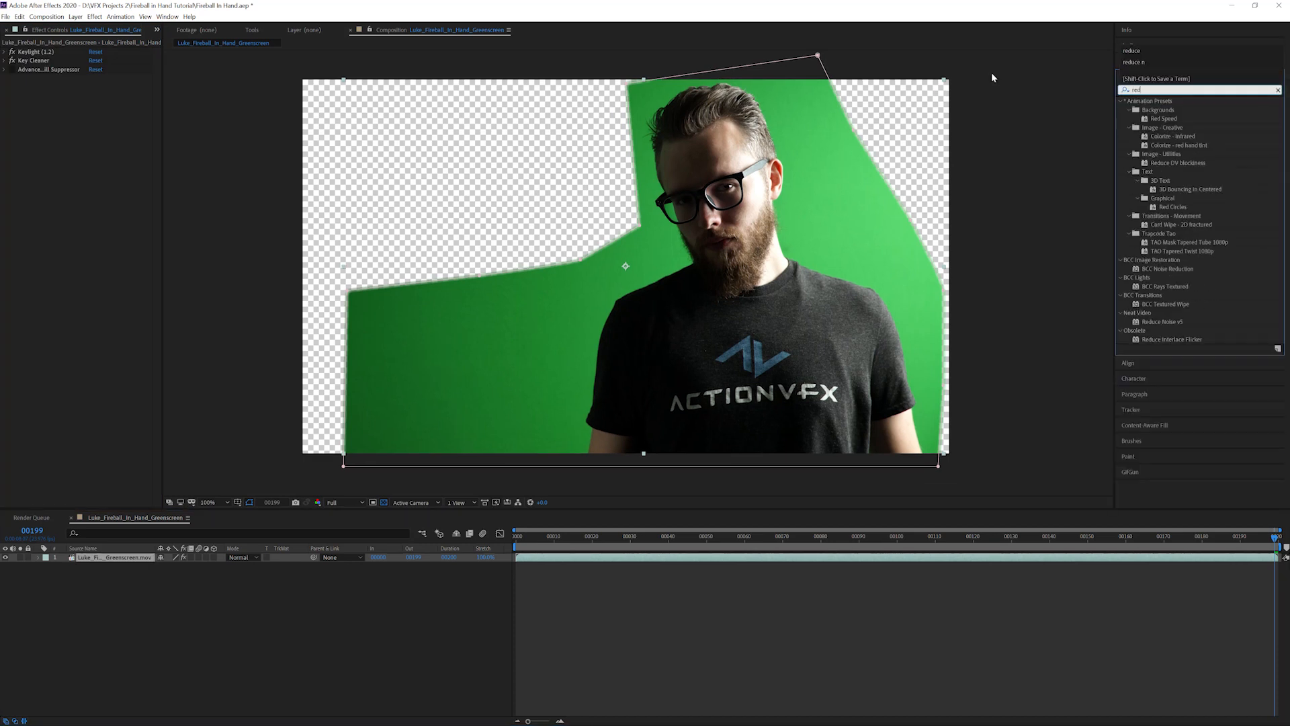
click(1169, 137)
drag(1177, 136, 29, 80)
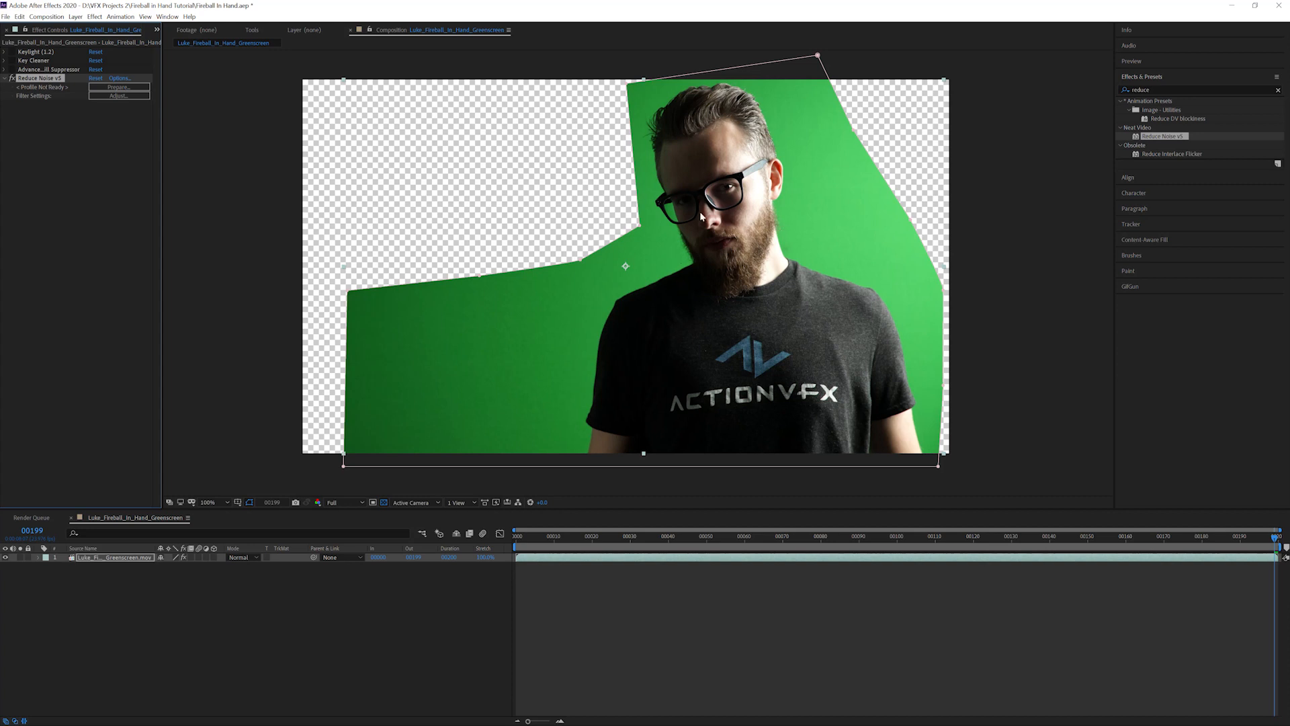
- Move Reduce Noise v5 above Keylight (1.2) in the effect stack and apply an automatically built noise profile
scroll(699, 211, up, 2)
drag(37, 78, 39, 49)
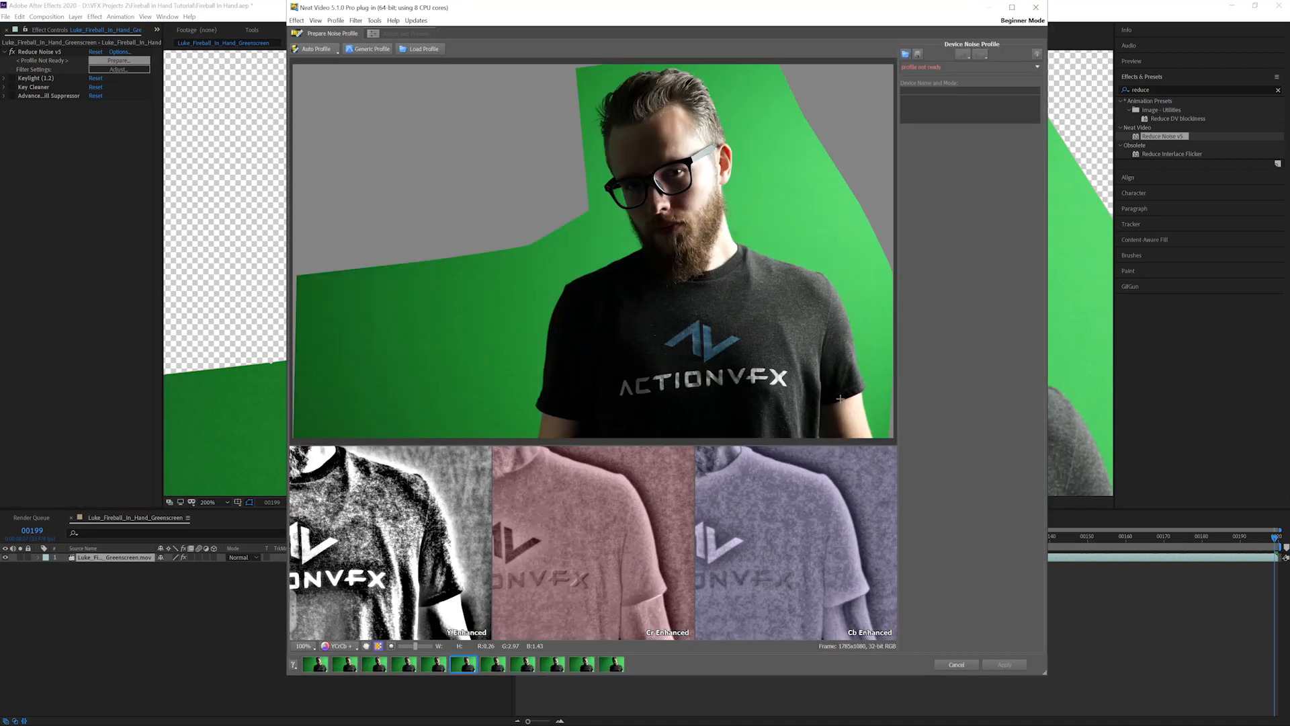
click(306, 50)
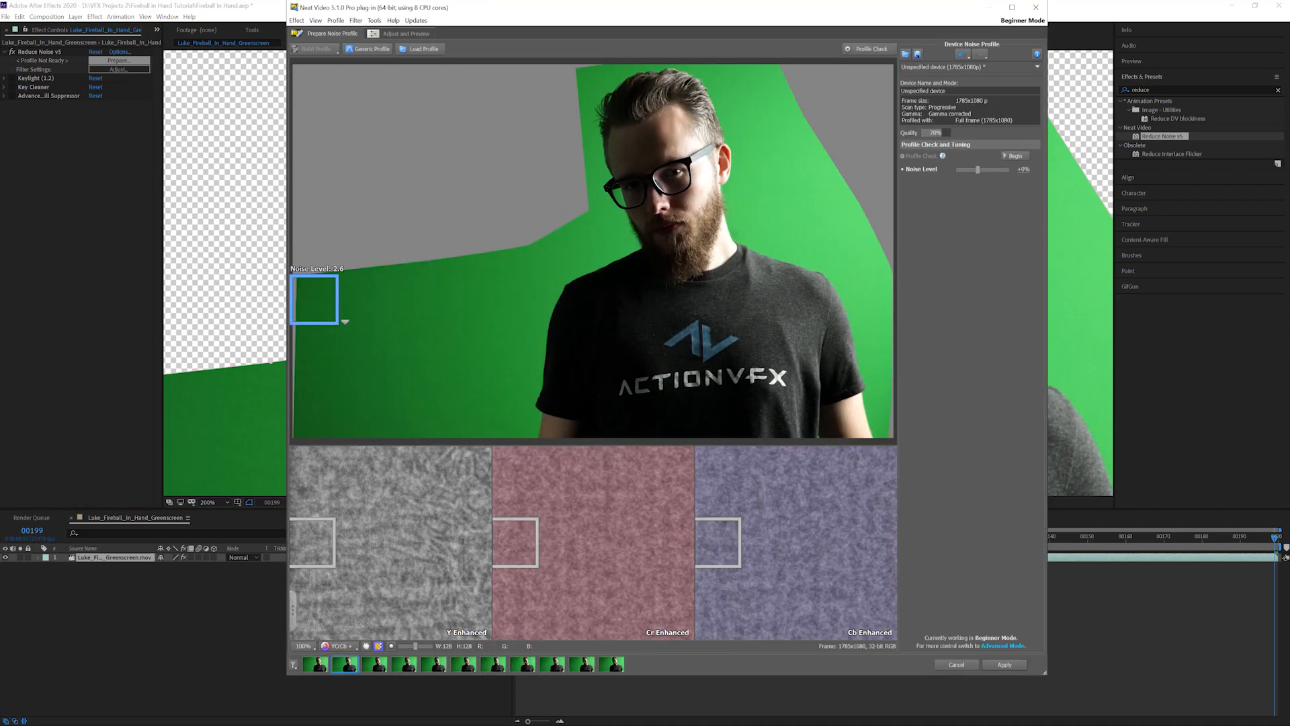
click(999, 668)
- Examine the denoised footage up close across the actor's face, the green backdrop and the hair
scroll(854, 277, up, 1)
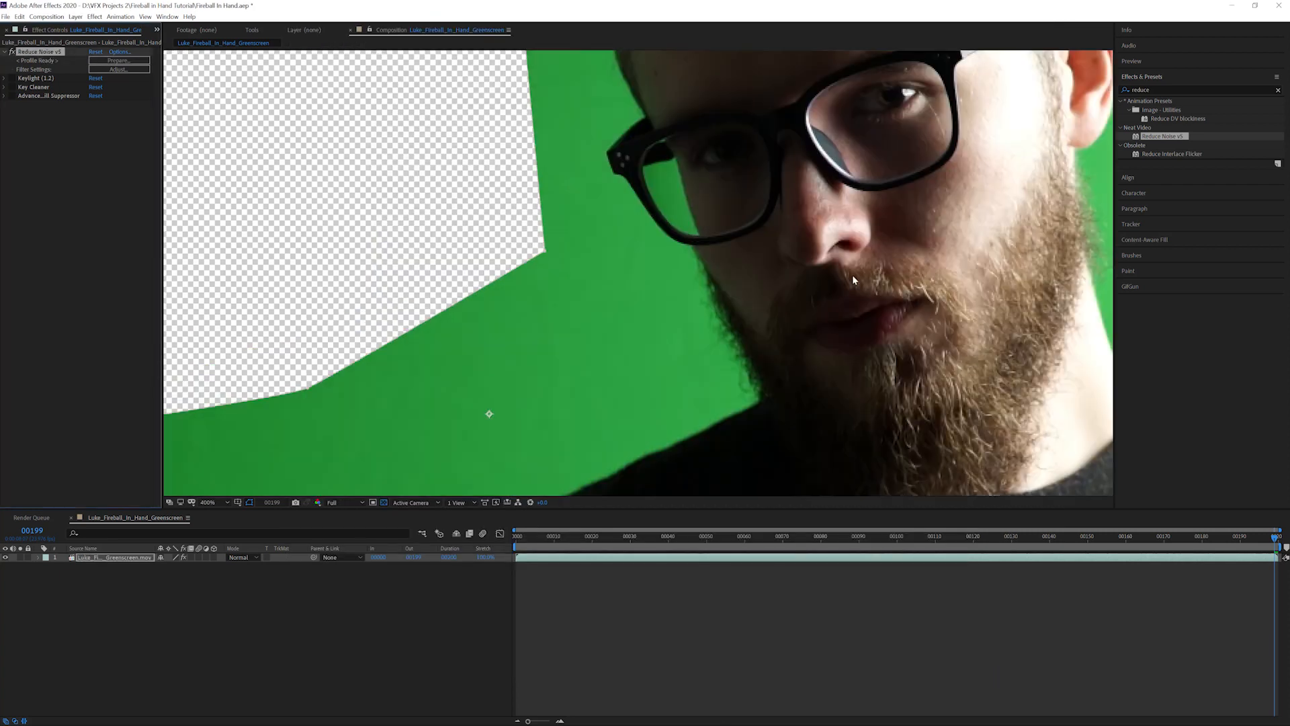
drag(717, 318, 1069, 124)
drag(539, 253, 941, 6)
drag(608, 209, 828, 201)
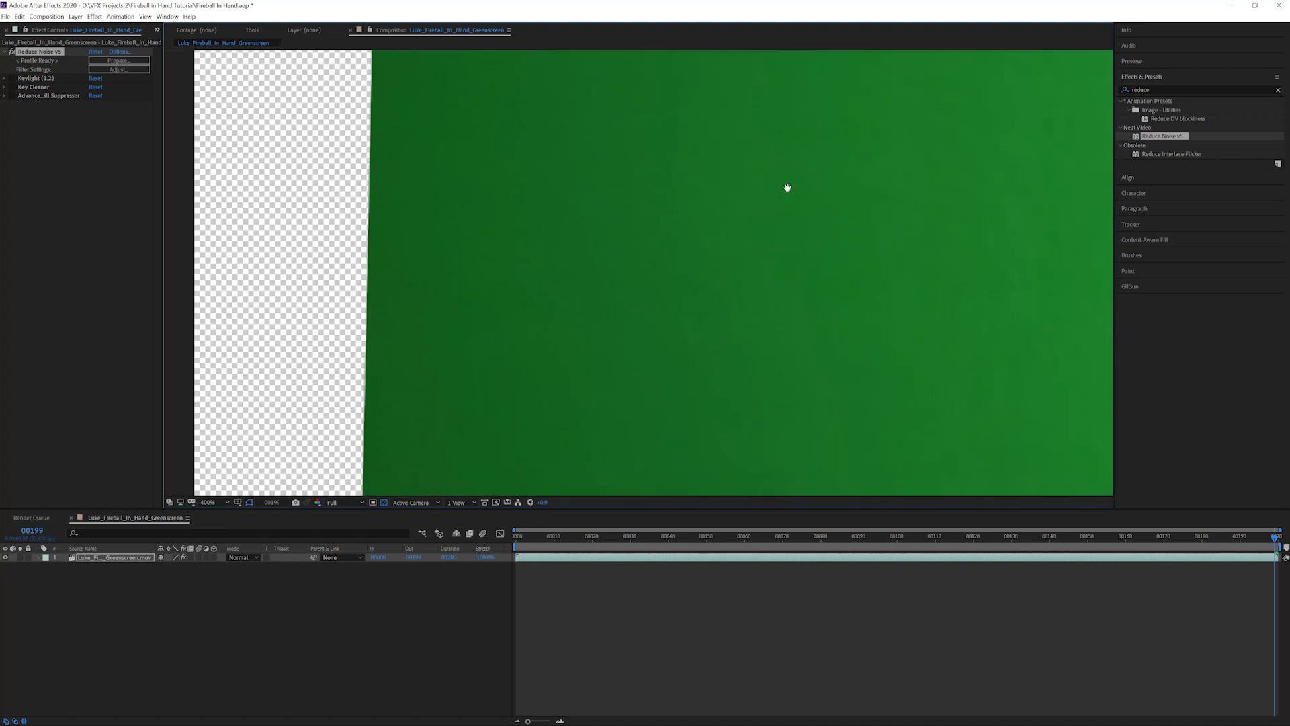
drag(1024, 63, 680, 159)
scroll(586, 183, down, 1)
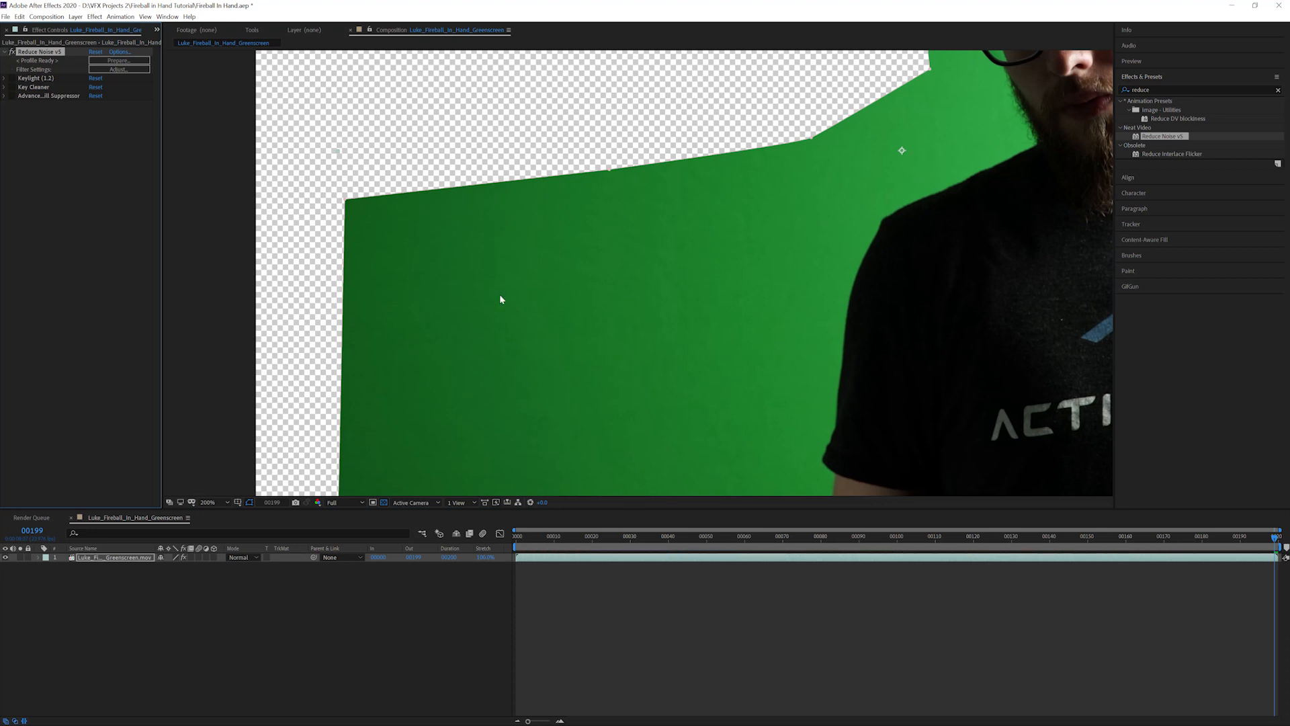
drag(684, 286, 601, 295)
scroll(1092, 270, up, 1)
drag(1092, 270, 661, 470)
drag(665, 194, 745, 392)
drag(731, 303, 846, 393)
drag(975, 133, 943, 284)
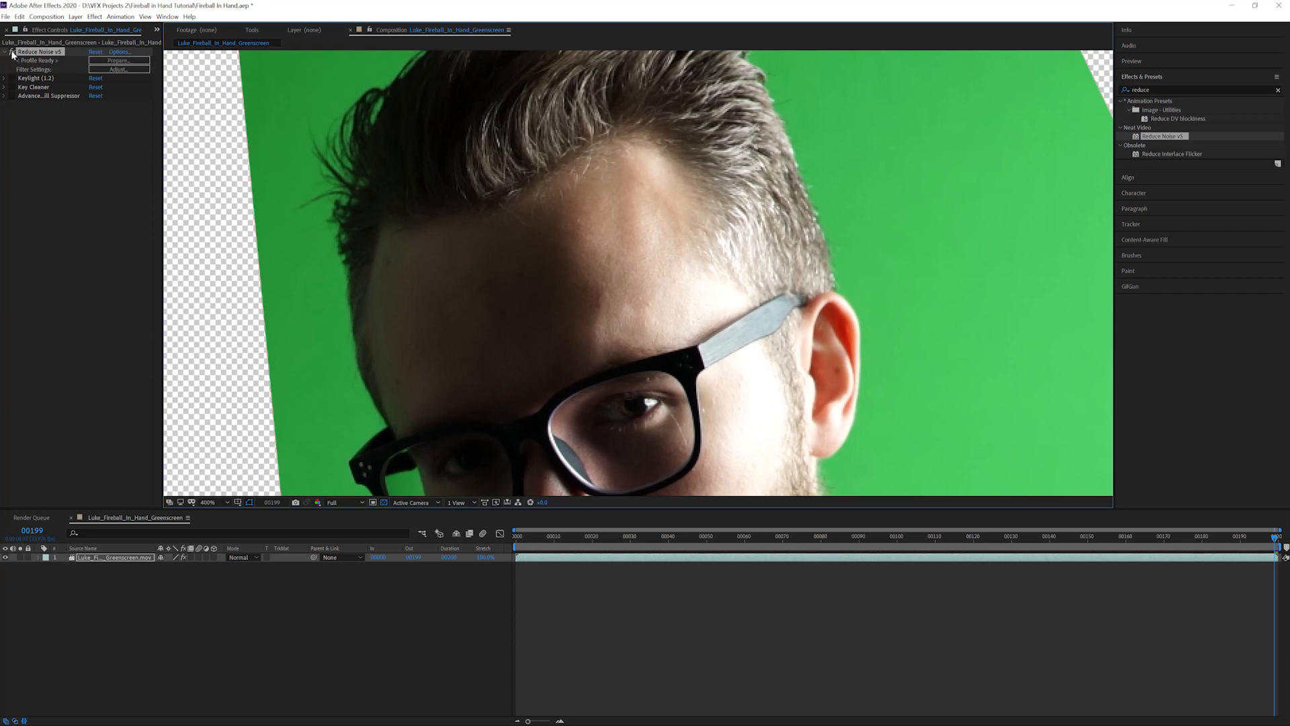
- Compare the actor's hair edges and backdrop with Reduce Noise v5 switched off and on, leaving it on
drag(511, 167, 533, 270)
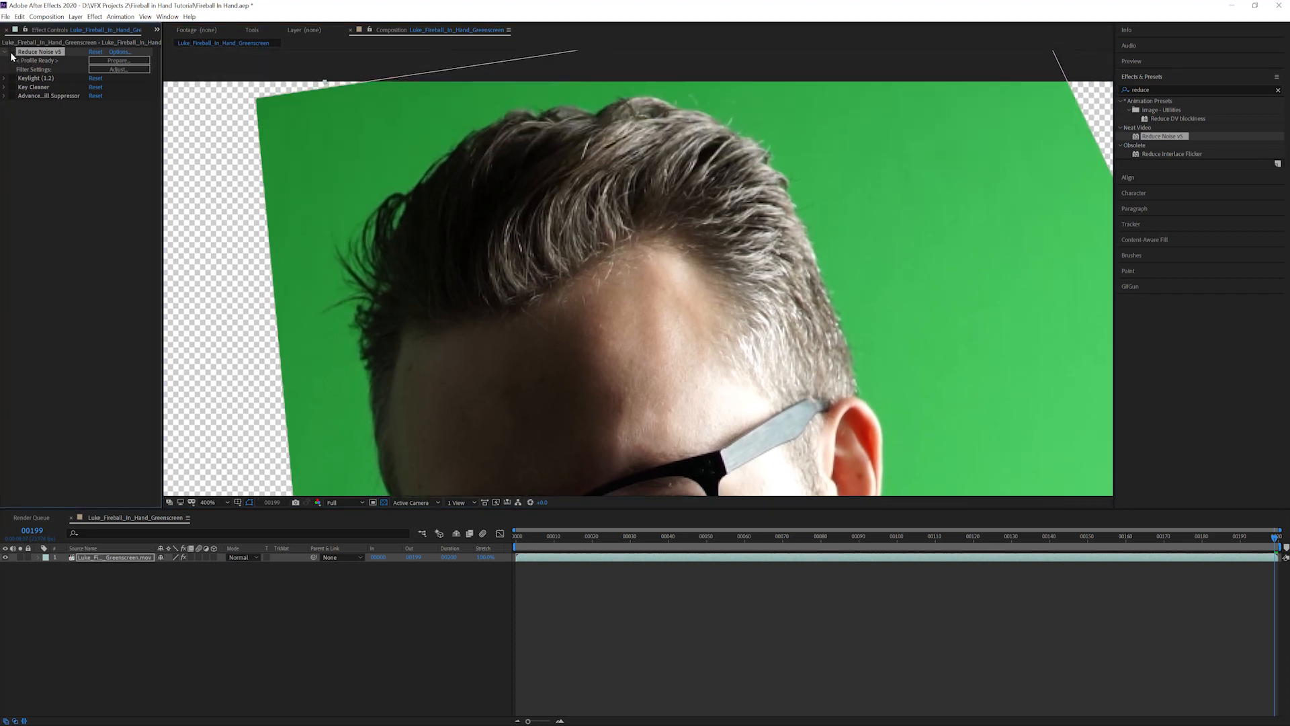
scroll(426, 264, up, 2)
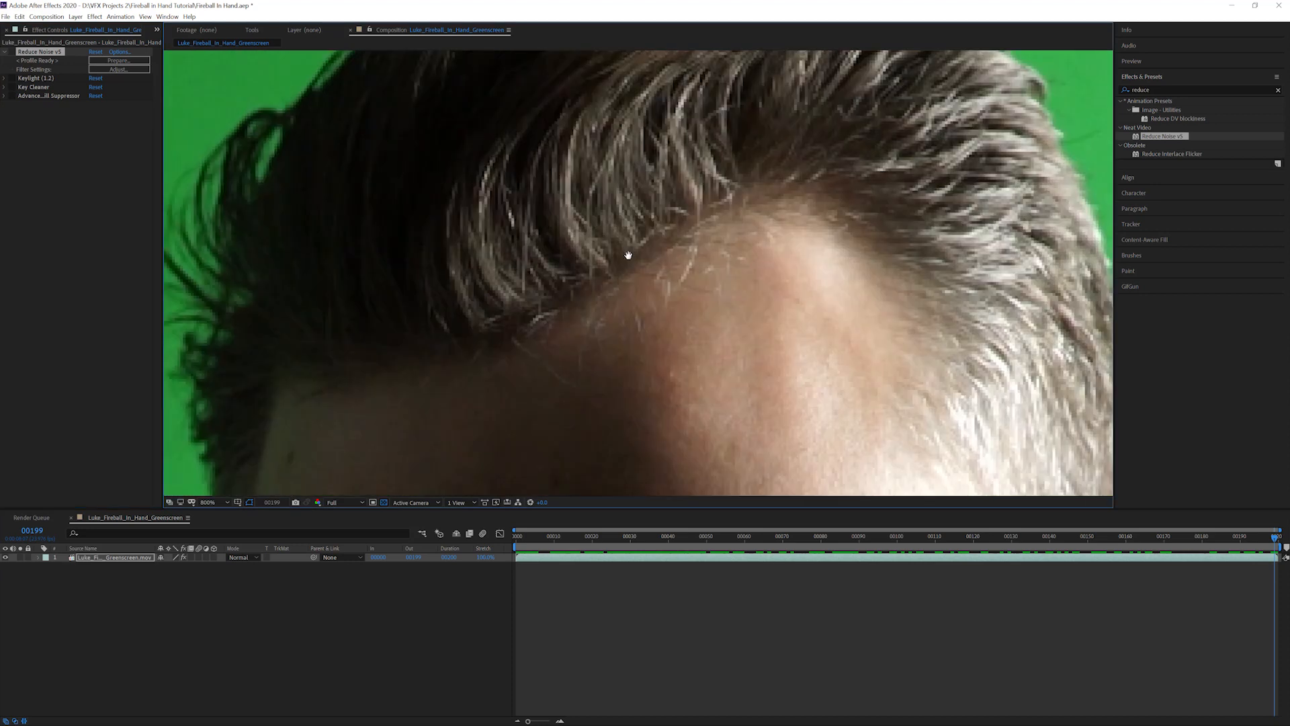
click(11, 53)
click(12, 52)
click(12, 53)
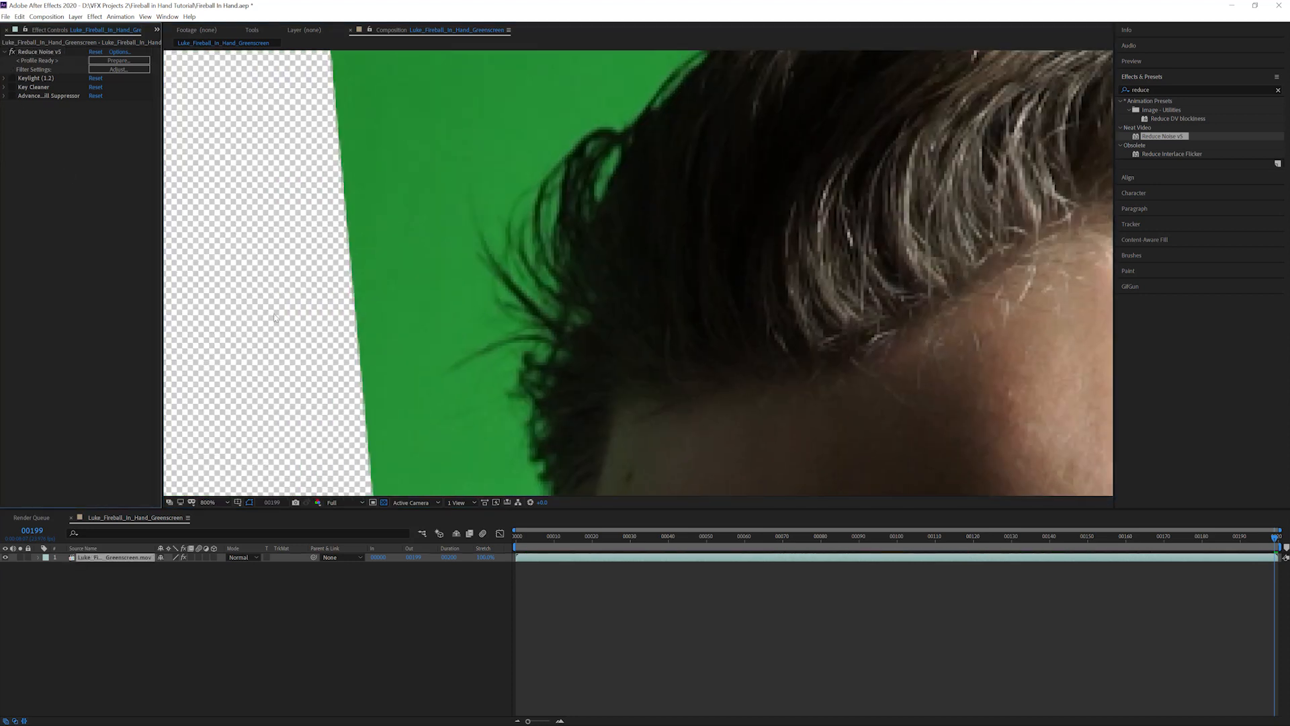
scroll(764, 408, down, 4)
scroll(790, 413, down, 2)
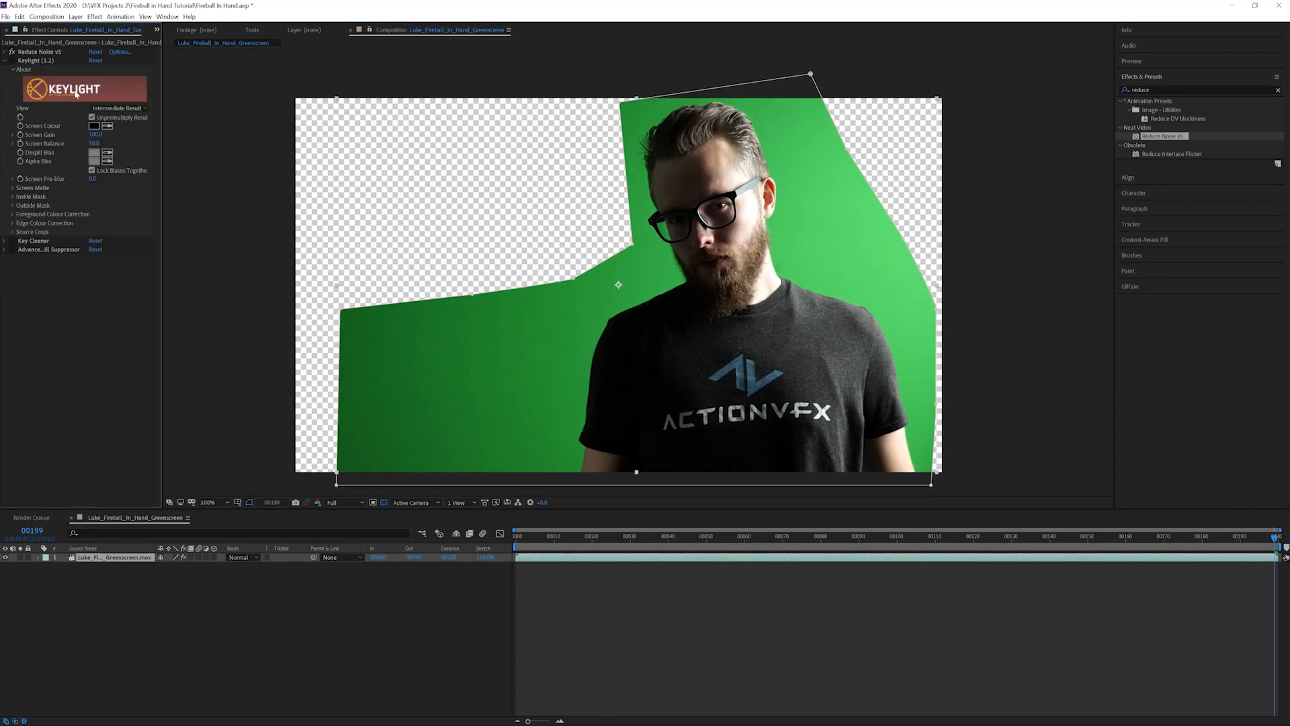
- Enable the Keylight (1.2) effect and keep its view set to Intermediate Result
click(39, 60)
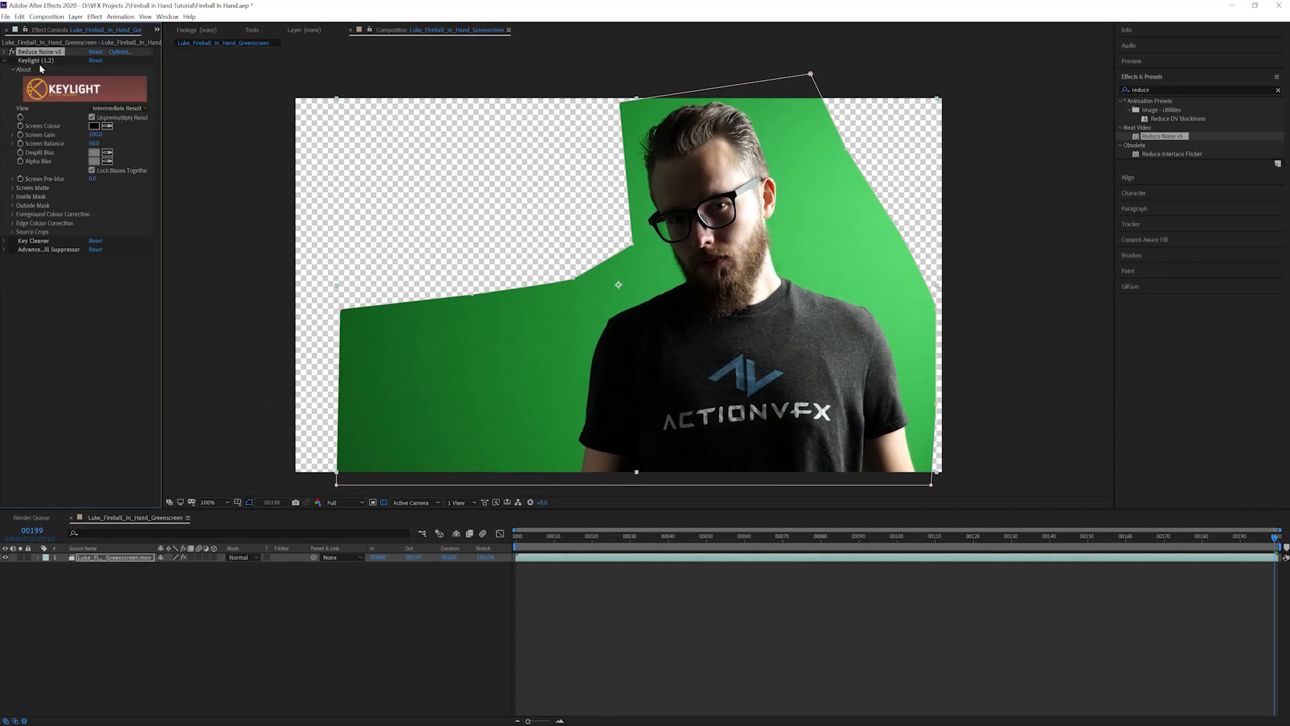
click(12, 60)
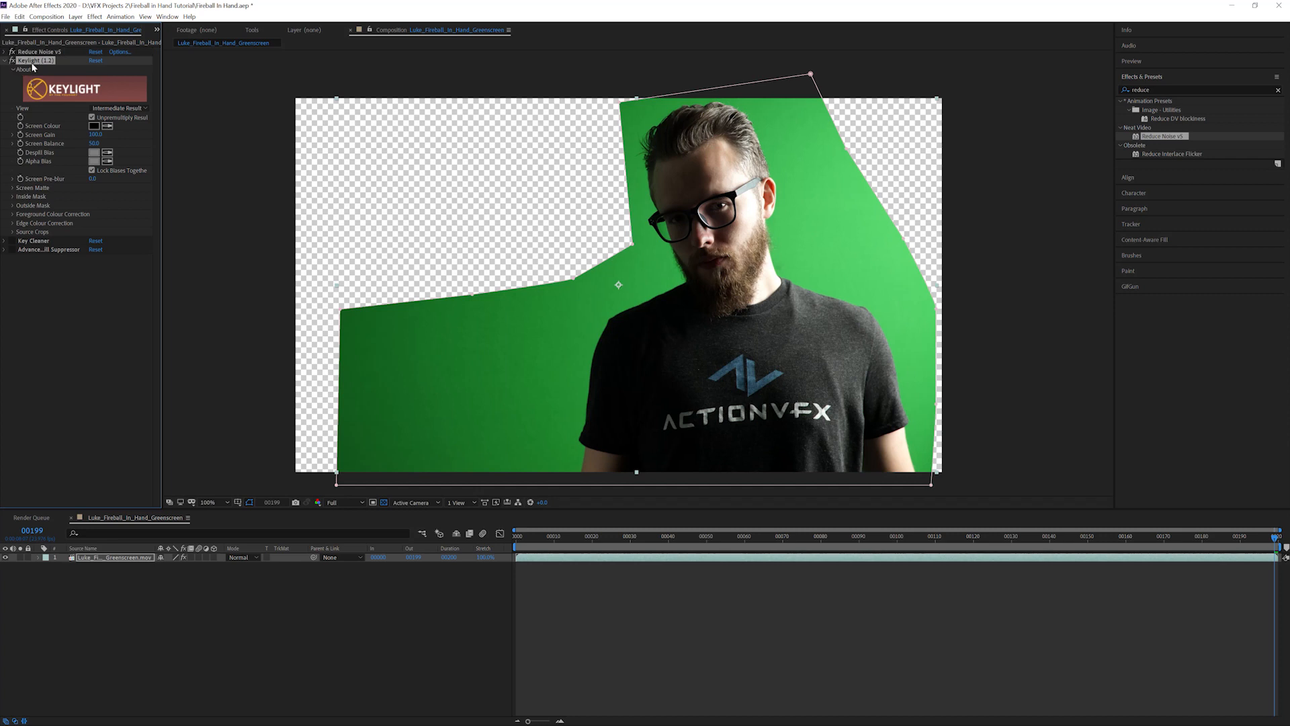
click(137, 109)
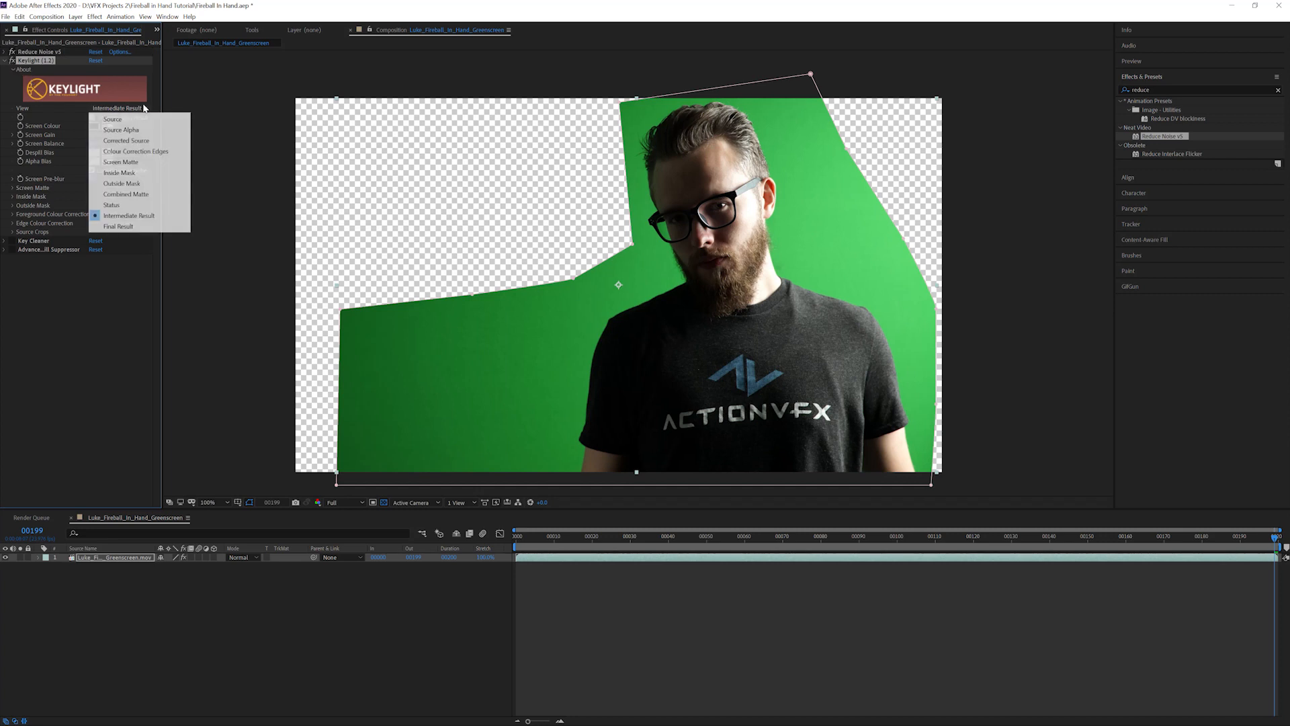
click(137, 216)
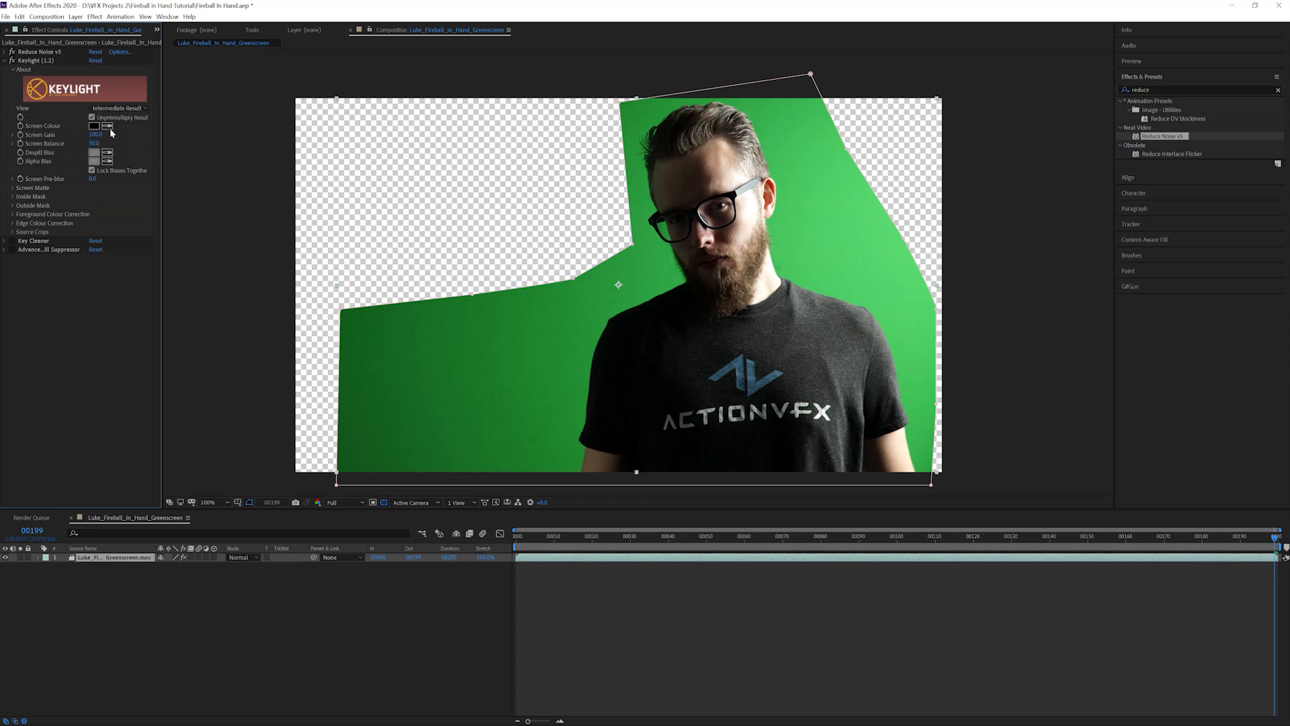
- Sample Keylight's Screen Colour from the green backdrop between the actor and the mask's left edge, and inspect the key
click(108, 126)
click(536, 323)
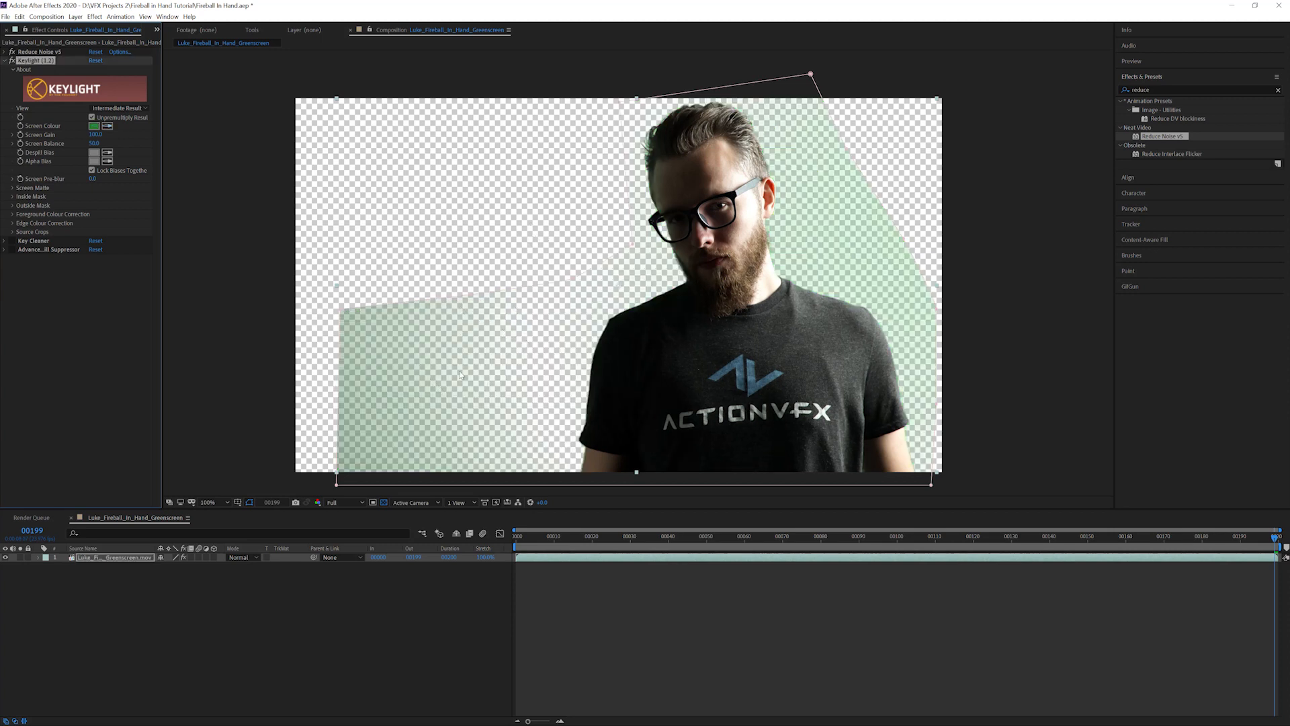
click(288, 610)
scroll(796, 203, up, 1)
drag(796, 203, 579, 299)
drag(721, 243, 826, 215)
scroll(756, 298, down, 1)
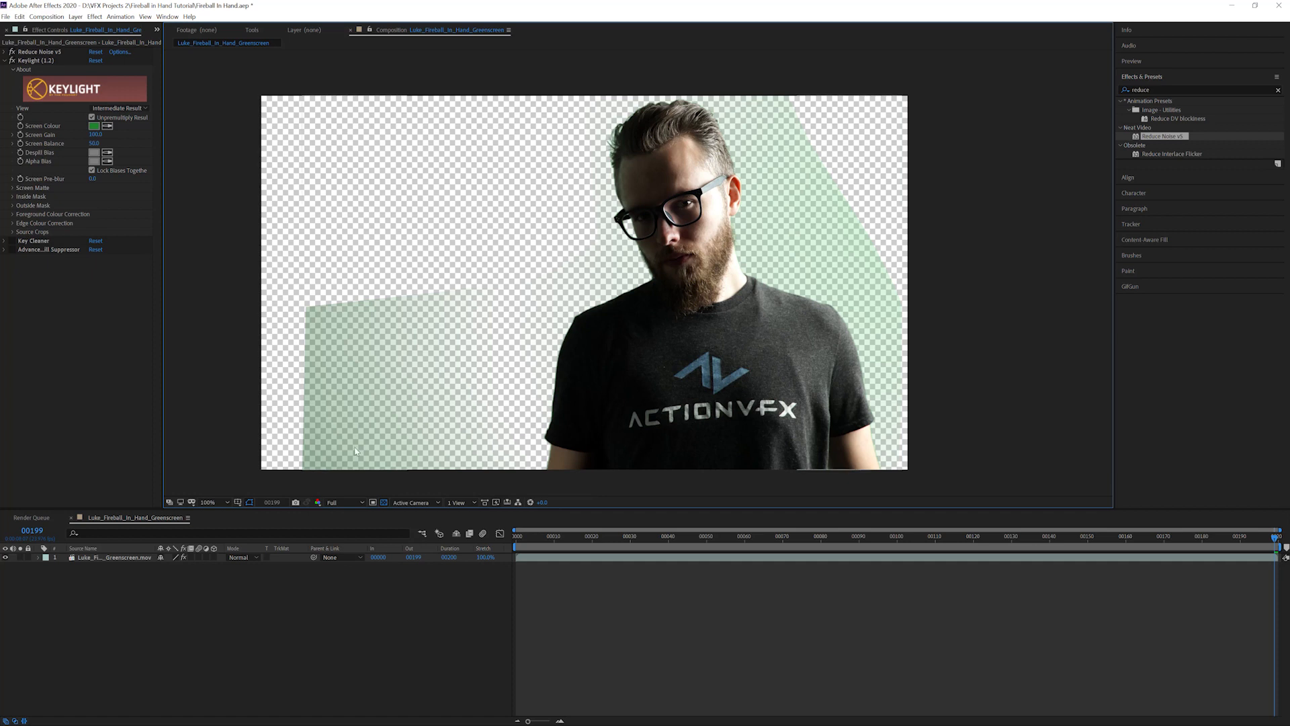
- Compare the keyed green backdrop against black and against the transparency grid, including up close beside the actor, leaving the grid on
click(385, 502)
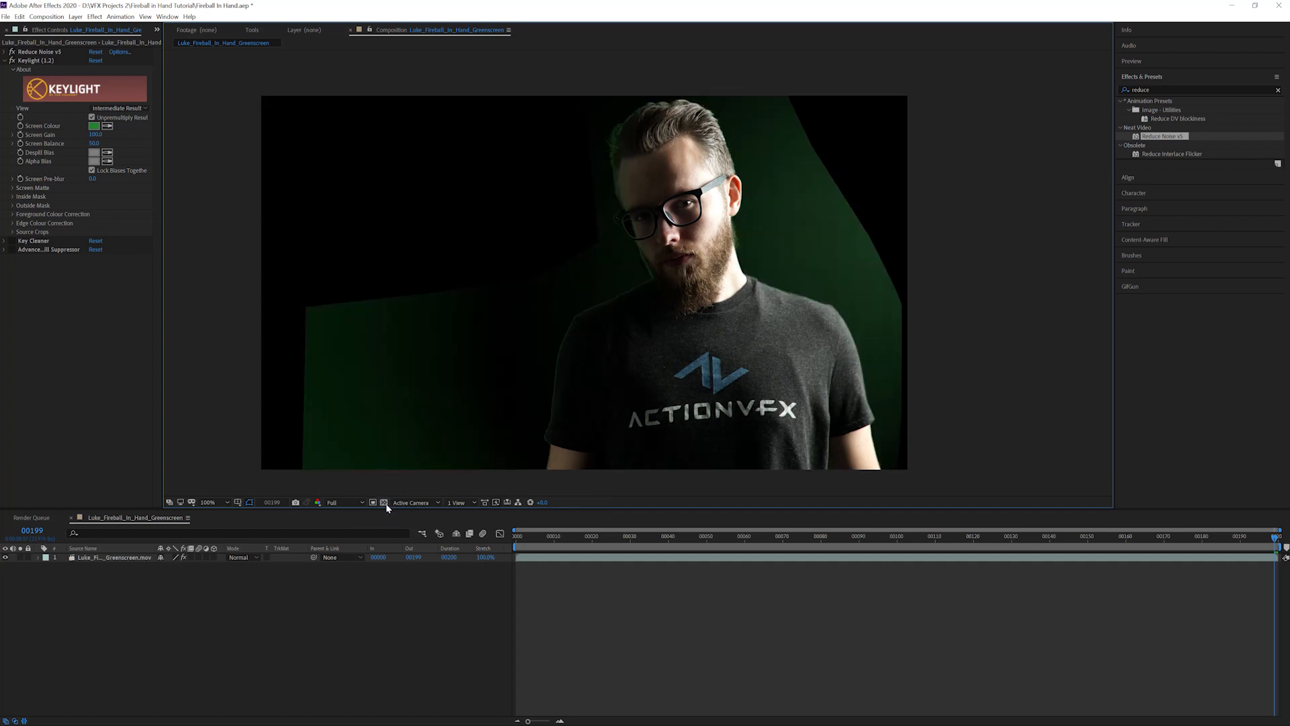
click(384, 502)
click(384, 503)
click(384, 503)
click(385, 503)
click(384, 502)
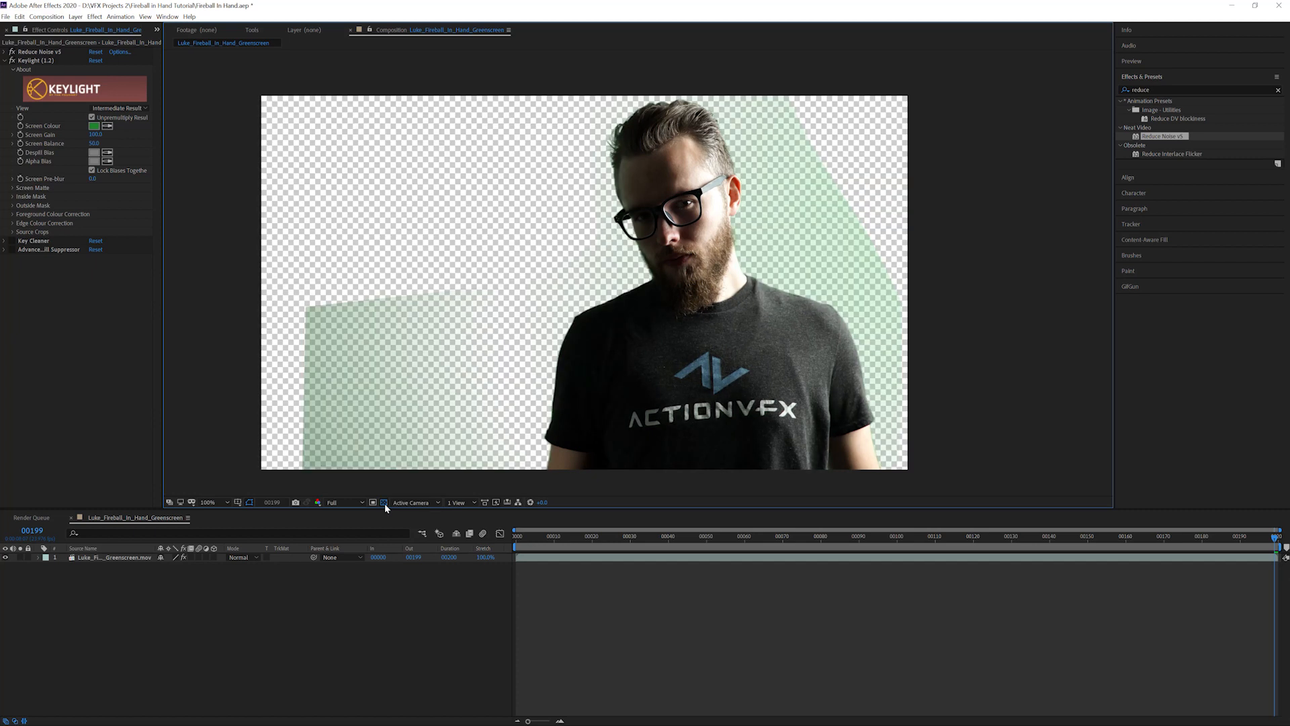
drag(386, 332, 391, 297)
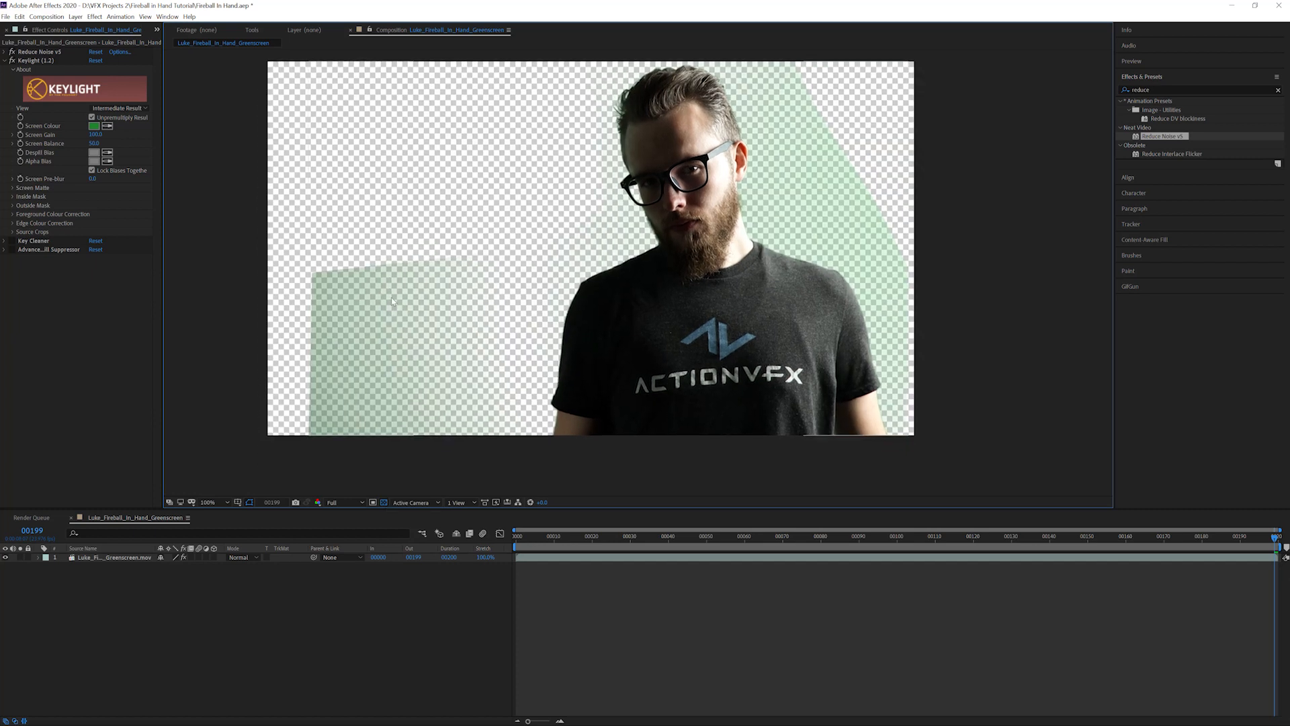
click(385, 503)
scroll(669, 203, up, 5)
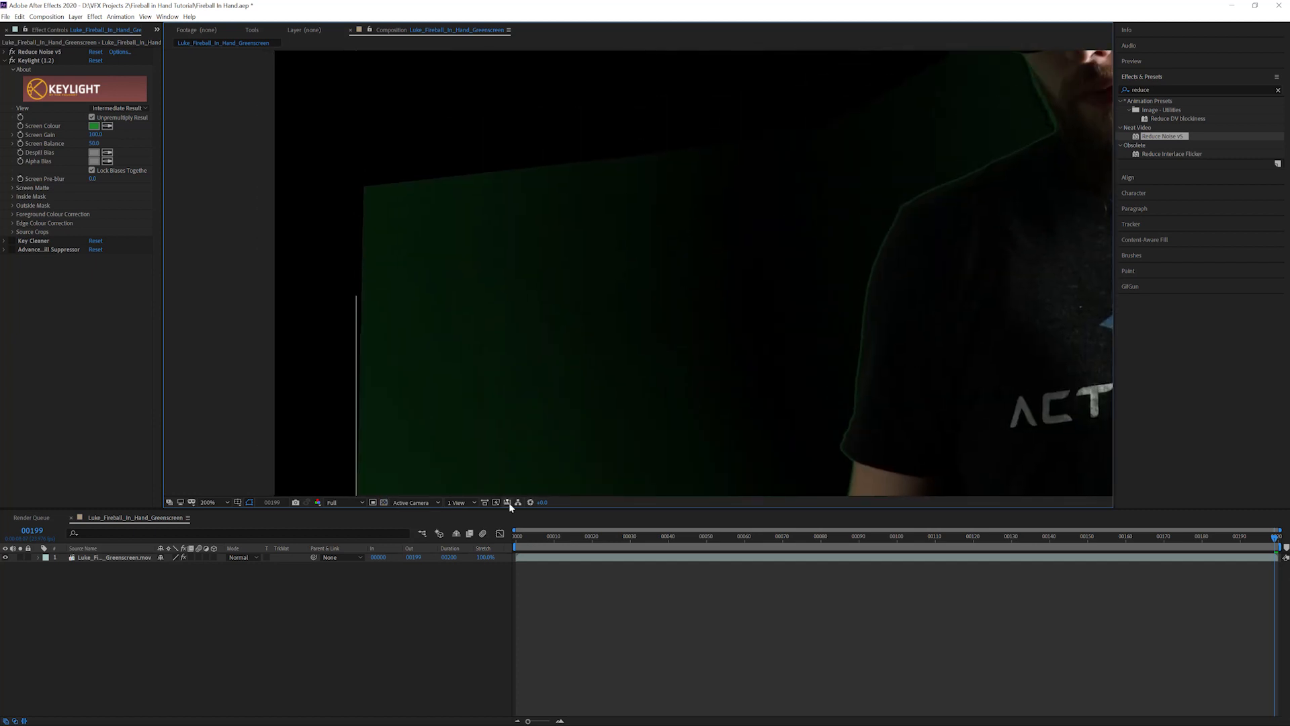
click(385, 503)
scroll(576, 287, down, 5)
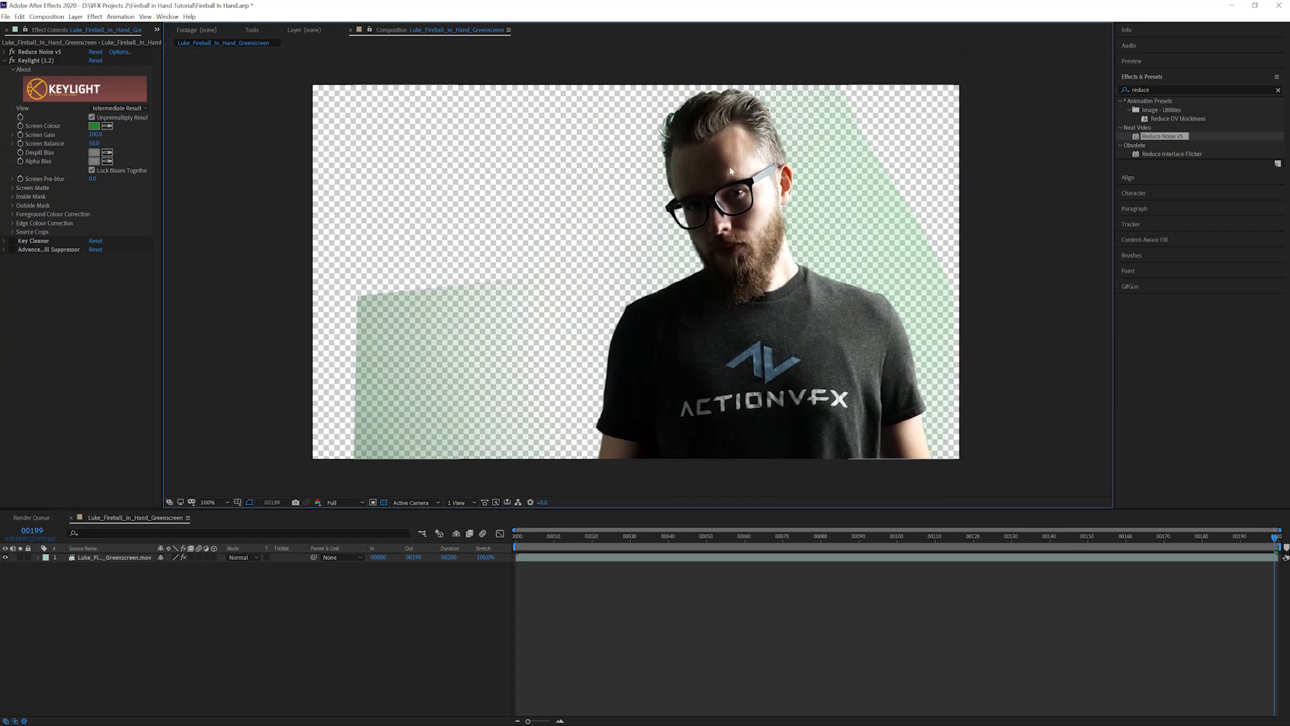
- Set Keylight's Screen Balance to 60 and its Screen Pre-blur to 5
click(46, 134)
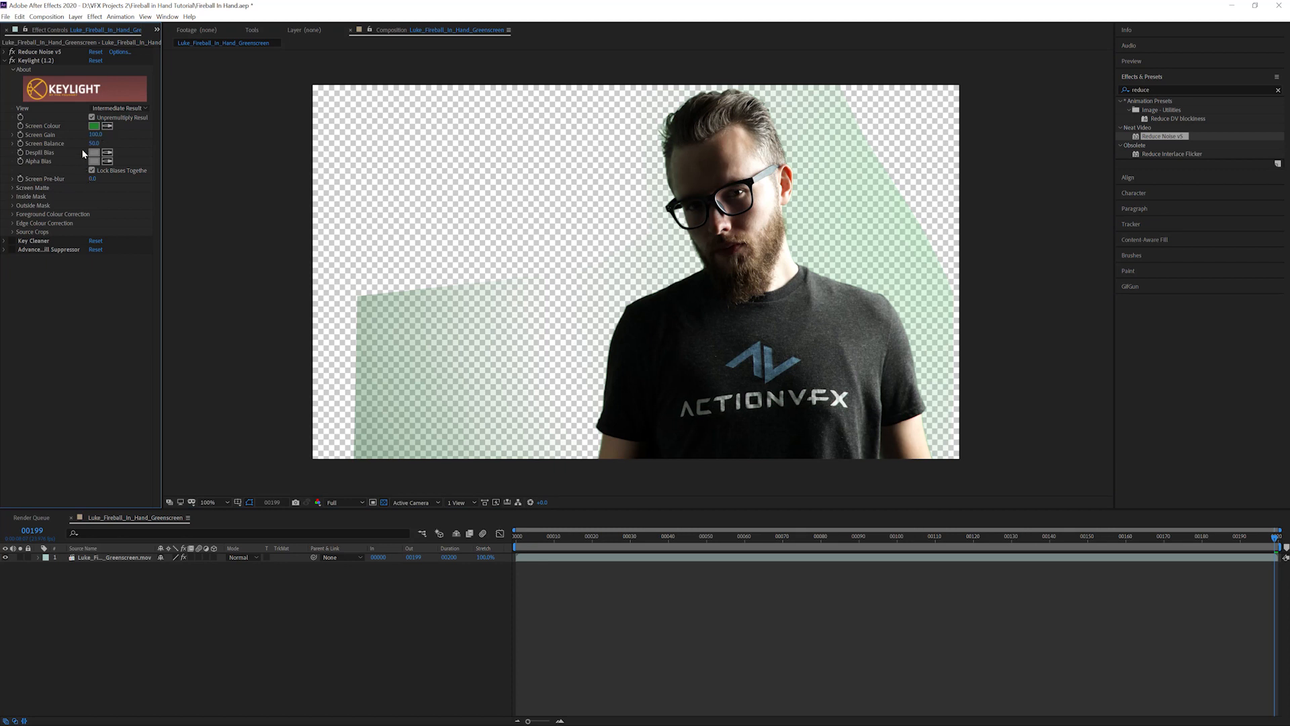
click(94, 144)
text(60)
key(Return)
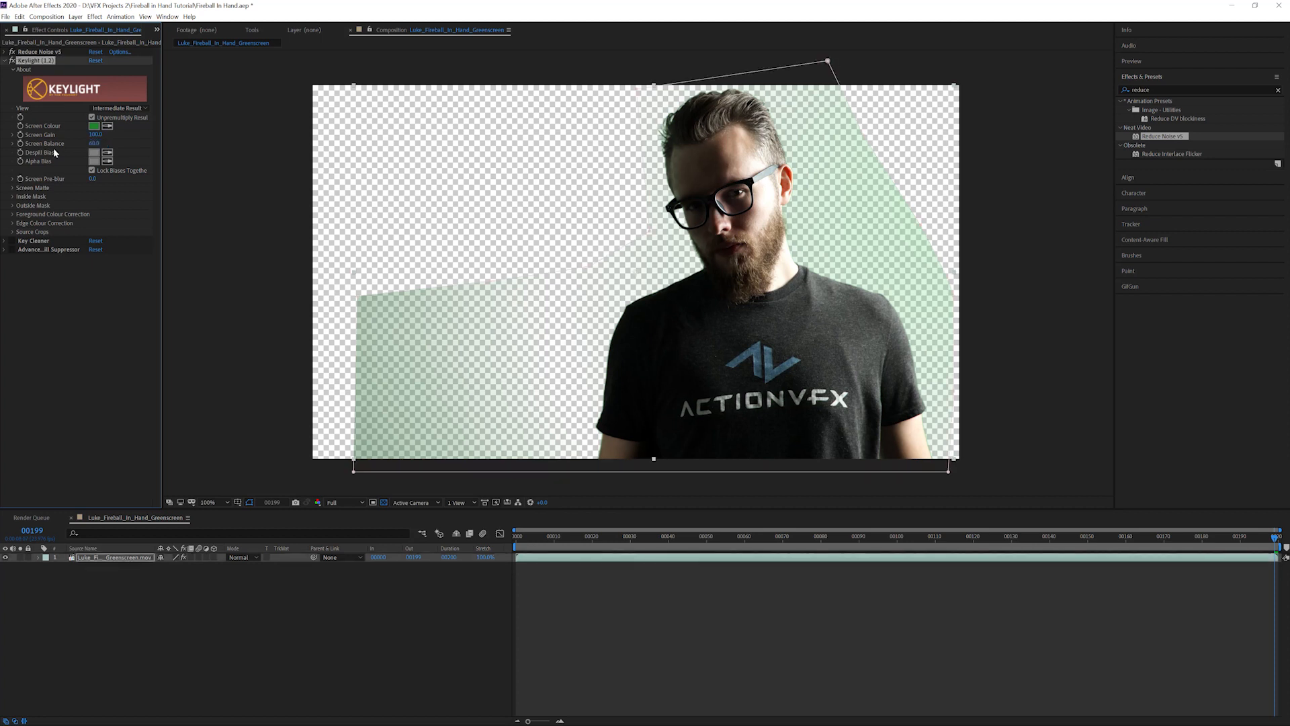
click(58, 305)
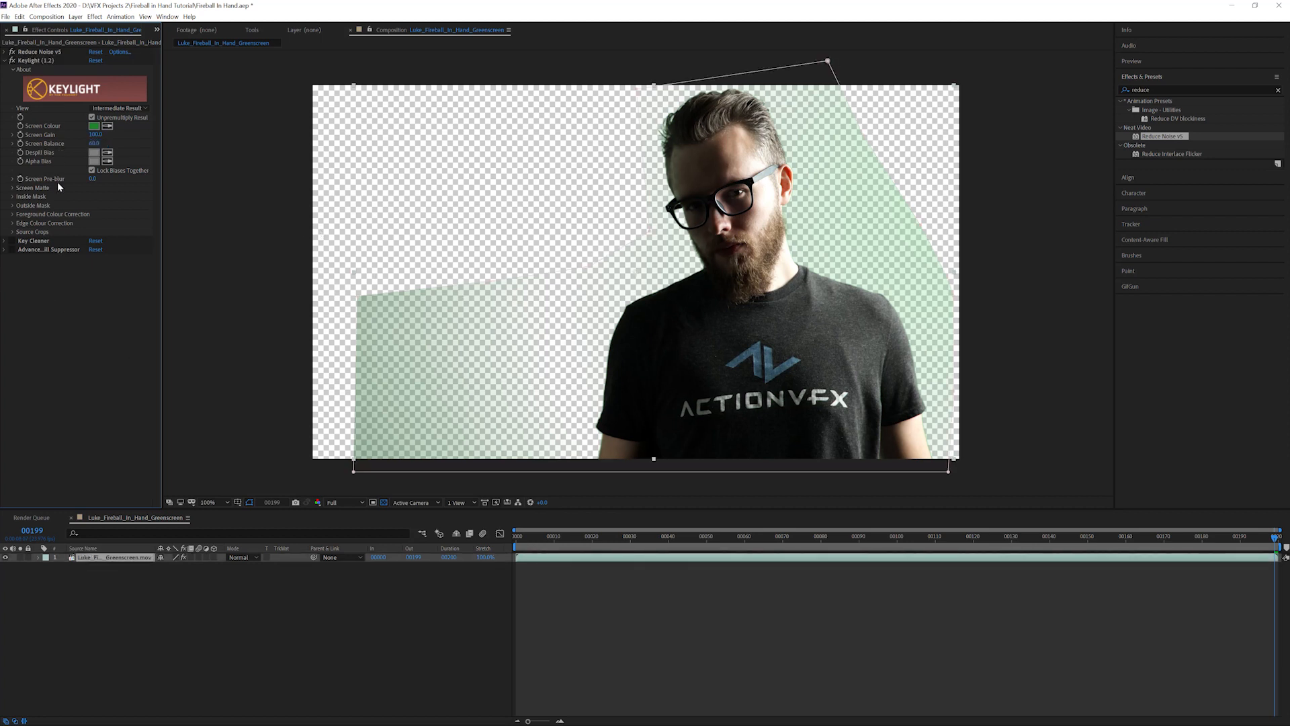
click(91, 179)
key(Return)
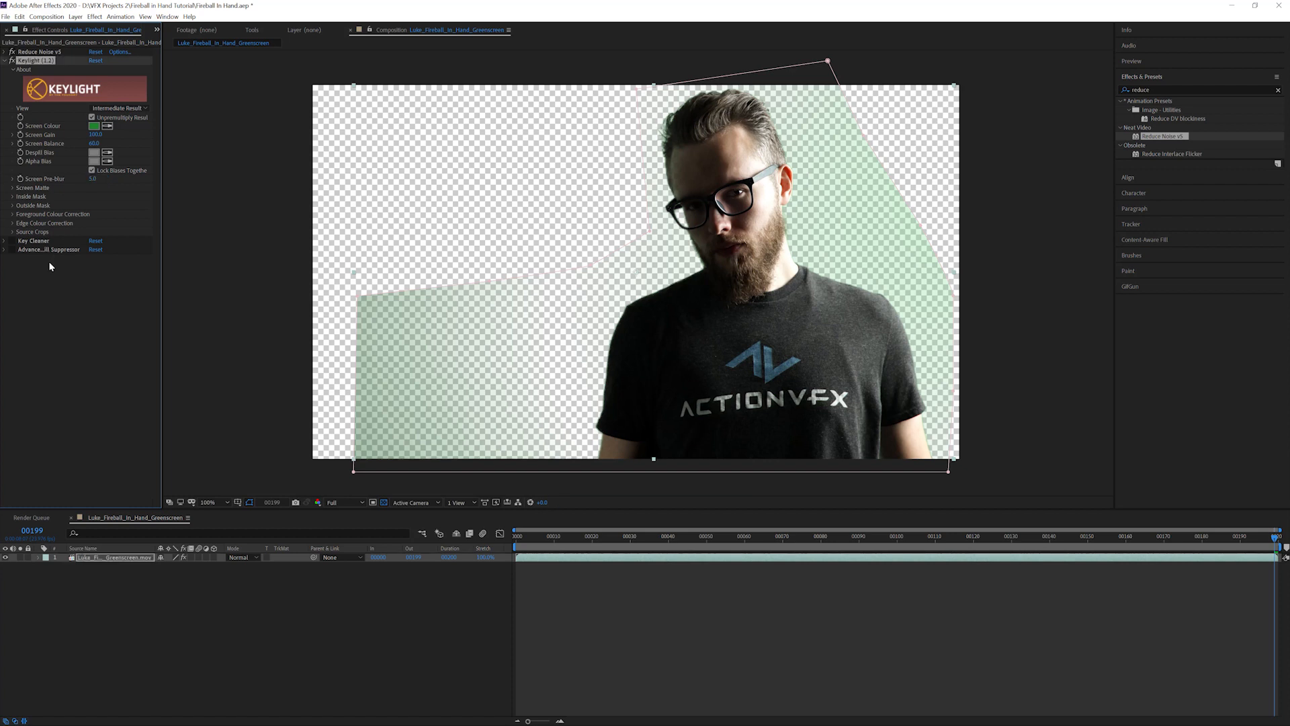
- Expand Keylight's Screen Matte settings and set Clip Black to 42 to clear the remaining green backdrop
click(13, 188)
click(14, 276)
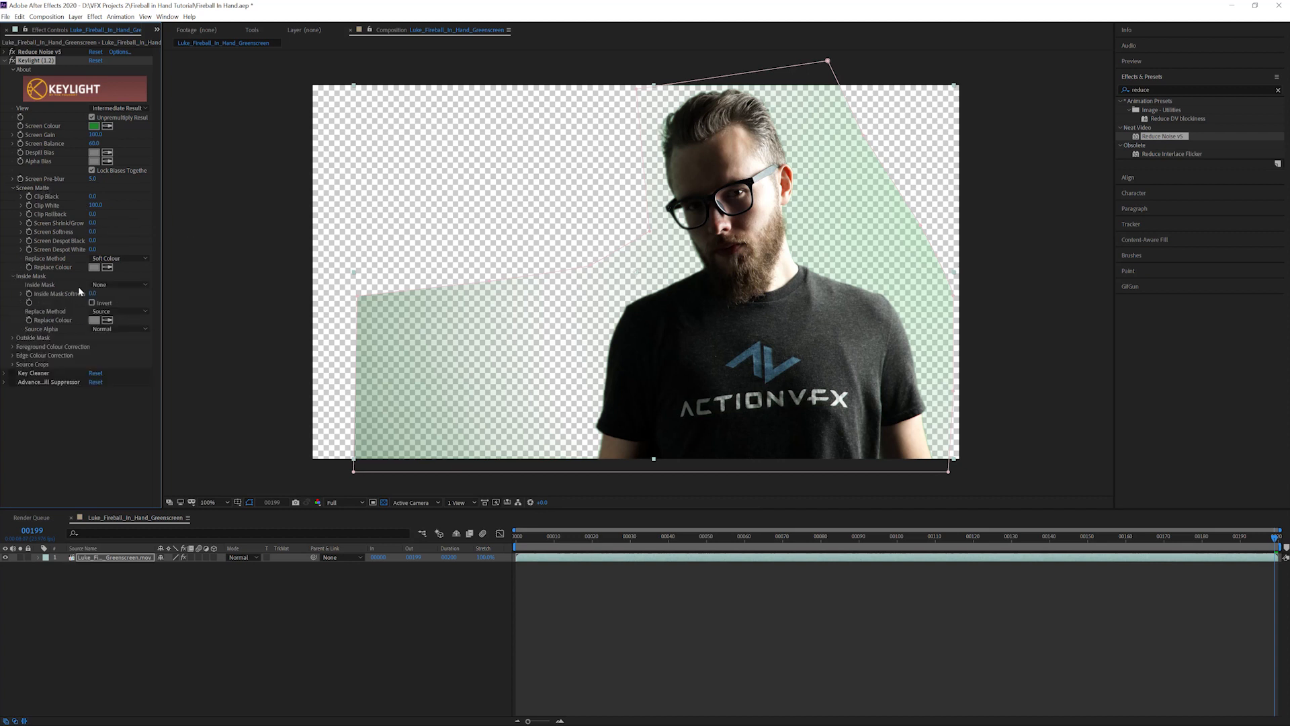
drag(95, 196, 110, 203)
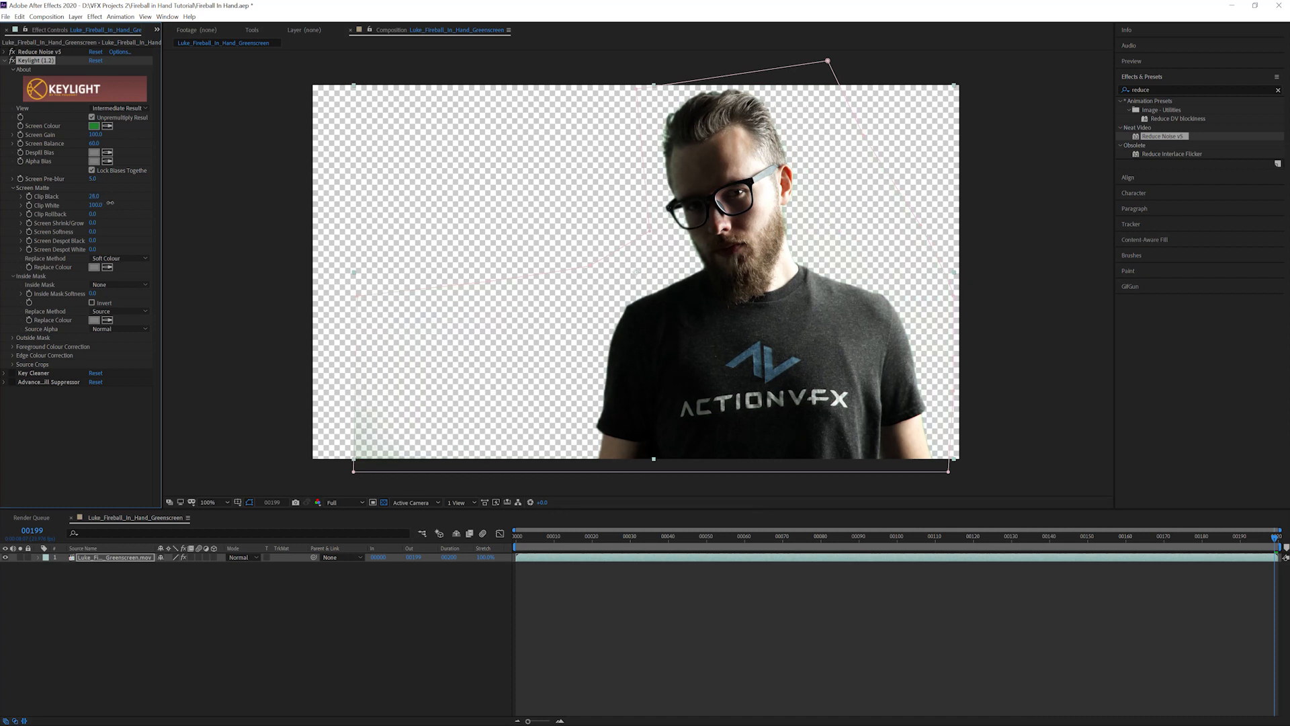
click(99, 196)
text(42)
key(Return)
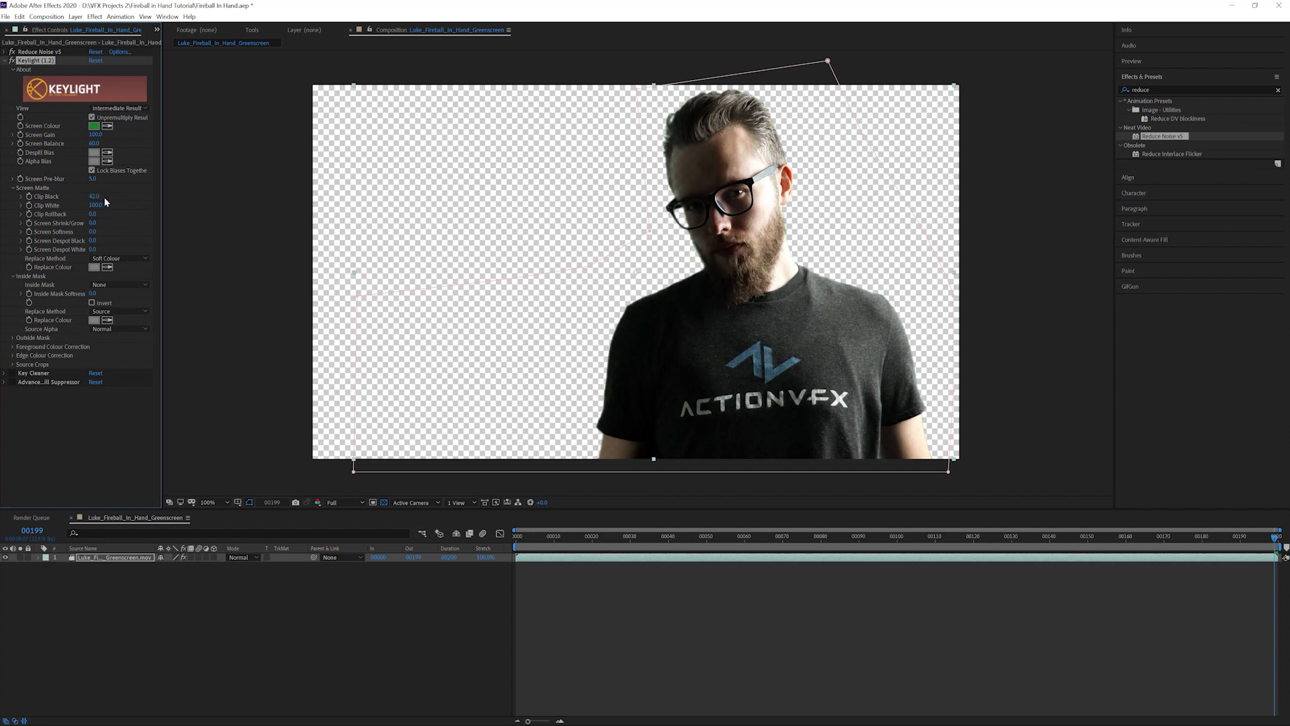
- Set the Screen Matte's Clip White to 78 while checking the actor's face and glasses up close
scroll(711, 207, up, 4)
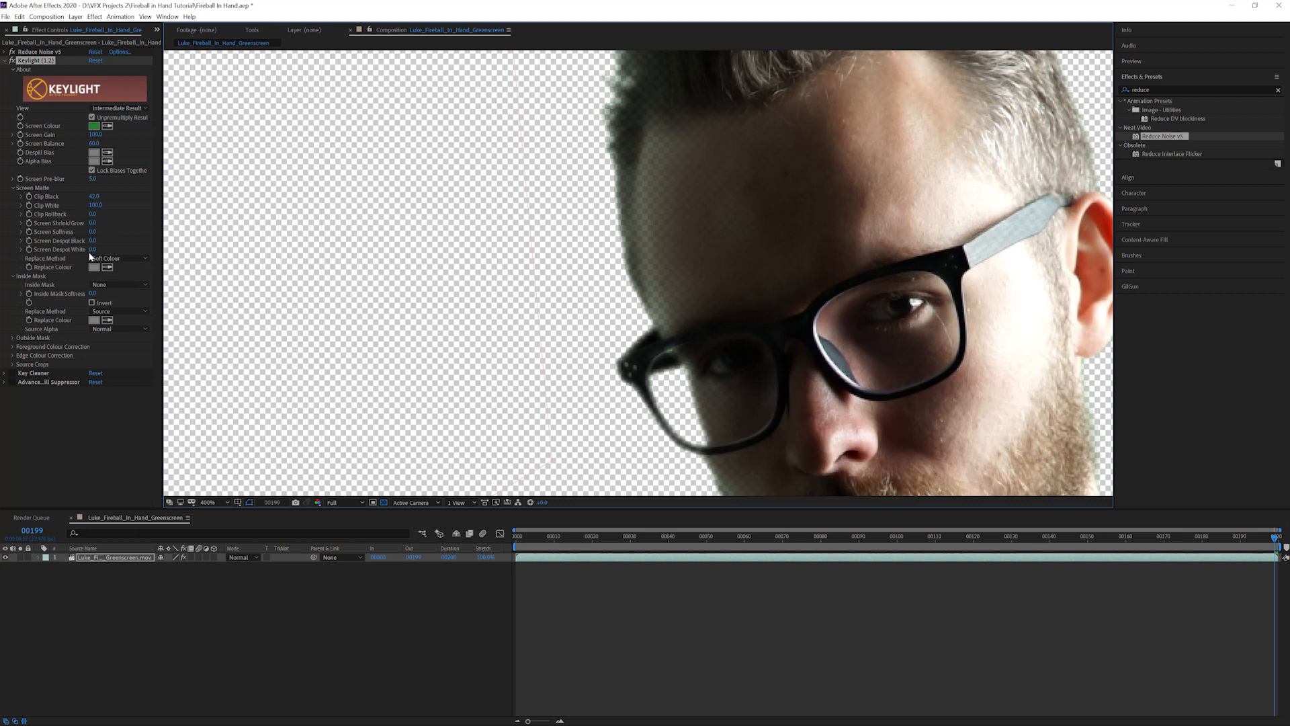
drag(96, 204, 94, 205)
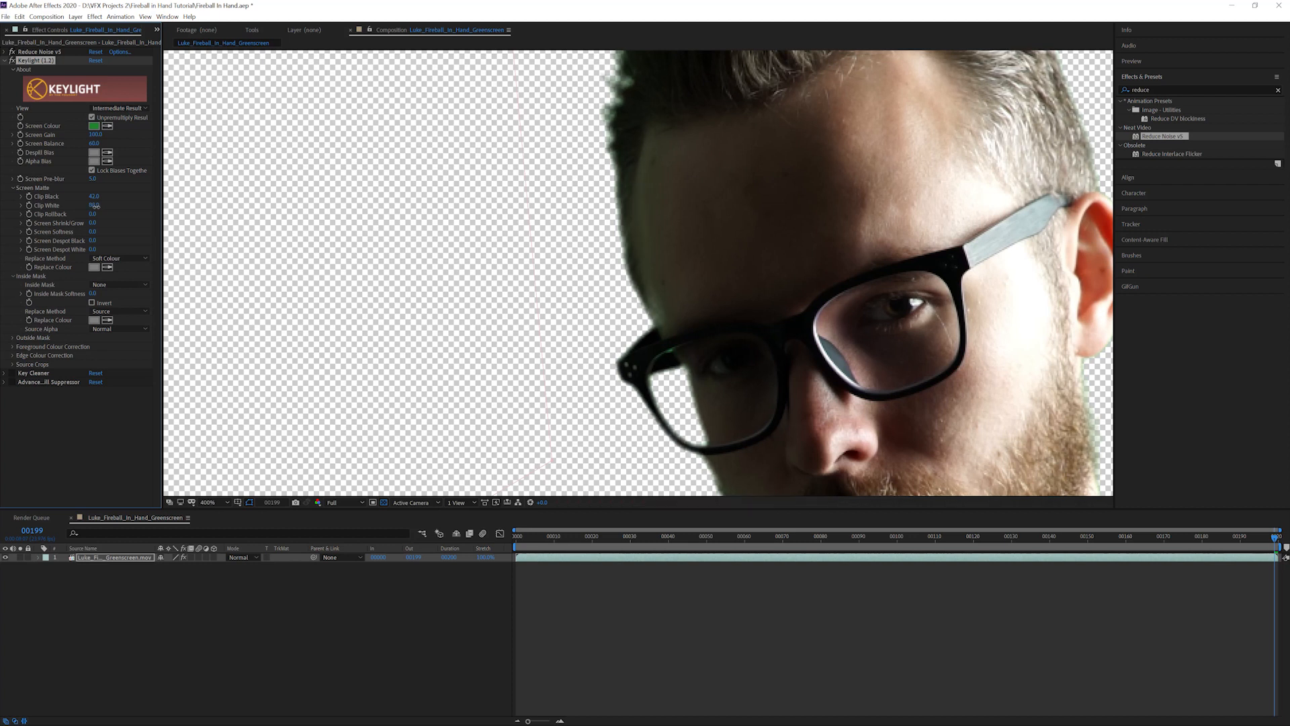
click(94, 205)
text(78)
key(Return)
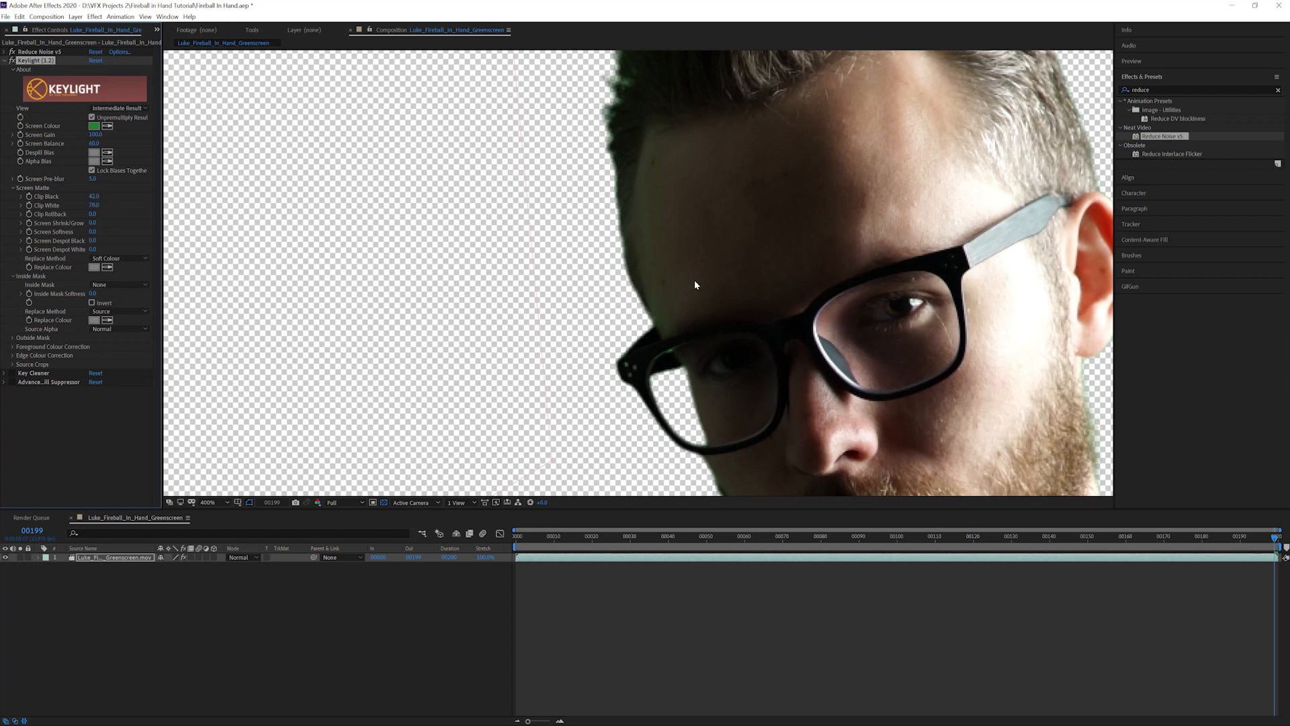
- Examine the key's edges up close around the actor's hair, ear, beard, glasses and shoulders
drag(813, 256, 806, 224)
drag(840, 280, 838, 246)
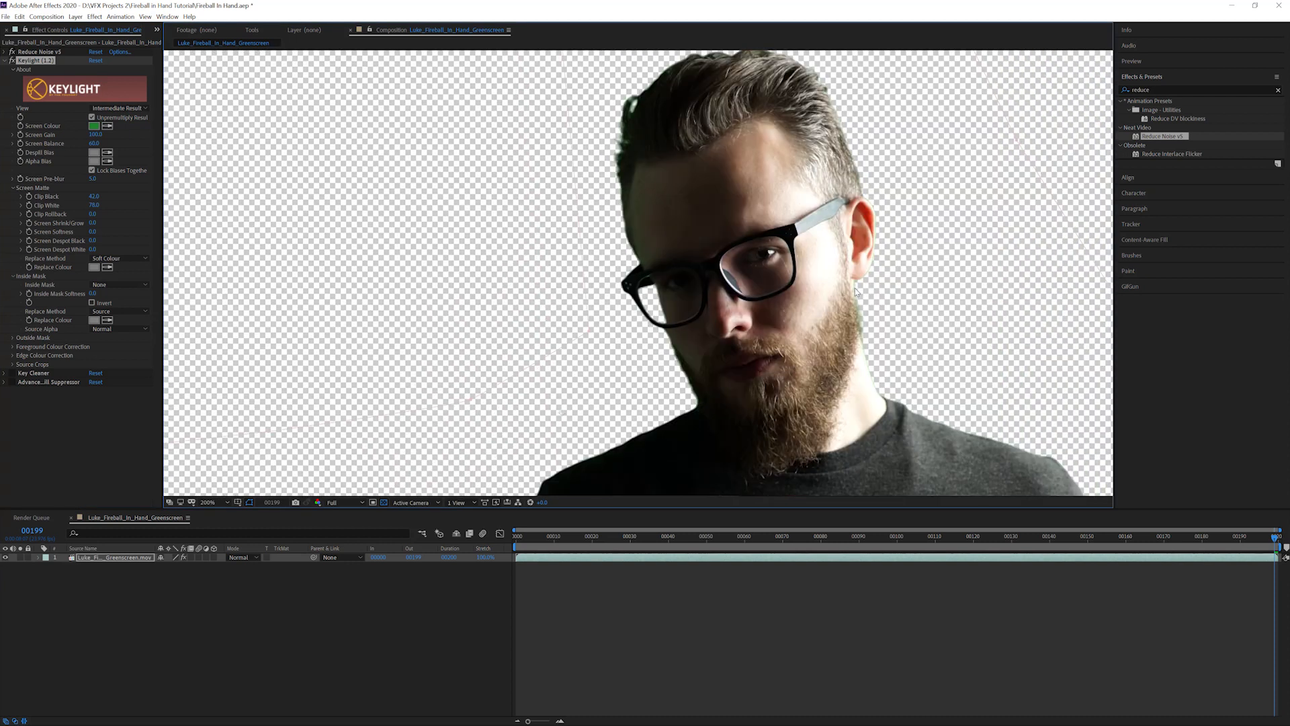
scroll(859, 256, down, 2)
drag(859, 248, 860, 243)
drag(882, 321, 723, 404)
scroll(645, 283, up, 1)
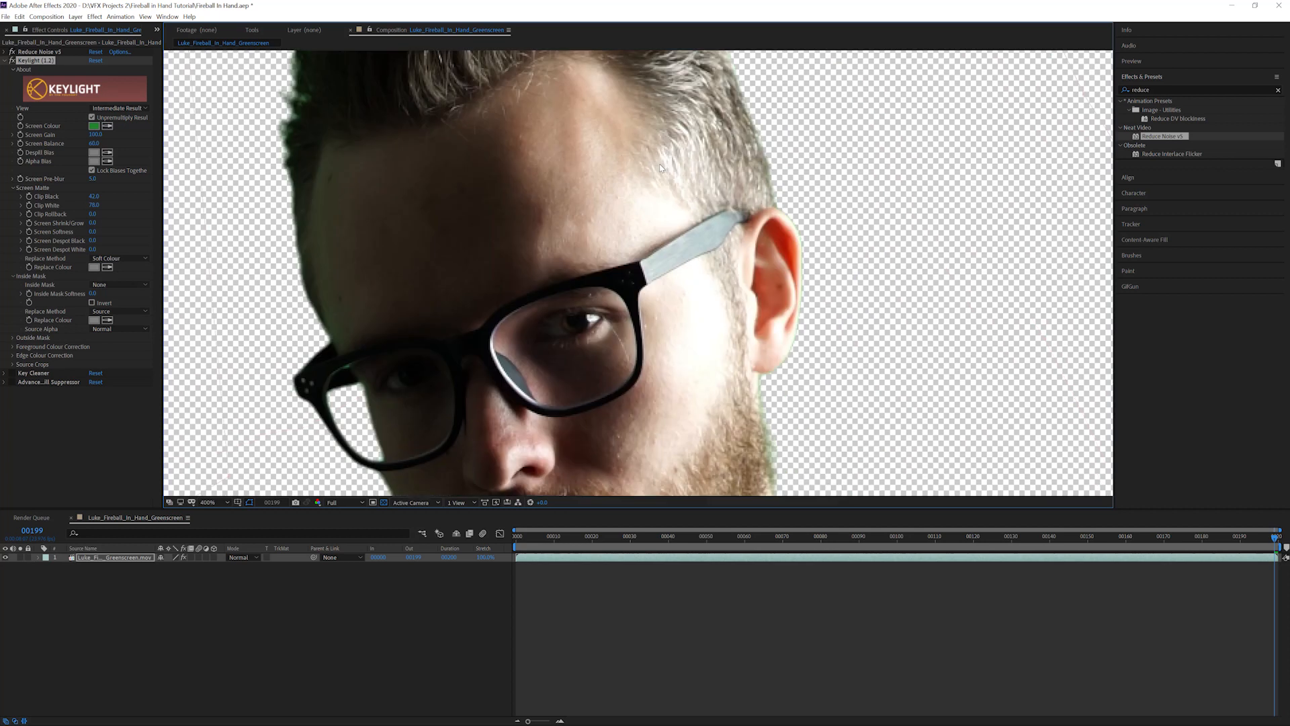
drag(457, 60, 479, 189)
scroll(564, 350, down, 1)
drag(753, 320, 769, 134)
mouse_move(640, 368)
mouse_down()
mouse_move(703, 266)
mouse_move(688, 386)
mouse_up()
scroll(605, 269, up, 1)
drag(628, 251, 766, 474)
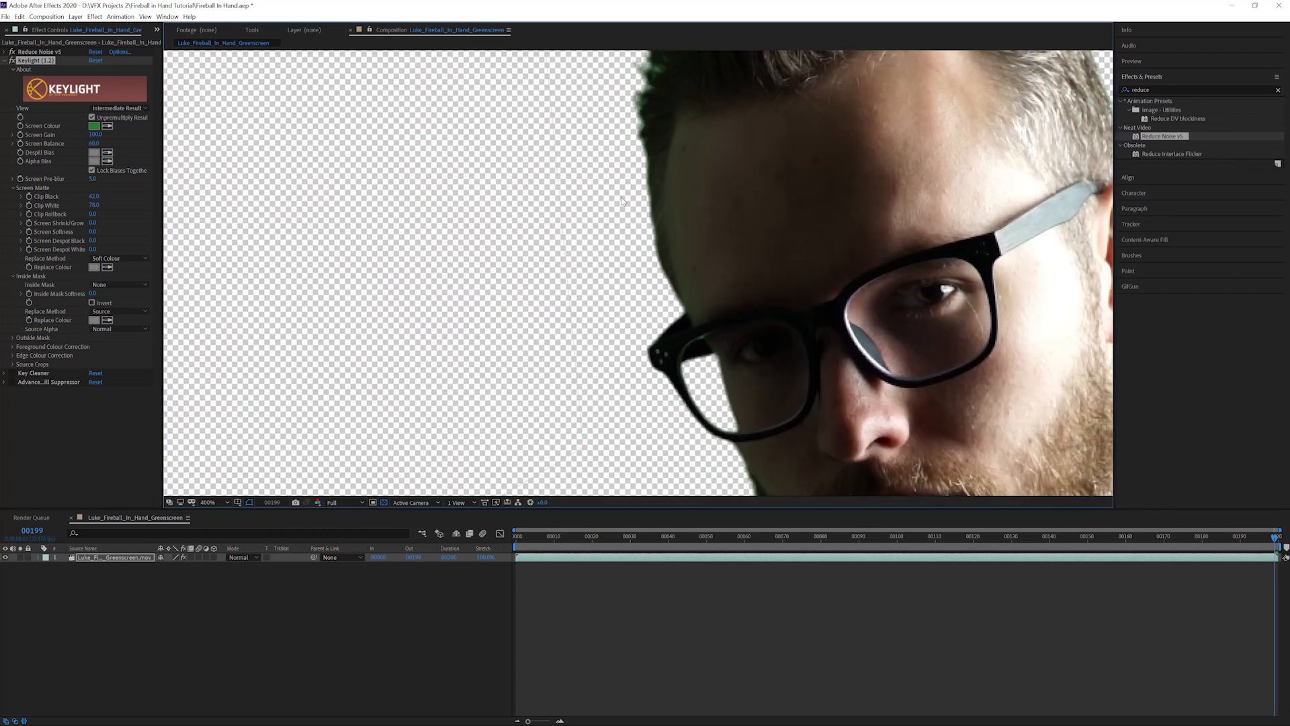
scroll(668, 205, down, 1)
drag(739, 418, 714, 451)
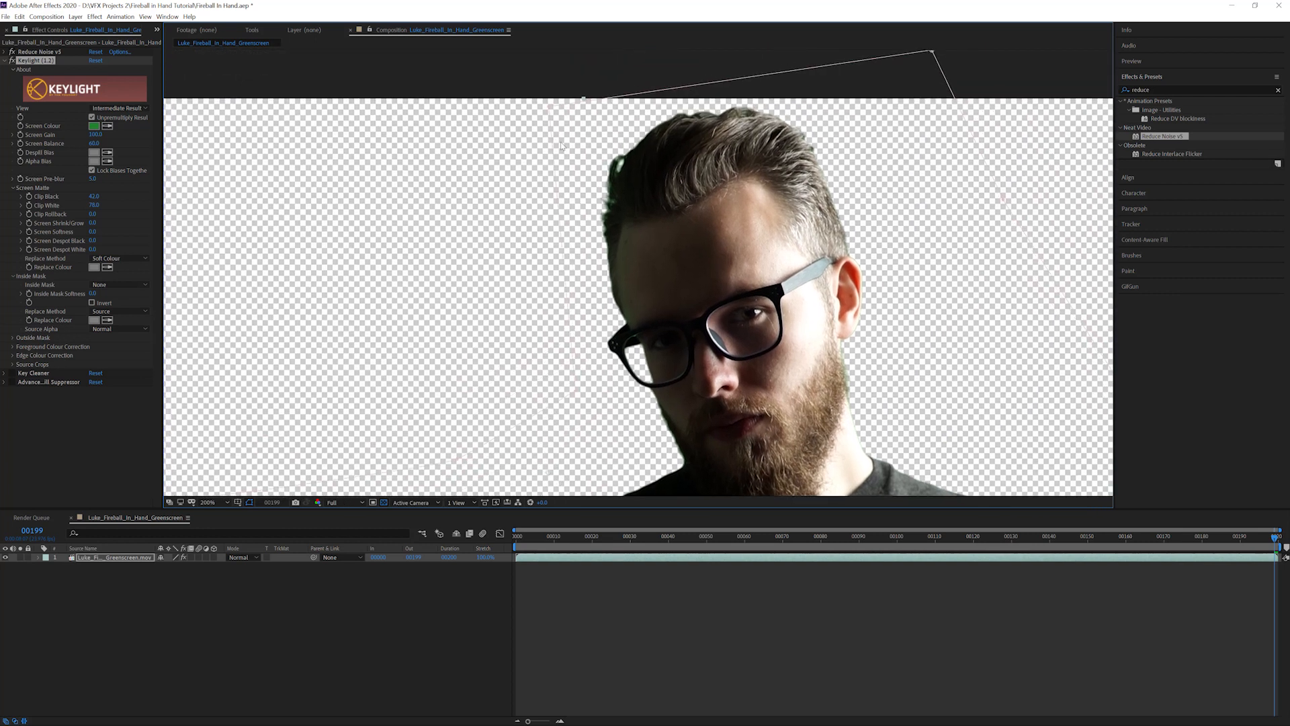
scroll(682, 258, up, 1)
drag(631, 131, 673, 304)
scroll(674, 304, down, 3)
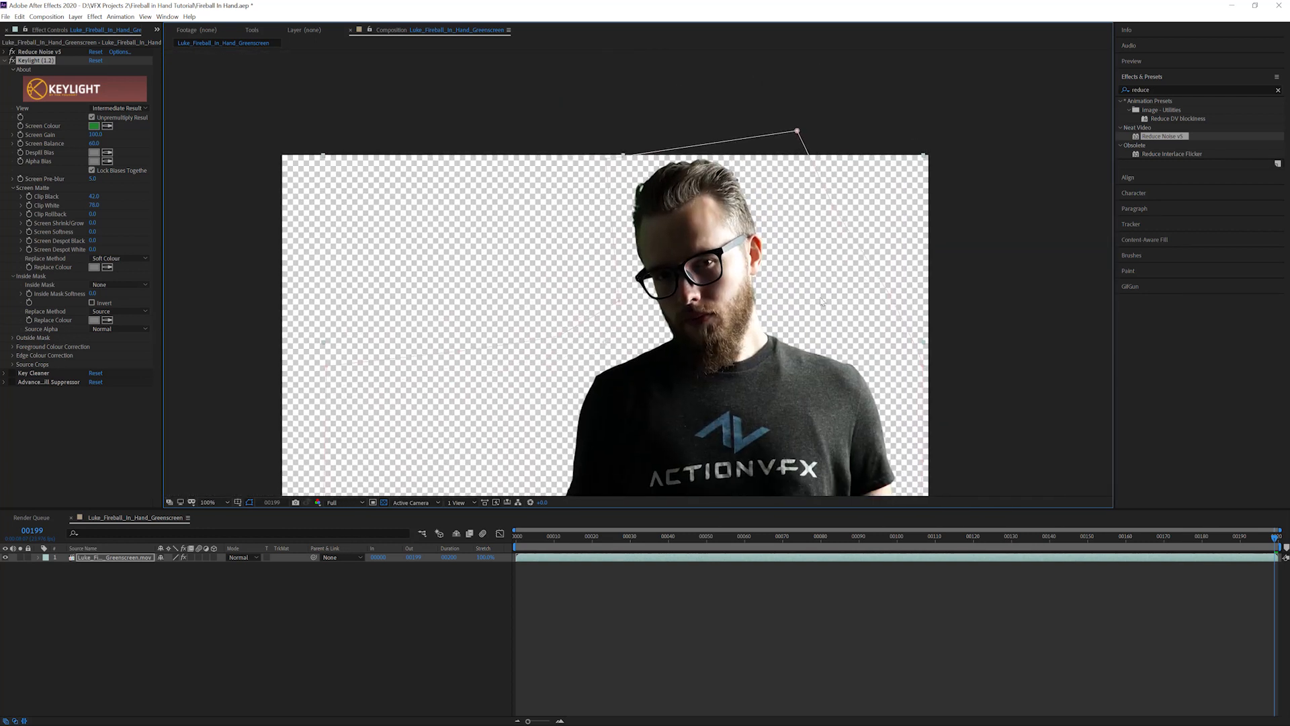
drag(753, 268, 753, 254)
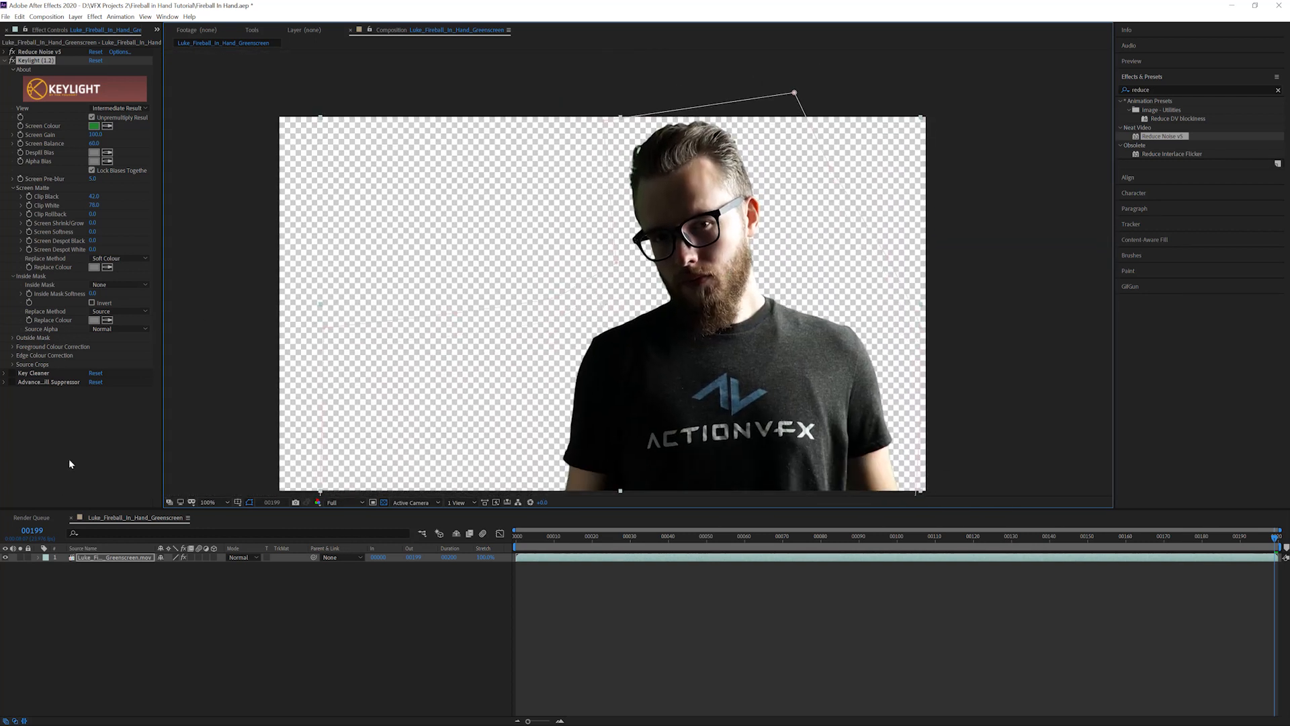
- Save the project and enable the Key Cleaner and Advanced Spill Suppressor effects on the footage
key(ctrl+s)
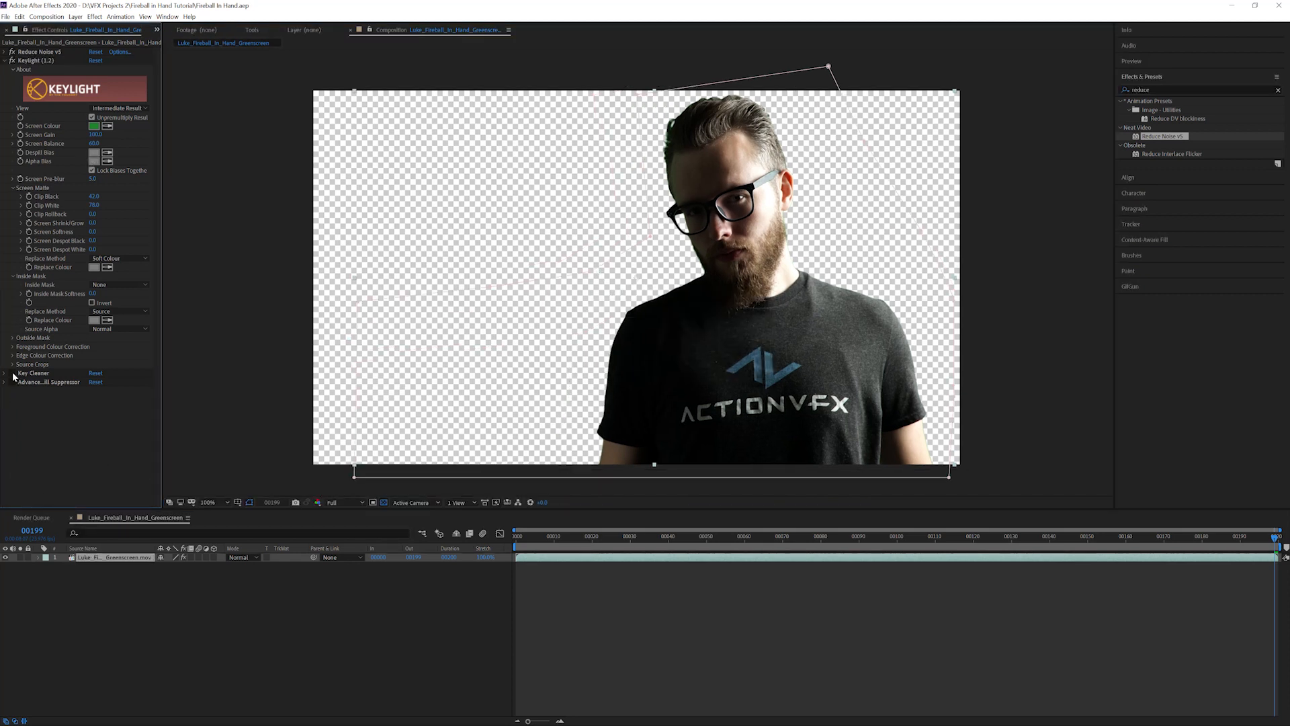
click(38, 376)
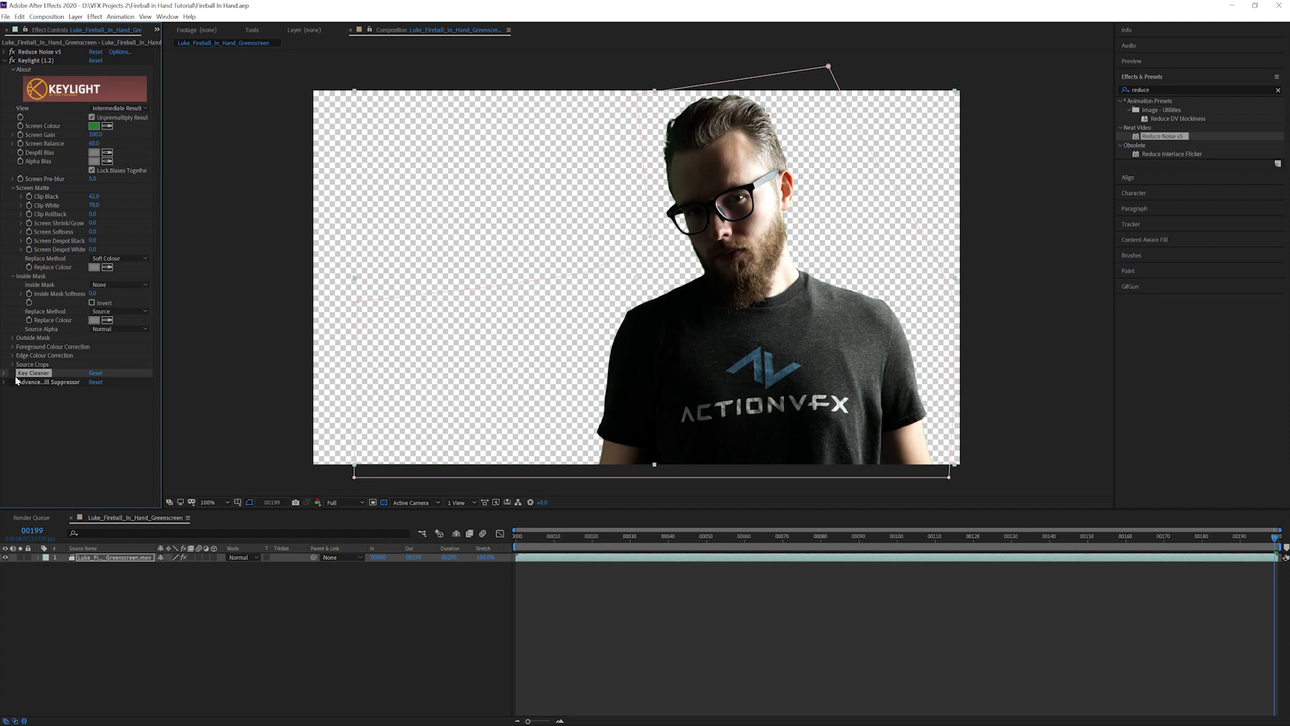
shift+click(53, 383)
click(53, 383)
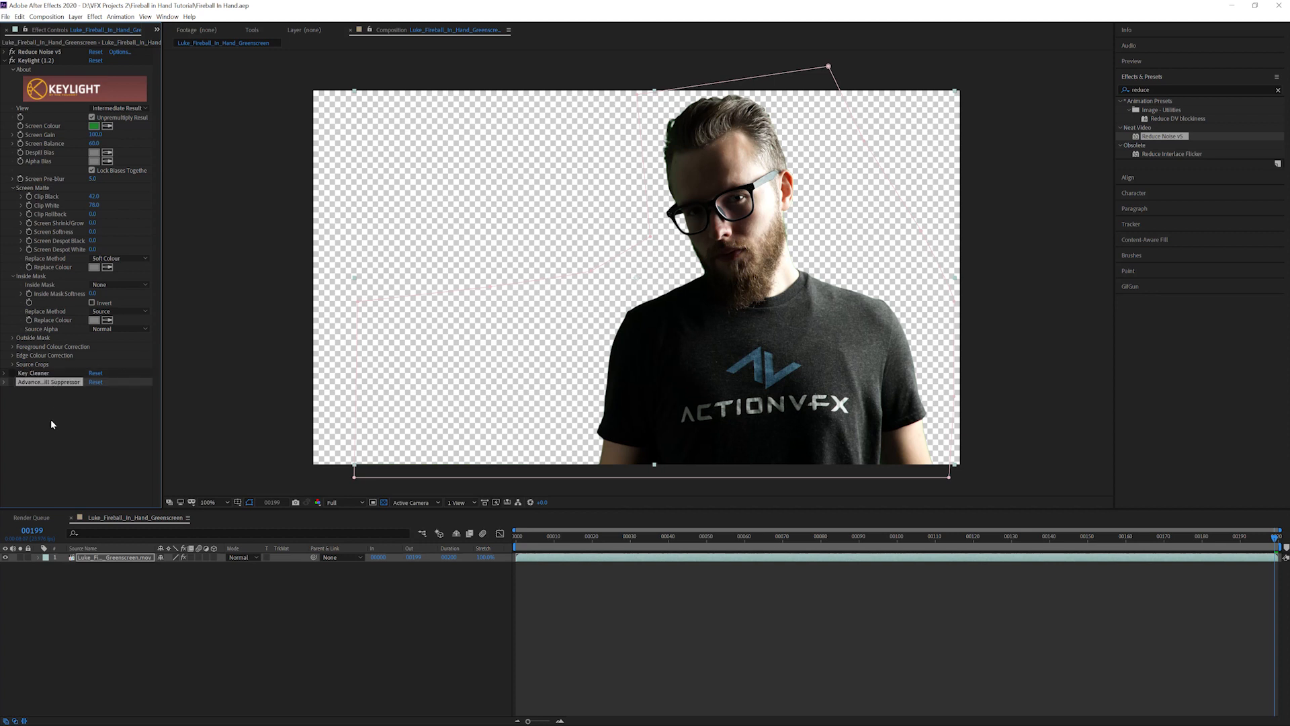
drag(13, 374, 13, 391)
- Compare the actor's hair edges with Key Cleaner and Advanced Spill Suppressor on and off, including against black without the transparency grid
scroll(749, 164, up, 1)
drag(712, 60, 642, 262)
scroll(643, 262, up, 1)
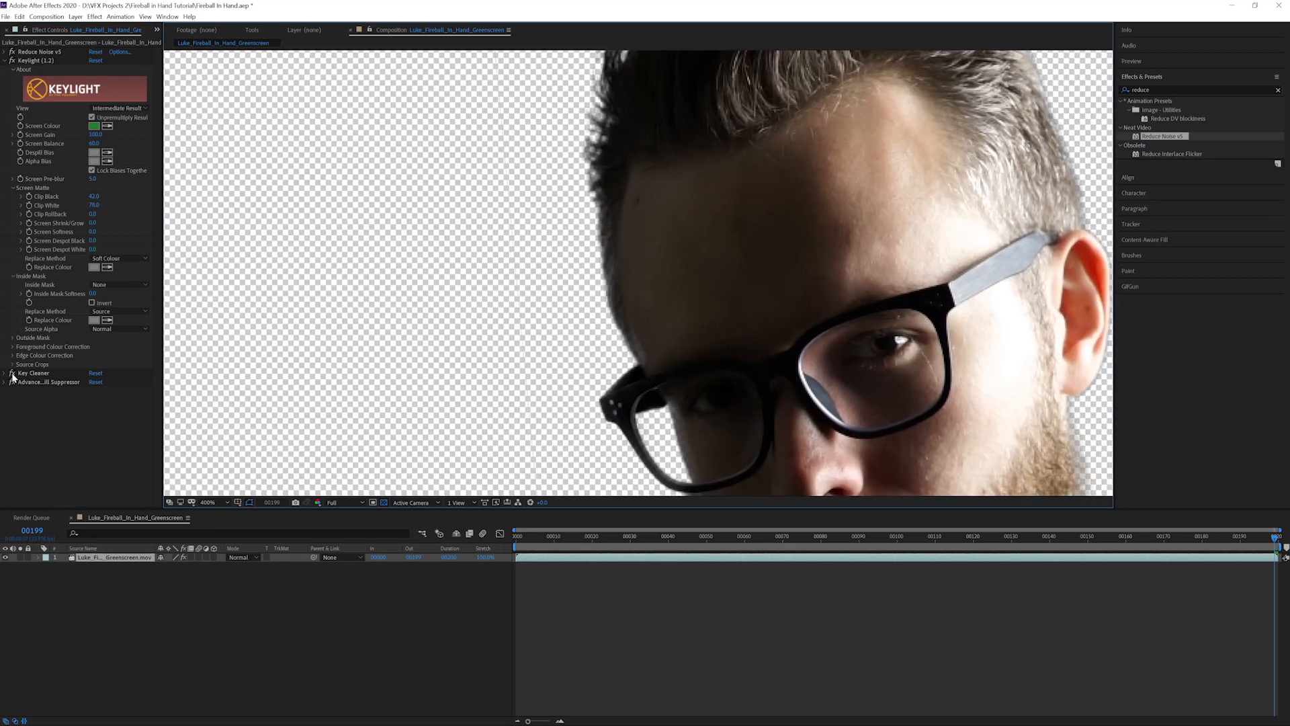
right_click(794, 298)
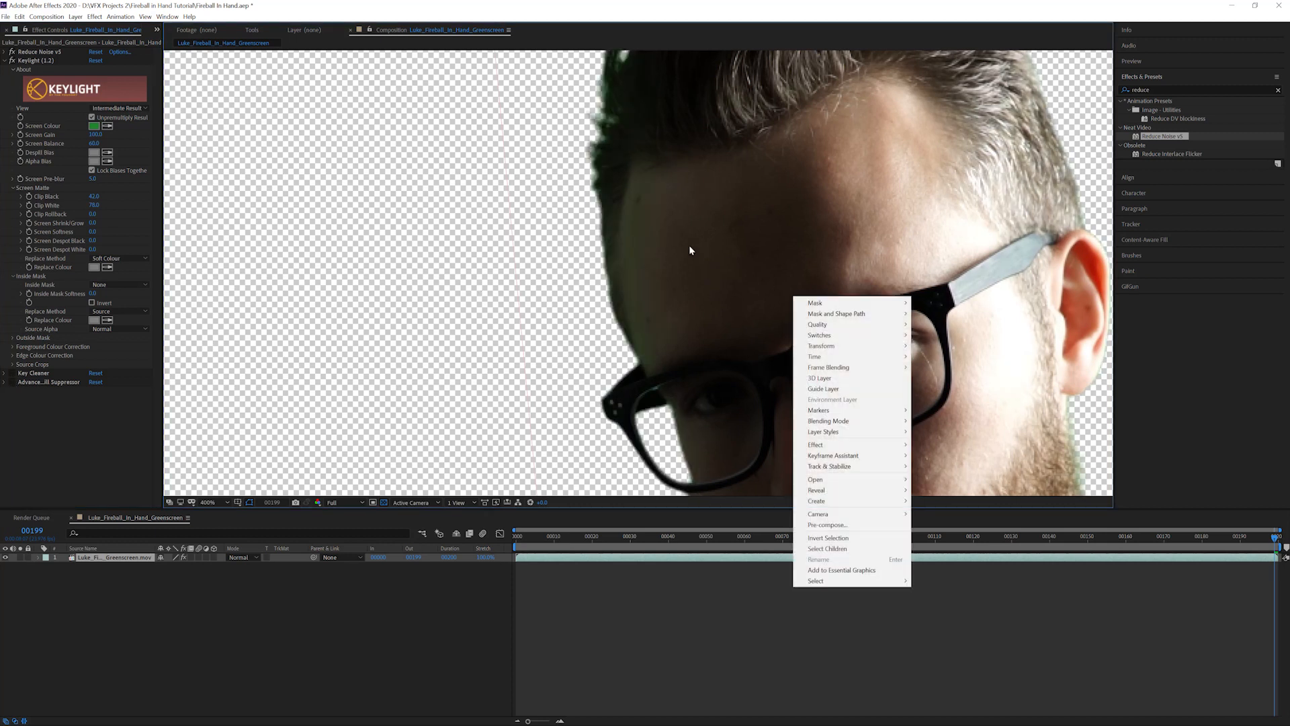
click(429, 637)
drag(624, 265, 462, 284)
click(384, 503)
drag(730, 224, 793, 411)
scroll(628, 216, up, 1)
drag(627, 216, 569, 418)
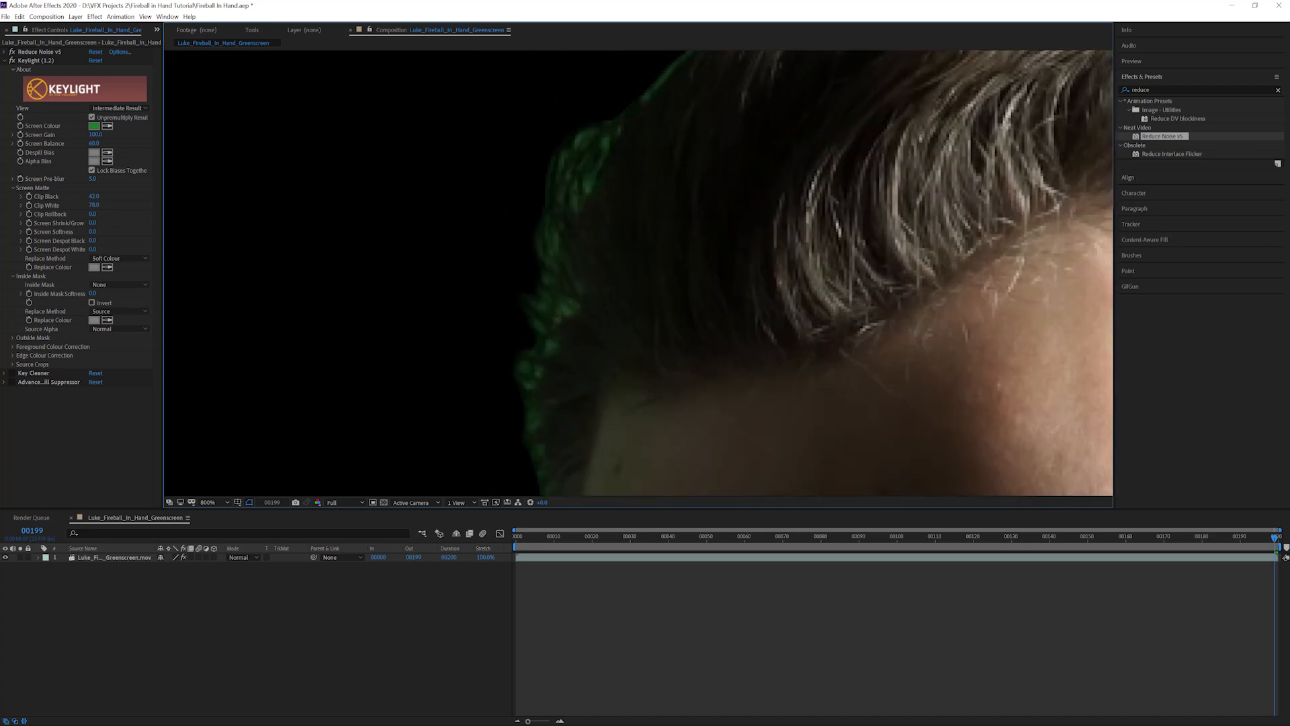
- Re-enable Key Cleaner and Advanced Spill Suppressor and inspect the actor's hair and face against black
click(12, 373)
click(12, 382)
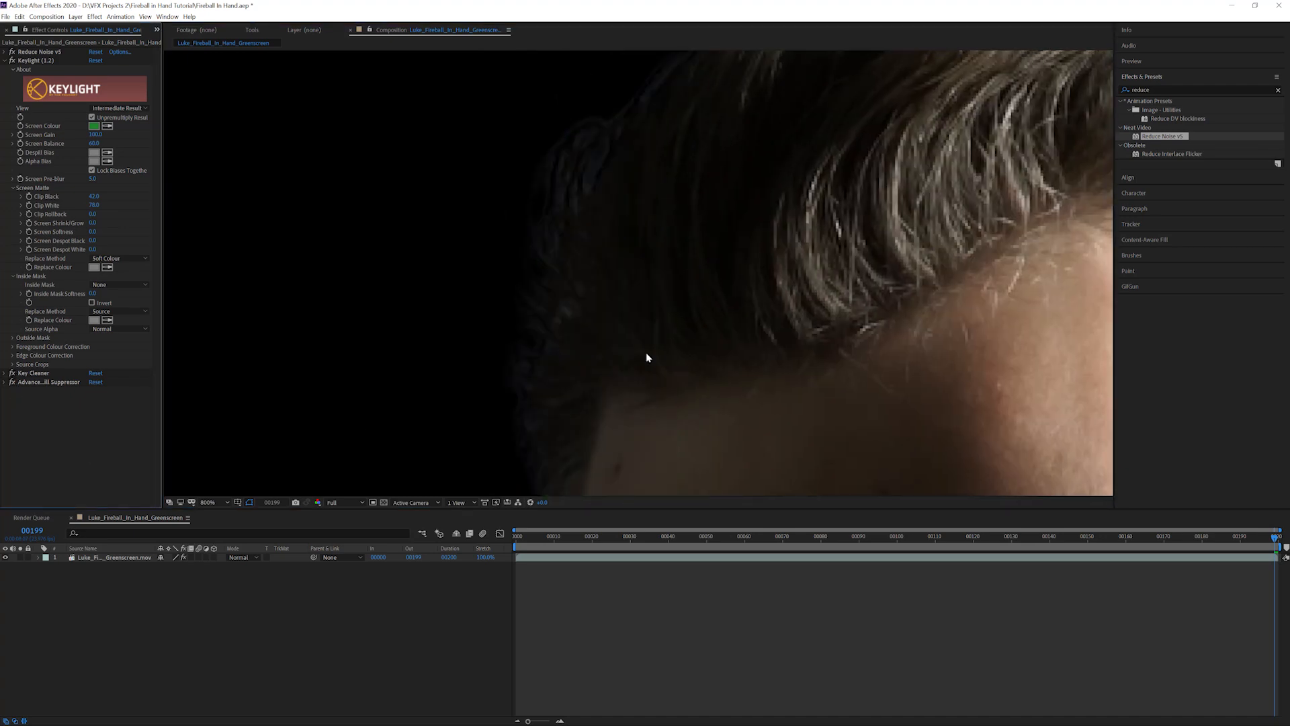
scroll(611, 295, down, 1)
drag(669, 283, 635, 243)
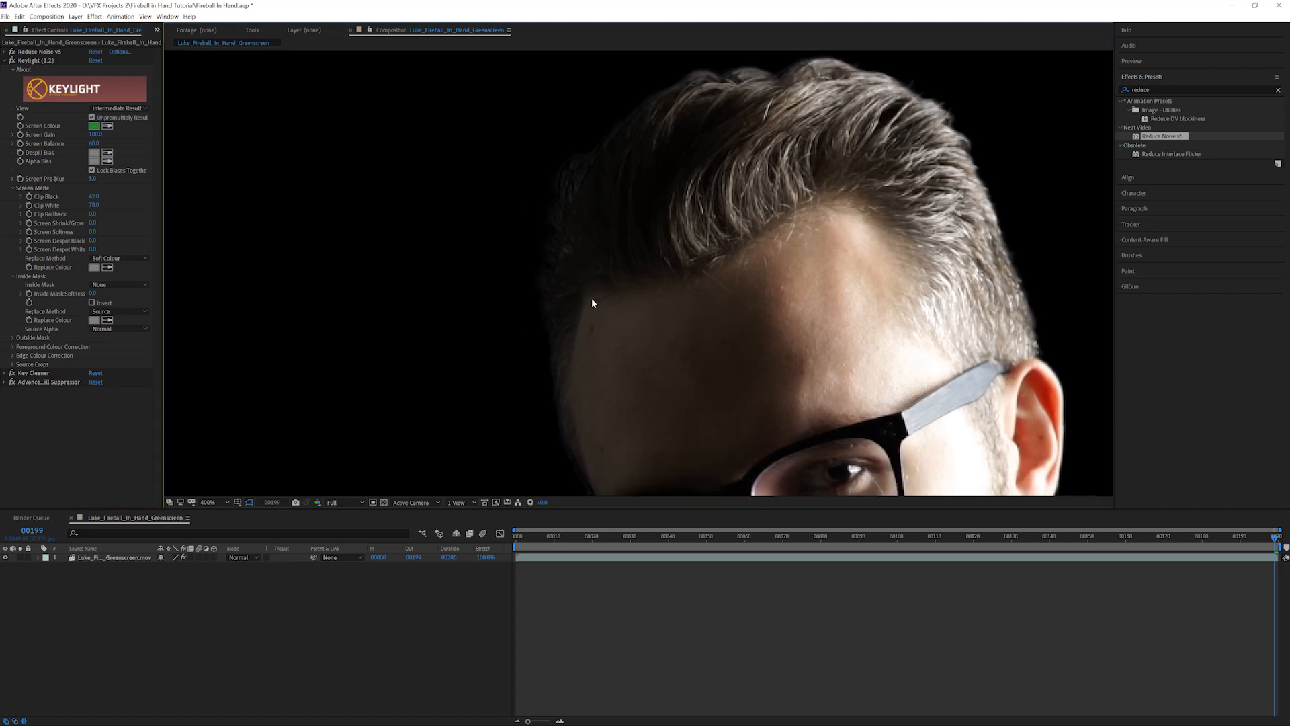
drag(630, 305, 607, 255)
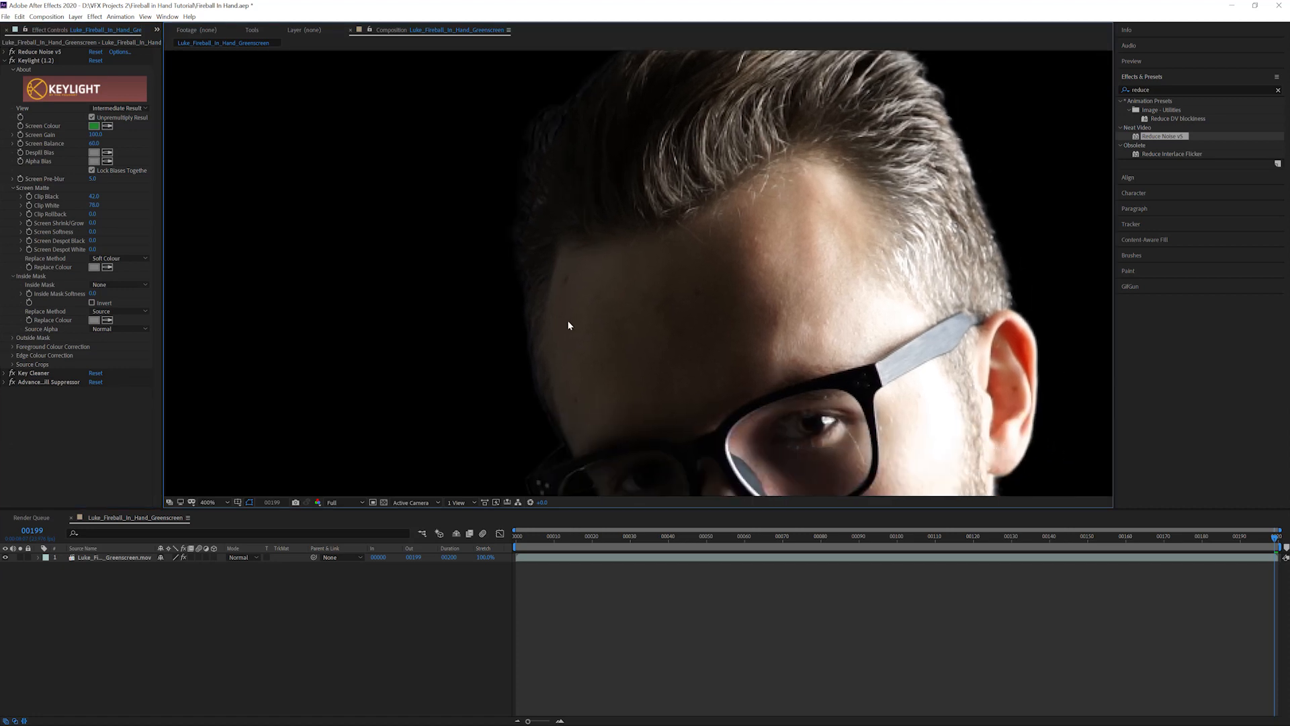
drag(568, 326, 576, 276)
scroll(653, 269, down, 2)
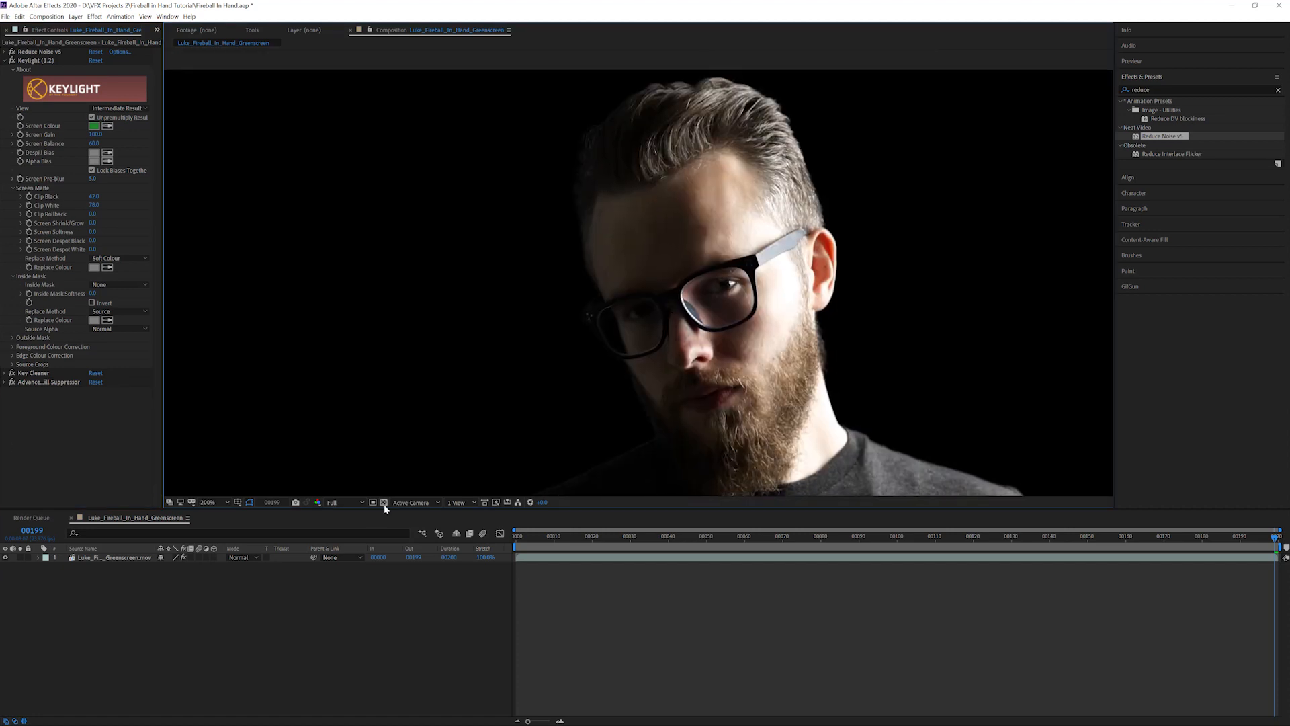
- Show the transparency grid again and play the keyed footage from the first frame to check the key
click(384, 502)
scroll(771, 314, down, 1)
drag(772, 339, 799, 267)
drag(544, 537, 515, 538)
key(space)
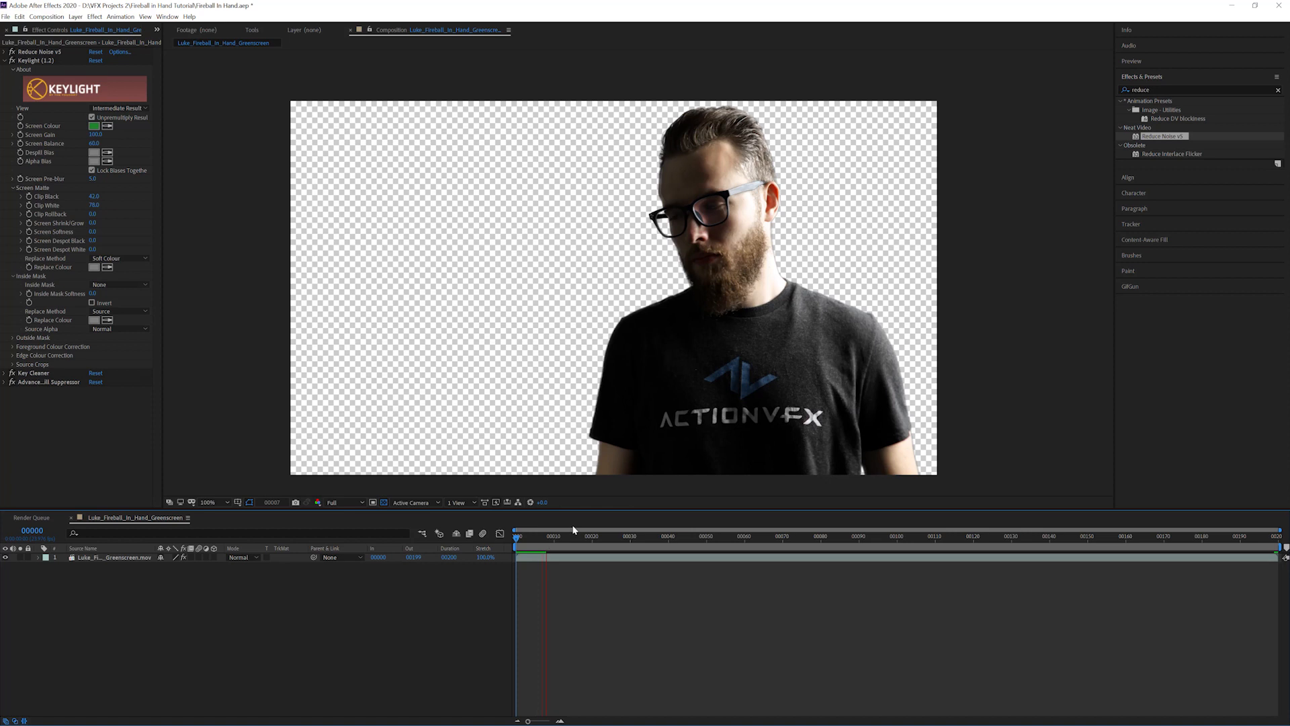
click(517, 537)
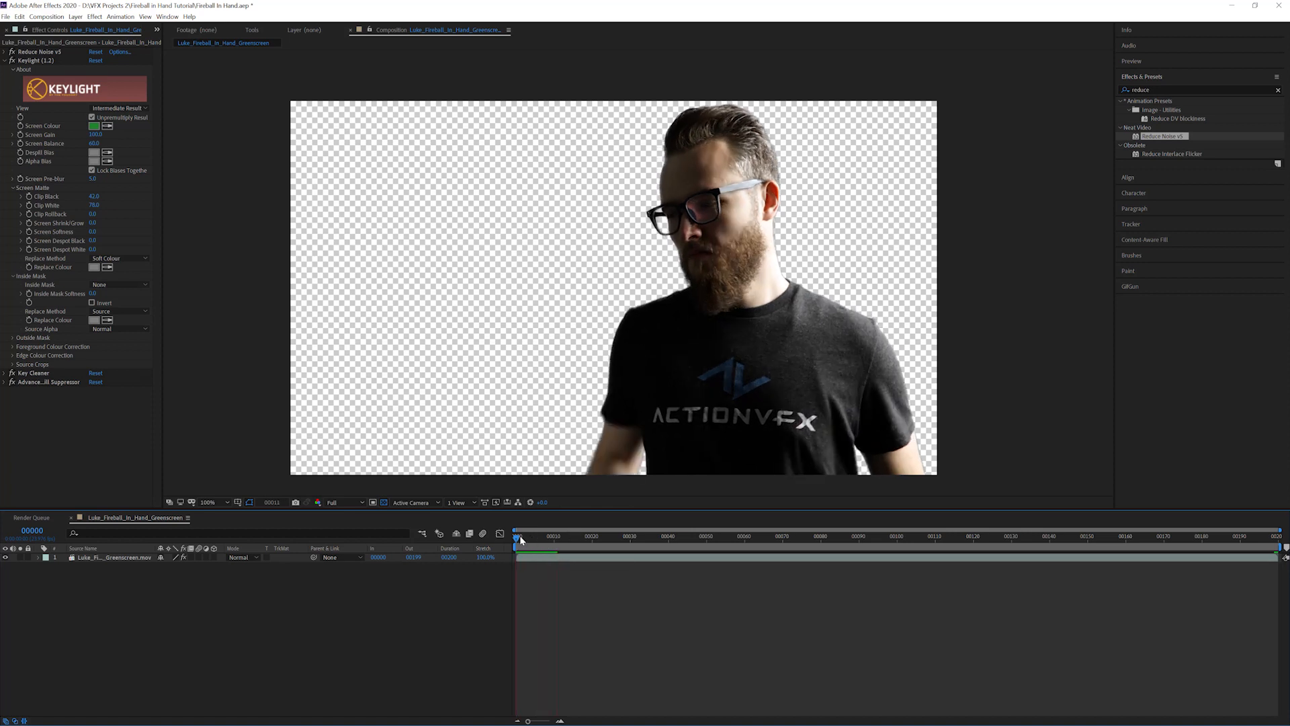
key(space)
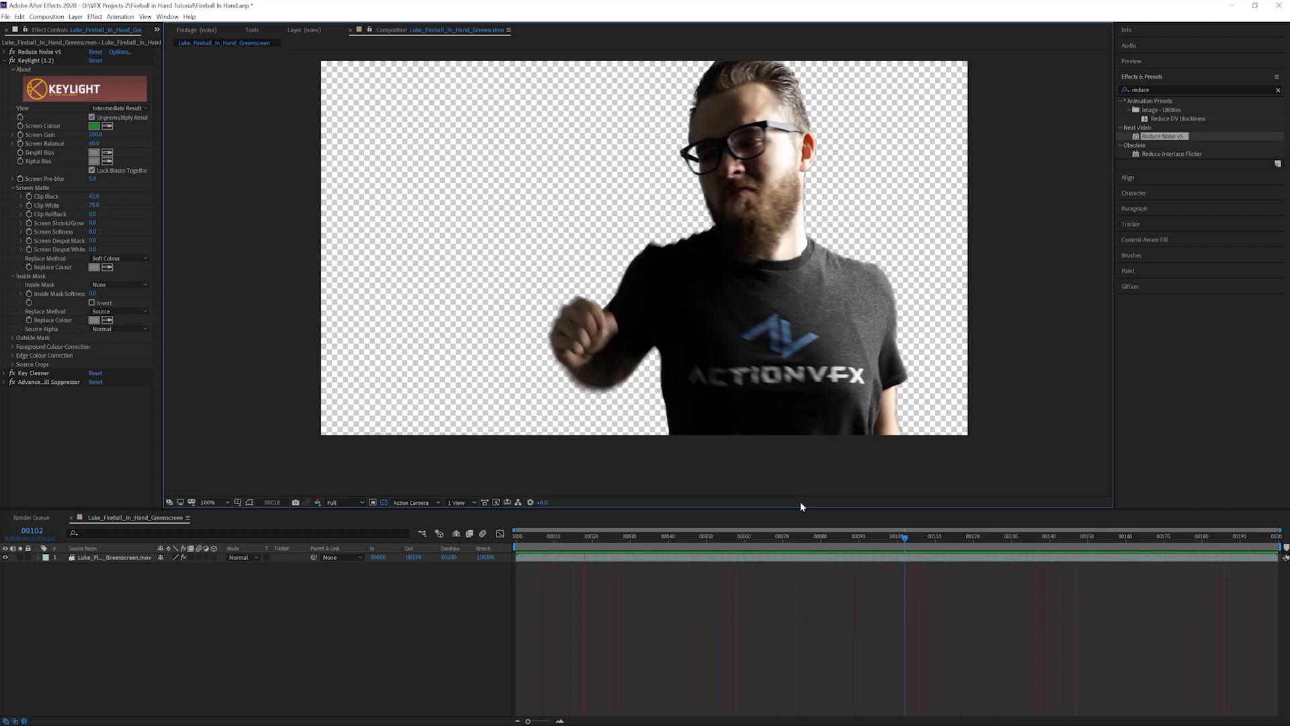
scroll(679, 256, up, 2)
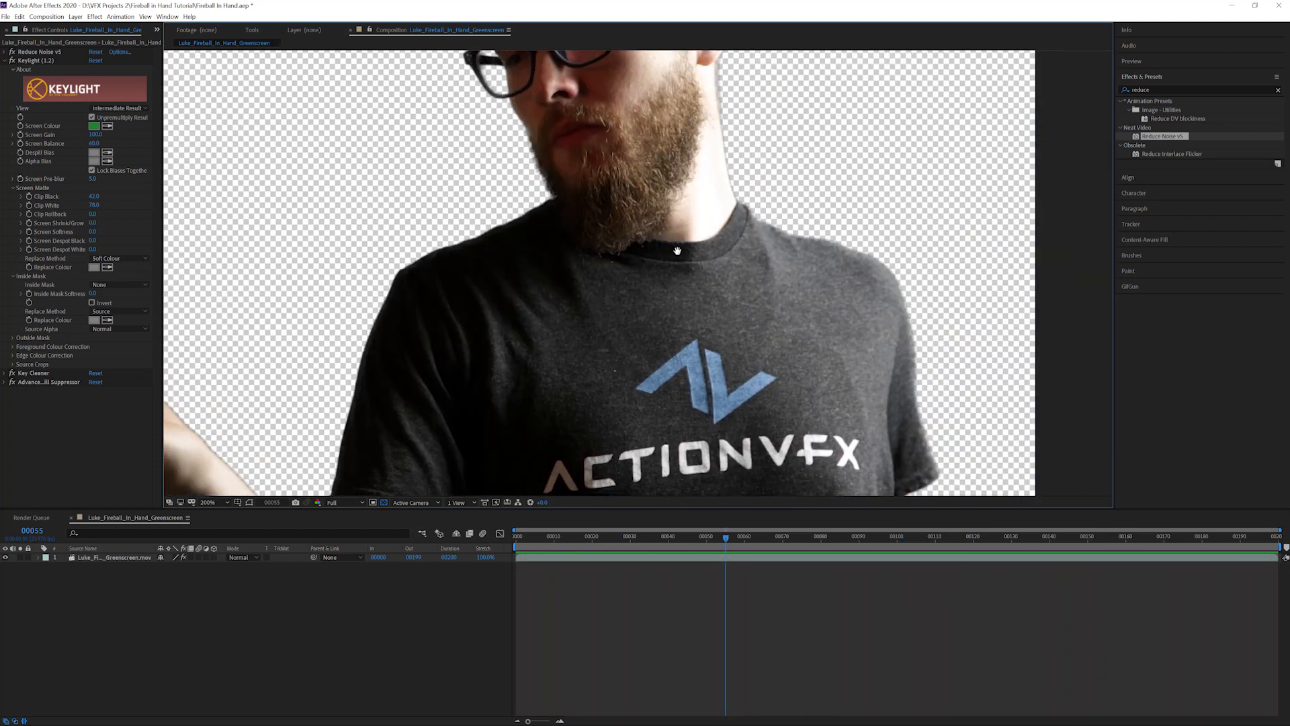
- Play through the keyed footage zoomed out, and collapse the Keylight settings to review the stack of keying effects
scroll(874, 403, down, 2)
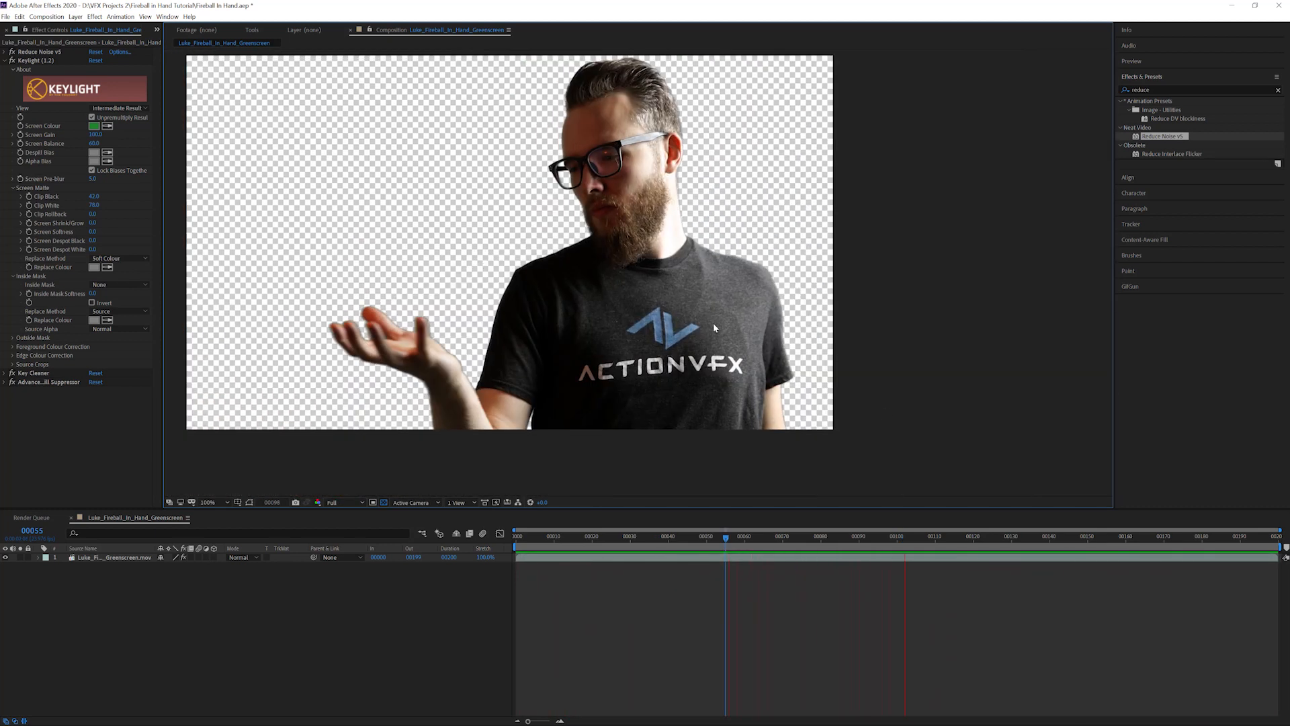
key(space)
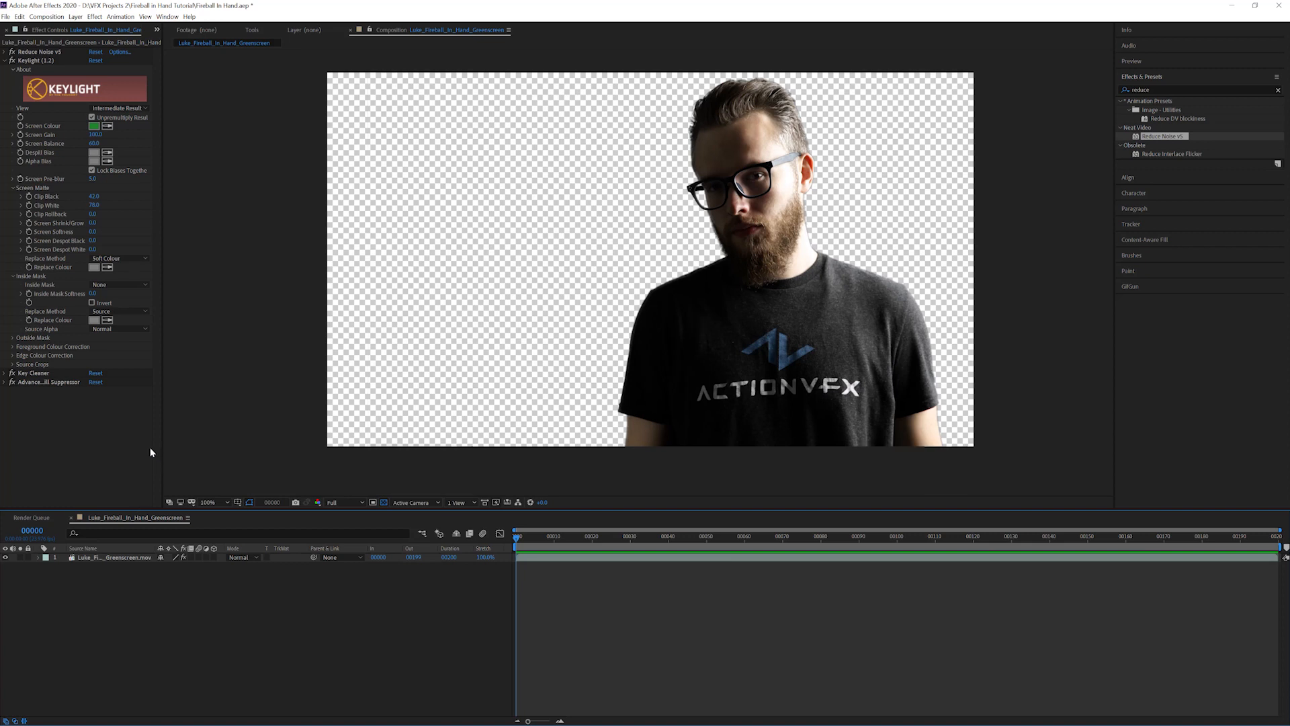
click(4, 60)
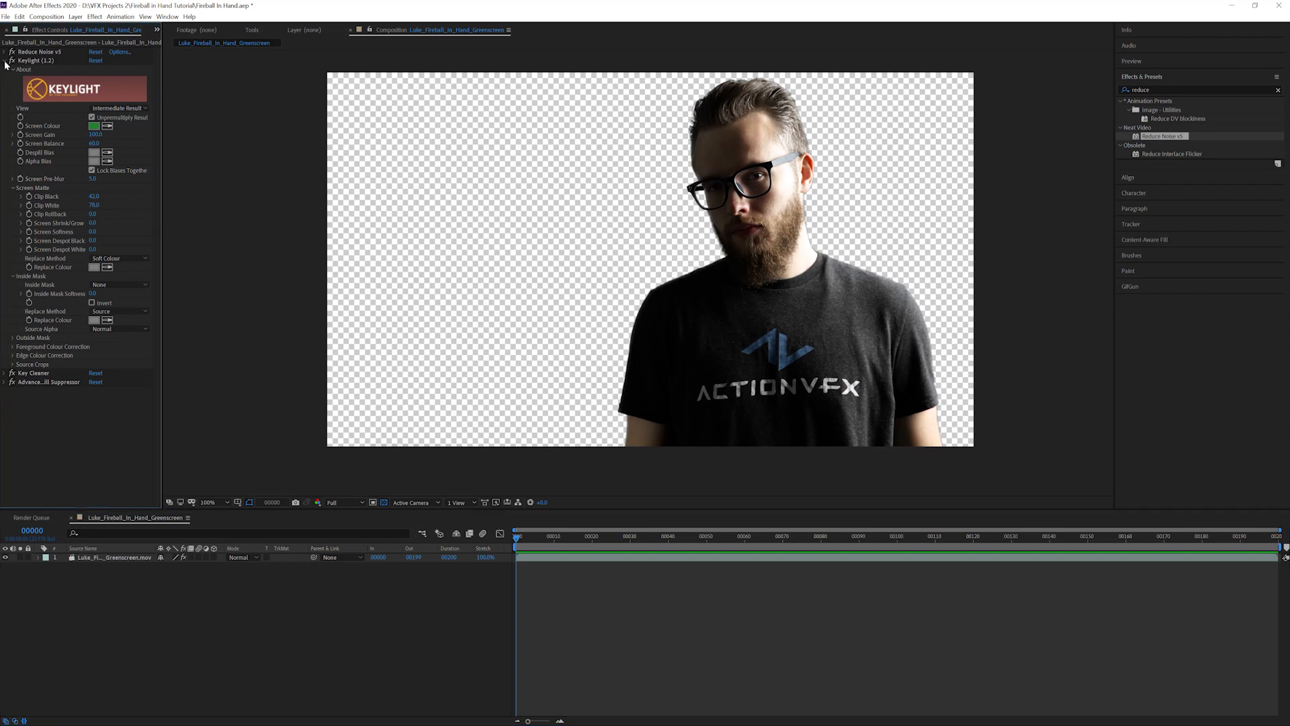
click(41, 52)
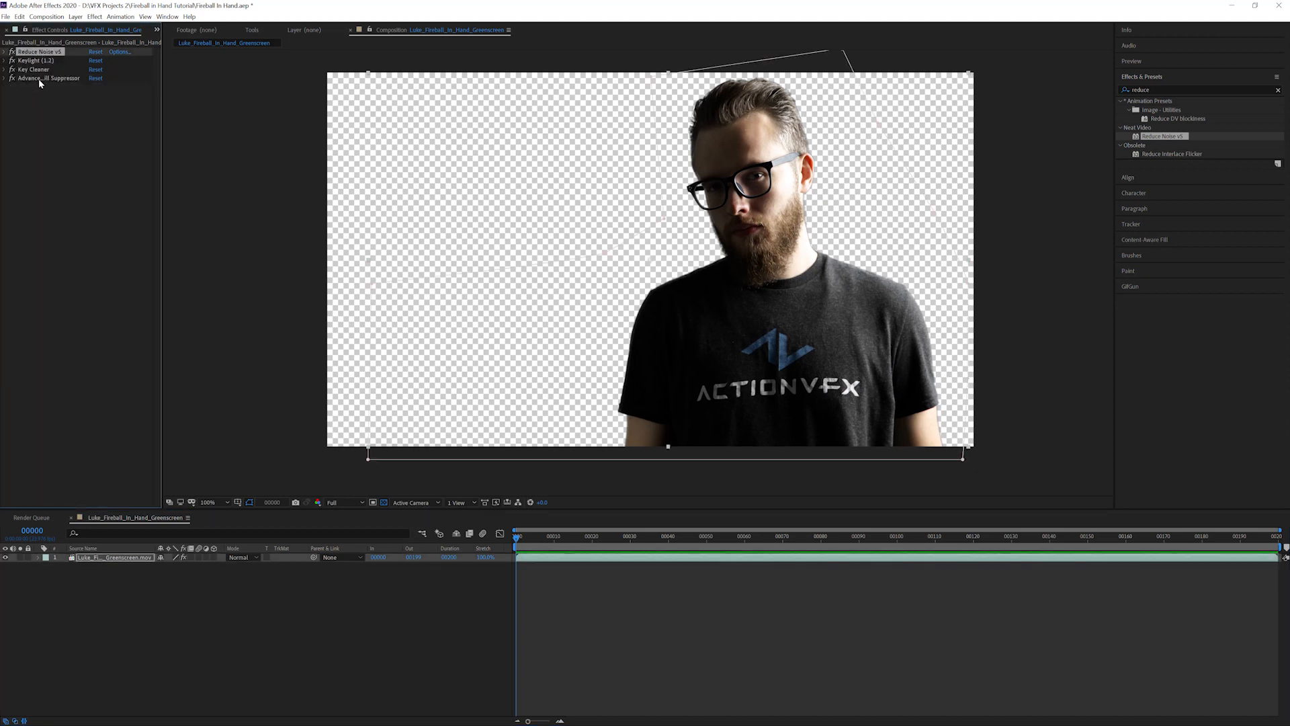
shift+click(38, 79)
click(61, 149)
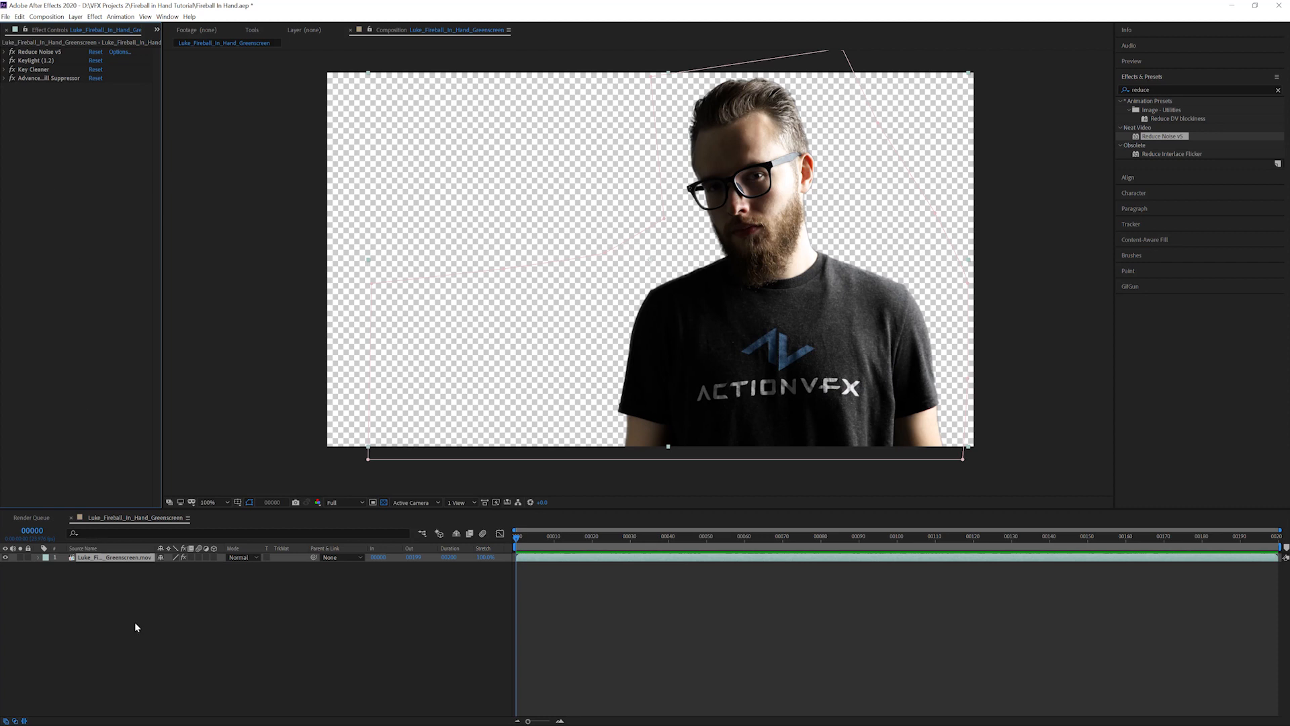
- Add the keyed greenscreen comp to the render queue and set its output module format to QuickTime
key(ctrl+m)
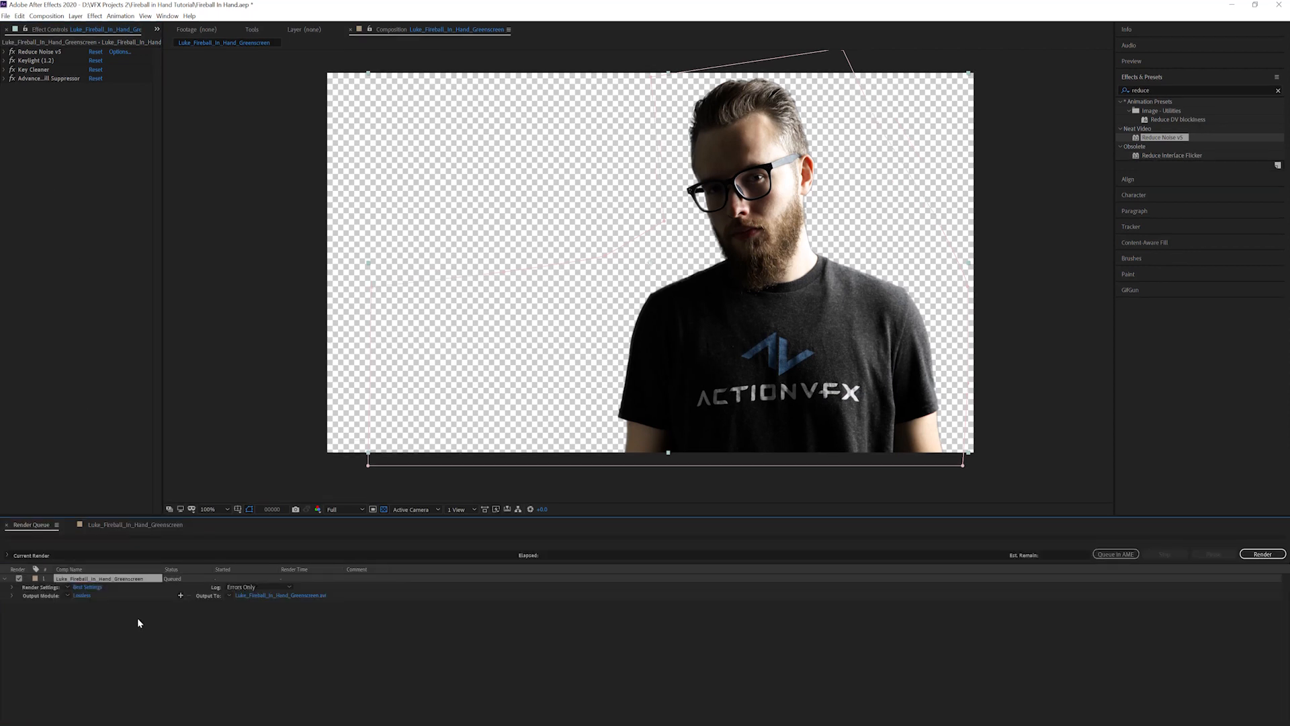
click(80, 596)
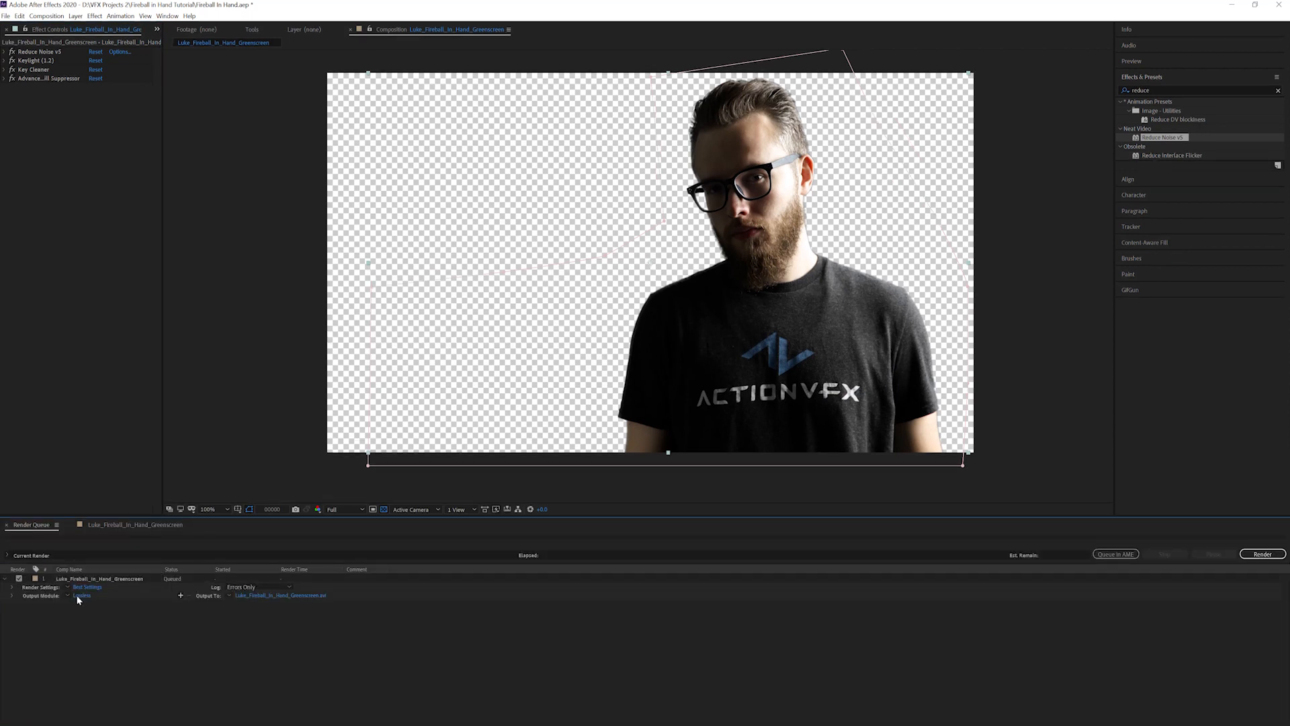
click(80, 597)
click(554, 229)
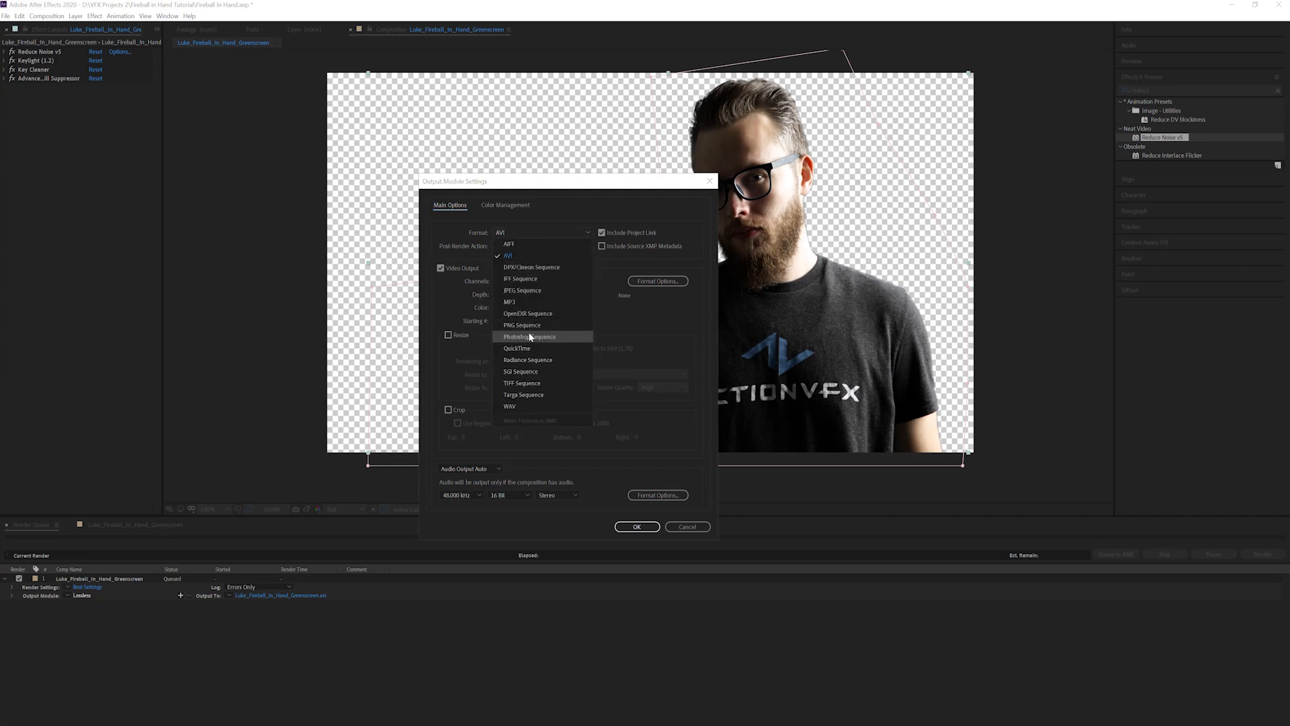
click(527, 343)
- Set the QuickTime video codec to Apple ProRes 4444
click(658, 281)
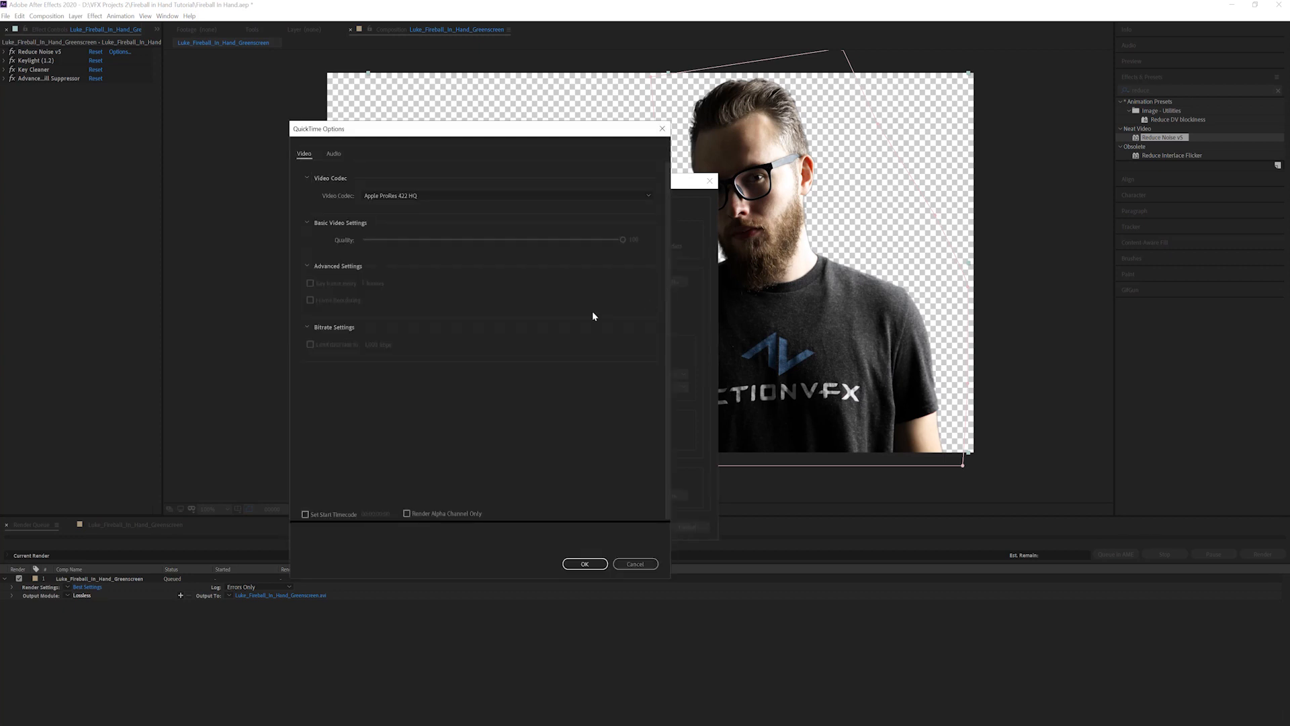
click(451, 195)
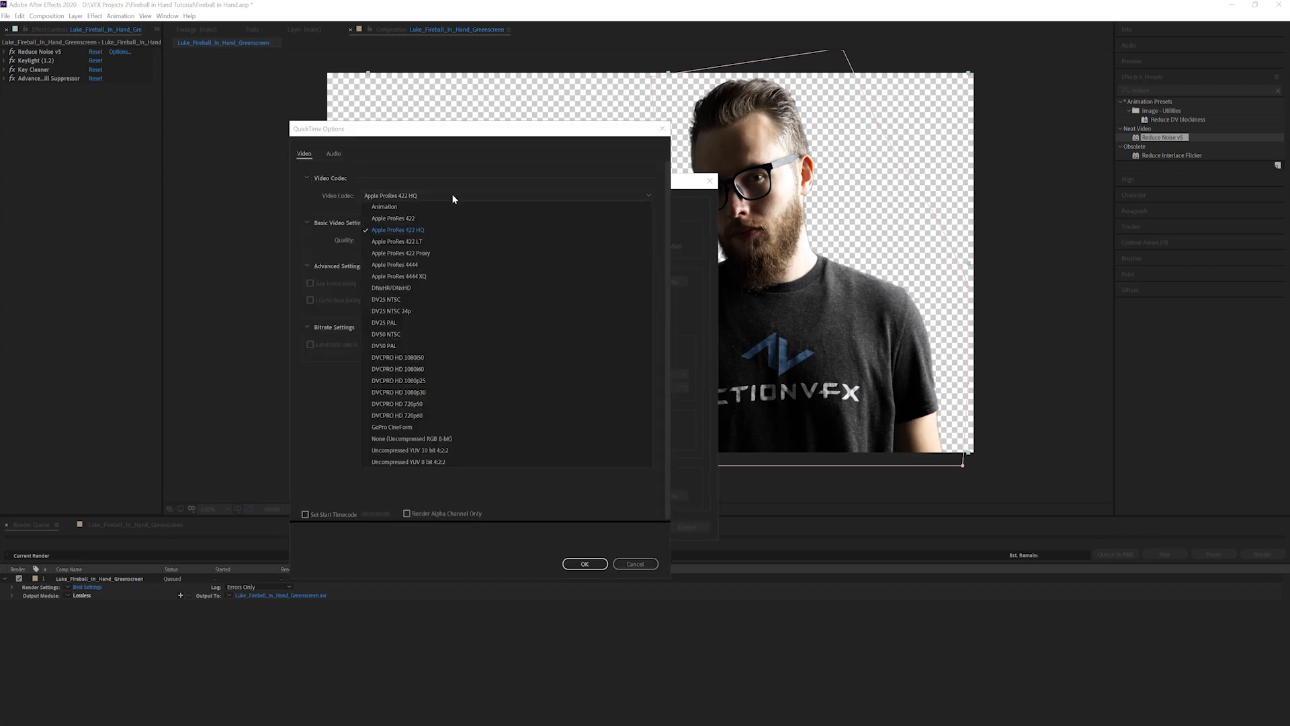
click(434, 265)
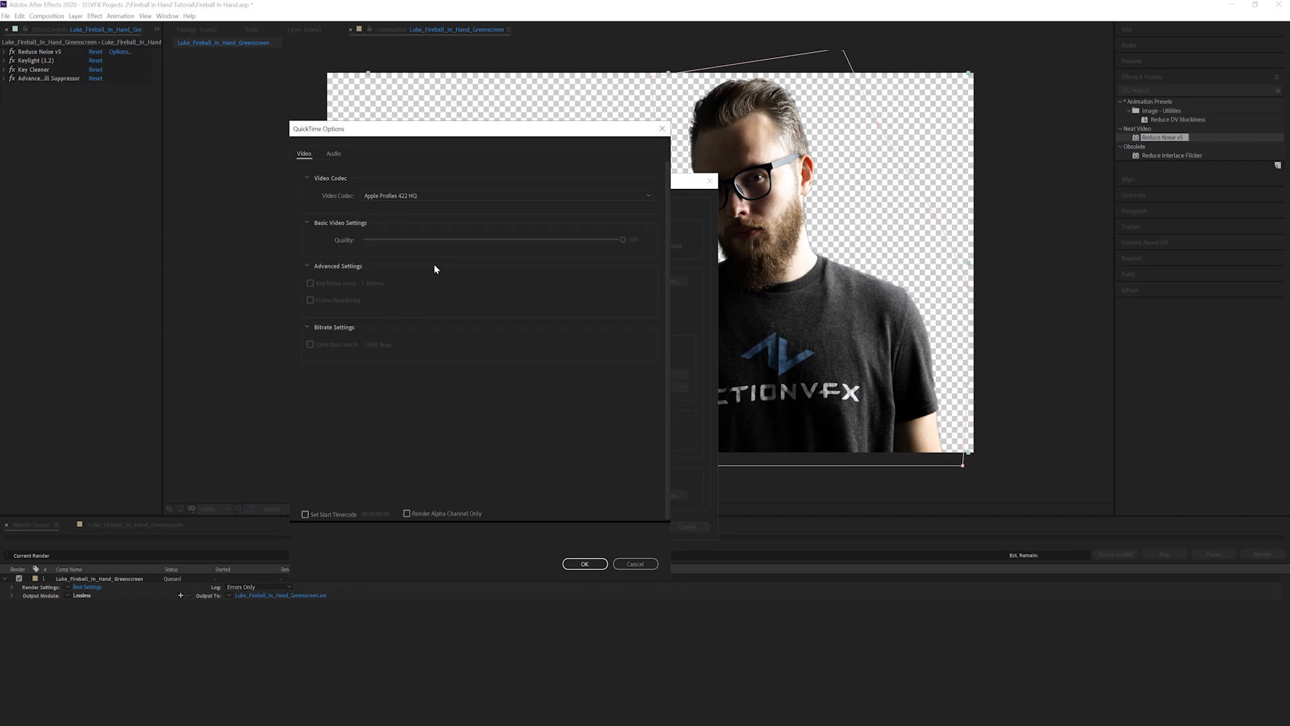
click(584, 563)
- Set the output channels to RGB + Alpha and the colour depth to Trillions of Colors+
click(552, 283)
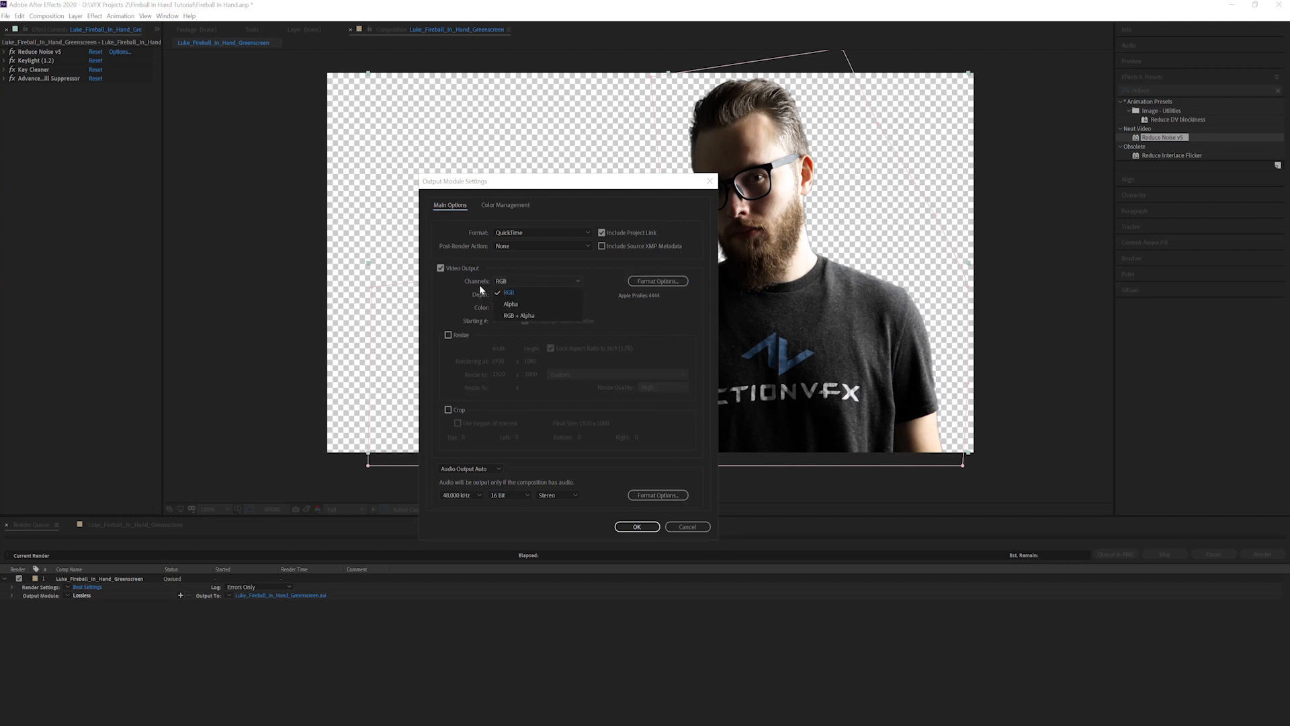
click(531, 315)
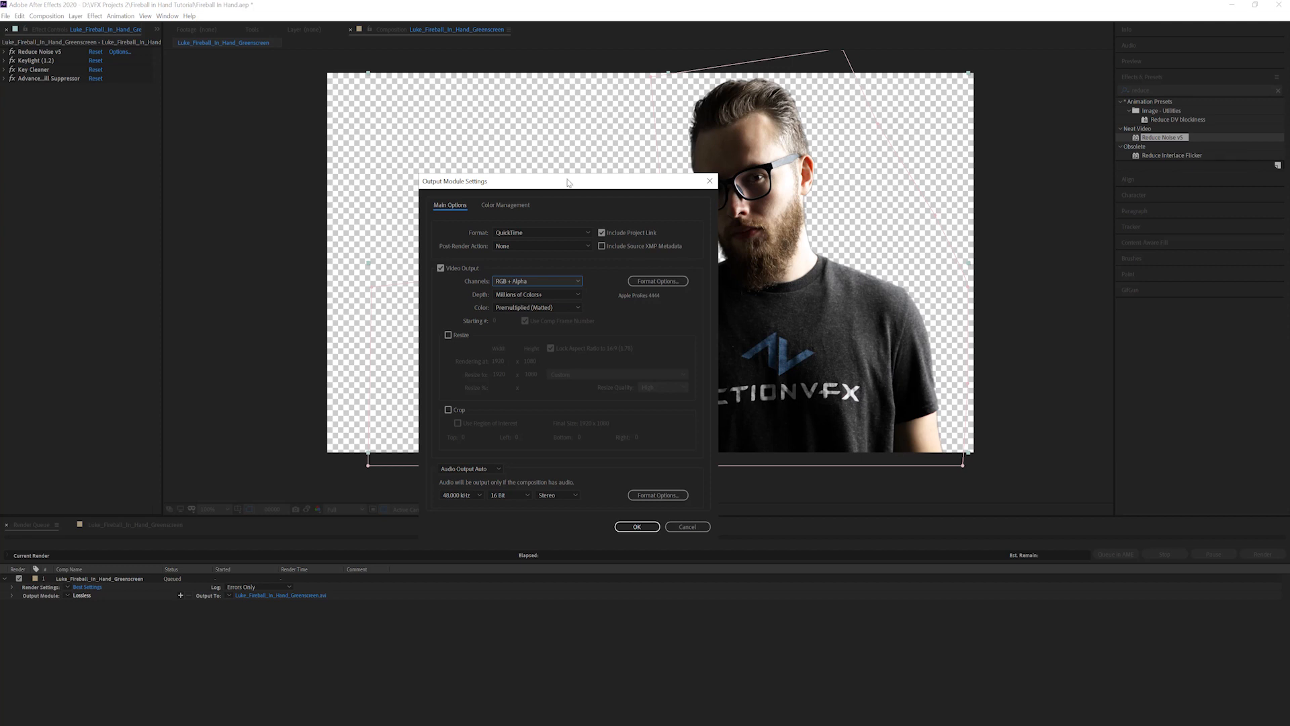
drag(568, 182, 559, 166)
click(545, 277)
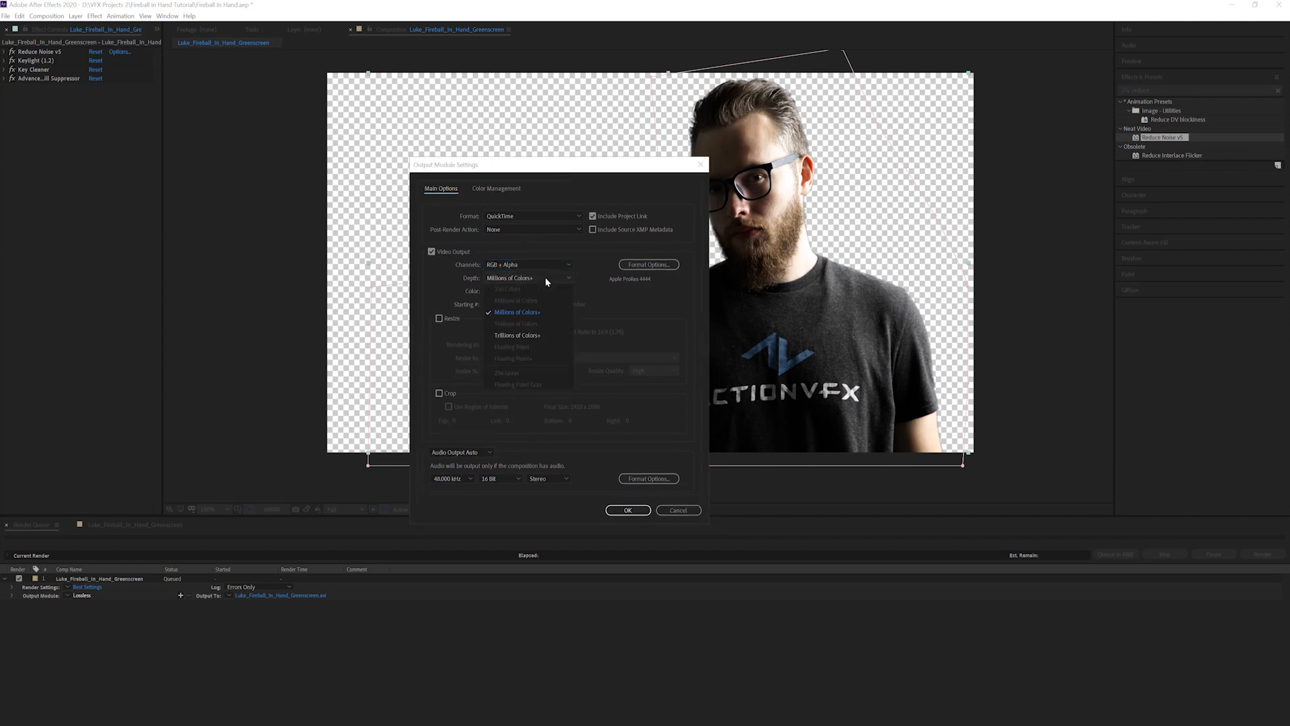
click(532, 338)
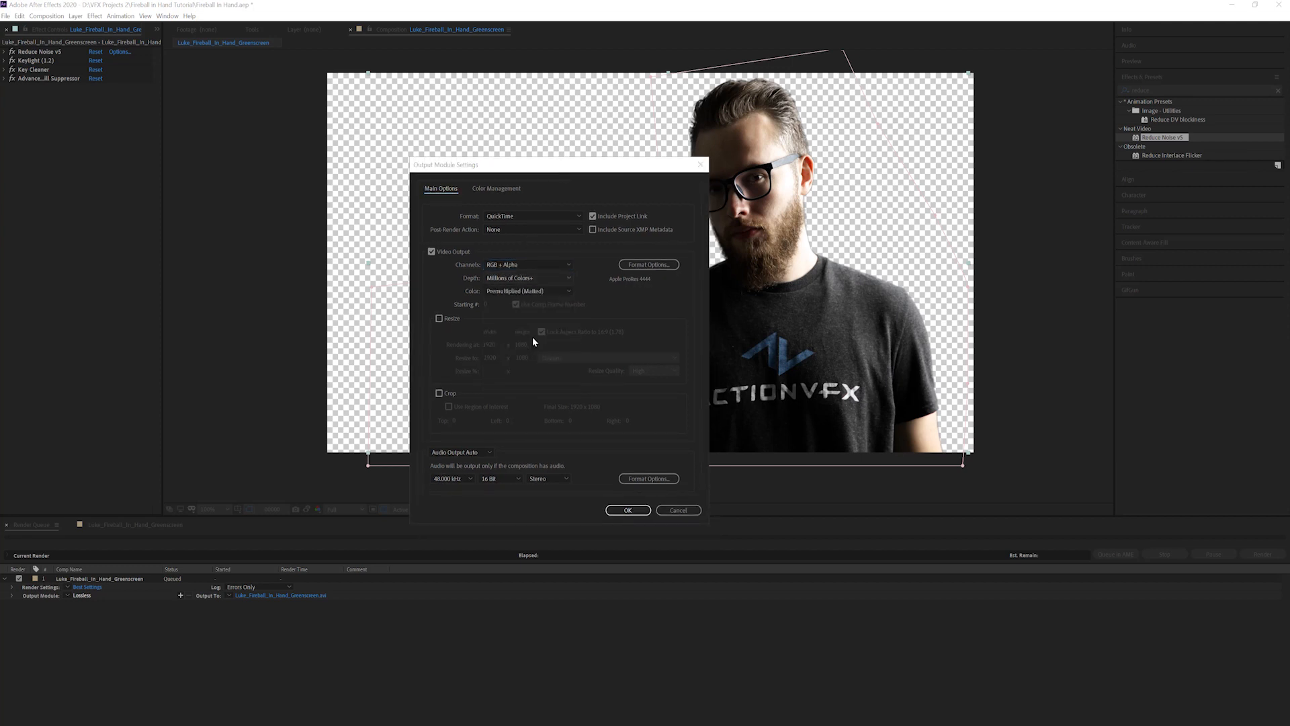
drag(567, 170, 567, 153)
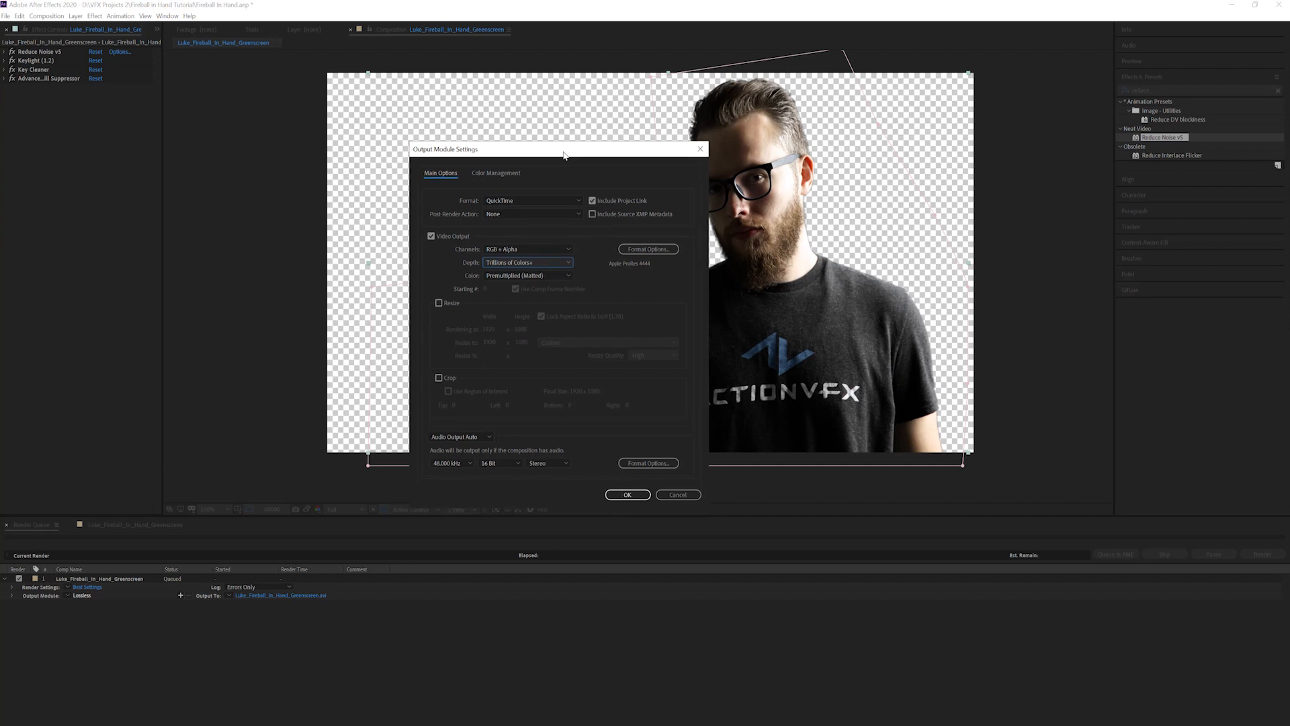
- Turn audio output off in the output module settings and render the queued comp
click(566, 276)
click(588, 274)
click(455, 438)
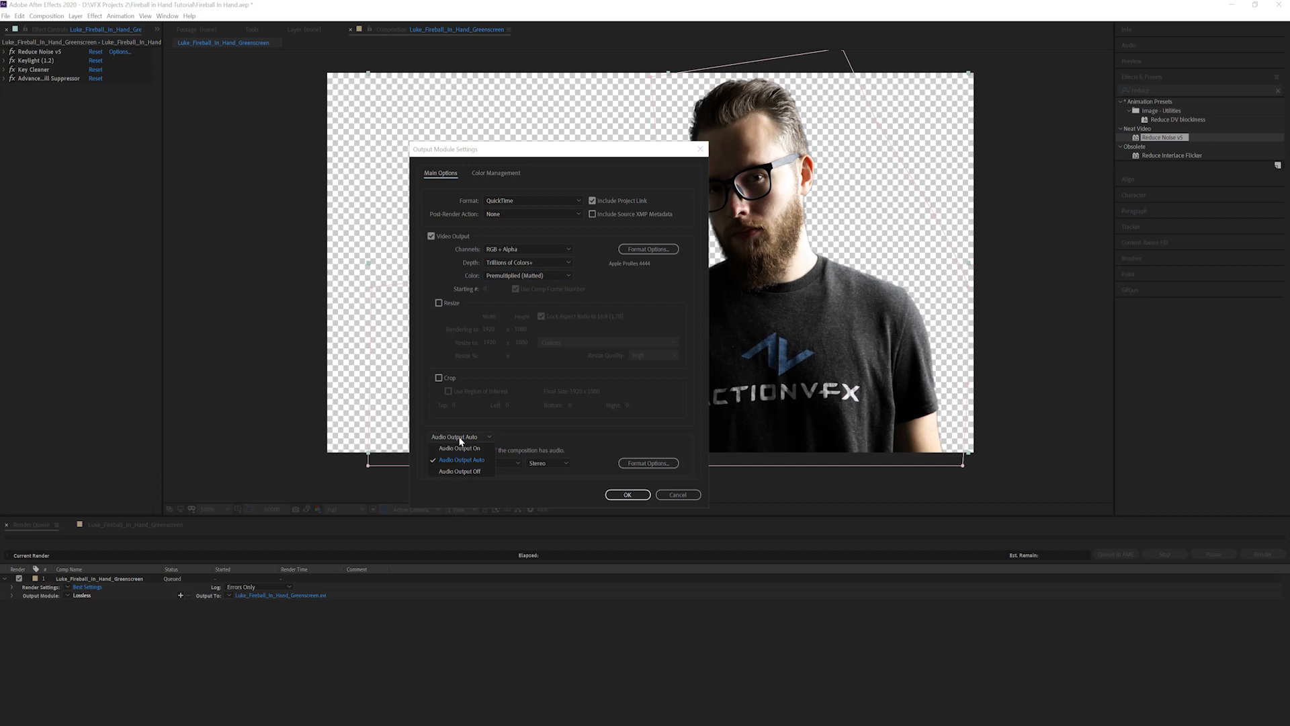
click(457, 472)
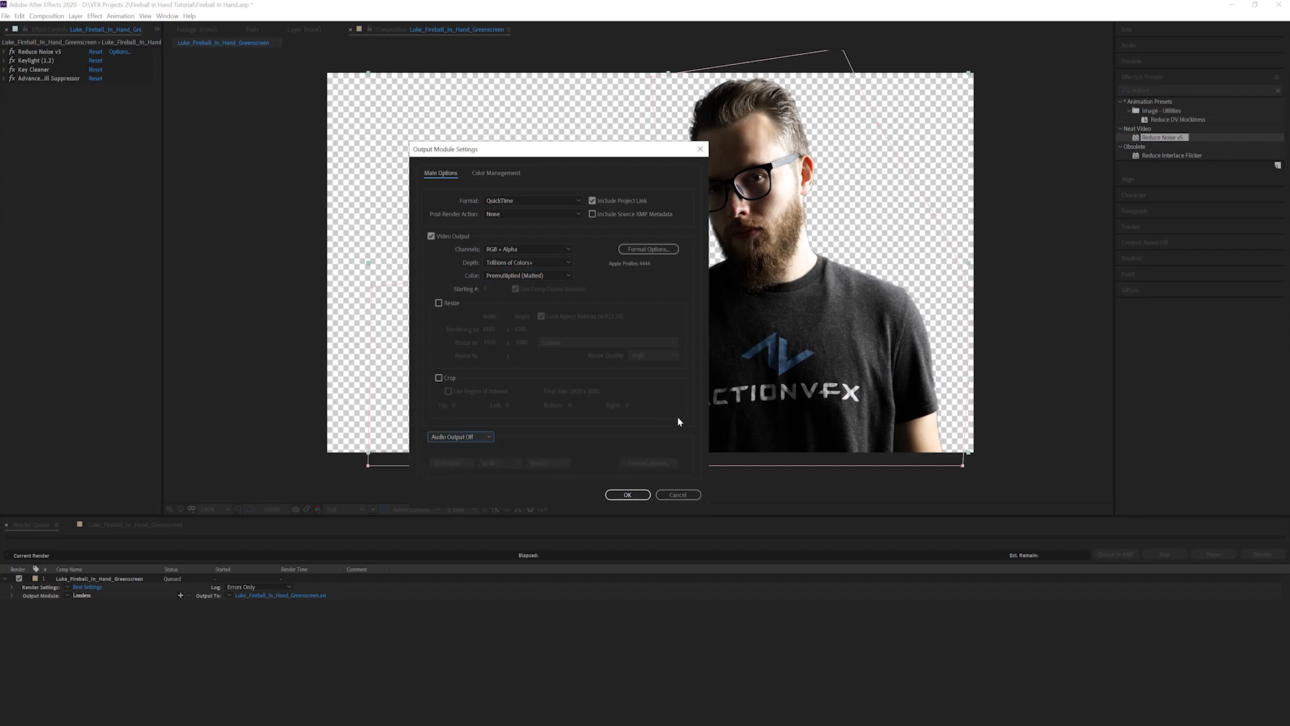
click(631, 496)
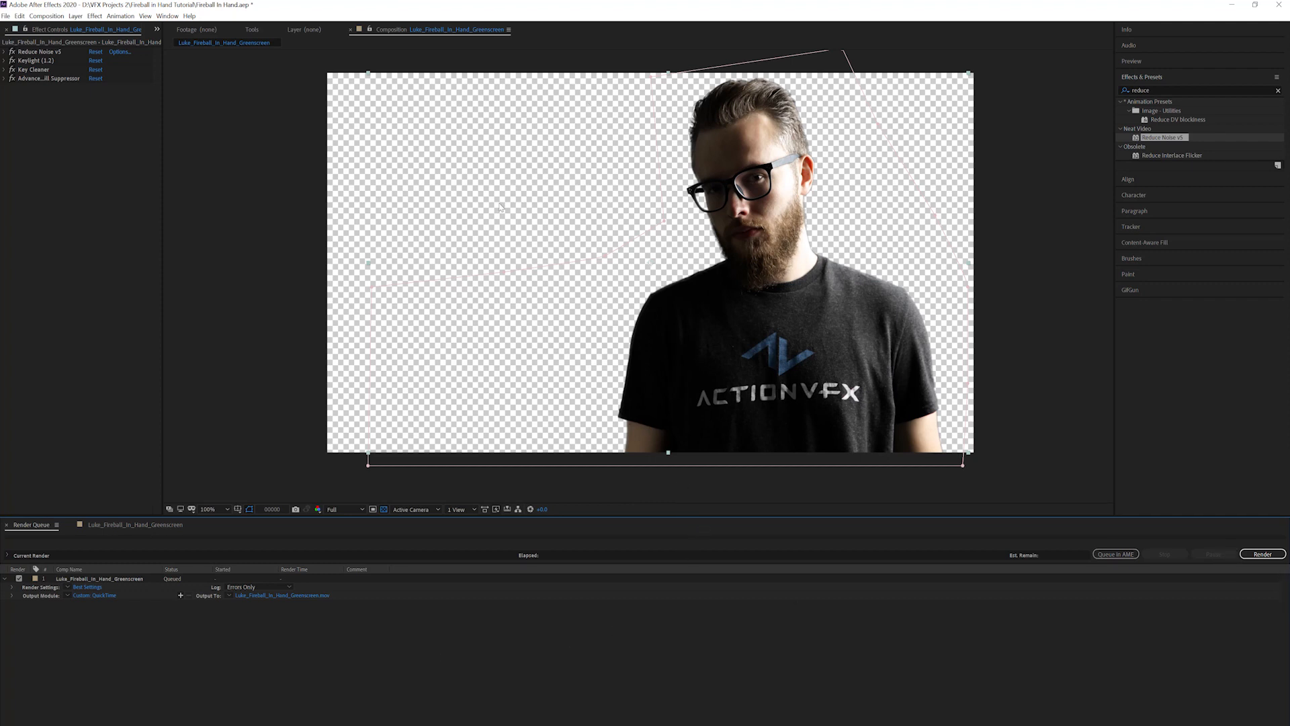
click(1263, 556)
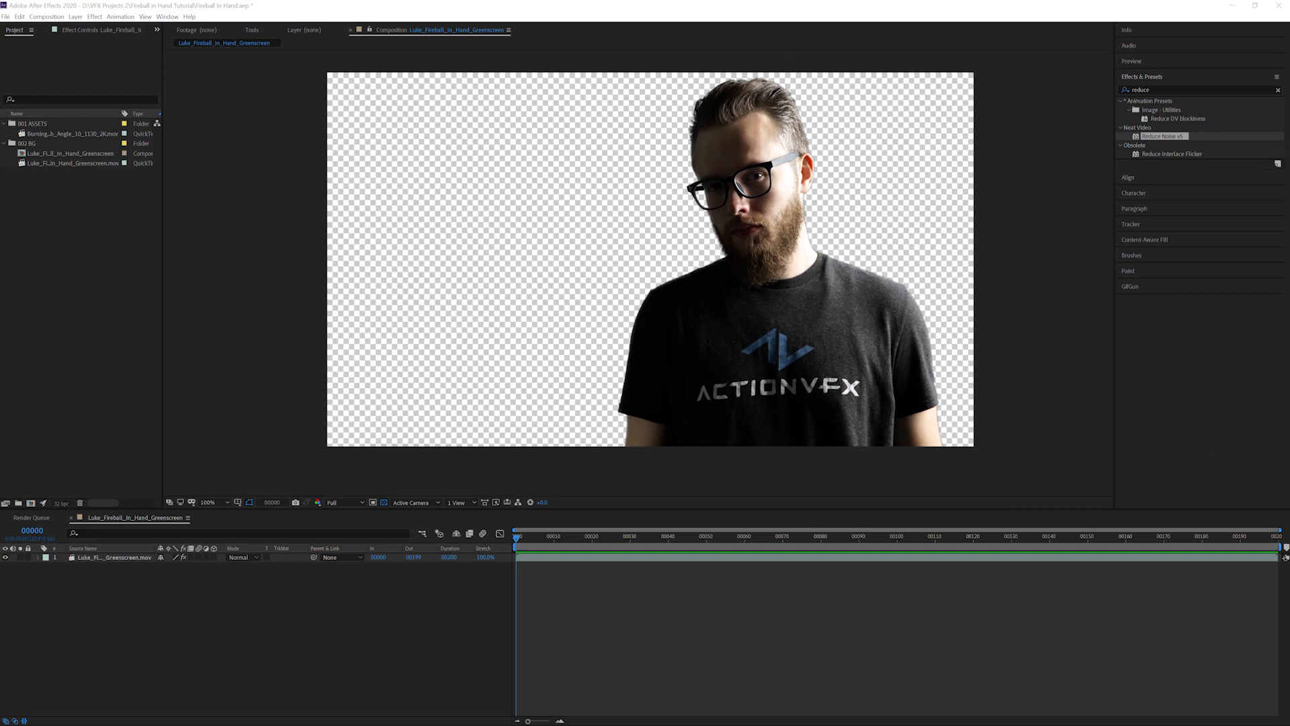
- Import the rendered keyed clip into the 002 BG folder, create a new comp from it and preview it
drag(0, 222, 37, 145)
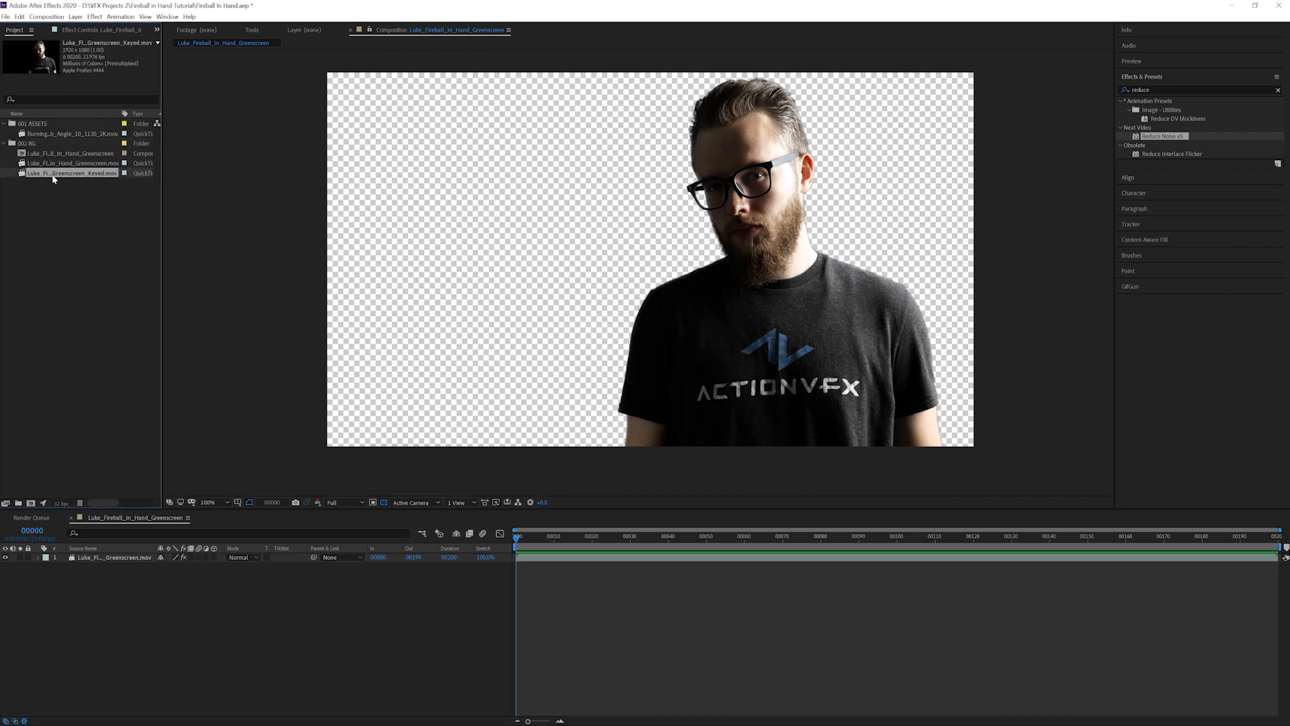
right_click(54, 178)
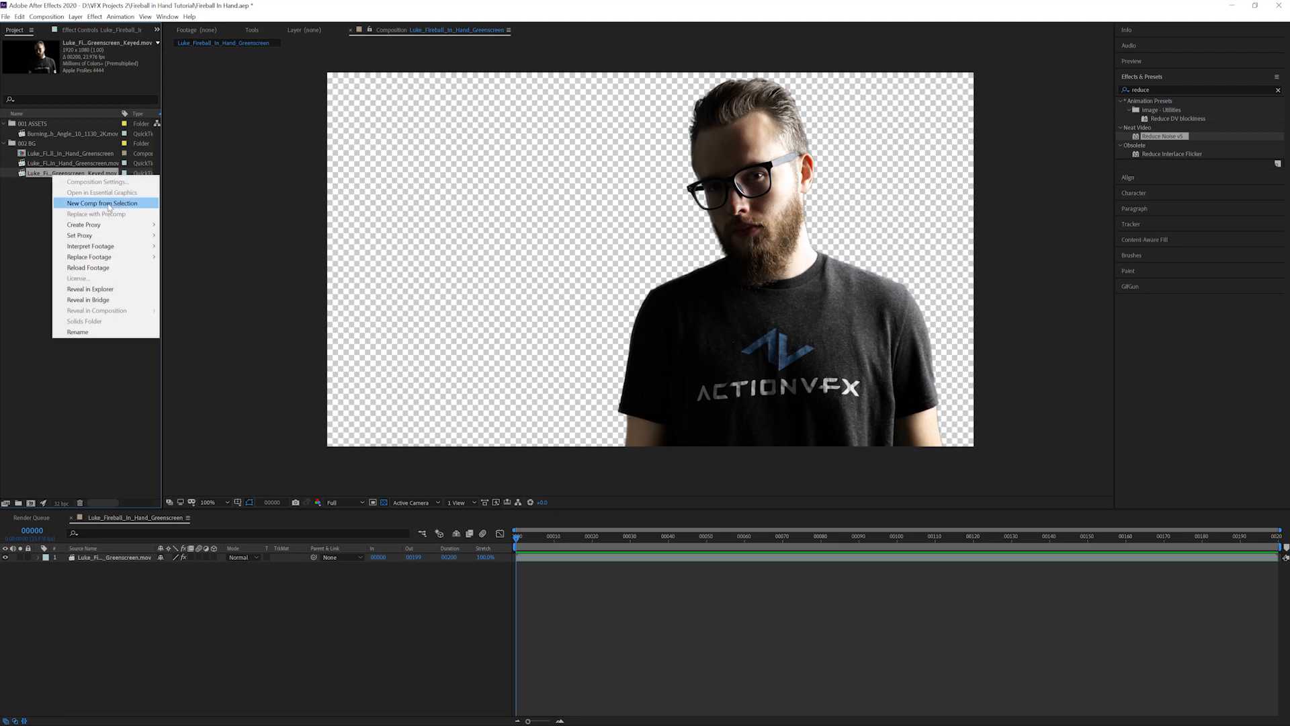
click(108, 204)
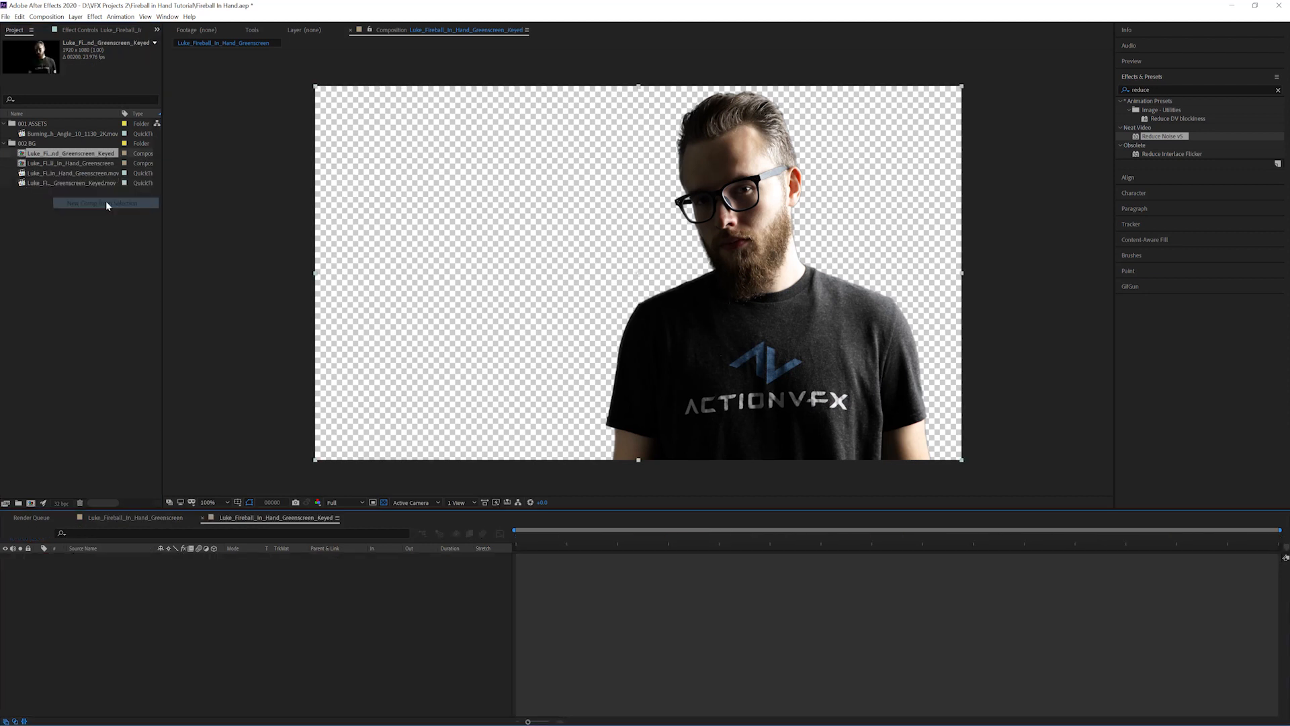
drag(557, 539, 494, 531)
key(space)
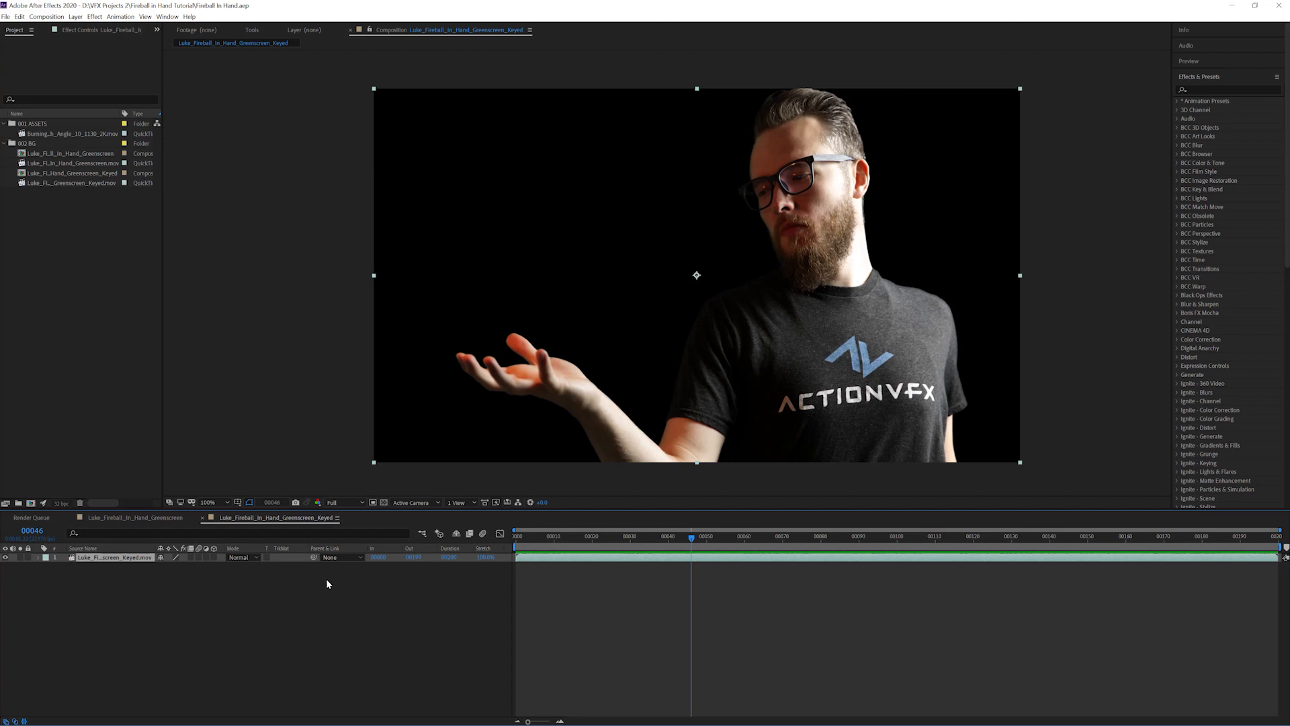
- Try the Quarter preview resolution for the keyed comp and scrub through the footage
click(339, 504)
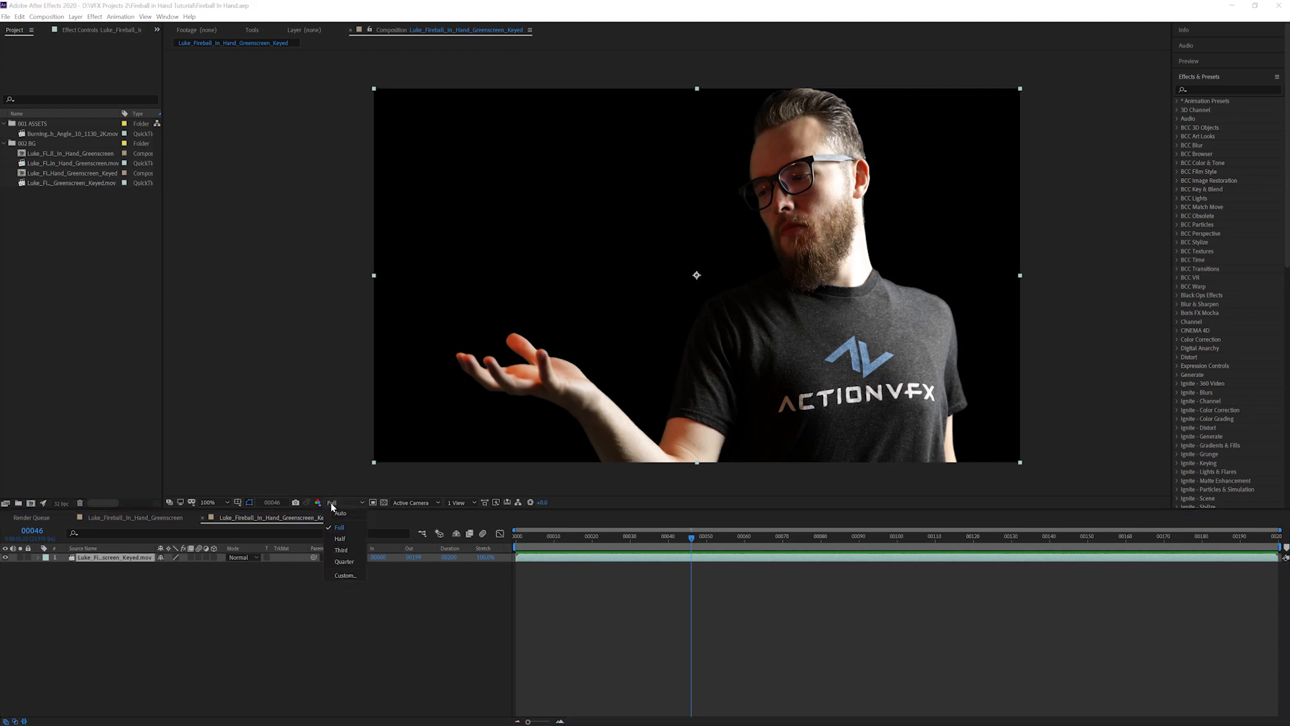
click(345, 562)
drag(705, 541, 775, 543)
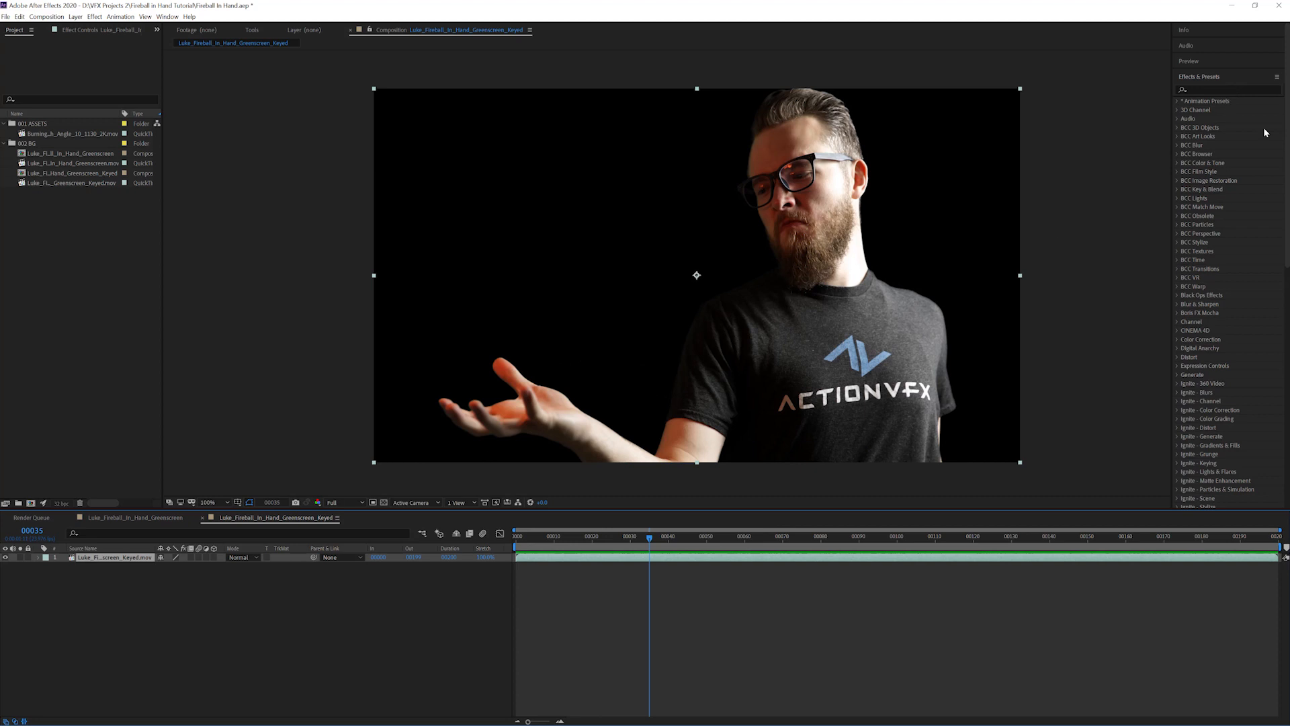
- Apply the Mocha Pro effect to the keyed footage layer and launch the Mocha interface from it
click(1237, 90)
text(mocha)
click(1220, 114)
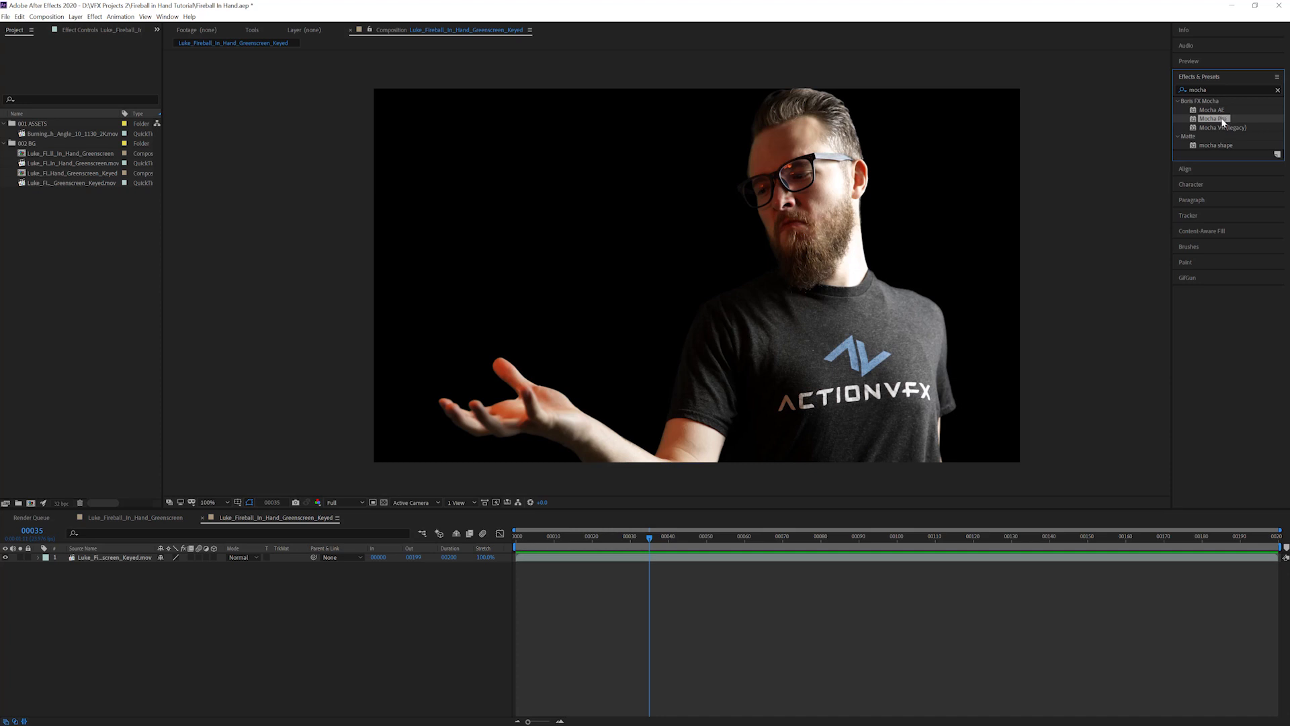
drag(1224, 124, 129, 557)
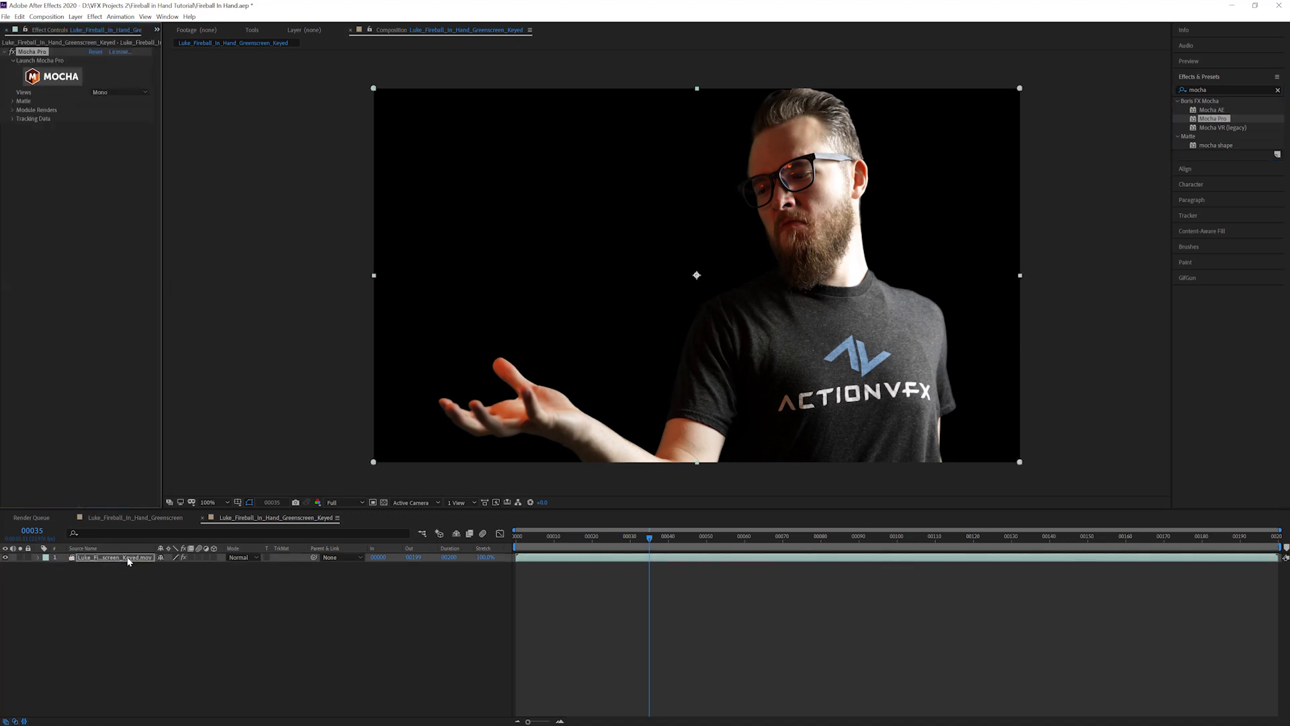
click(47, 199)
click(48, 81)
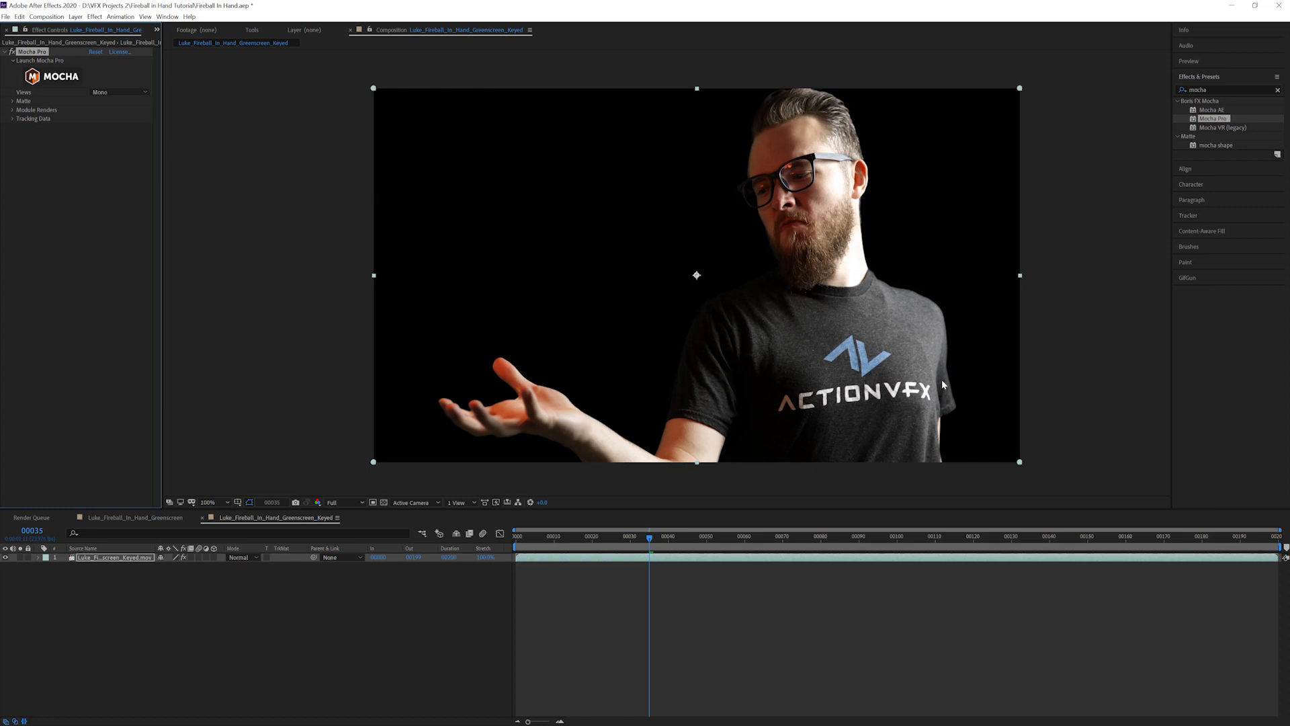
- Bring the actor's raised hand into view in Mocha and go to frame 52
key(x)
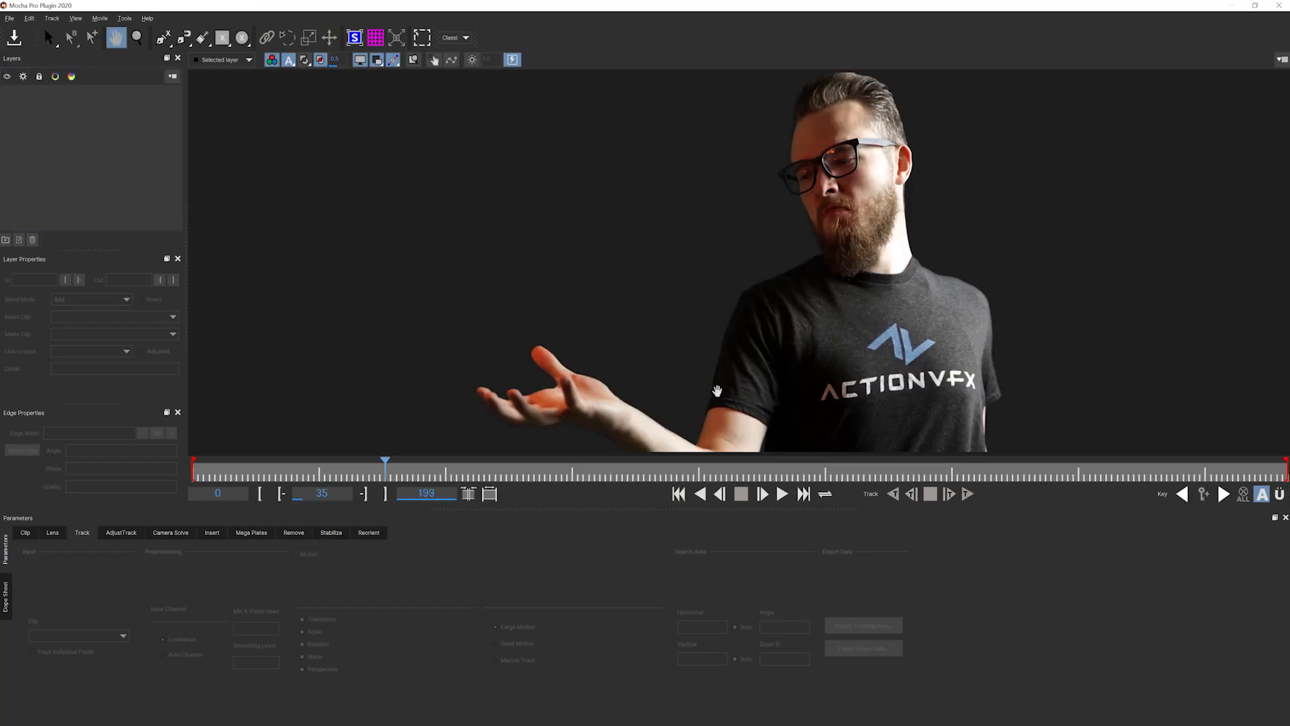
drag(717, 389, 699, 368)
scroll(740, 309, down, 2)
key(x)
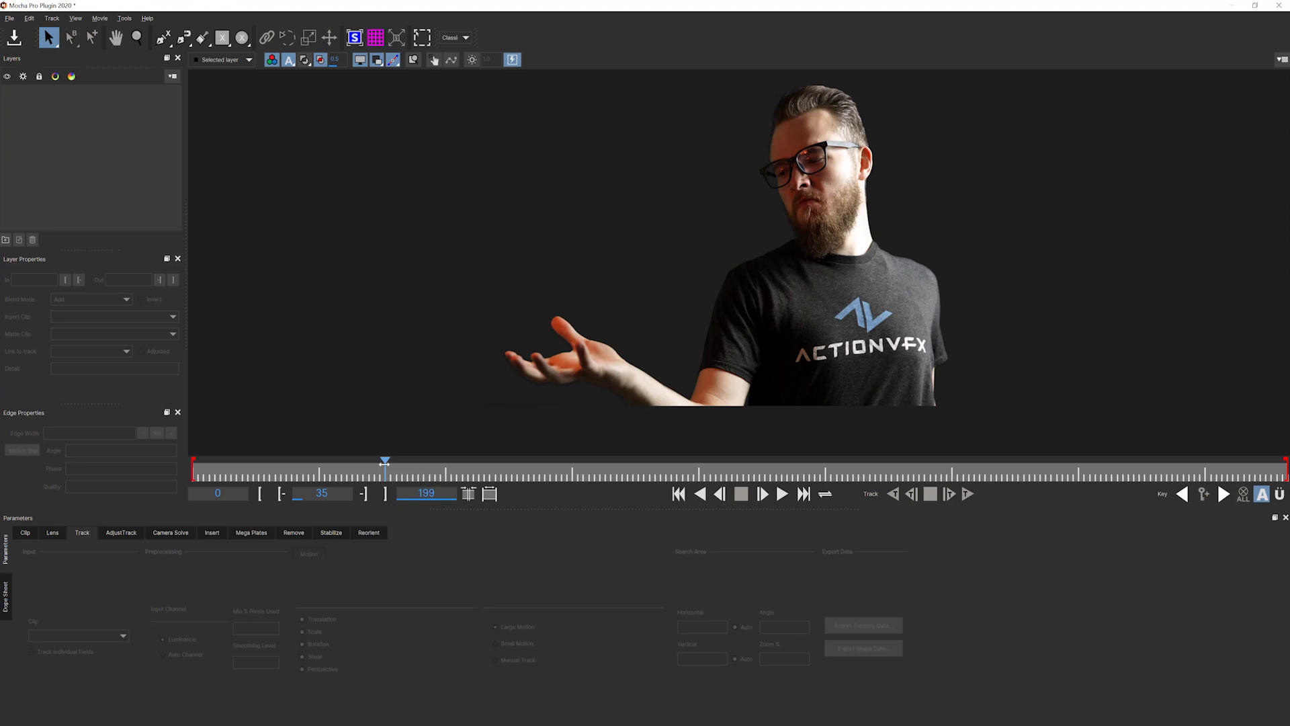
drag(385, 472, 479, 462)
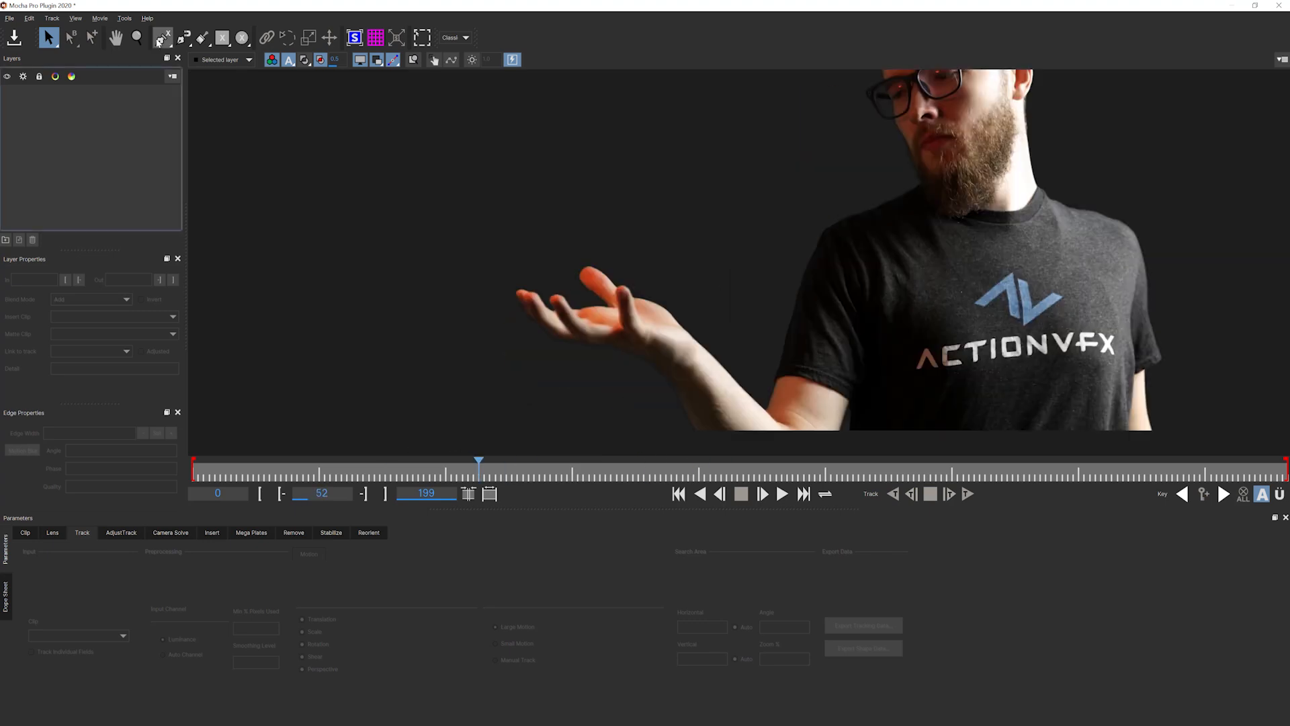
- Draw a closed X-Spline loosely around the actor's raised hand, cutting across just past the wrist, at frame 52
click(162, 41)
key(x)
drag(609, 281, 599, 242)
key(z)
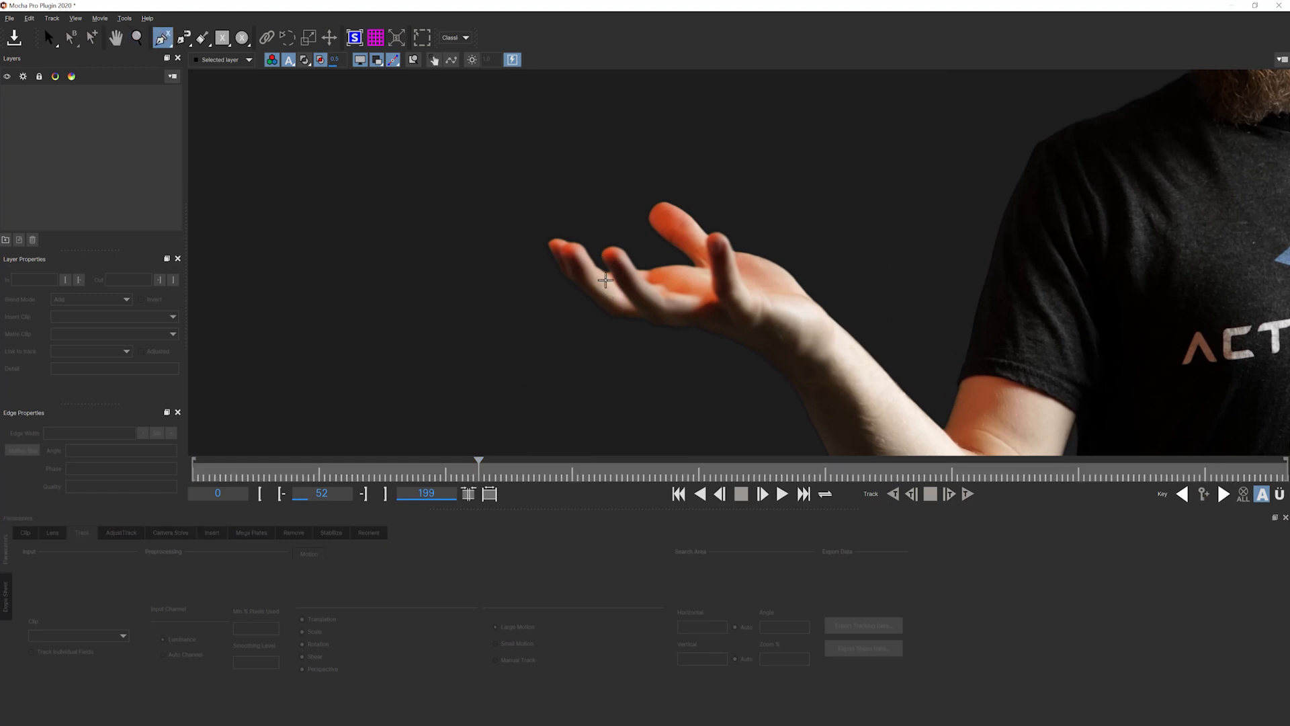
click(584, 205)
click(530, 234)
click(544, 310)
click(556, 331)
click(739, 347)
click(789, 380)
click(835, 321)
click(791, 243)
click(746, 233)
click(710, 200)
click(640, 178)
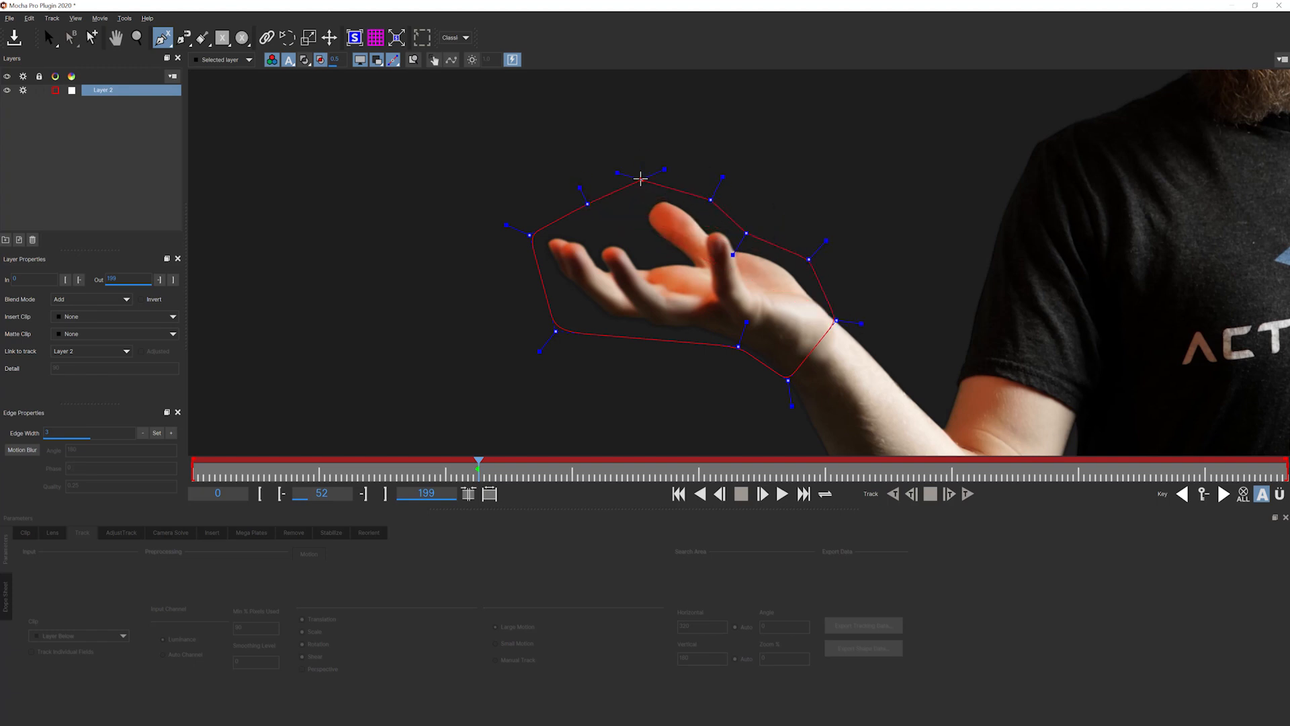
right_click(641, 178)
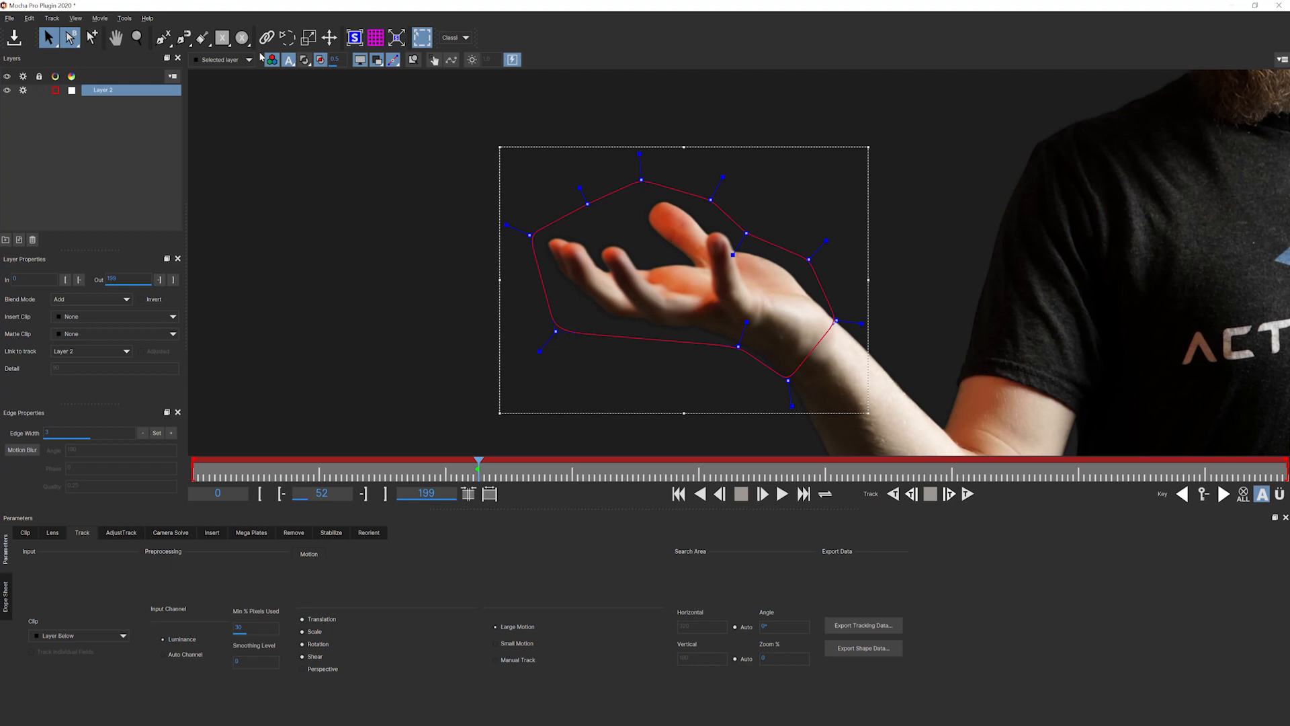
- Rename the hand shape's tracking layer as HAND TRACK
click(82, 111)
double_click(102, 89)
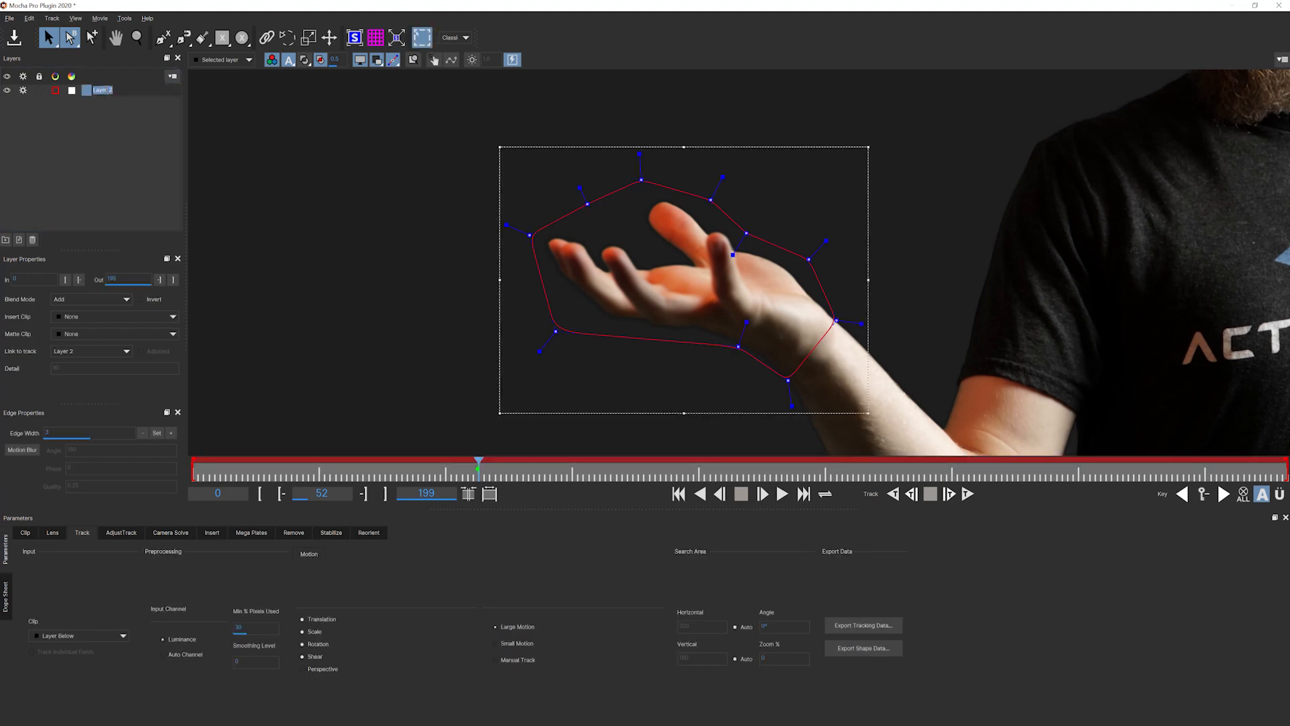
key(BackSpace)
key(Return)
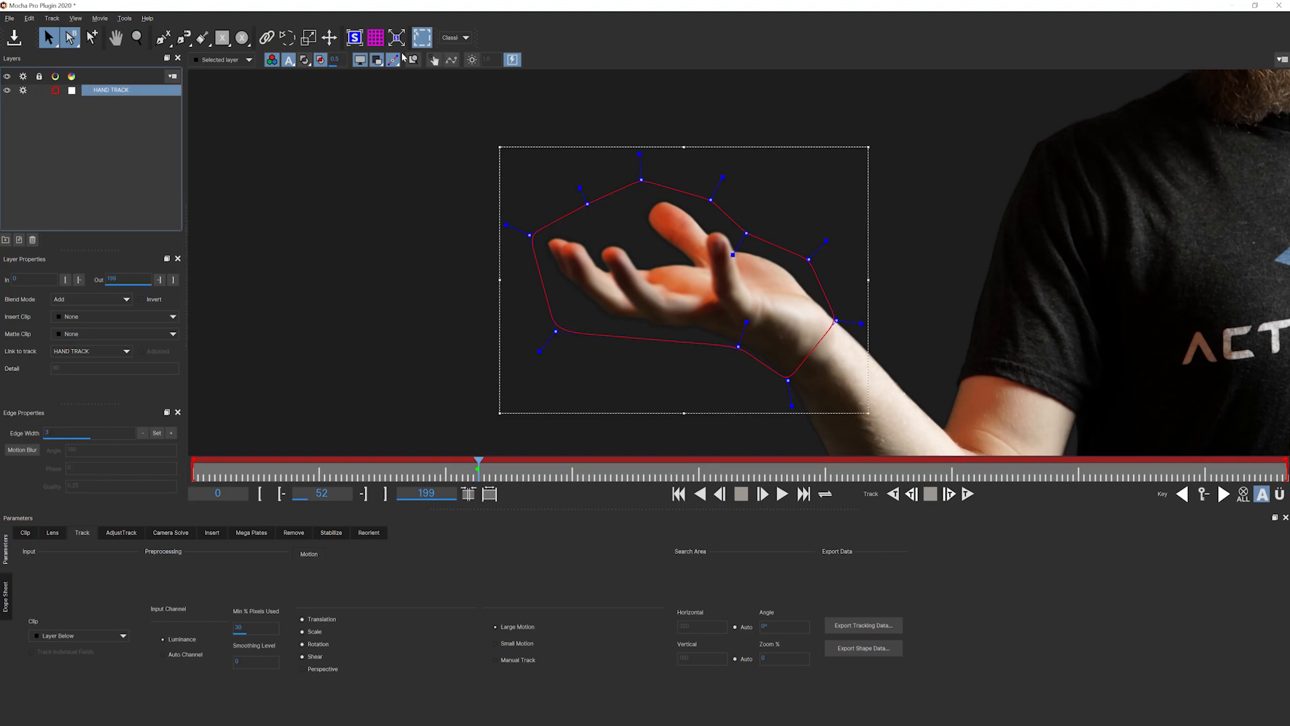
- Show the planar surface and its grid, and move the four surface corners inward so the plane lies flat on the palm
click(356, 39)
click(375, 39)
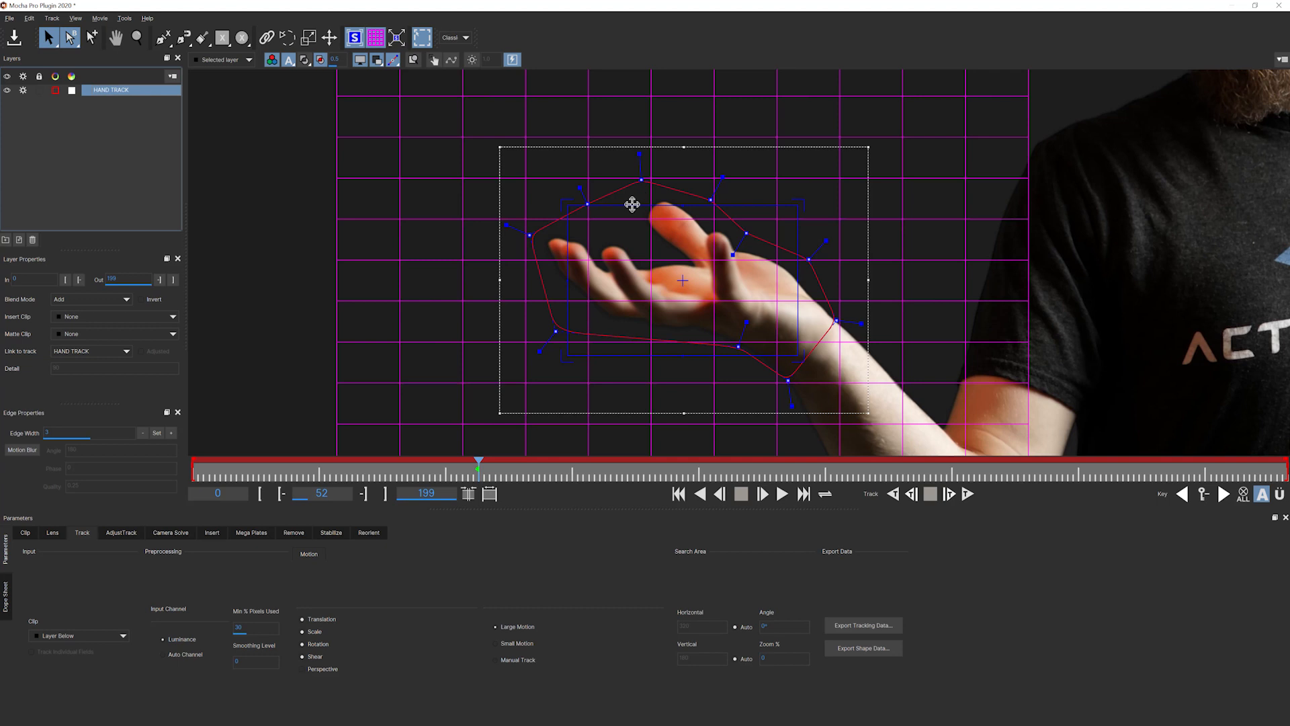
drag(565, 203, 631, 269)
drag(801, 202, 732, 255)
drag(802, 357, 762, 292)
drag(568, 356, 657, 266)
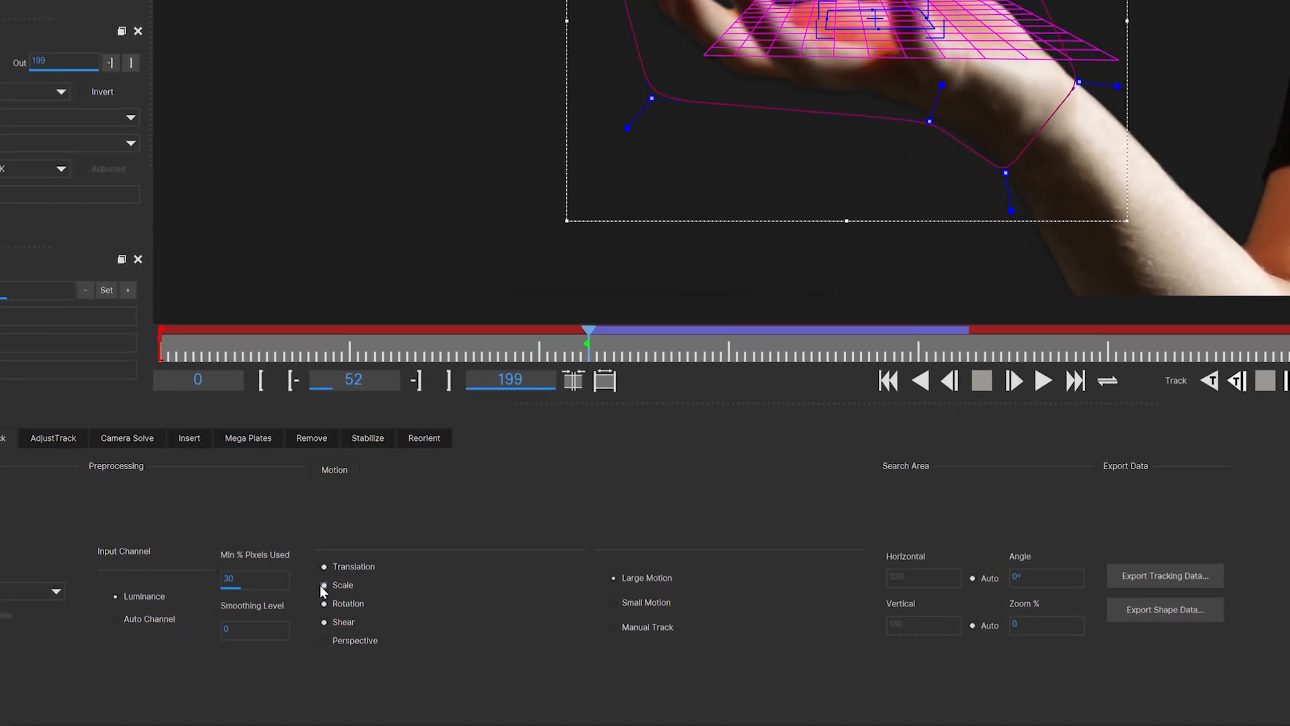
- Limit the tracked motion to Translation only and reshape the planar surface to follow the perspective of the open palm
click(324, 585)
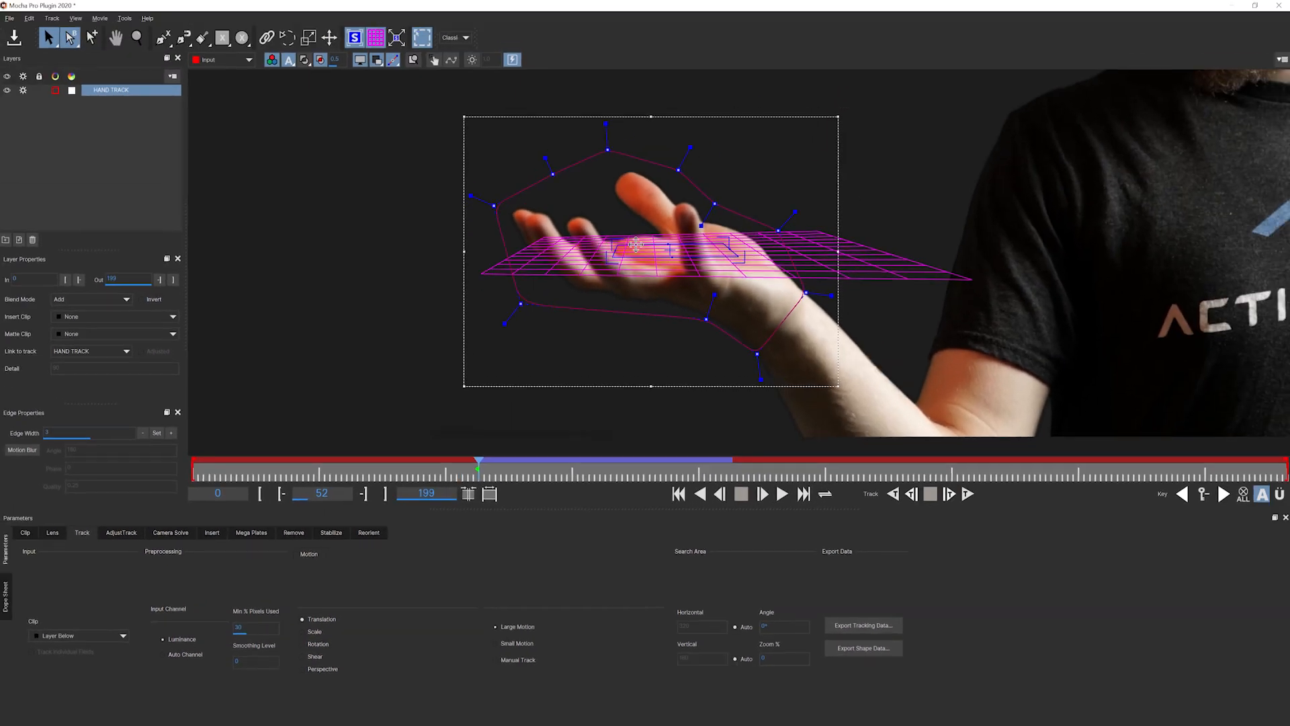
drag(669, 256, 671, 267)
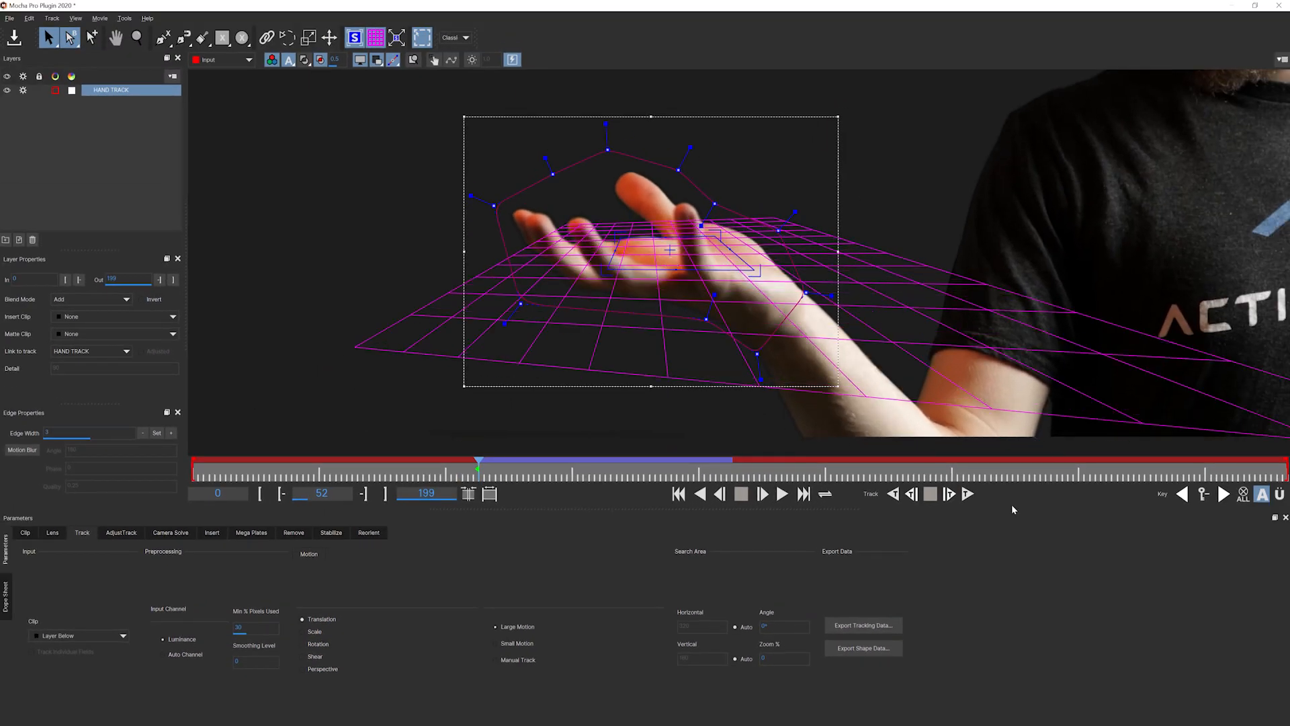
- Track the hand forward from frame 52 to frame 139, and backward from frame 52 until the hand leaves the shot
click(968, 494)
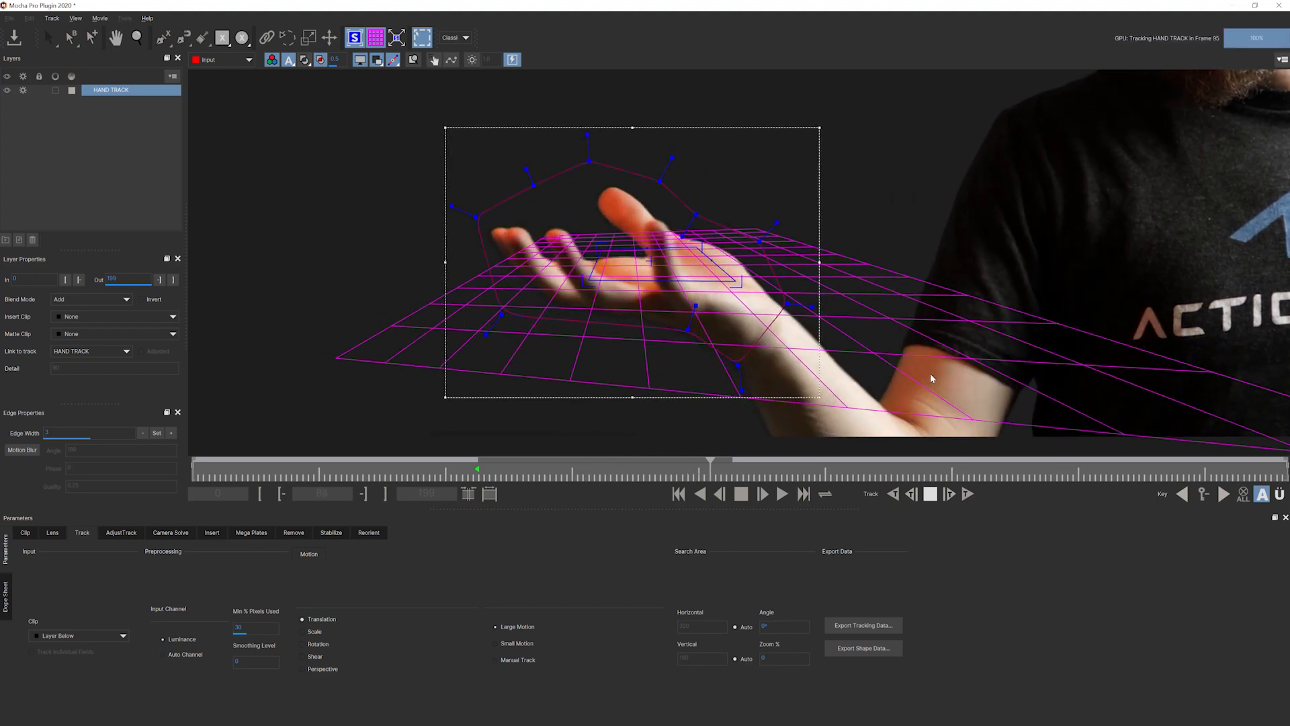
click(930, 494)
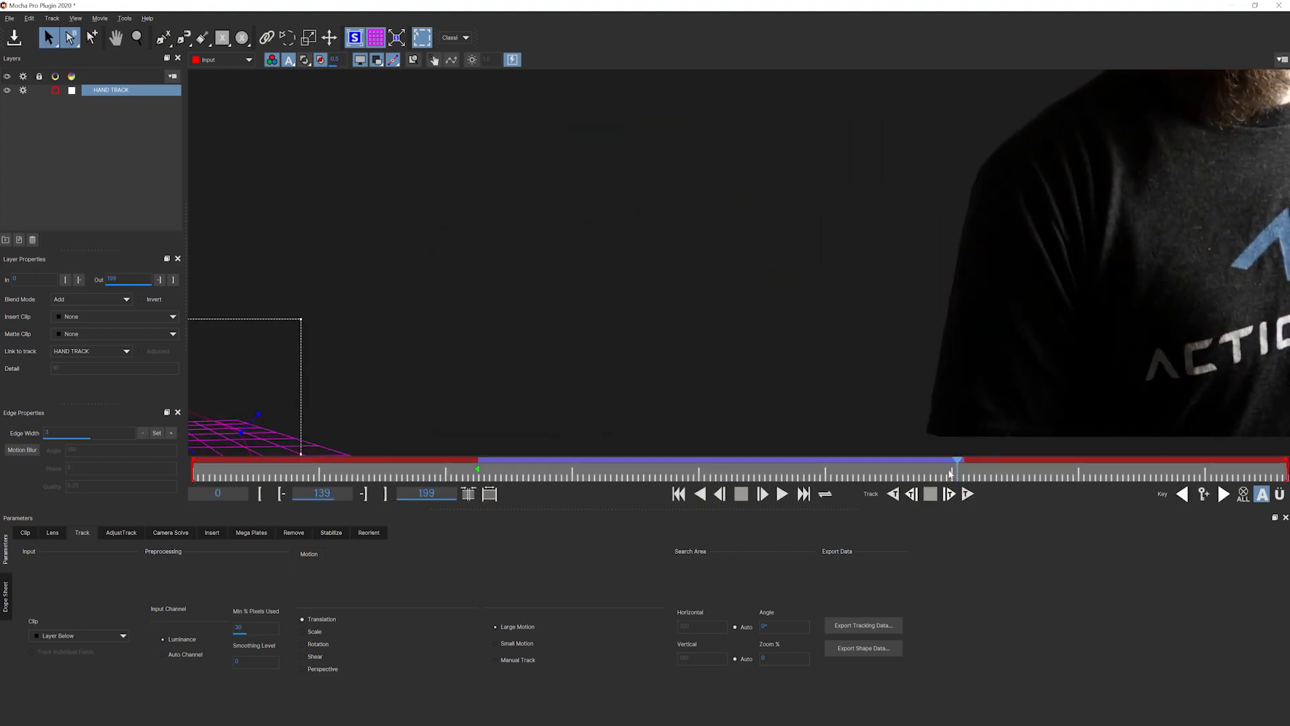
drag(957, 474, 484, 462)
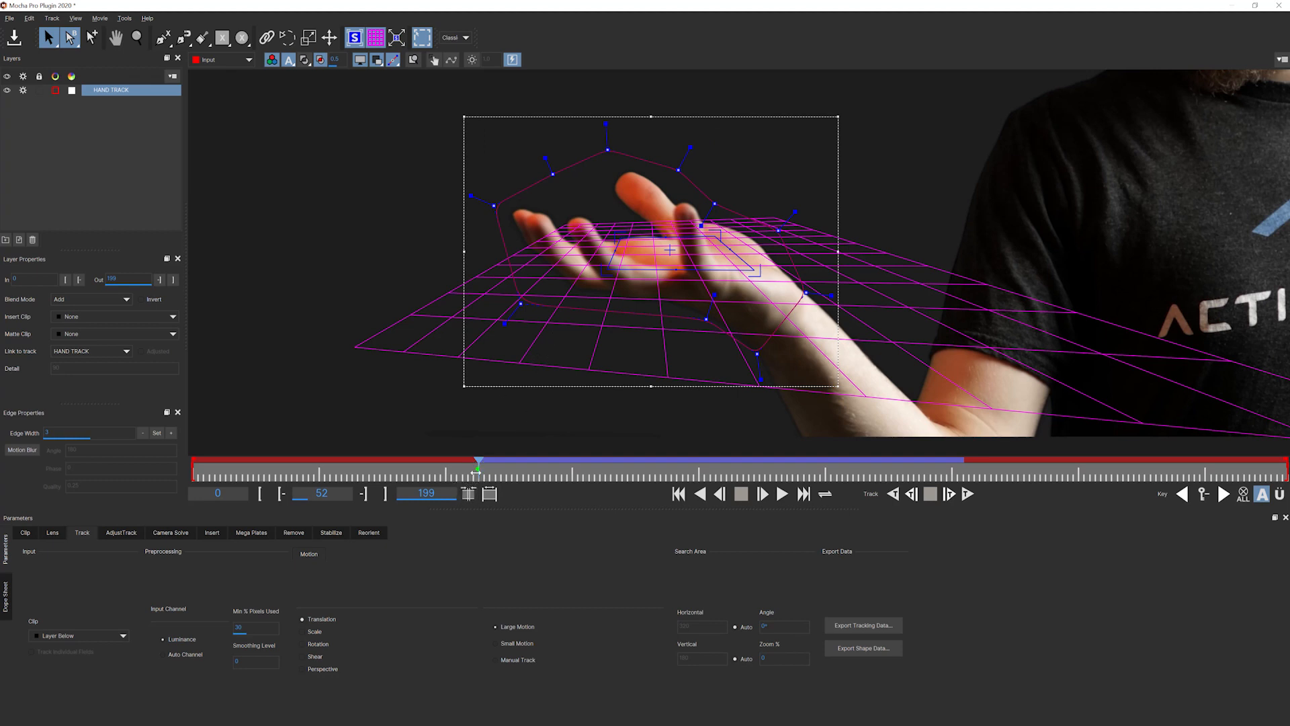
click(894, 495)
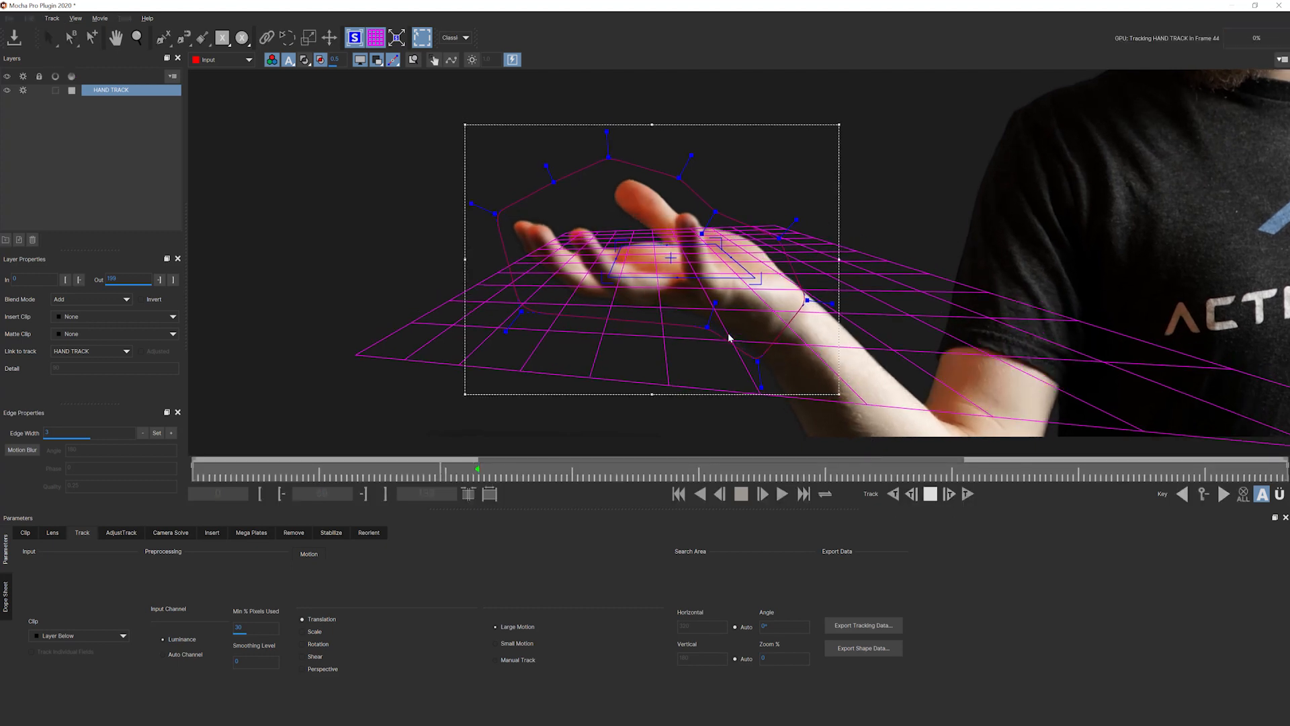
drag(631, 364, 531, 312)
key(space)
- Play and scrub through the tracked range to check that the grid sticks to the hand
drag(259, 469, 707, 449)
scroll(635, 323, up, 3)
drag(707, 473, 667, 474)
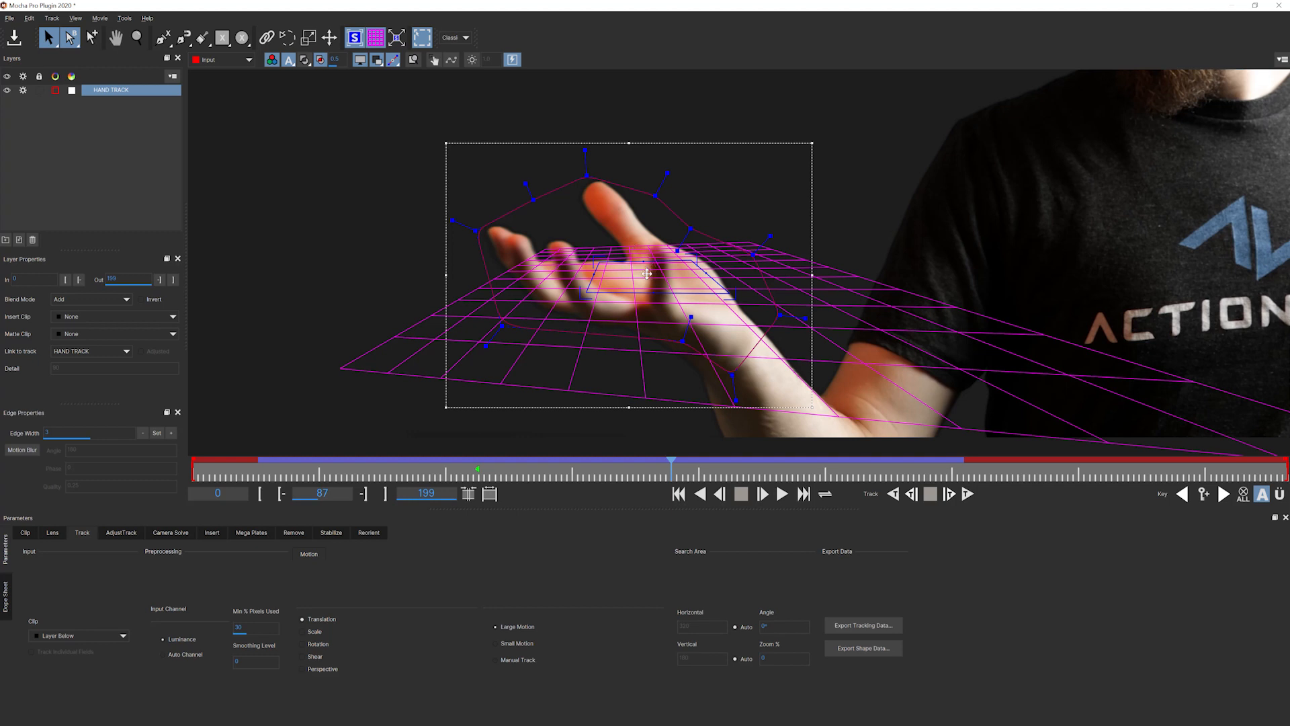
drag(669, 471, 494, 474)
key(space)
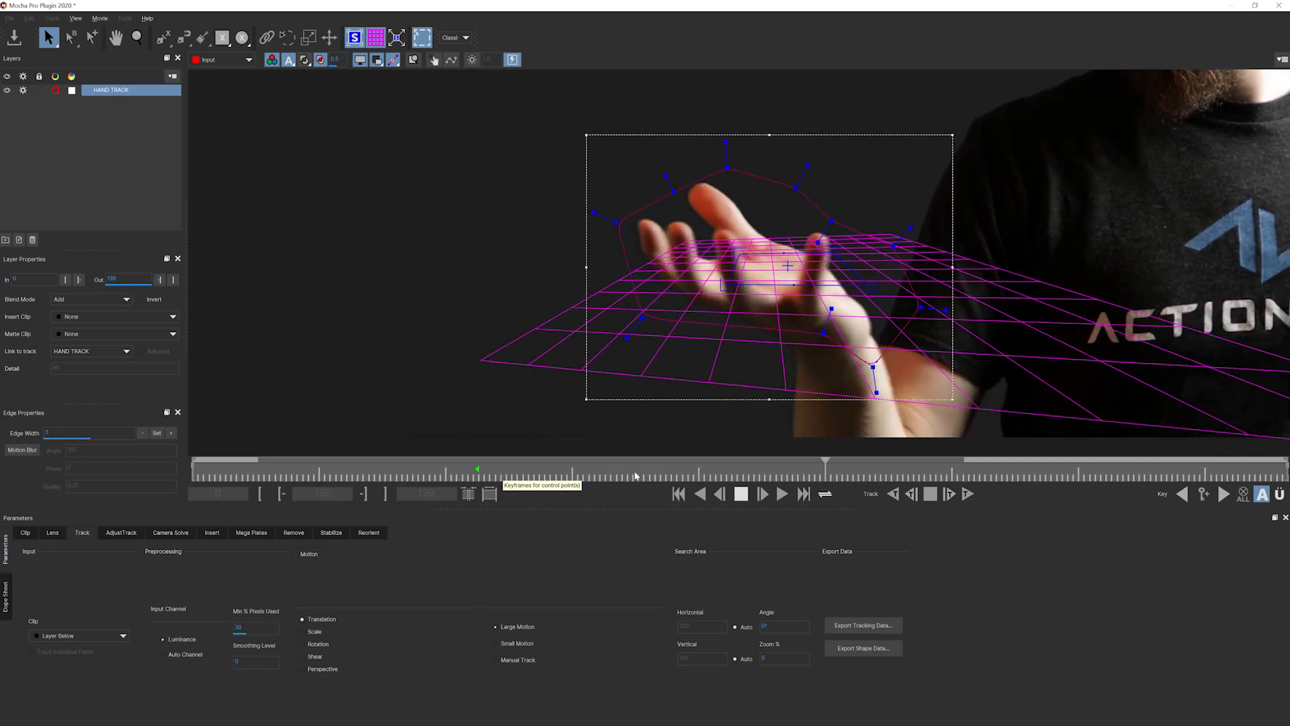
key(space)
drag(901, 472, 655, 471)
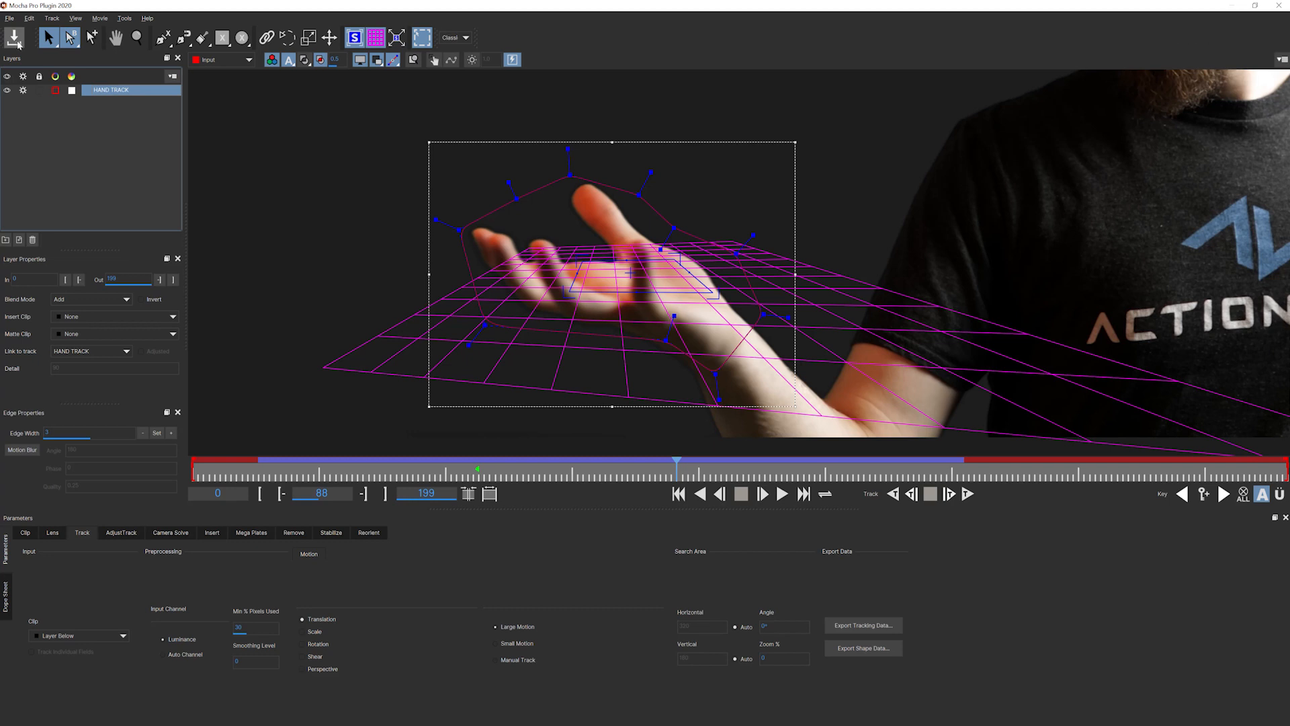
- Copy the tracking data to the clipboard in After Effects CS3 Corner Pin format and close Mocha to return to After Effects
click(872, 625)
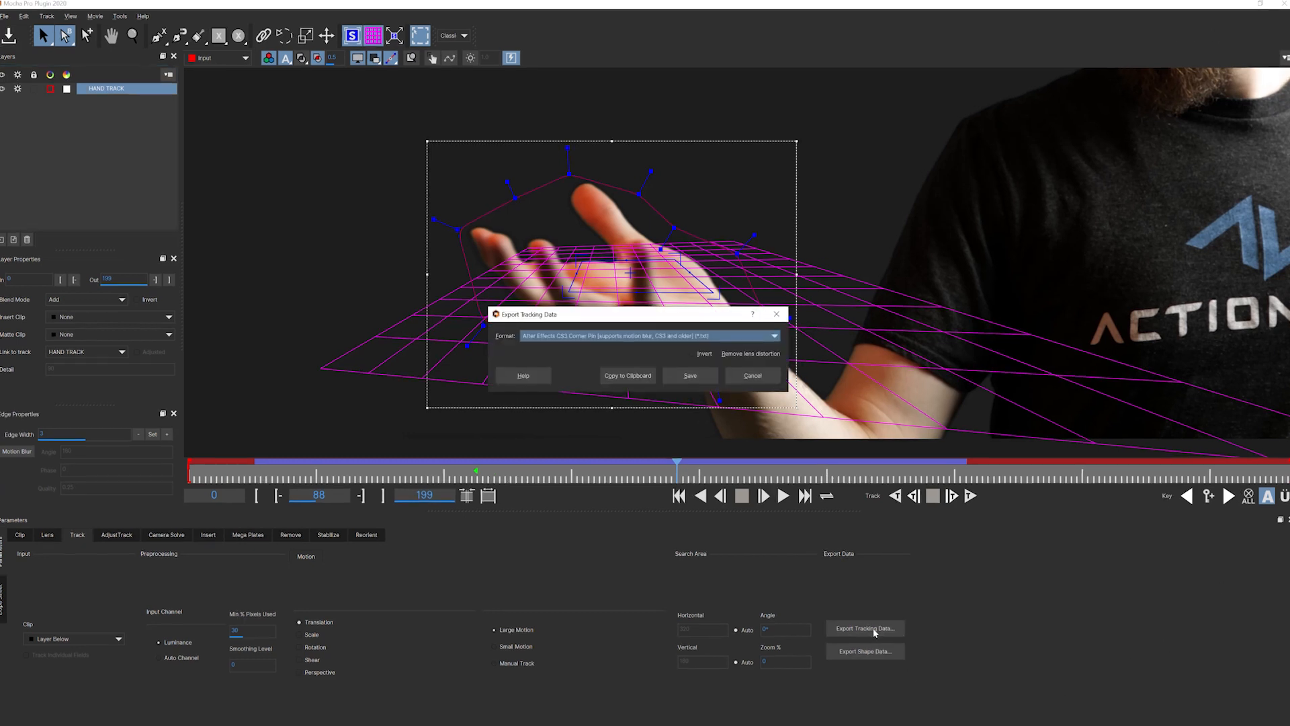
click(832, 365)
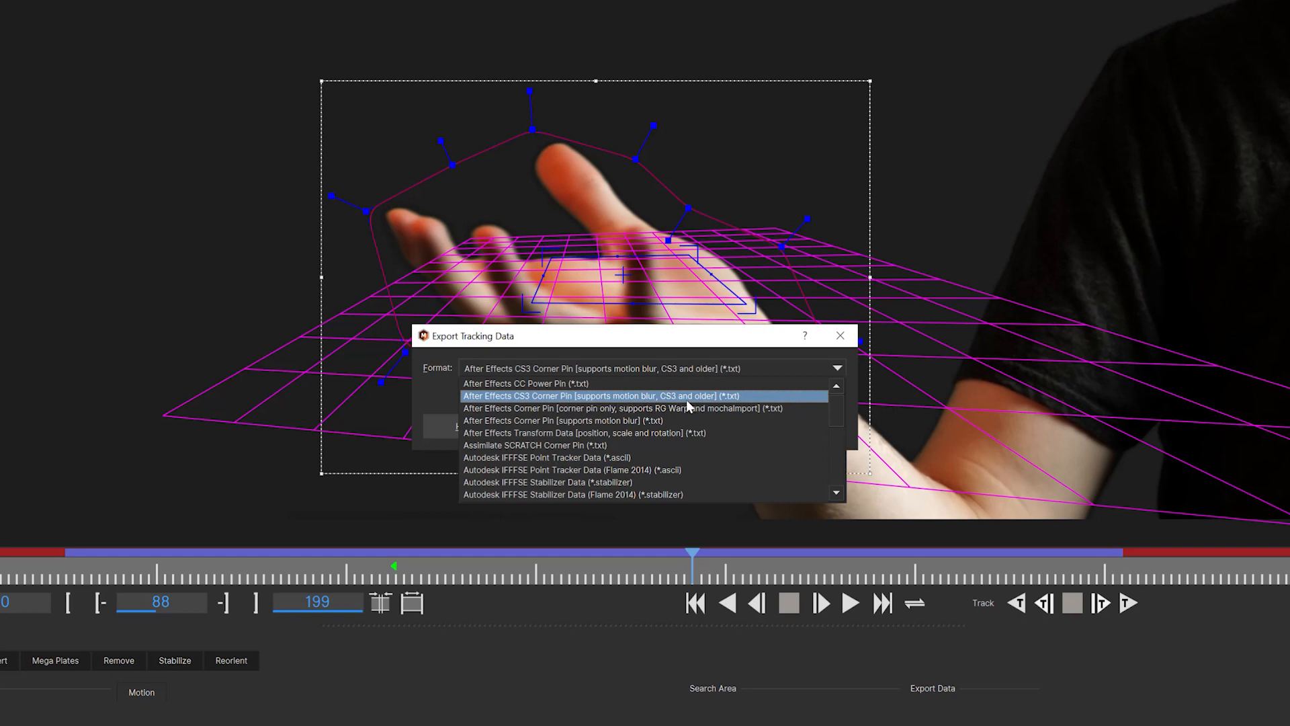
click(740, 398)
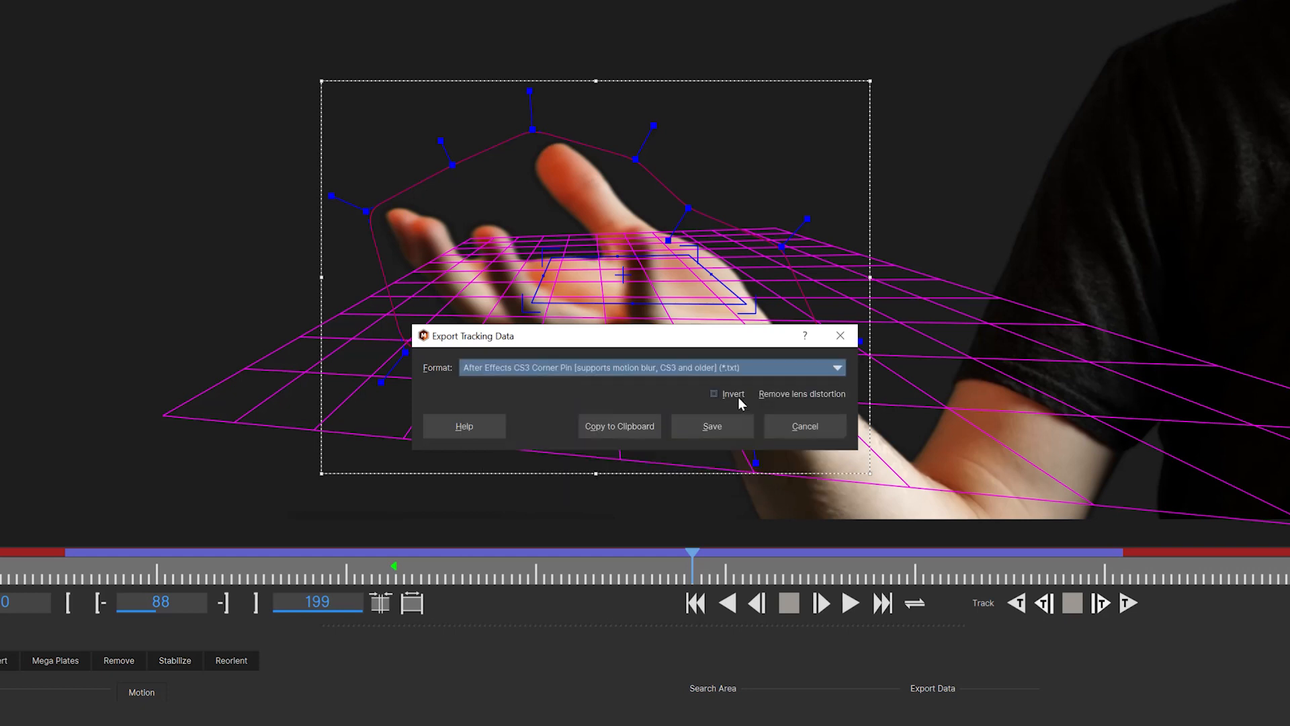
click(624, 429)
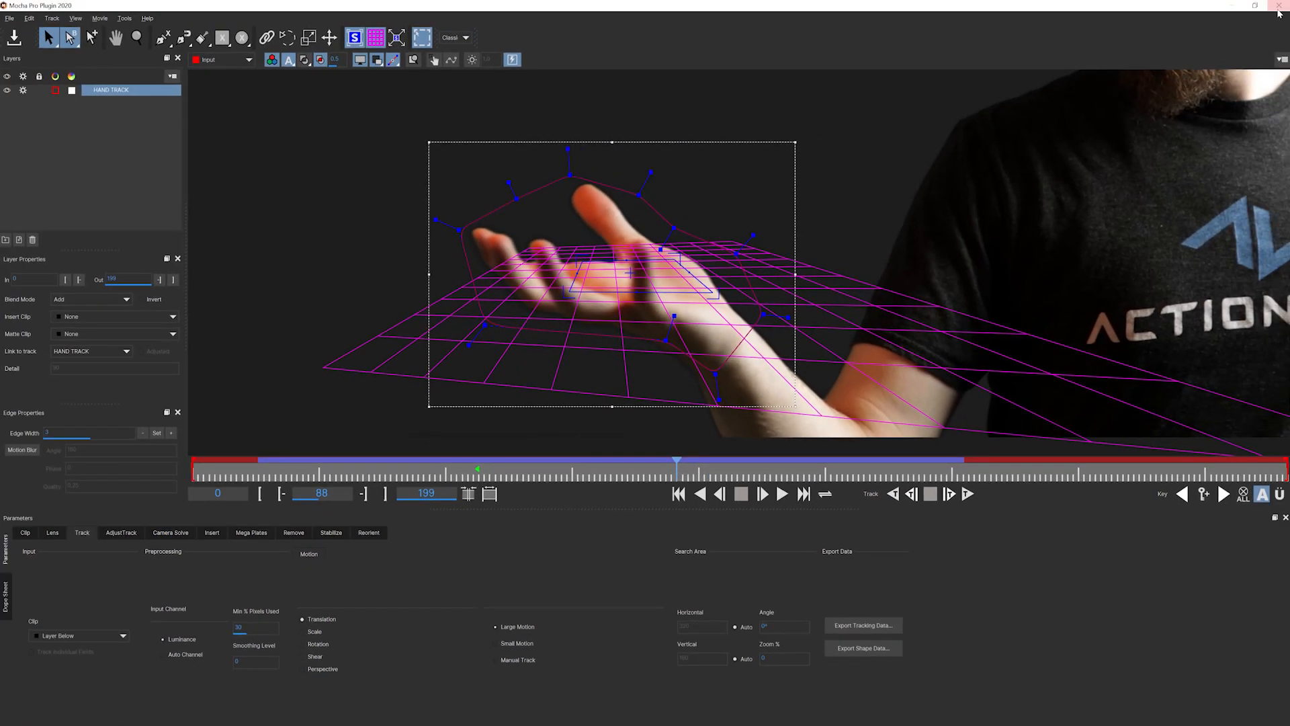
click(1280, 7)
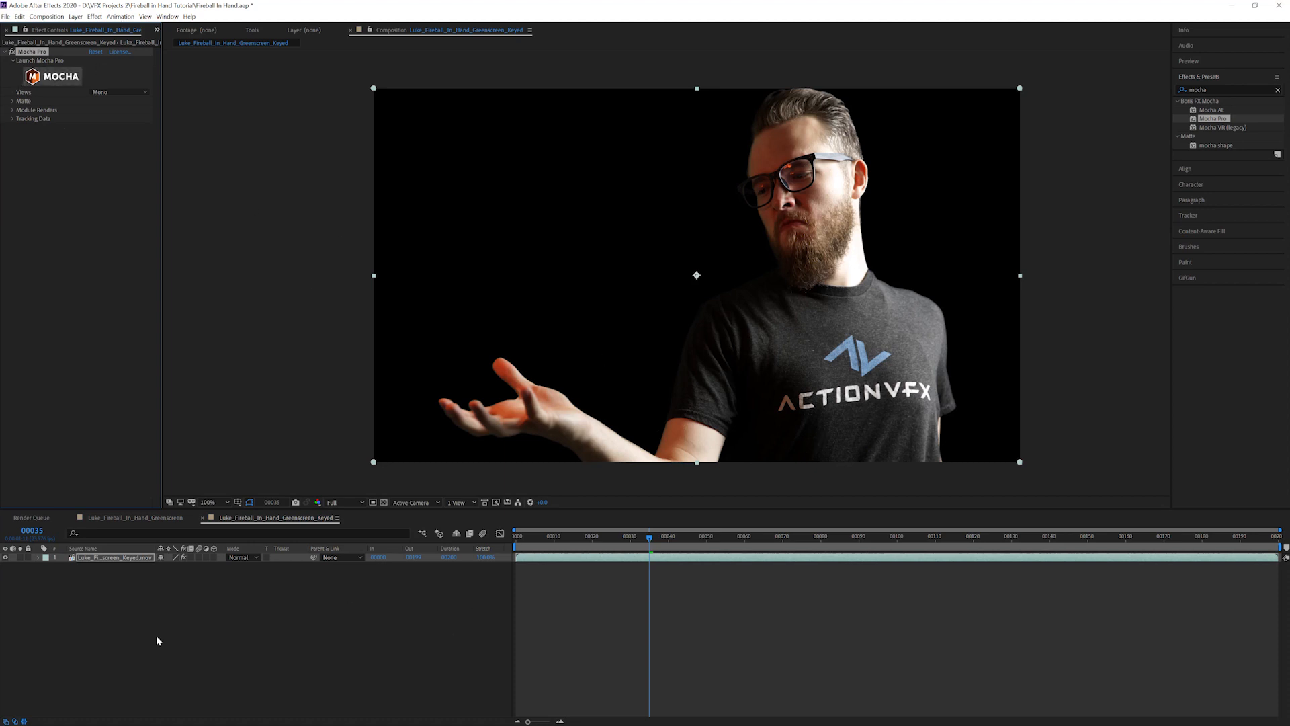
- Save the project and create a null object in the keyed comp
key(ctrl+s)
click(129, 597)
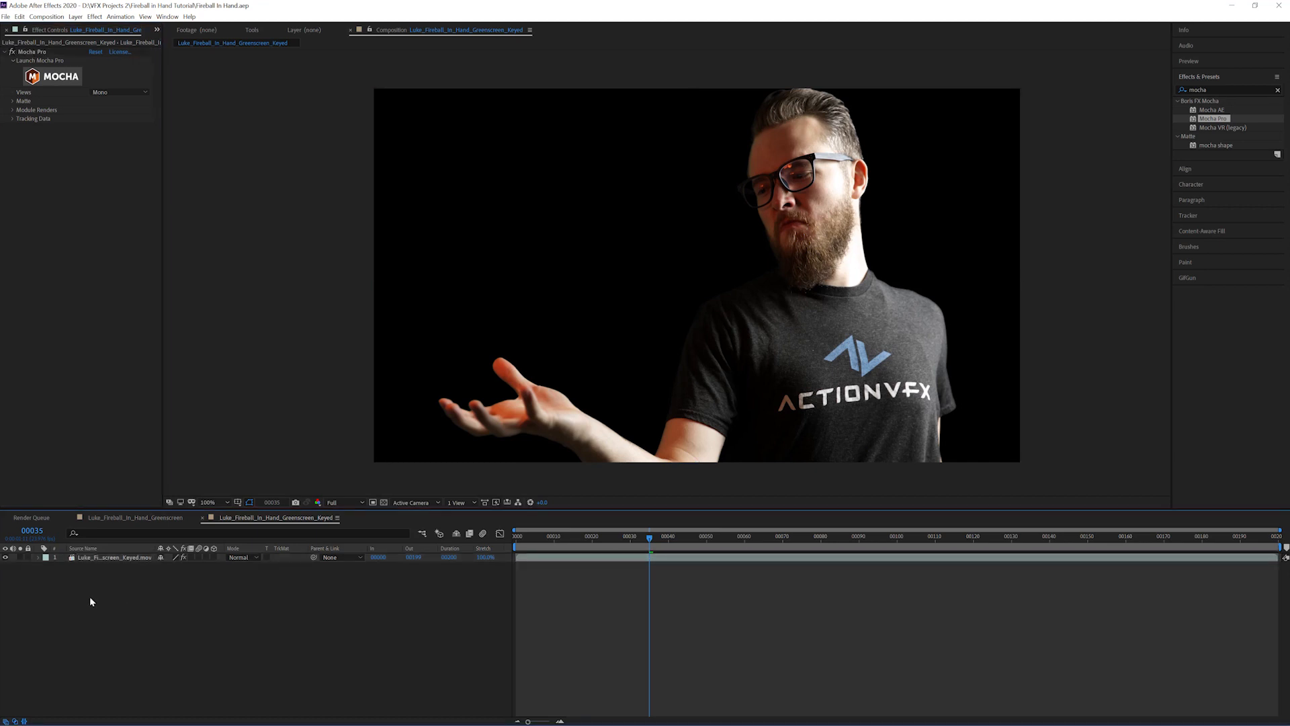
right_click(121, 597)
mouse_move(162, 604)
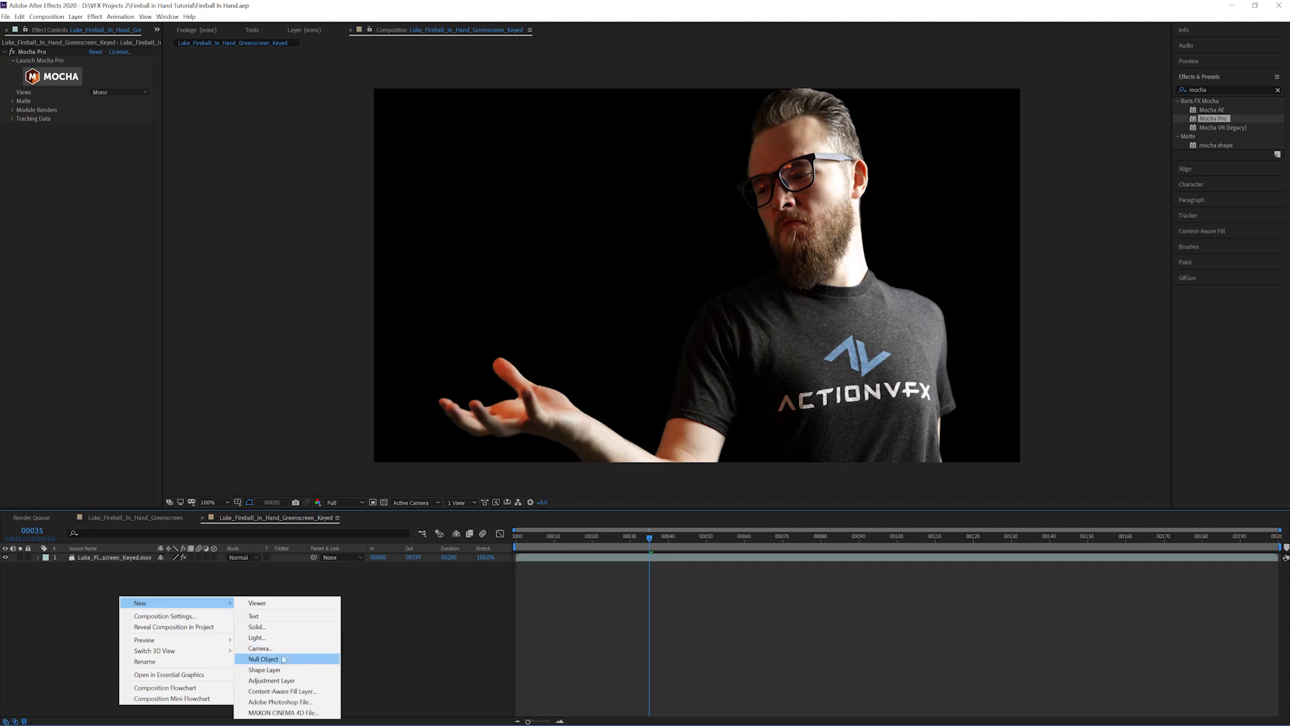
click(281, 660)
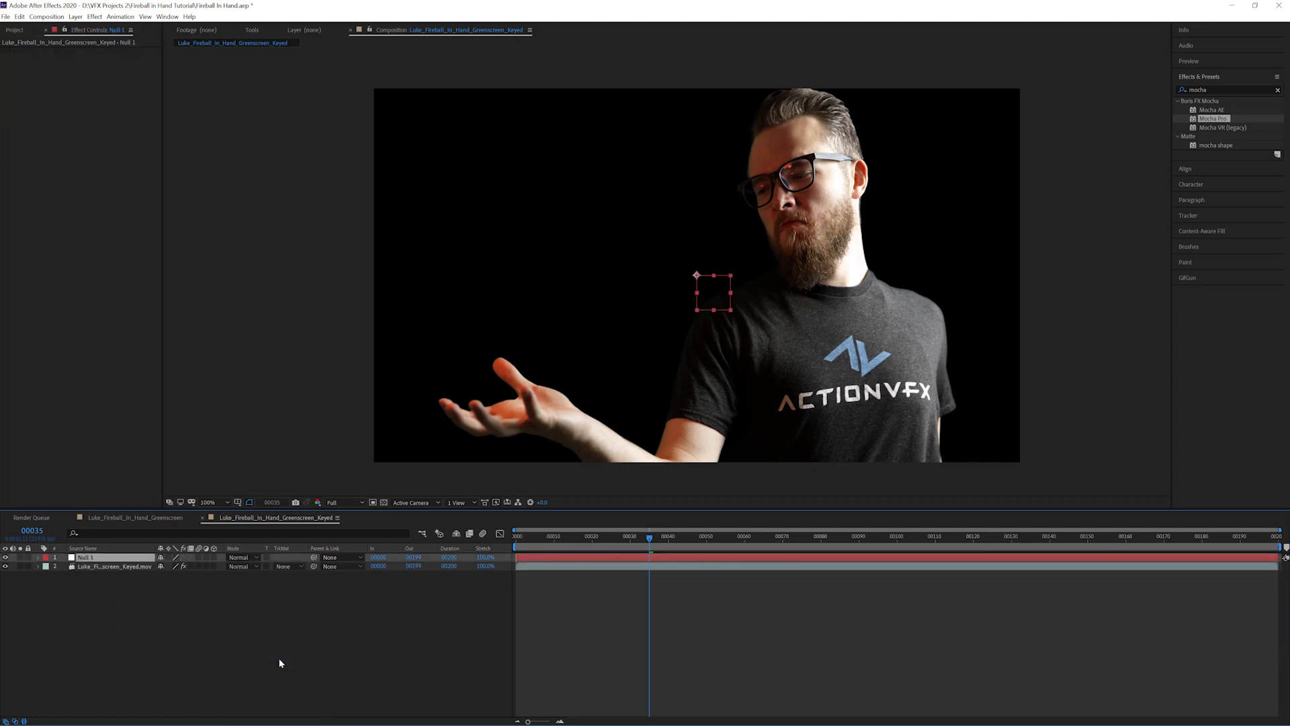
- Paste the copied tracking data onto the null at frame 0 and scrub to frame 86 to check how it follows the hand
click(648, 540)
drag(648, 542, 446, 546)
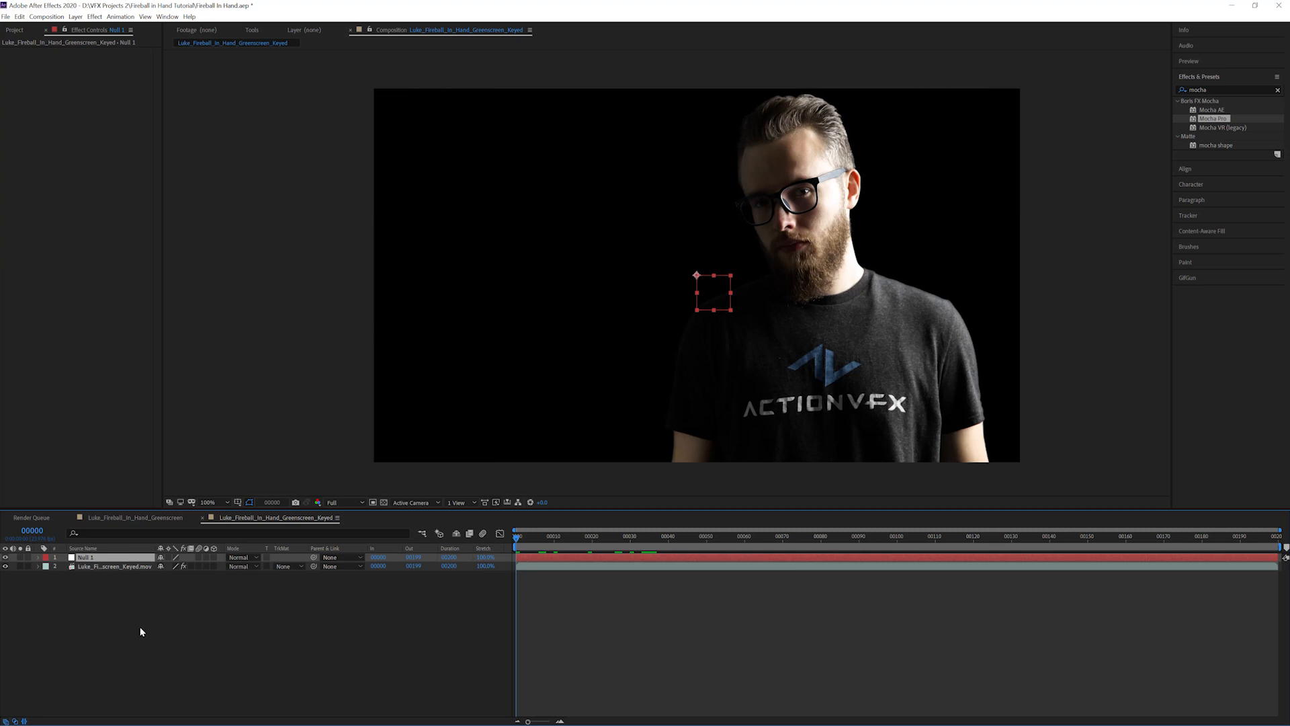
key(ctrl+v)
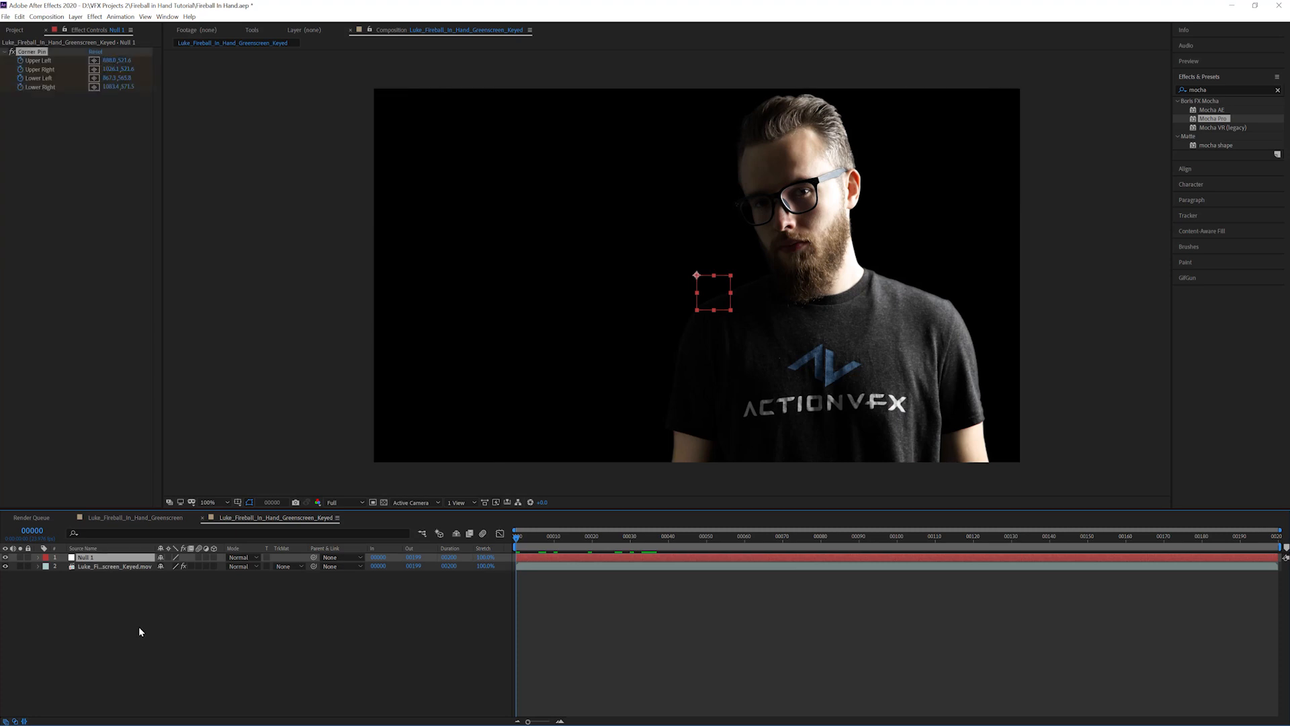
drag(532, 539, 844, 531)
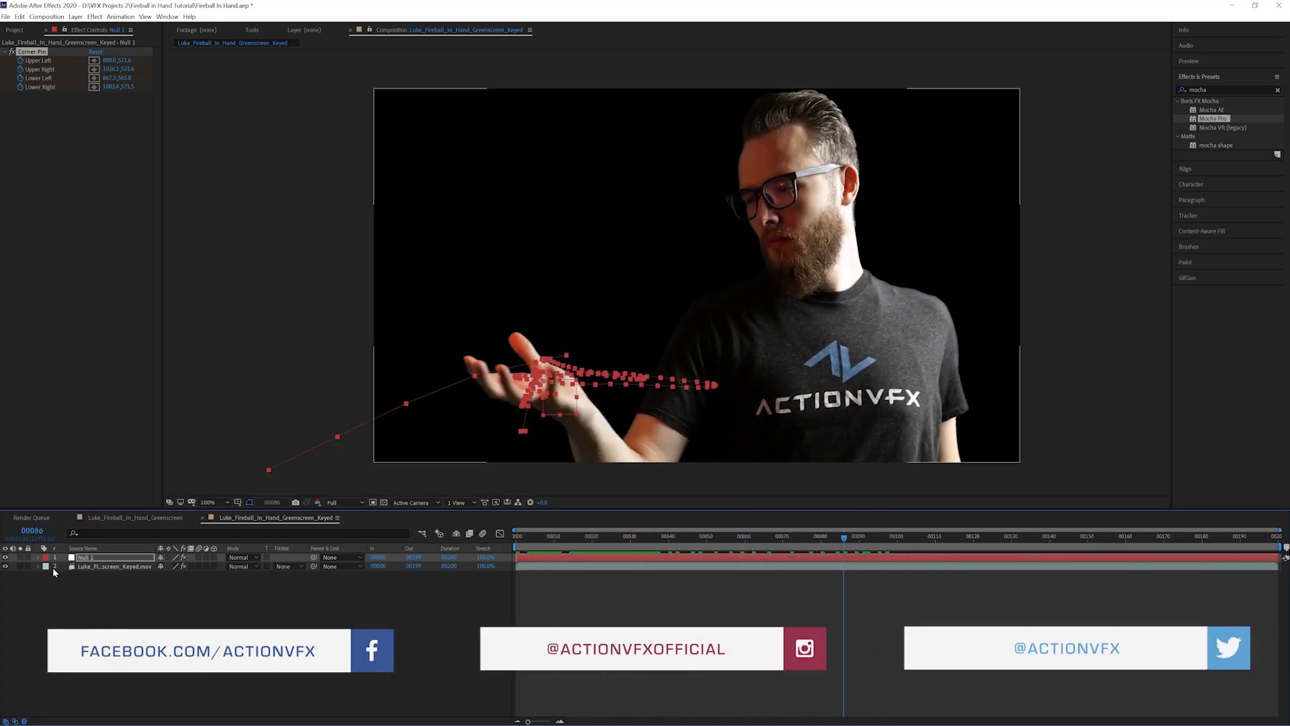
click(521, 575)
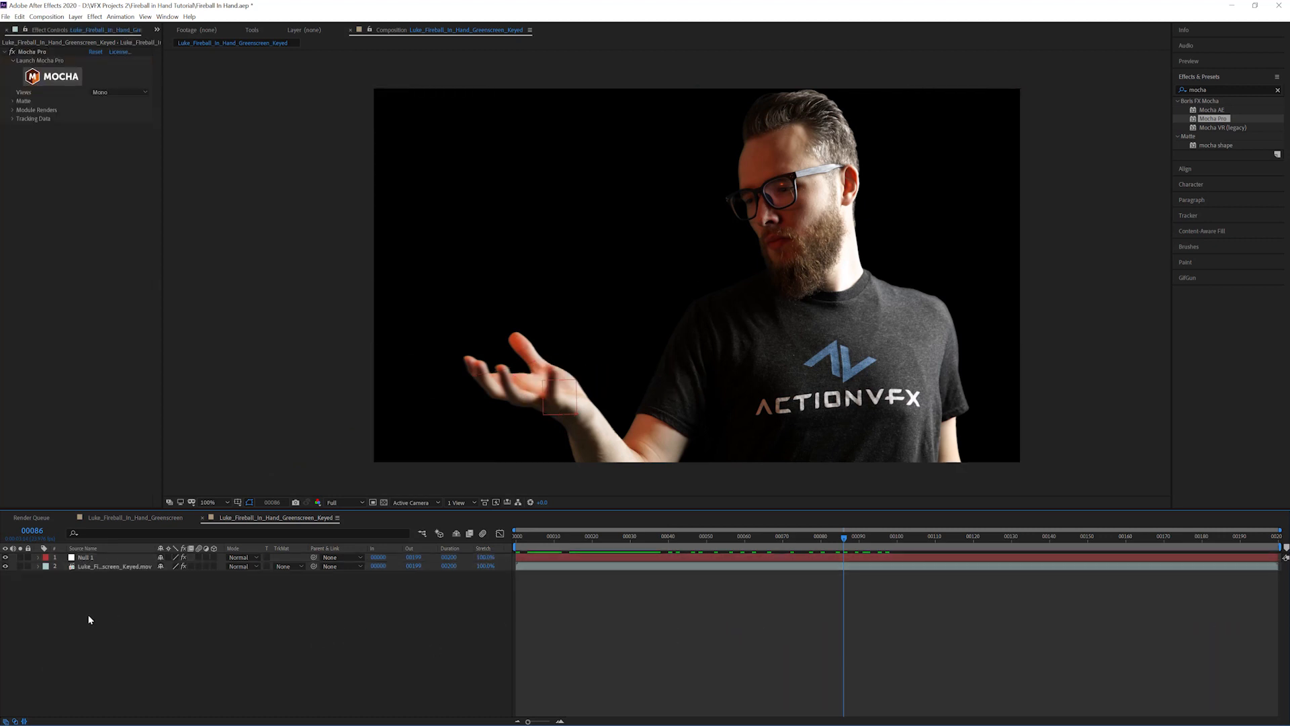
- Rename the null layer as HAND TRACK
right_click(82, 558)
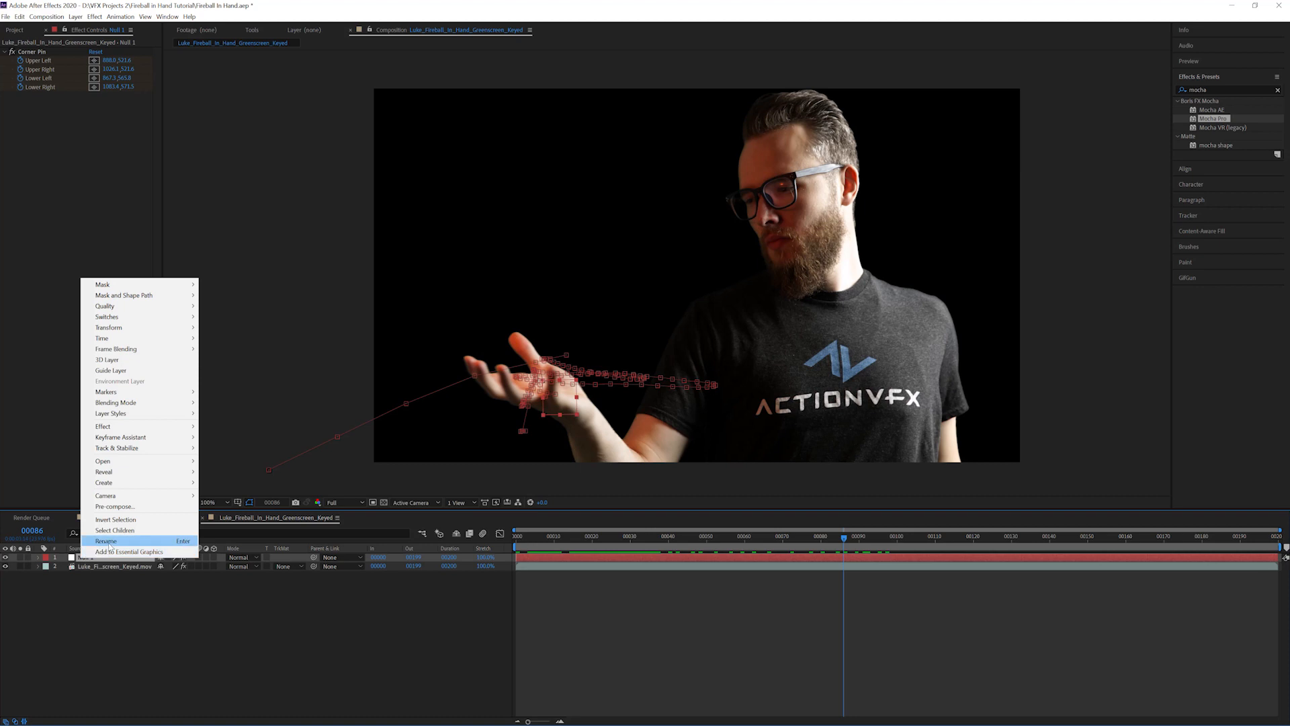
click(107, 541)
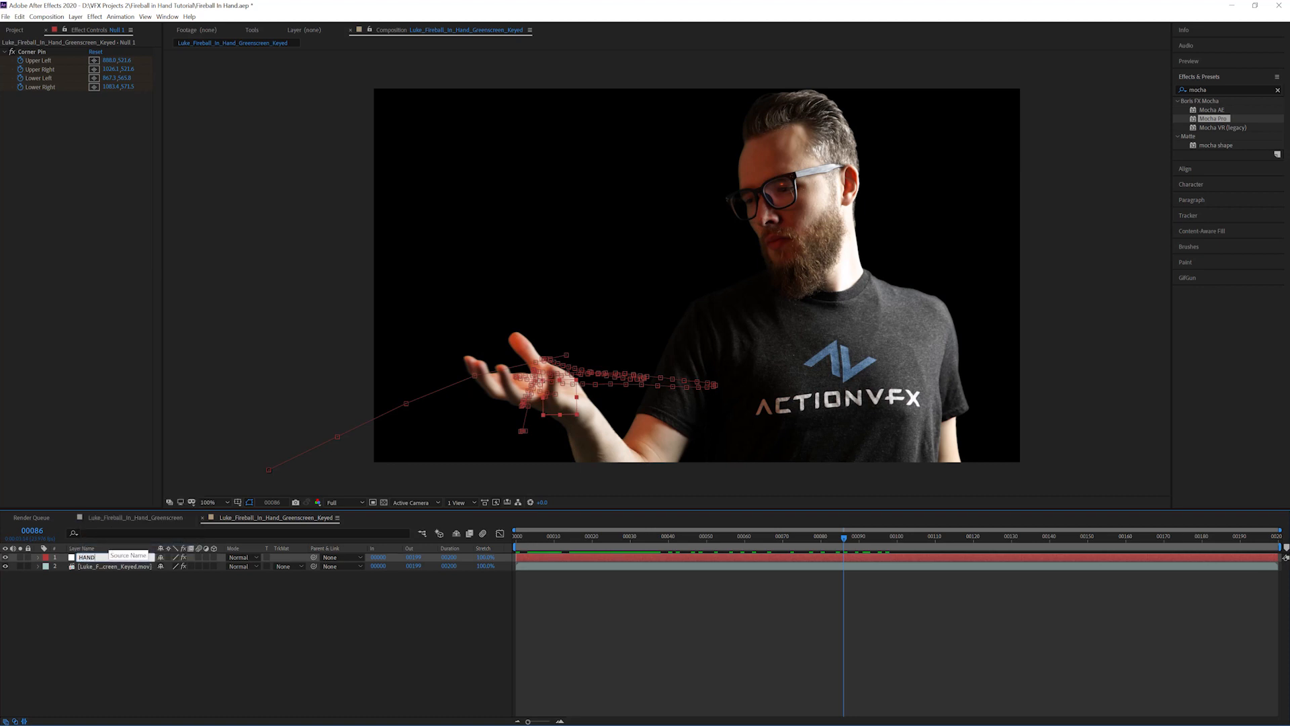
text(HAND TRACK)
key(Return)
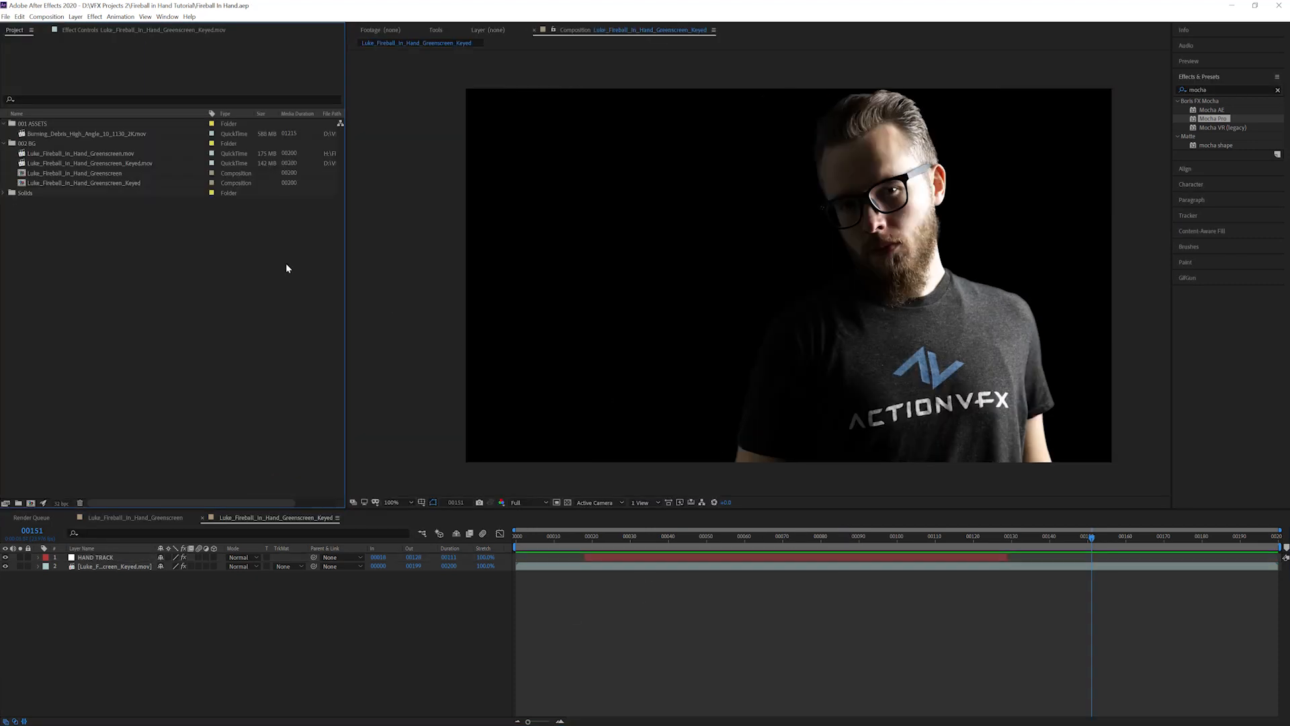
- Place the Burning_Debris_High_Angle_10_1130_2K.mov clip between the HAND TRACK null and the keyed footage, and scrub through the comp
click(54, 135)
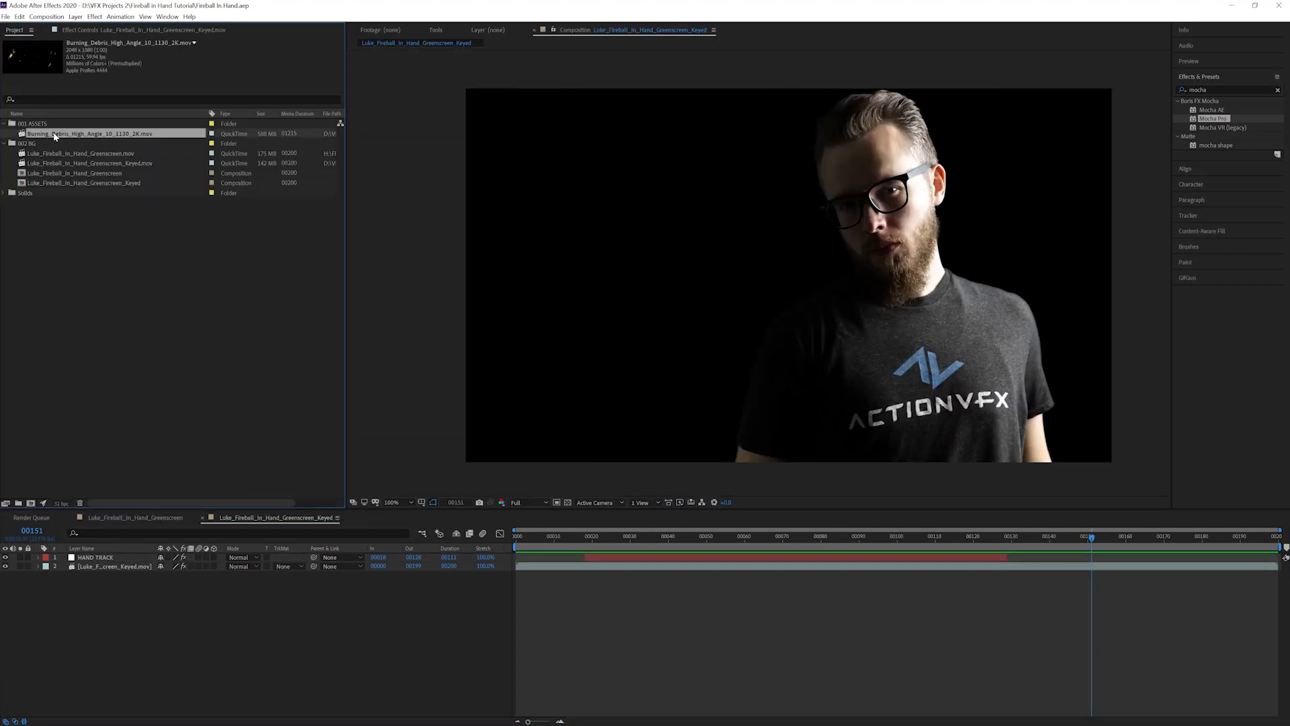
drag(83, 139, 124, 562)
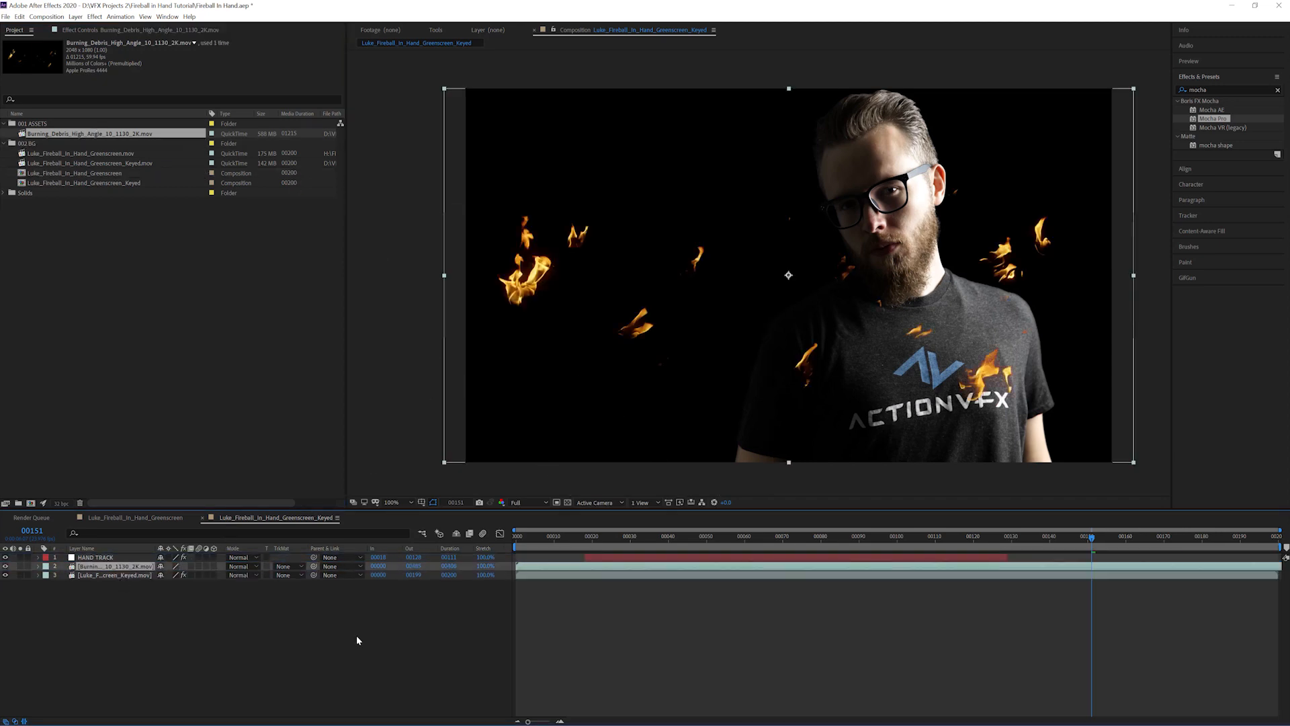
drag(639, 538, 555, 538)
click(579, 538)
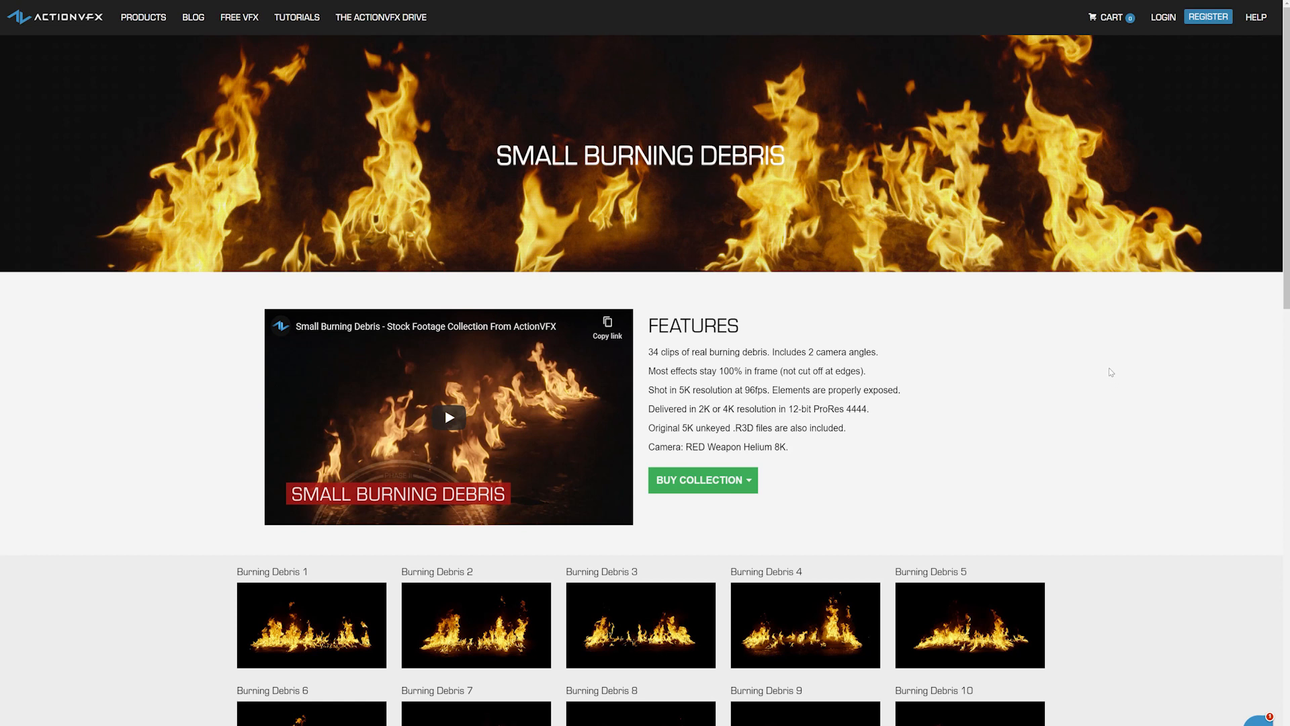
- Browse the Small Burning Debris collection on the ActionVFX website and open the Burning Debris 1 clip preview
scroll(972, 261, down, 1)
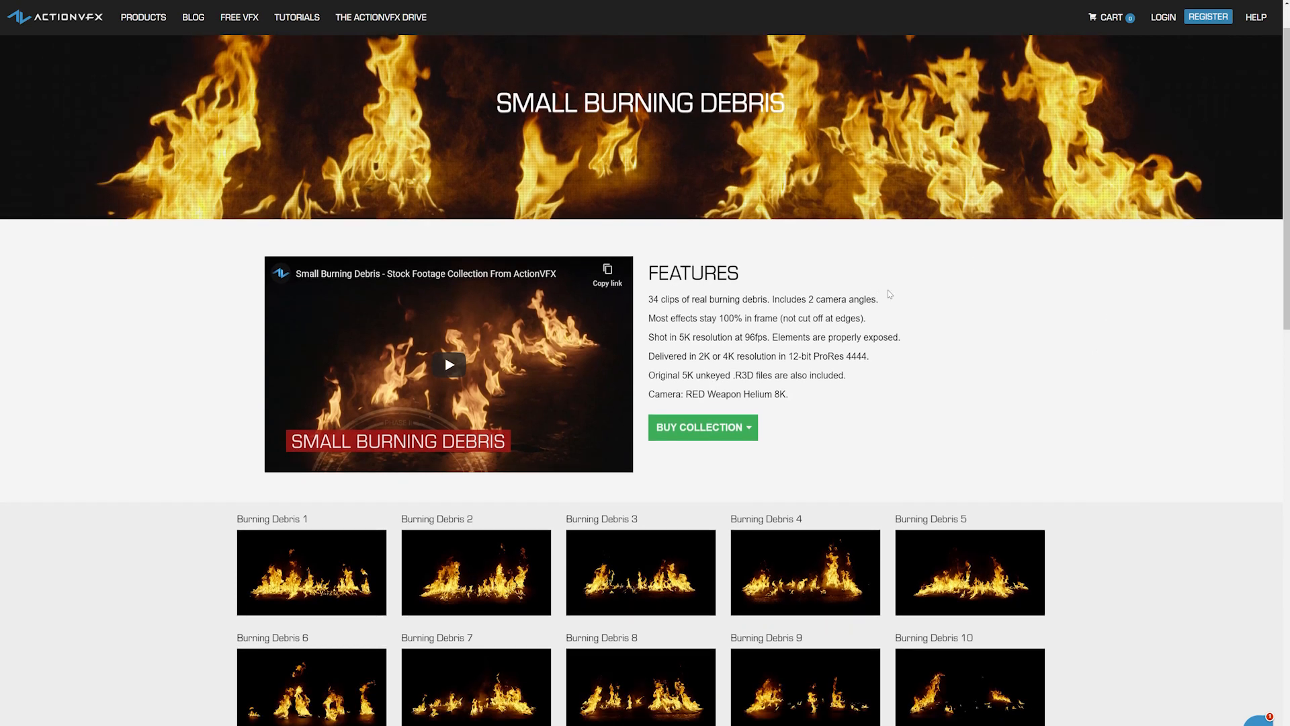
scroll(1027, 336, down, 7)
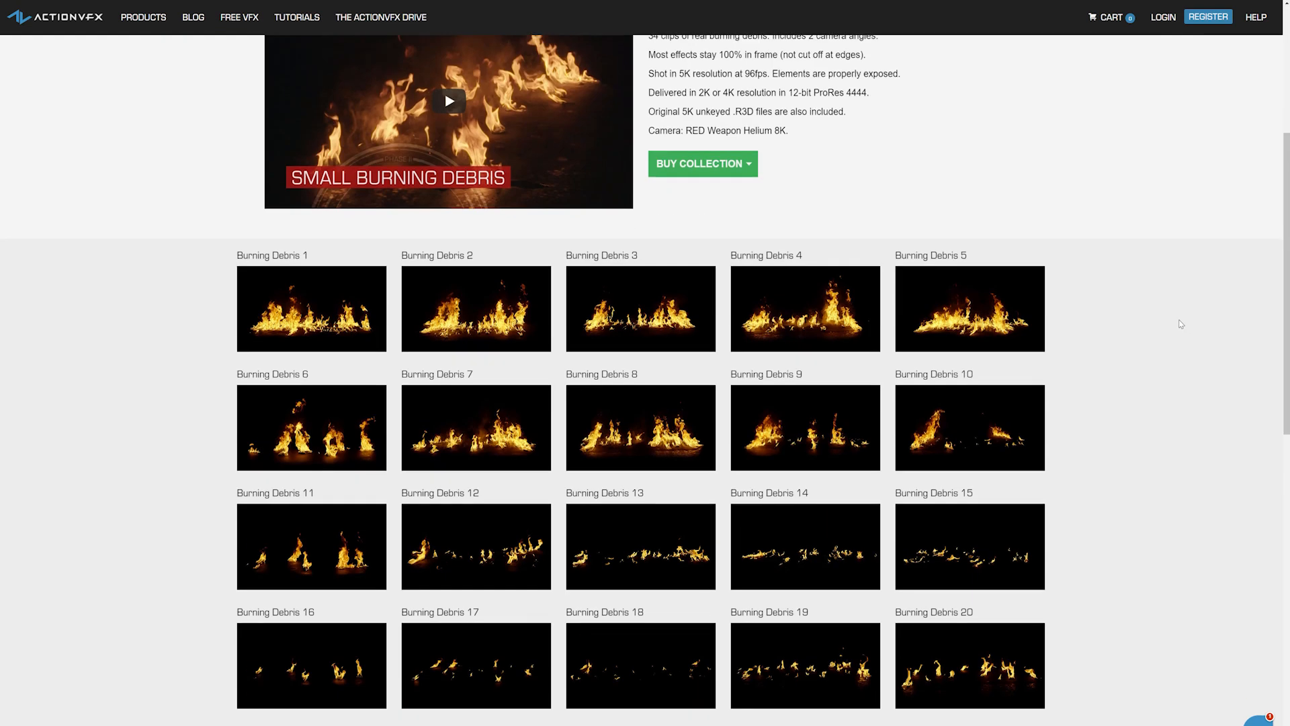
scroll(806, 282, up, 3)
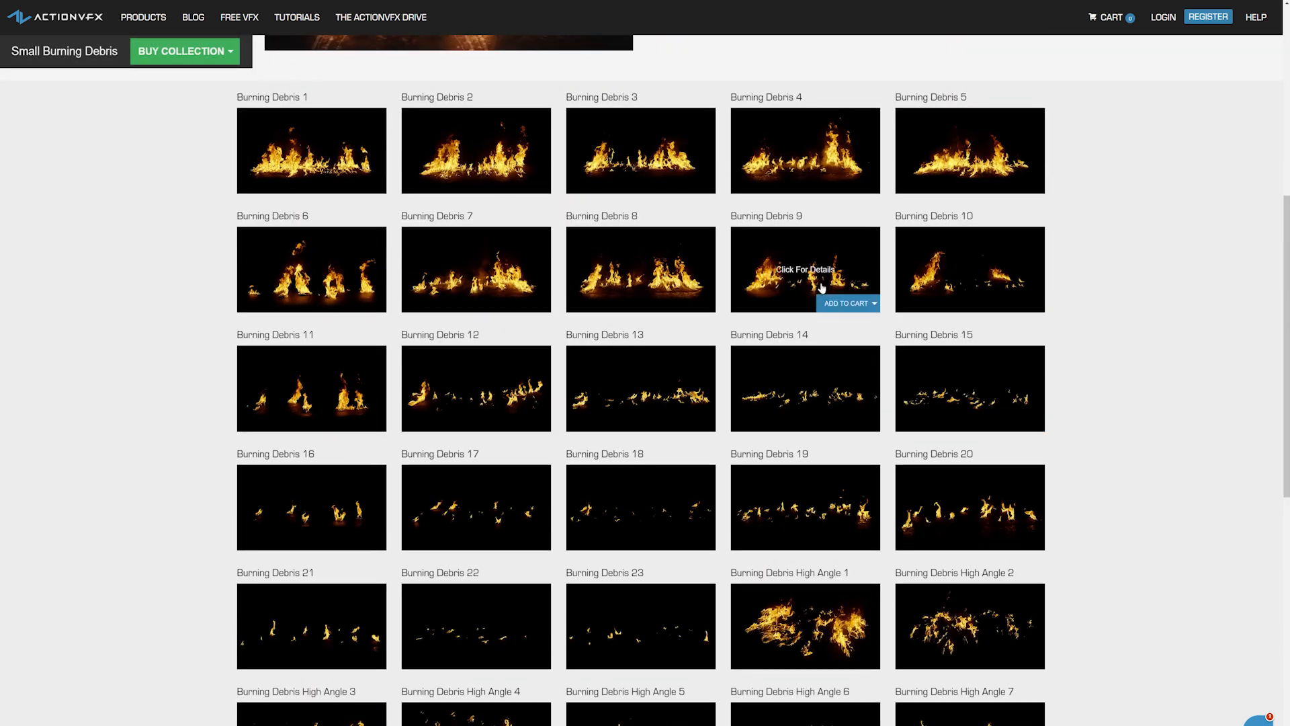
click(335, 249)
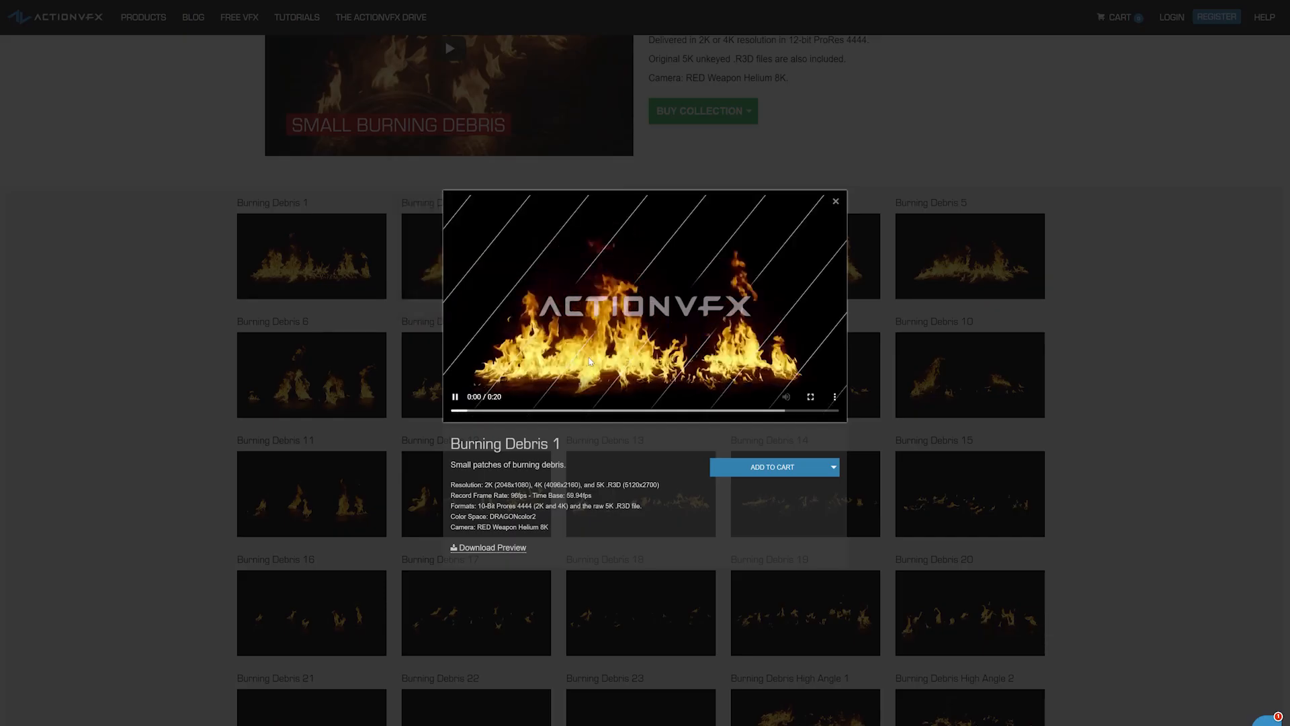
- Browse the remaining Small Burning Debris clips on the ActionVFX page, previewing Burning Debris High Angle 4 and reviewing the collection features
click(226, 328)
scroll(223, 327, down, 4)
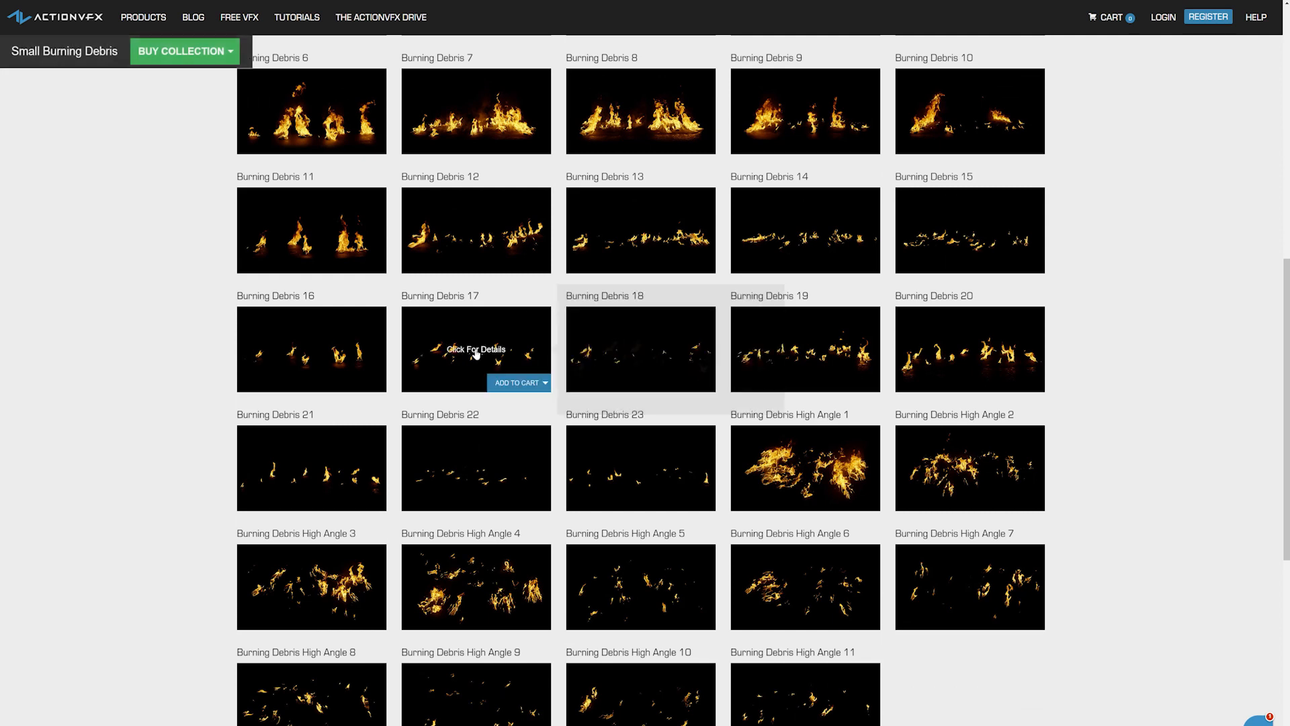
scroll(537, 376, down, 2)
click(491, 489)
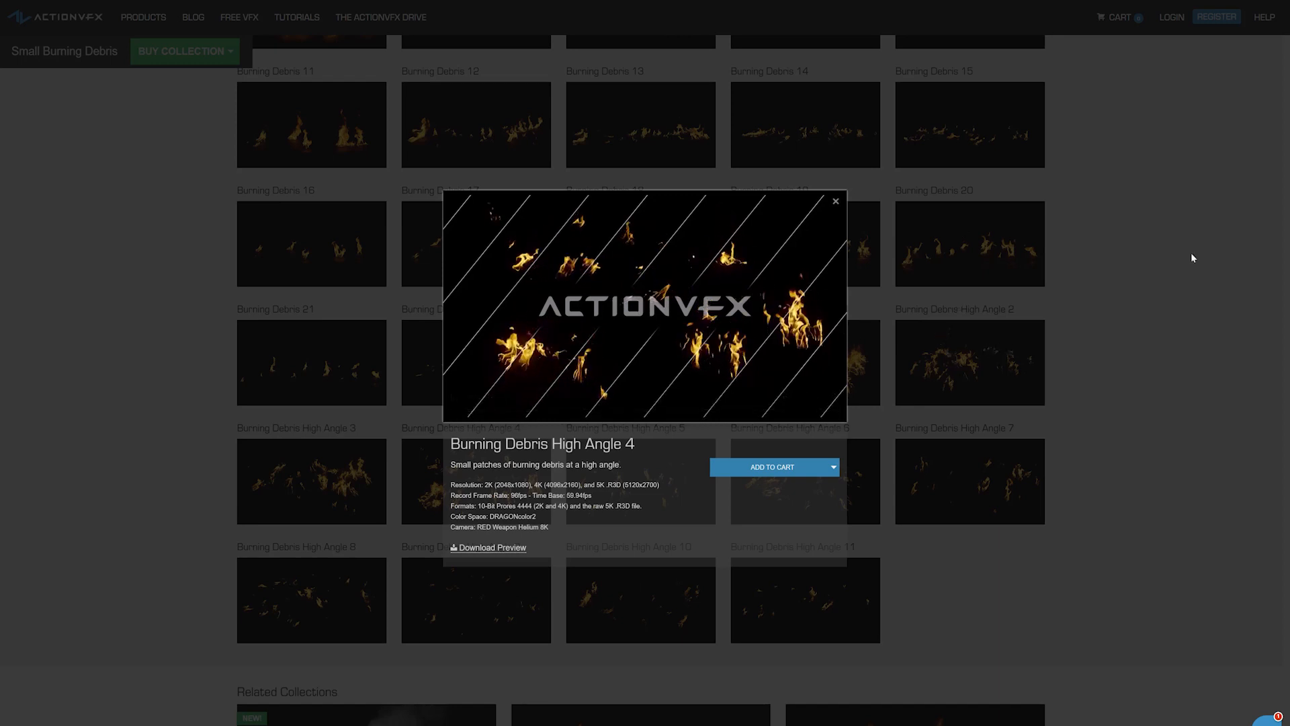
click(1135, 403)
scroll(1149, 316, down, 2)
scroll(1151, 310, up, 12)
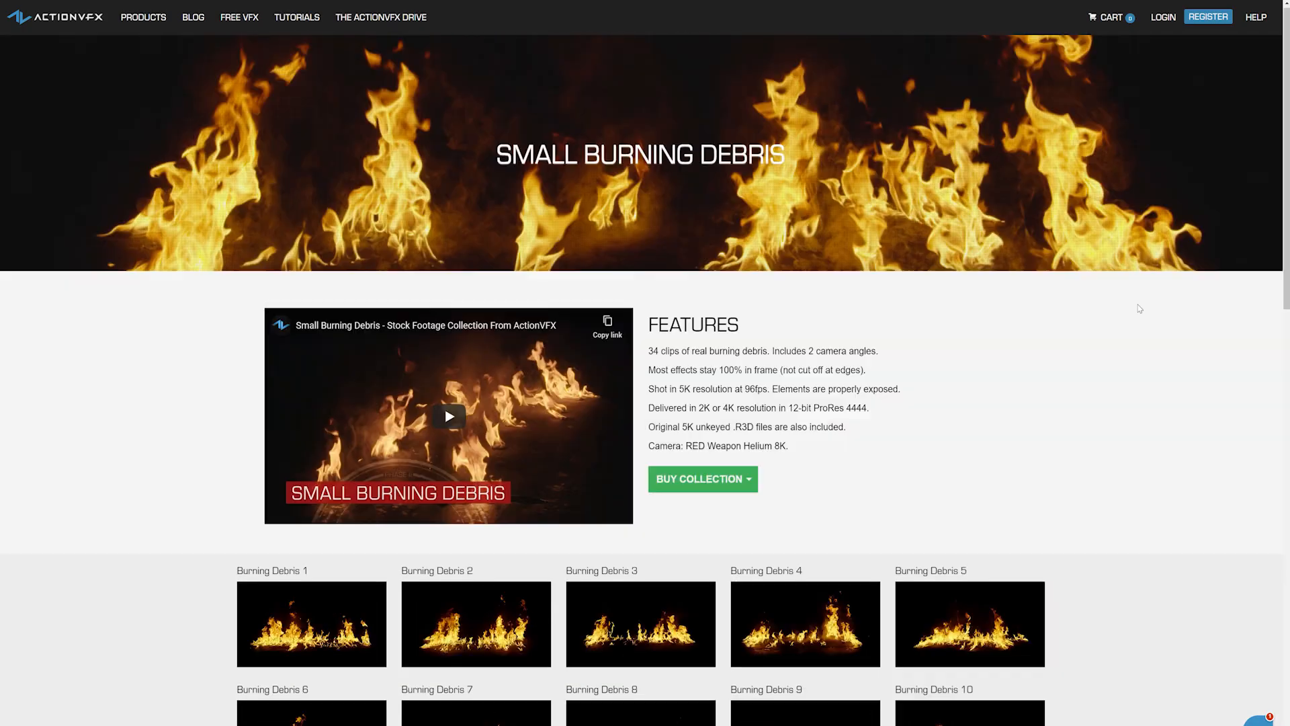
scroll(1169, 302, down, 3)
scroll(1176, 295, up, 2)
scroll(1160, 349, up, 2)
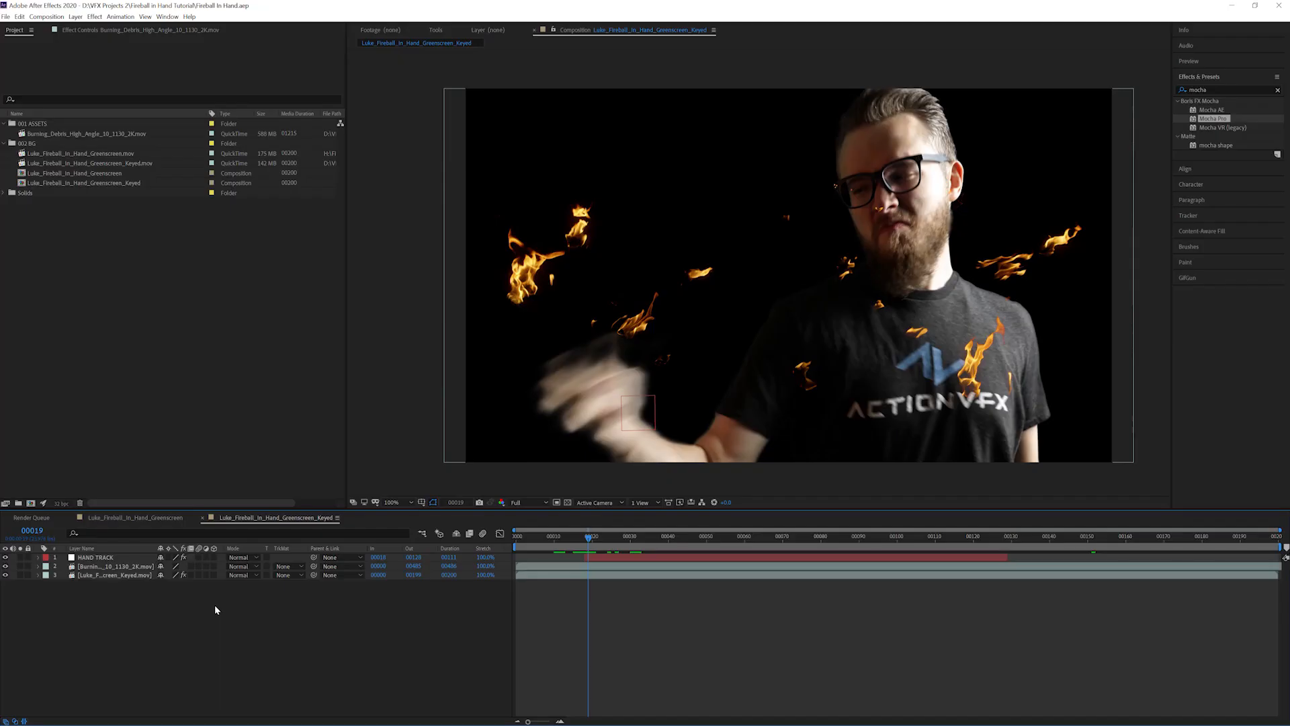
- Slide the burning debris clip earlier in time and shift it across the frame toward the raised hand
click(248, 468)
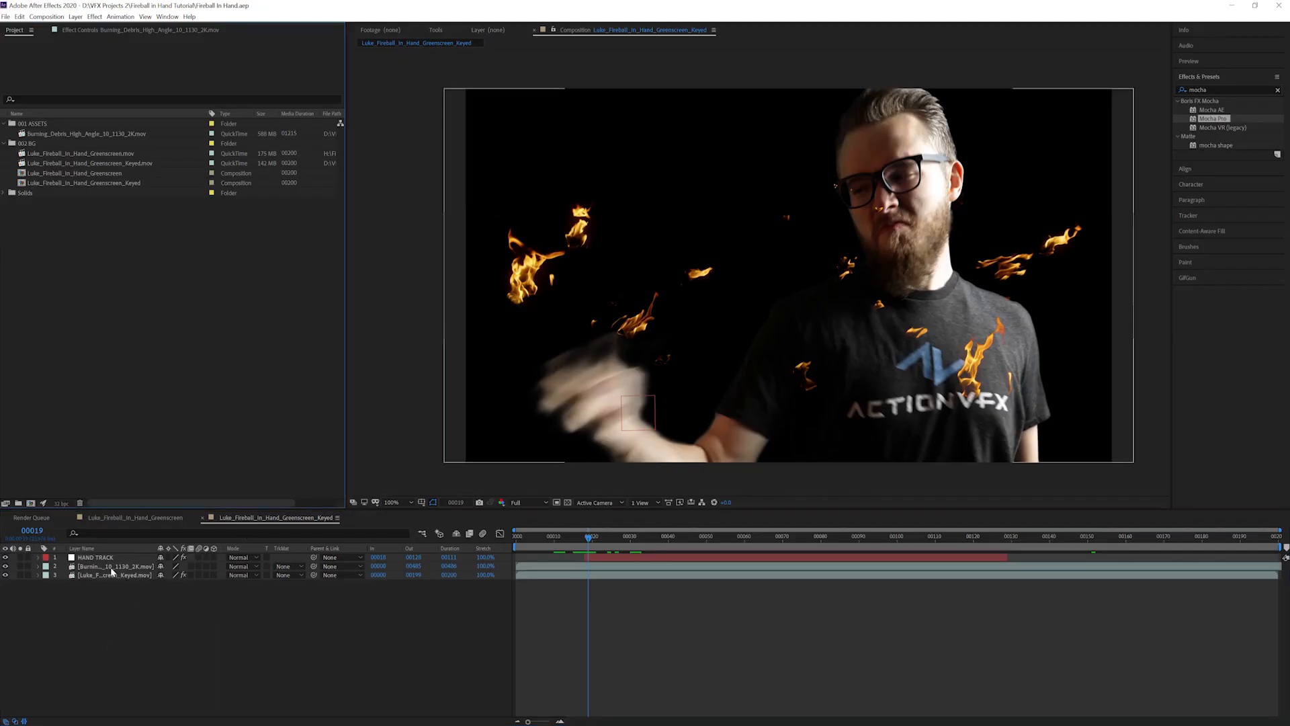
click(152, 567)
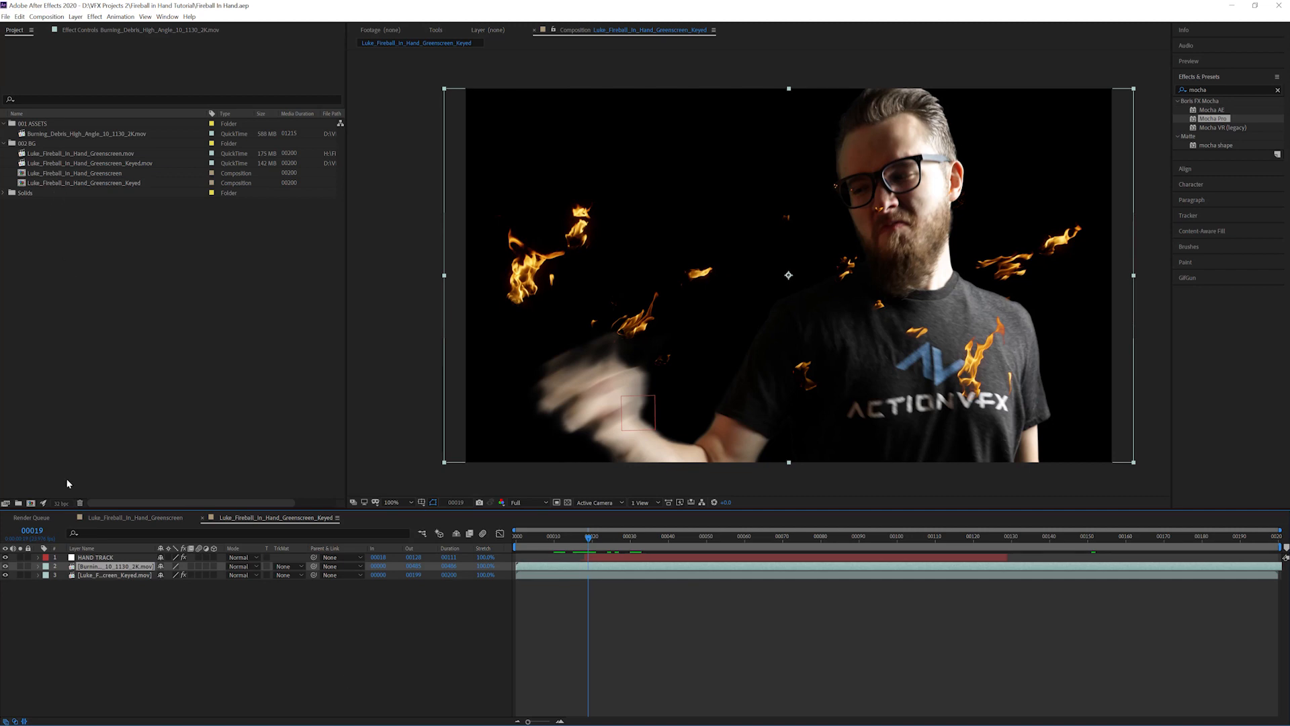
click(115, 594)
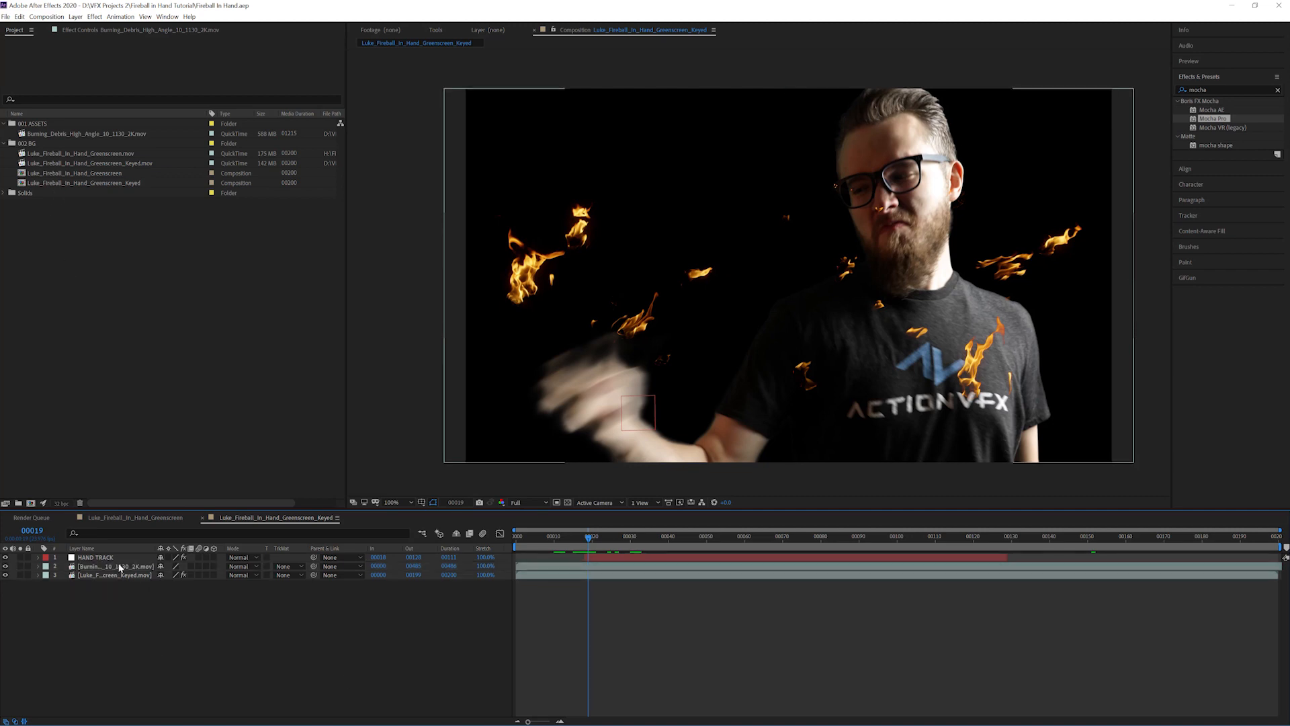
click(137, 567)
mouse_move(636, 259)
mouse_down()
mouse_move(696, 215)
mouse_move(664, 154)
mouse_move(709, 170)
mouse_up()
drag(634, 567, 498, 567)
mouse_move(707, 207)
mouse_down()
mouse_move(322, 317)
mouse_move(491, 248)
mouse_up()
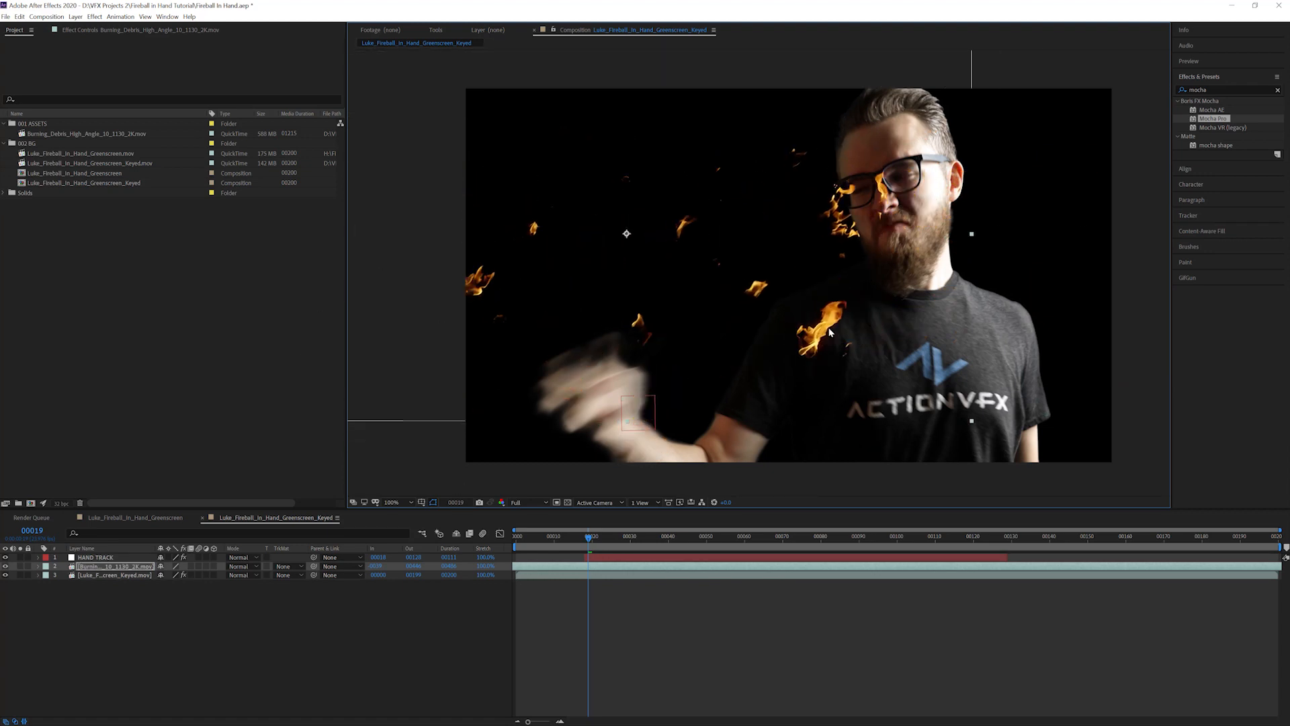
- Reposition the burning debris so a strong flame burns above the hand, scrubbing to frame 104 and back to frame 38 to check
drag(744, 280, 788, 287)
mouse_move(623, 217)
mouse_down()
mouse_move(795, 209)
mouse_move(820, 222)
mouse_up()
drag(667, 200, 718, 210)
drag(583, 535, 912, 535)
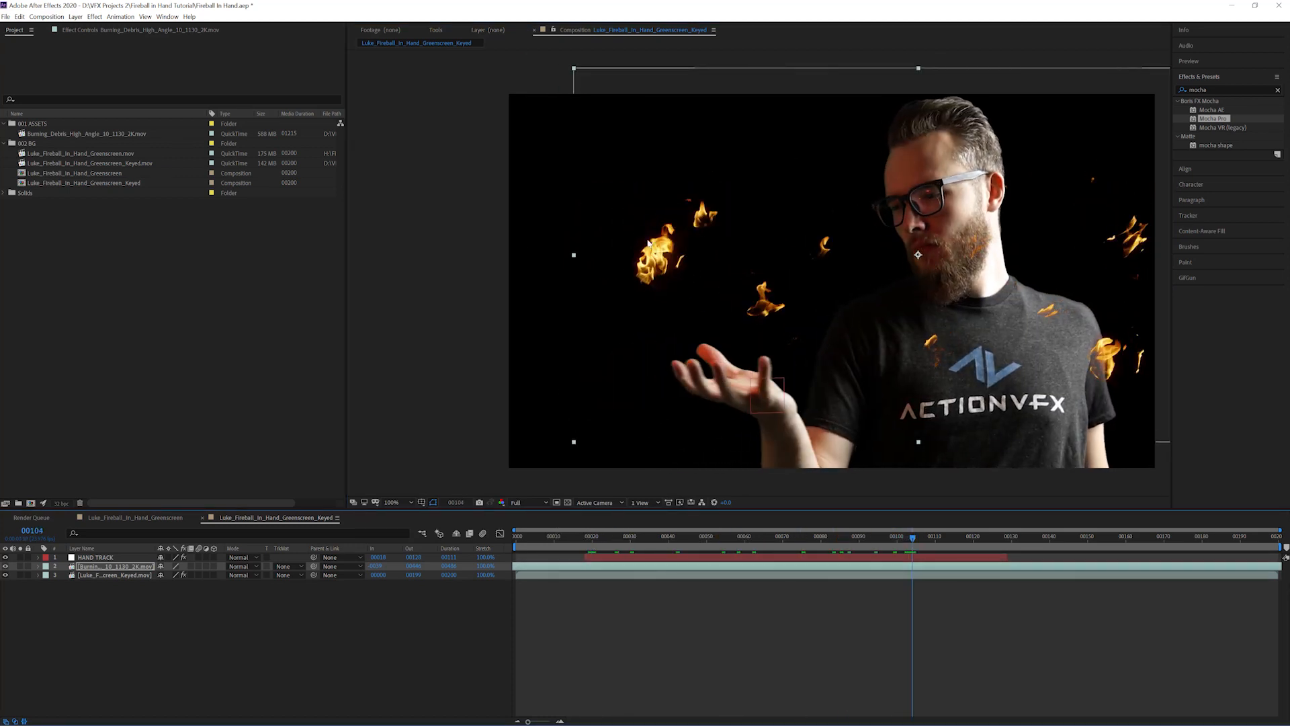
drag(740, 548, 661, 535)
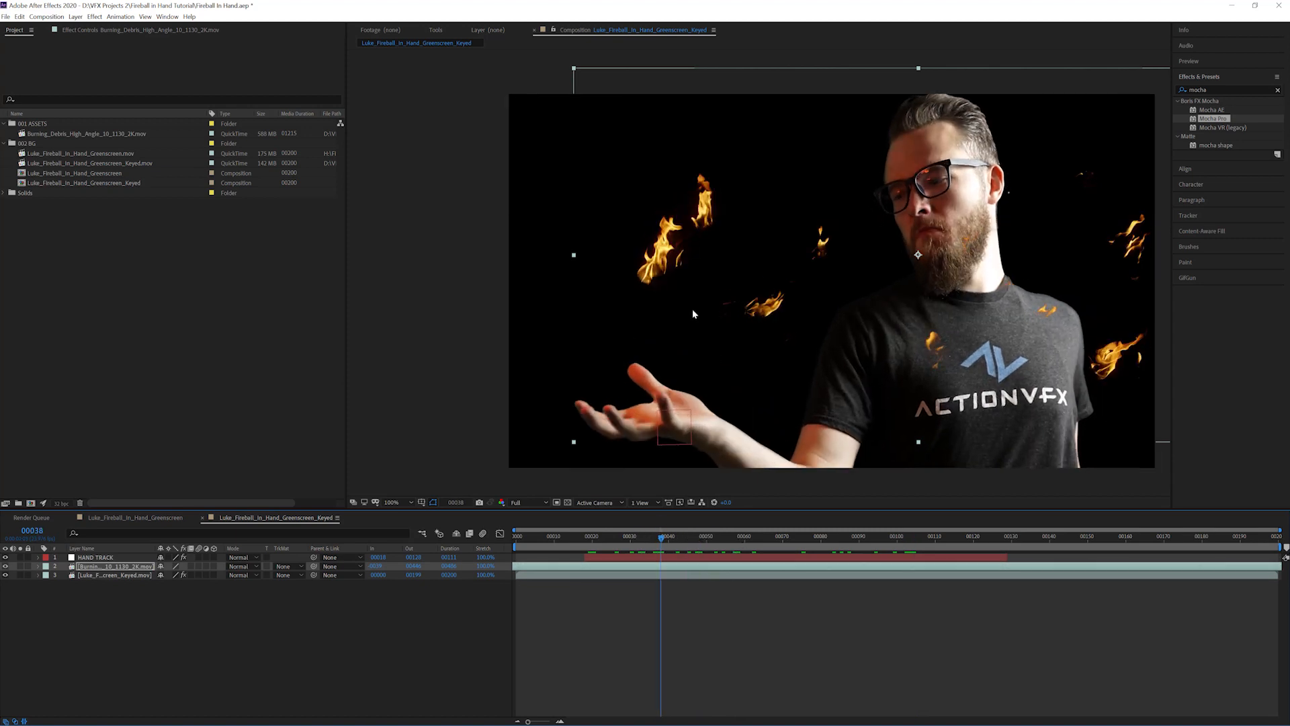
- Draw a closed five-point mask on the burning debris layer around the single flame above the hand
click(175, 644)
click(682, 344)
click(649, 316)
click(709, 263)
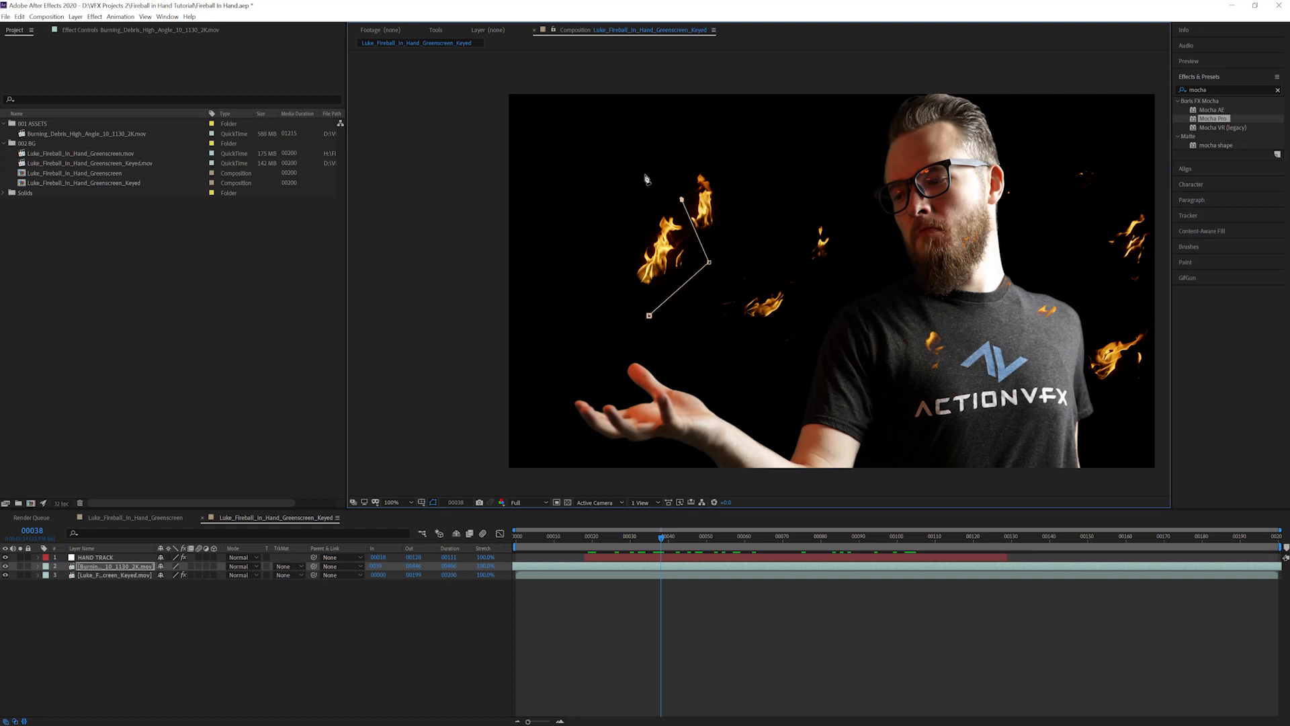
click(645, 154)
click(588, 254)
click(649, 315)
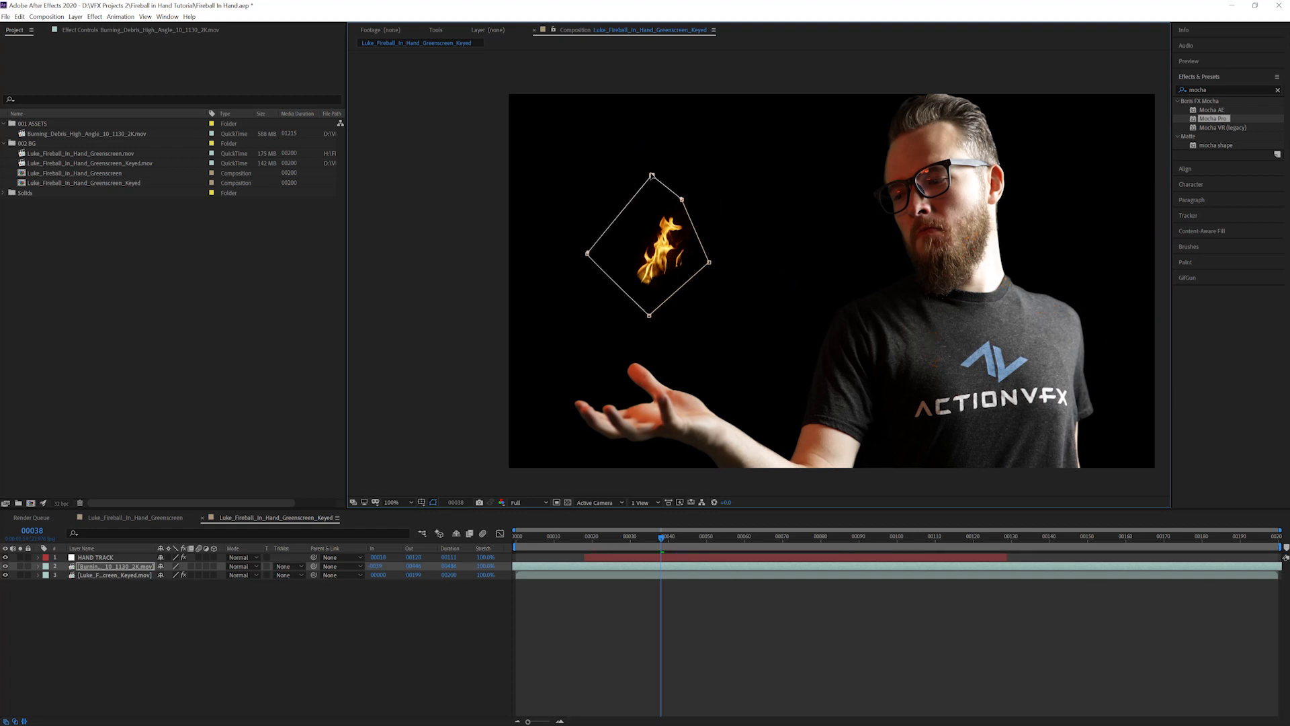
- Reveal the burning debris layer's mask feather and move the masked flame down onto the raised hand
key(f)
click(458, 611)
click(658, 259)
click(459, 617)
drag(670, 243, 662, 346)
click(78, 643)
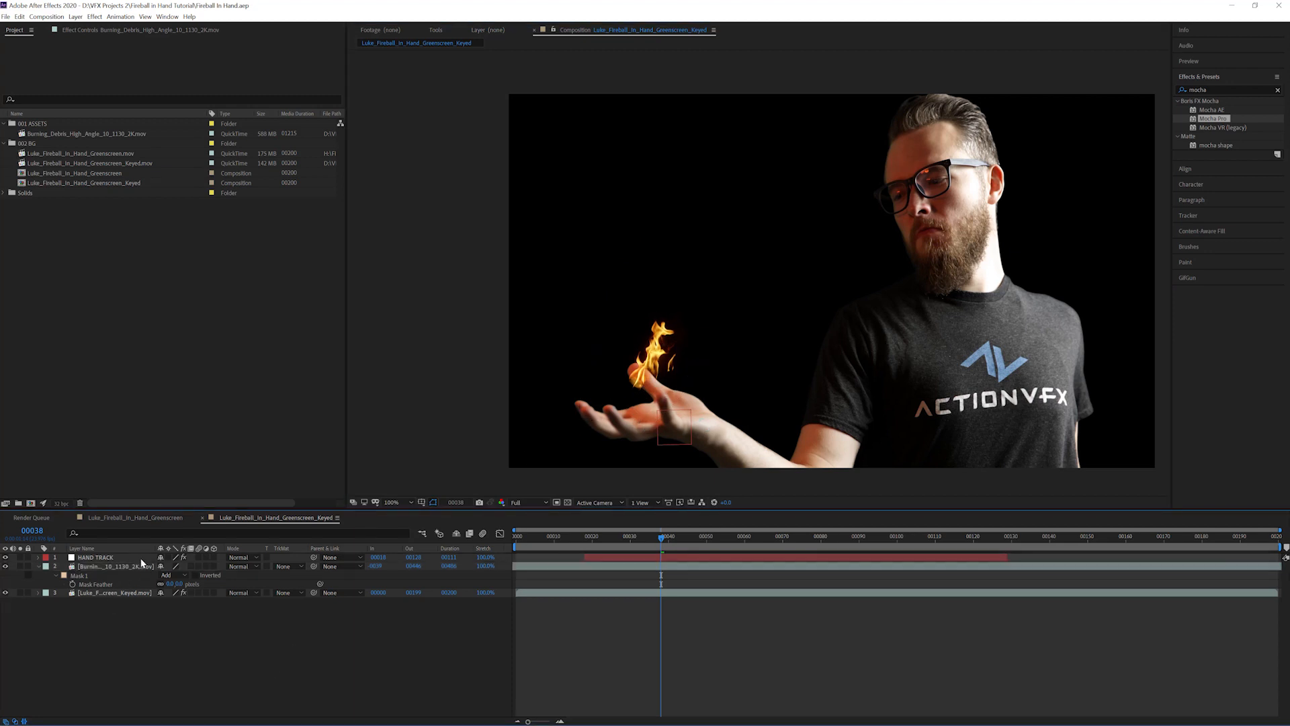
- Toggle the timeline's switches, modes and in/out columns off and on to check the Parent & Link column of the layers
click(122, 567)
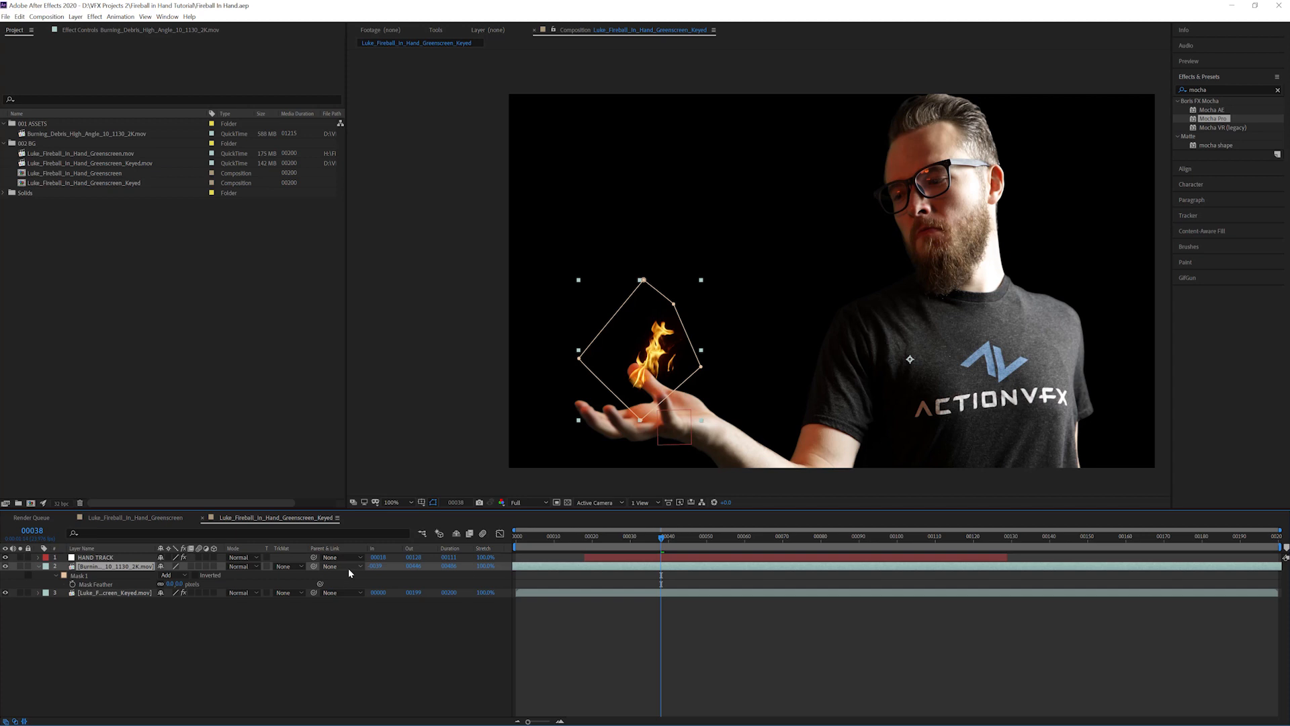
click(94, 558)
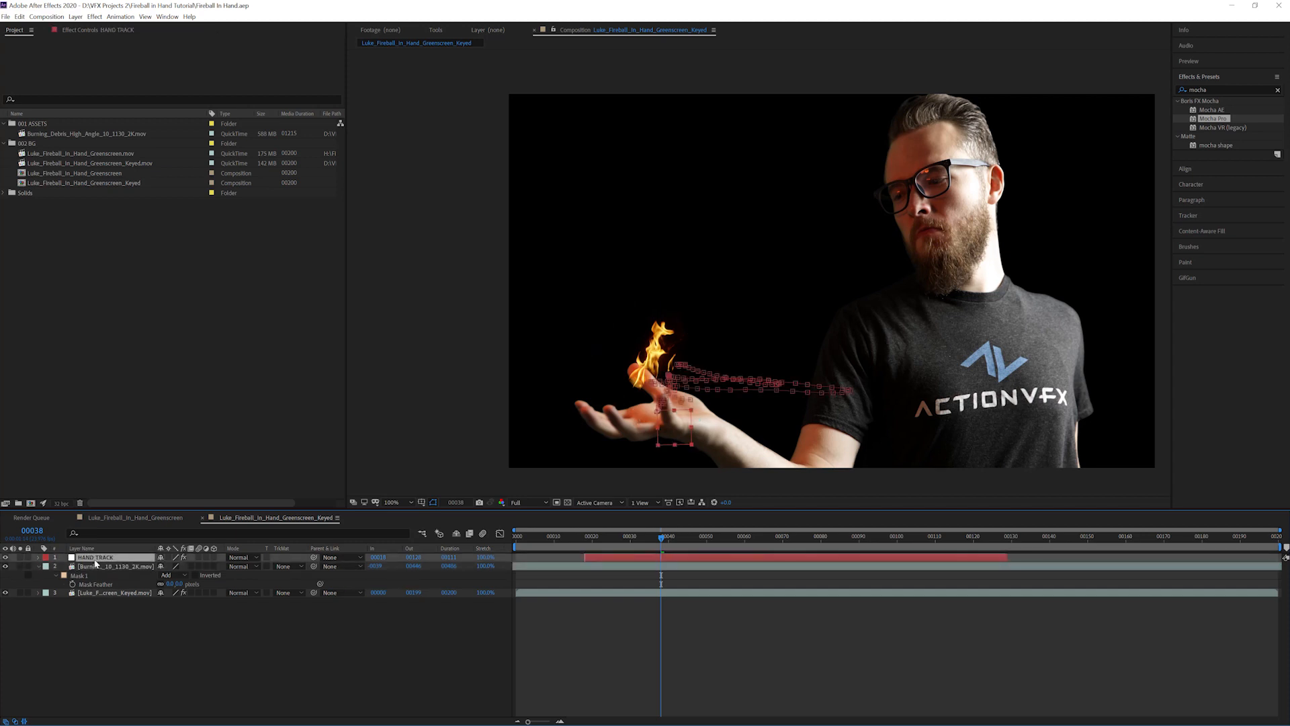
click(178, 674)
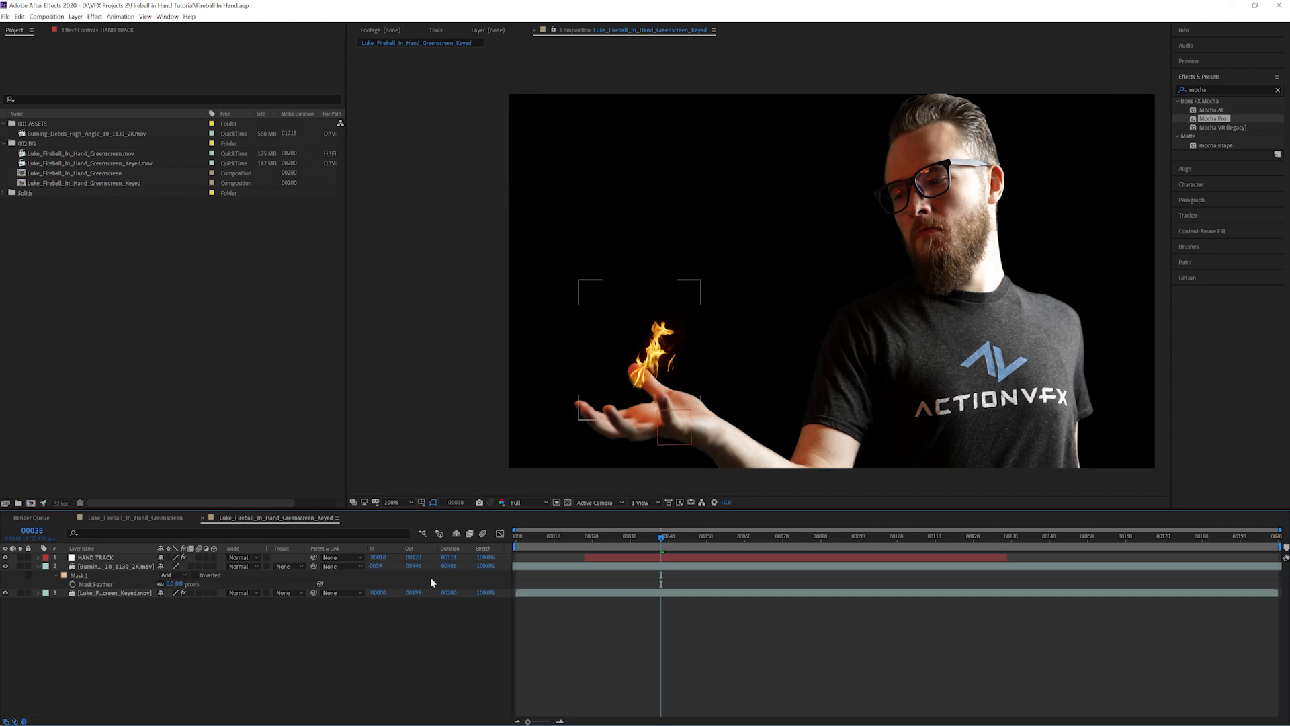
click(23, 722)
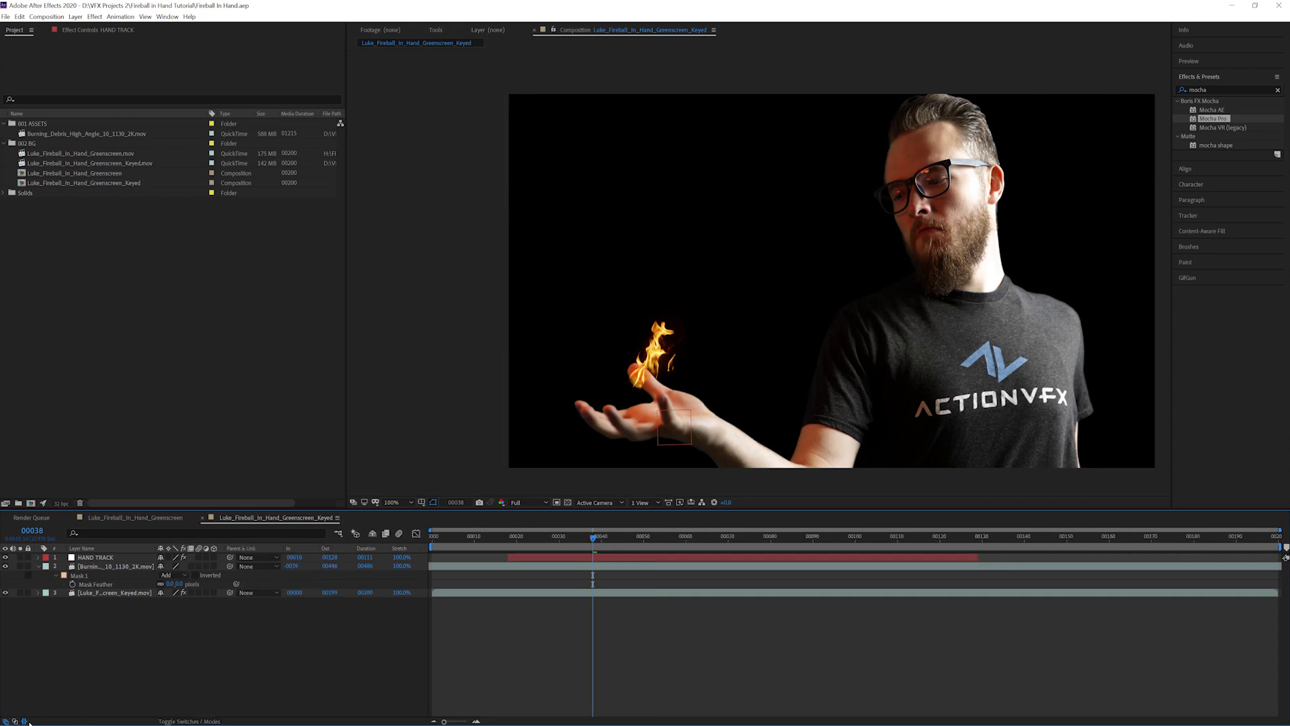
click(24, 722)
click(6, 722)
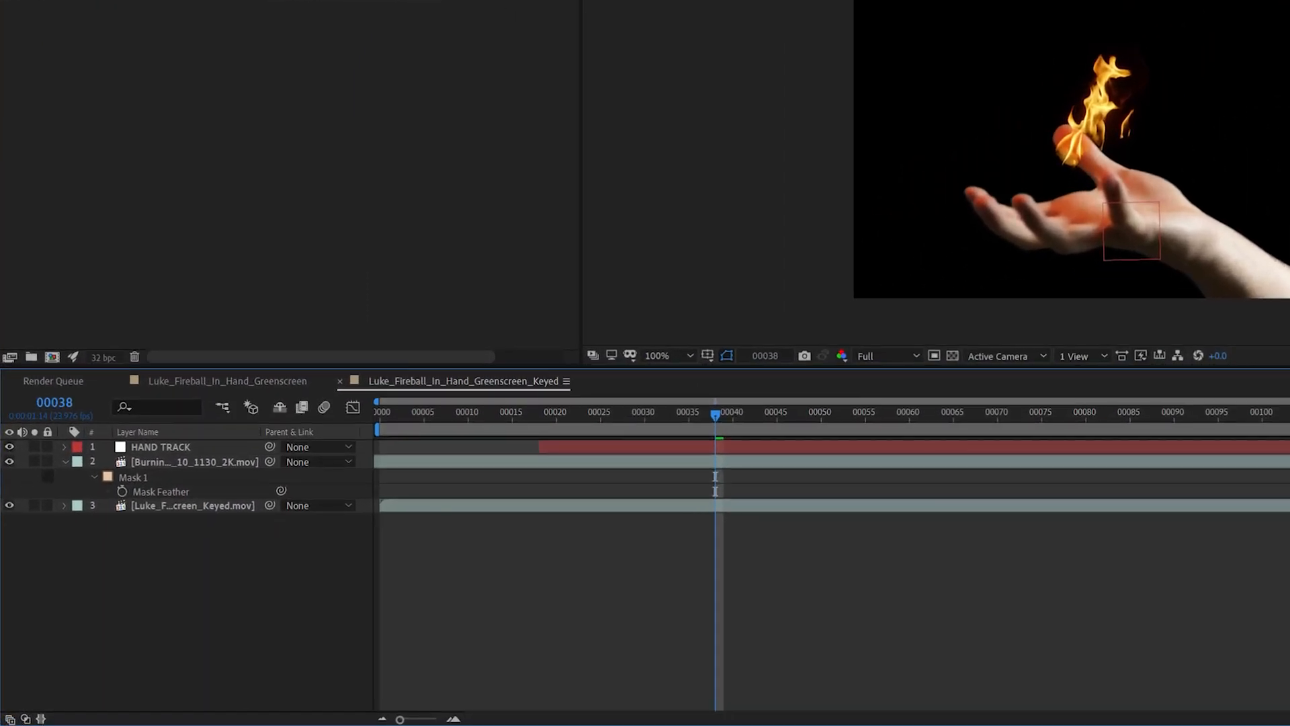
click(10, 720)
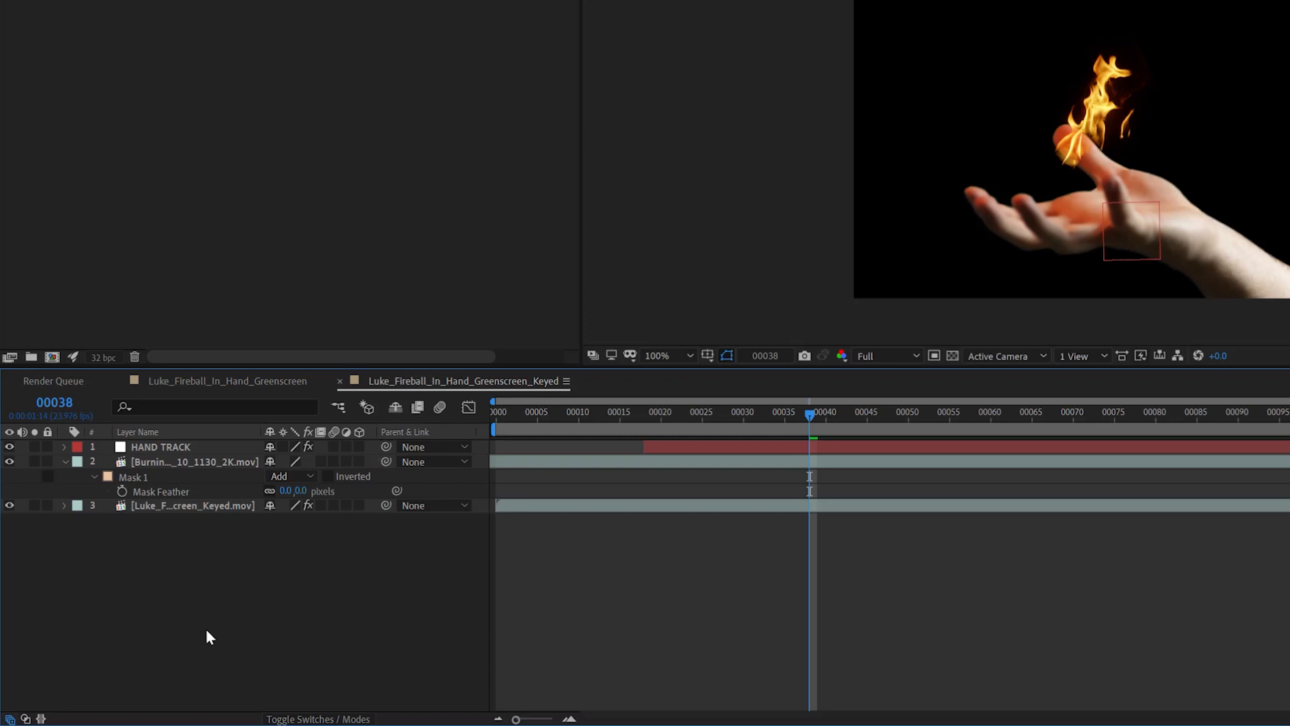
click(336, 720)
click(336, 720)
click(25, 719)
click(41, 719)
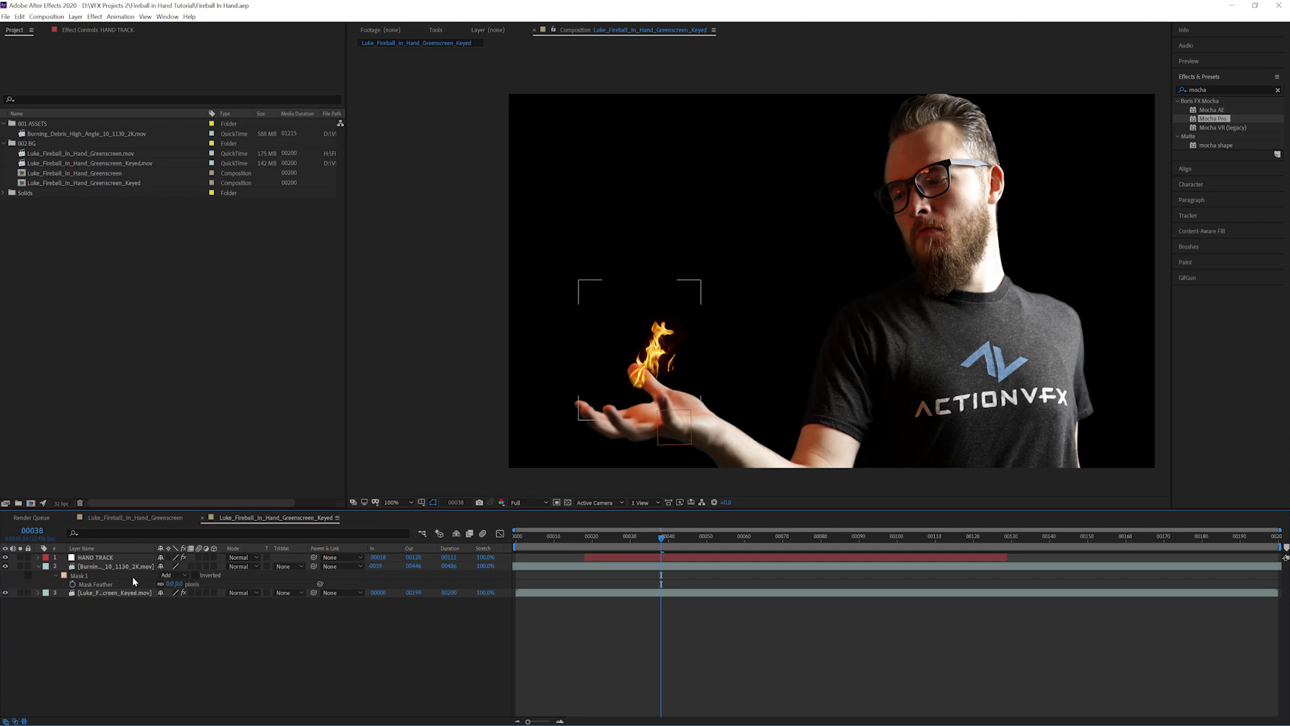
- Parent the burning debris layer to the HAND TRACK null and save the project
click(94, 567)
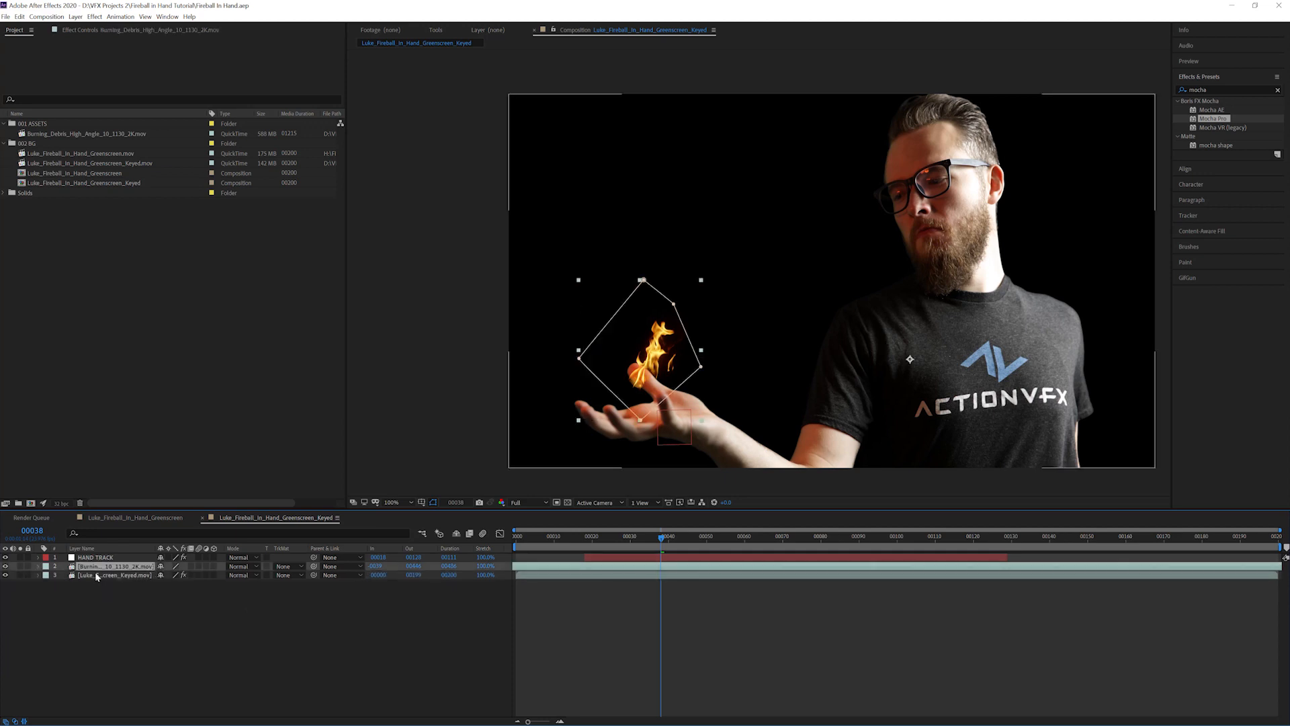
click(361, 566)
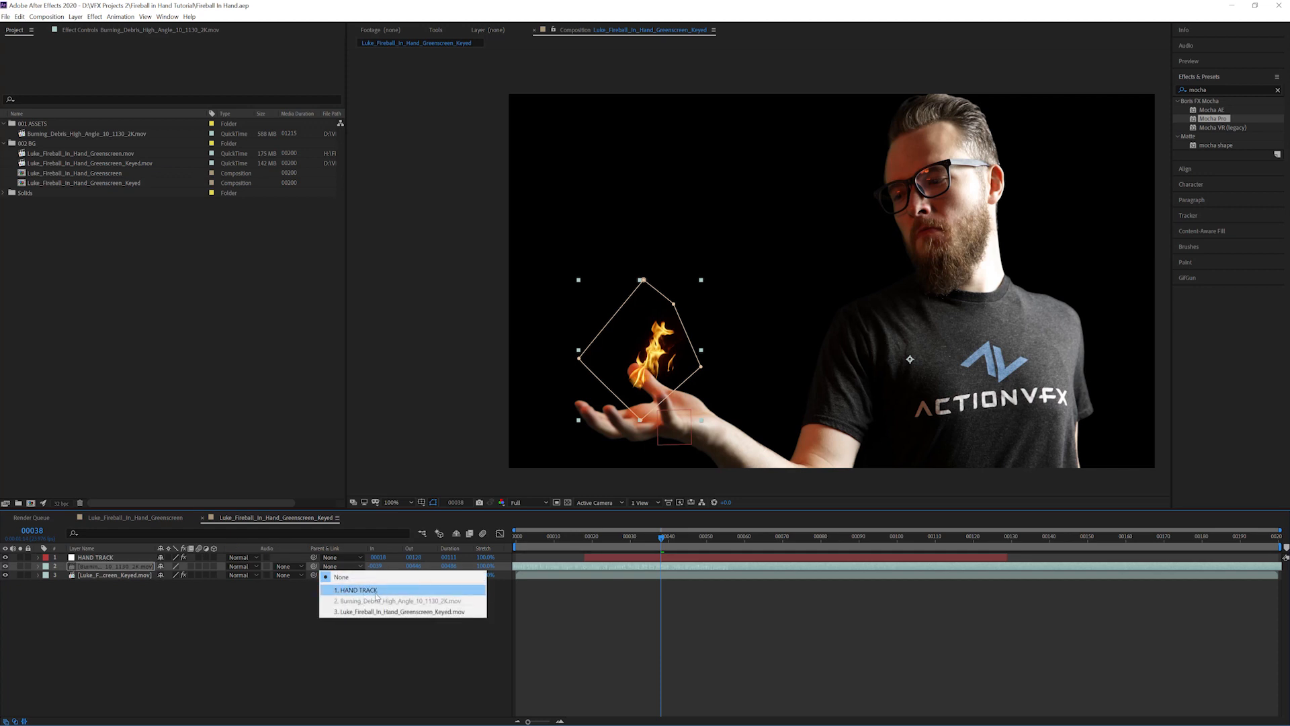
click(375, 590)
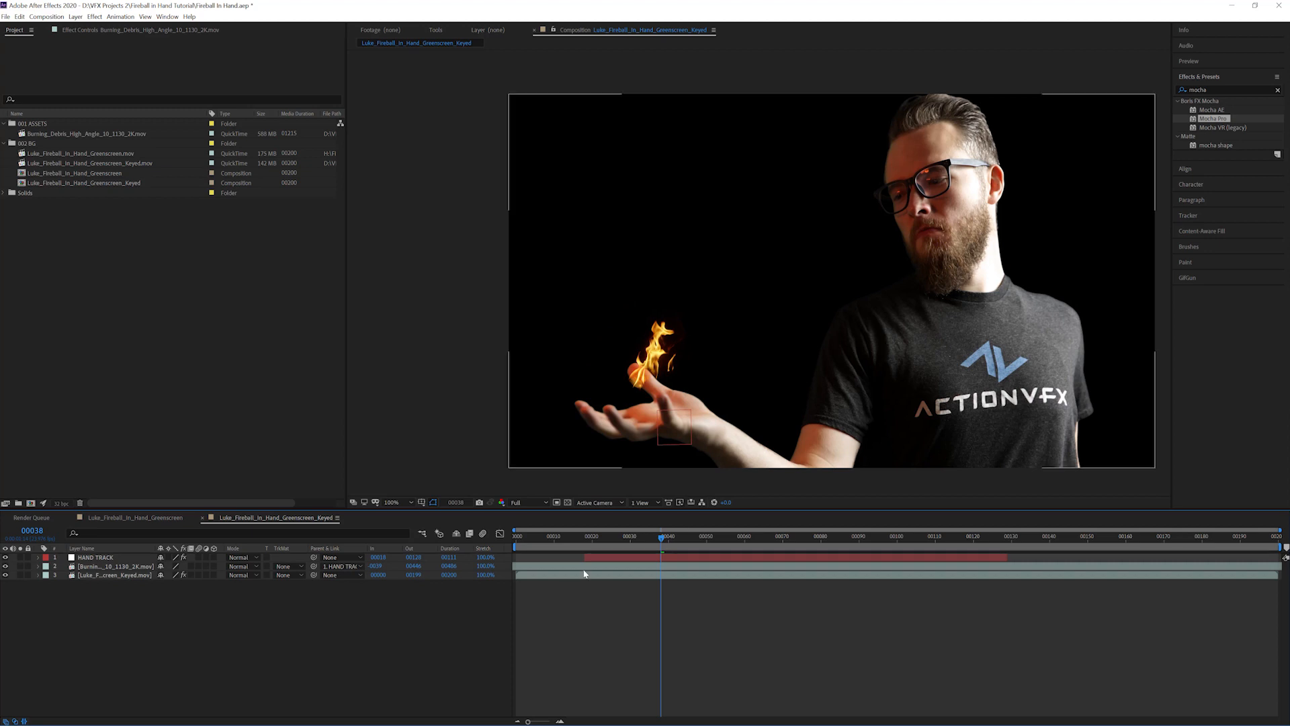
key(ctrl+s)
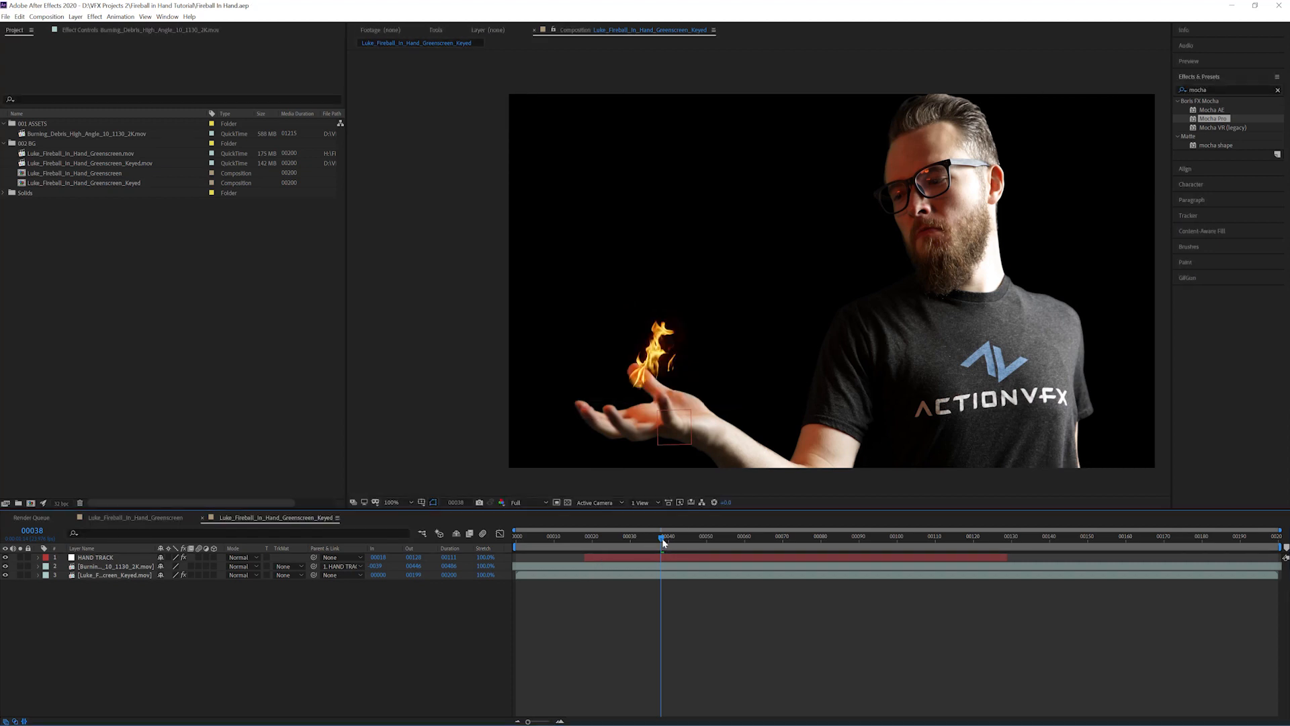
- Play back the composition at full frame and zoomed in to check how the flame follows the moving hand
drag(663, 541, 580, 540)
key(space)
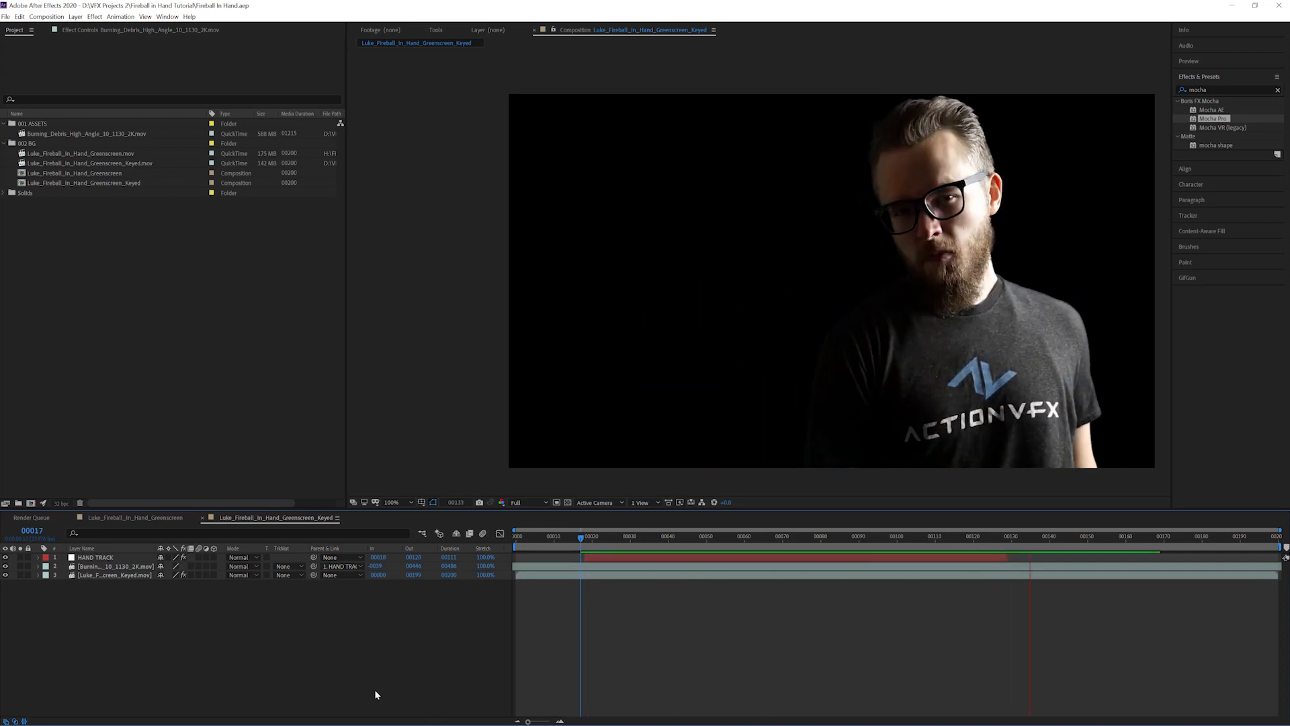
drag(965, 538, 901, 538)
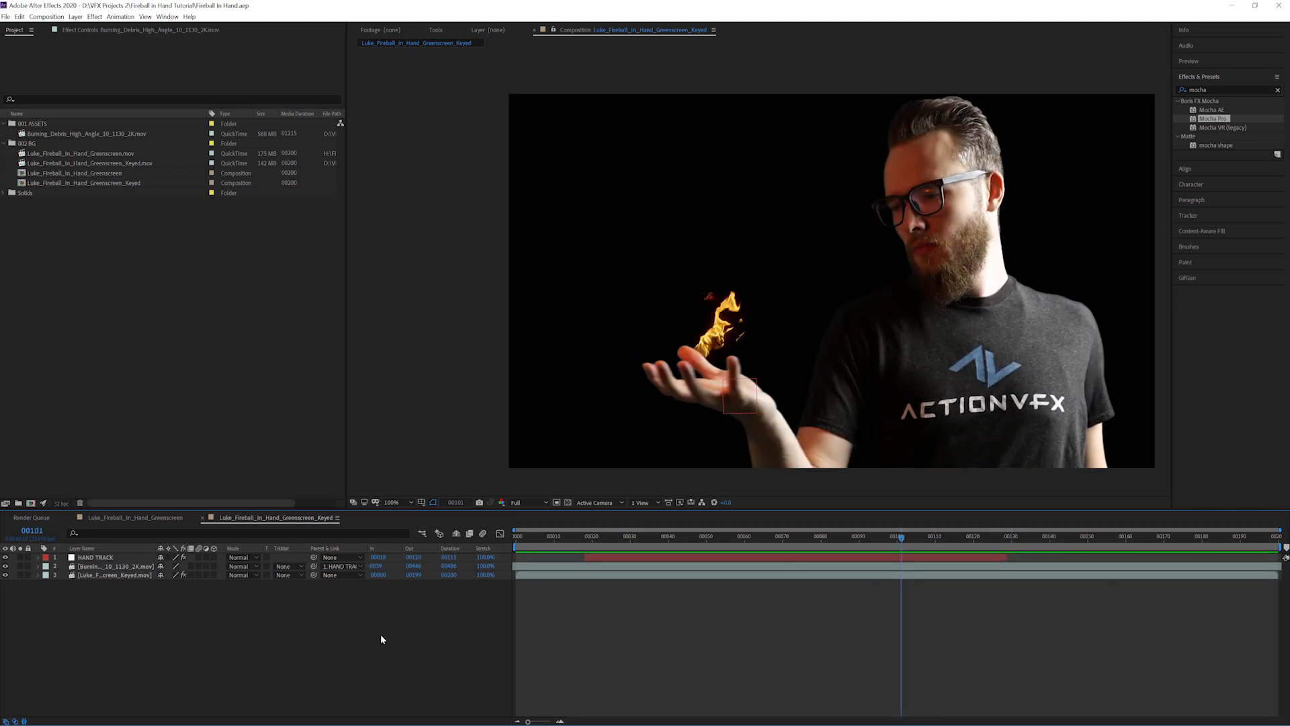
click(584, 538)
key(space)
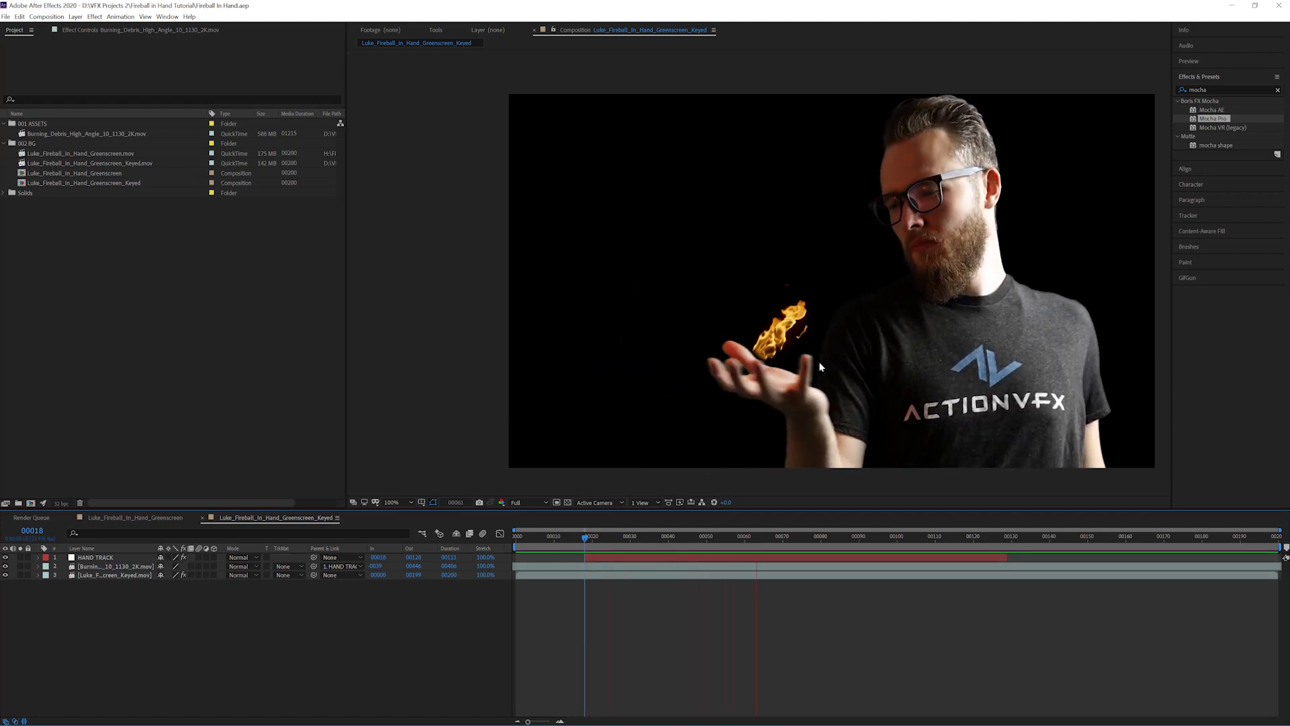
scroll(755, 381, up, 2)
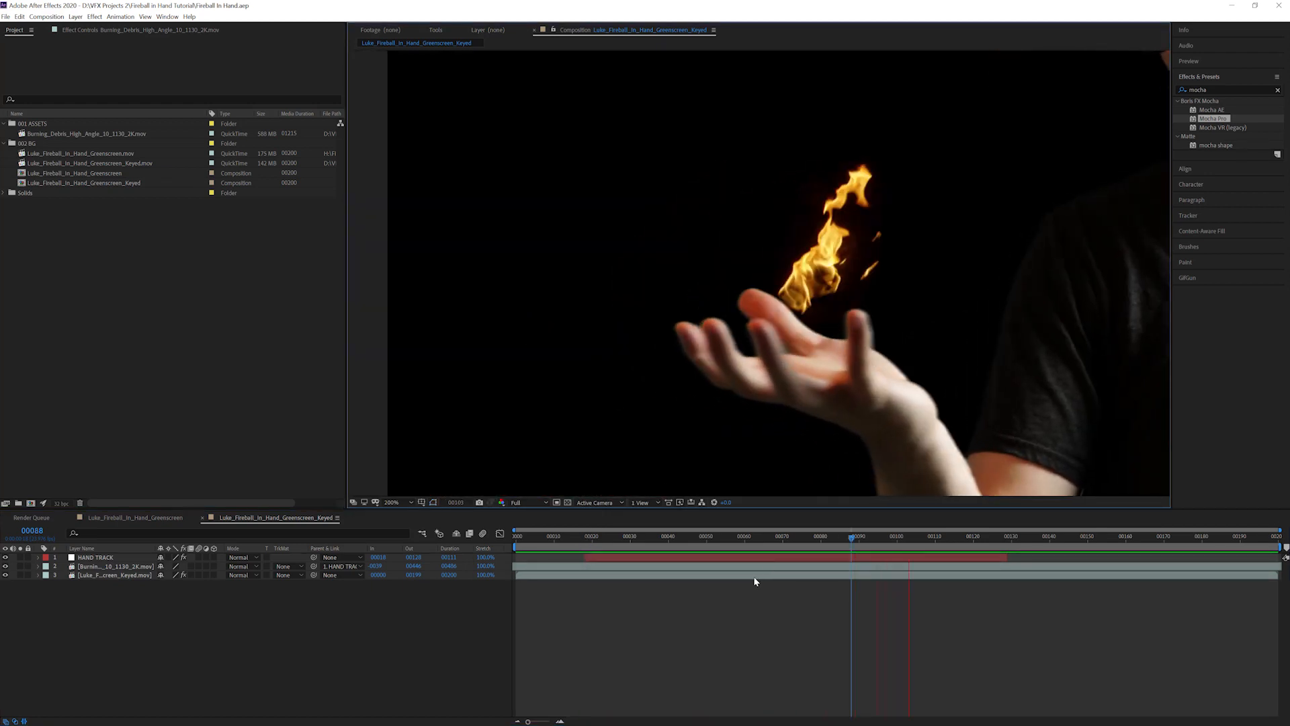
drag(800, 541, 626, 541)
key(space)
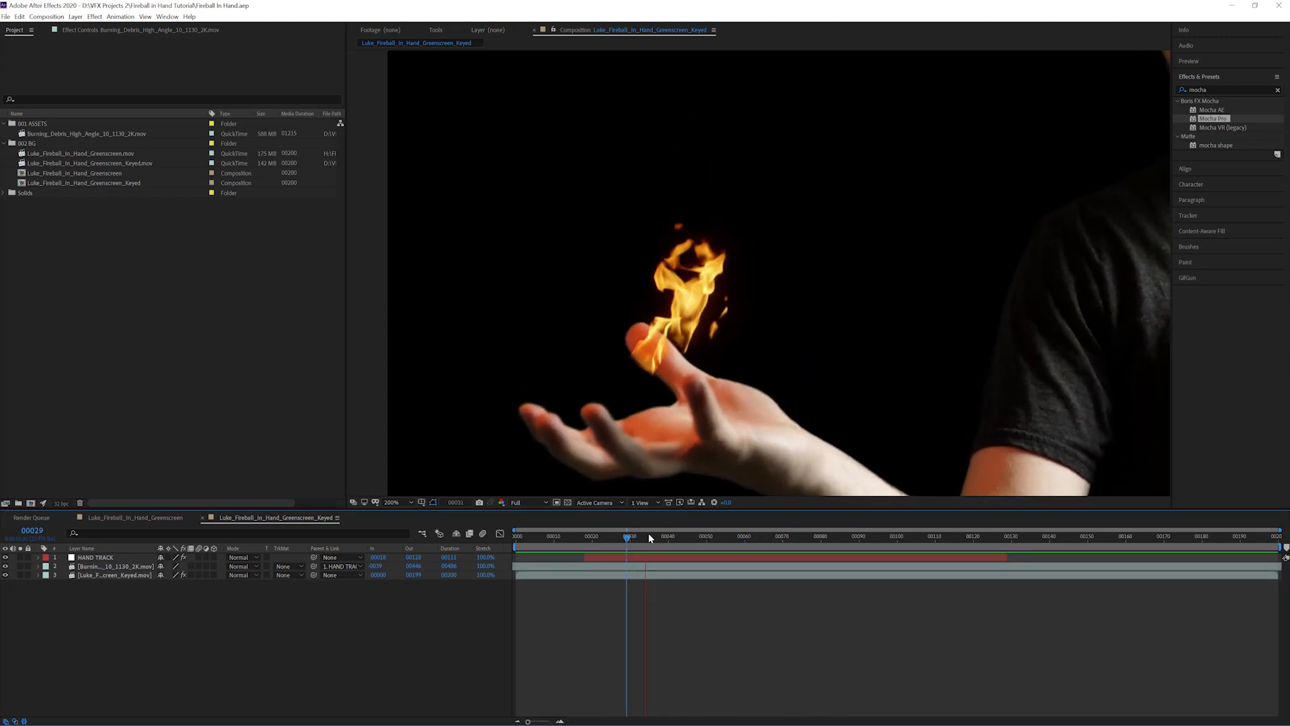
scroll(652, 366, down, 2)
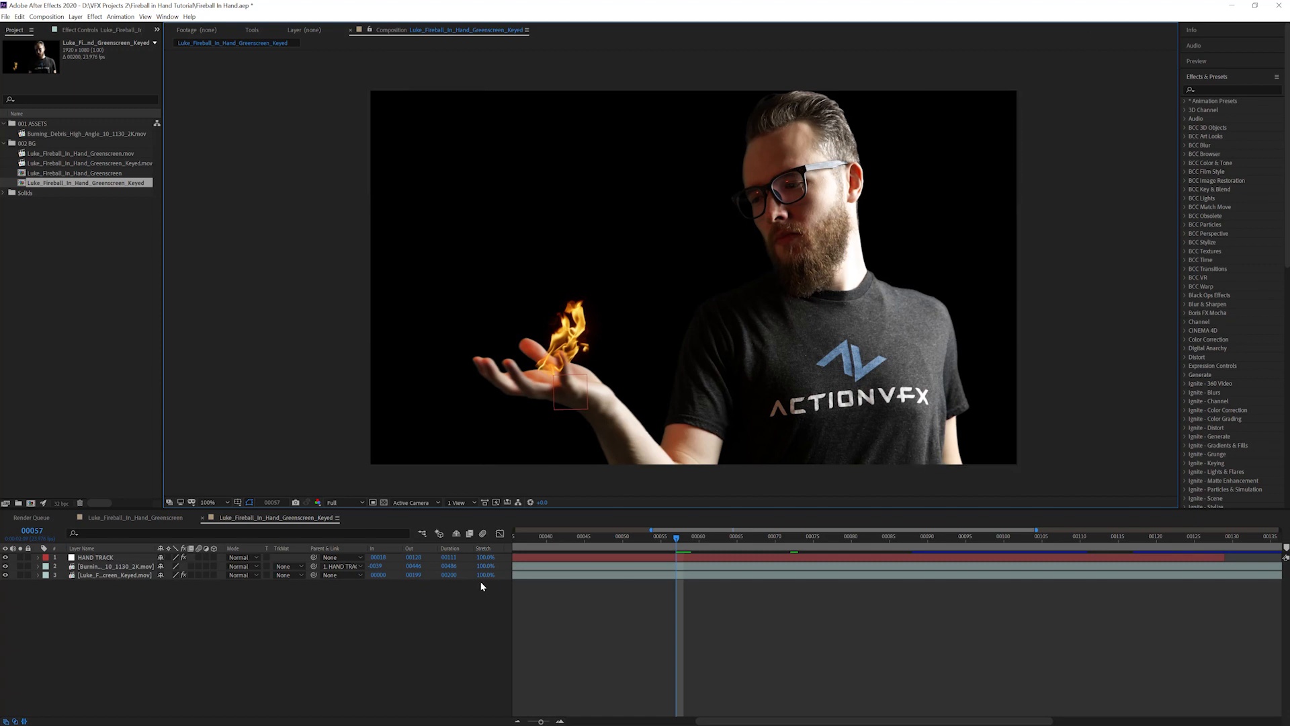
- Add layer markers to the burning debris clip at frame 54 and at three further points along the shot
click(328, 650)
key(minus)
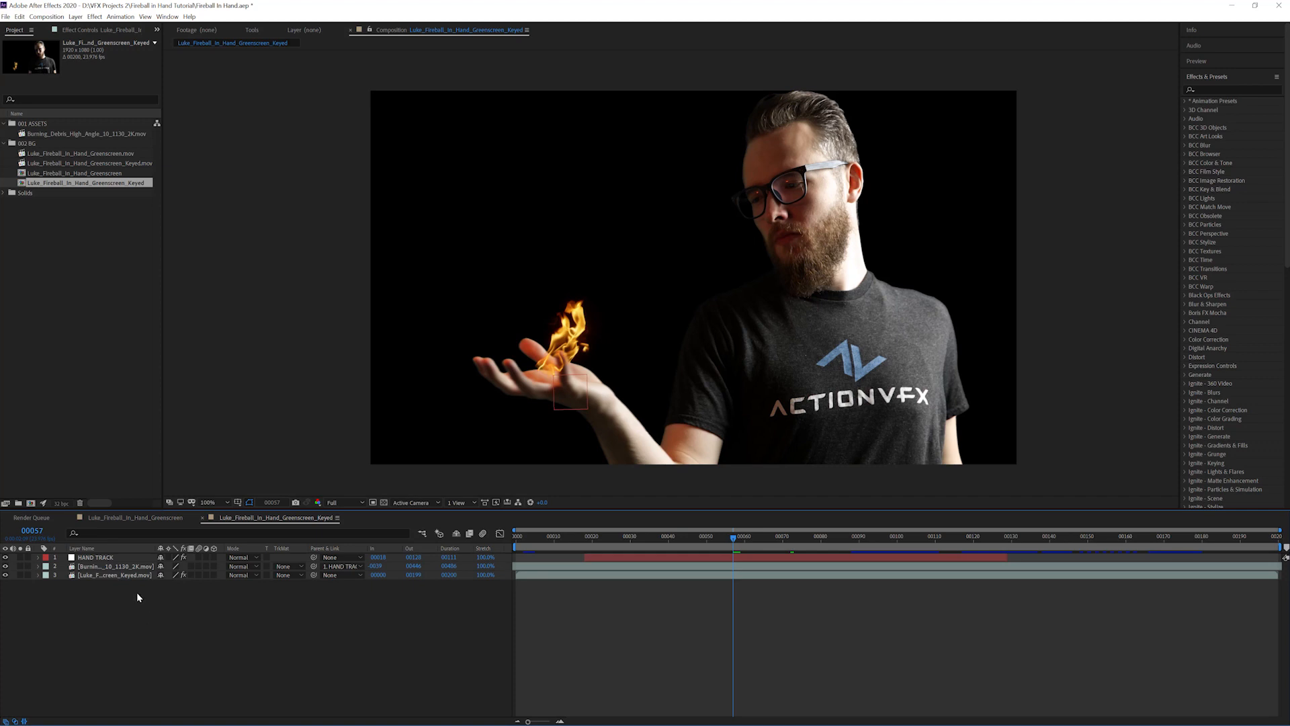
click(140, 566)
click(159, 627)
click(728, 538)
mouse_move(728, 541)
mouse_down()
mouse_move(755, 541)
mouse_move(627, 544)
mouse_move(723, 546)
mouse_up()
click(105, 568)
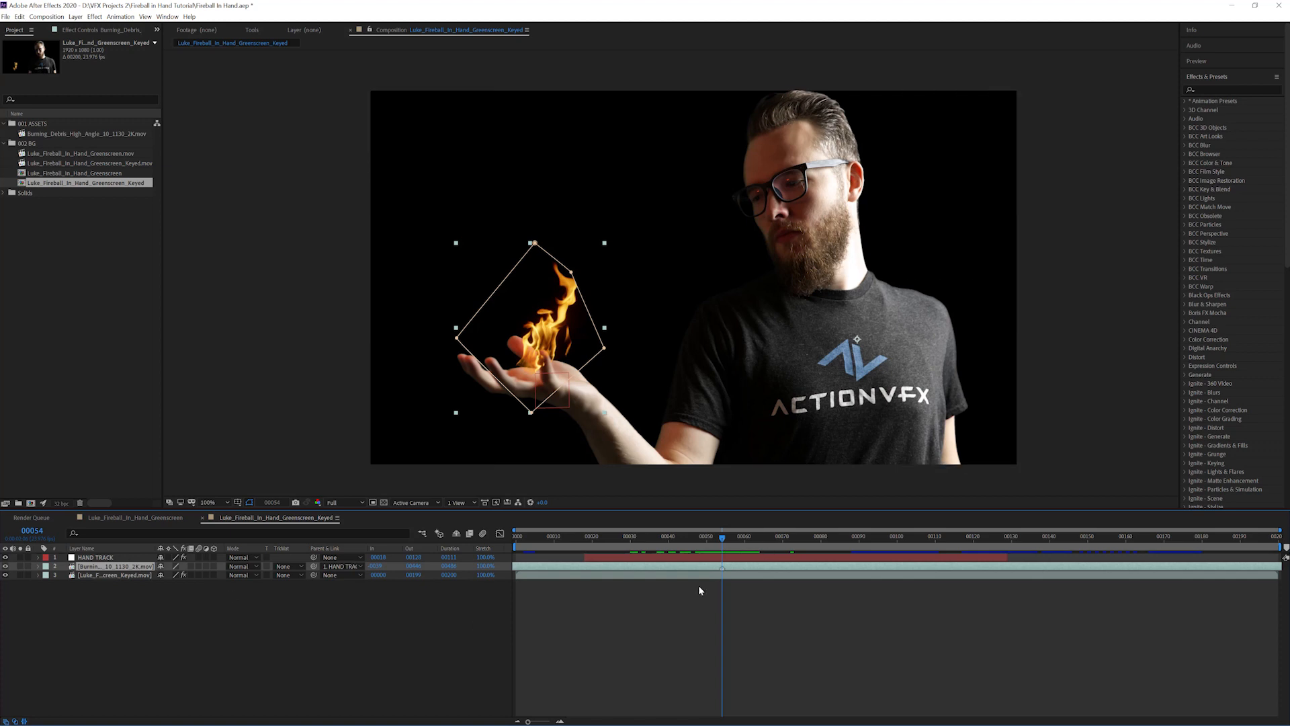
scroll(725, 577, up, 3)
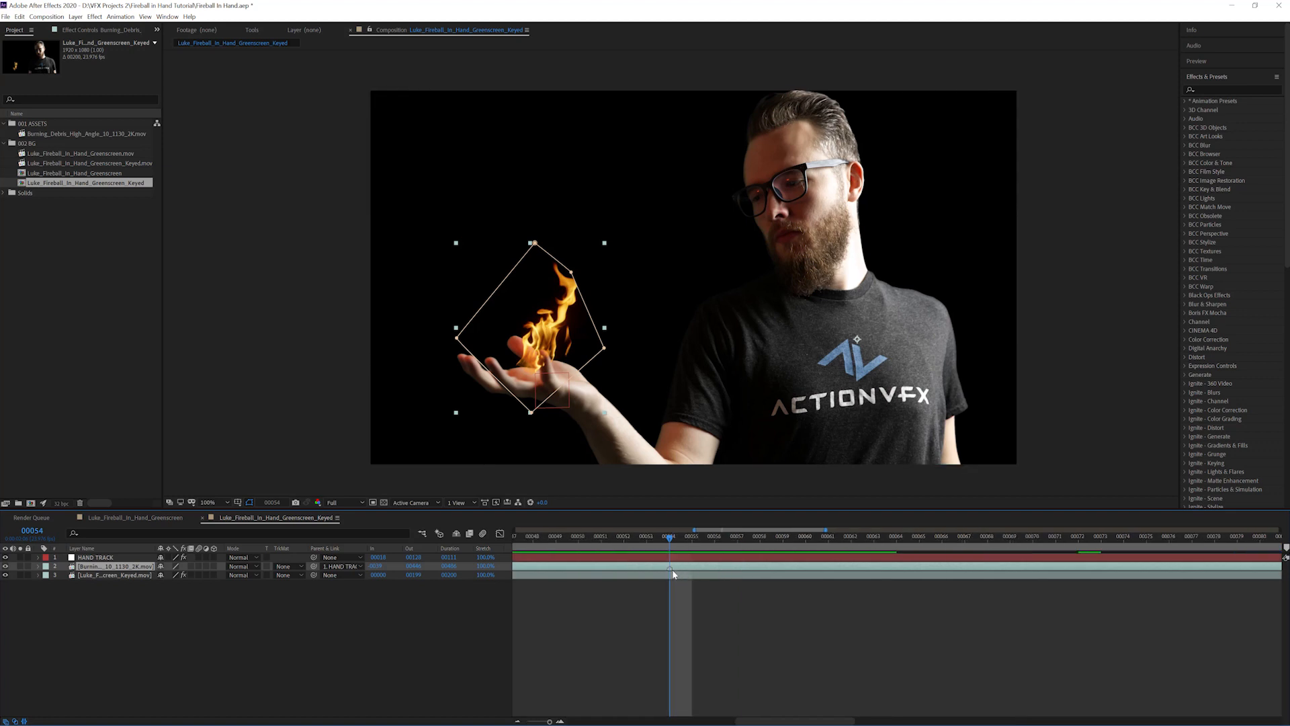
drag(671, 539, 722, 538)
scroll(665, 539, down, 3)
- Pre-compose the burning debris layer as "Fire Comp" with all attributes moved into it, and parent it to the HAND TRACK null
right_click(110, 569)
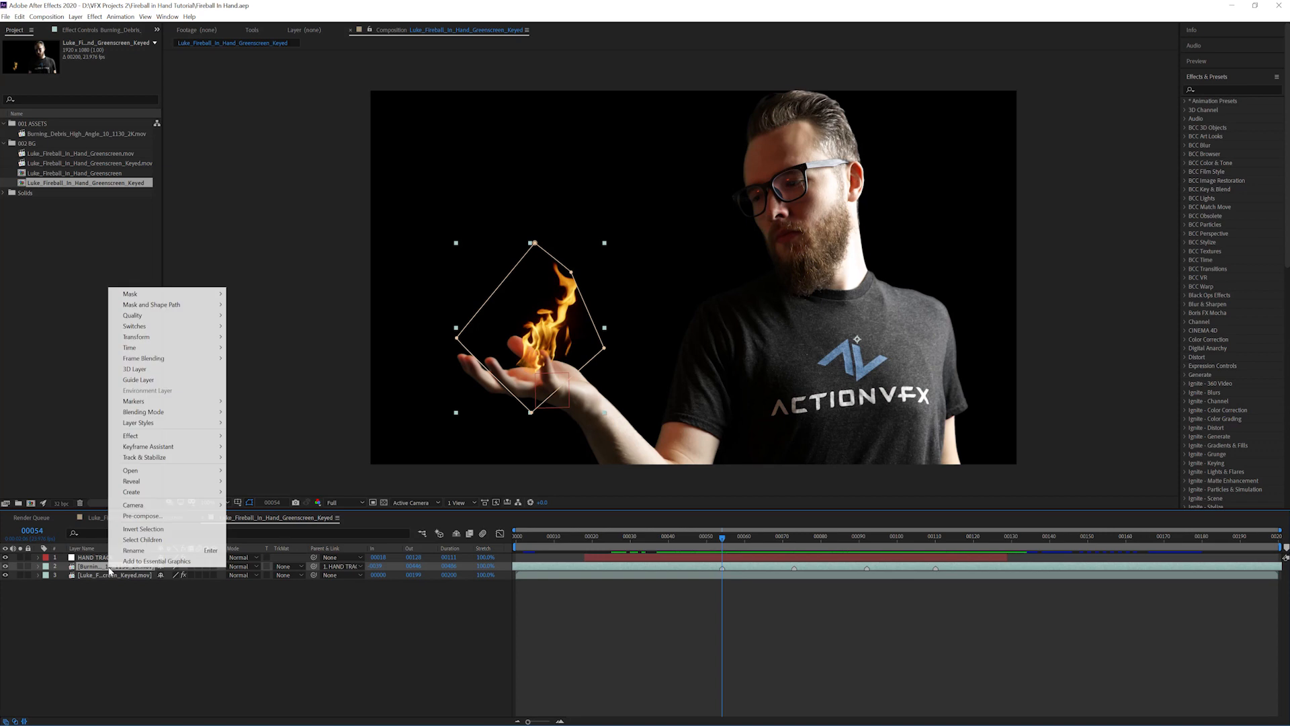
click(164, 523)
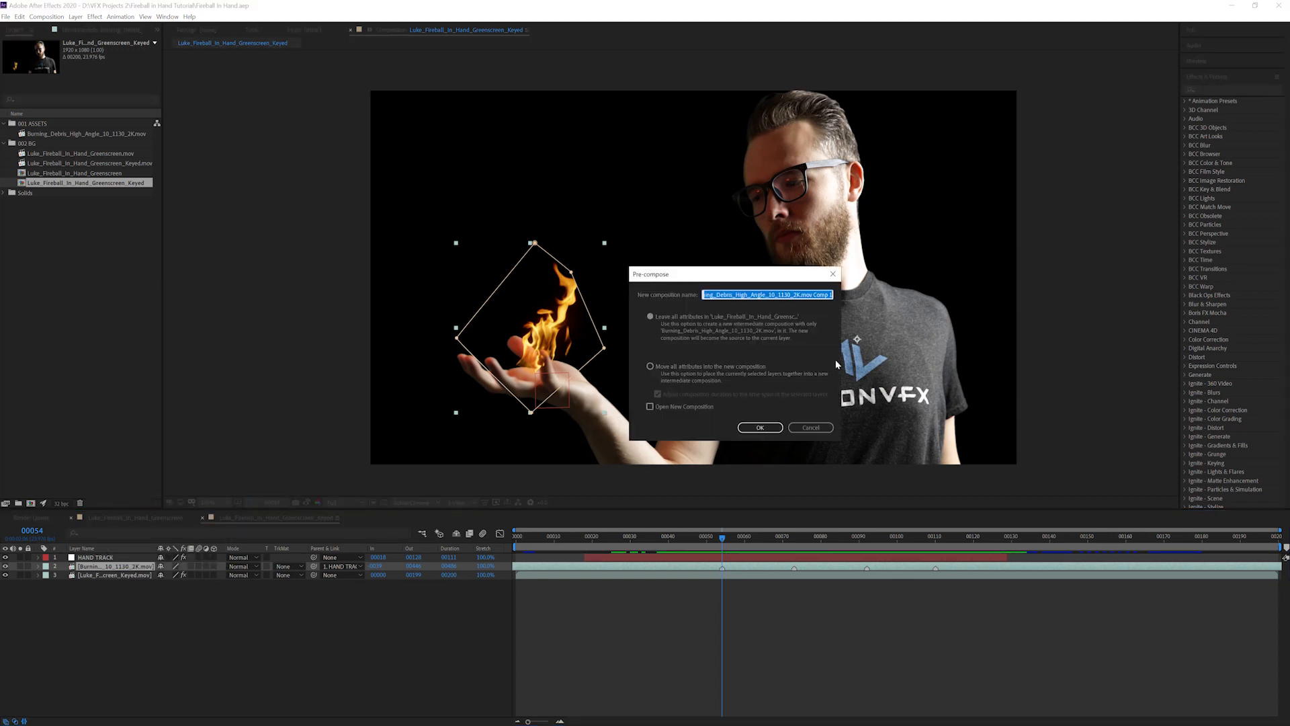
text(Fire Comp)
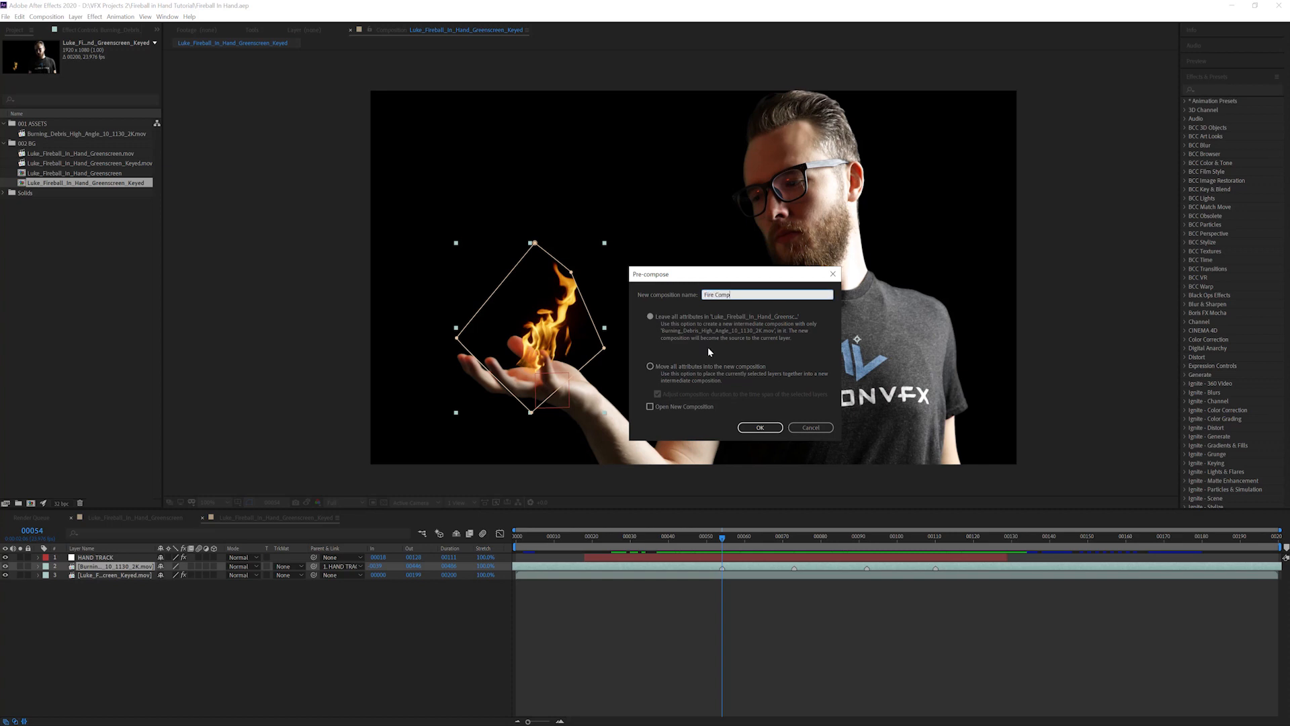
click(650, 367)
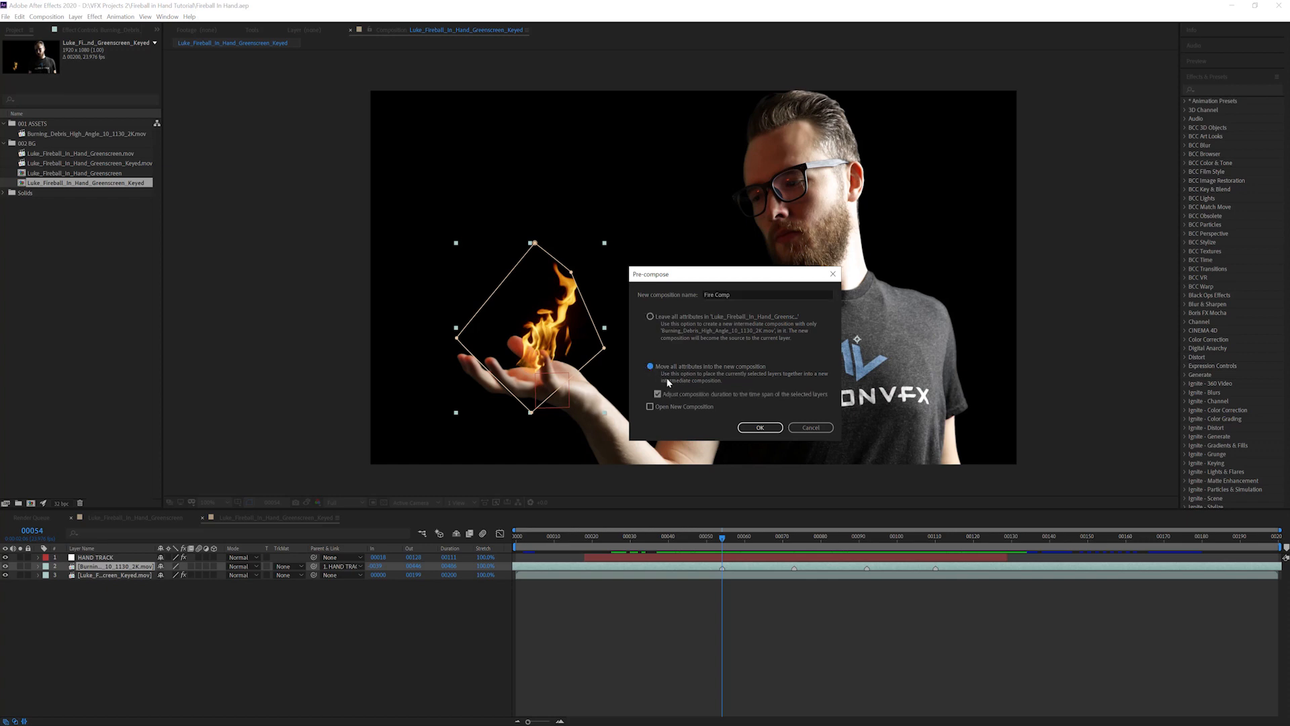
click(760, 428)
click(356, 567)
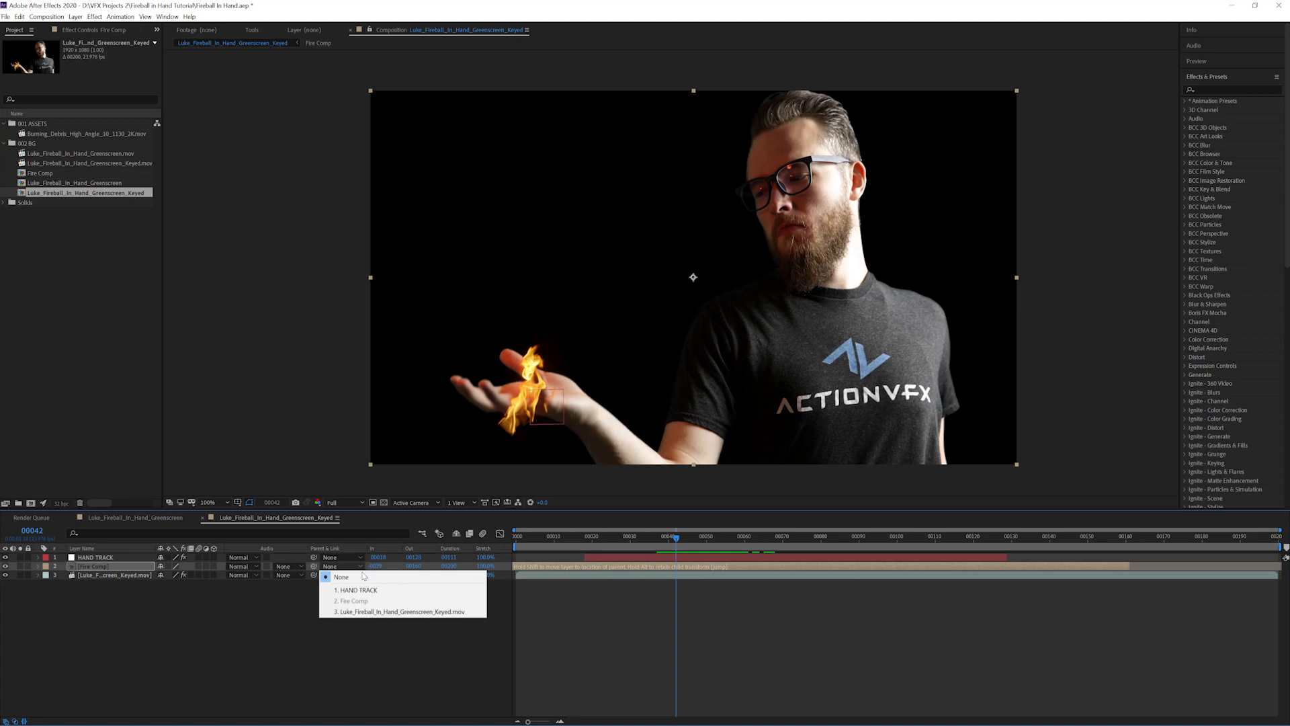
click(360, 590)
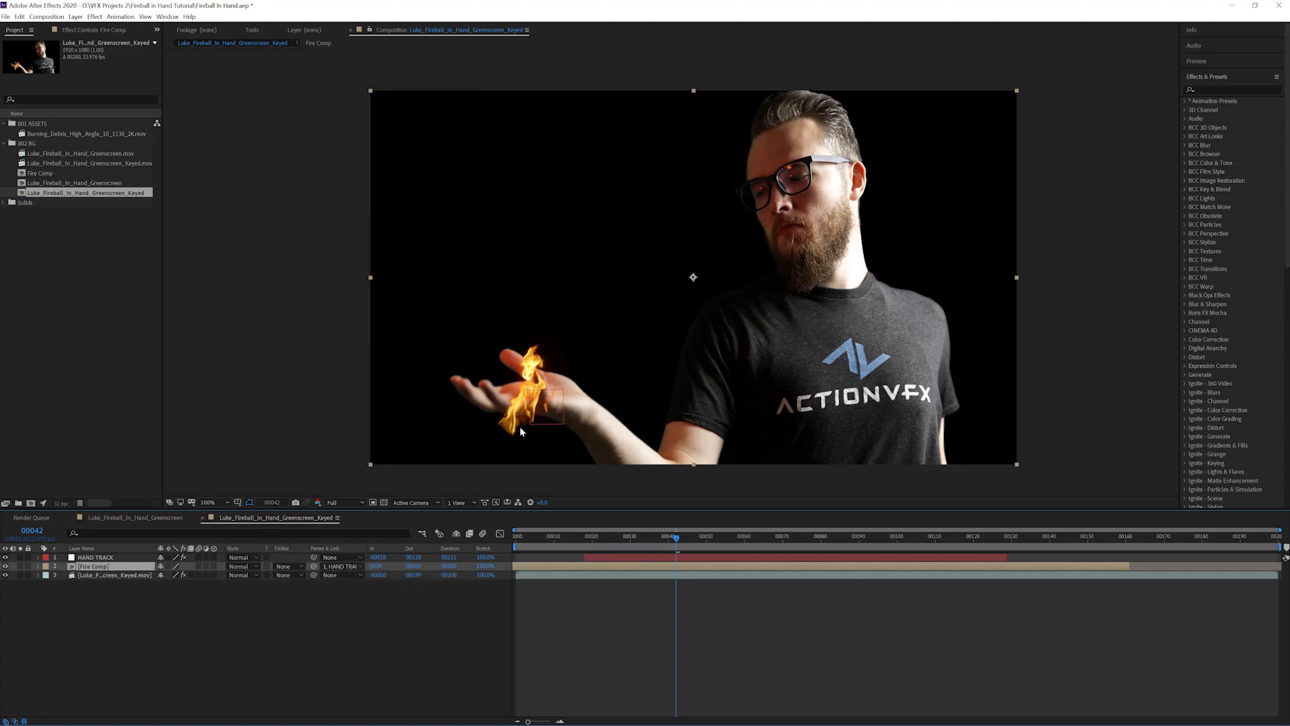
- Open Fire Comp and examine the masked flame over time up to the first layer marker
double_click(93, 567)
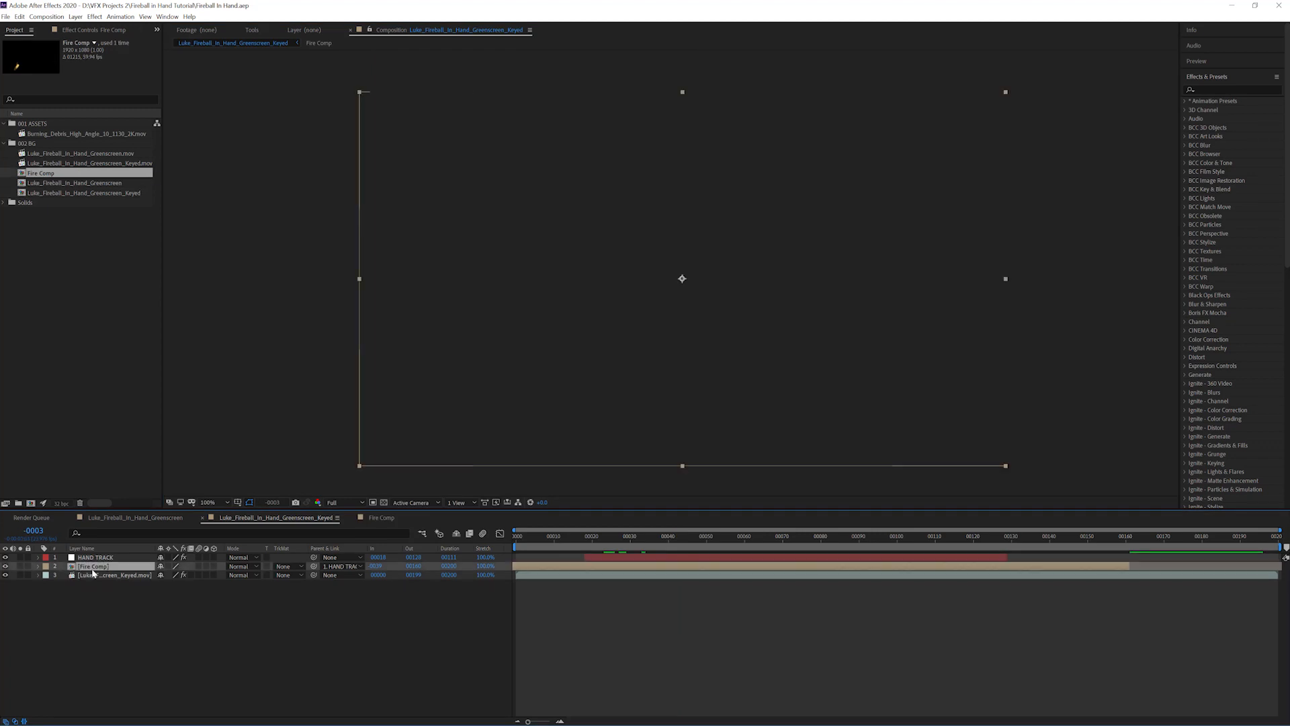
double_click(86, 569)
drag(613, 260, 639, 283)
scroll(624, 277, up, 1)
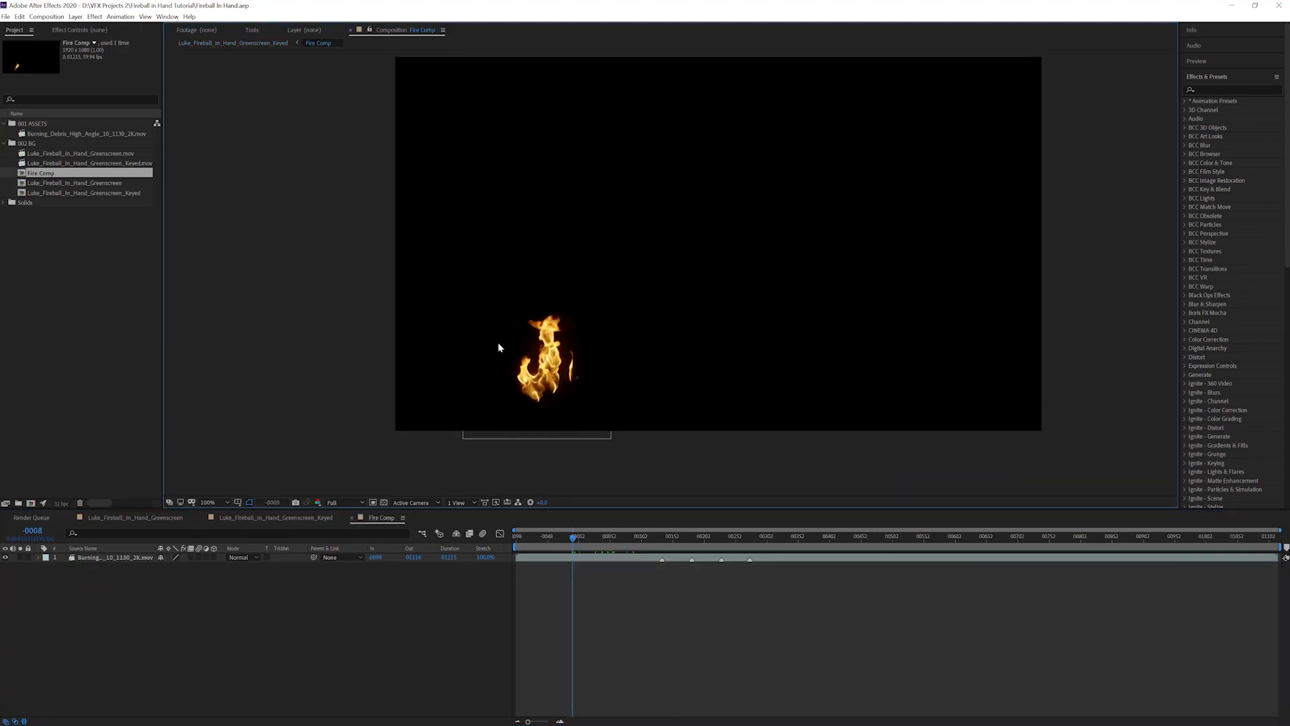
click(86, 558)
drag(747, 286, 741, 304)
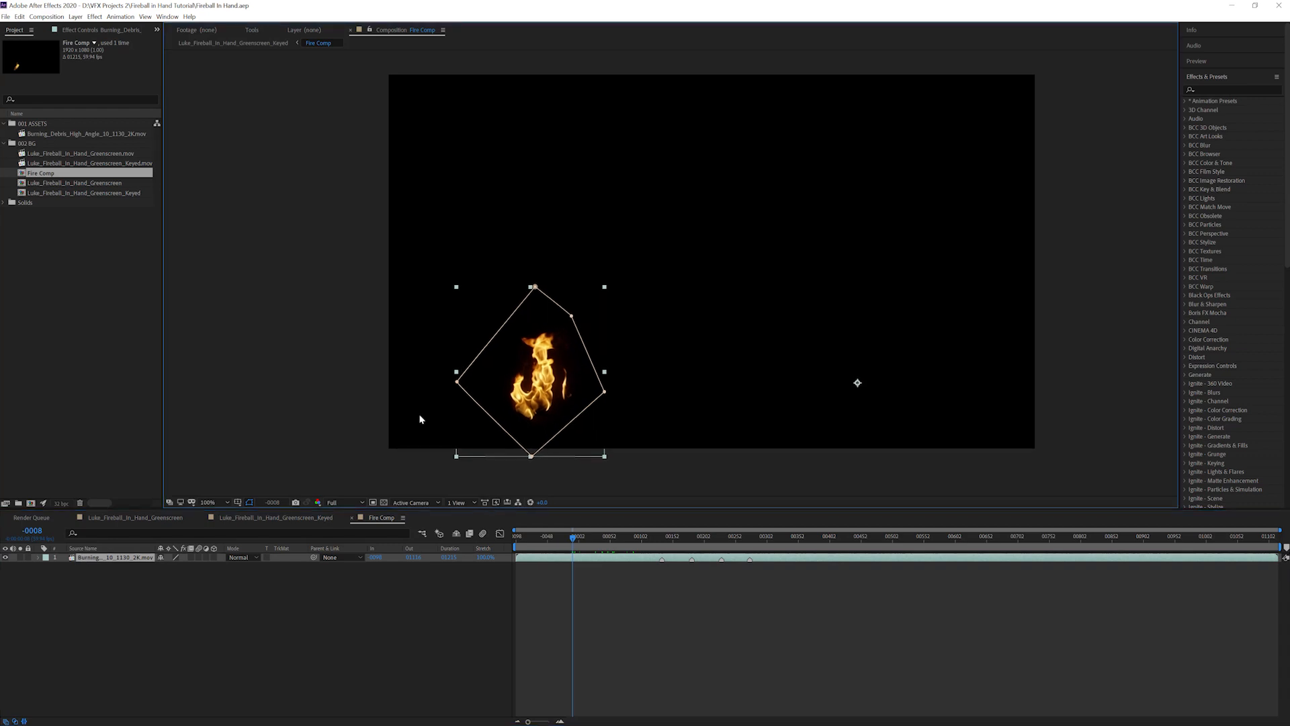
key(space)
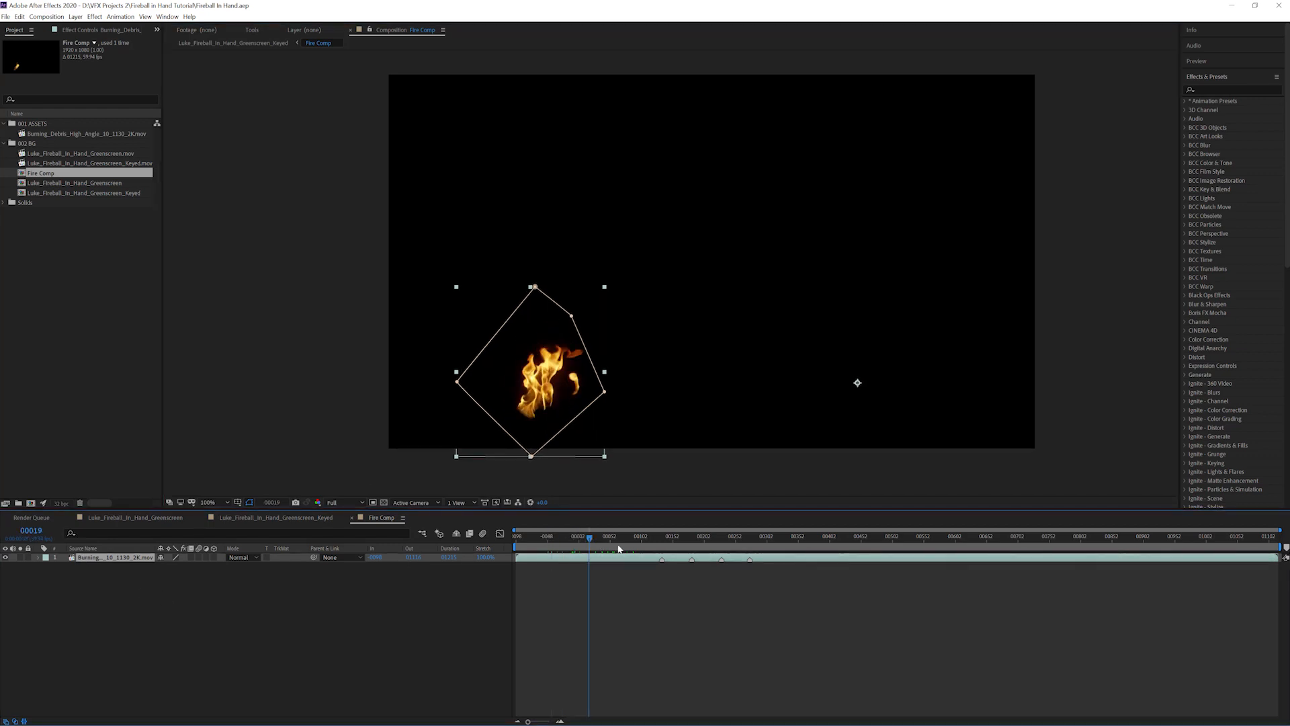
click(171, 603)
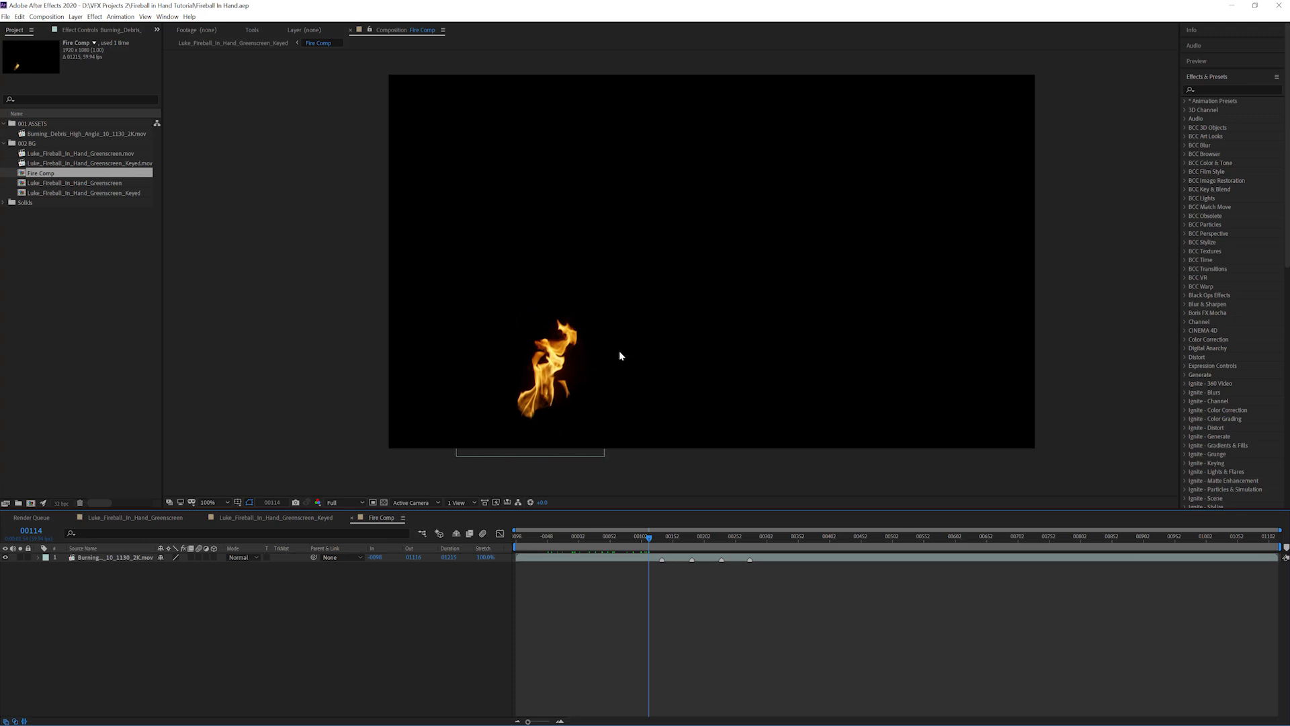
mouse_move(648, 537)
mouse_down()
mouse_move(576, 537)
mouse_move(699, 521)
mouse_move(660, 534)
mouse_up()
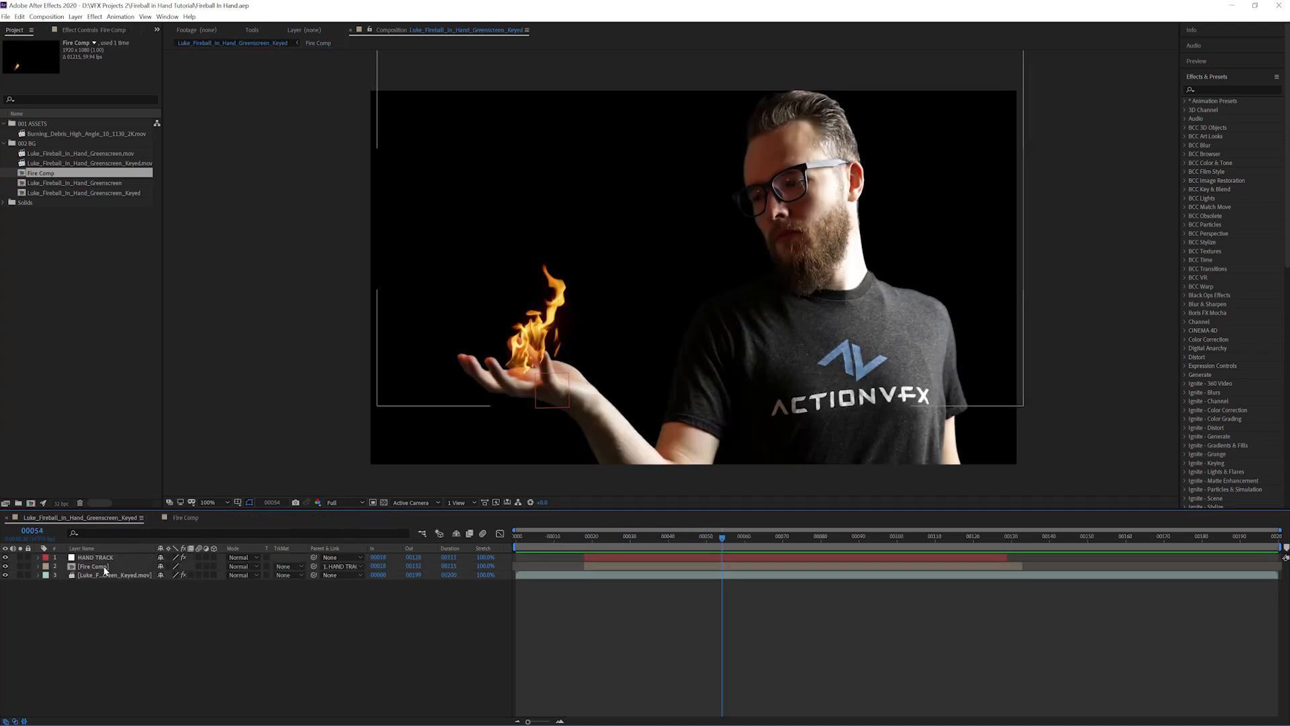
- Reopen Fire Comp from the keyed composition and inspect the marker positions on the burning debris layer
double_click(104, 568)
click(126, 557)
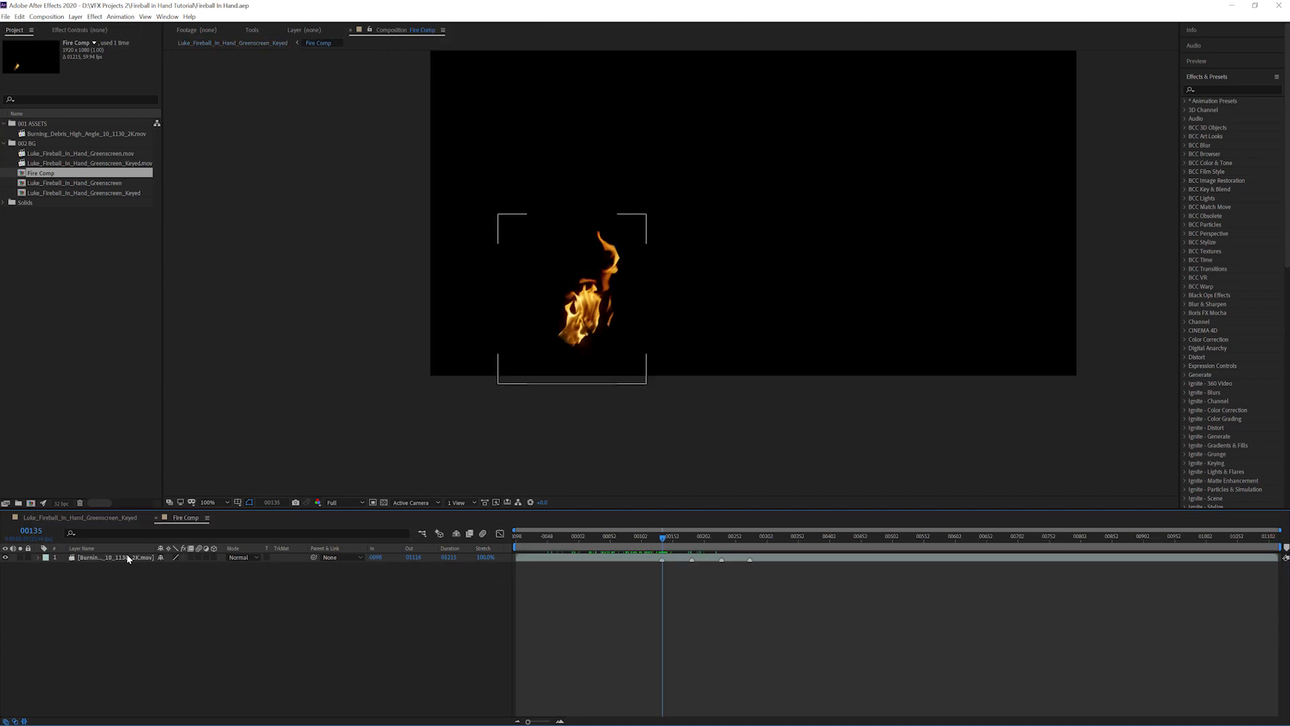
click(283, 609)
key(=)
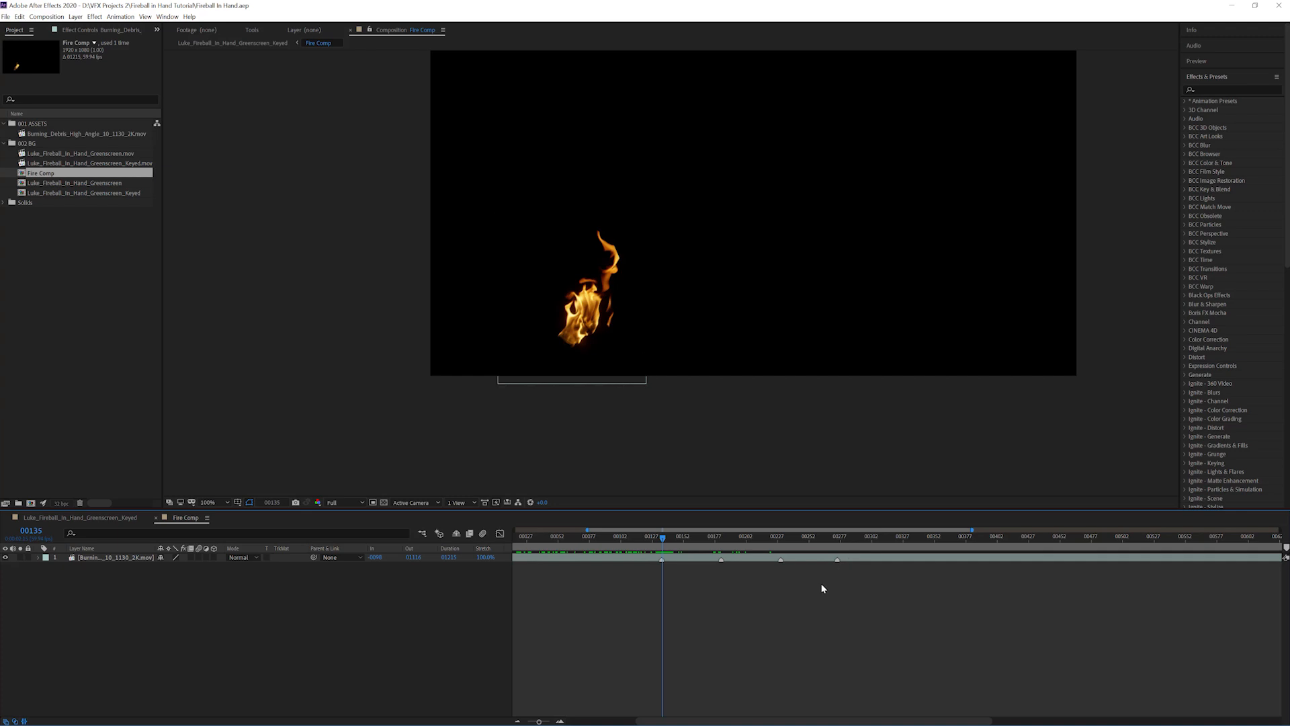
key(minus)
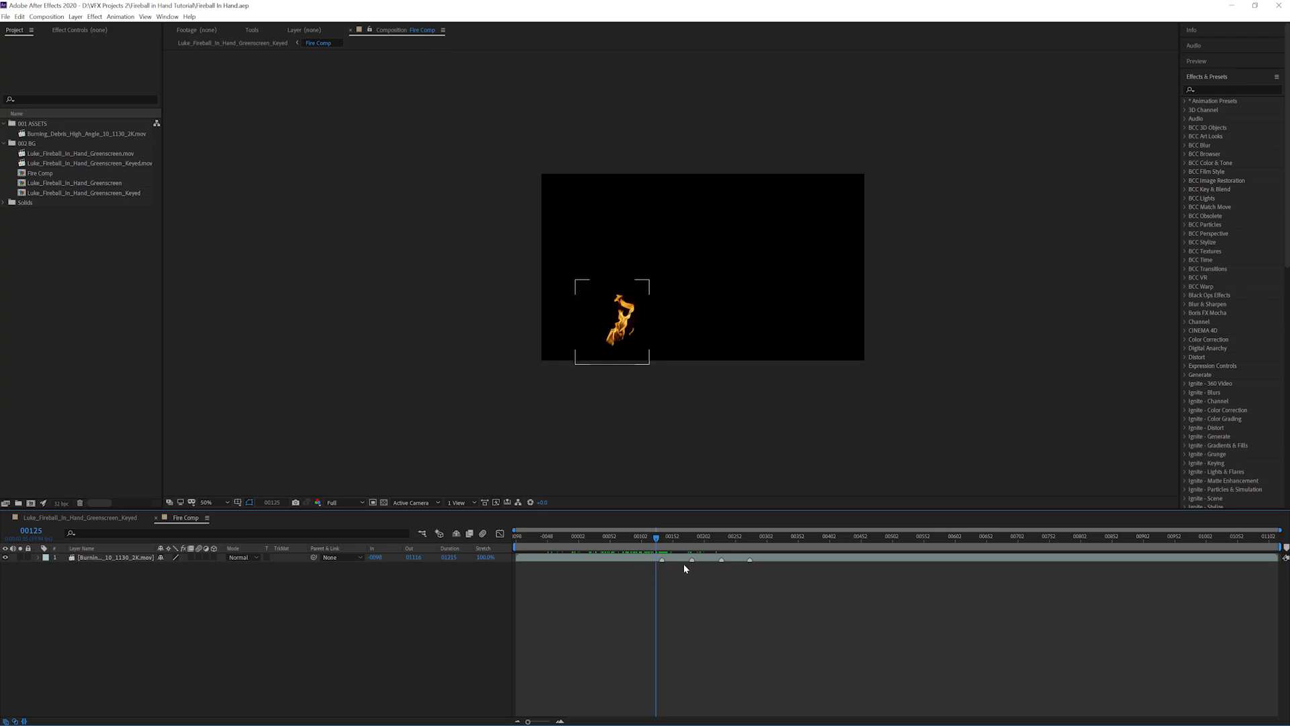
- Lock the keyed composition's viewer, open Fire Comp in a second locked viewer and dock the two side by side
click(90, 521)
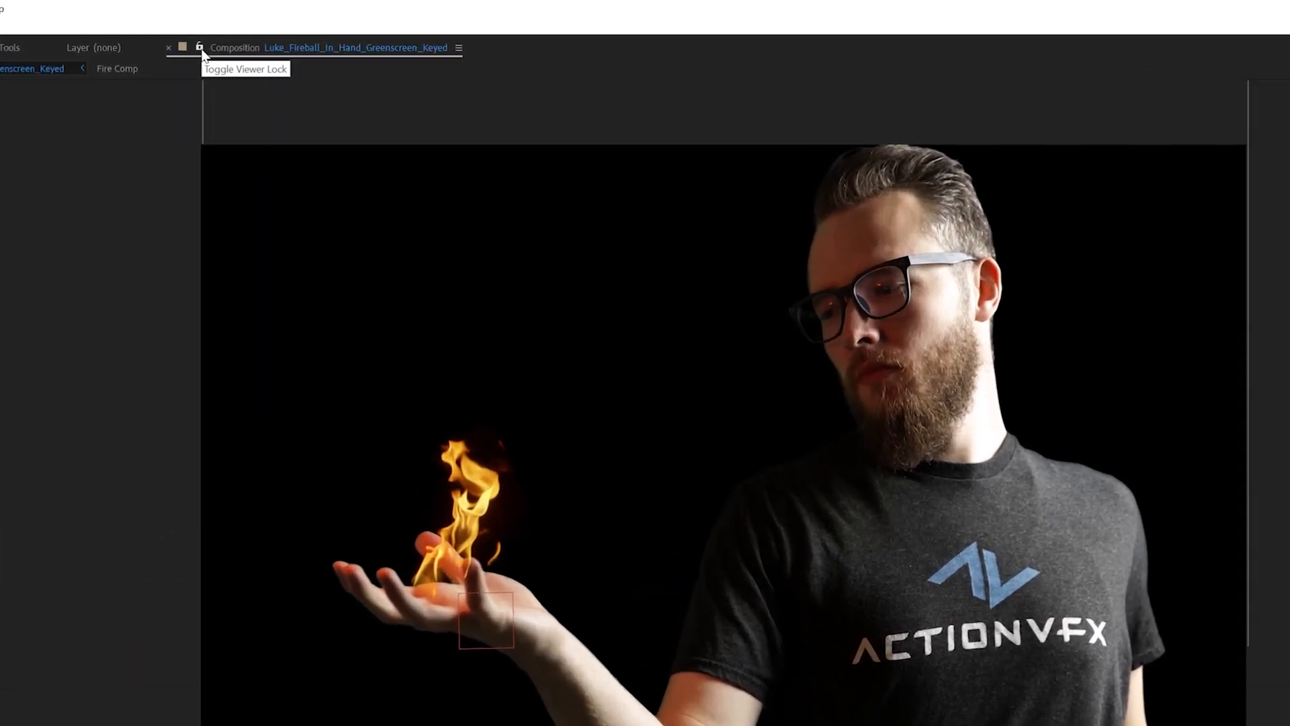
click(199, 47)
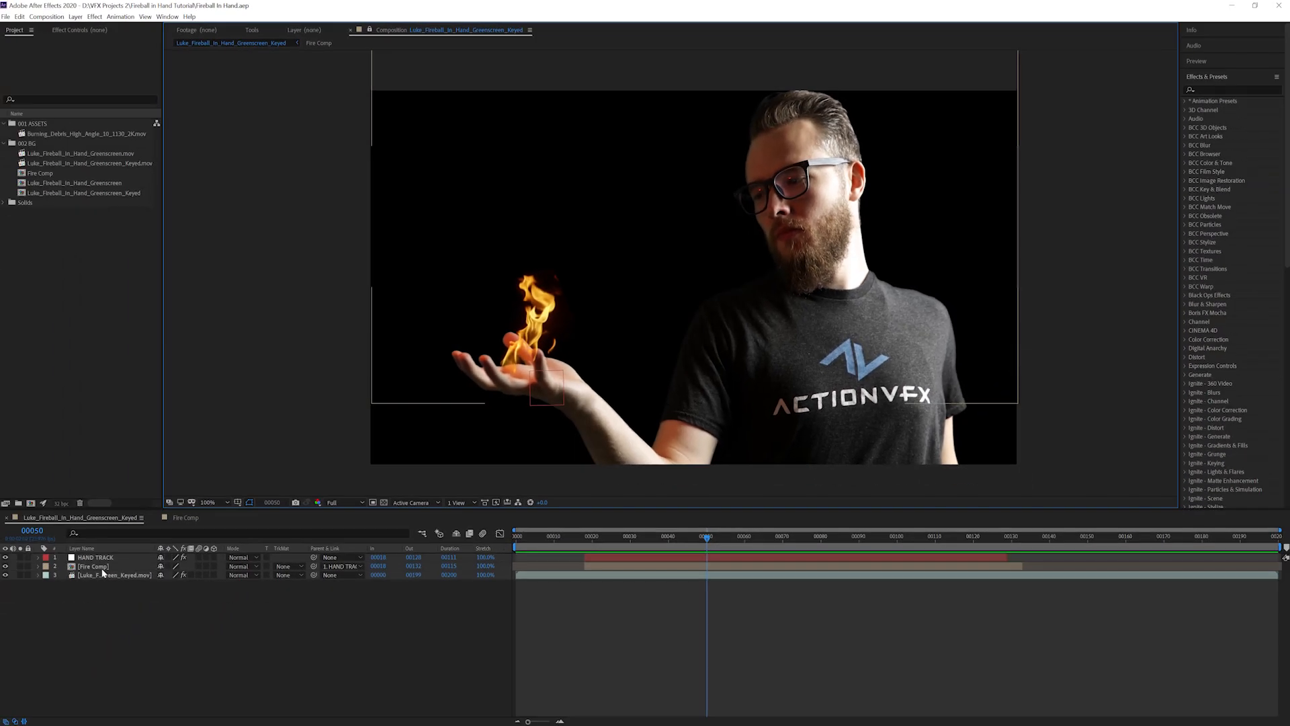
double_click(108, 566)
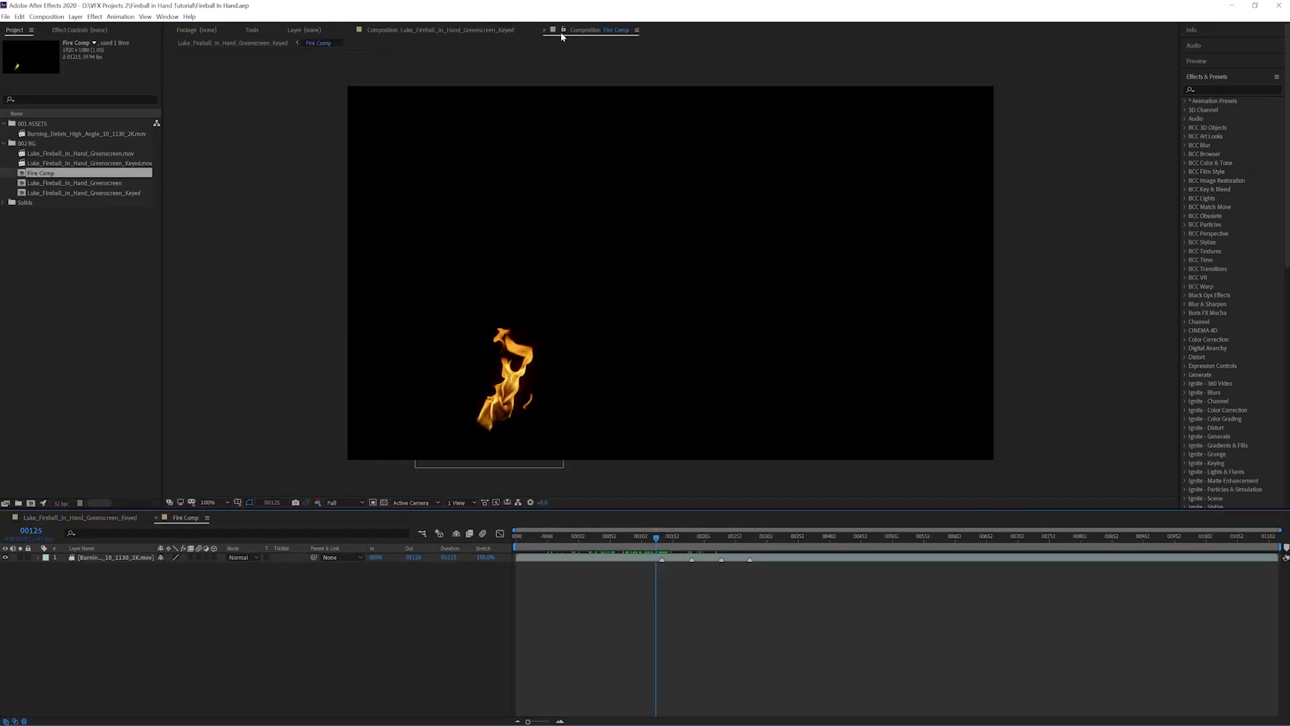
click(563, 31)
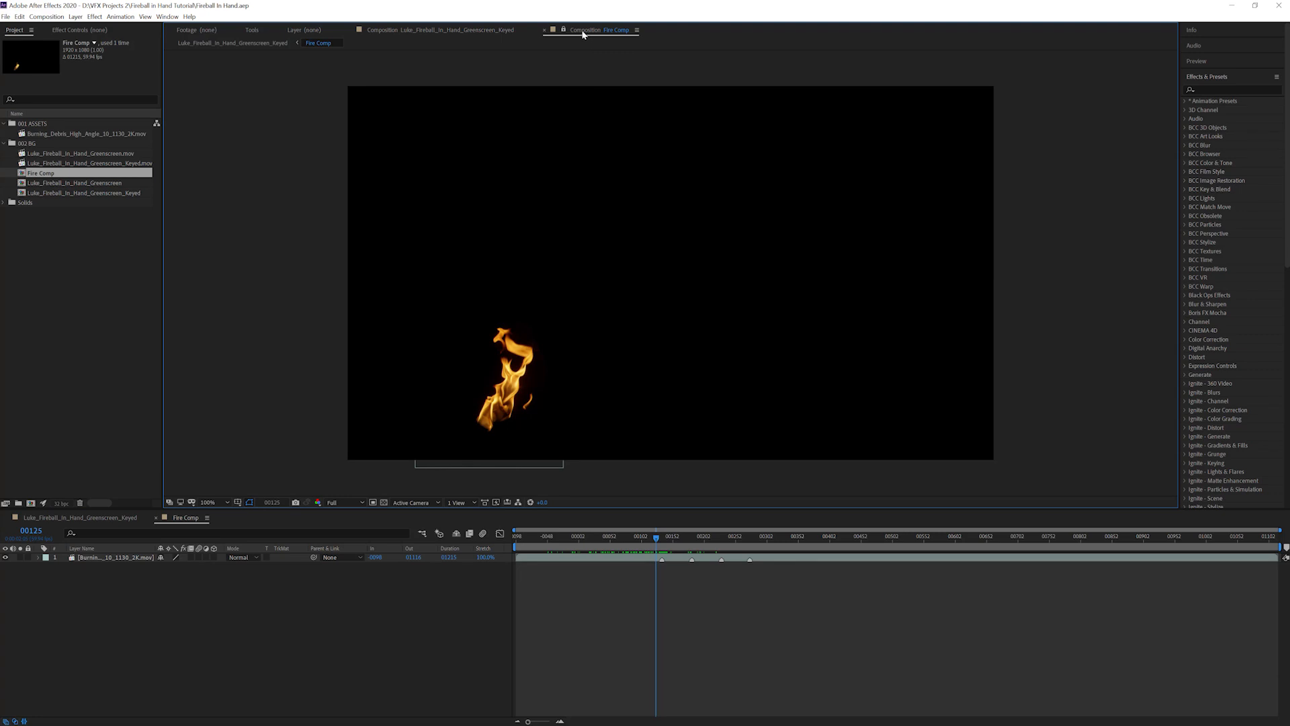
drag(583, 34, 1168, 123)
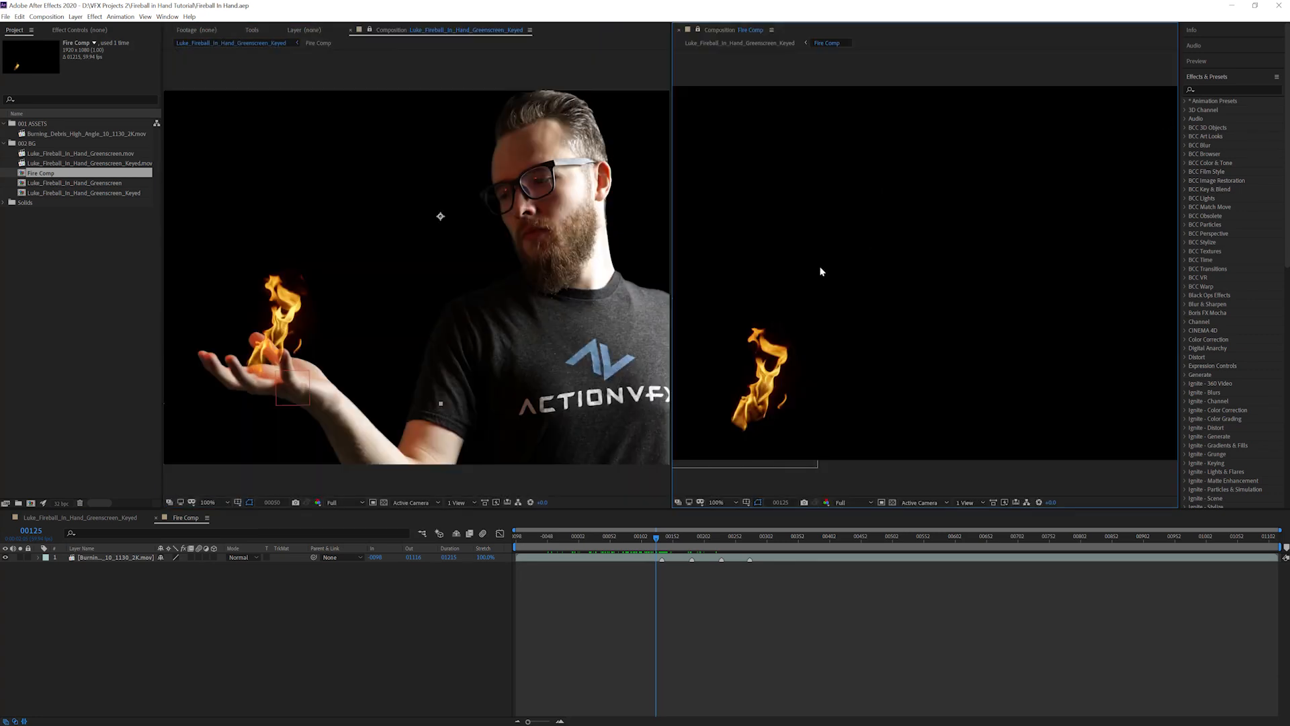
- Reduce both composition viewers to 50% magnification and center each frame in its viewer
scroll(878, 296, down, 1)
drag(901, 282, 939, 263)
scroll(917, 270, up, 1)
scroll(941, 272, down, 1)
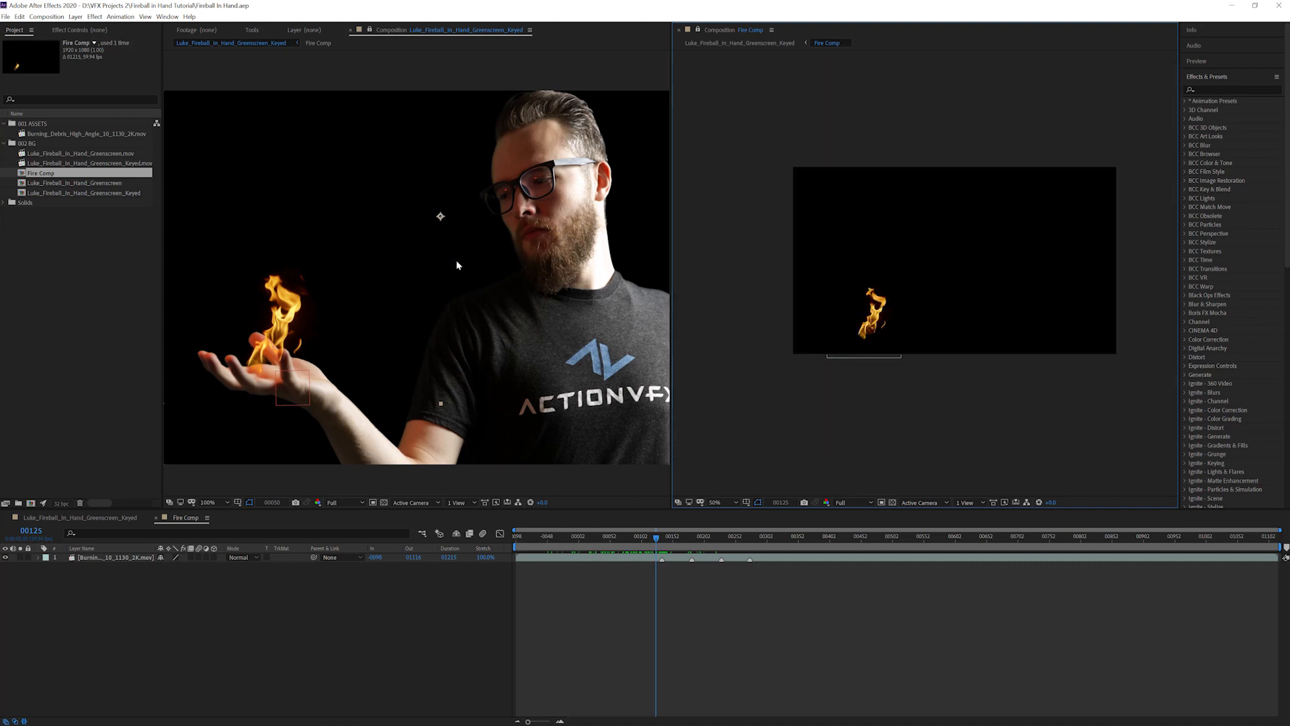
scroll(457, 265, down, 1)
drag(457, 265, 461, 248)
click(277, 640)
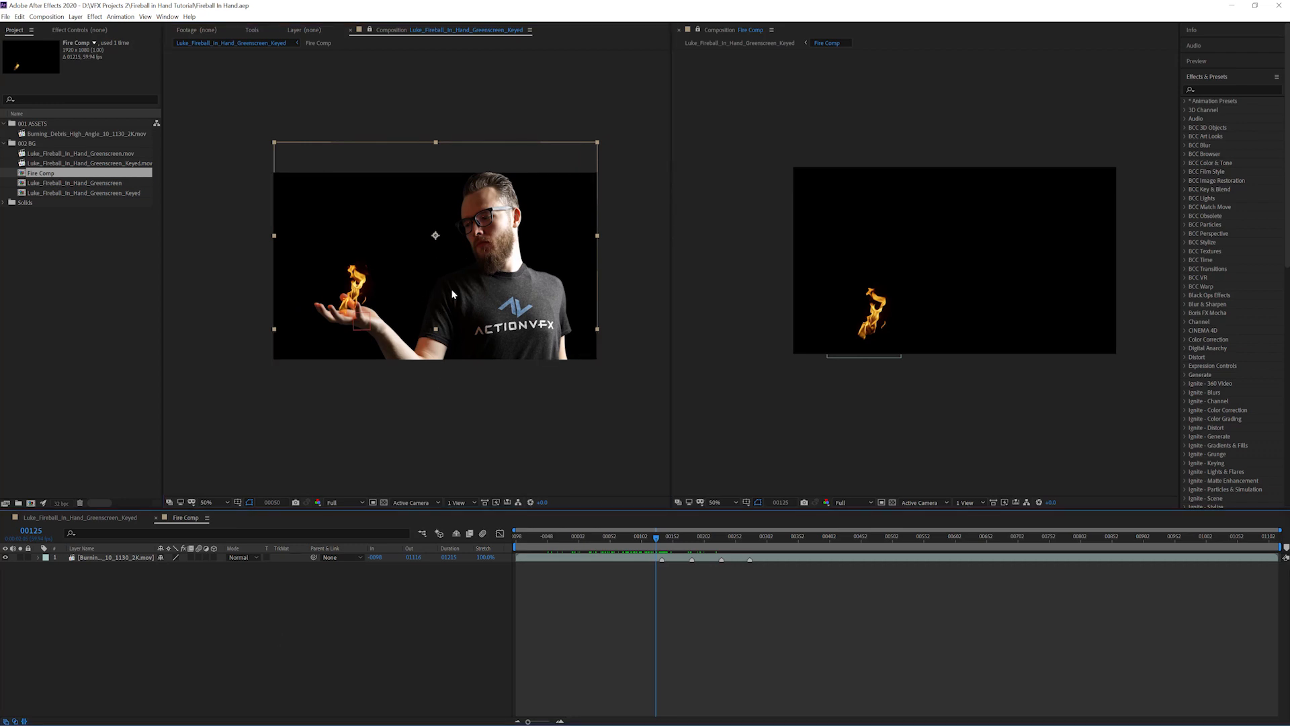
- Move the burning debris layer's anchor point to the base of the flame and reposition the flame over the palm
click(874, 316)
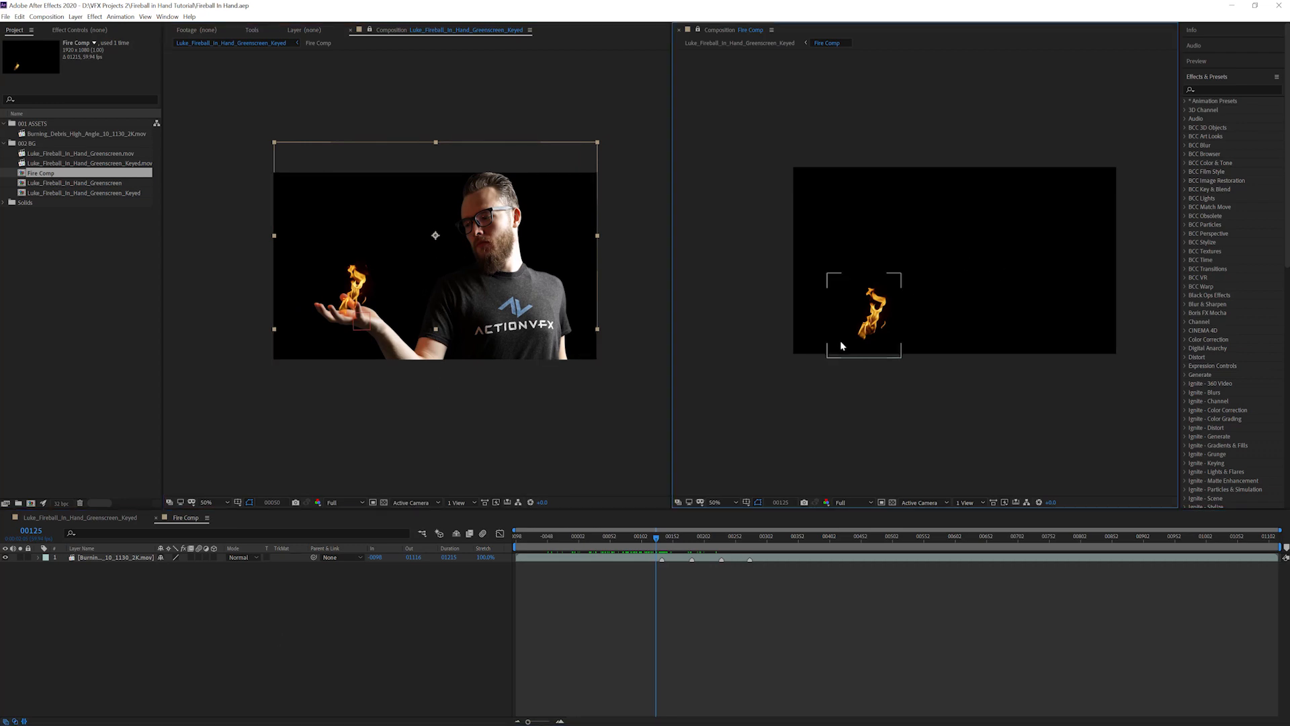
click(875, 304)
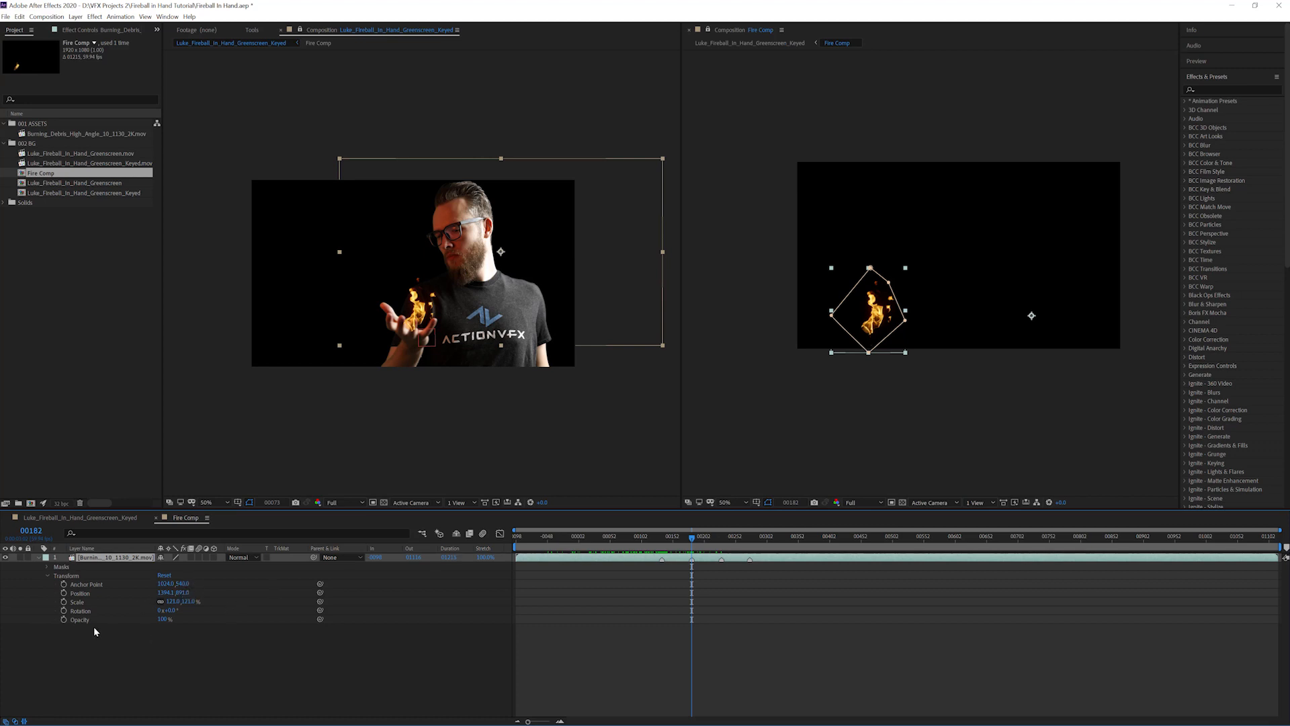
mouse_move(169, 610)
mouse_down()
mouse_move(215, 610)
mouse_move(180, 608)
mouse_up()
drag(183, 607, 232, 581)
click(87, 586)
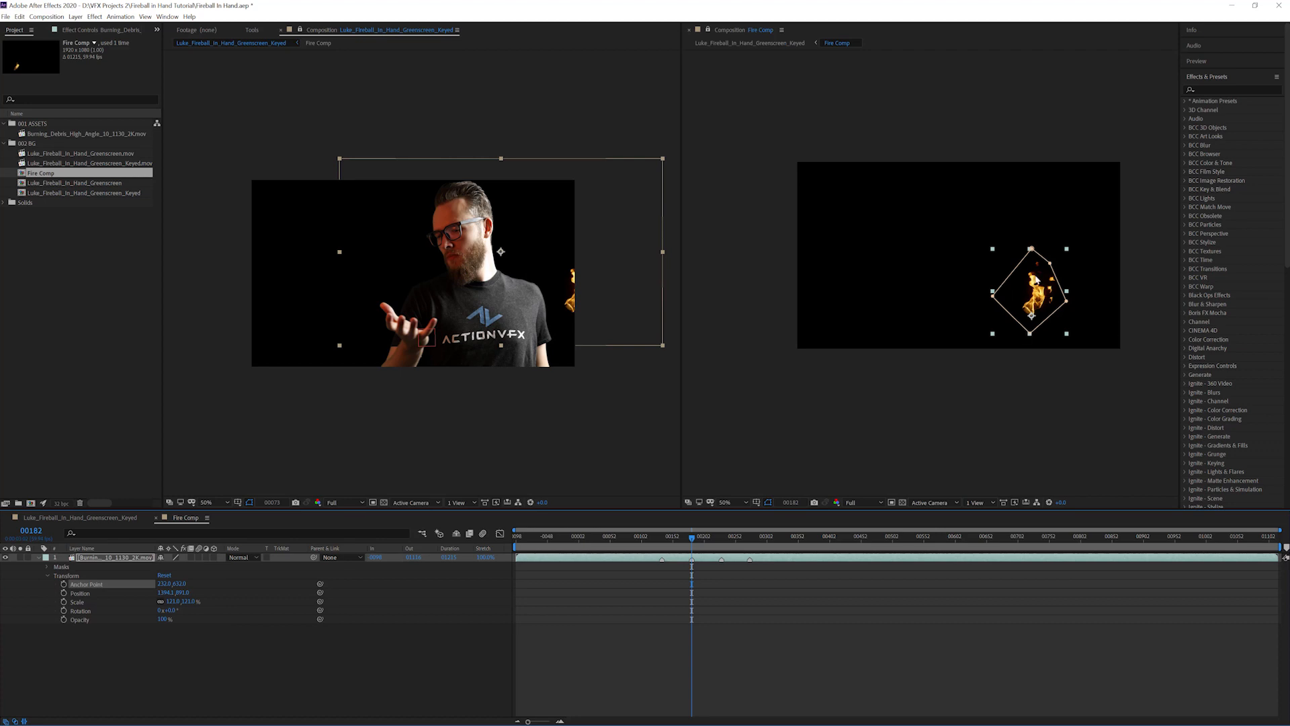
drag(1042, 291, 883, 296)
- Rotate the burning debris layer to -11° and set its first rotation keyframe at the first layer marker
drag(170, 611, 159, 610)
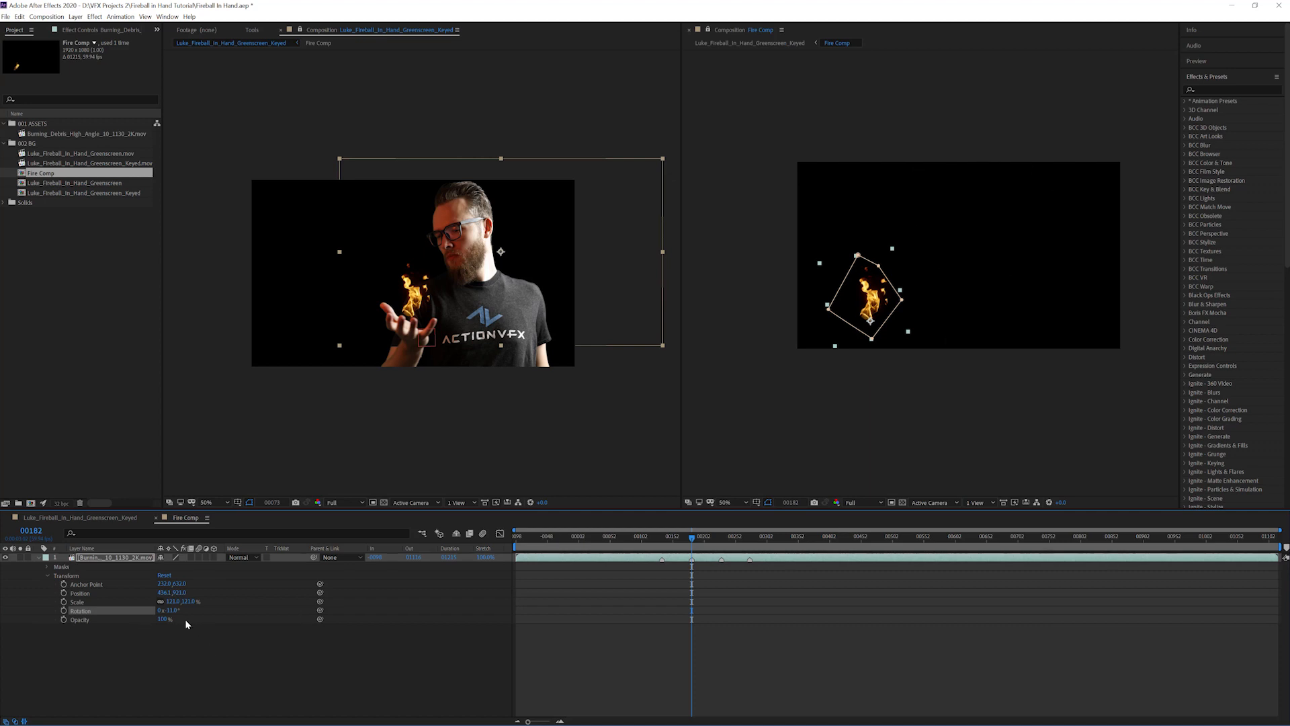
drag(173, 611, 167, 611)
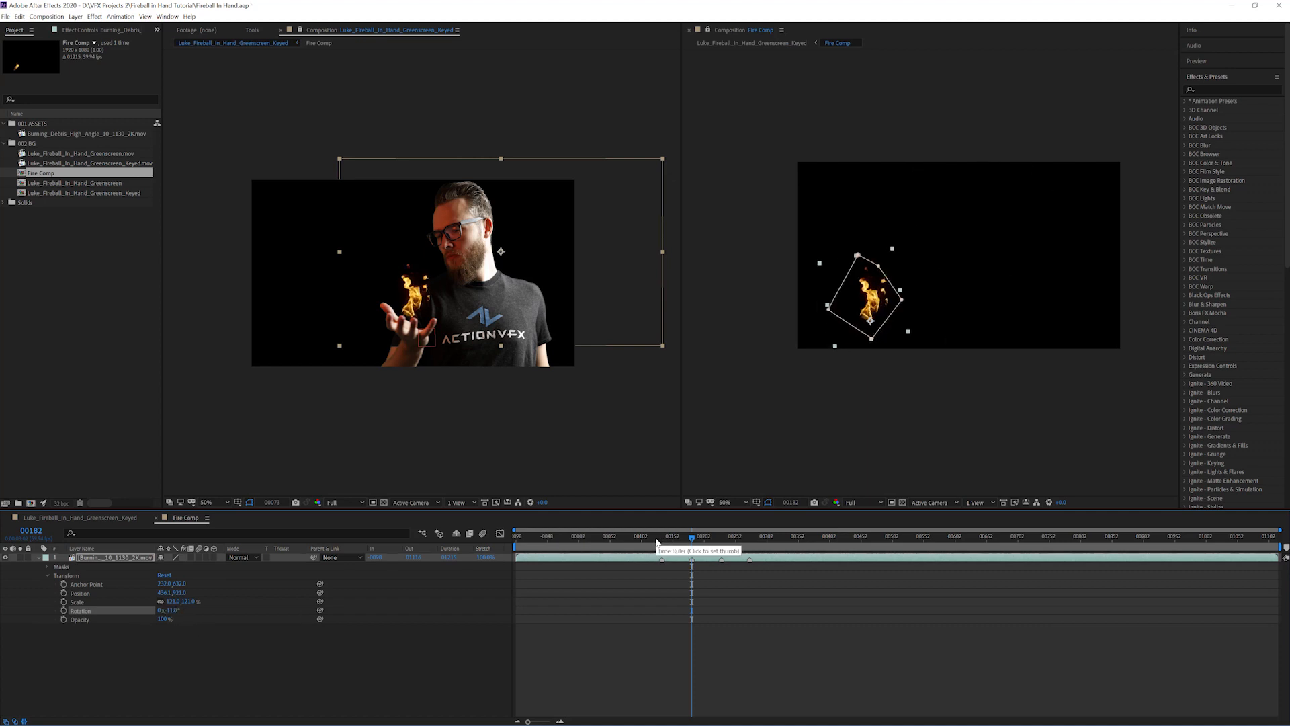
drag(669, 538, 660, 537)
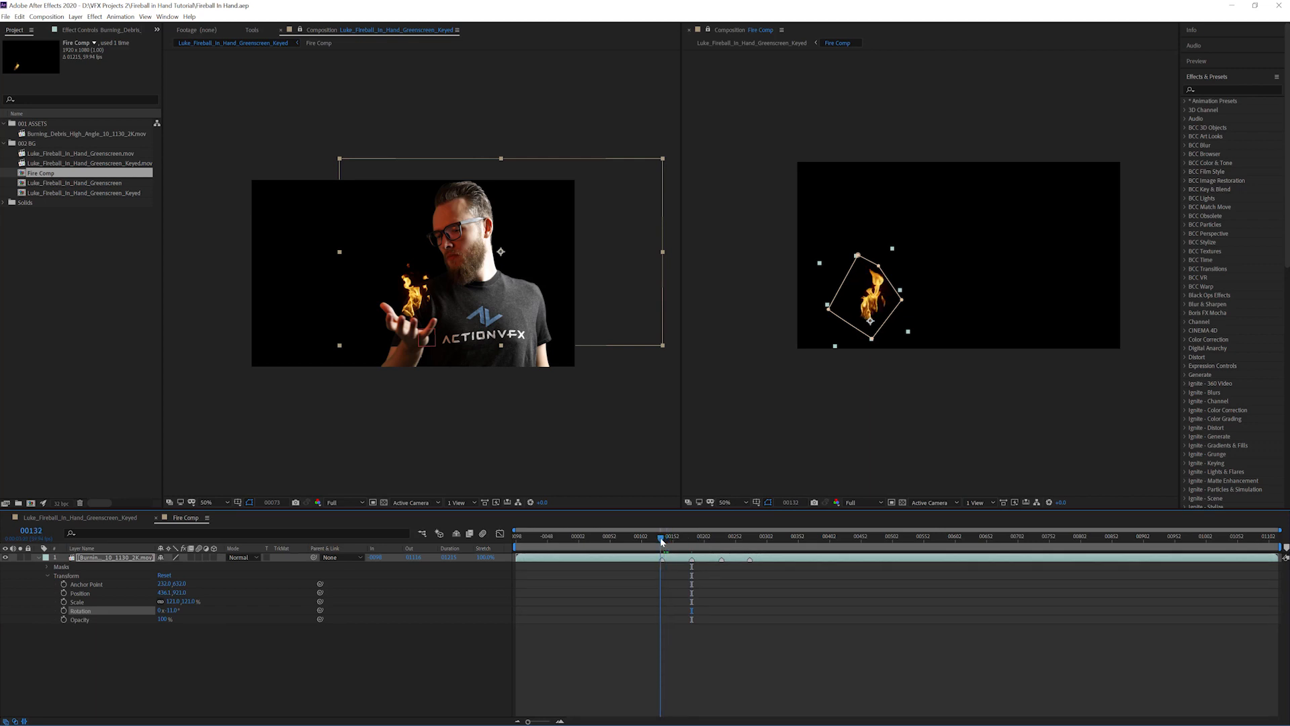
click(665, 561)
key(equal)
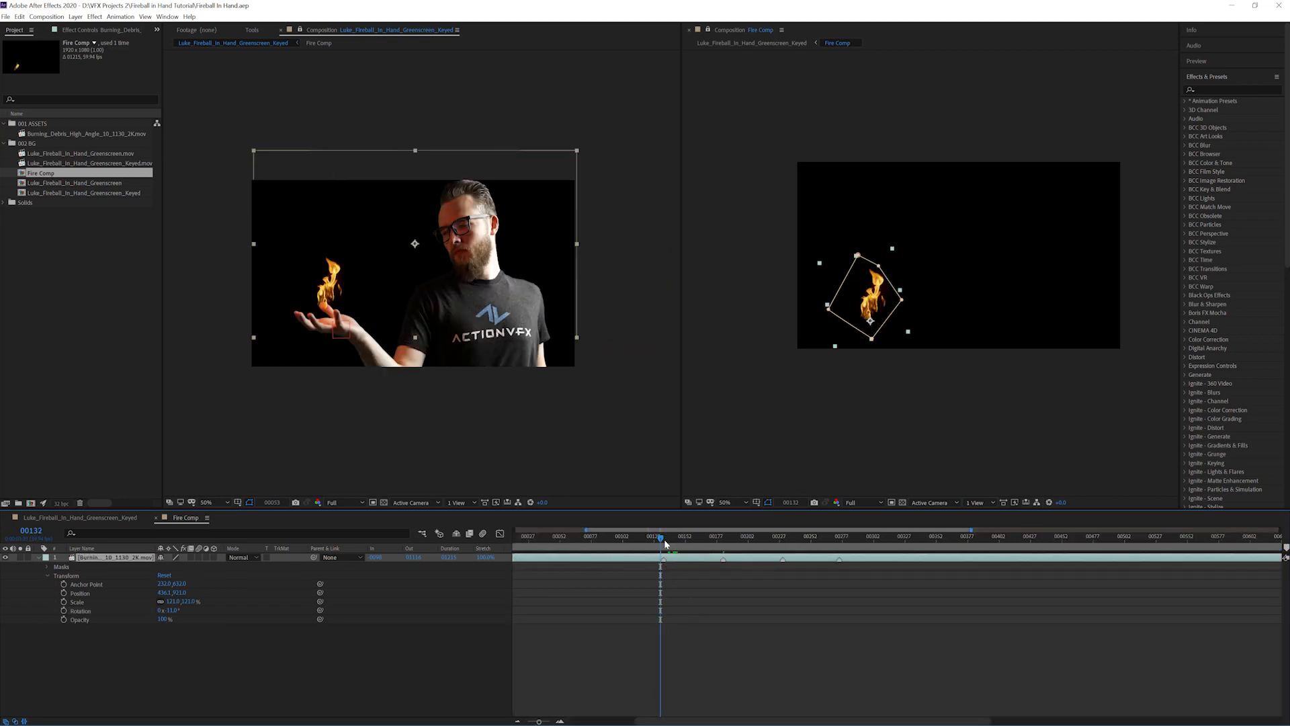
click(664, 539)
click(63, 611)
- Keyframe the burning debris layer's rotation at -44° on the second marker, frame 182
key(Page_Down)
key(Page_Down)
key(Page_Down)
key(Page_Down)
key(Page_Down)
drag(669, 540, 723, 540)
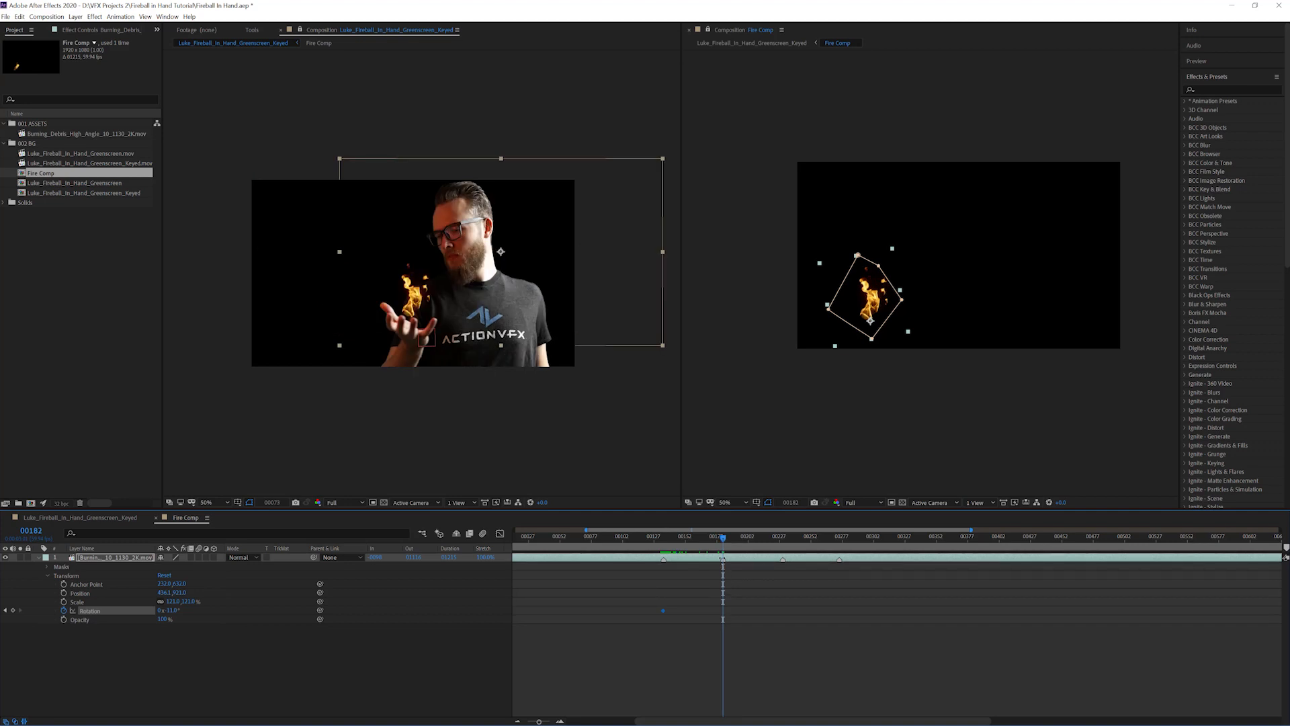
mouse_move(170, 610)
mouse_down()
mouse_move(182, 609)
mouse_move(153, 610)
mouse_up()
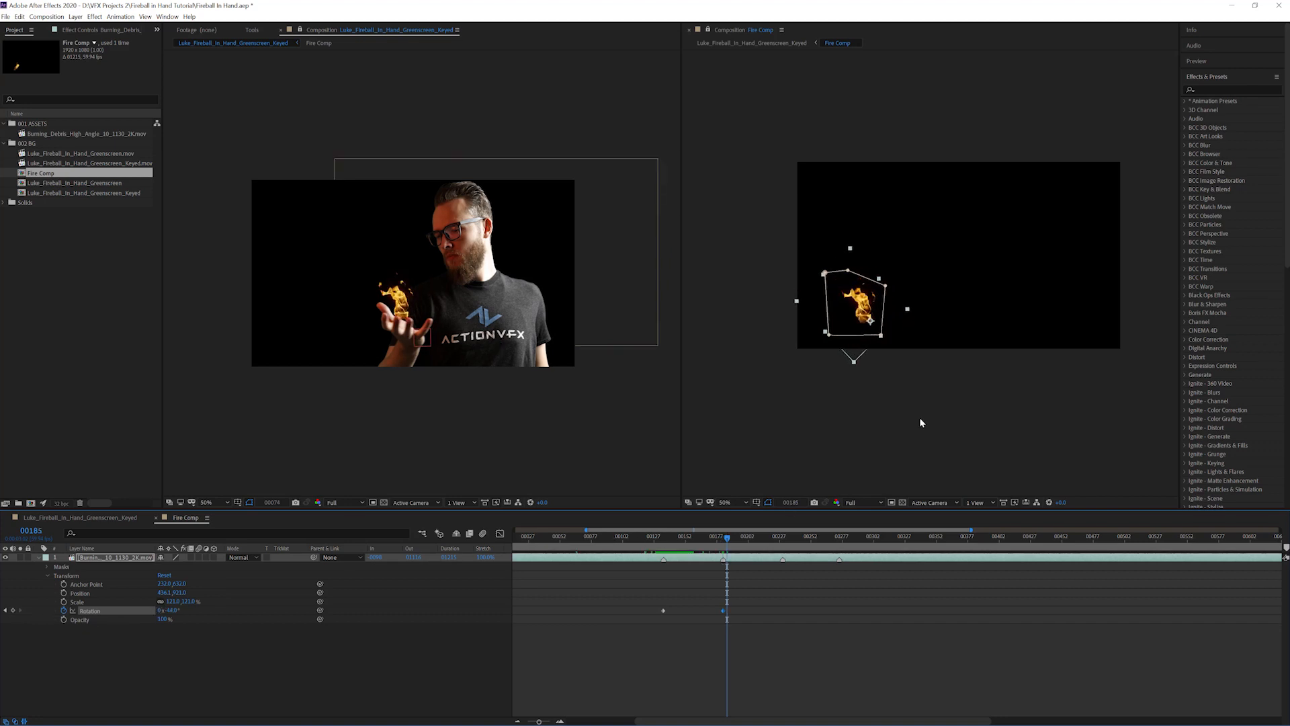
- Change the second rotation keyframe to -62° and shift it earlier in time, between the first two markers
click(918, 415)
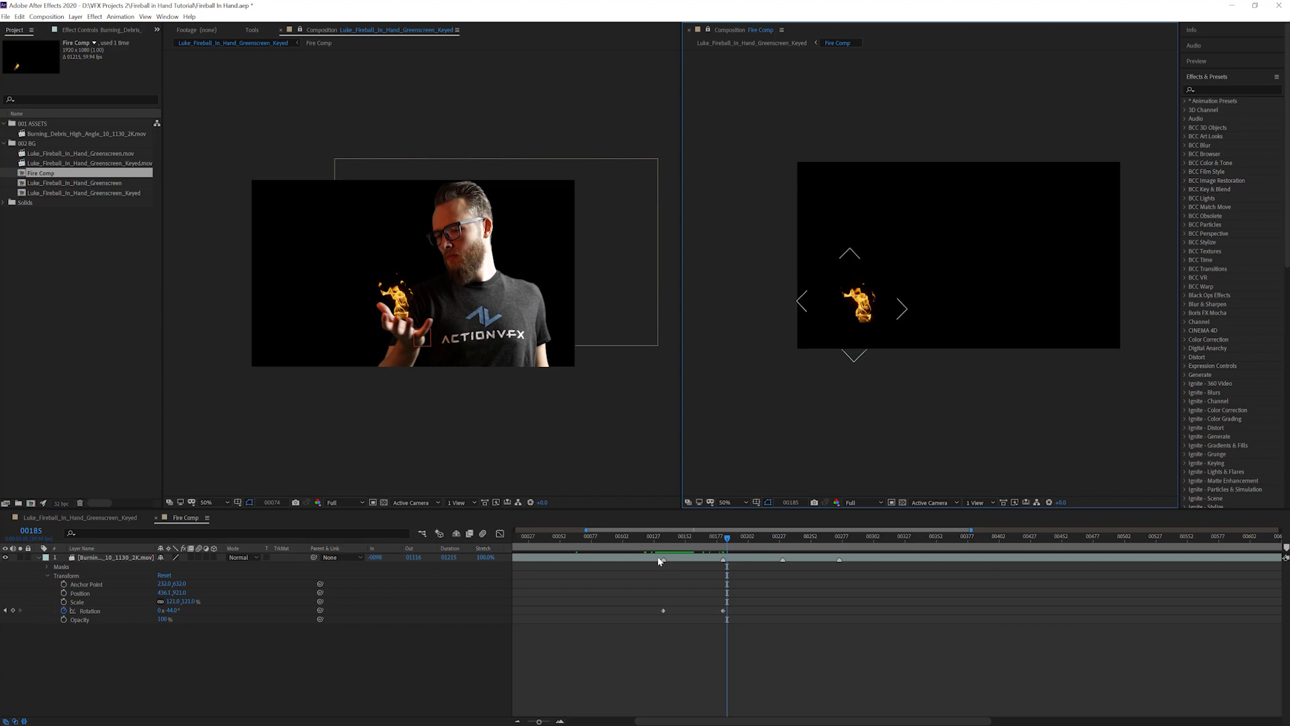
mouse_move(675, 539)
mouse_down()
mouse_move(663, 540)
mouse_move(696, 538)
mouse_up()
key(equal)
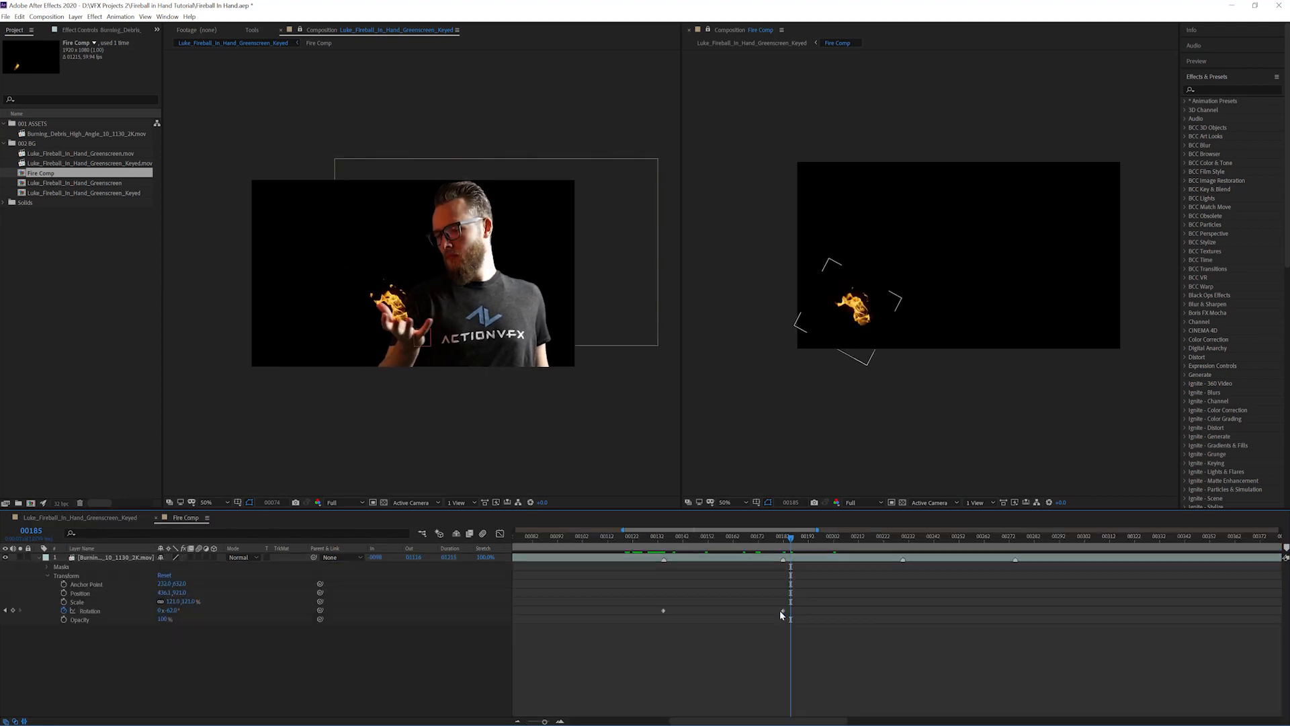
click(783, 611)
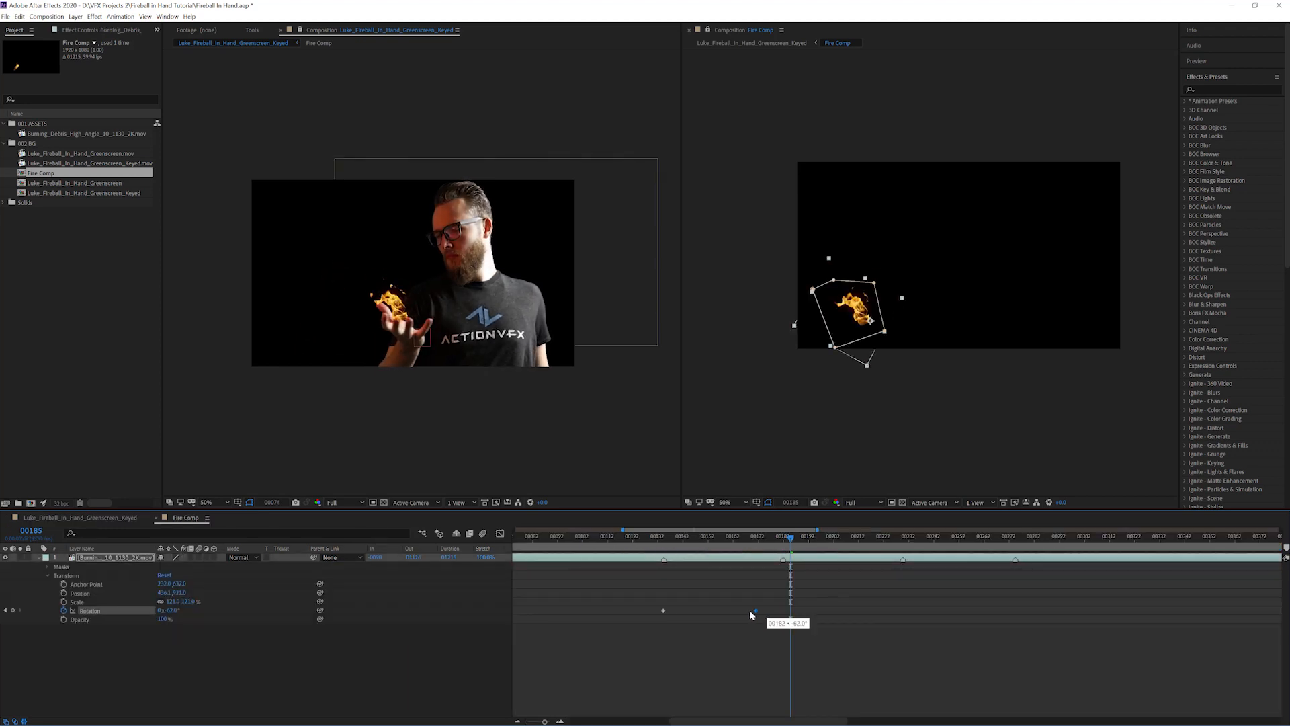
drag(743, 614, 740, 611)
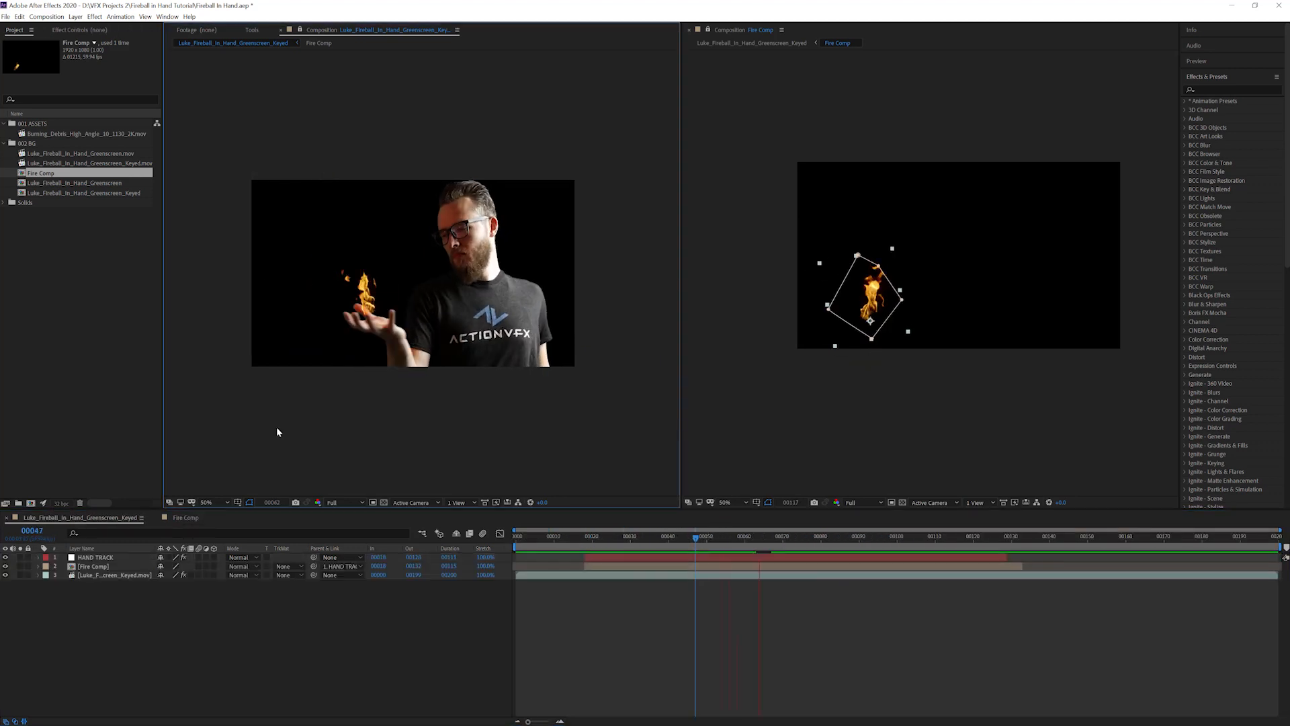
- Check the flame against the hand's motion and apply Easy Ease to both rotation keyframes of the burning debris layer
drag(698, 537, 628, 540)
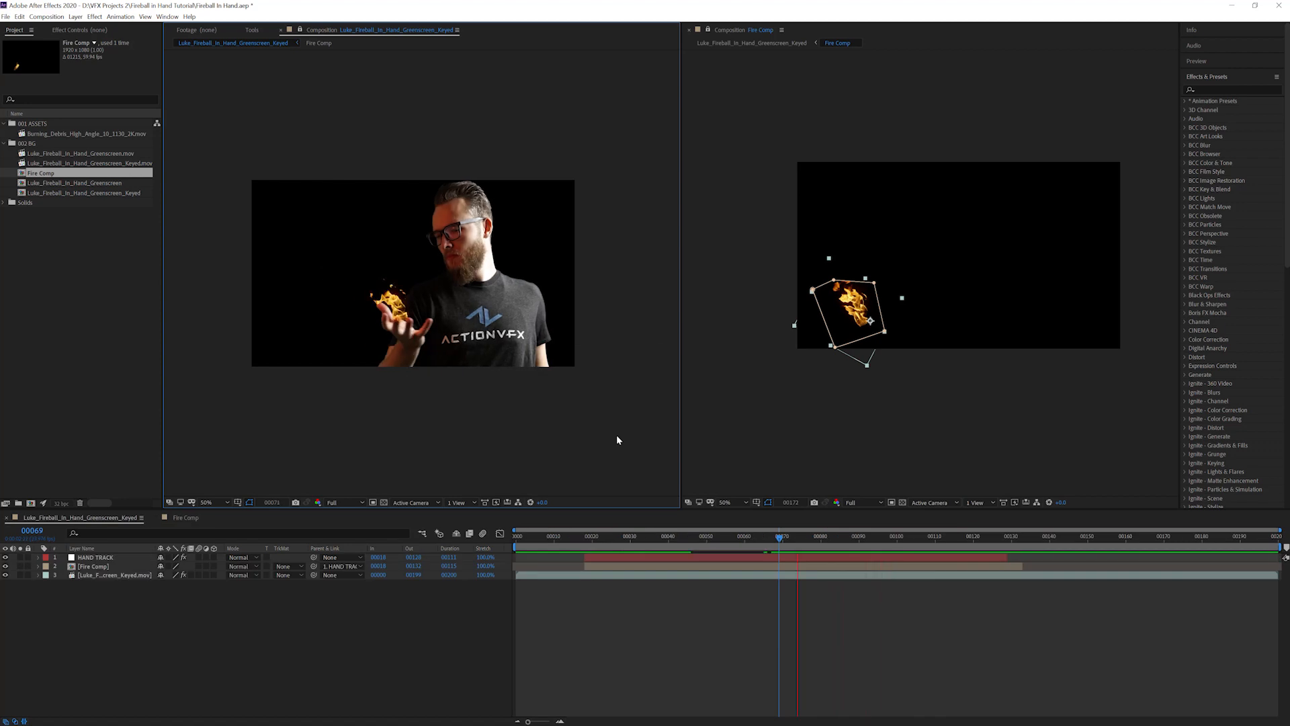
click(581, 538)
drag(581, 538, 729, 548)
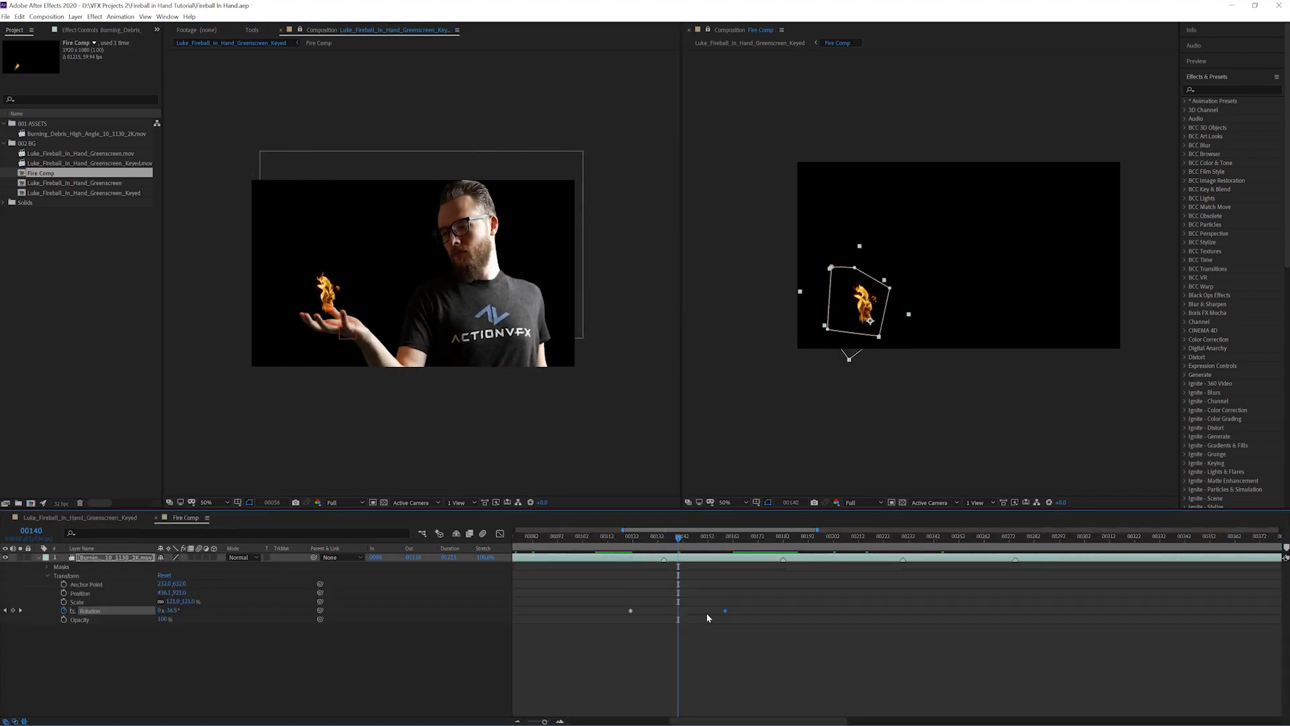
click(168, 683)
click(89, 610)
click(778, 683)
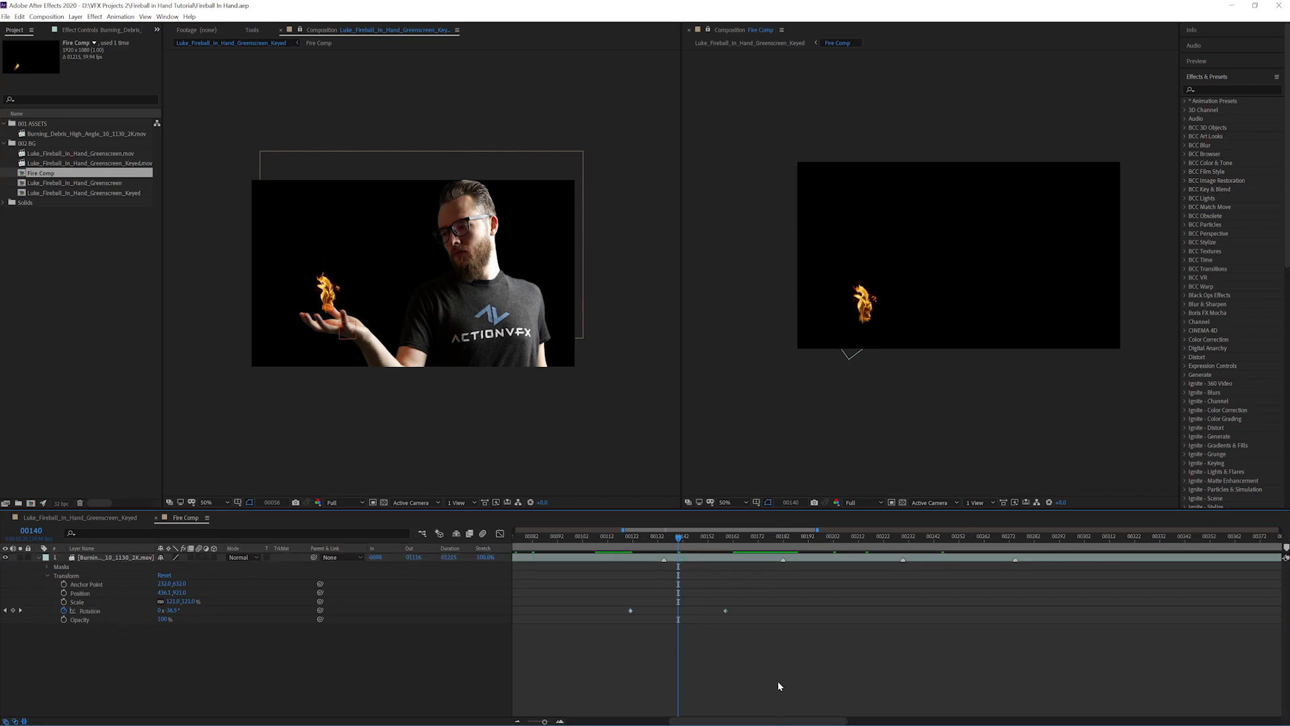
click(725, 610)
key(F9)
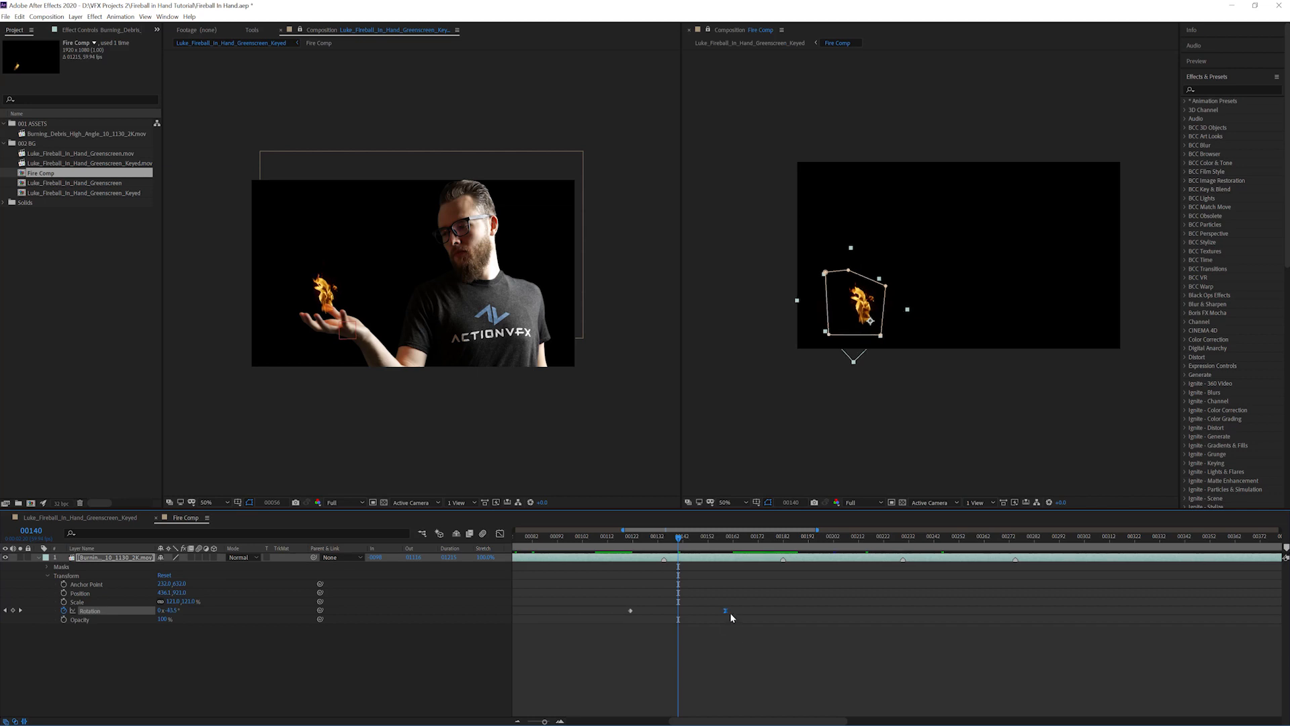
click(628, 611)
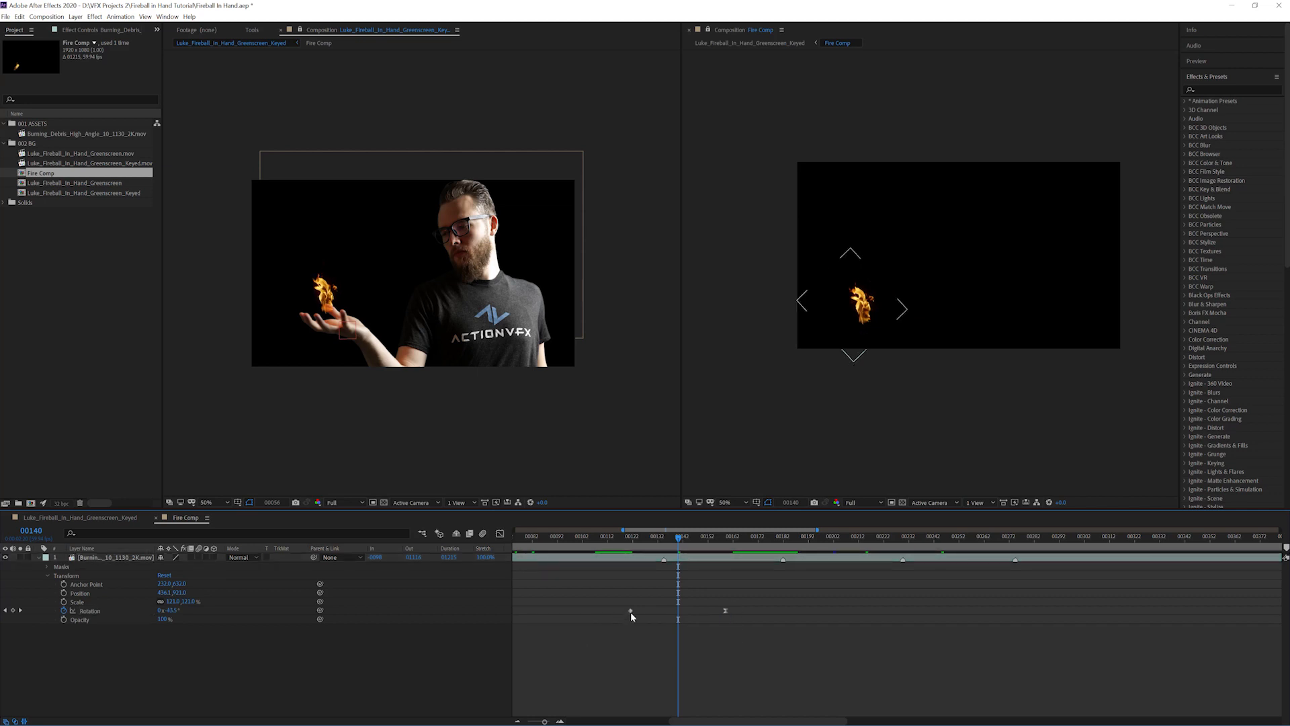
click(630, 610)
key(F9)
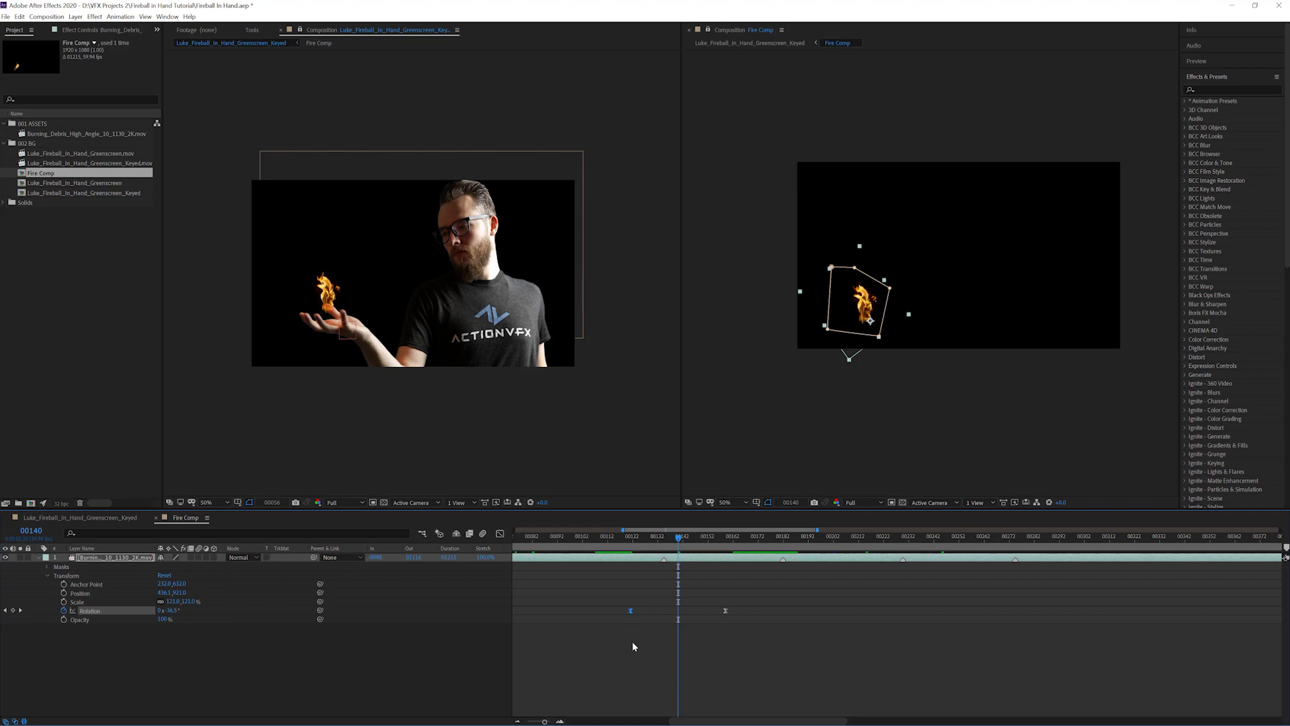
click(634, 660)
- Preview the eased rotation in the main composition and move the burning debris layer slightly lower in the Fire Comp
drag(678, 546, 615, 548)
key(space)
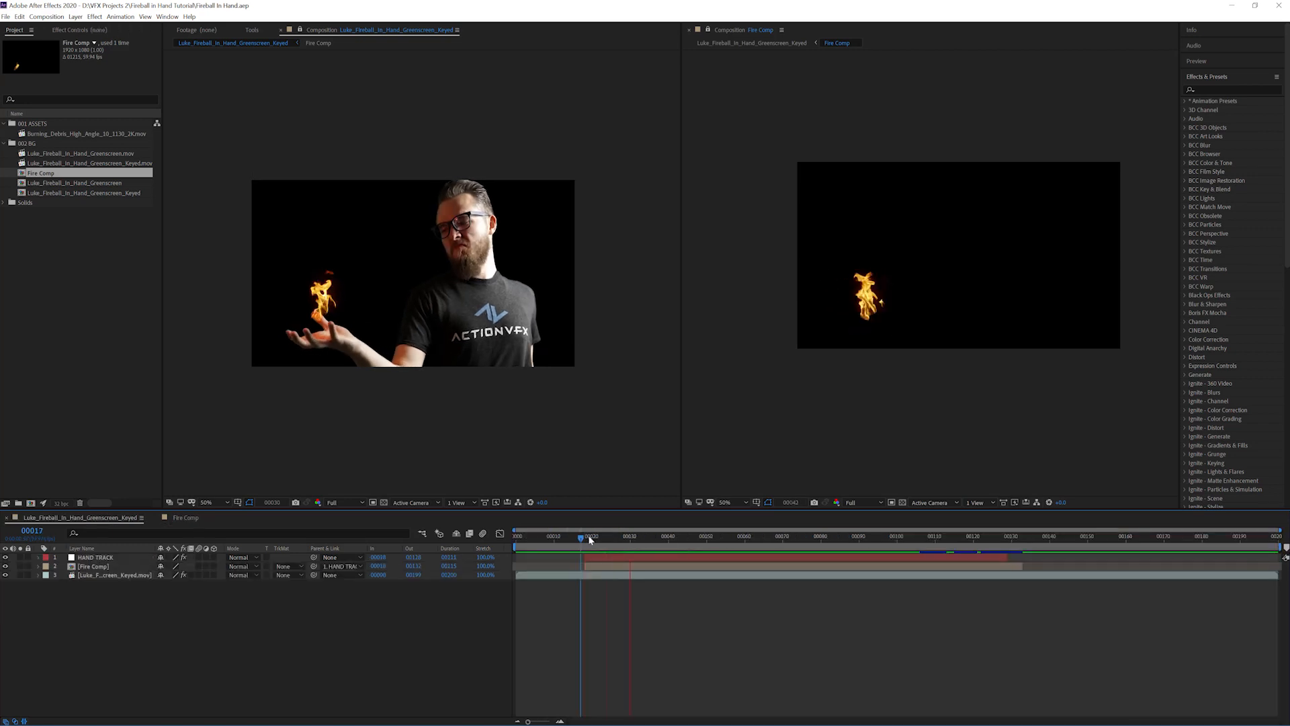
key(space)
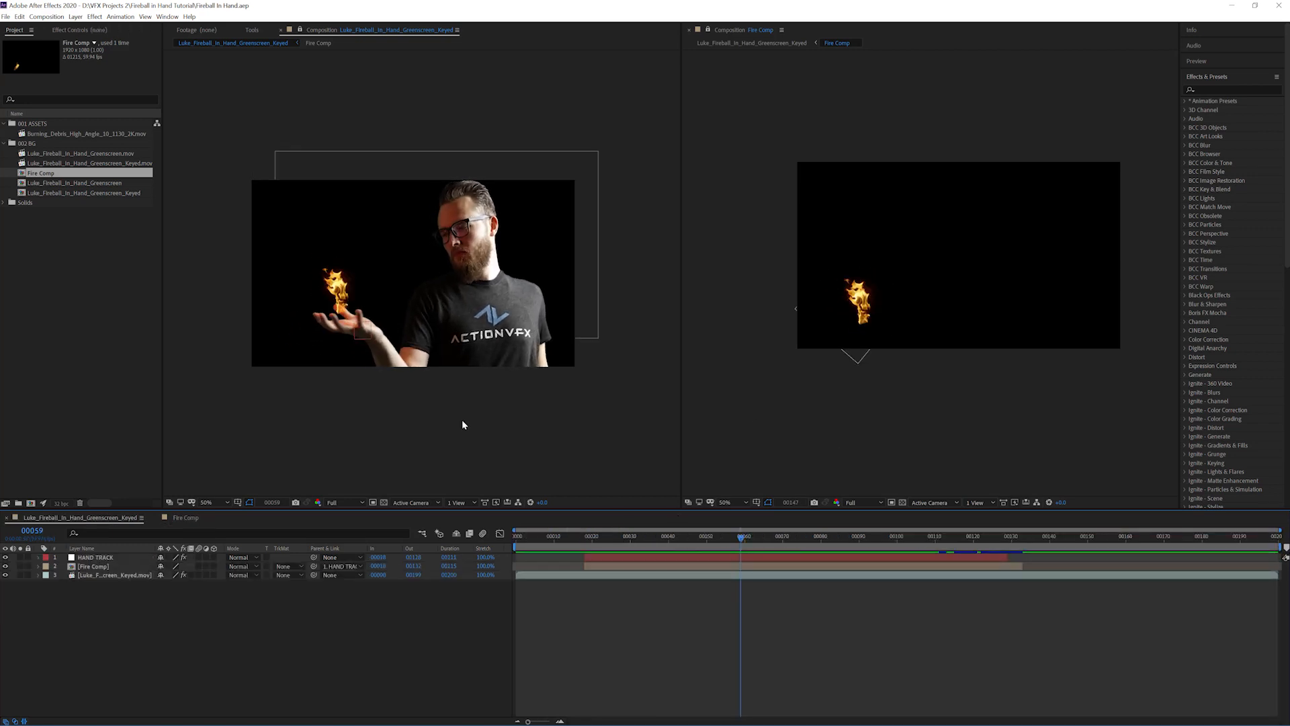
click(112, 576)
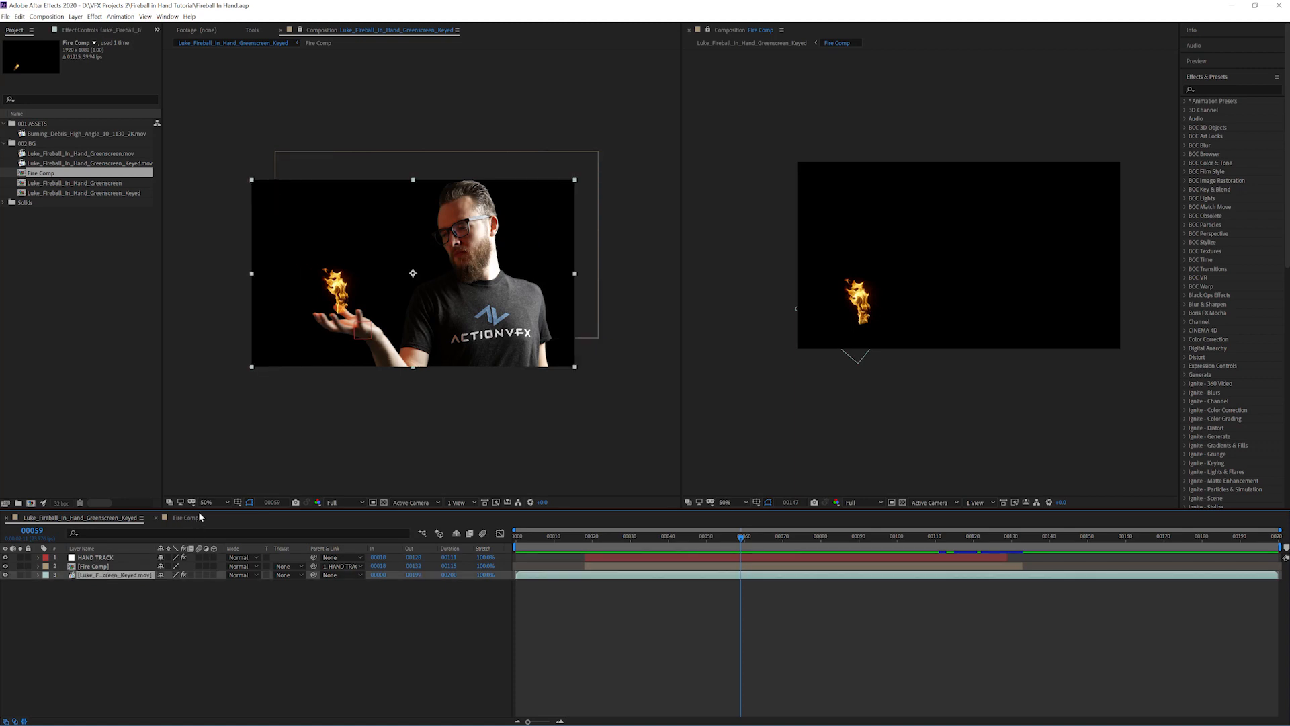
click(188, 518)
click(869, 304)
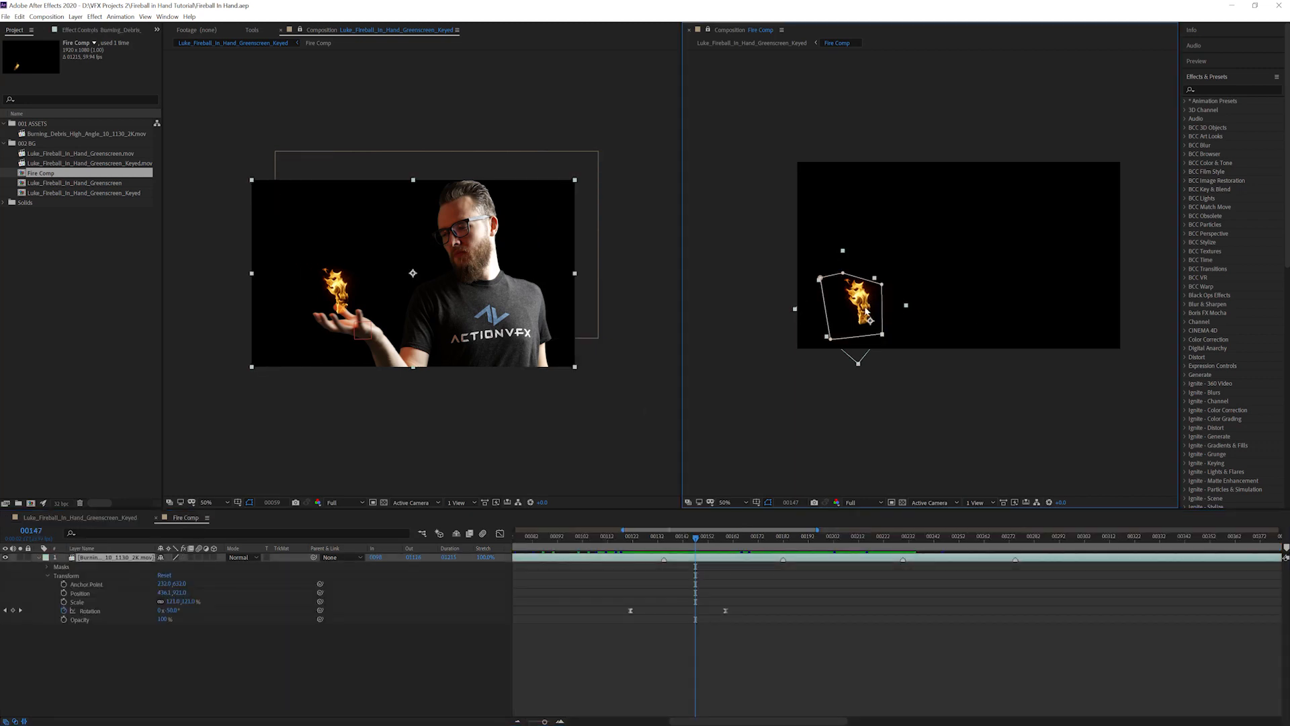
drag(865, 289, 866, 295)
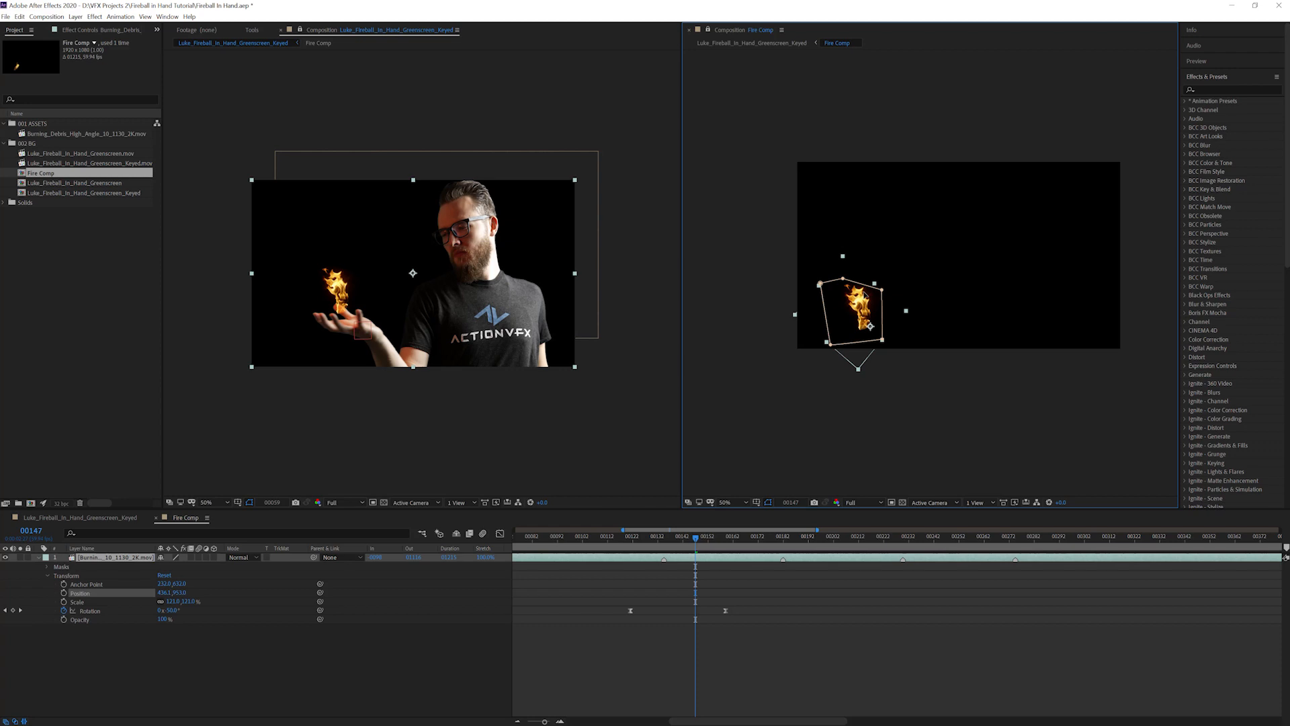
- Add a third rotation keyframe of -11° to the burning debris layer at frame 218
drag(695, 537, 906, 551)
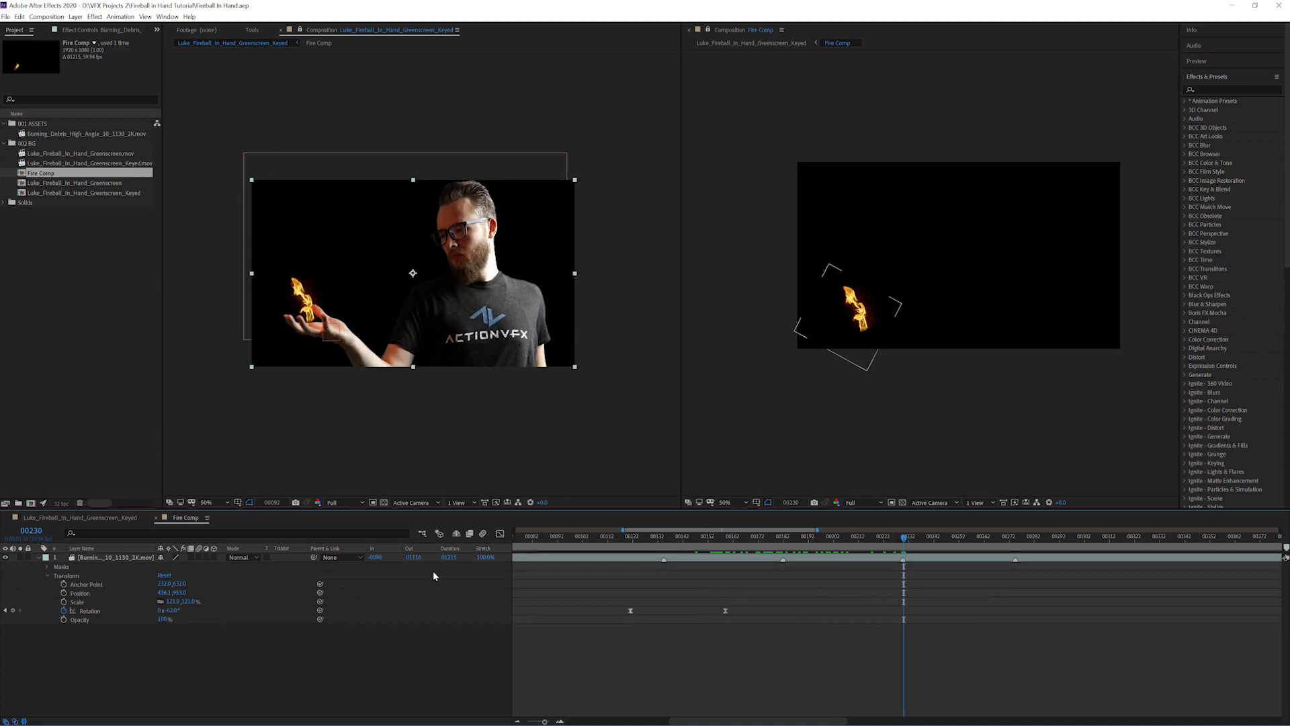
drag(904, 537, 850, 541)
click(88, 612)
click(540, 674)
click(631, 611)
drag(631, 536, 874, 558)
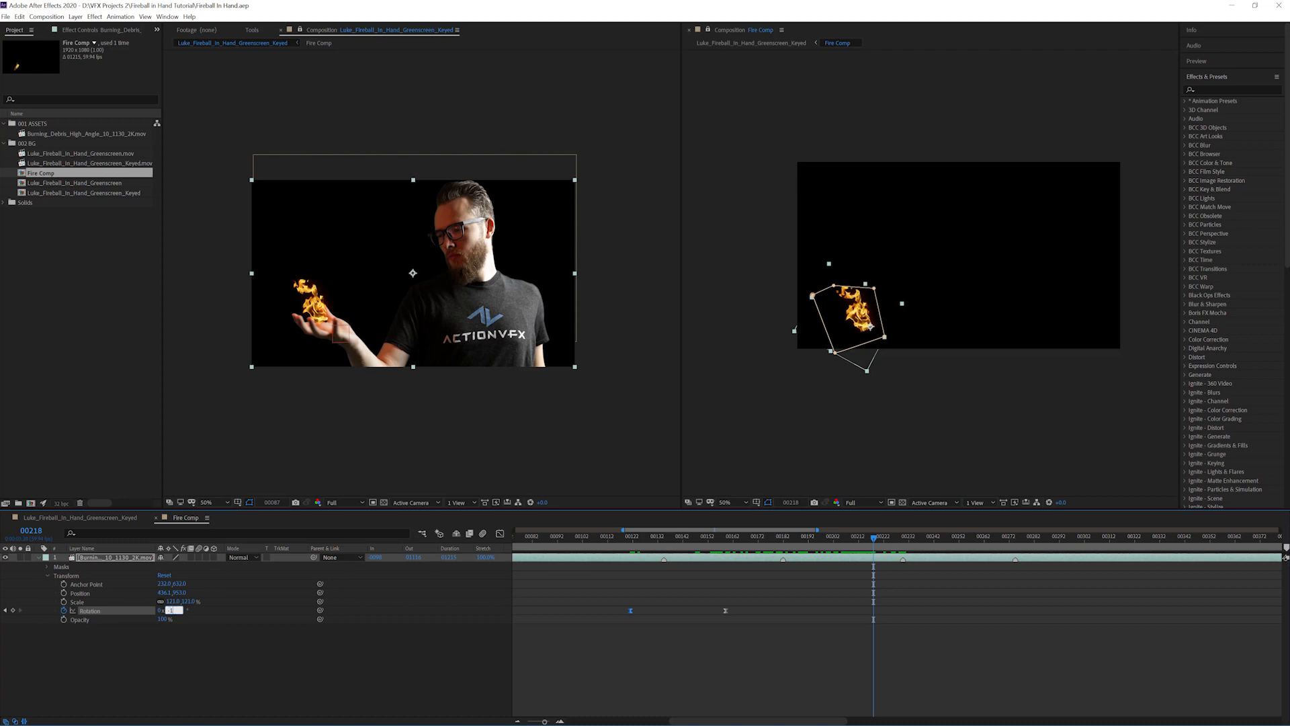
text(-11)
key(Return)
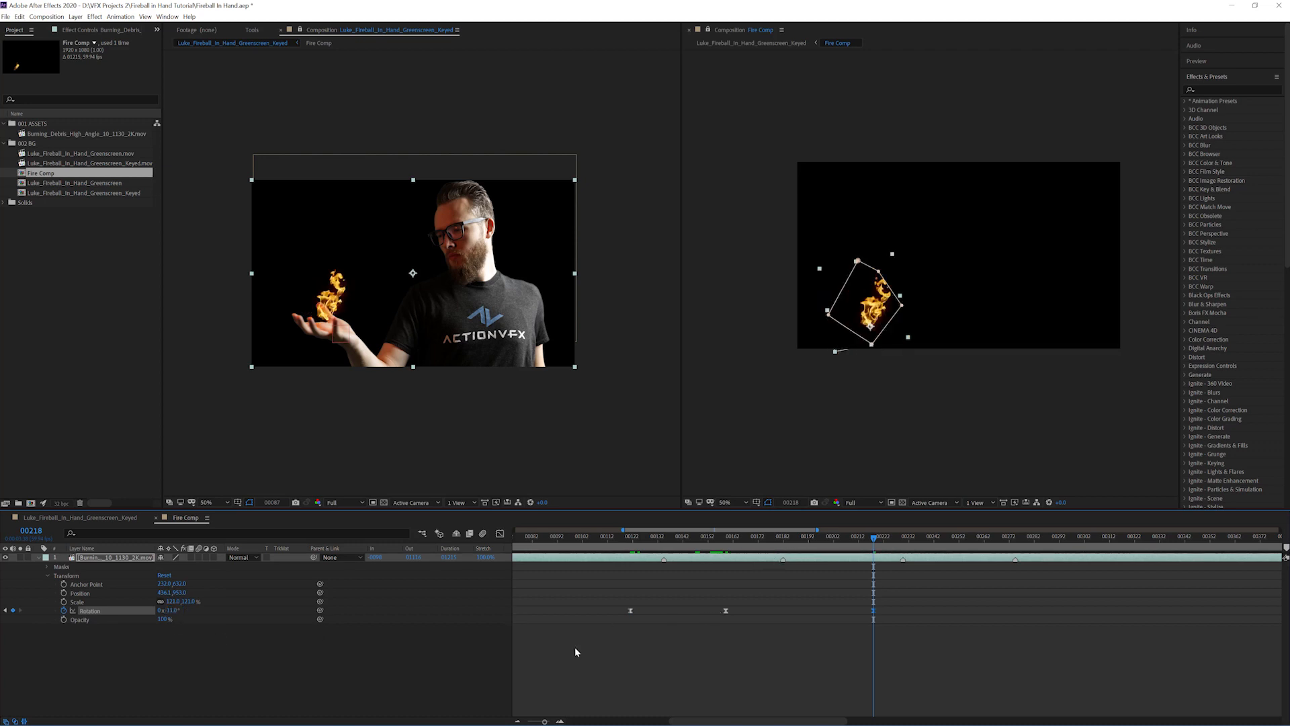
- Shift the third rotation keyframe earlier to about frame 200 and preview the flame's motion in the main composition
drag(791, 539, 719, 543)
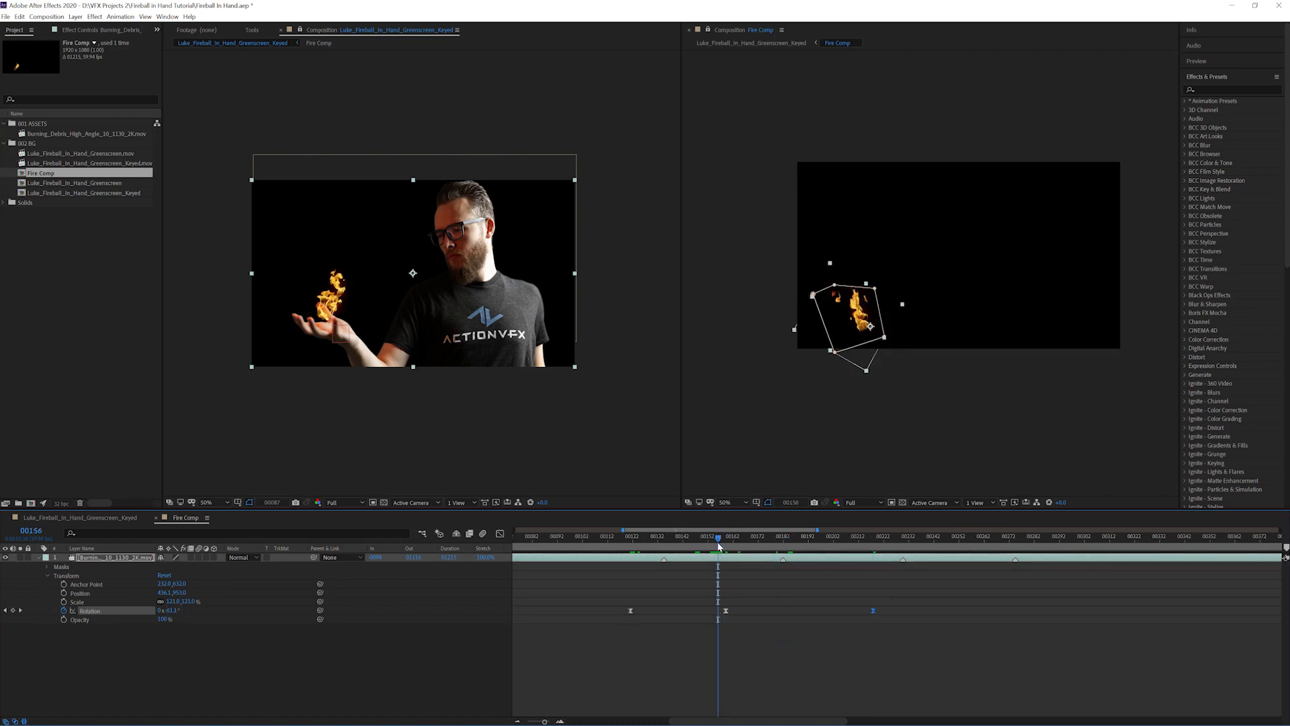
key(space)
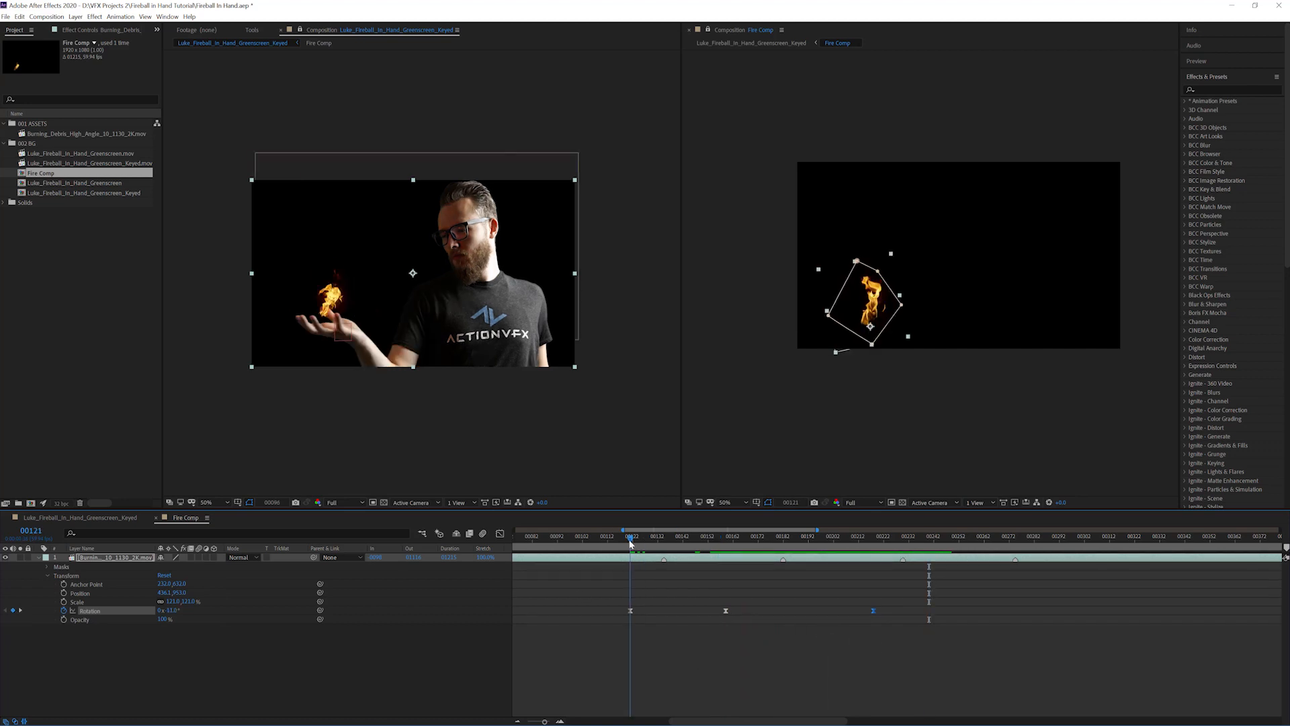
drag(873, 610, 829, 610)
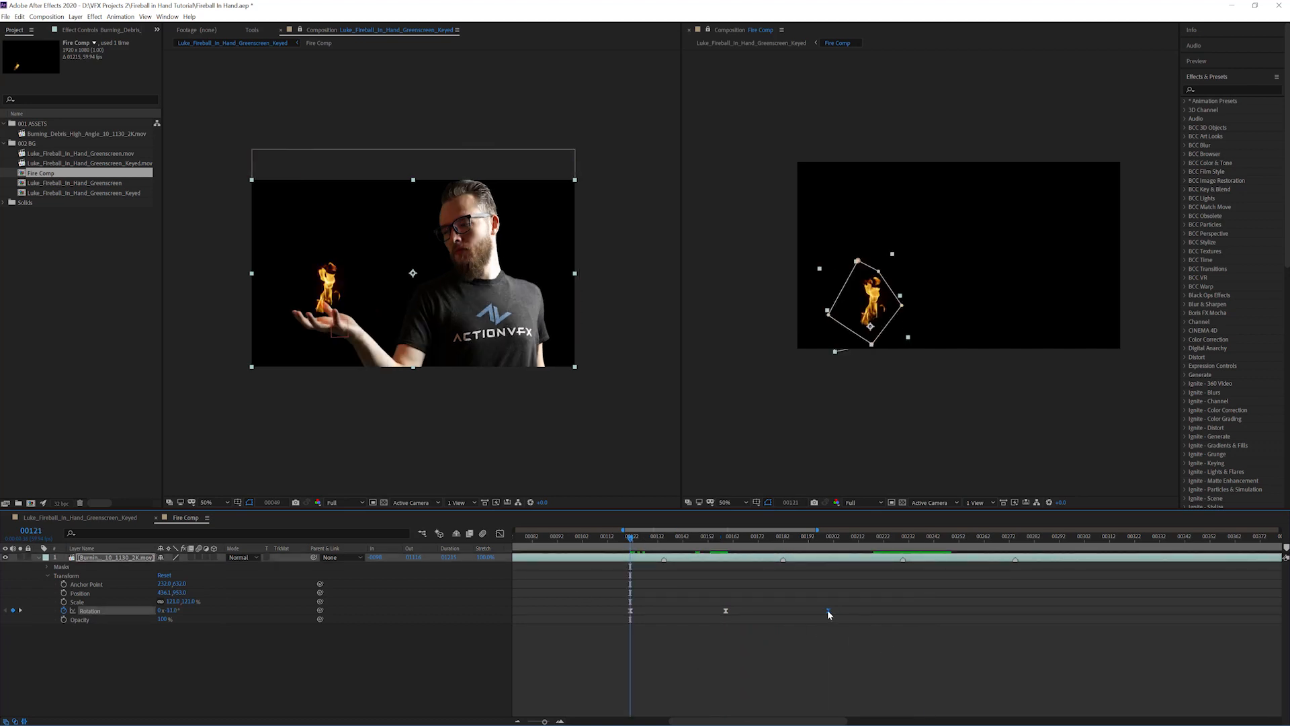
click(490, 446)
drag(763, 535, 610, 537)
key(space)
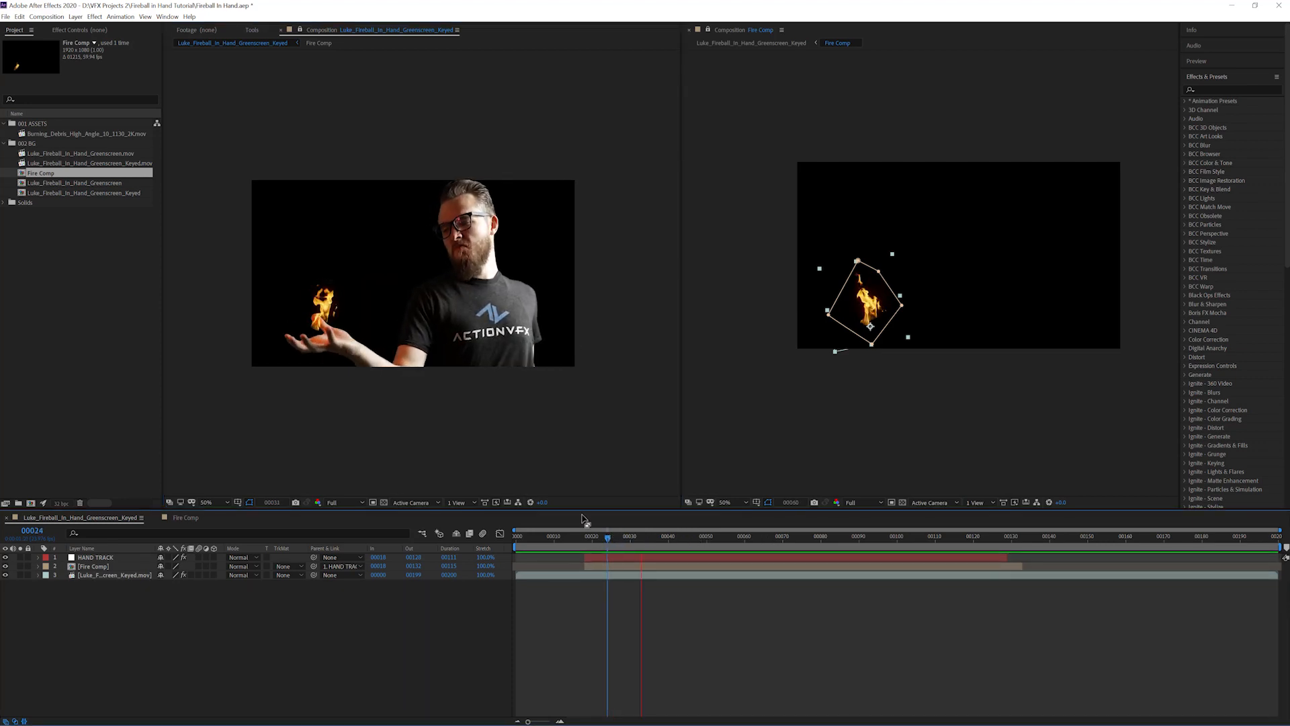
click(602, 541)
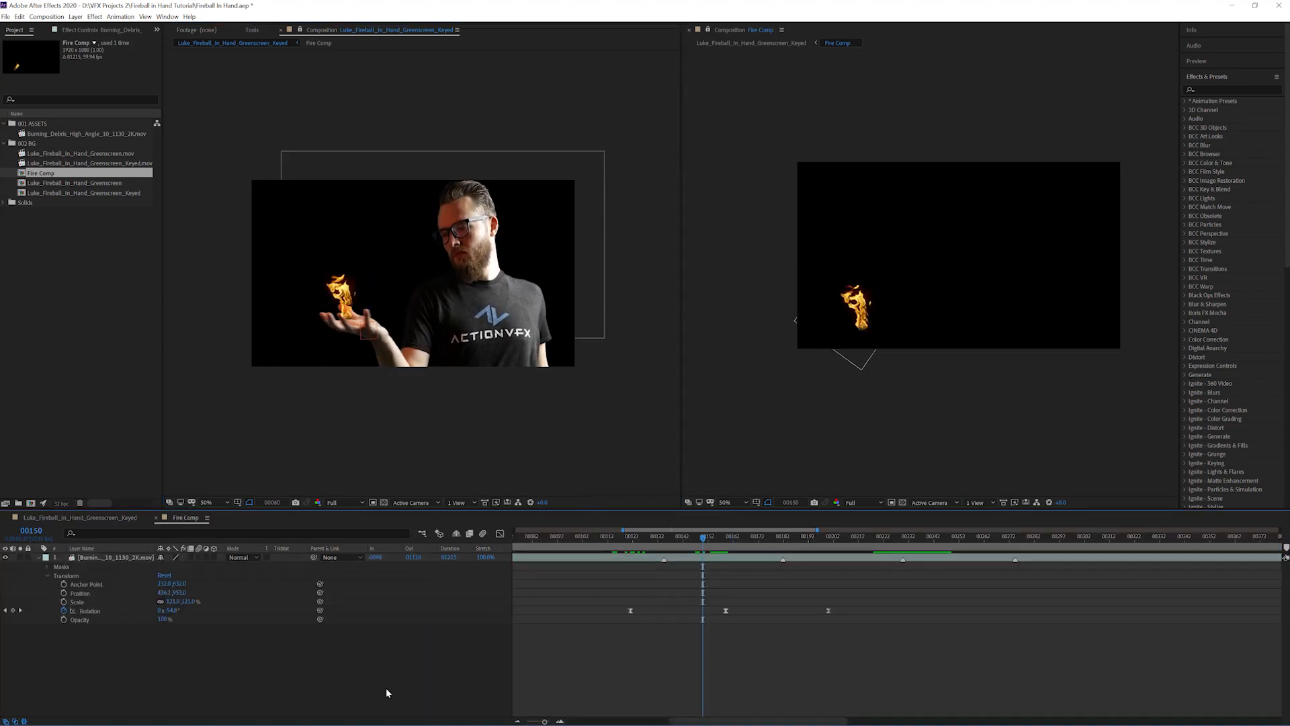
- Save the project and adjust the burning debris layer's rotation at frame 241 to follow the hand
key(ctrl+s)
drag(714, 542, 932, 543)
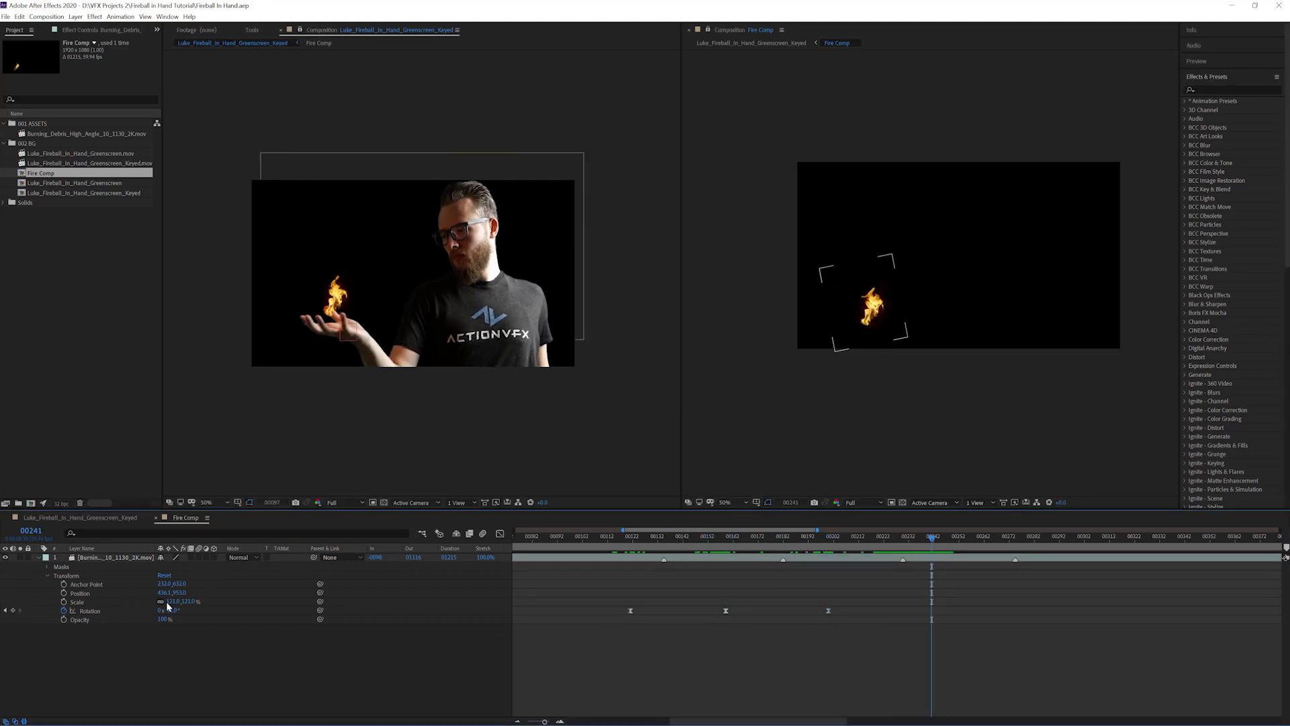
drag(173, 611, 162, 611)
drag(932, 542, 784, 542)
click(645, 464)
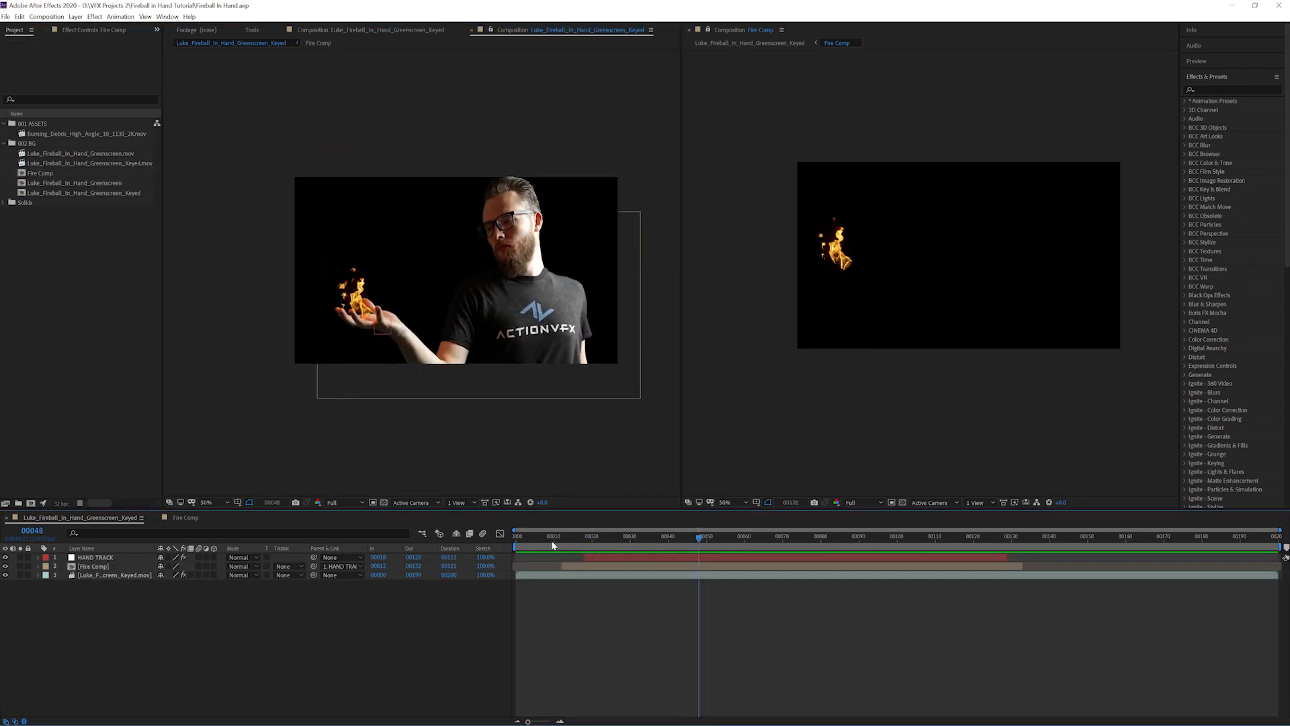
- Preview the keyed hand composition and open the Fire Comp to examine its stacked burning debris layers
drag(562, 537, 575, 566)
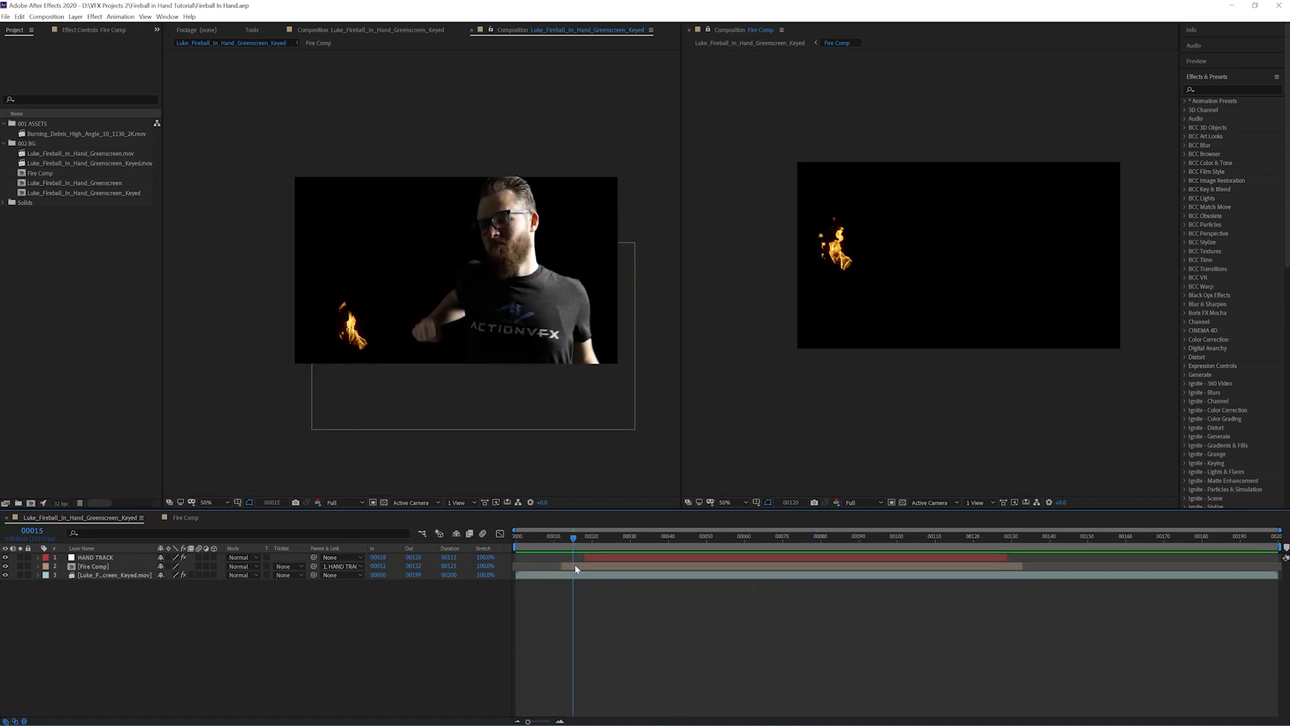
key(space)
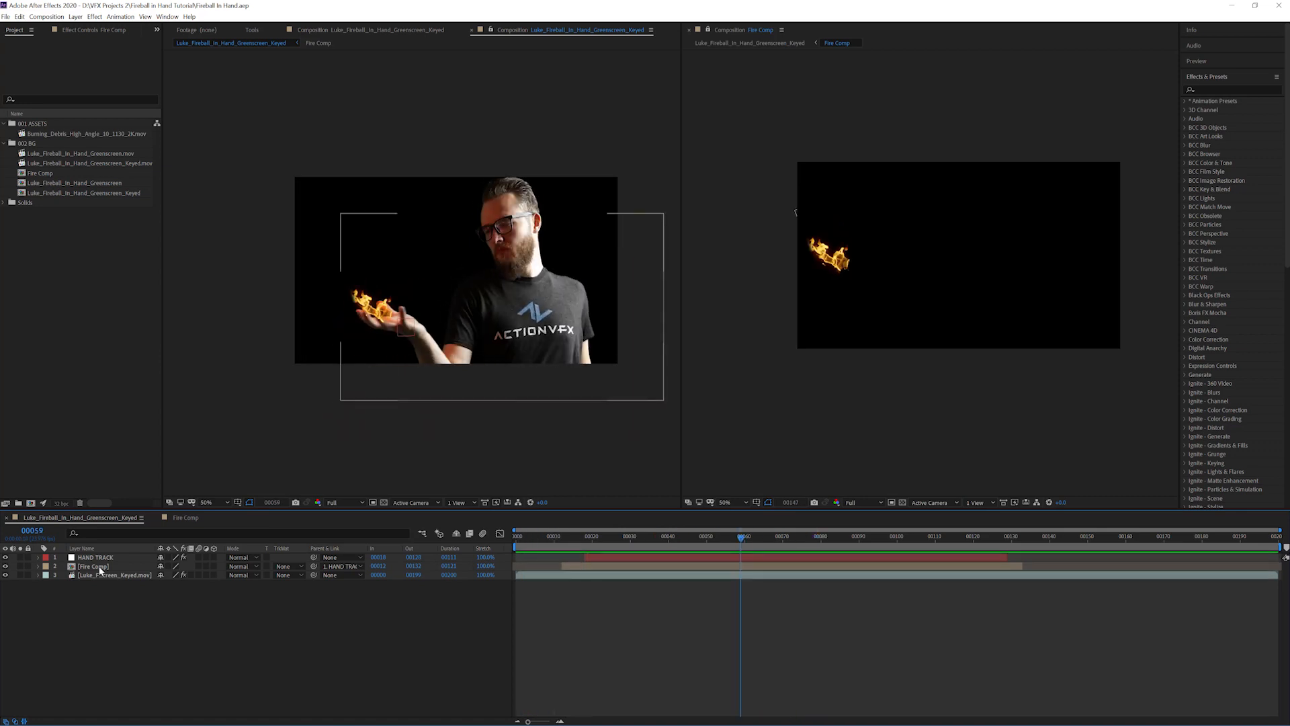
double_click(99, 568)
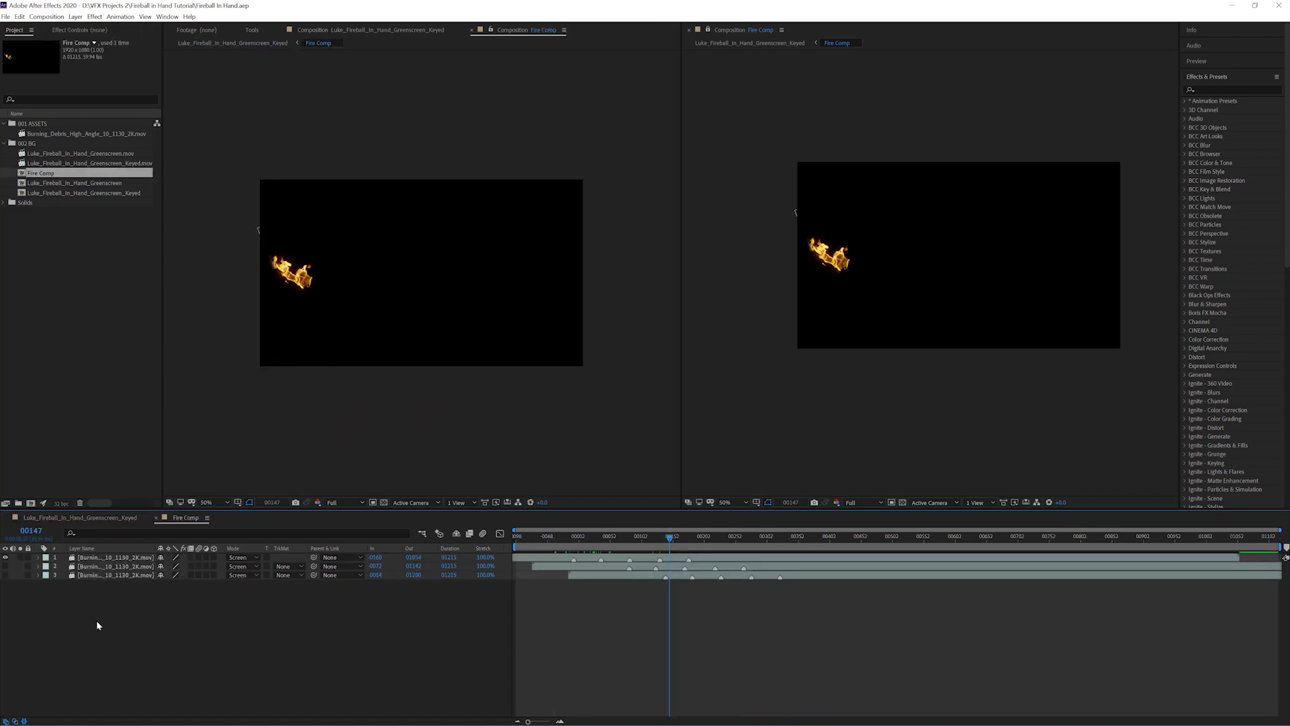
click(118, 567)
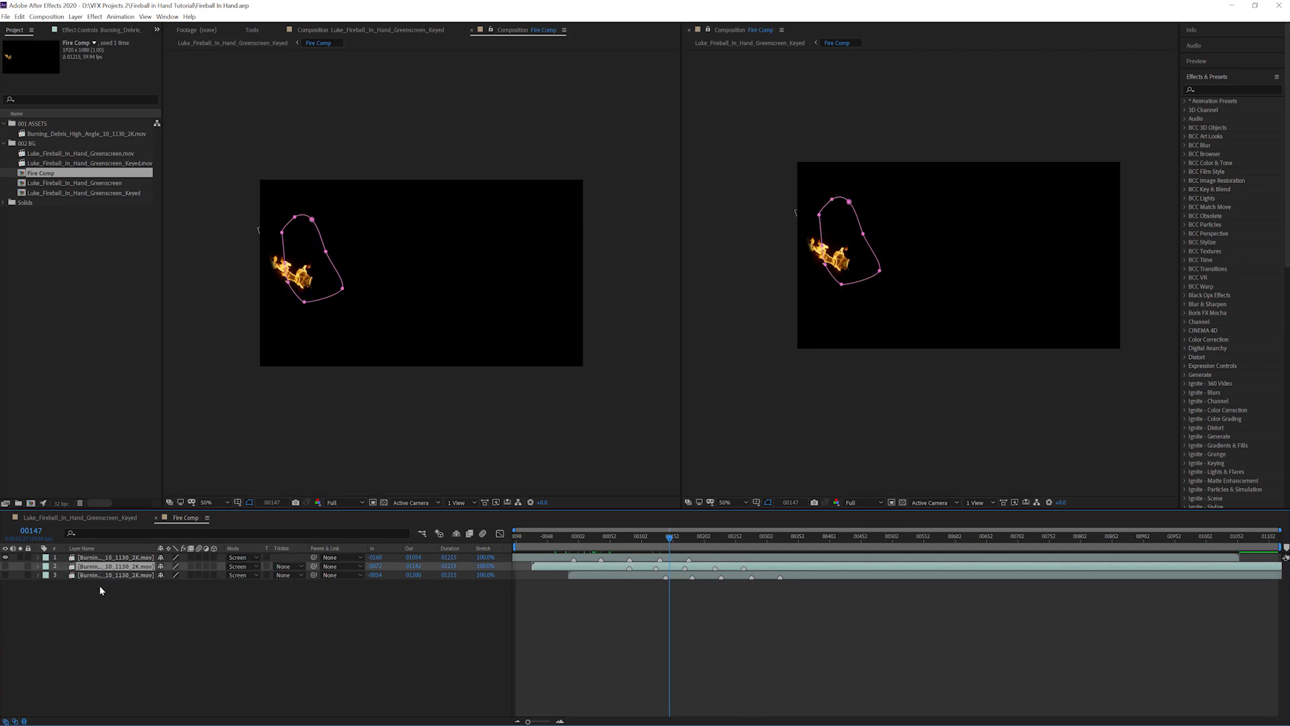
click(88, 584)
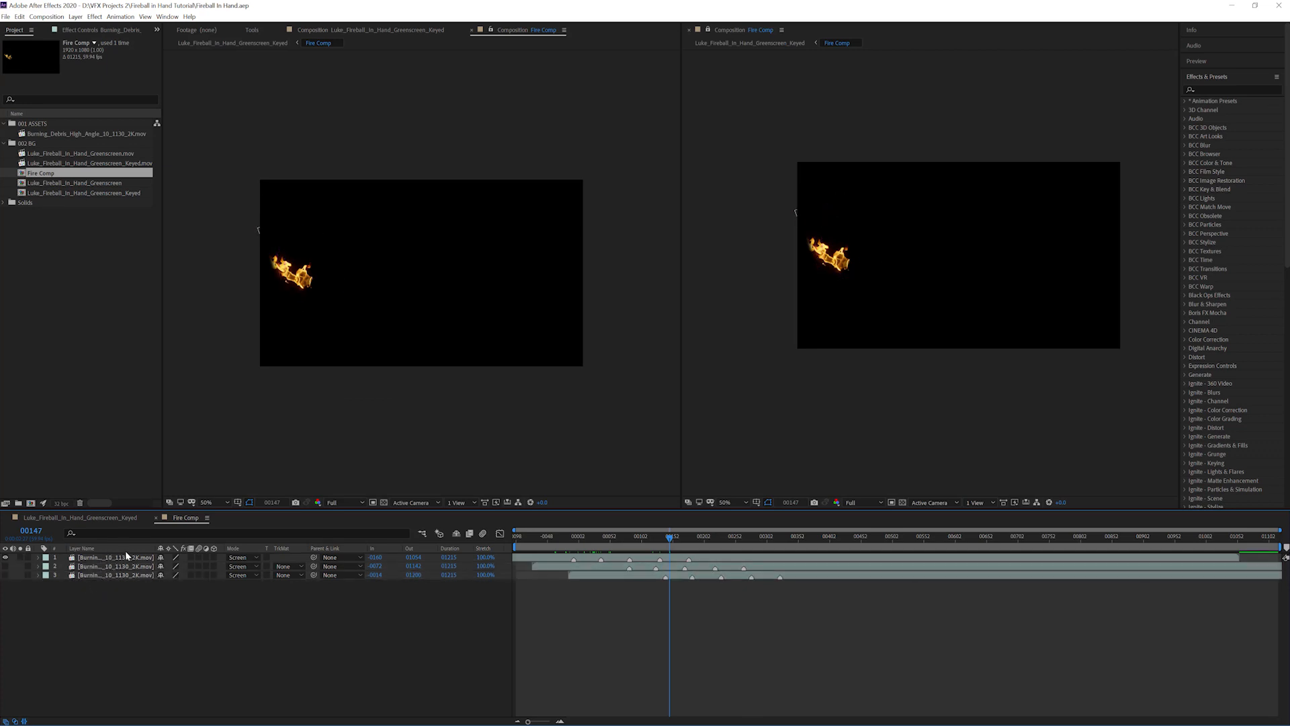
click(119, 557)
click(118, 567)
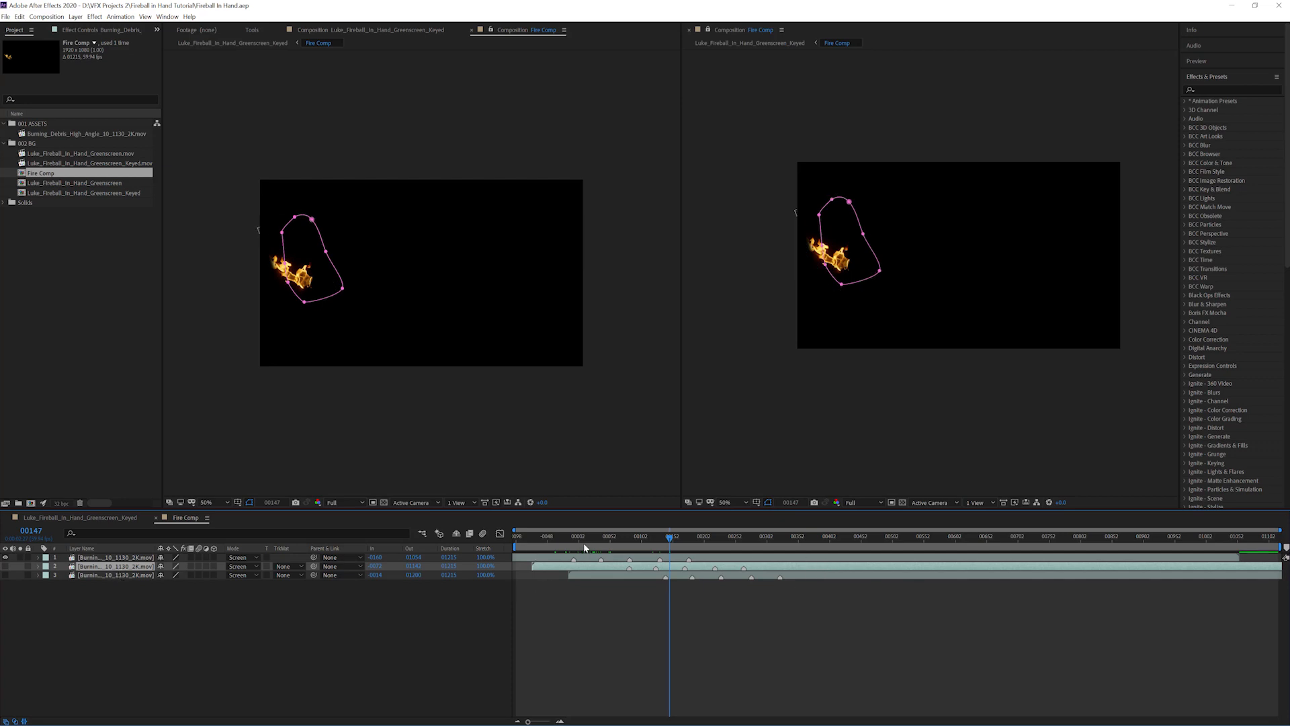
click(30, 618)
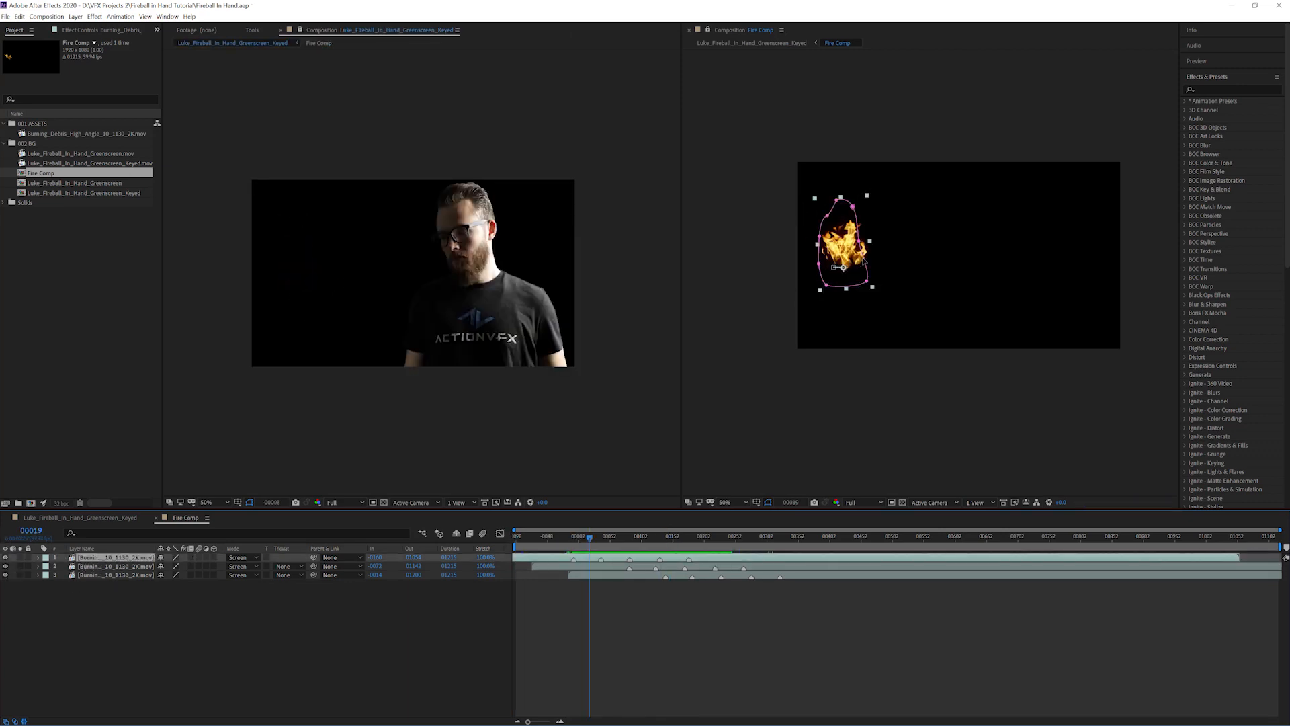
- Examine the masks and timing of the second and third burning debris layers in the Fire Comp
click(94, 567)
click(94, 575)
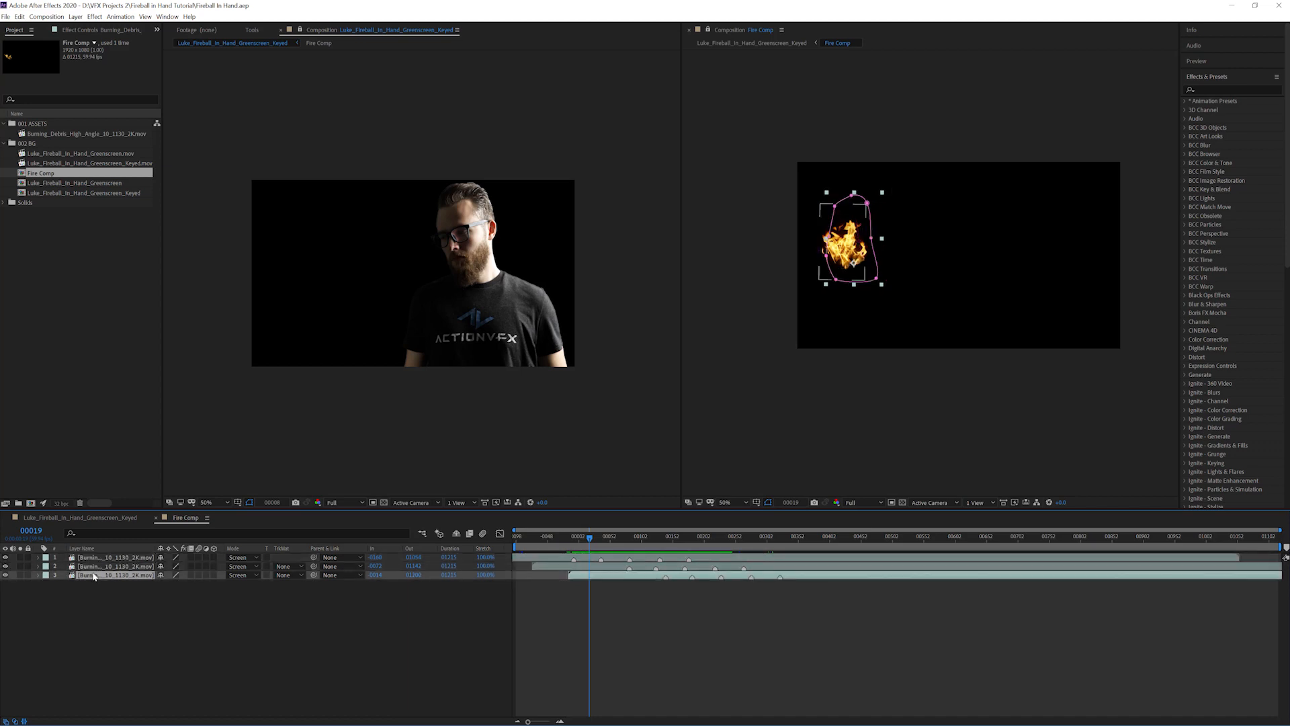
click(115, 620)
click(613, 578)
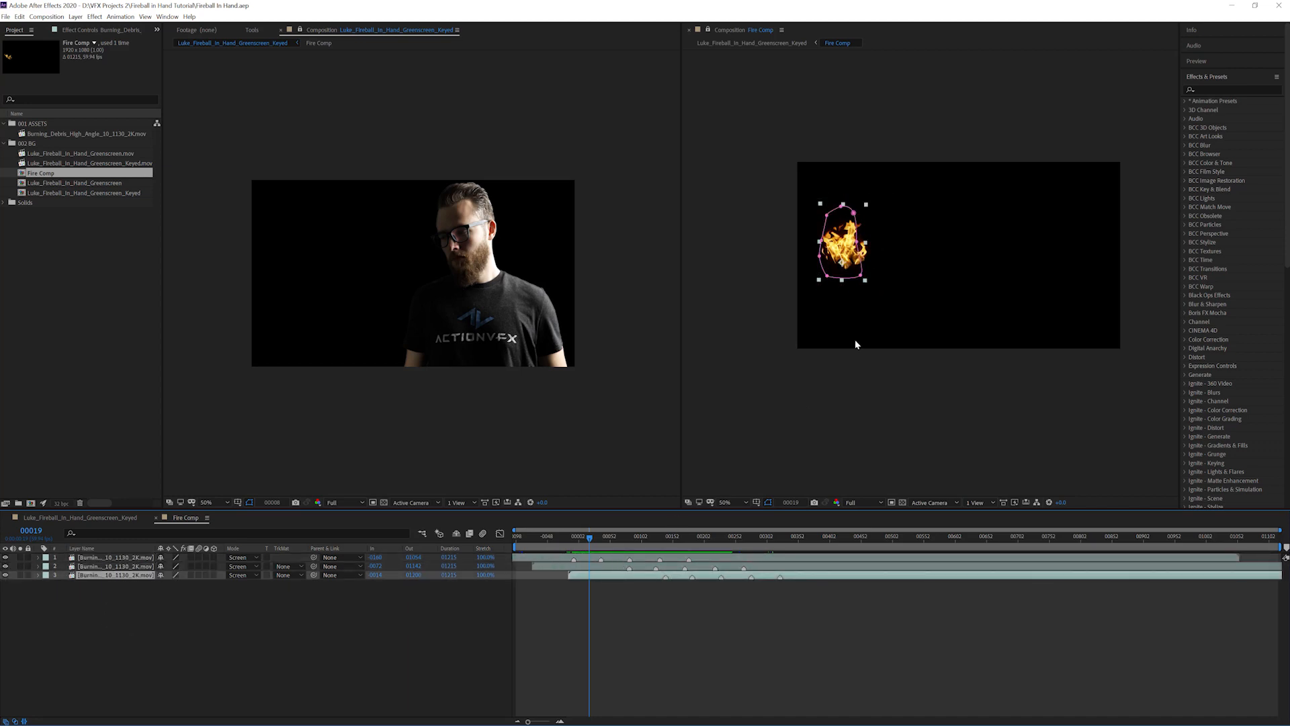
click(291, 647)
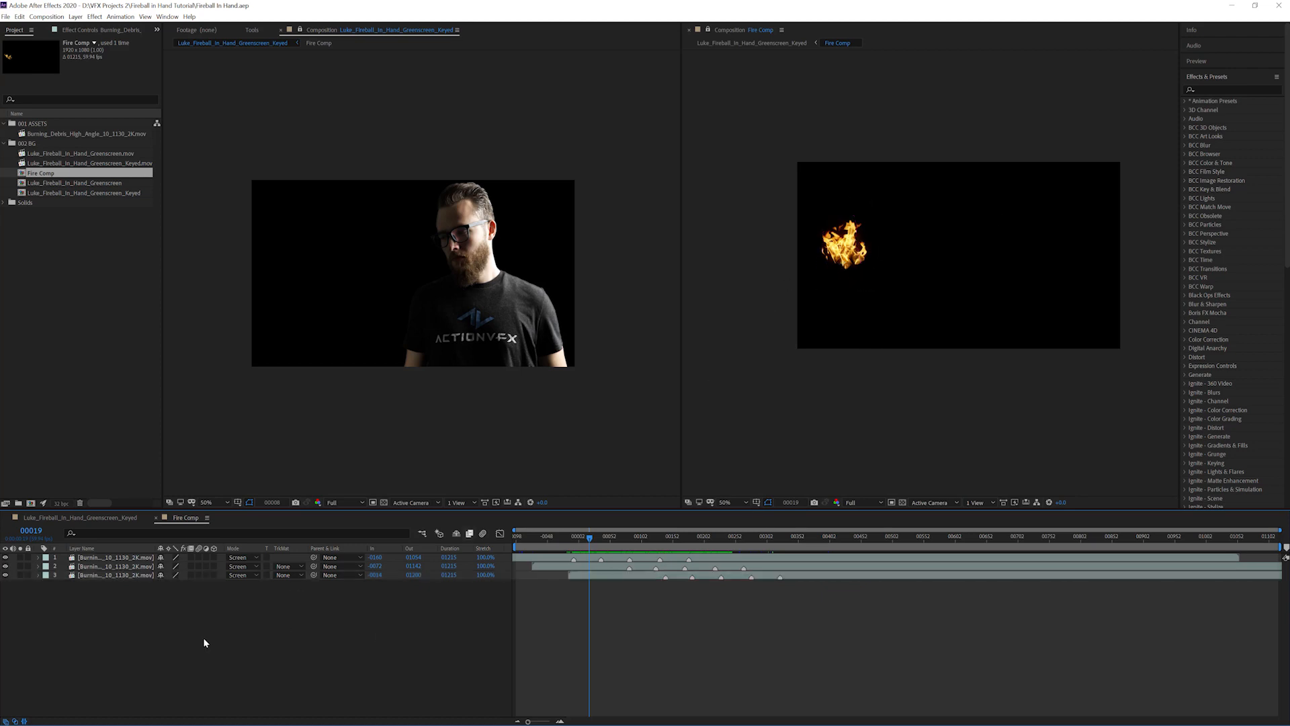
- Reveal the keyframed properties of all burning debris layers and go to the first rotation keyframe at frame 119
key(ctrl+a)
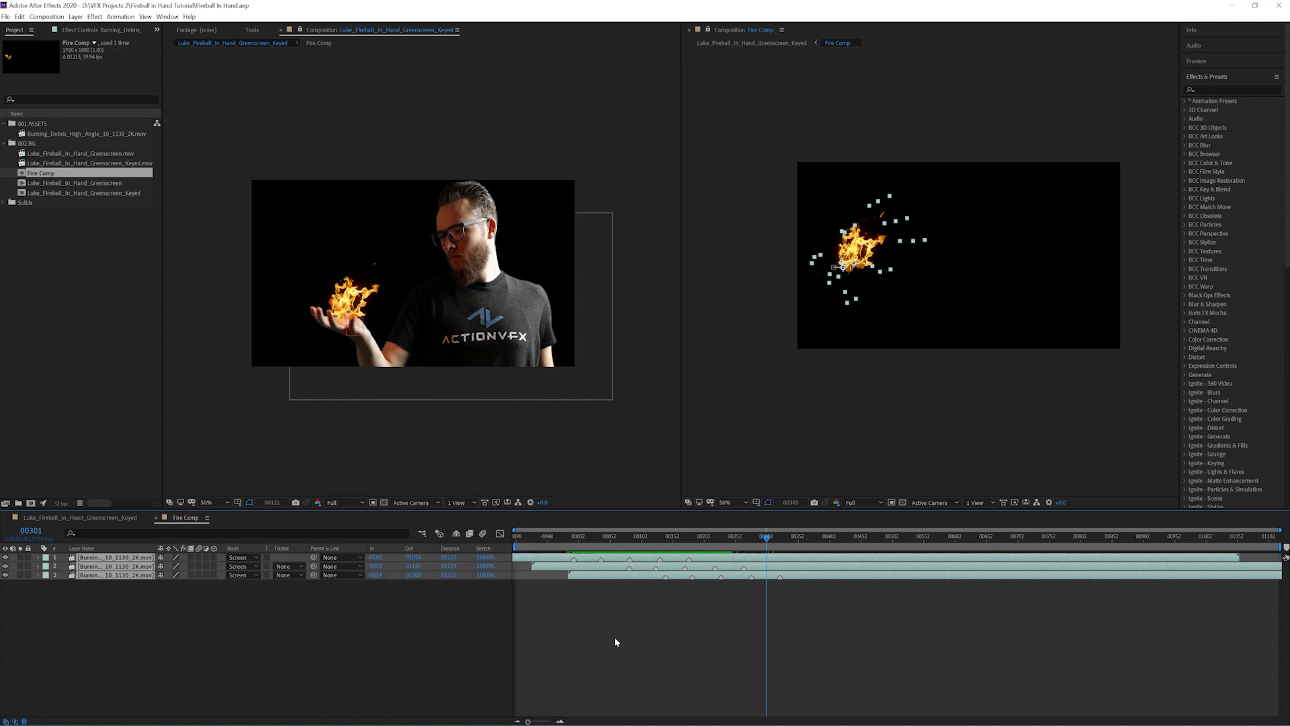
key(u)
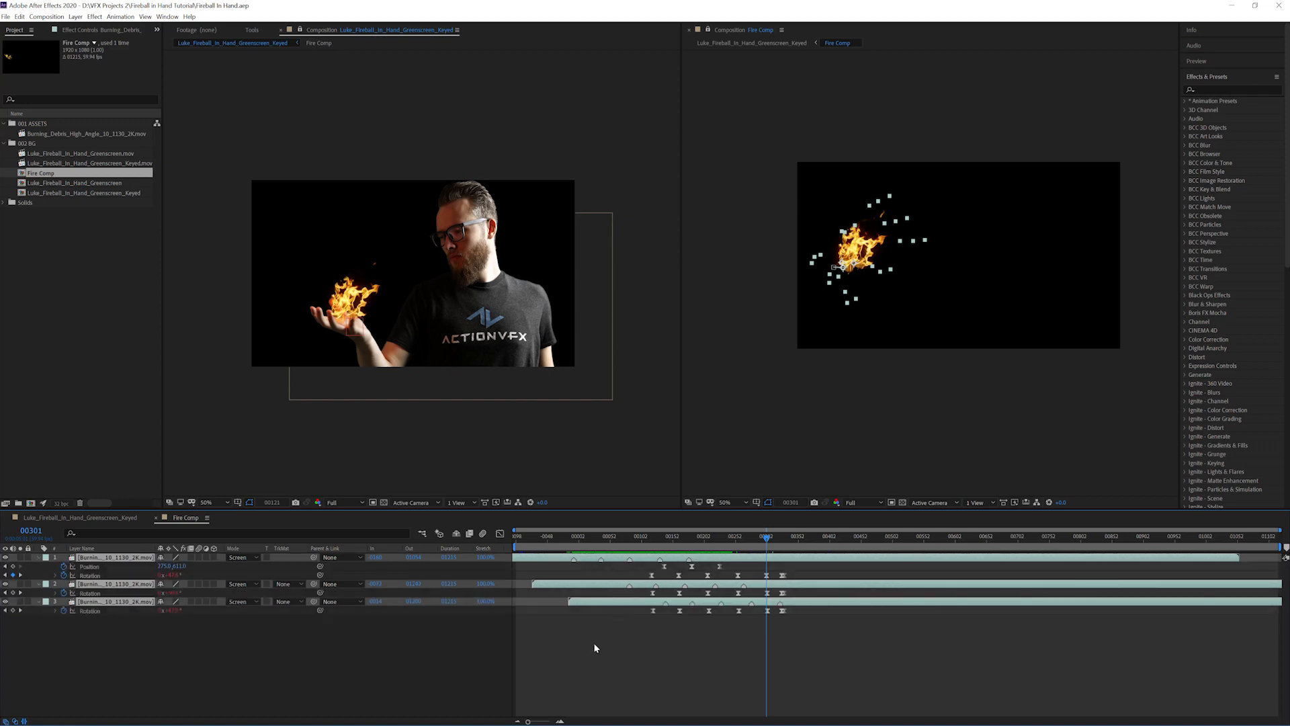
click(349, 678)
click(649, 542)
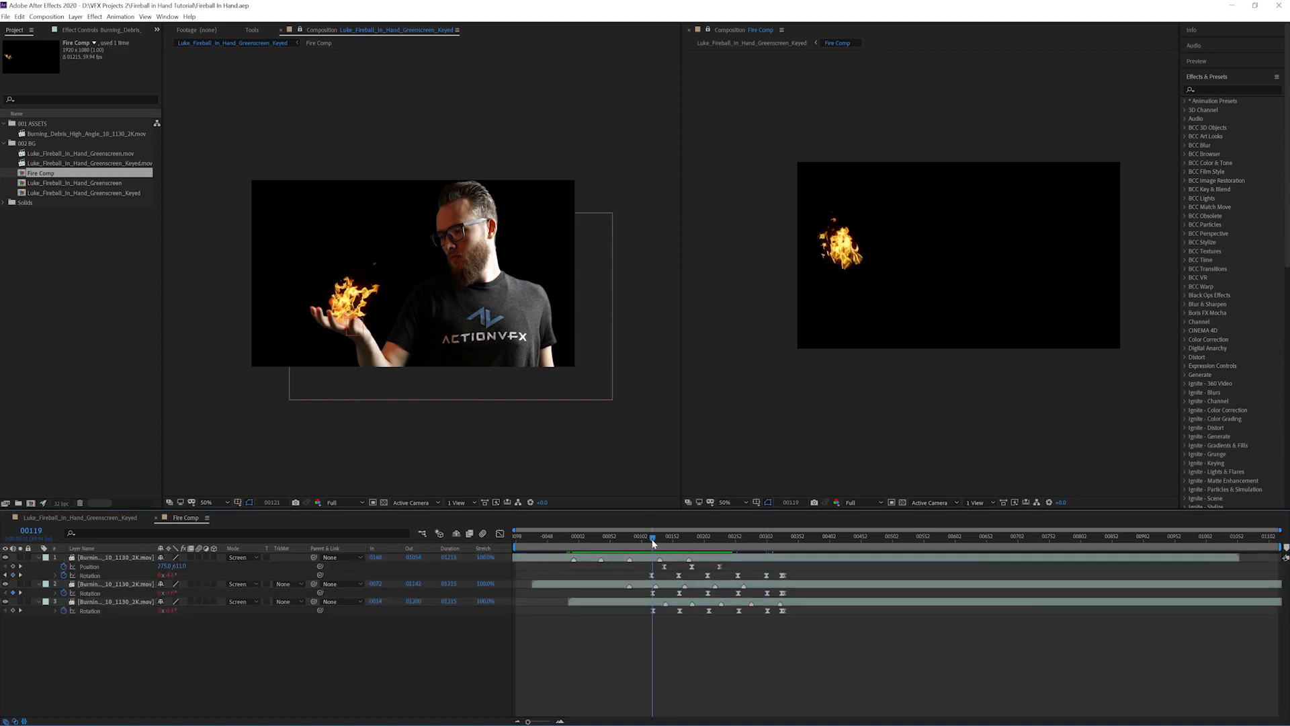
- Examine the fire layers' rotation keyframes at frames 161 and 119 and the wiggle(10,2) expression on the second layer's Rotation
click(679, 540)
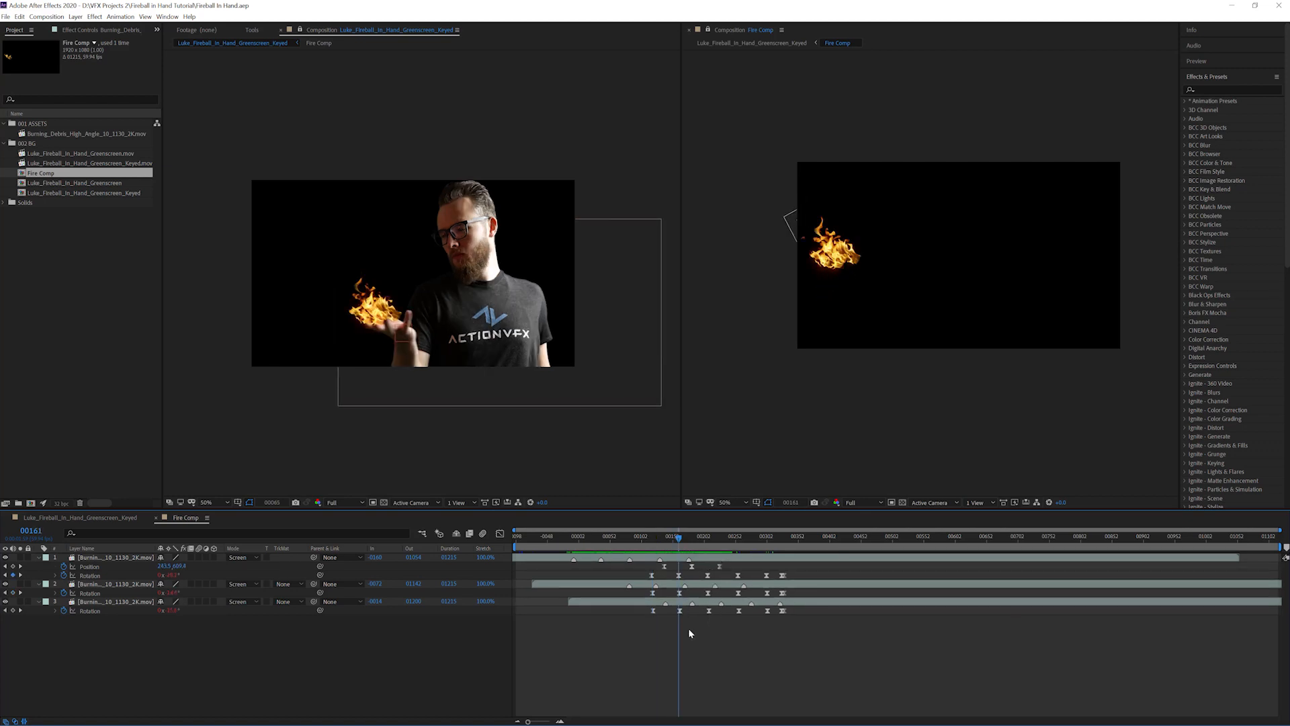
click(642, 559)
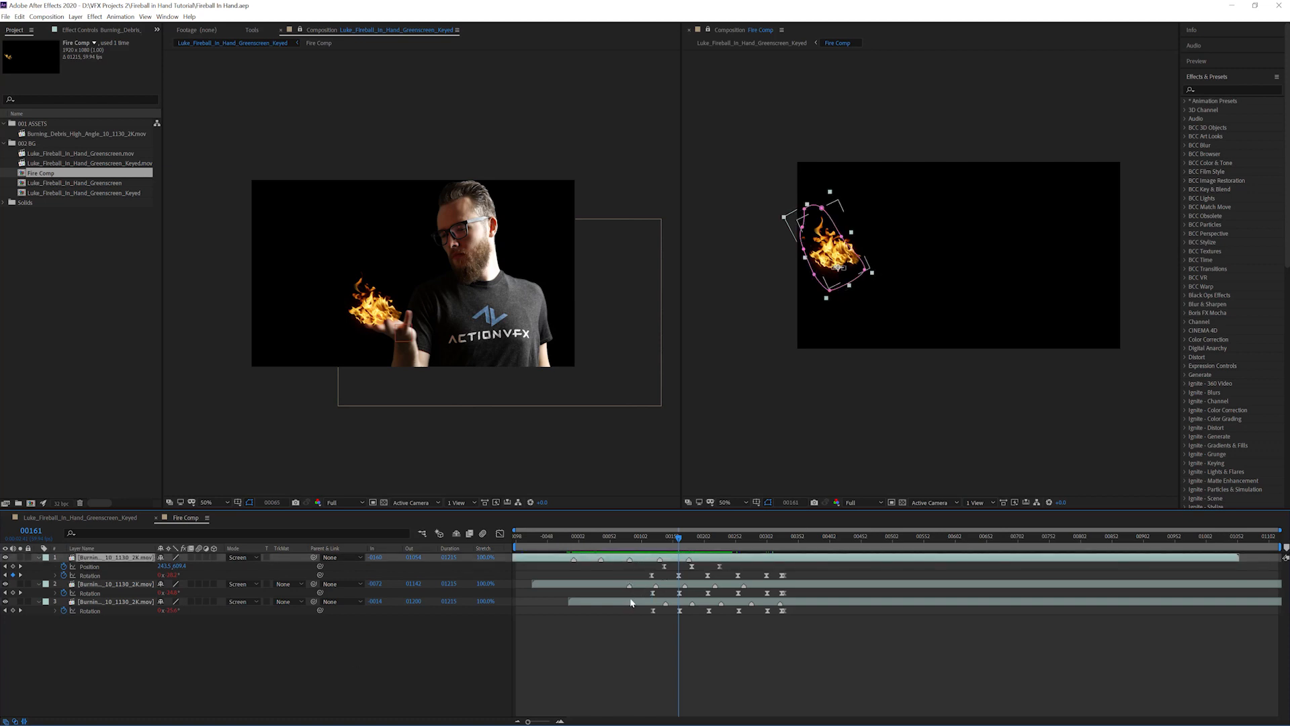
click(329, 681)
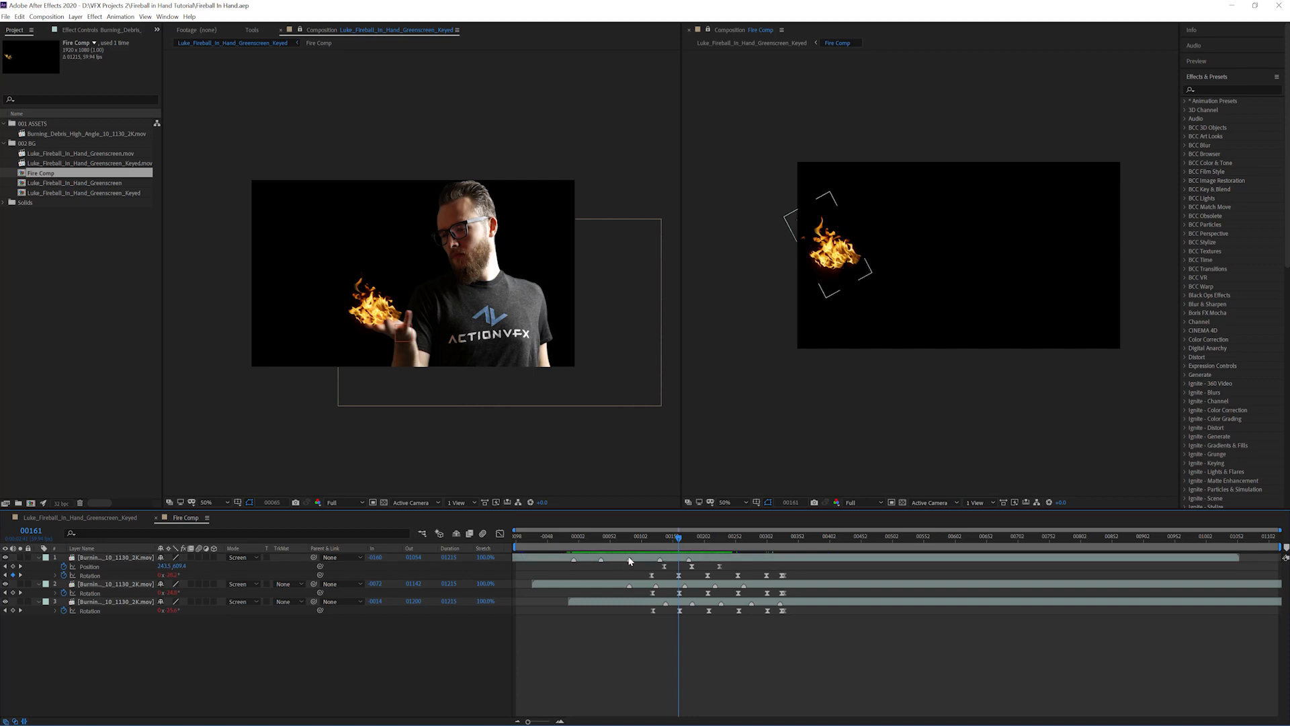
click(122, 563)
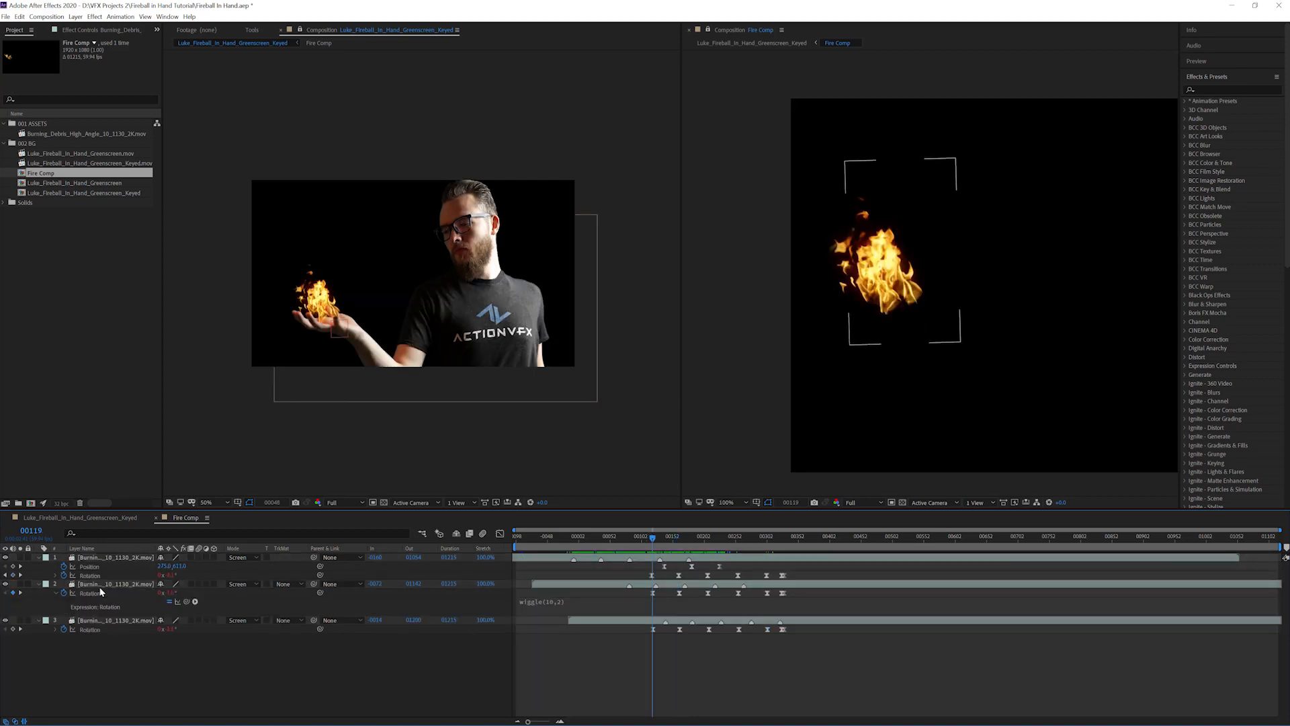
click(92, 594)
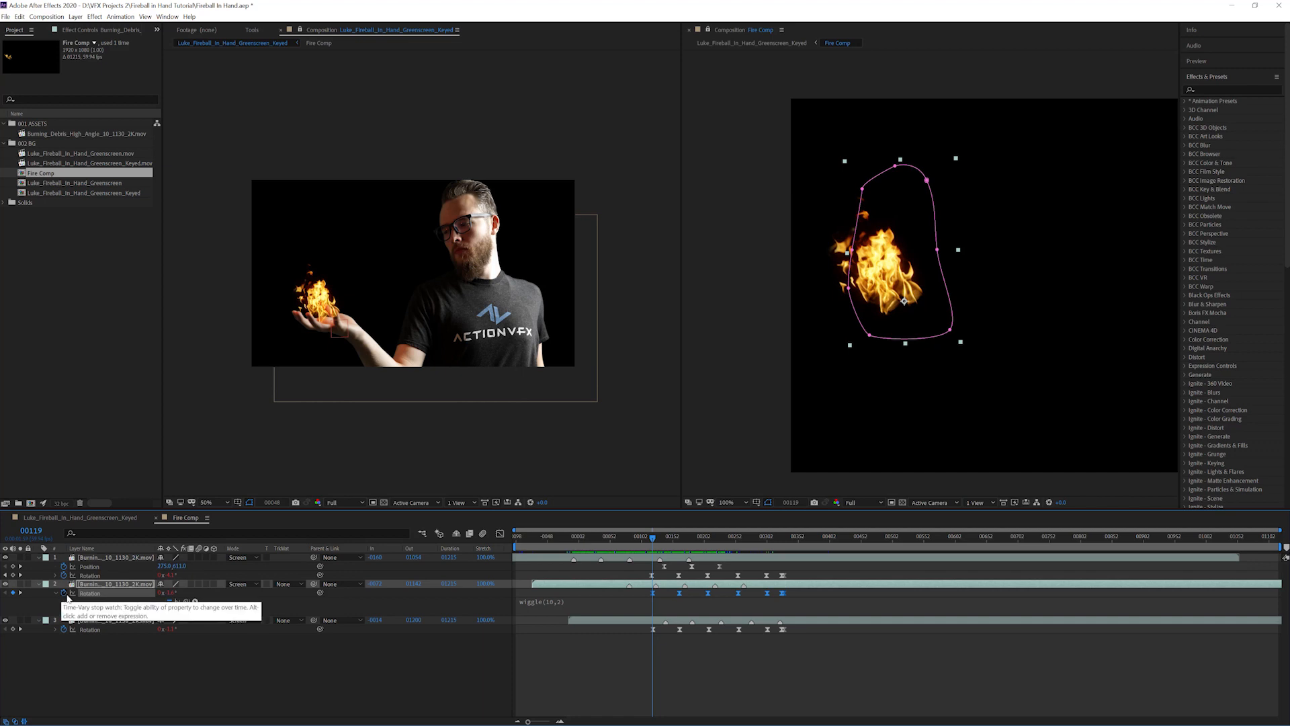
click(535, 605)
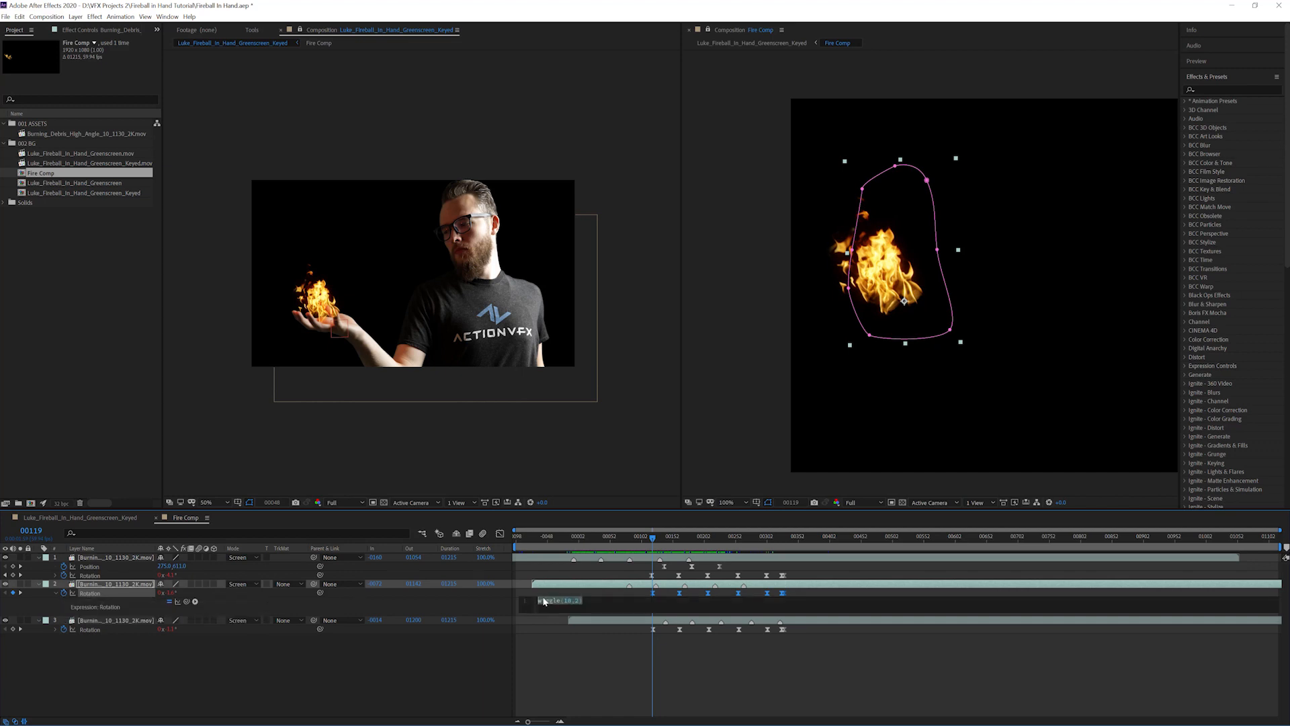
click(614, 606)
click(375, 658)
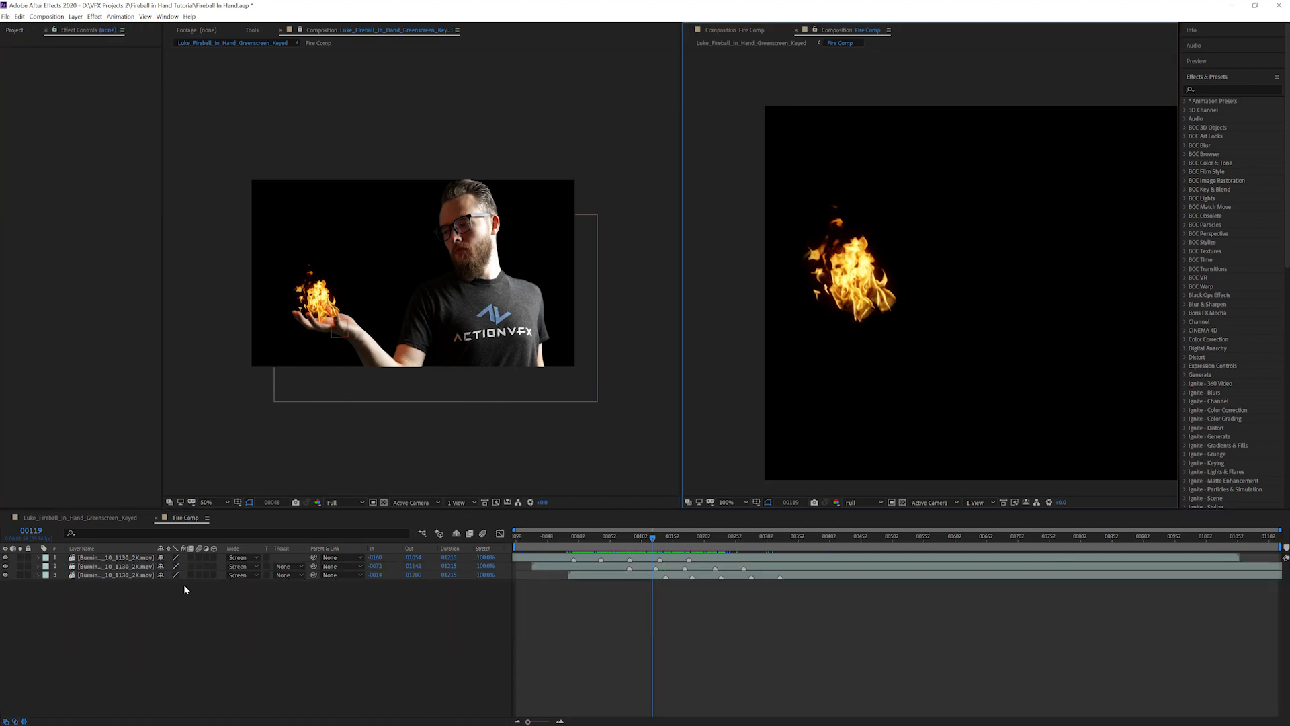
- Add an adjustment layer above the fire layers in Fire Comp and rename it UNMULT
right_click(130, 608)
mouse_move(205, 615)
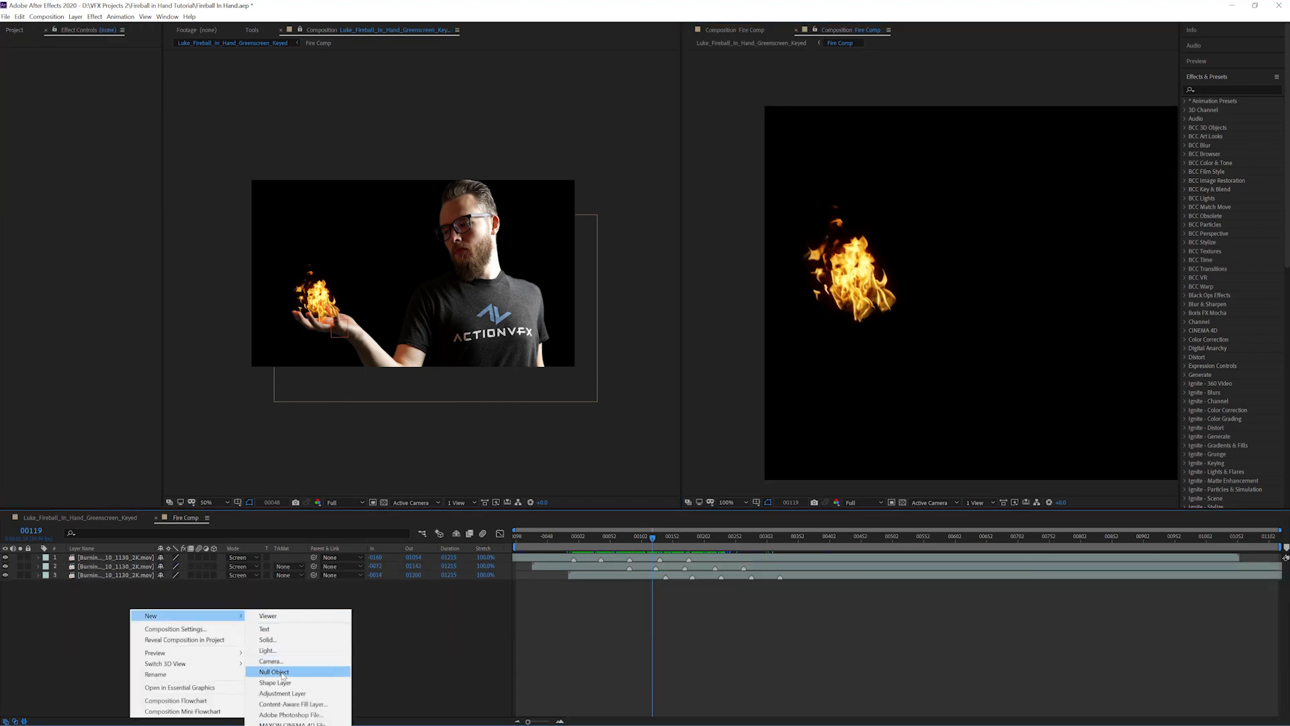
click(283, 692)
right_click(121, 558)
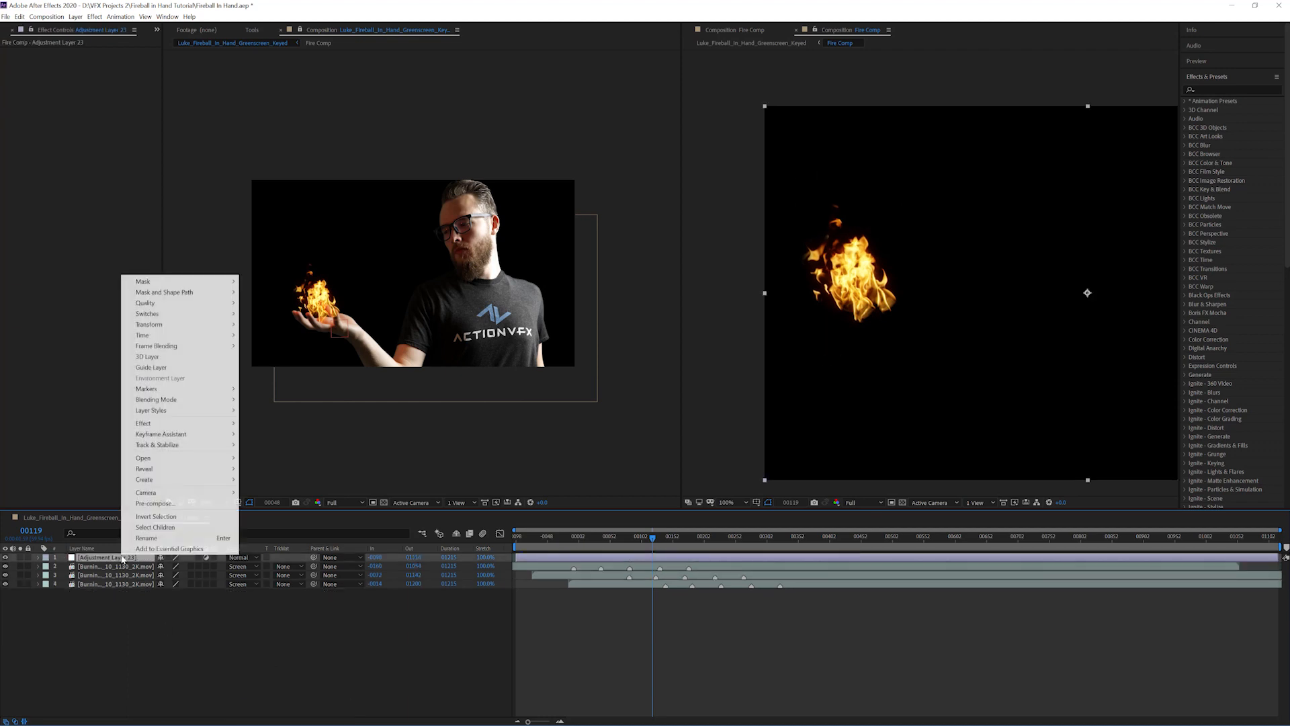
click(188, 536)
text(UNMULT)
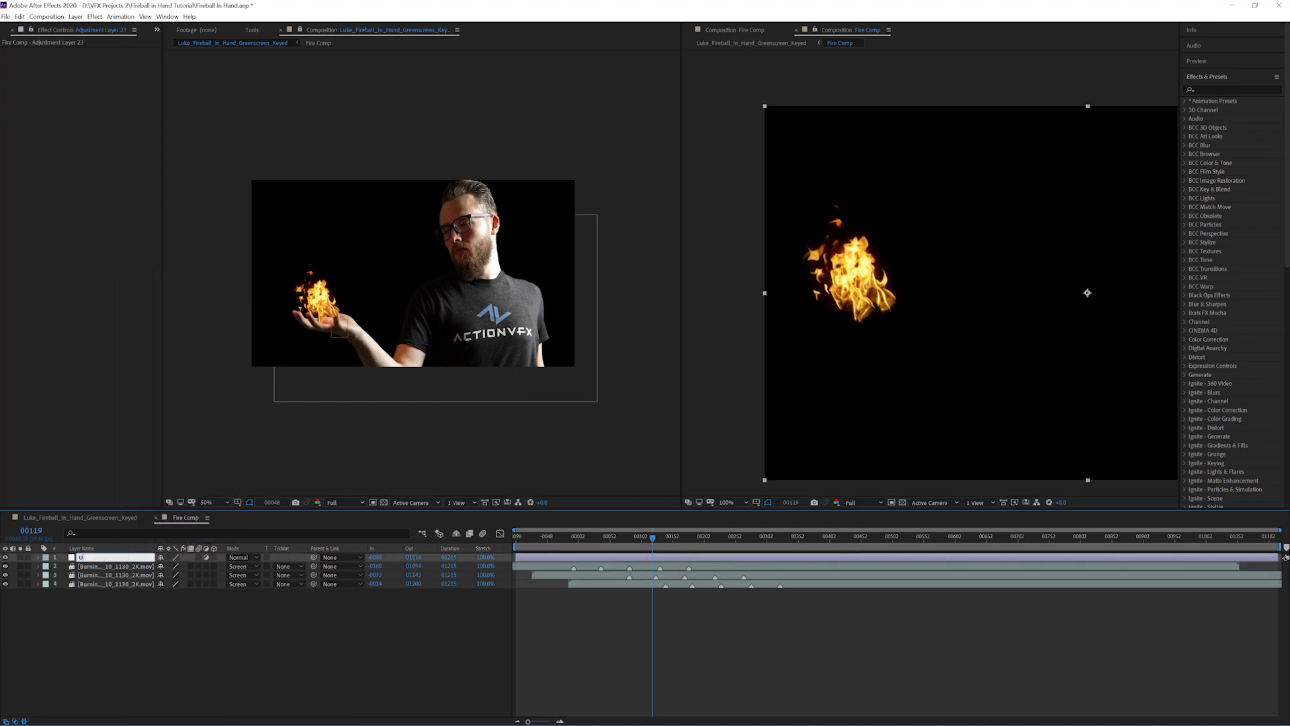
key(Return)
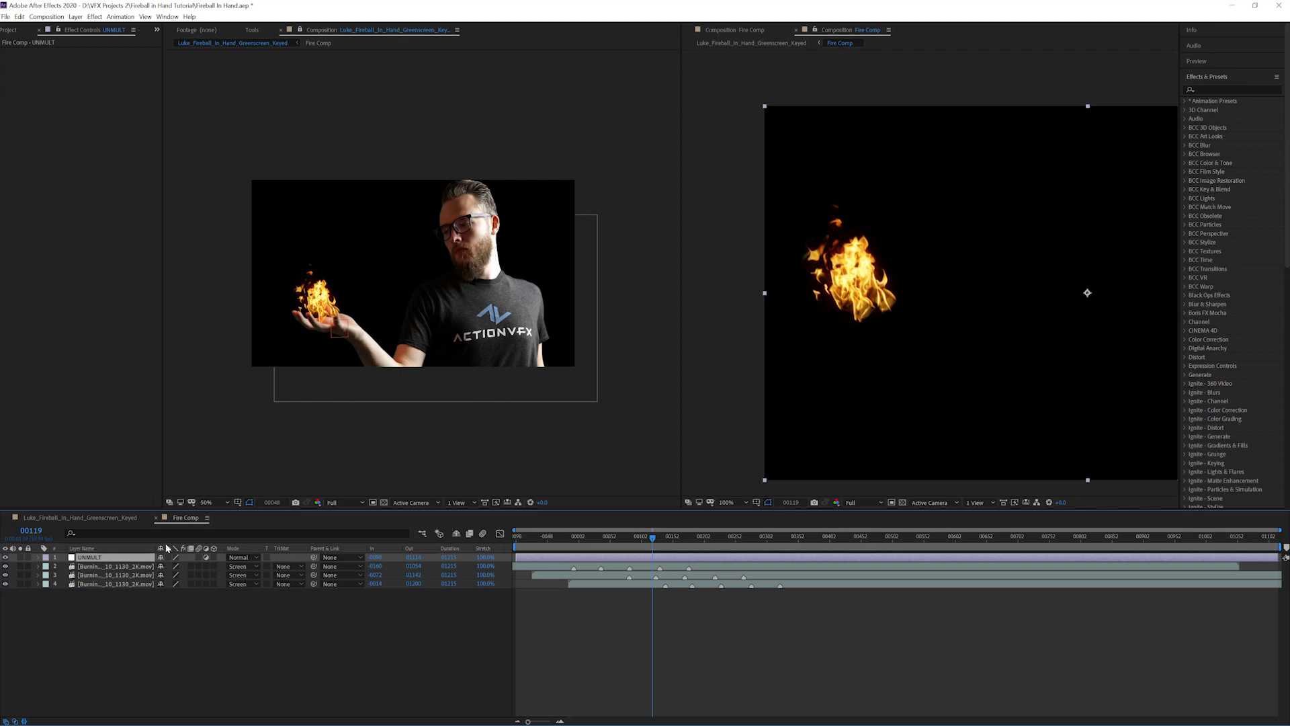
- Draw a closed, loose oval pen mask around the fire on the UNMULT layer
click(150, 594)
click(116, 558)
key(g)
click(830, 176)
click(795, 212)
drag(781, 284, 781, 293)
click(820, 351)
click(906, 348)
drag(939, 309, 941, 299)
click(931, 244)
click(907, 194)
drag(881, 174, 872, 173)
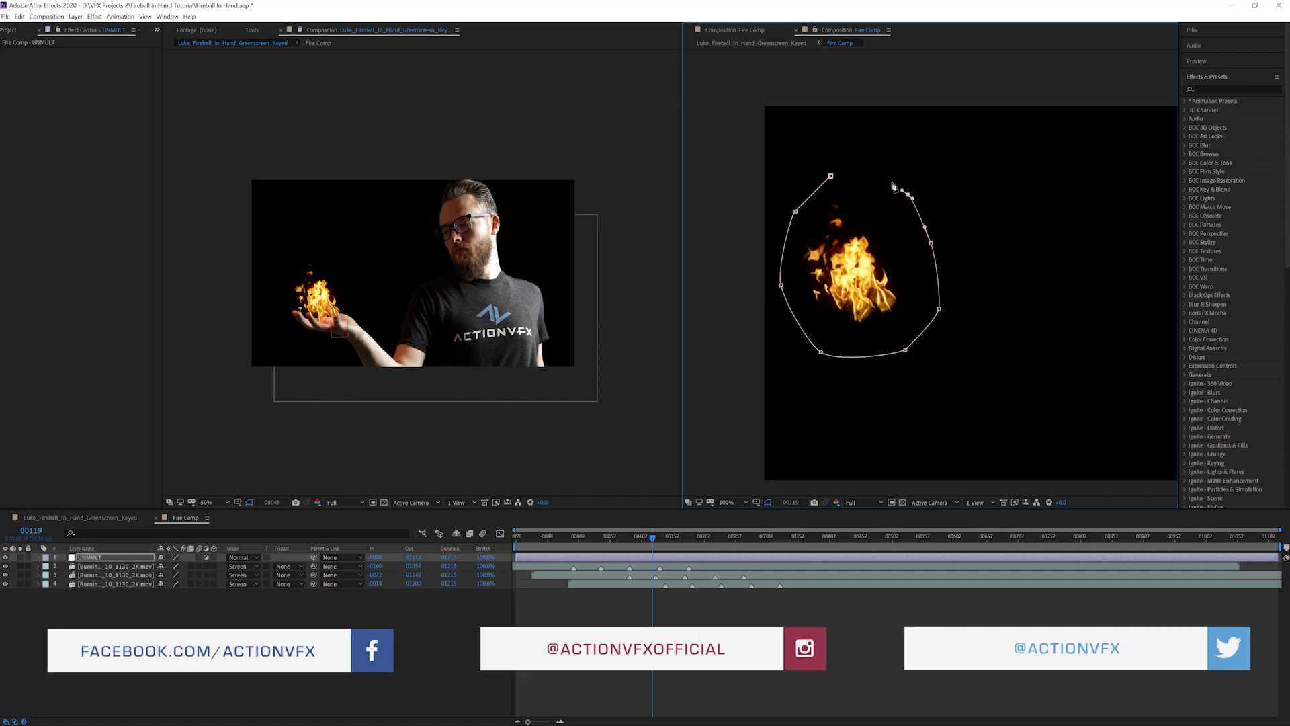
click(831, 177)
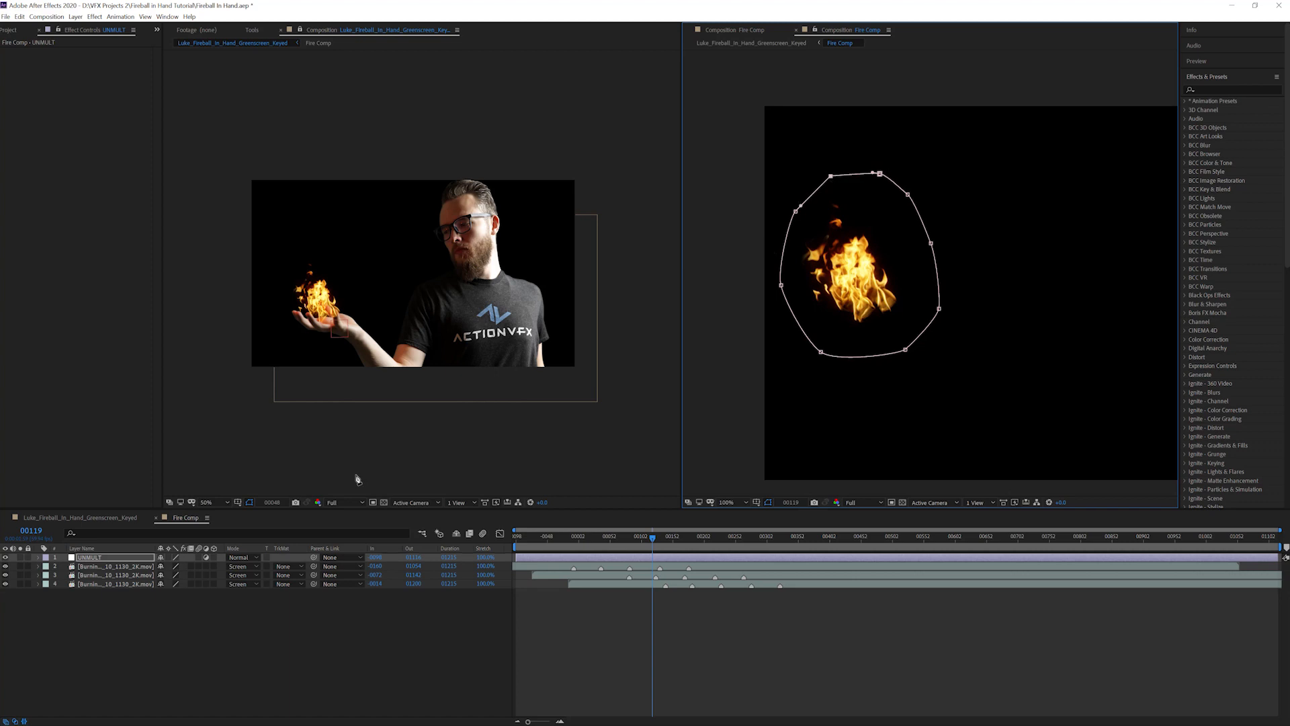
- Set the Mask Feather of the UNMULT layer's mask to 150 pixels
key(f)
click(174, 576)
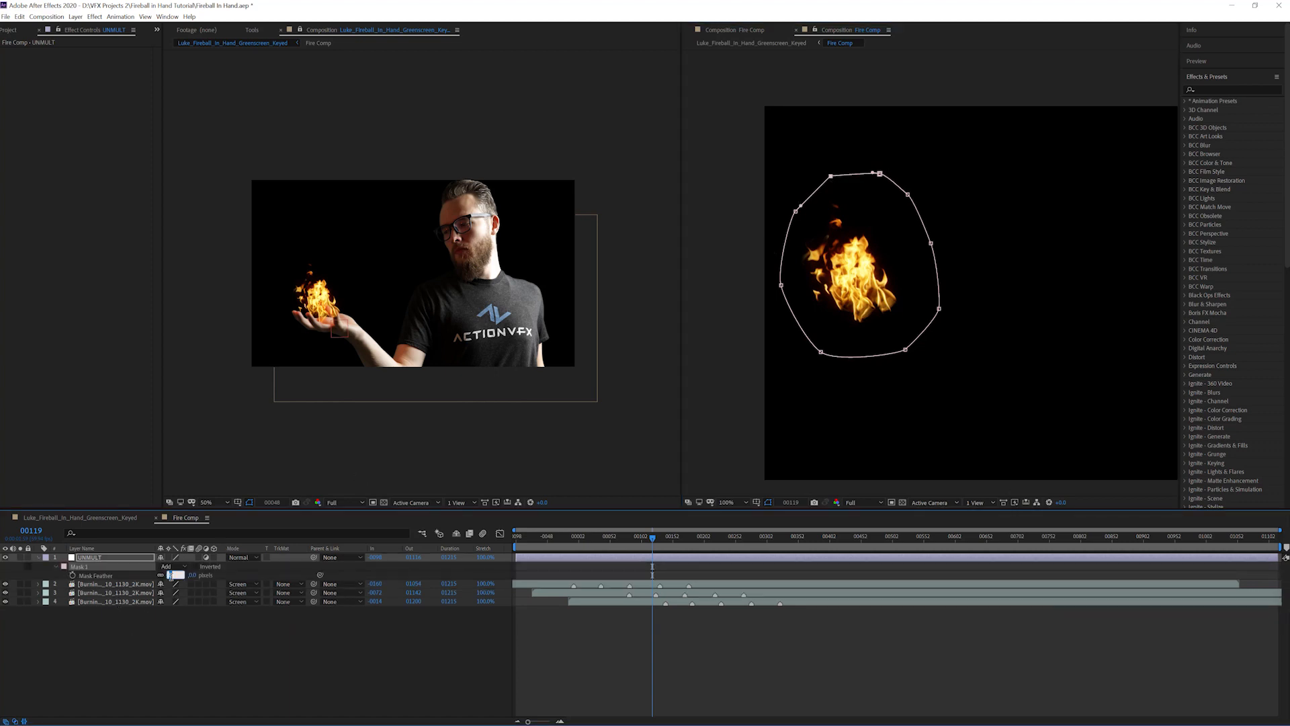
text(150)
key(Return)
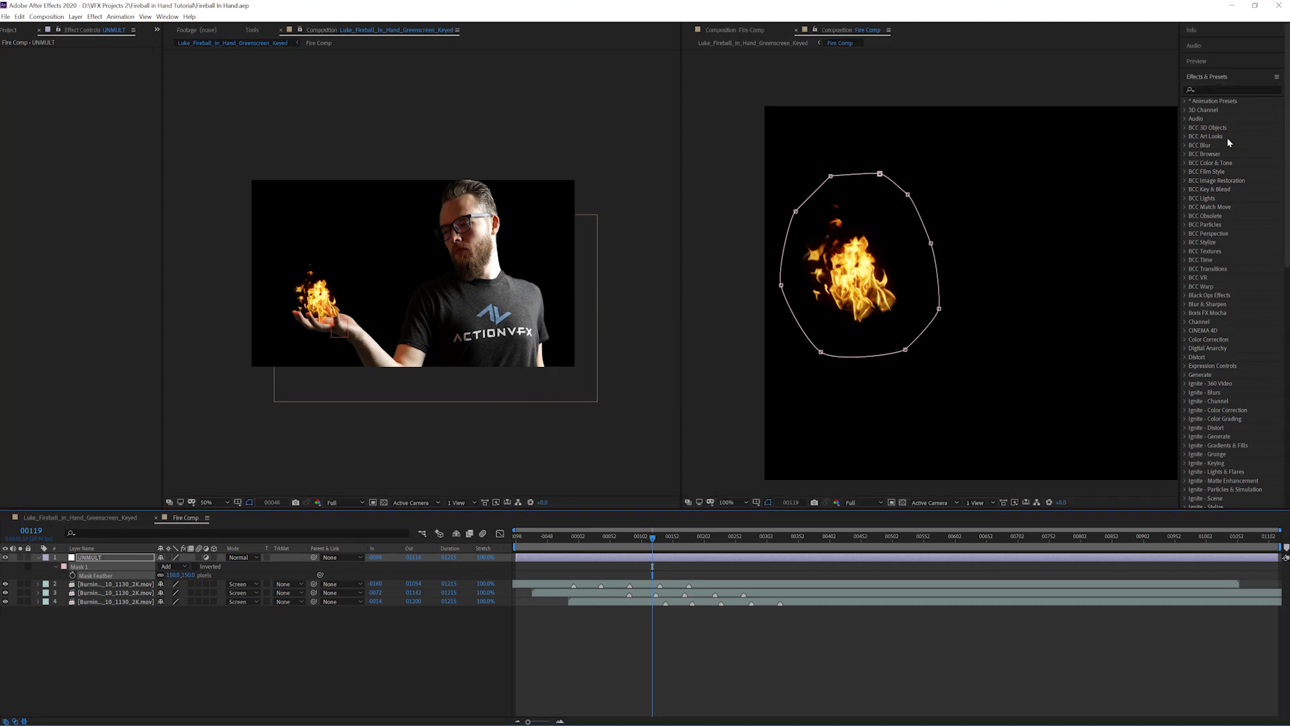
- Apply the uni.Unmult effect to the UNMULT layer and set its Tolerance to 70
click(1237, 89)
text(uni.unm)
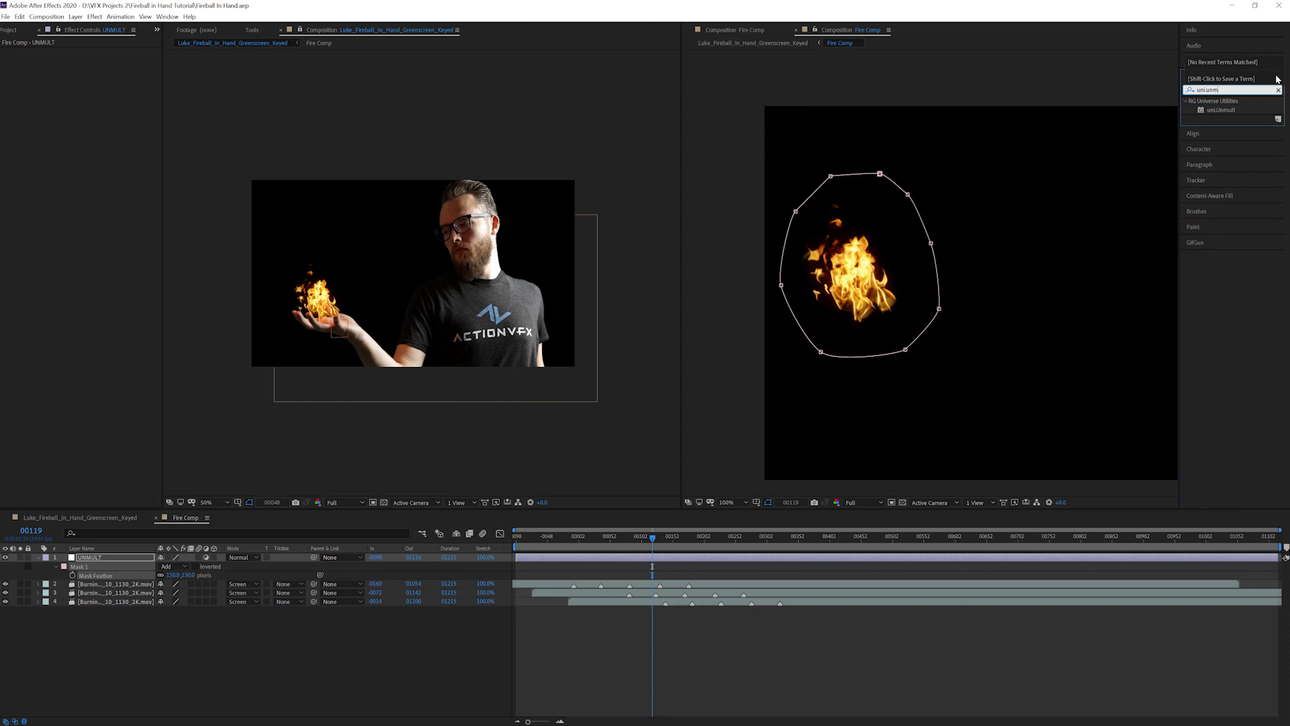
drag(1221, 110, 47, 217)
click(95, 144)
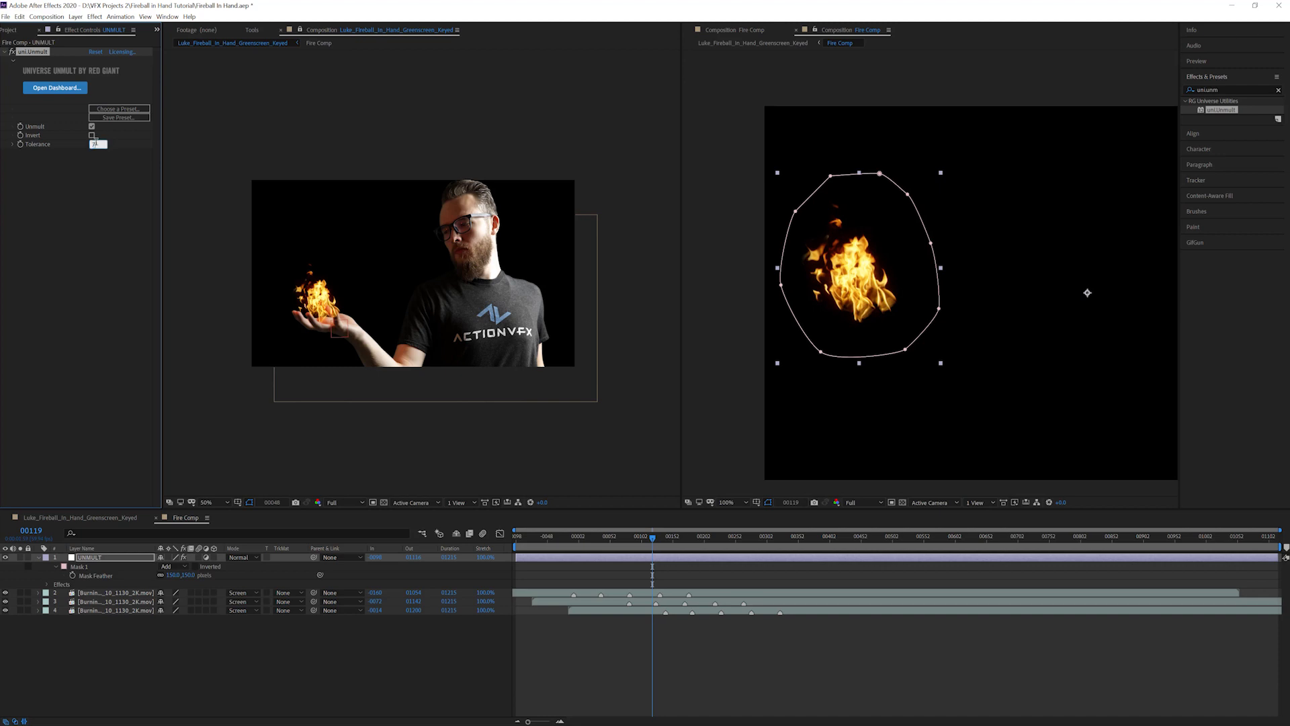
key(Return)
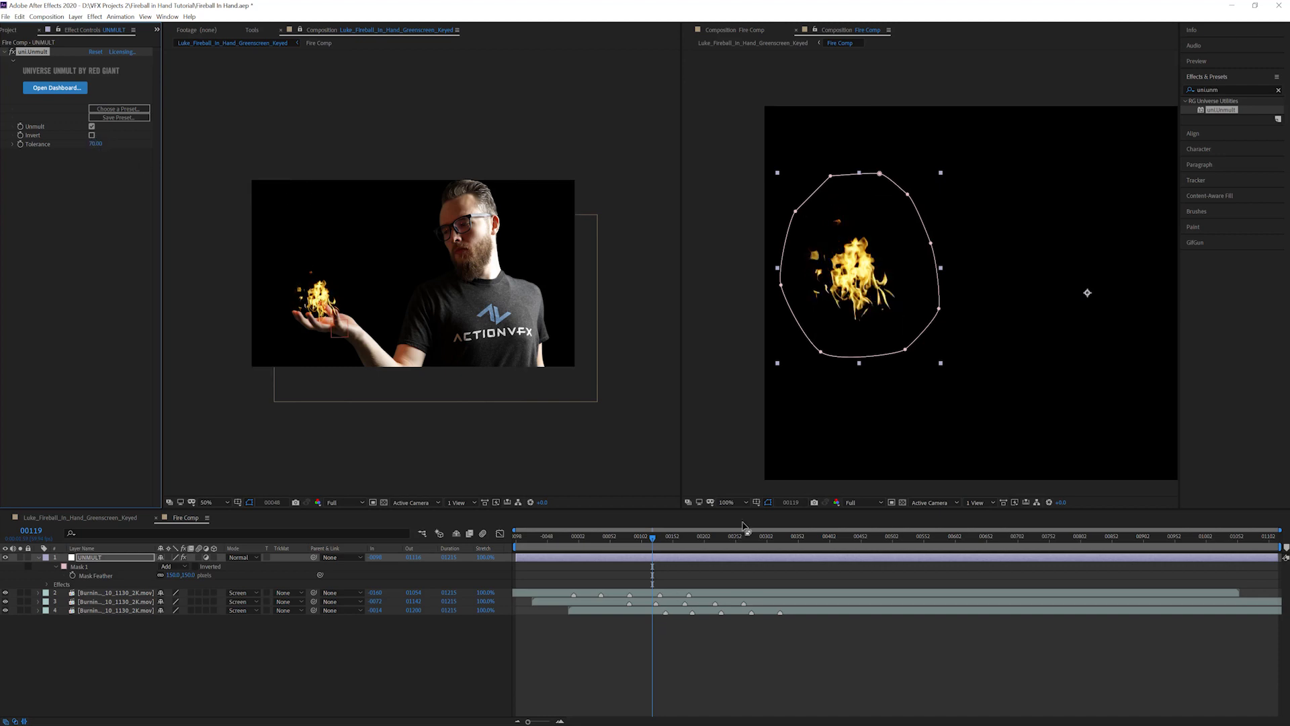
- Change the UNMULT layer's mask mode to Subtract so the effect acts only outside the outline
click(84, 568)
click(172, 566)
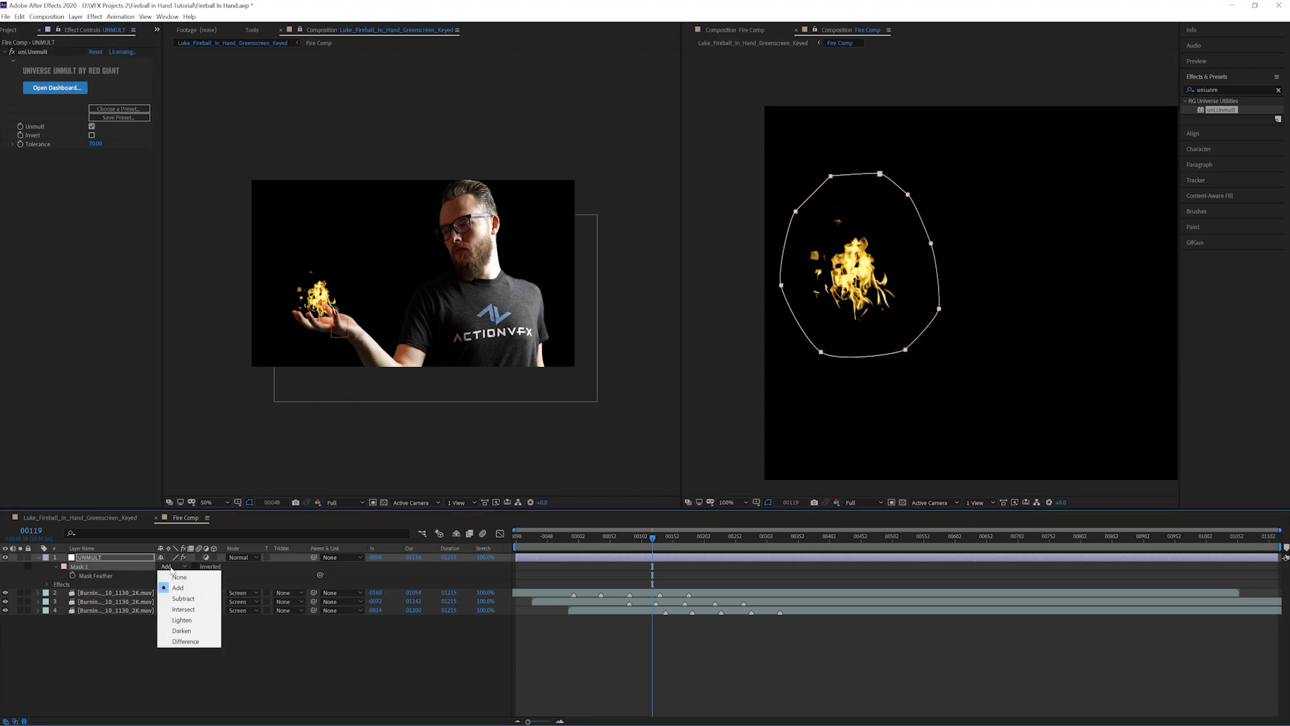
click(183, 598)
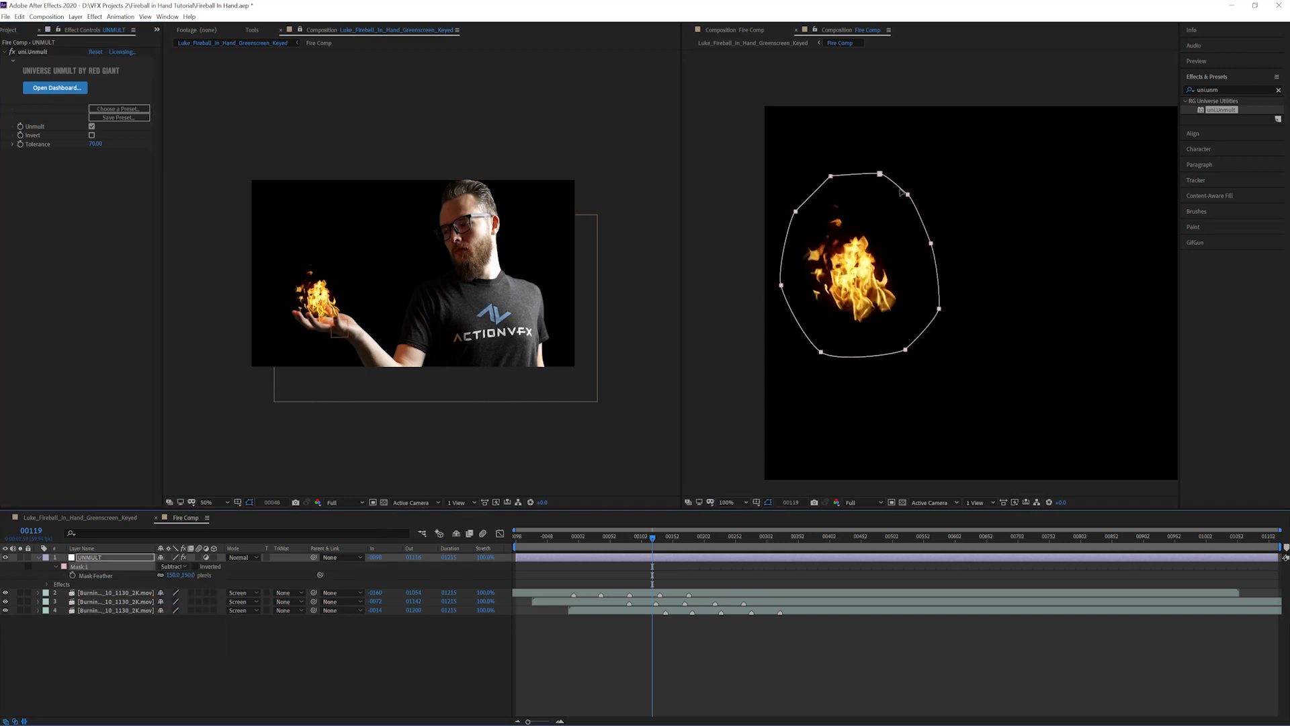
double_click(838, 176)
drag(855, 188, 888, 286)
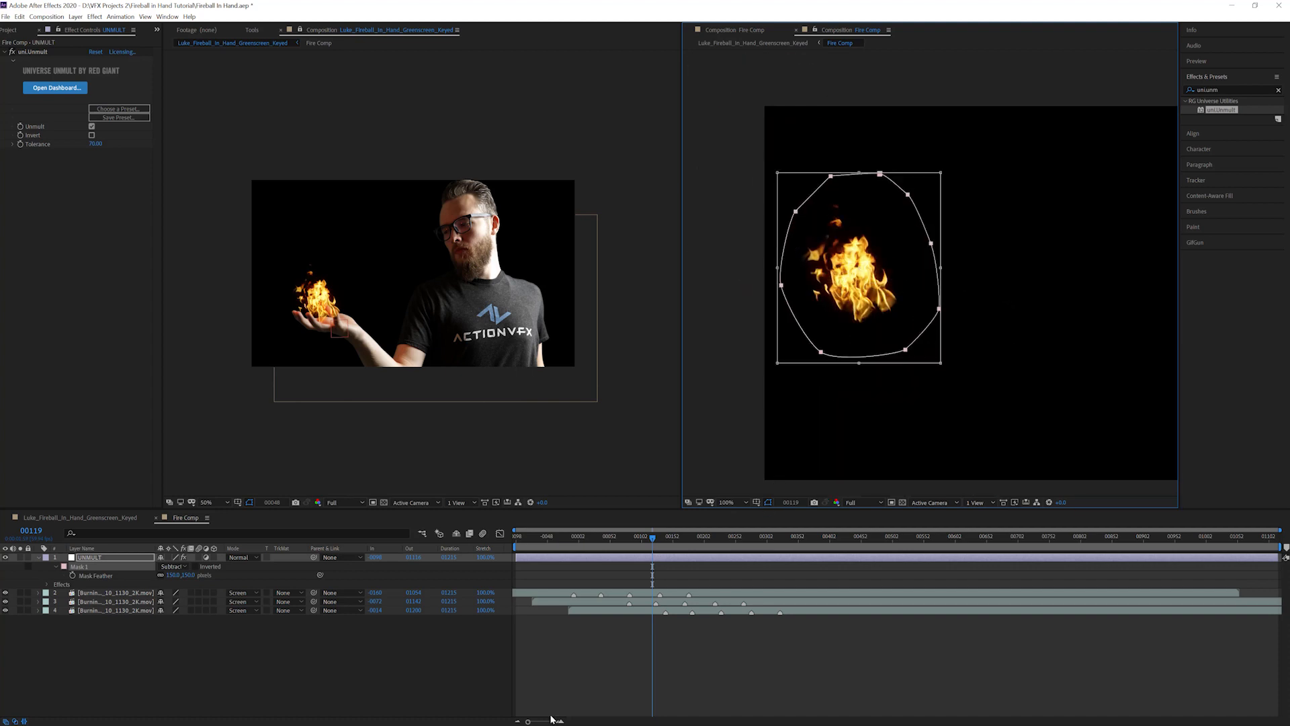
- Check the masked Unmult edges on the fire by scrubbing to frame 312, and save the project
drag(651, 537, 608, 537)
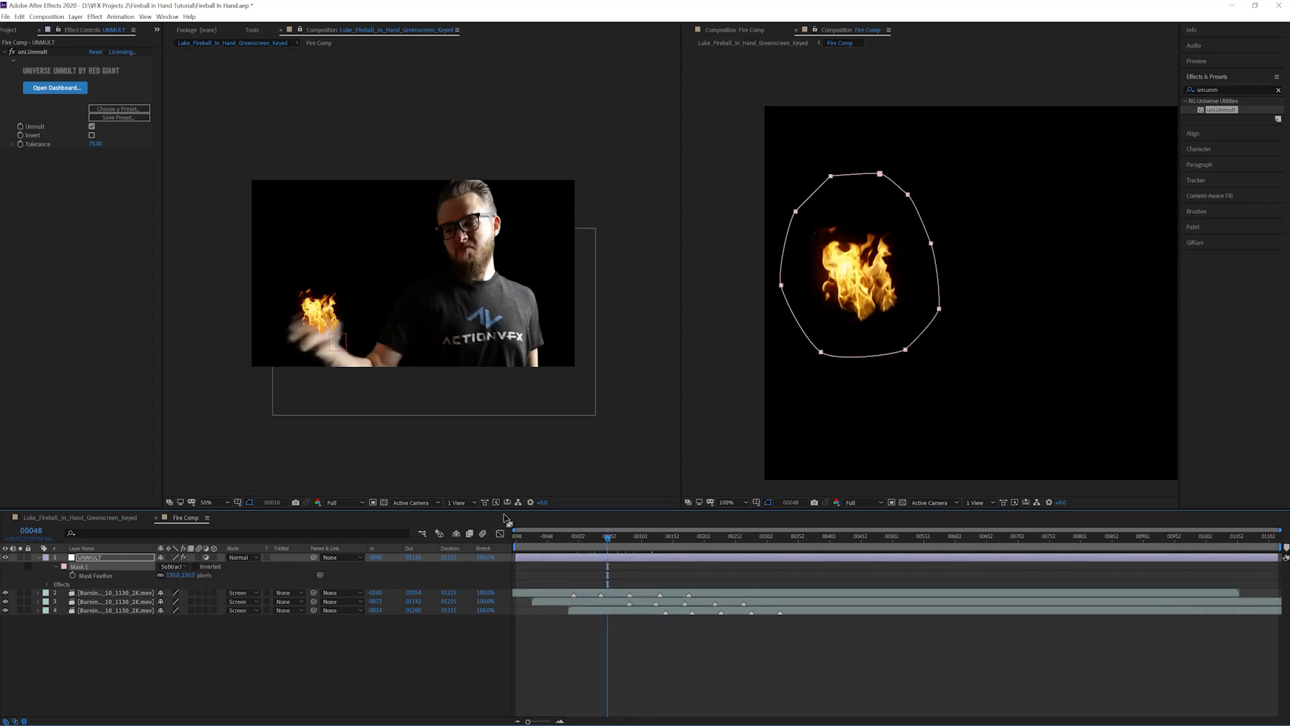
drag(629, 538, 773, 547)
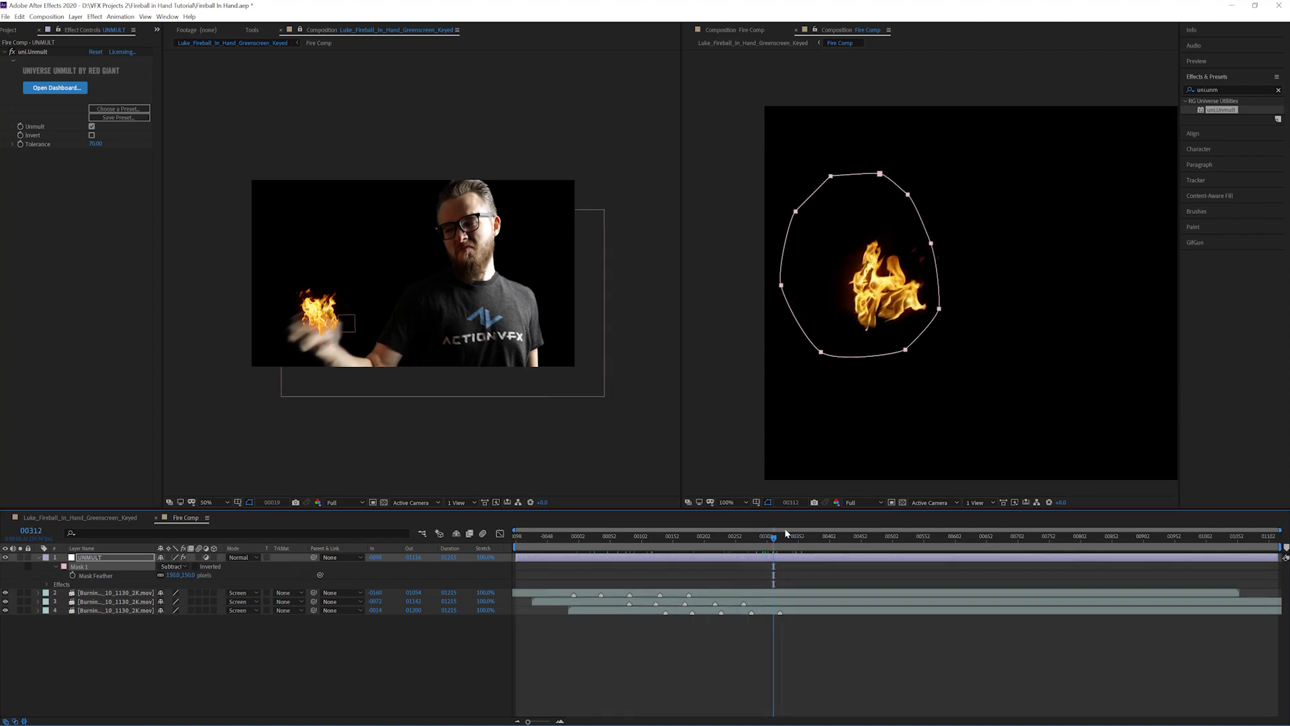
click(256, 644)
key(ctrl+s)
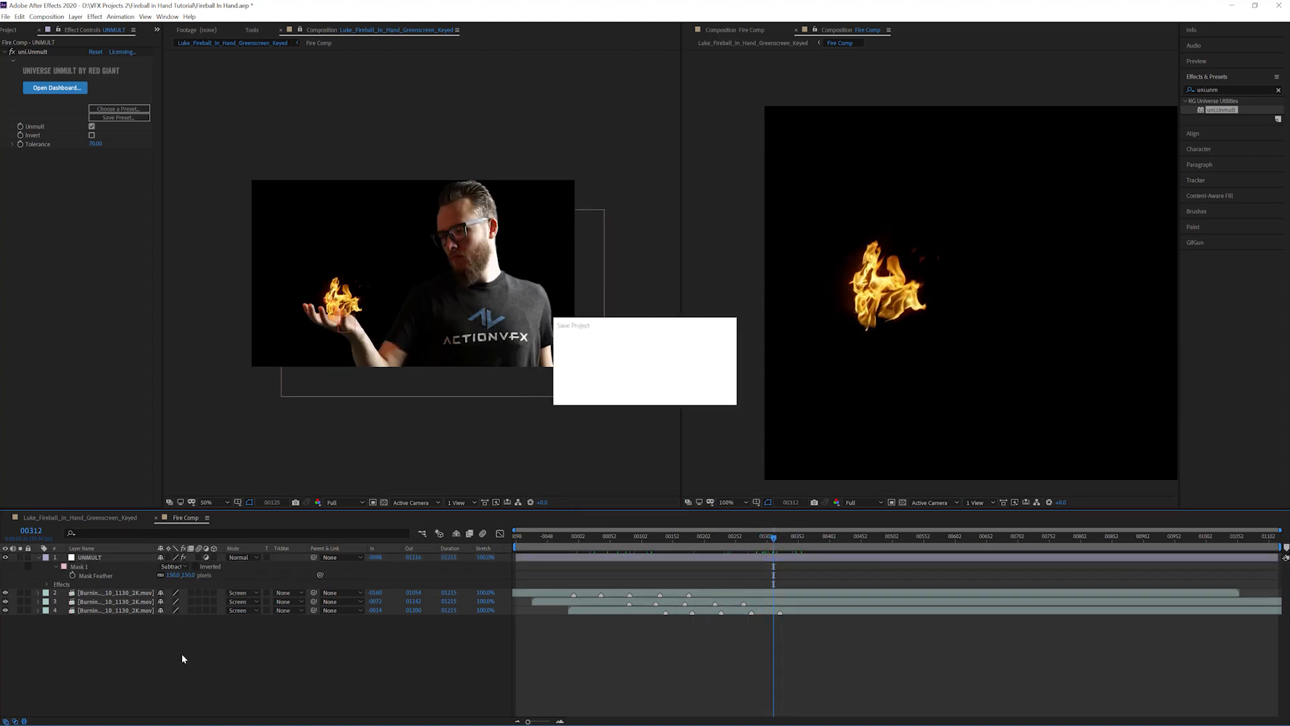
- Review the top fire layer's Position keyframes at frames 138, 183 and the following one against the moving hand
click(118, 519)
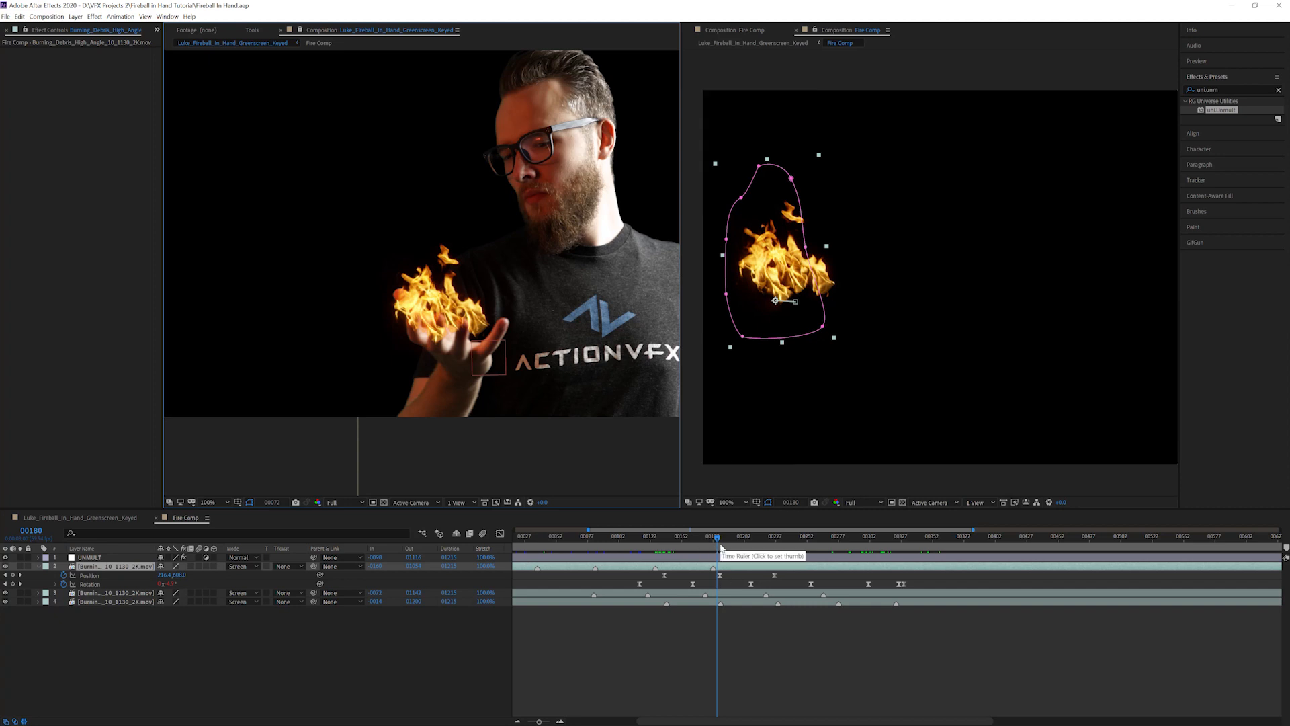
drag(716, 542, 664, 542)
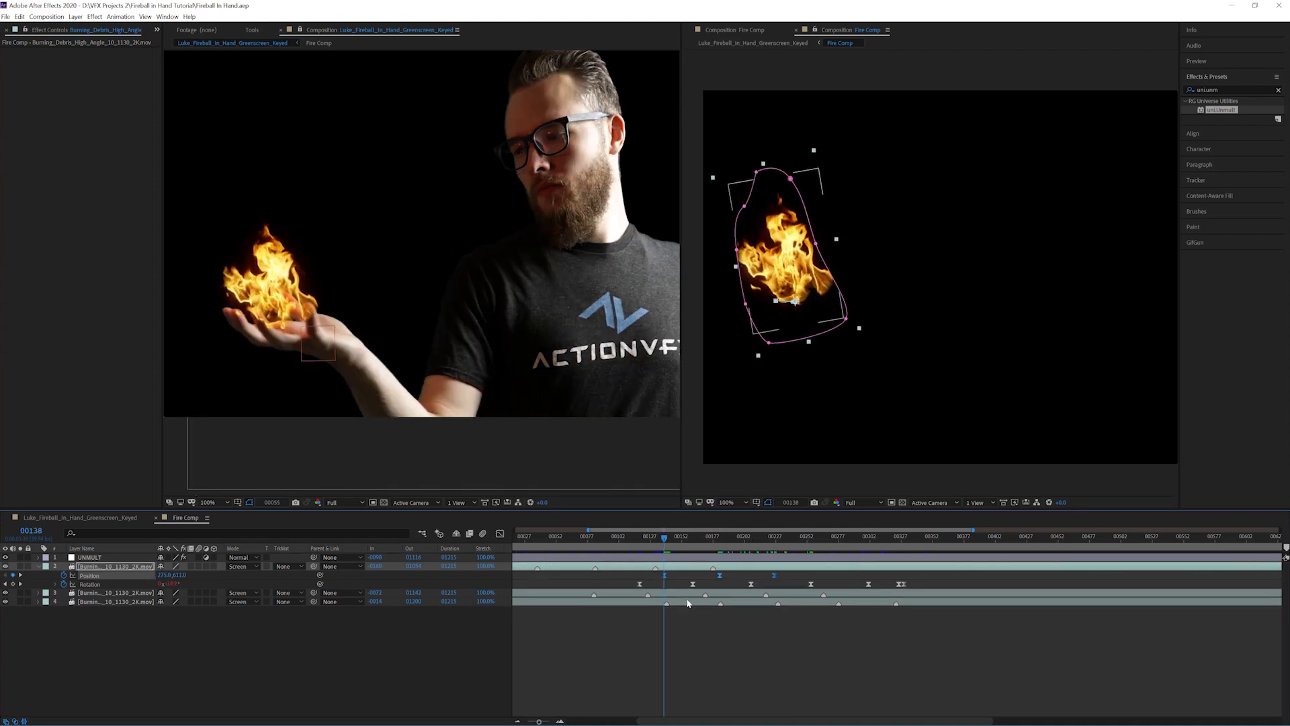
click(721, 535)
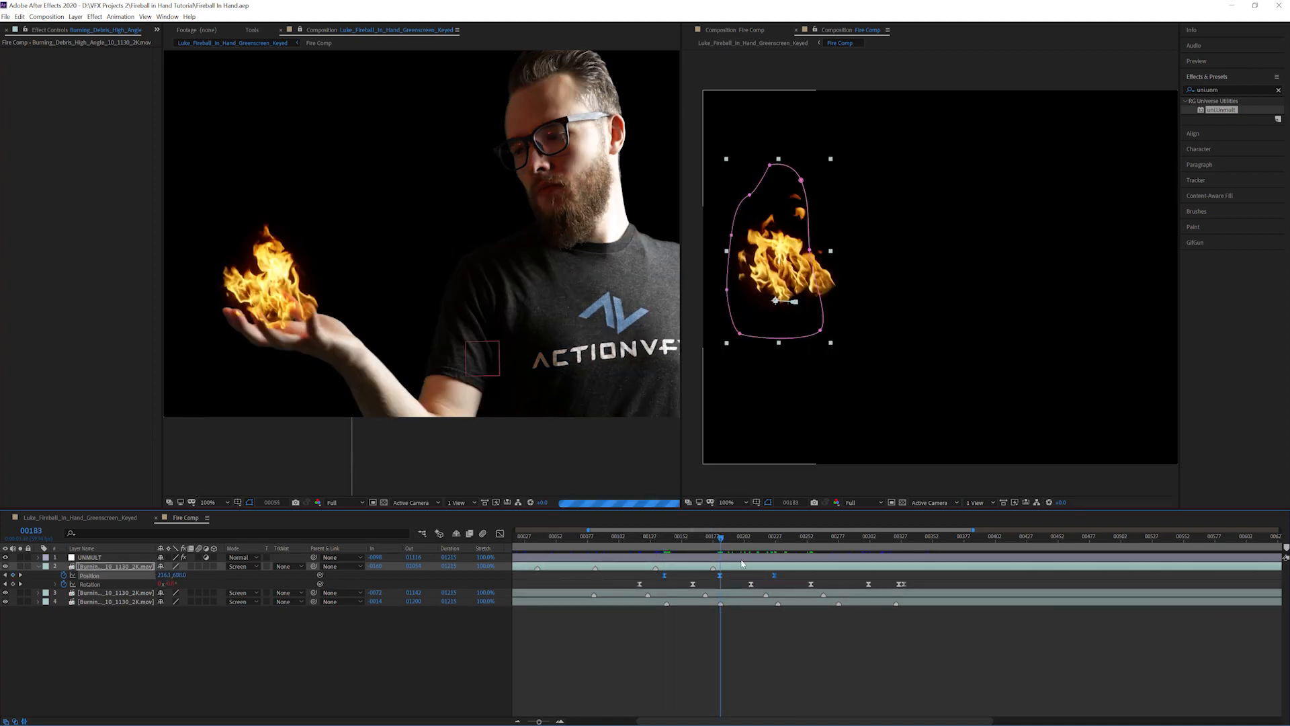
click(776, 538)
click(293, 667)
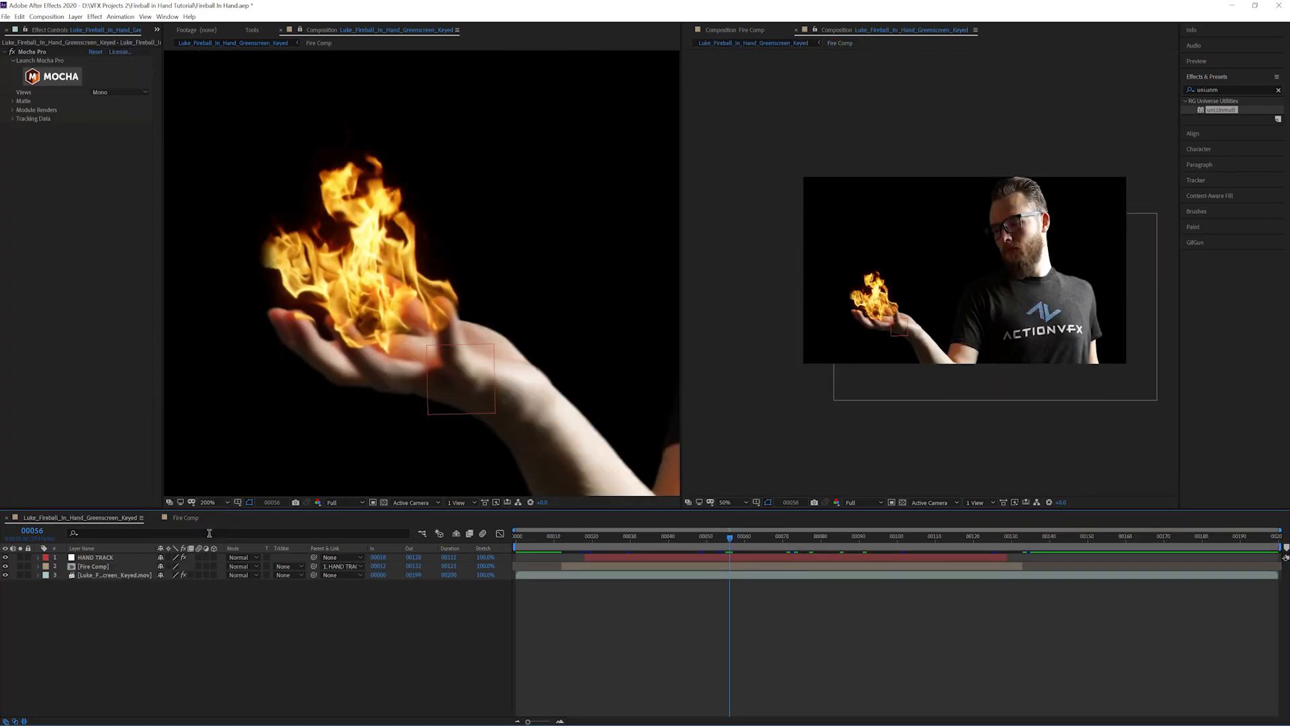
- Examine how the fire meets the palm and fingers up close in the keyed greenscreen composition at frame 56
click(84, 575)
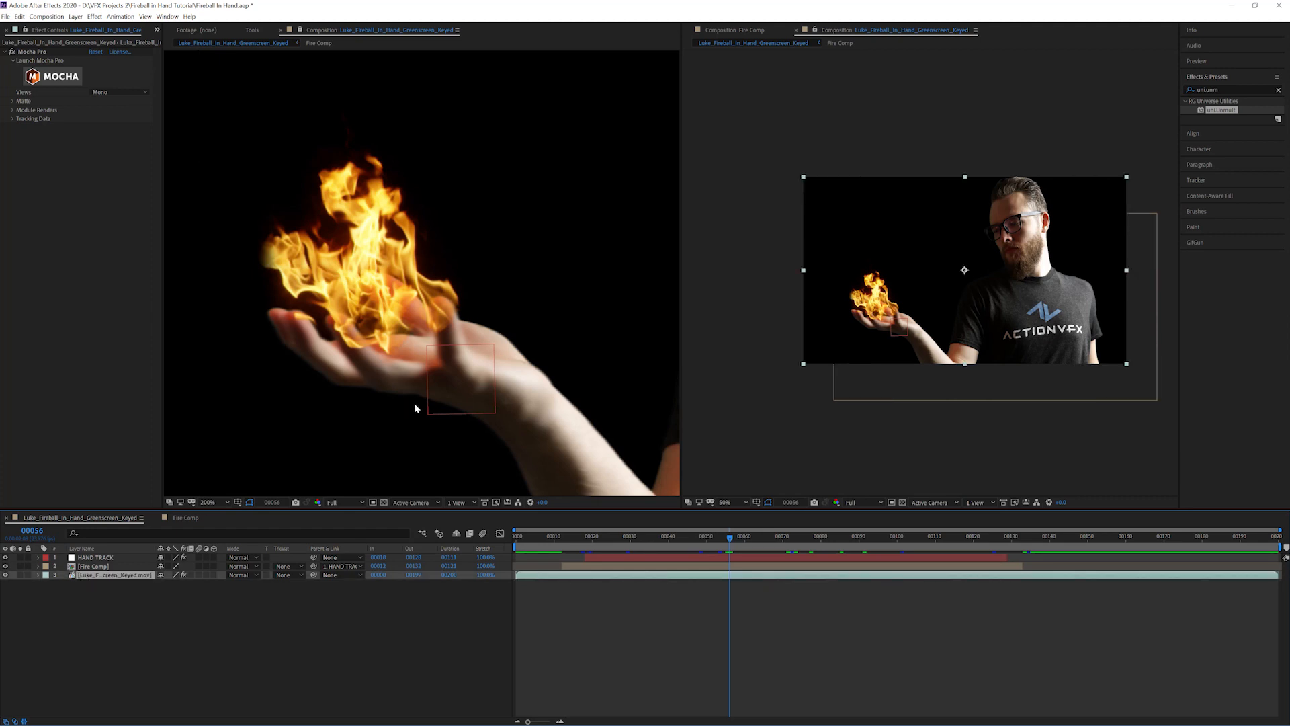
scroll(420, 349, up, 1)
drag(420, 349, 524, 301)
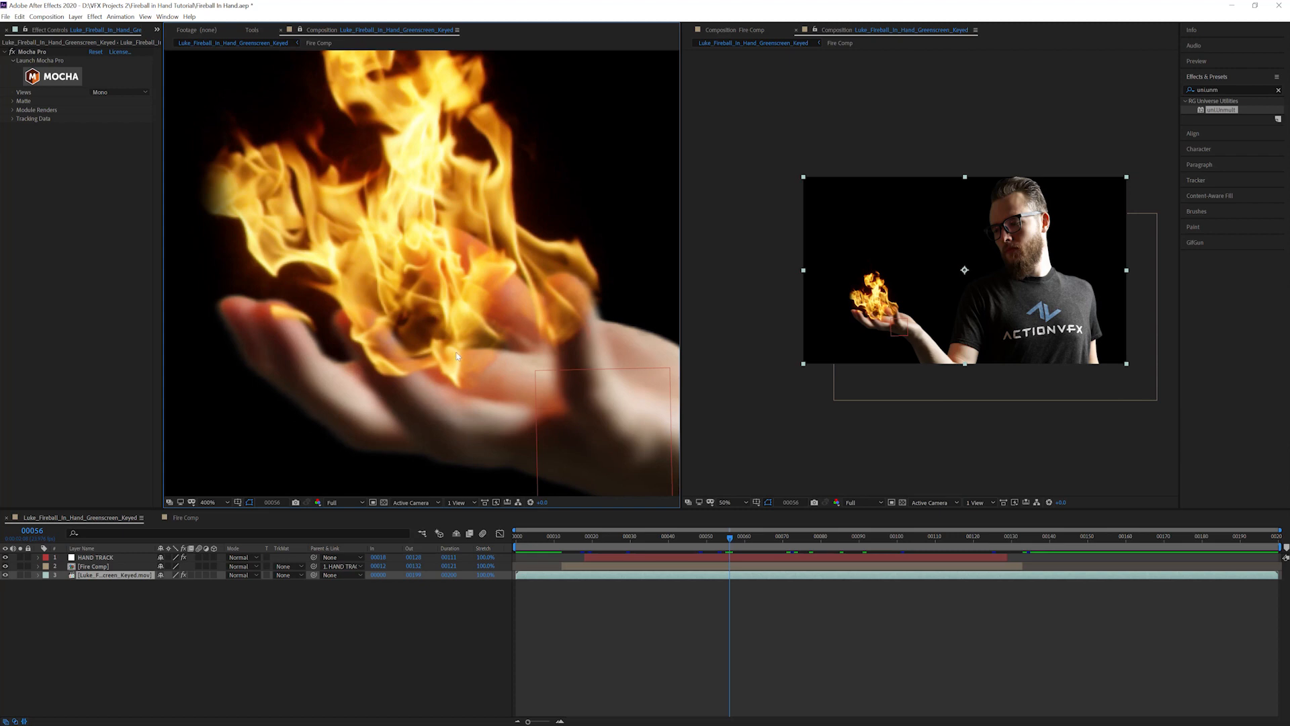
scroll(456, 356, down, 2)
click(135, 639)
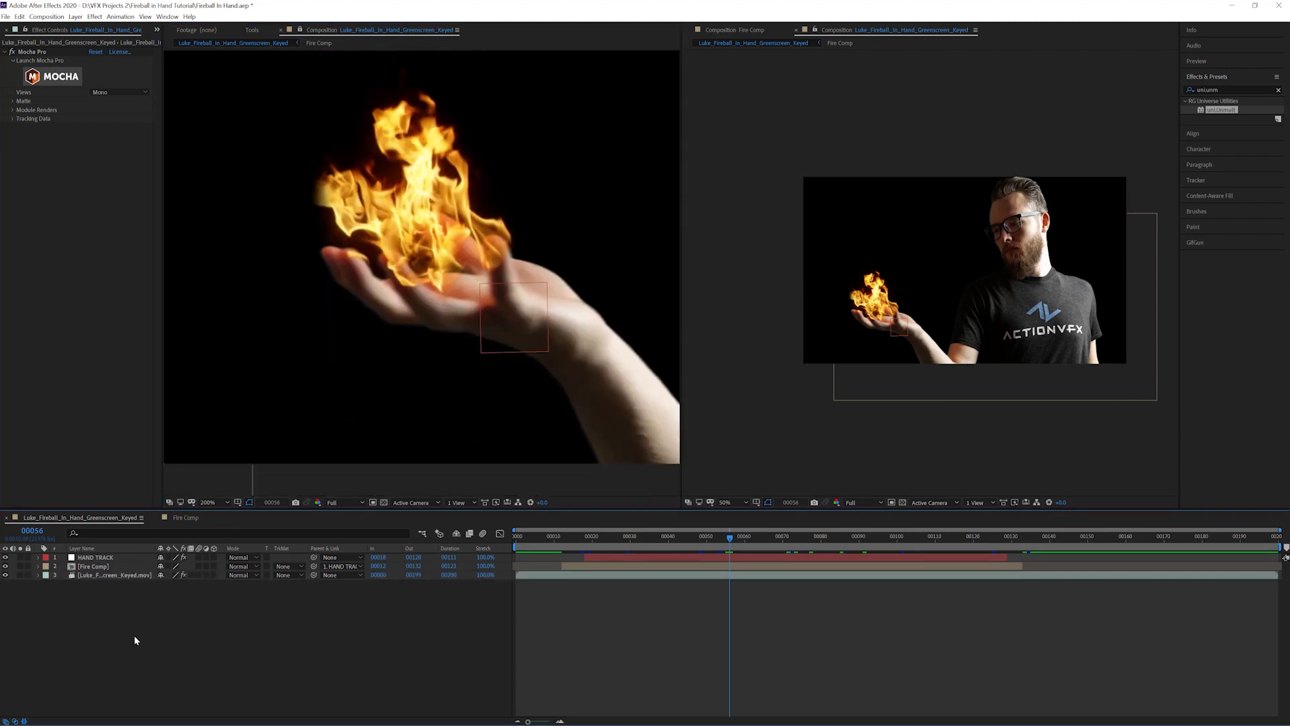
- Select the Mocha Pro effect on the keyed greenscreen footage layer
click(128, 575)
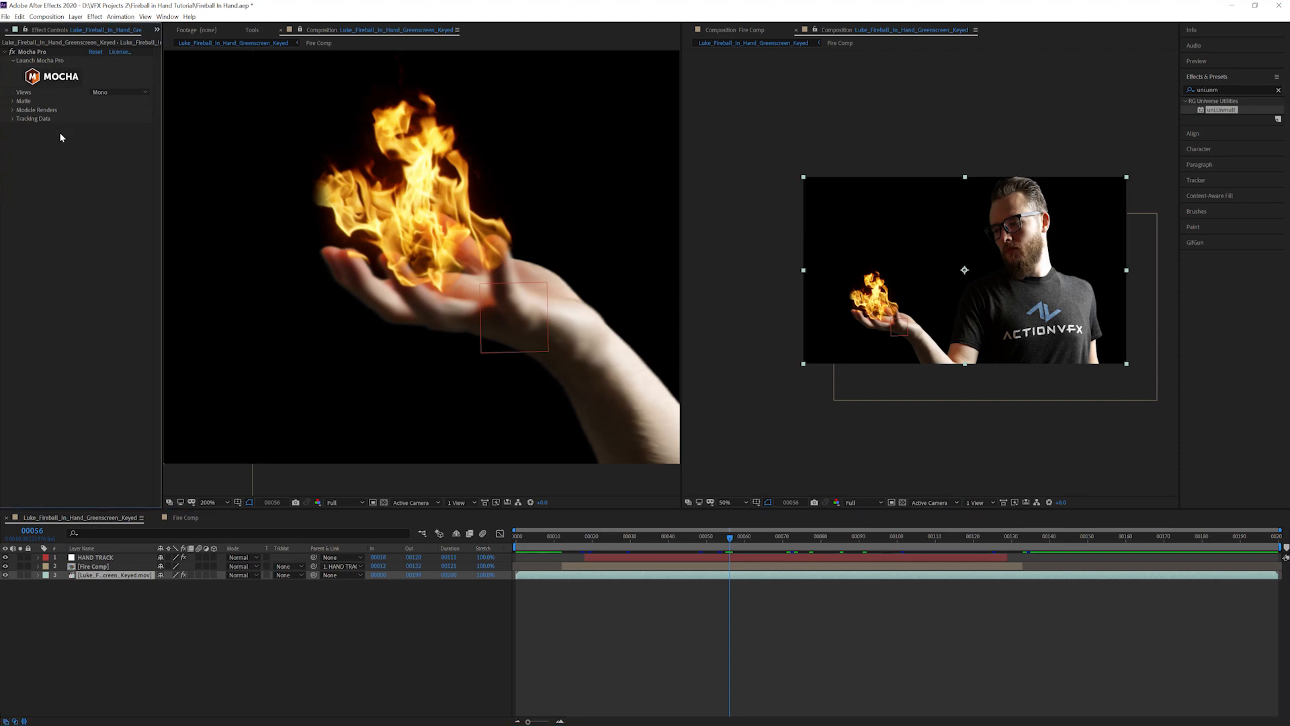
click(47, 78)
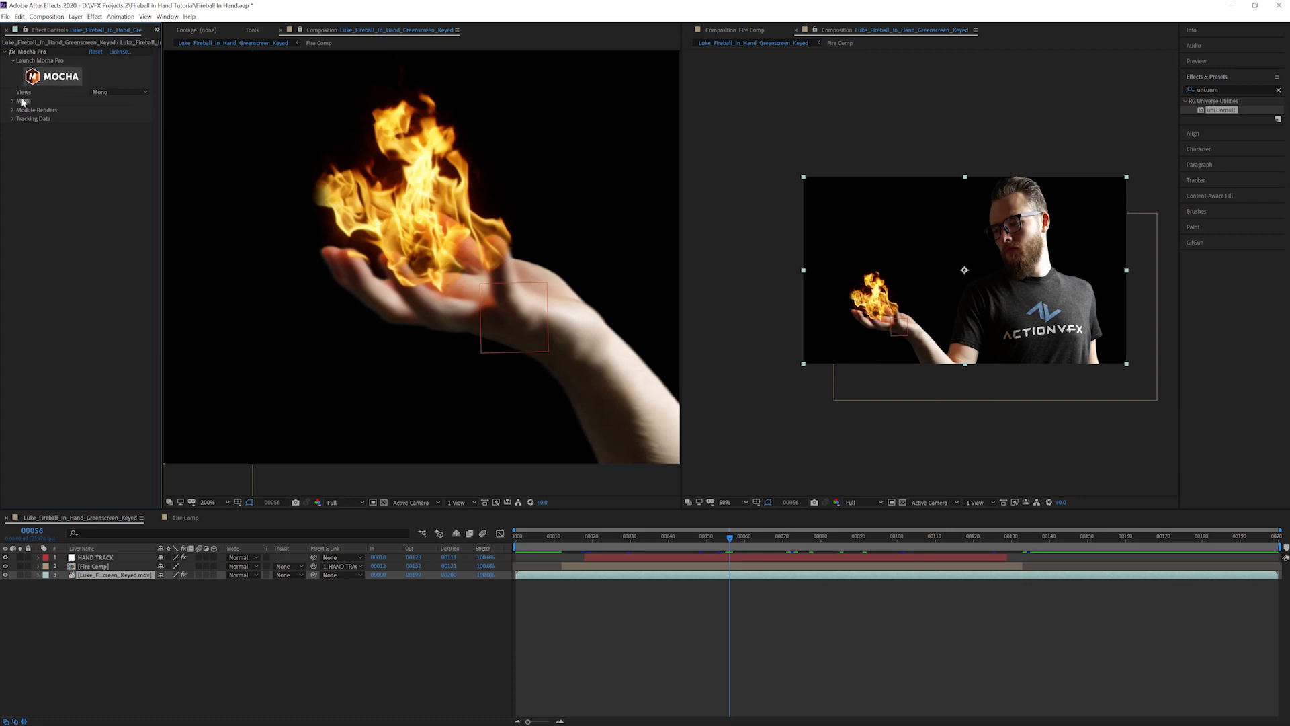
click(30, 53)
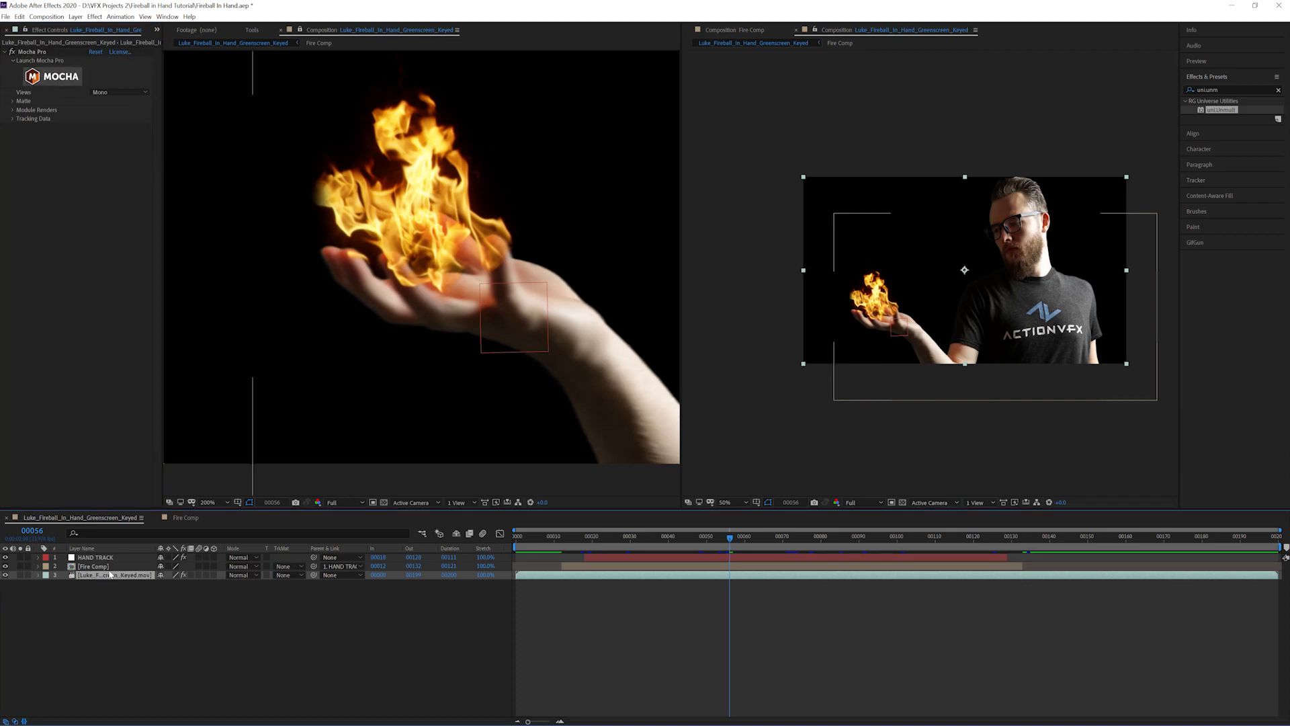
click(28, 61)
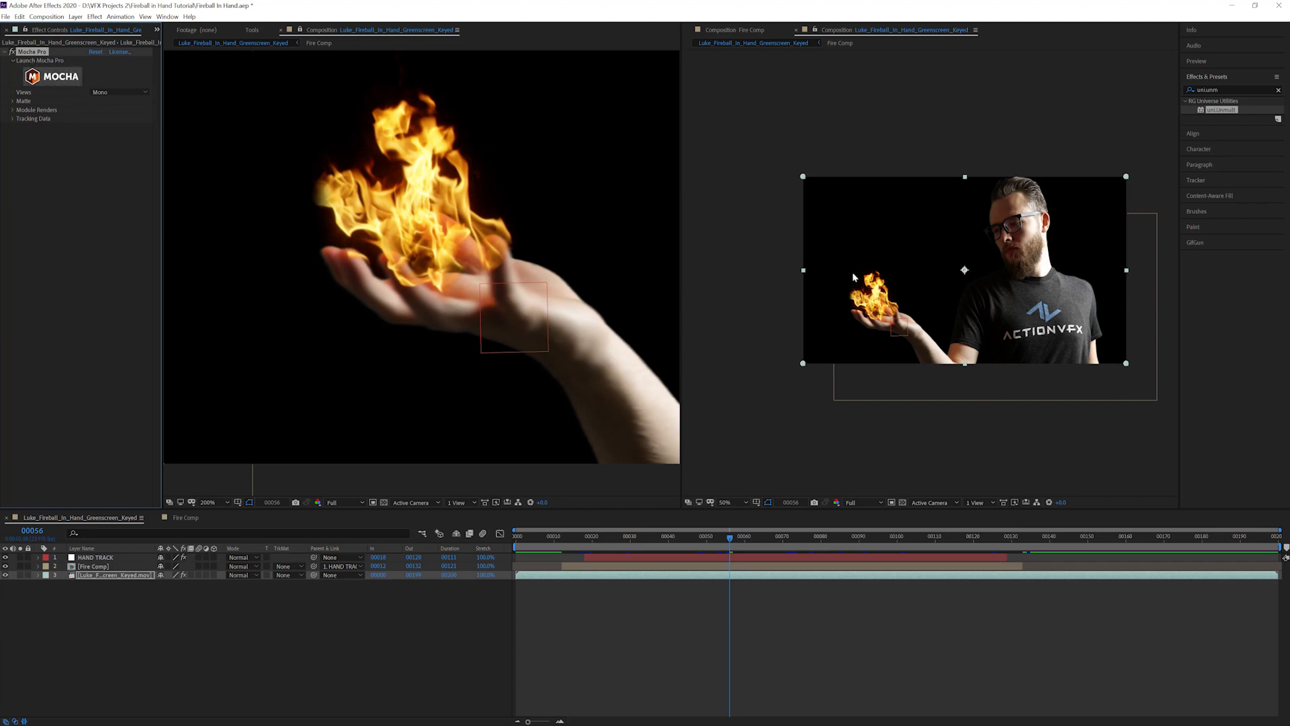
- Open the keyed greenscreen footage in Mocha Pro and hide and deactivate the HAND TRACK layer
click(52, 76)
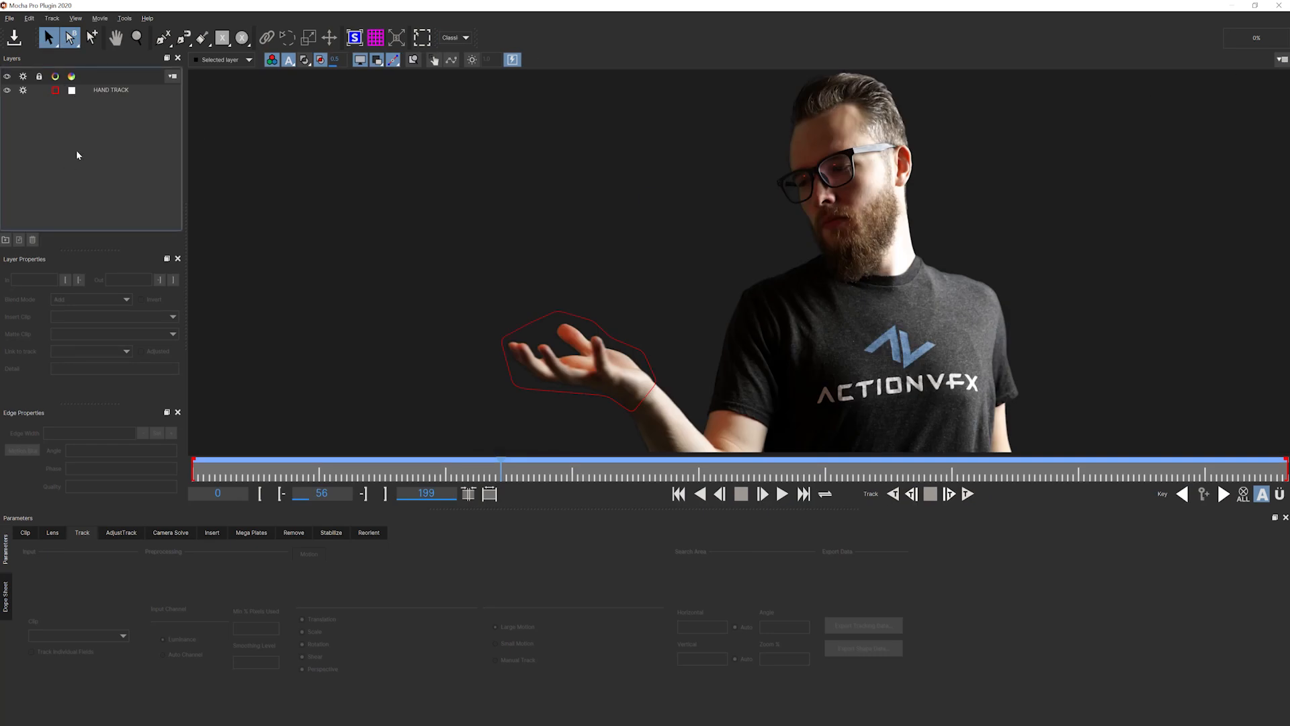
click(102, 93)
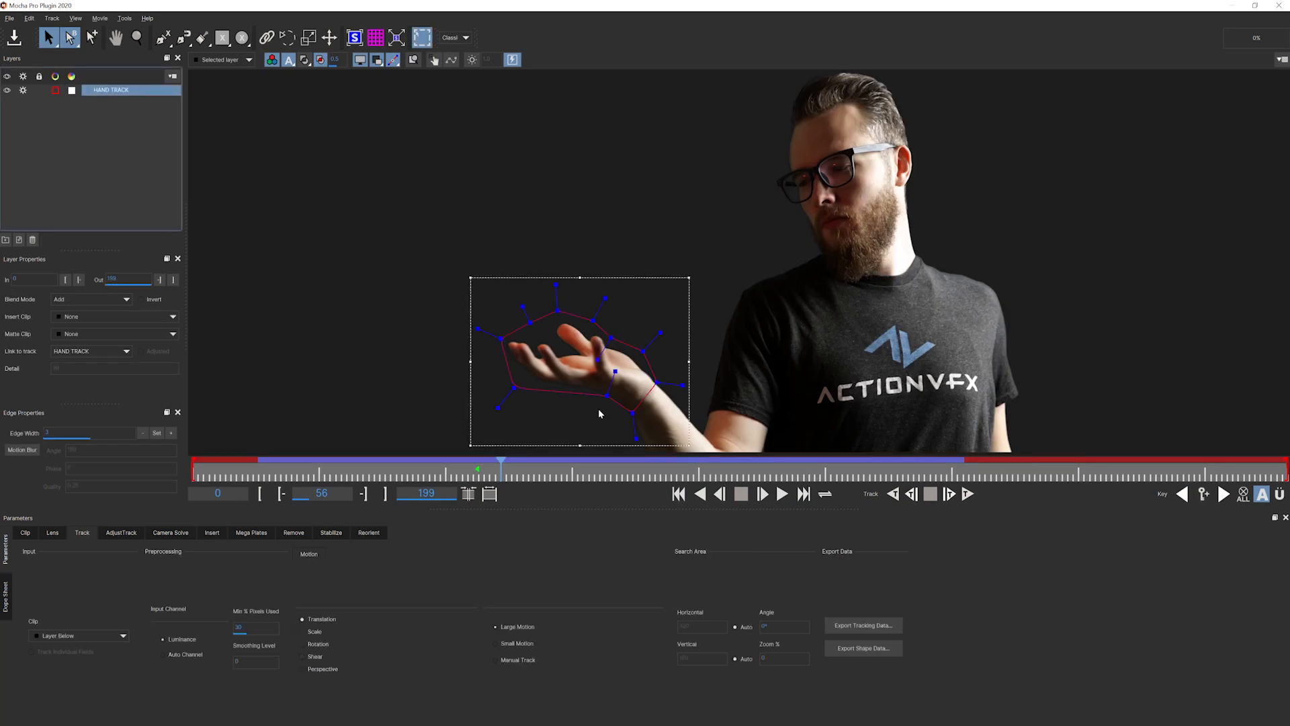
click(43, 150)
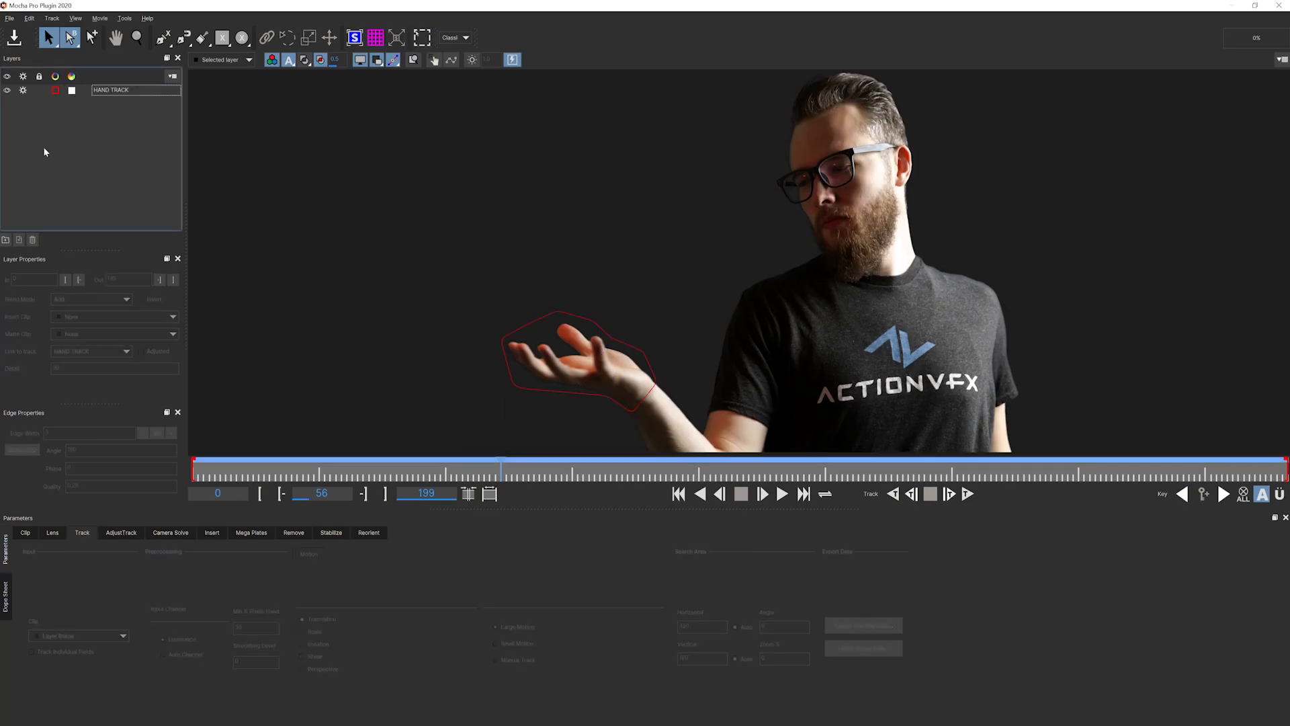
click(9, 90)
click(62, 148)
key(b)
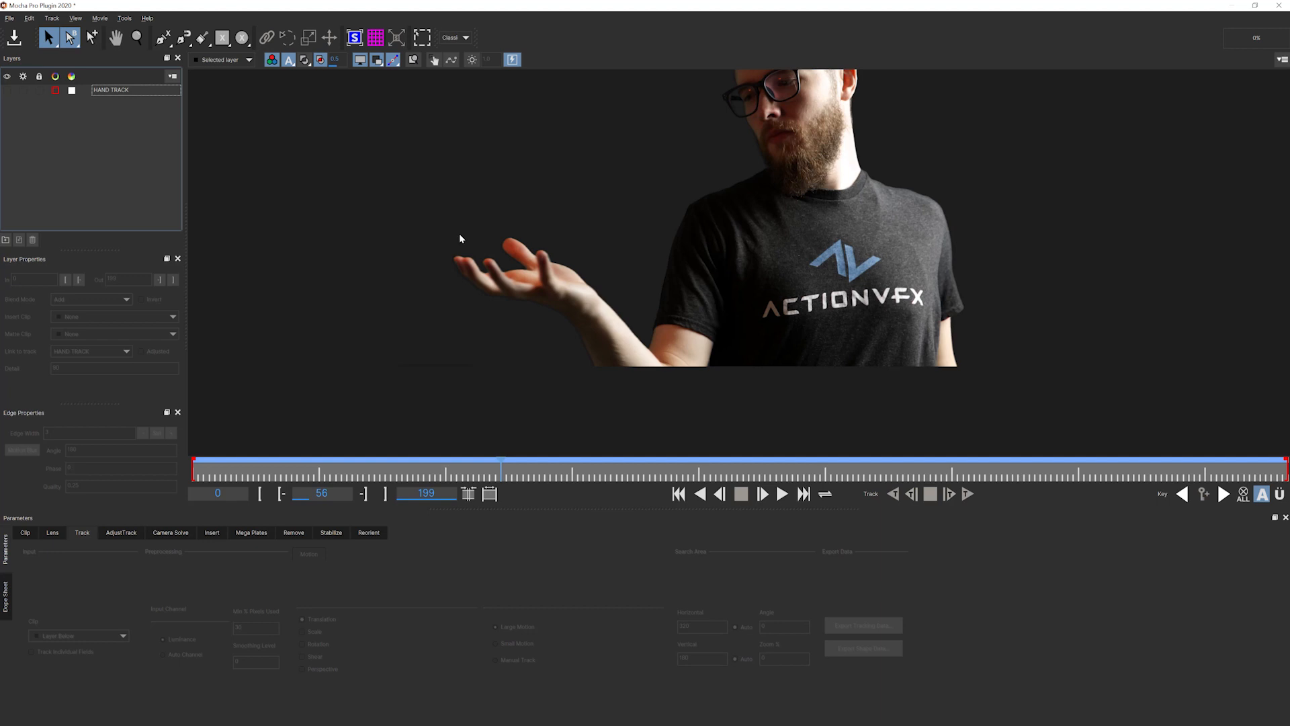
- Draw a closed X-spline around the middle finger down to its base at frame 72
click(589, 471)
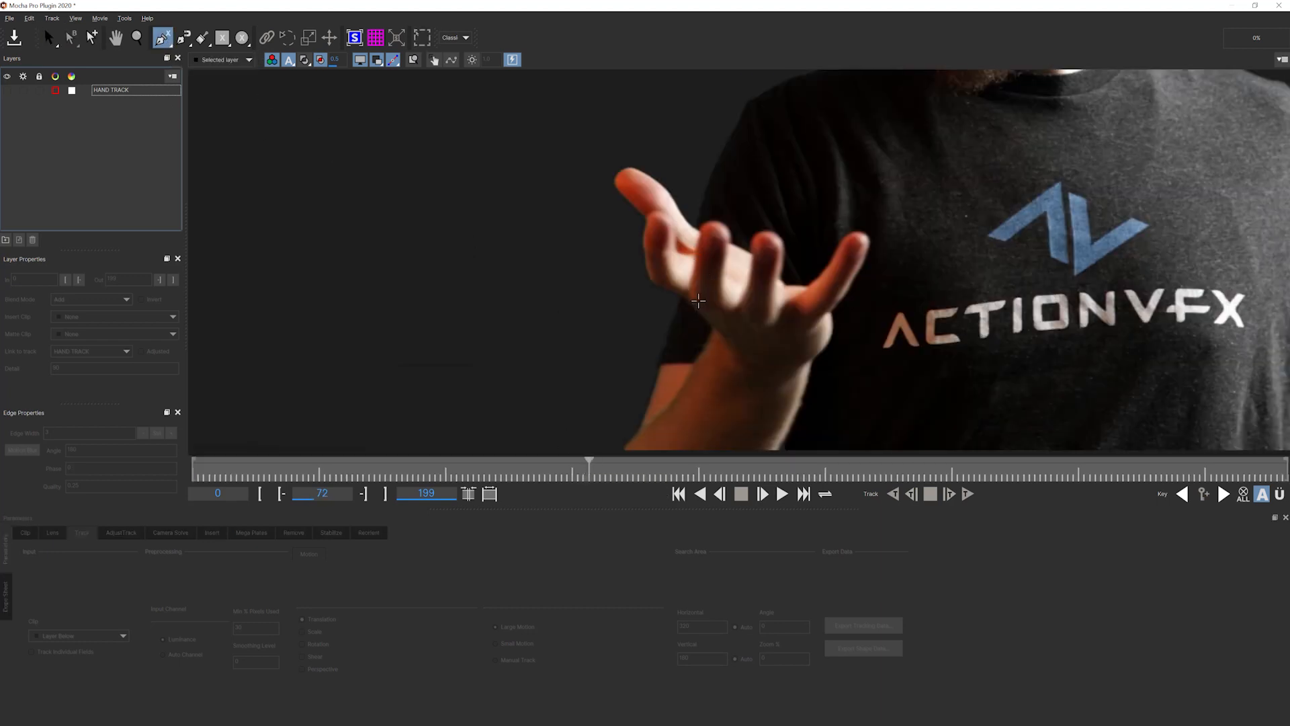
click(690, 290)
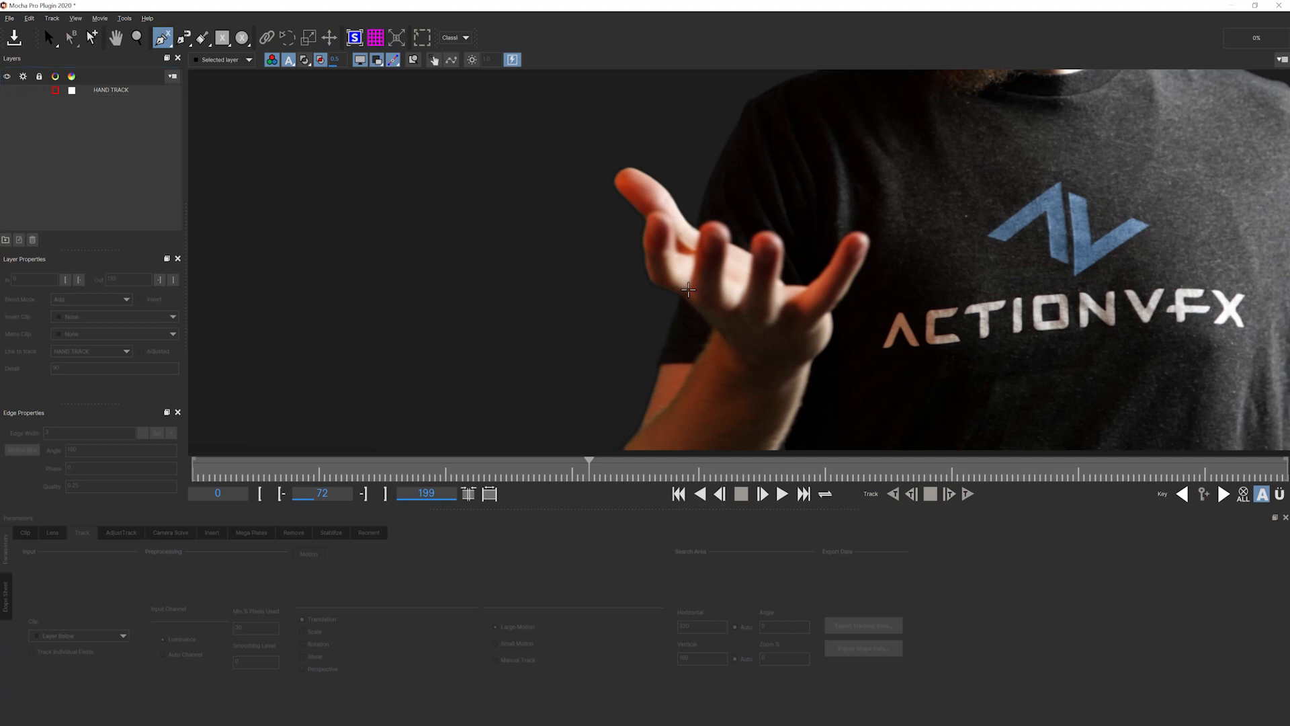
click(698, 229)
click(695, 254)
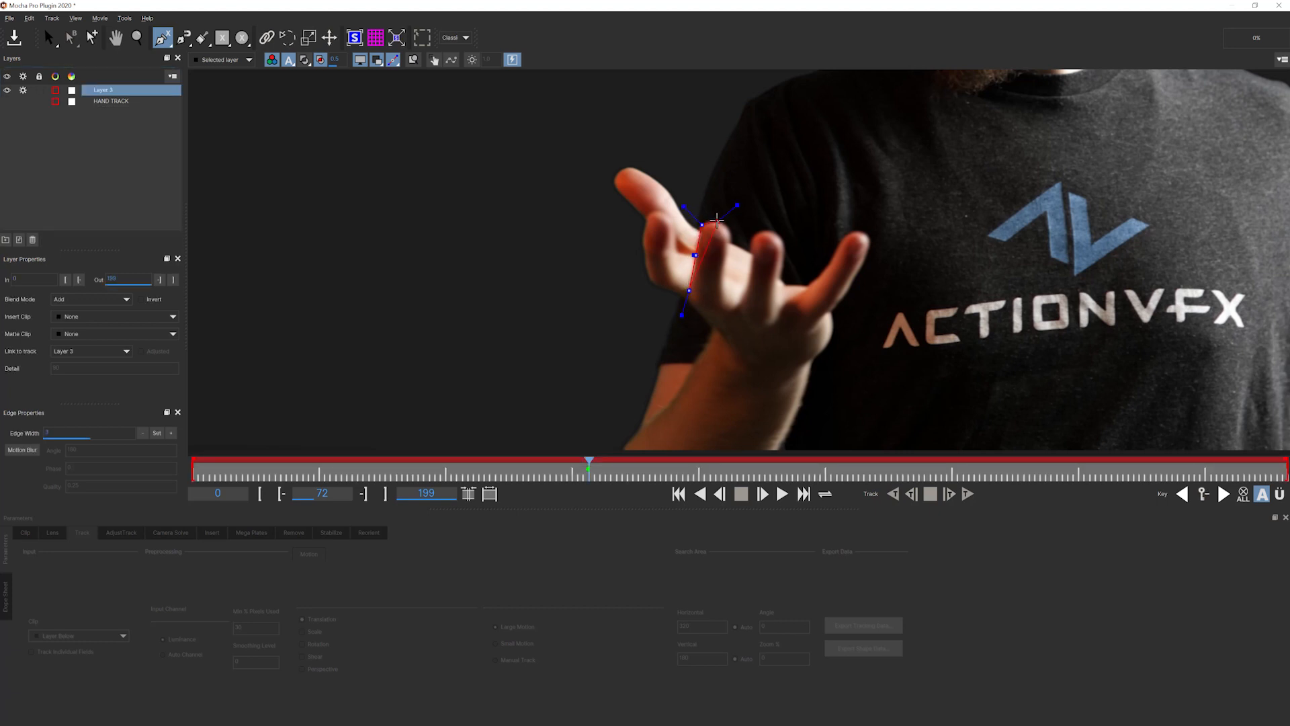
click(719, 221)
click(729, 233)
click(728, 252)
click(726, 287)
click(729, 305)
click(712, 321)
right_click(693, 309)
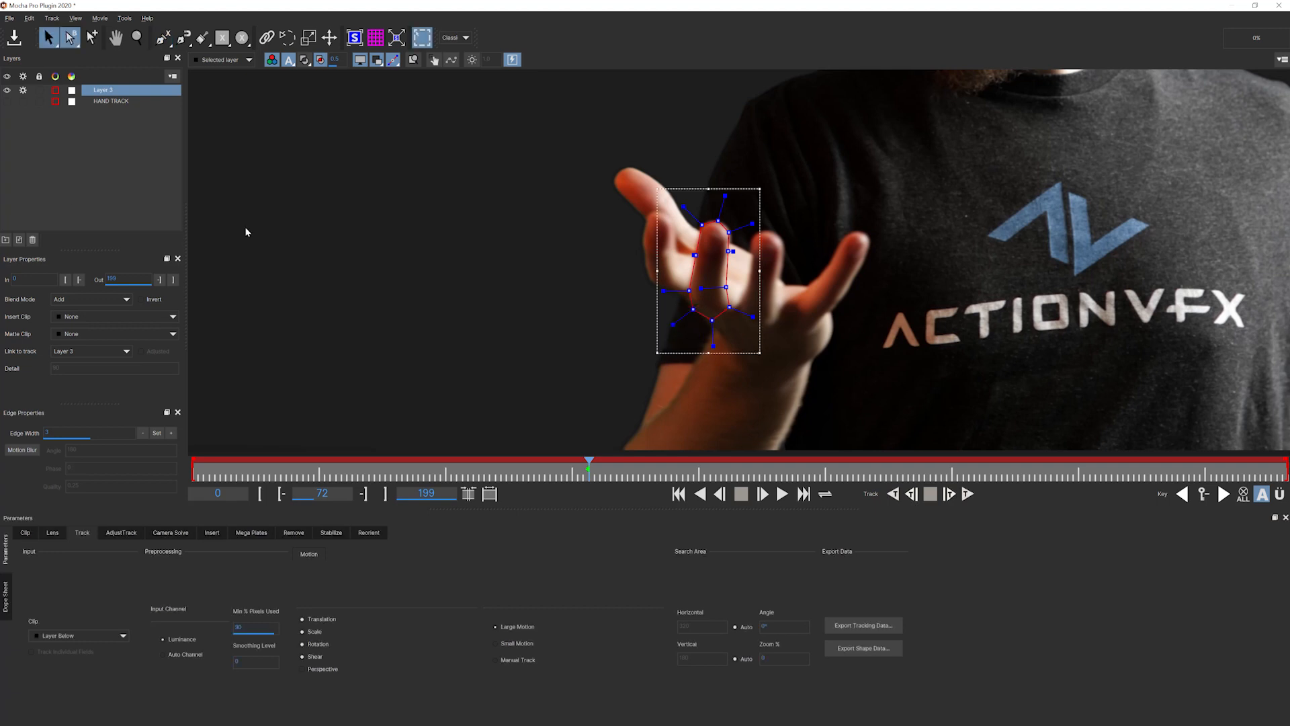
- Smooth all points of the middle finger's spline and name its layer MIDDLE FINGER
click(106, 156)
click(103, 93)
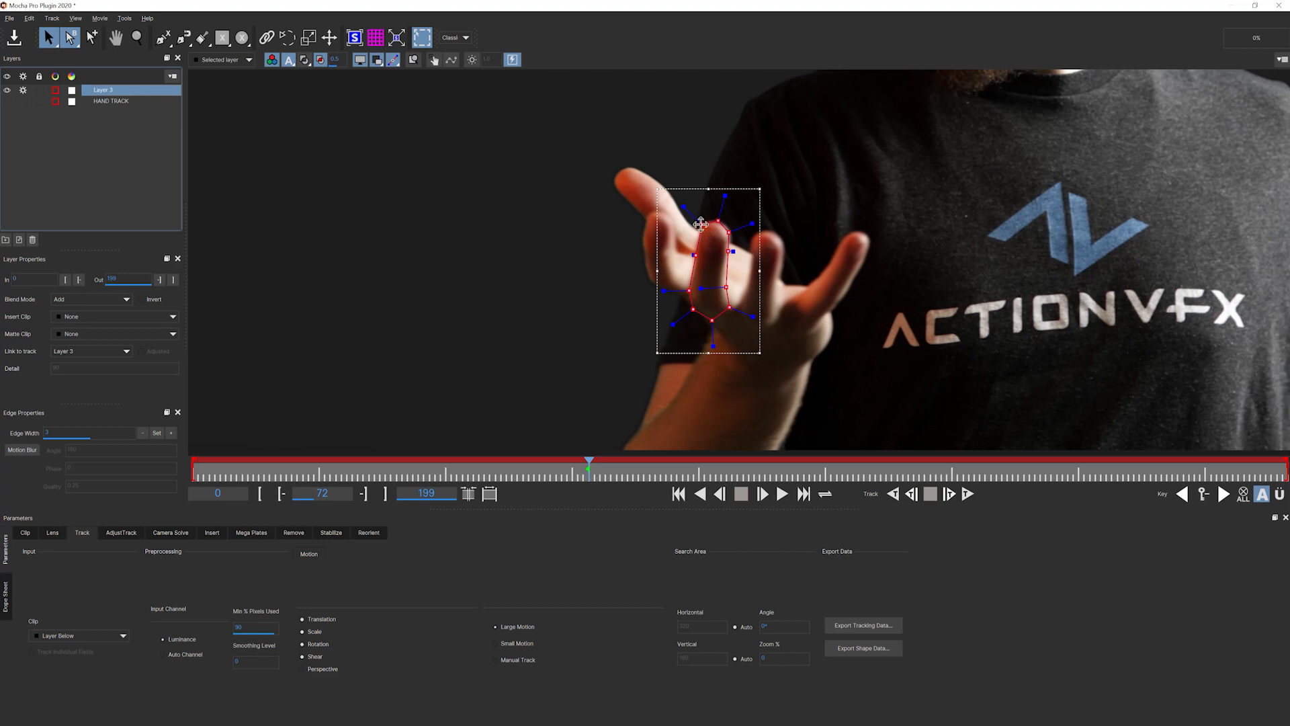
right_click(703, 229)
mouse_move(729, 233)
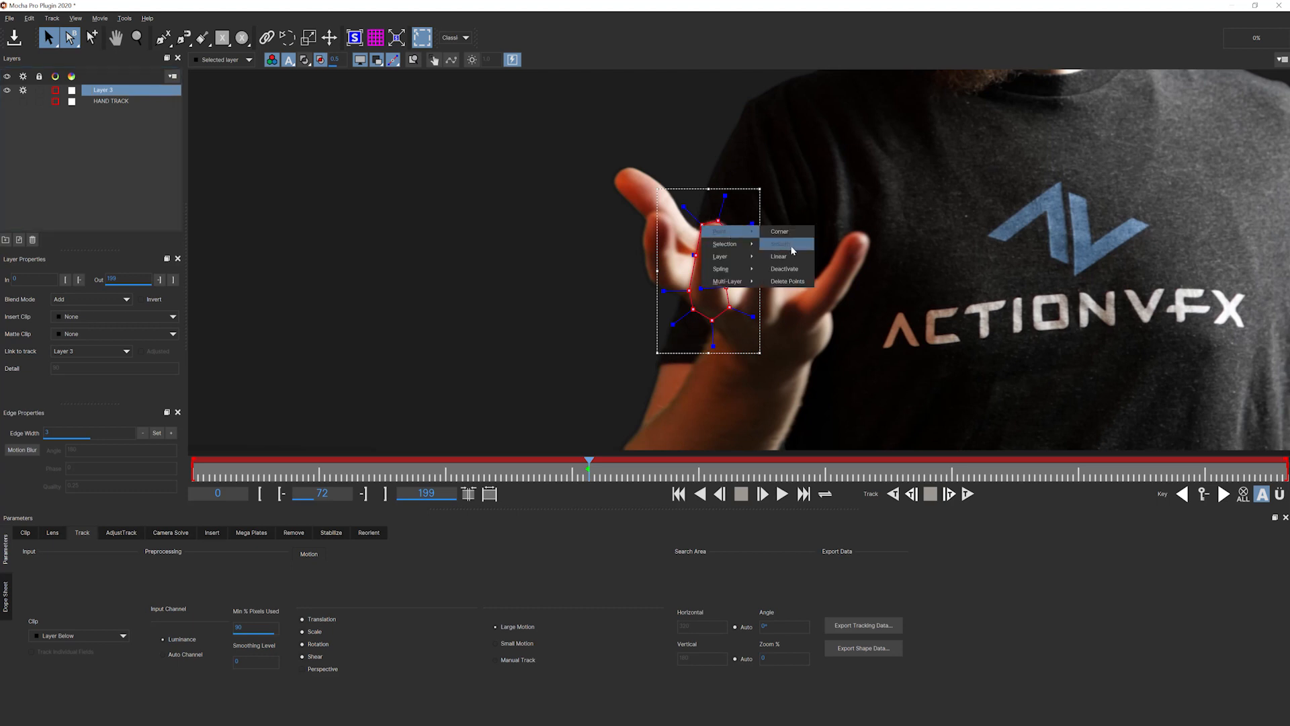
click(793, 248)
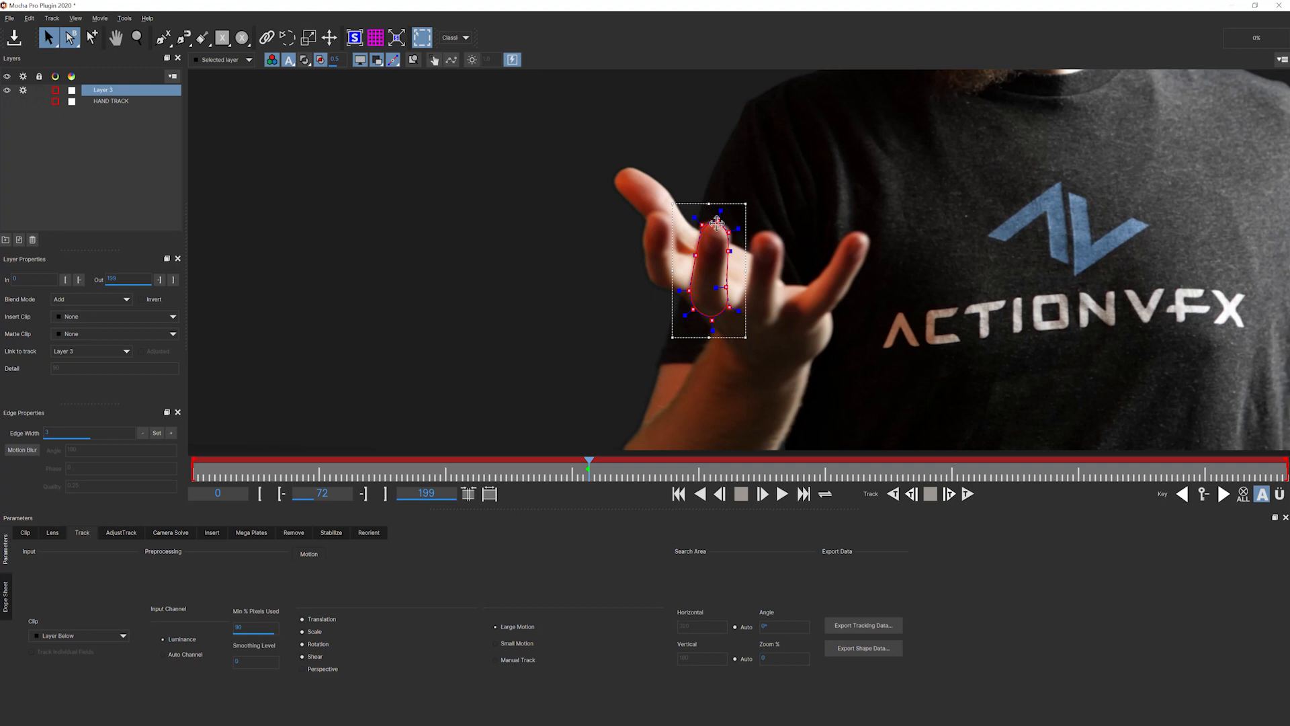
click(83, 153)
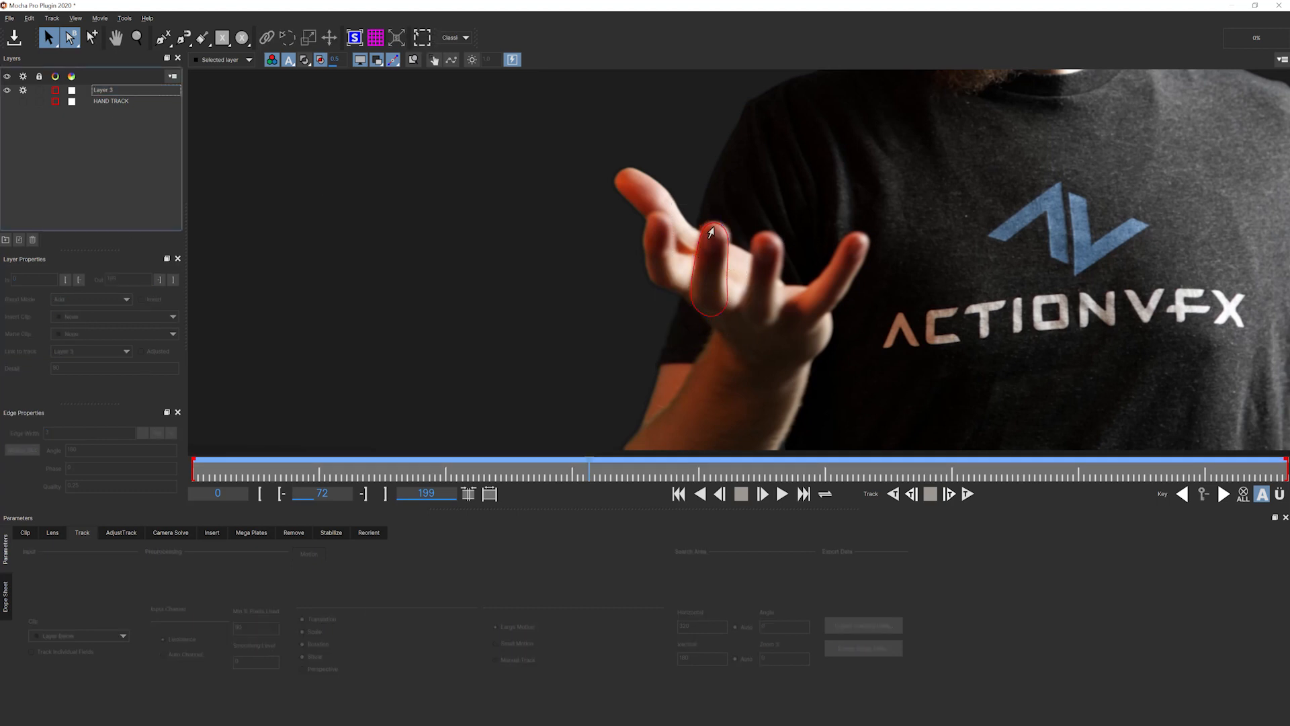
click(715, 232)
drag(717, 223, 729, 230)
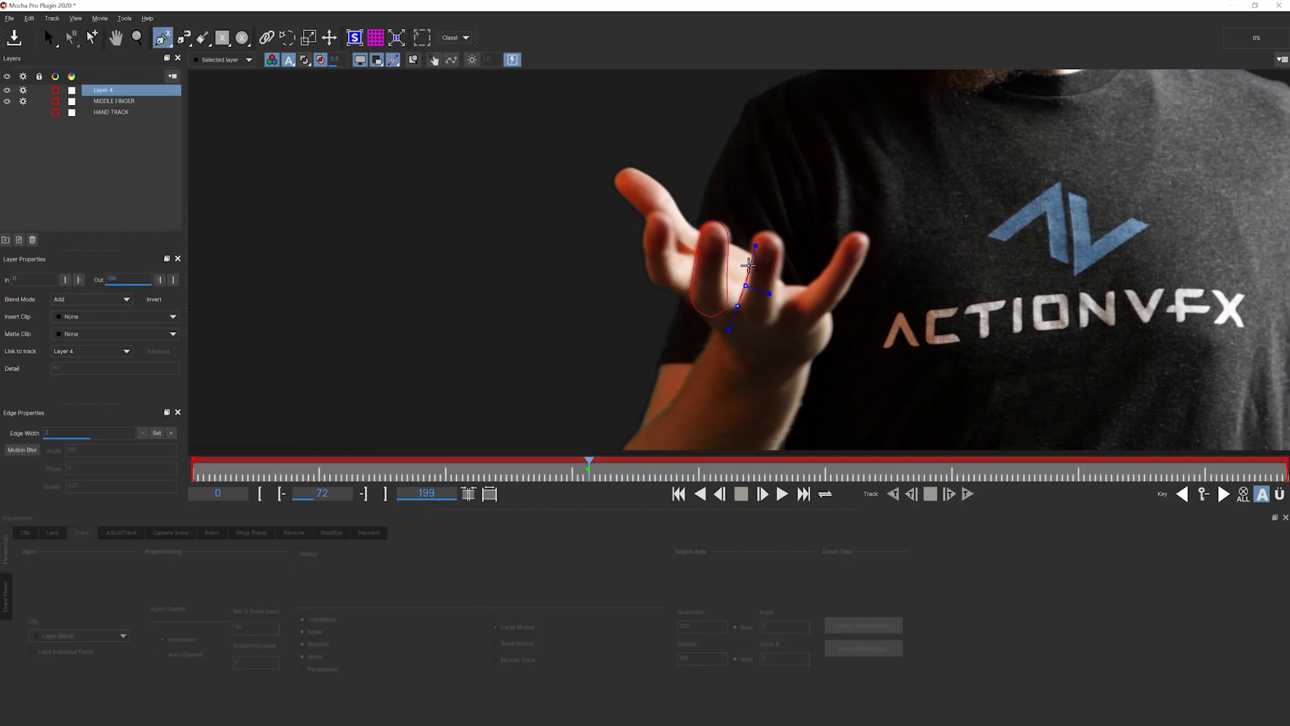
- Draw a closed X-spline around the ring finger at frame 72 and name its layer RING FINGER
click(751, 264)
click(754, 236)
click(771, 230)
click(784, 243)
click(782, 268)
click(781, 288)
click(778, 315)
click(758, 328)
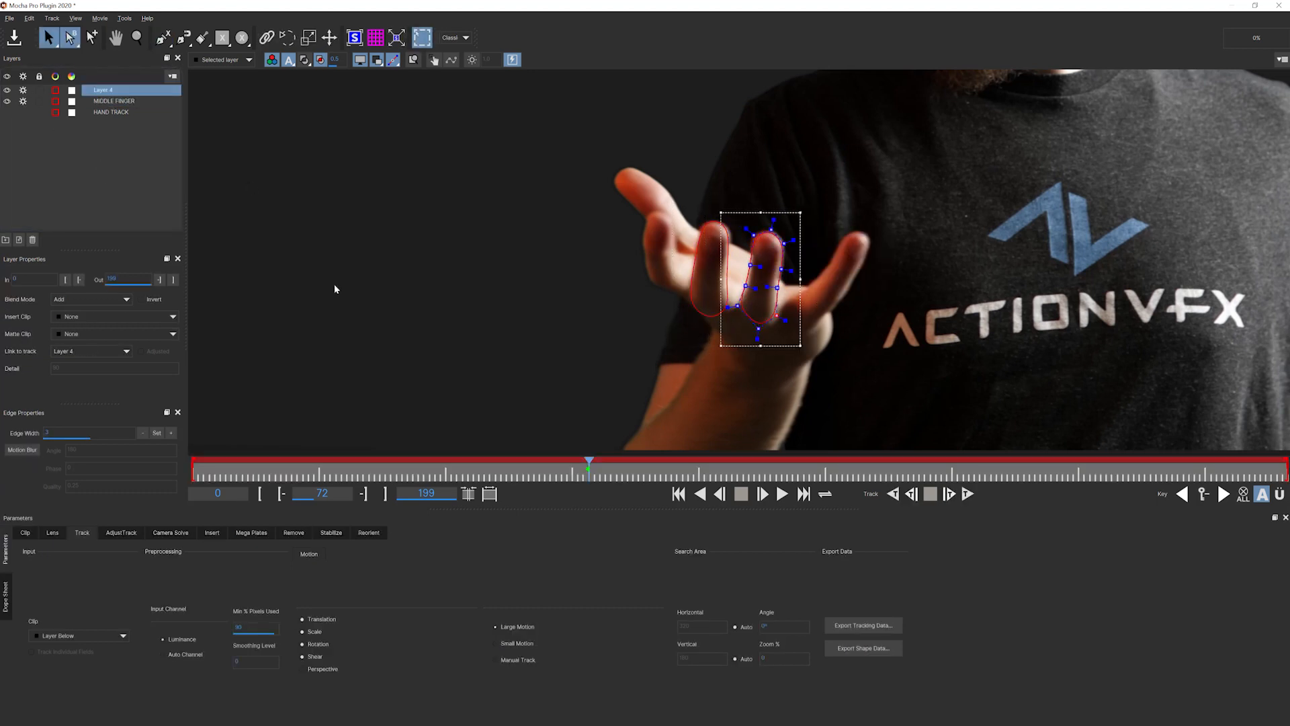
double_click(98, 89)
text(RING FINGER)
key(Return)
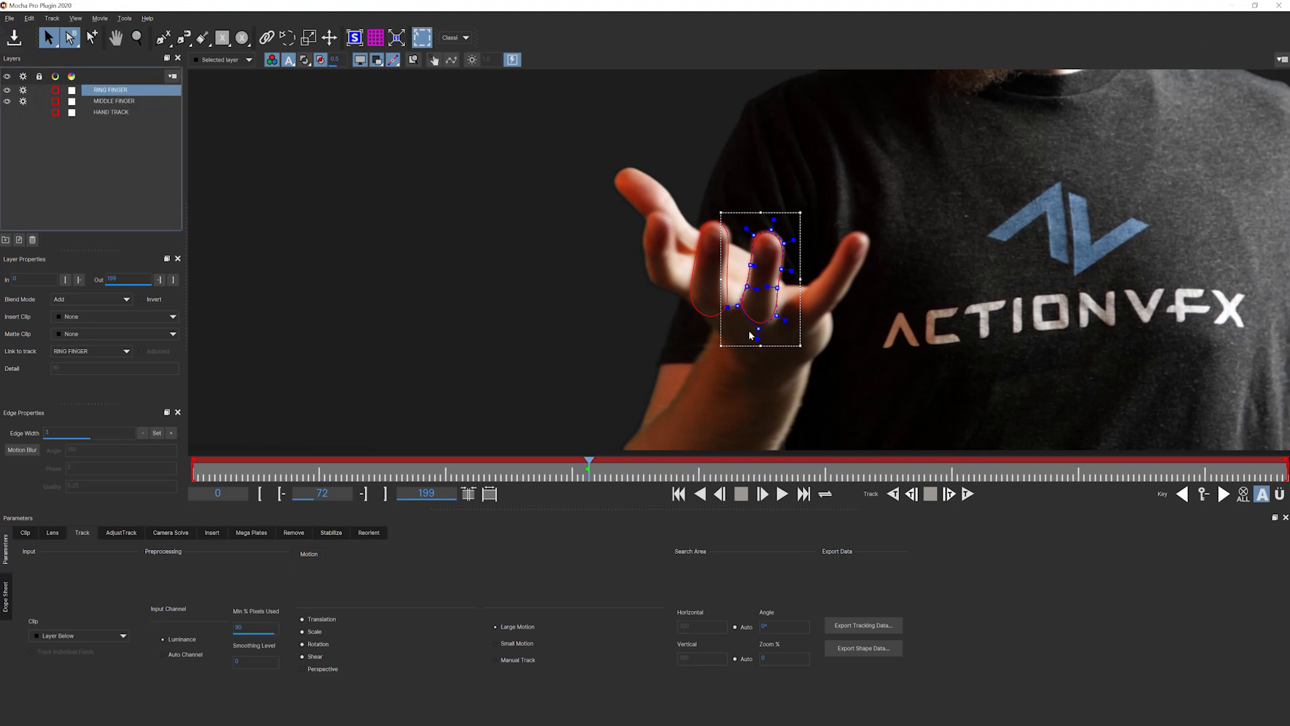
- Draw a closed X-spline around the little finger at frame 72 and name its layer PINKY
click(163, 37)
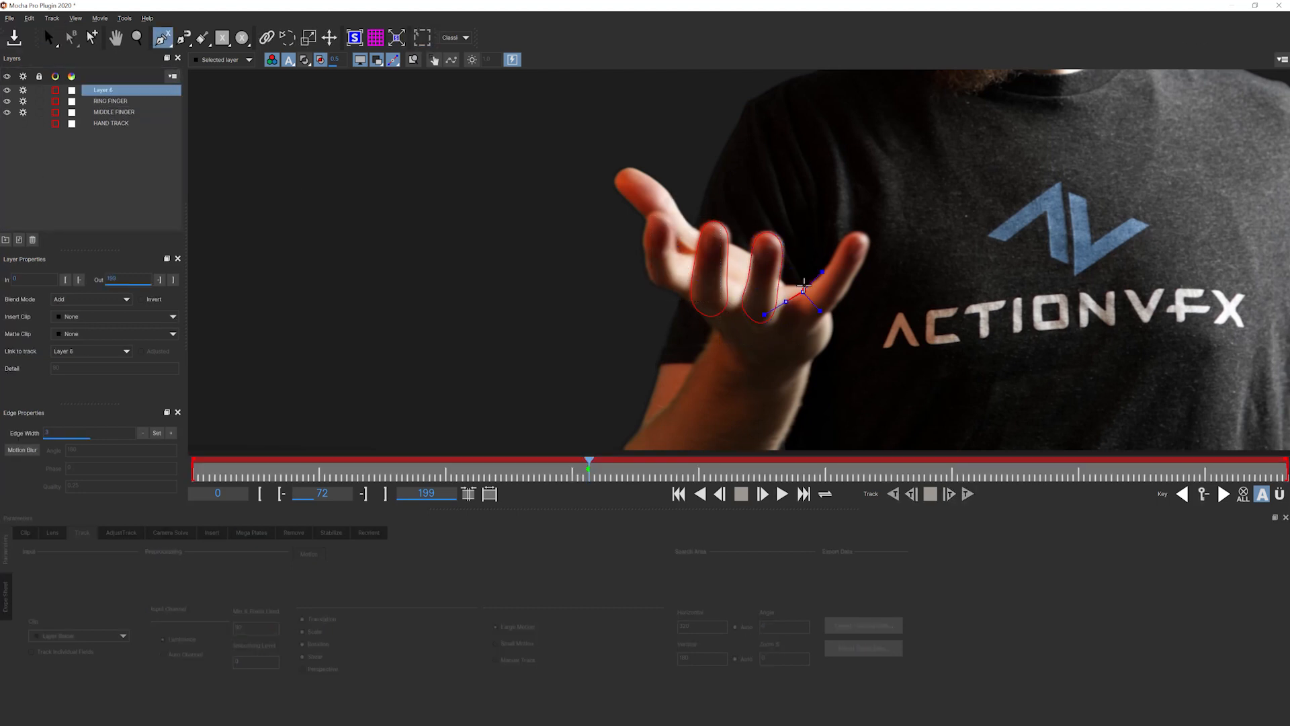
right_click(833, 246)
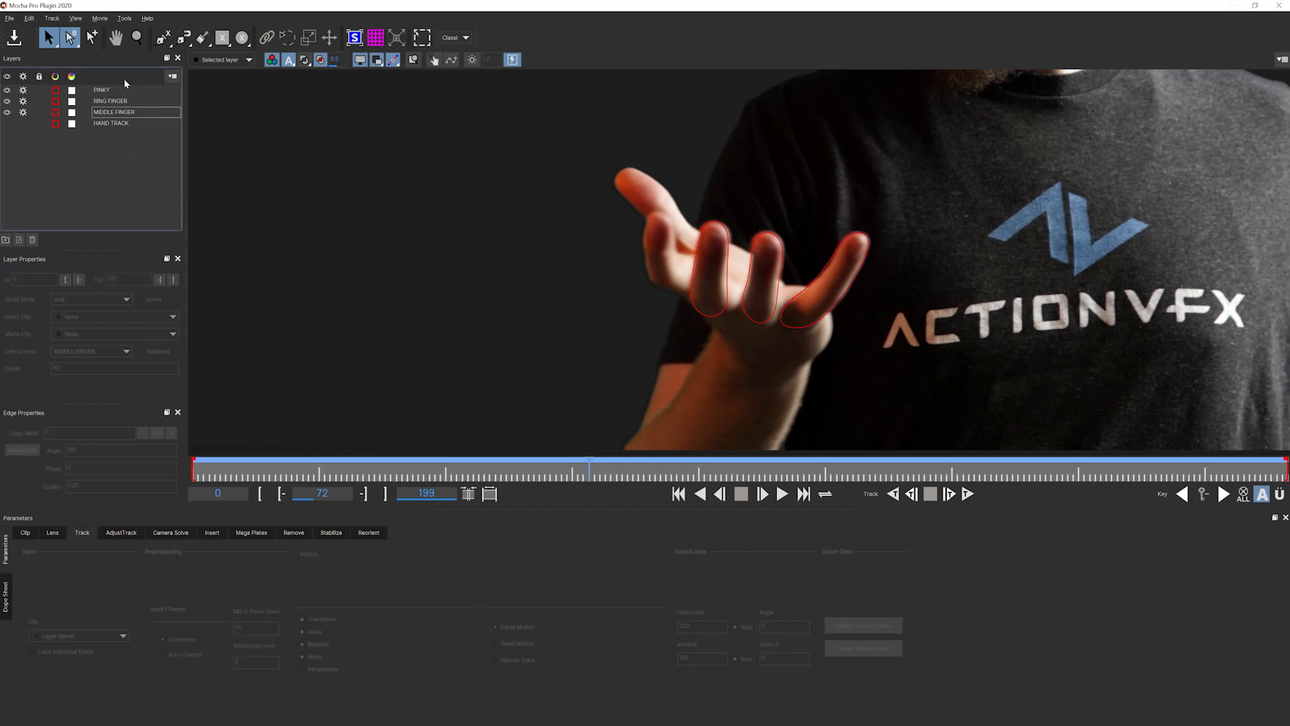
click(119, 122)
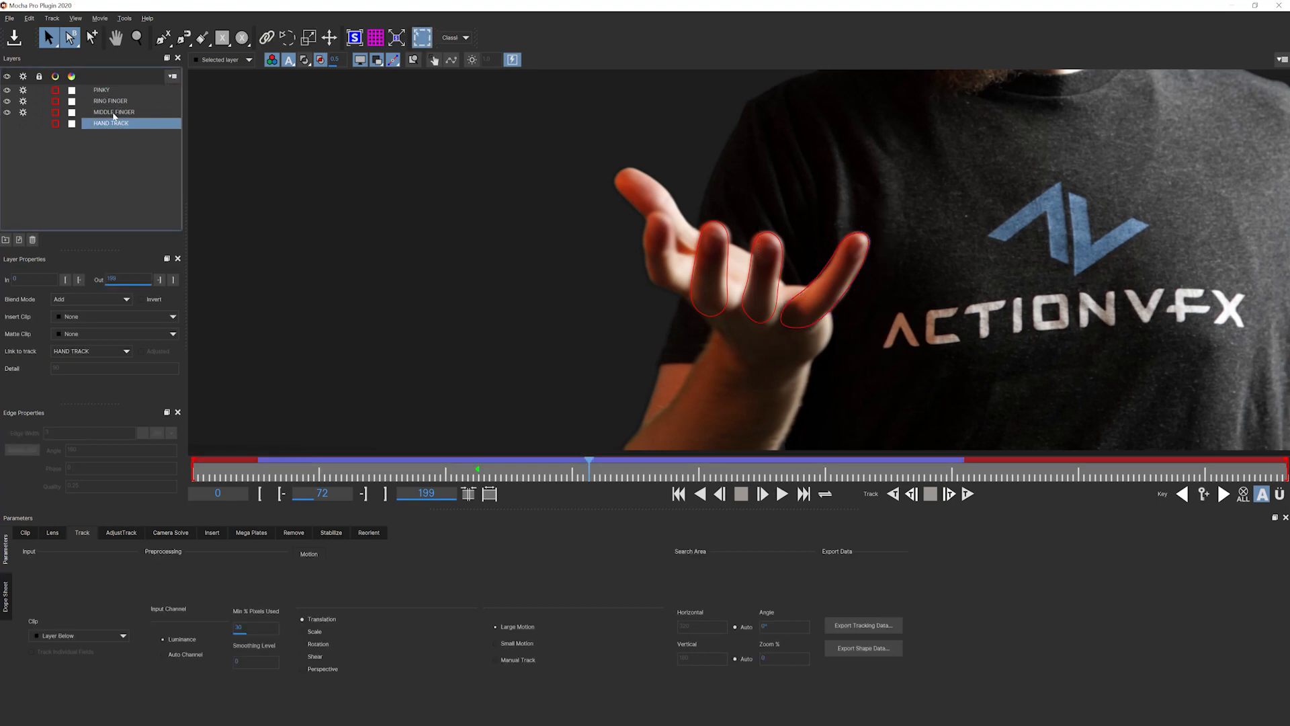
click(108, 101)
click(81, 192)
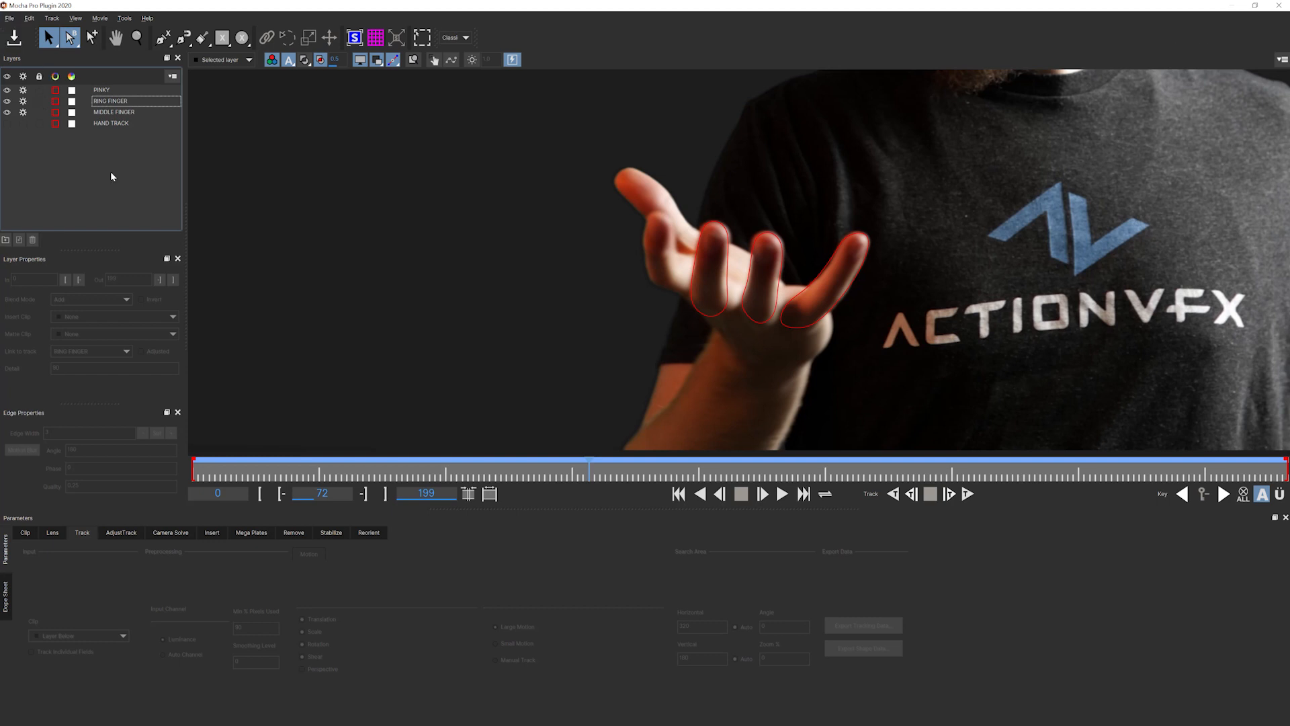
- Isolate the PINKY layer and track it forward from frame 72
click(106, 92)
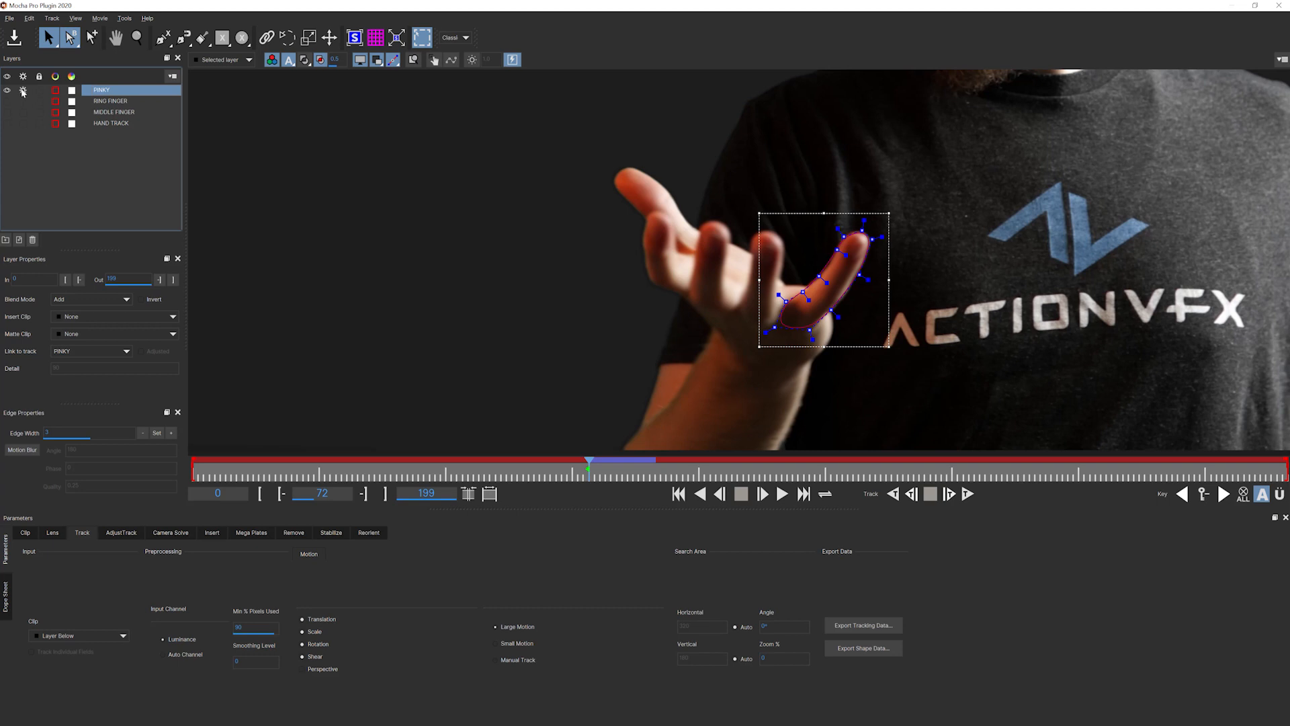
click(6, 90)
click(6, 90)
click(51, 179)
click(104, 95)
click(968, 494)
- Refit the PINKY spline to the little finger at frame 127 and at a frame between 72 and 127
click(639, 369)
drag(404, 258, 418, 255)
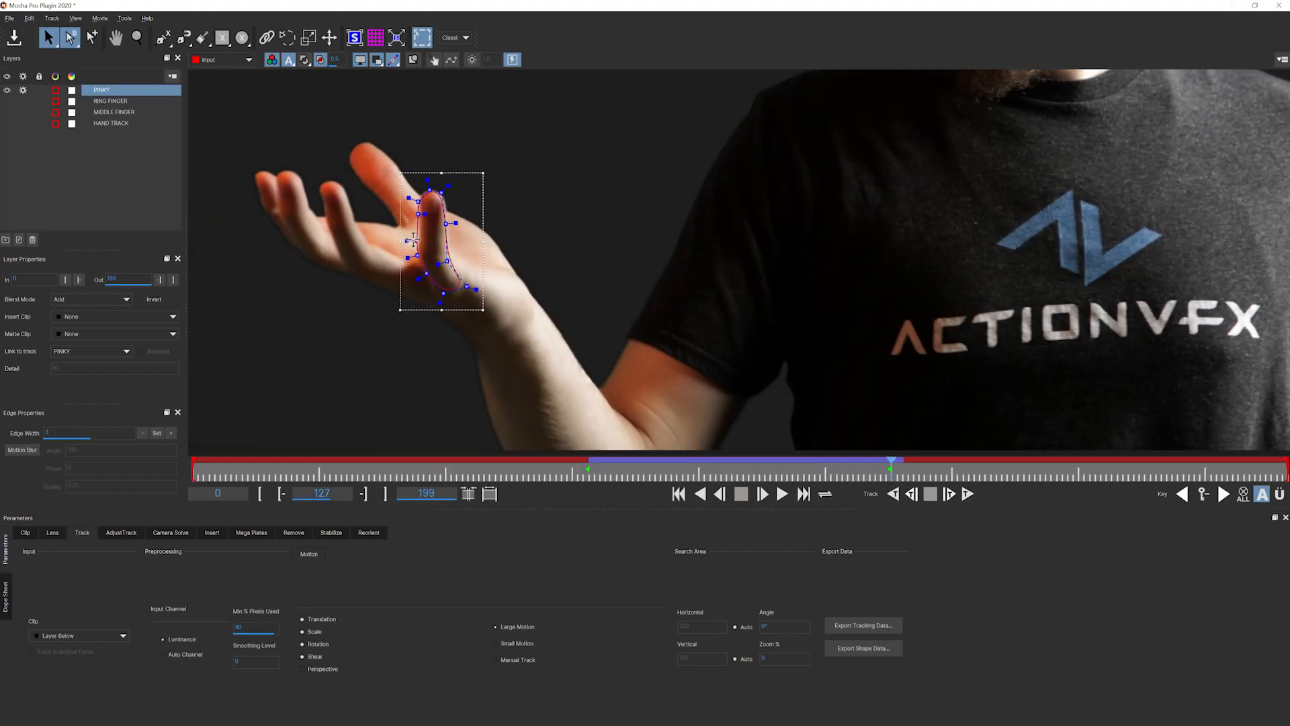
drag(891, 465, 687, 467)
mouse_move(386, 277)
mouse_down()
mouse_move(409, 282)
mouse_move(363, 274)
mouse_up()
drag(686, 467, 590, 467)
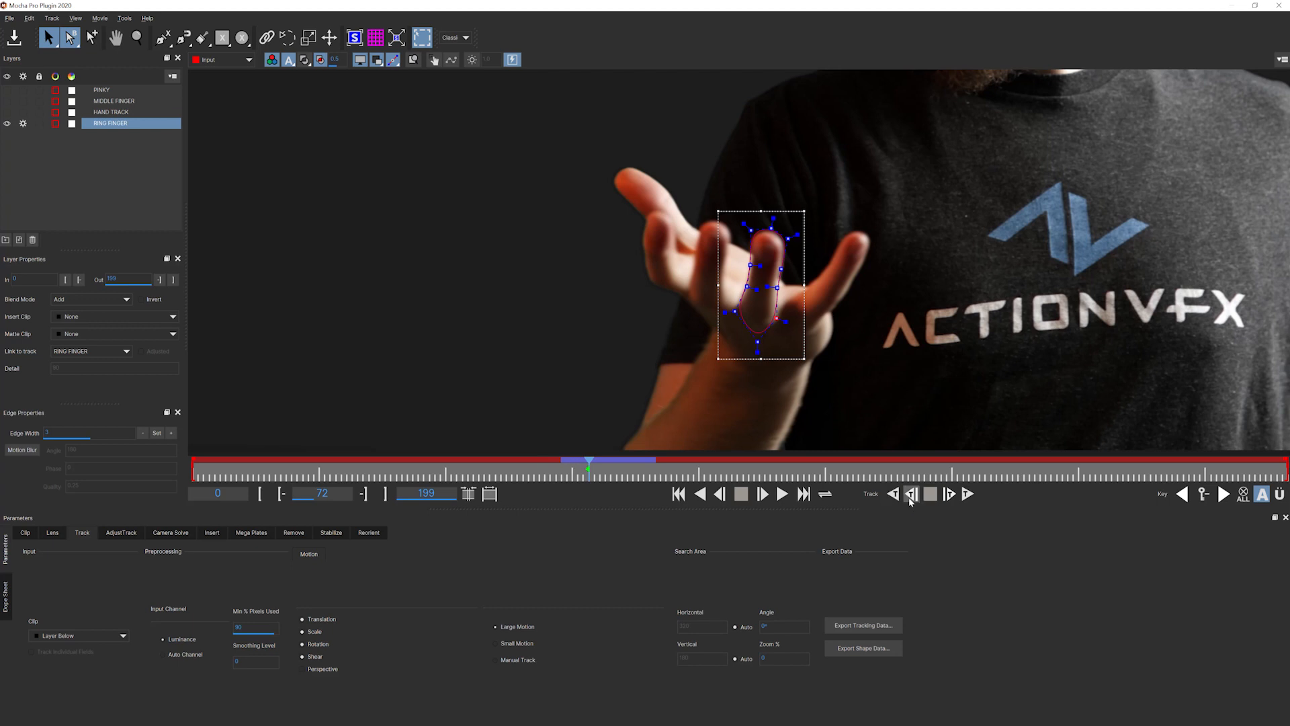
- Track the isolated RING FINGER layer backward from frame 72
click(911, 499)
click(893, 495)
click(935, 498)
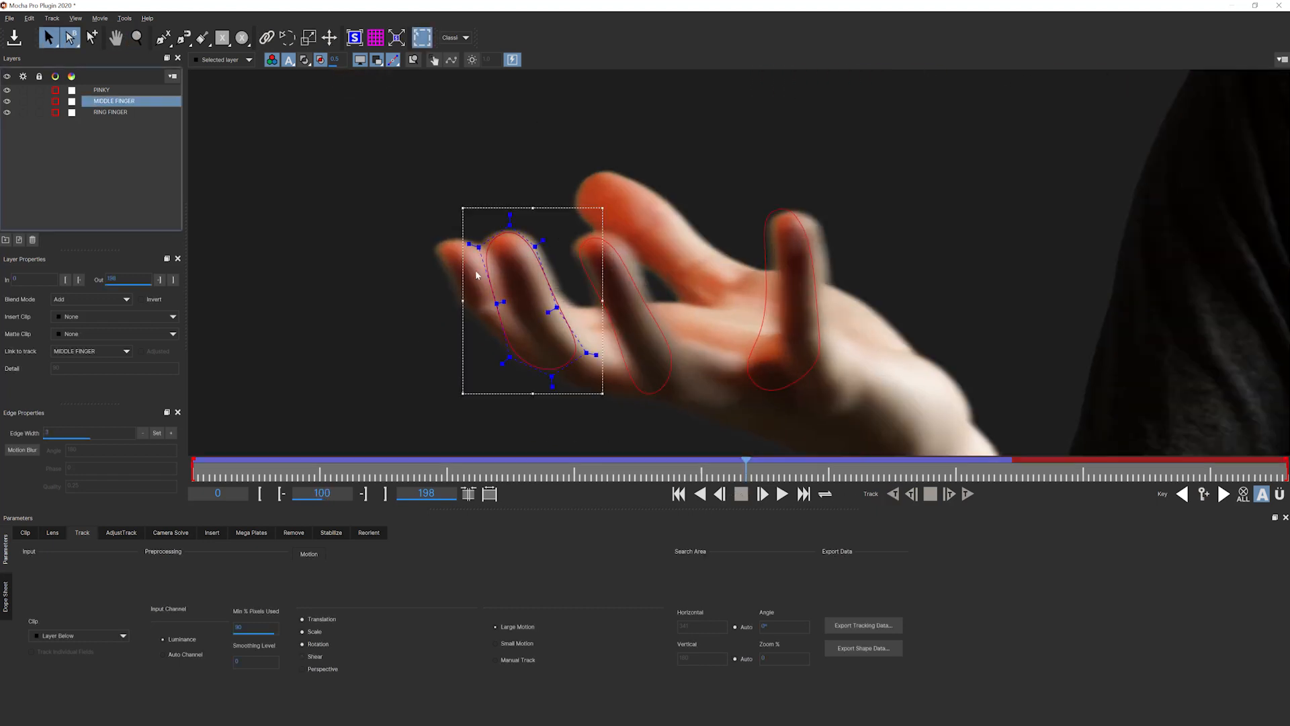
- Adjust the MIDDLE FINGER spline at frame 100 and check the three finger splines at frame 101
click(693, 211)
click(839, 185)
click(562, 247)
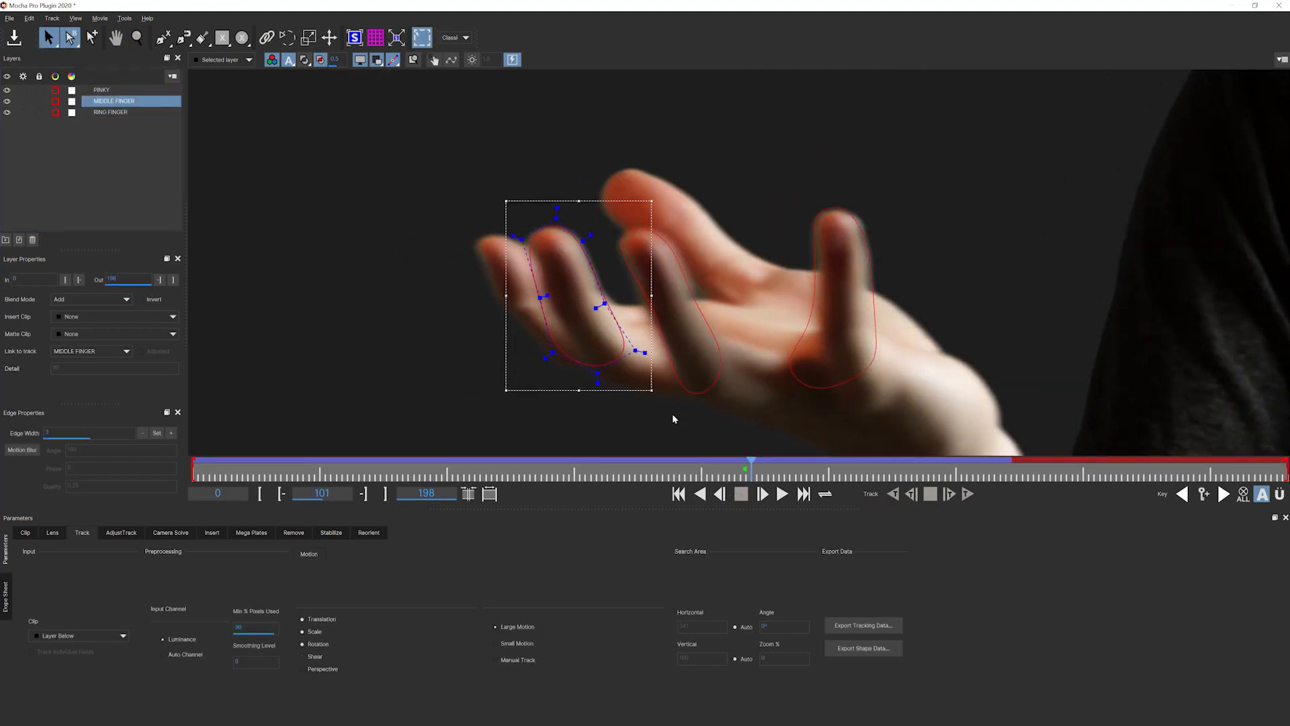
click(580, 351)
click(580, 351)
click(706, 391)
click(826, 400)
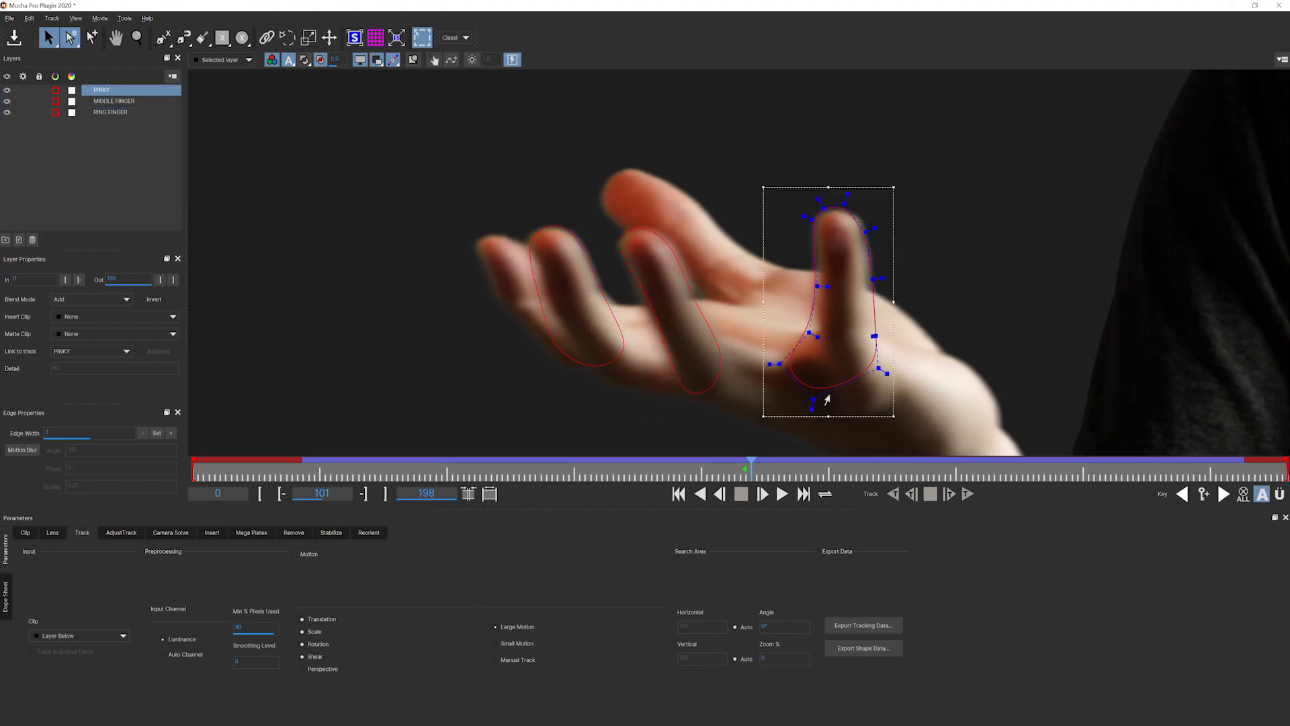
- Save the finger tracks in Mocha Pro and close it to return to After Effects
click(78, 135)
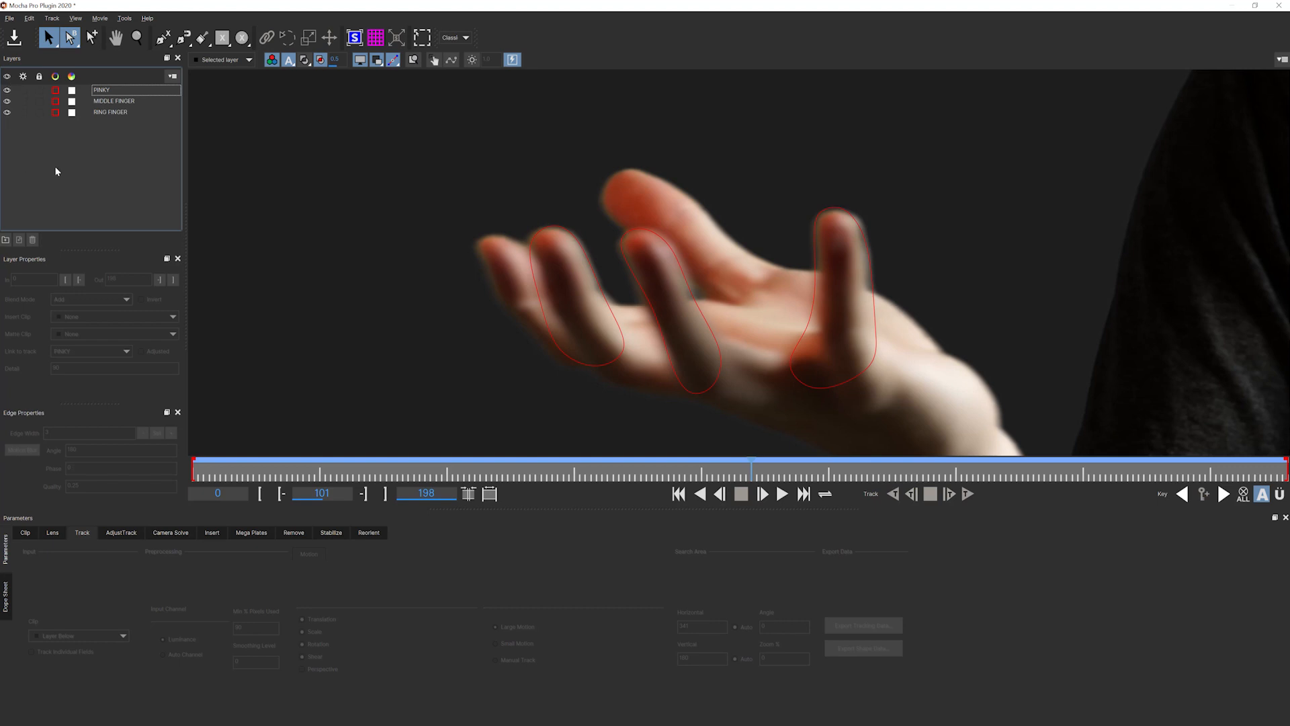
key(ctrl+s)
click(1279, 8)
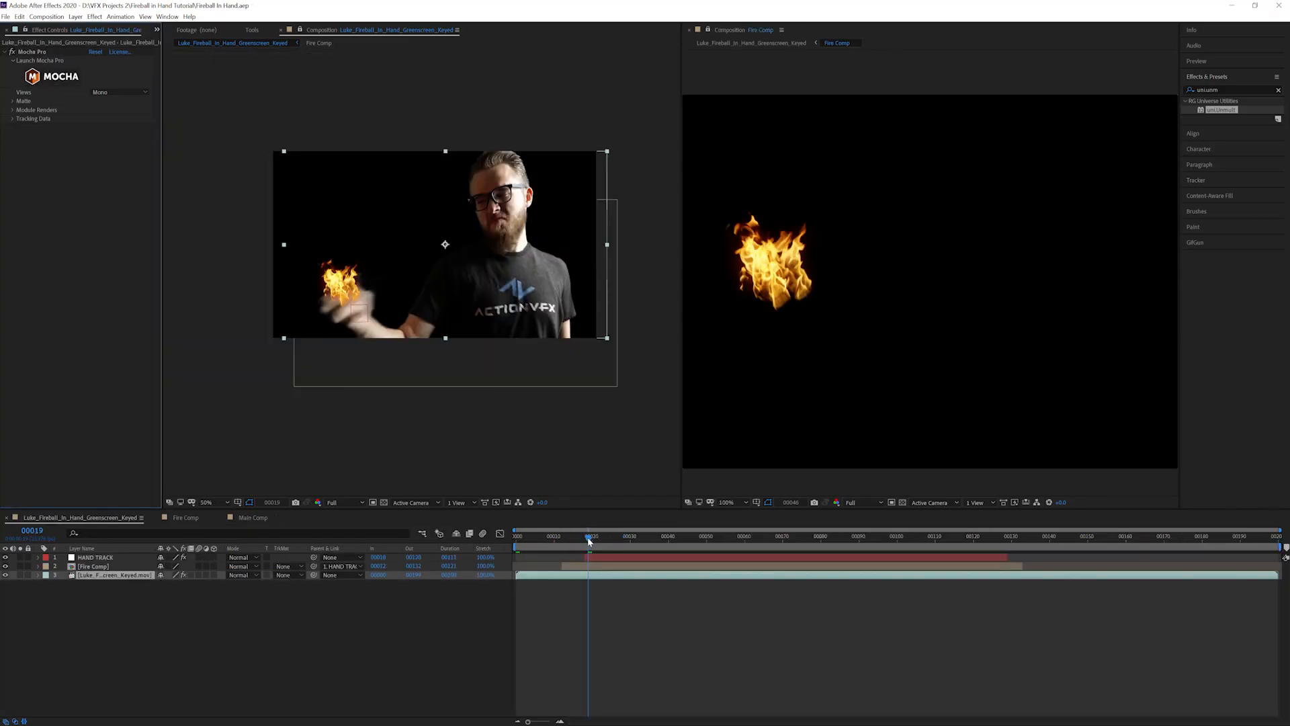
- Duplicate the keyed greenscreen footage layer at frame 0, rename the copy FINGER ROTO, and save the project
drag(588, 539, 487, 537)
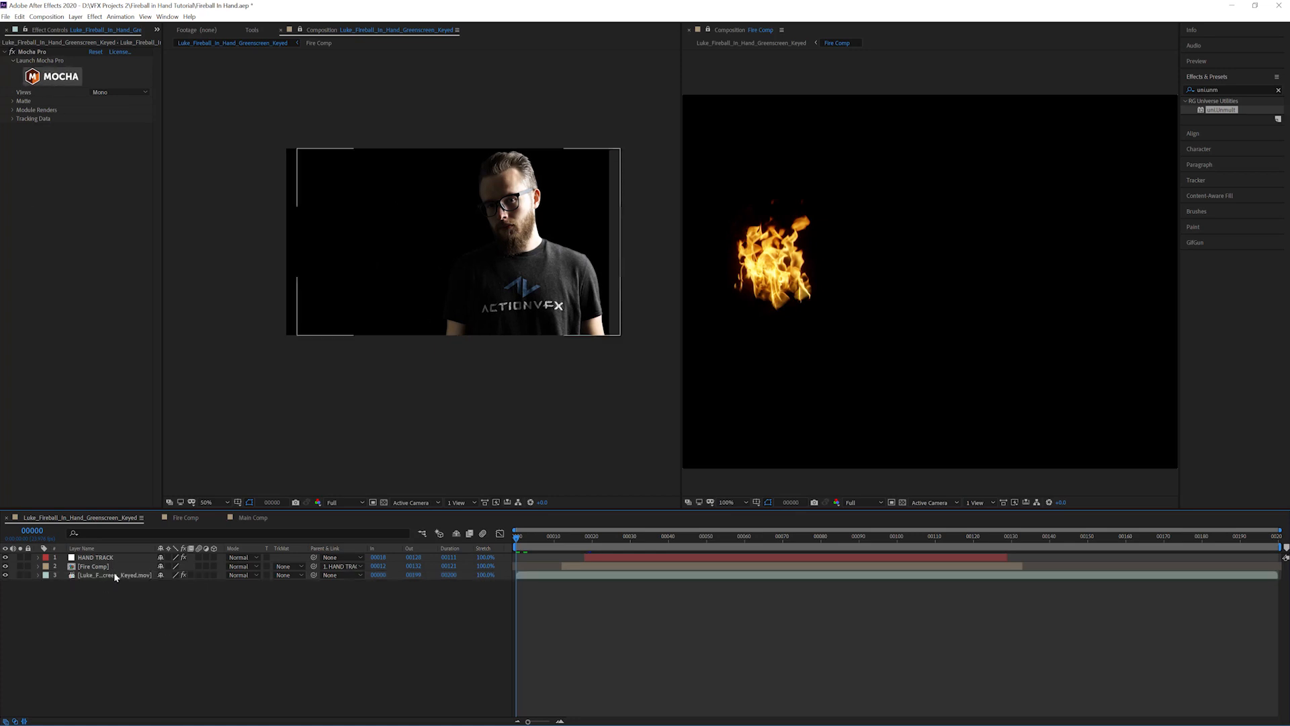
click(115, 576)
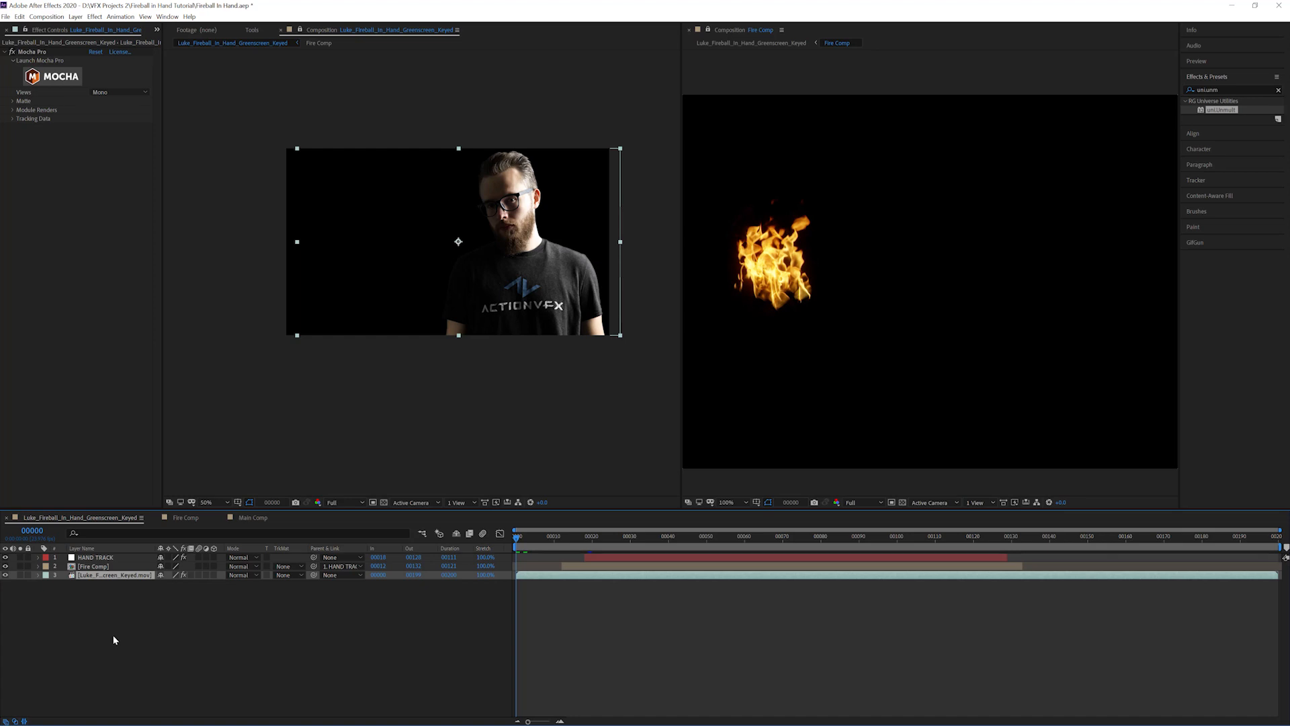
key(ctrl+d)
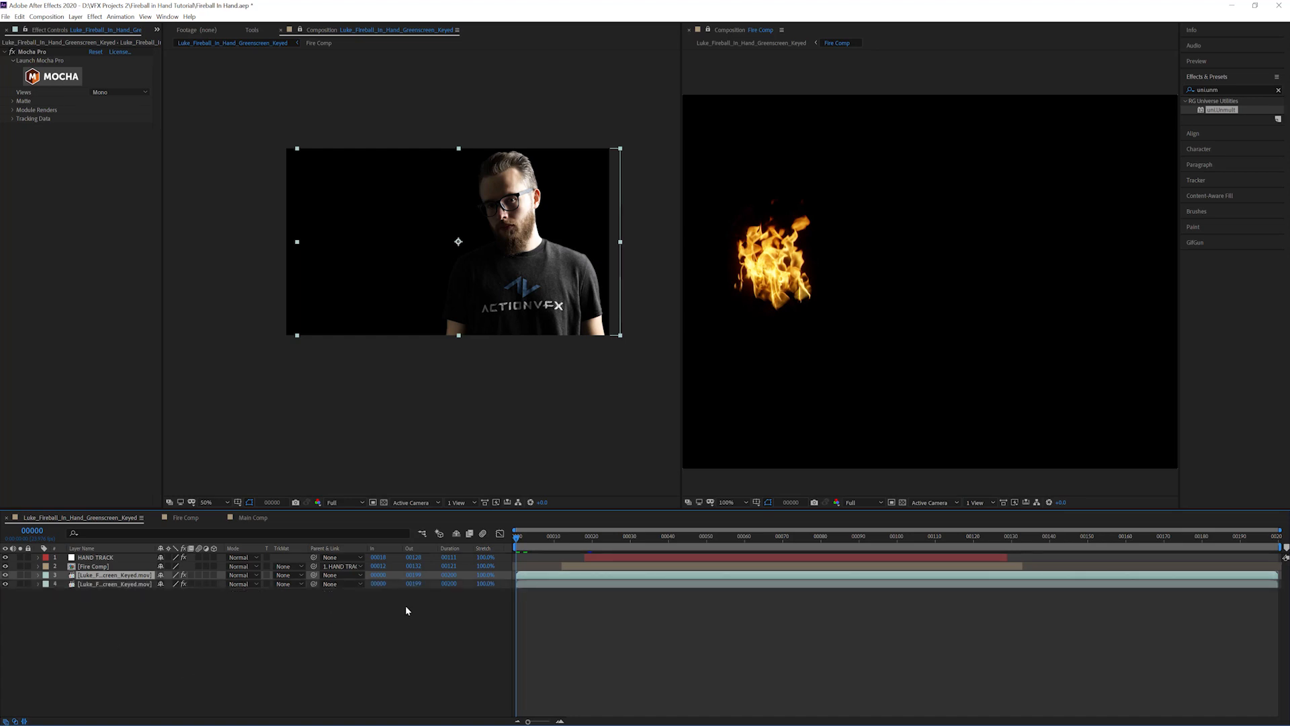
right_click(99, 576)
click(121, 555)
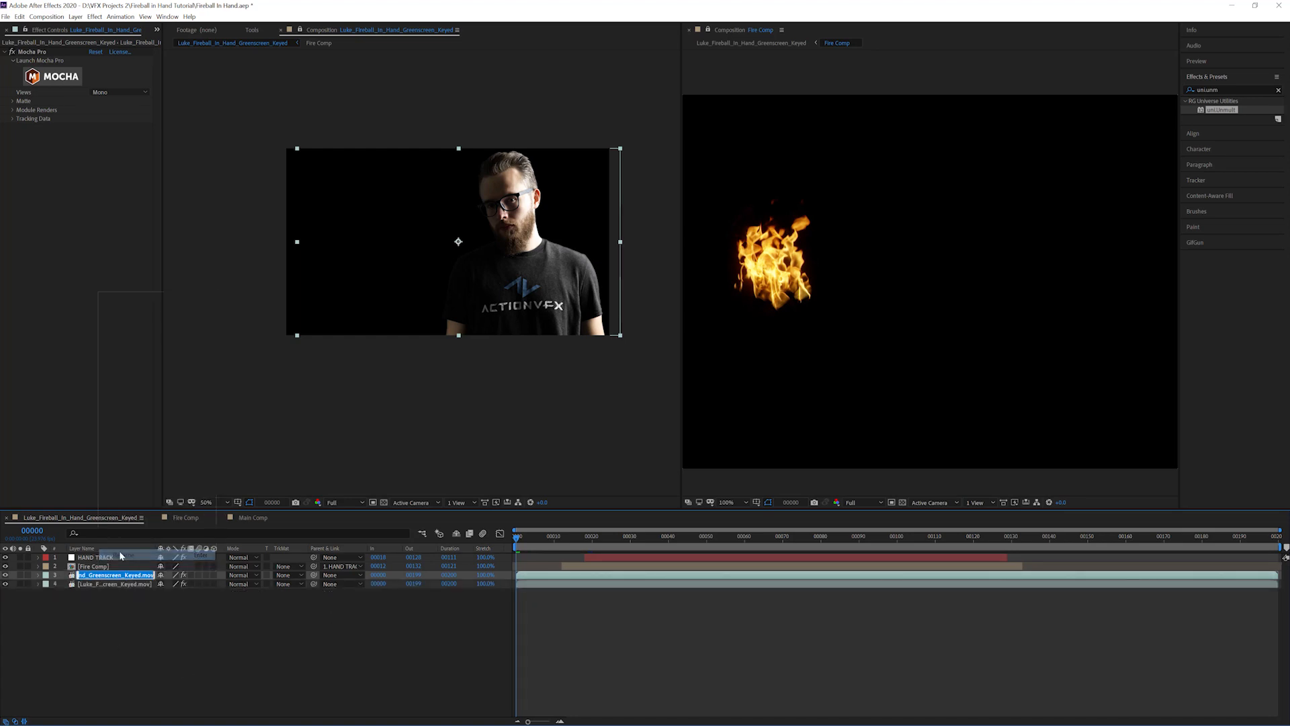
text(FINGER ROTO)
key(Return)
key(ctrl+s)
- Create After Effects masks from the Mocha shapes on the FINGER ROTO layer and reveal their Mask Feather properties
click(28, 75)
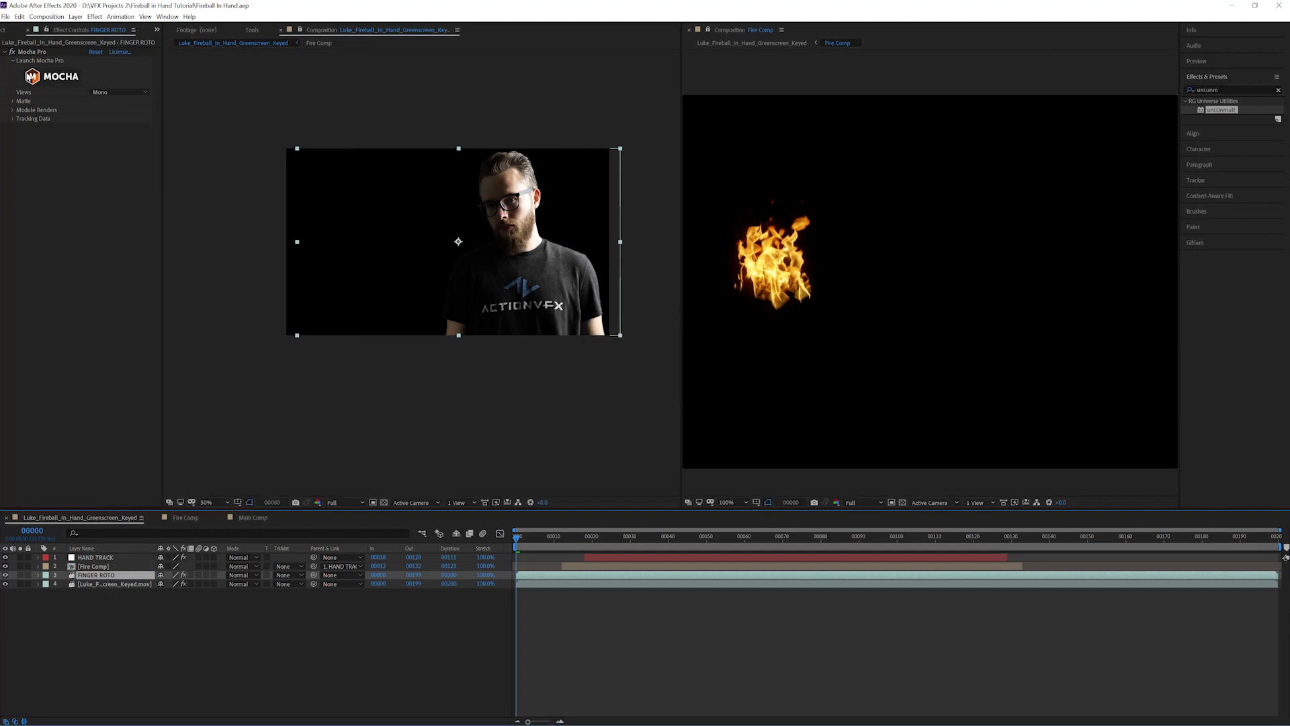
click(14, 101)
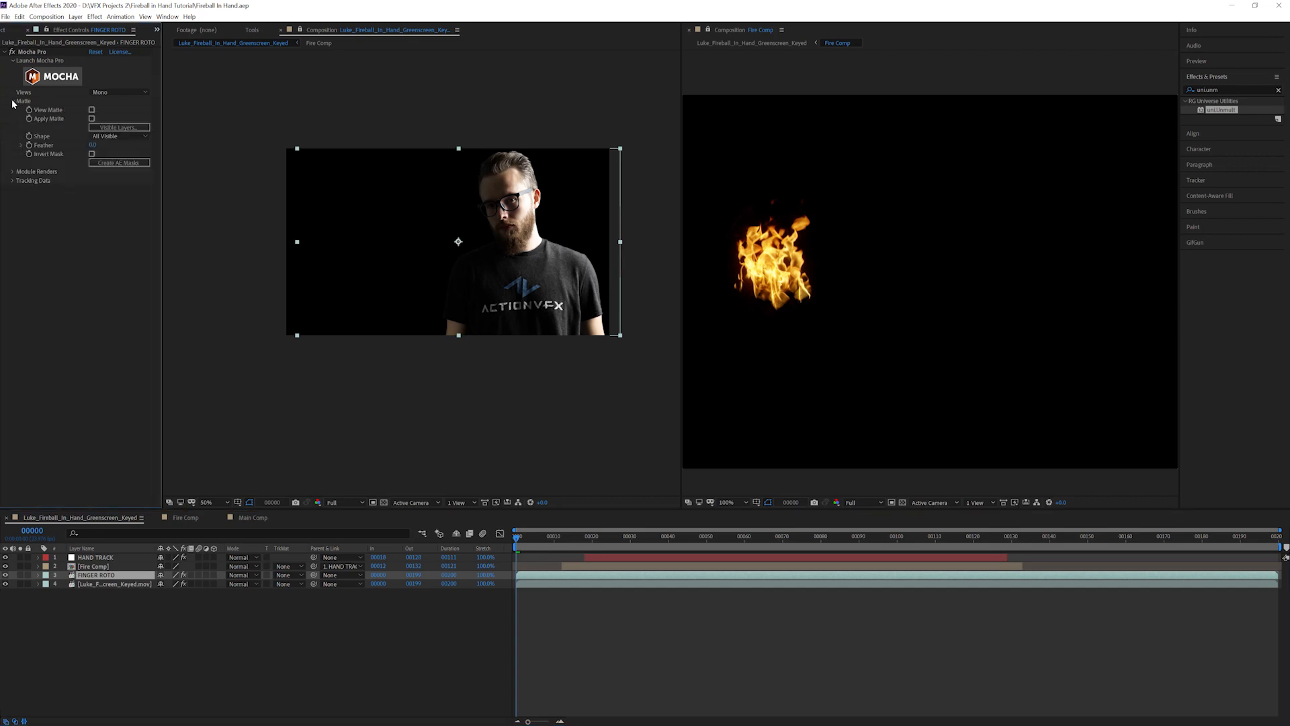
click(97, 163)
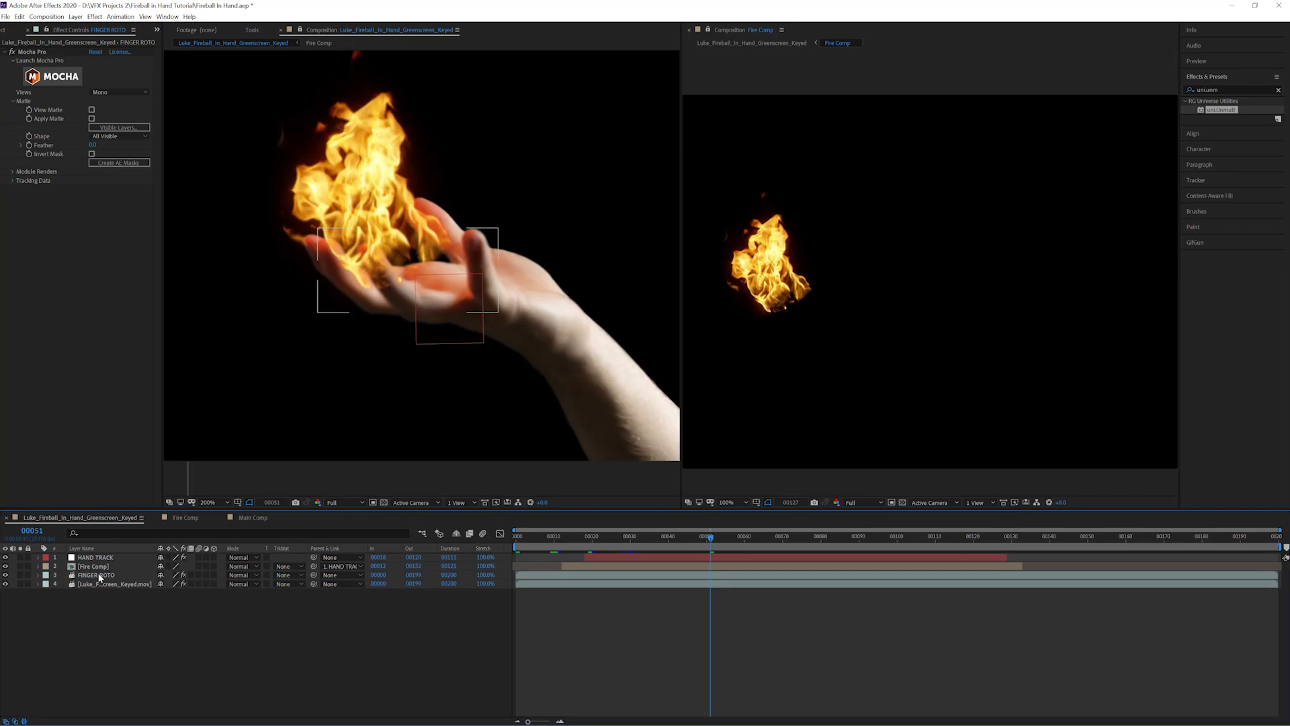
key(f)
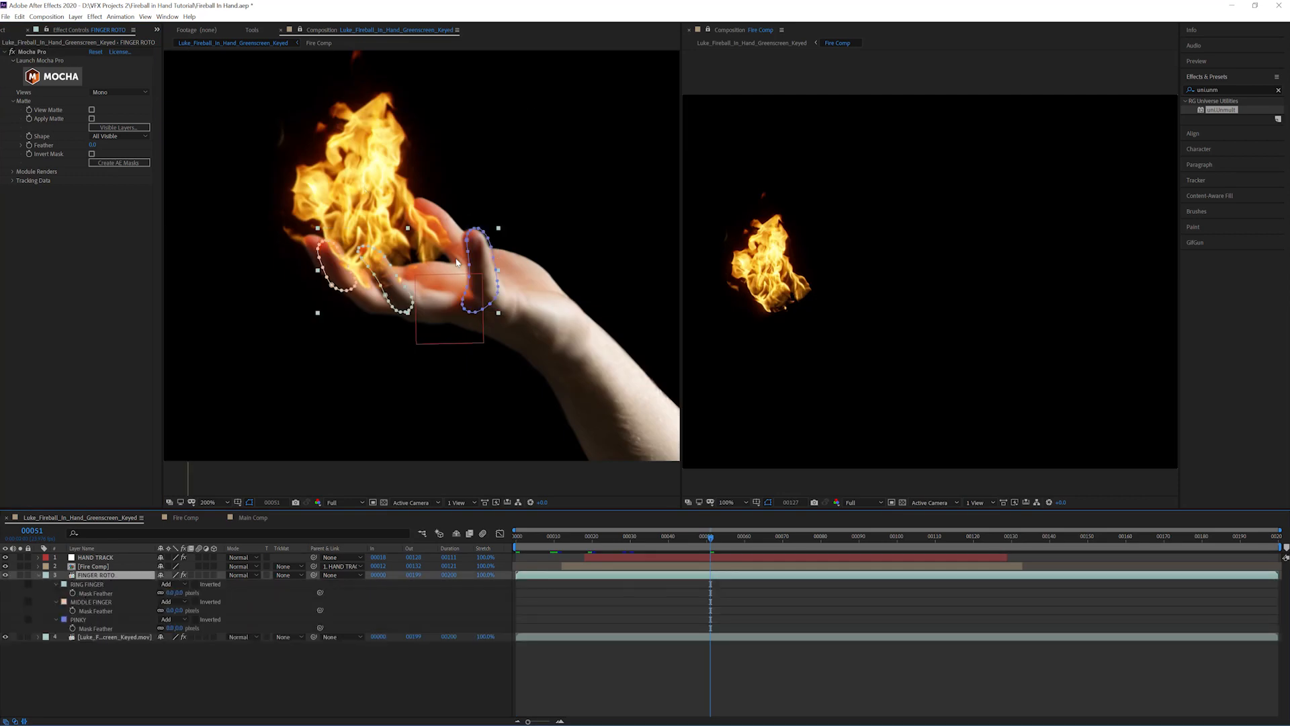
- Move the FINGER ROTO layer above Fire Comp and inspect the RING FINGER mask edge against the flames
drag(105, 578, 112, 566)
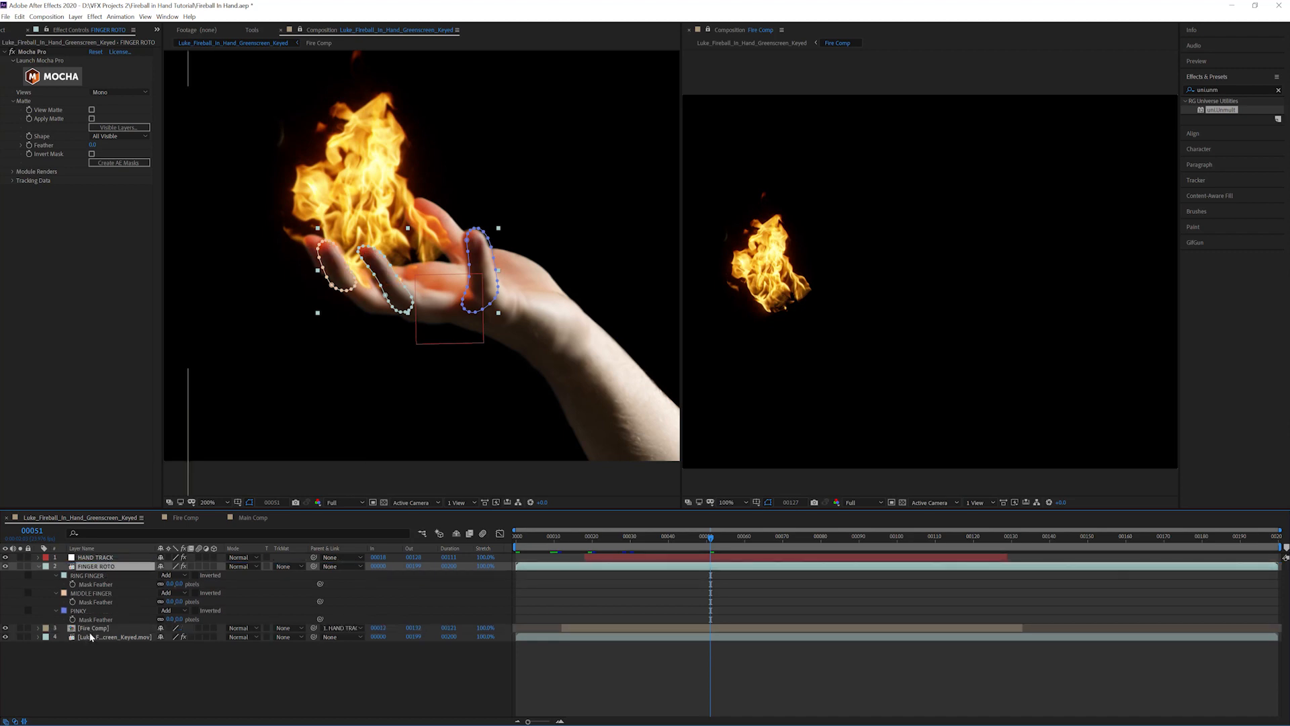
click(97, 576)
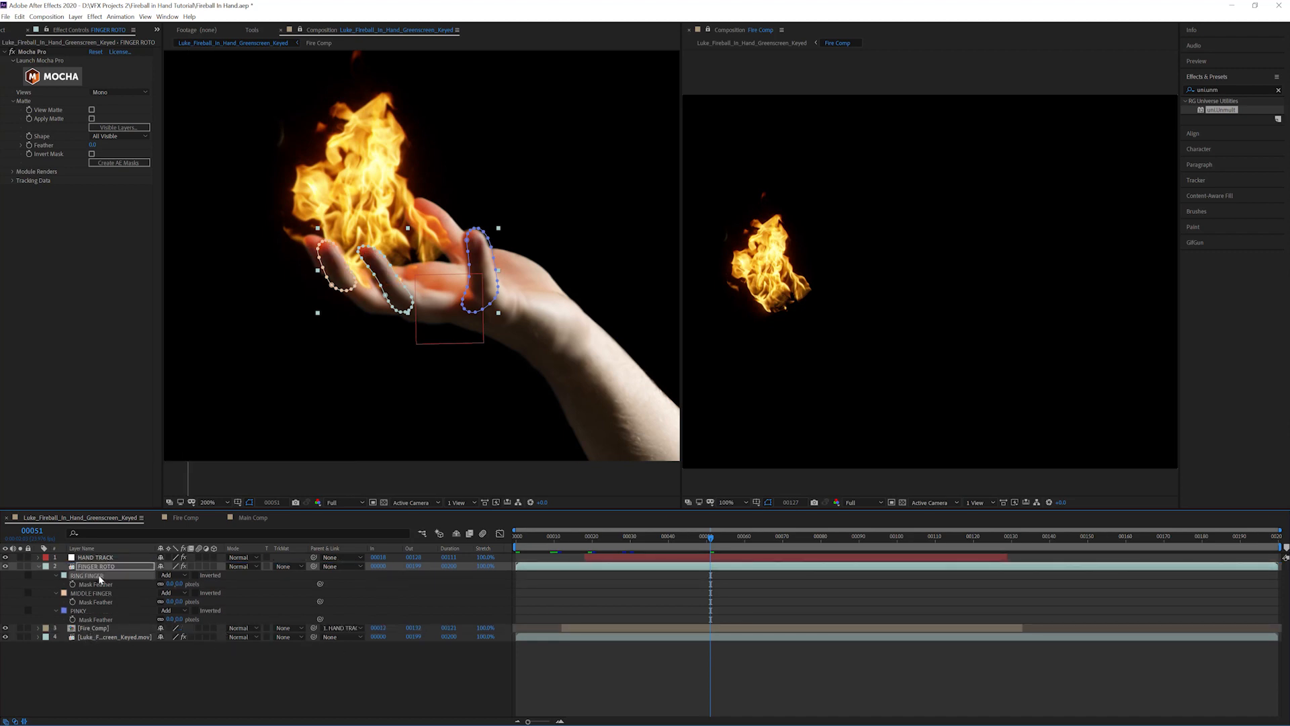
scroll(390, 277, up, 4)
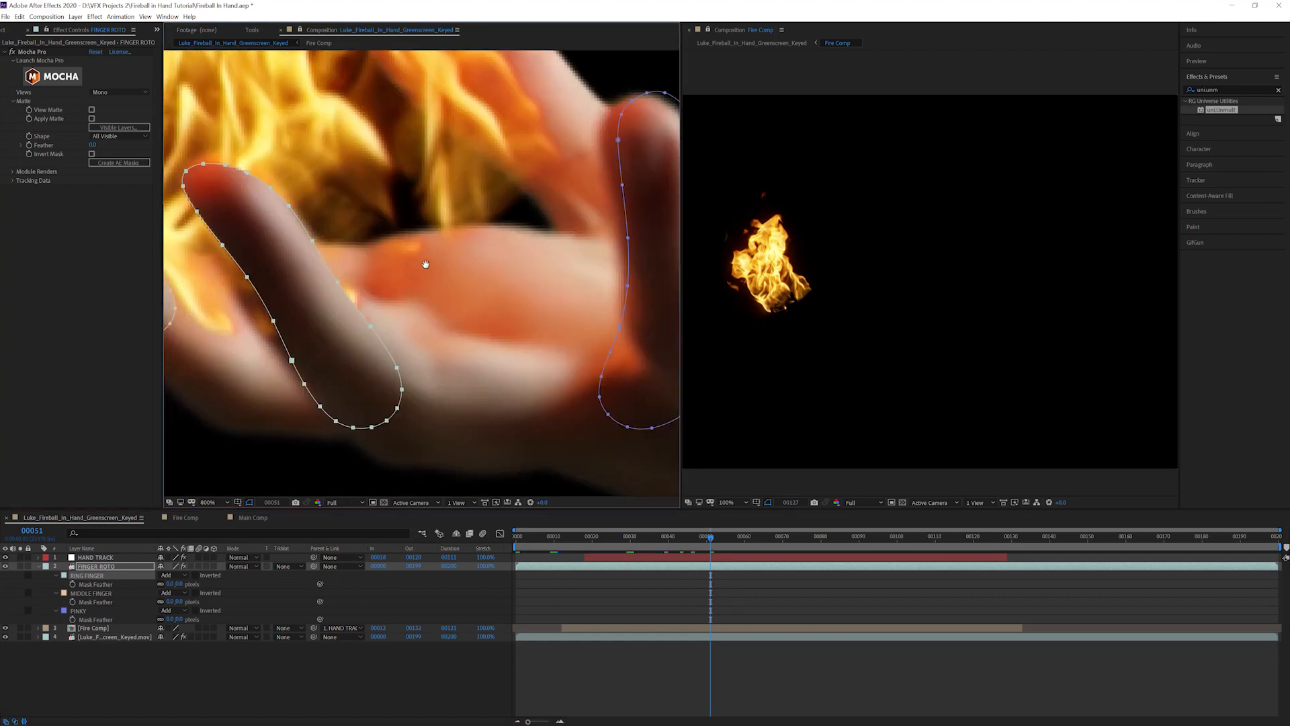
click(312, 685)
scroll(475, 274, down, 2)
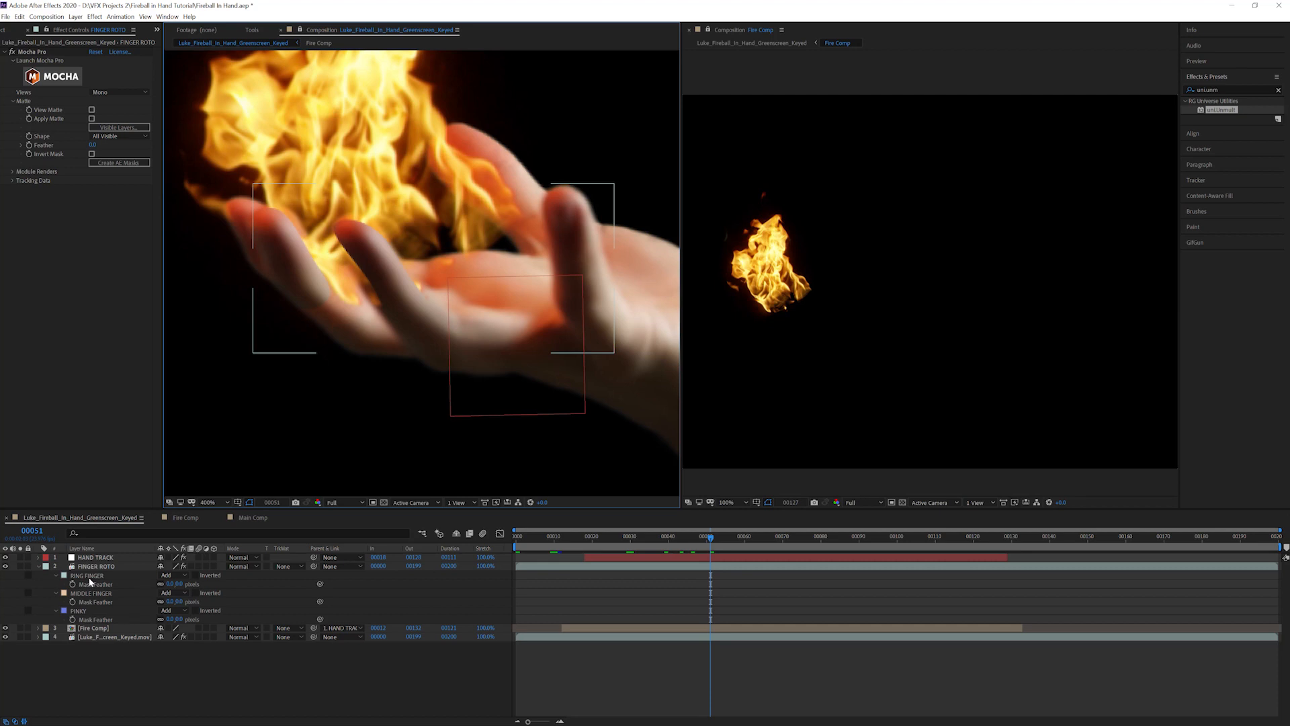
- Set the mask feather of the RING FINGER, MIDDLE FINGER and PINKY masks to 5 pixels
click(92, 611)
shift+click(87, 611)
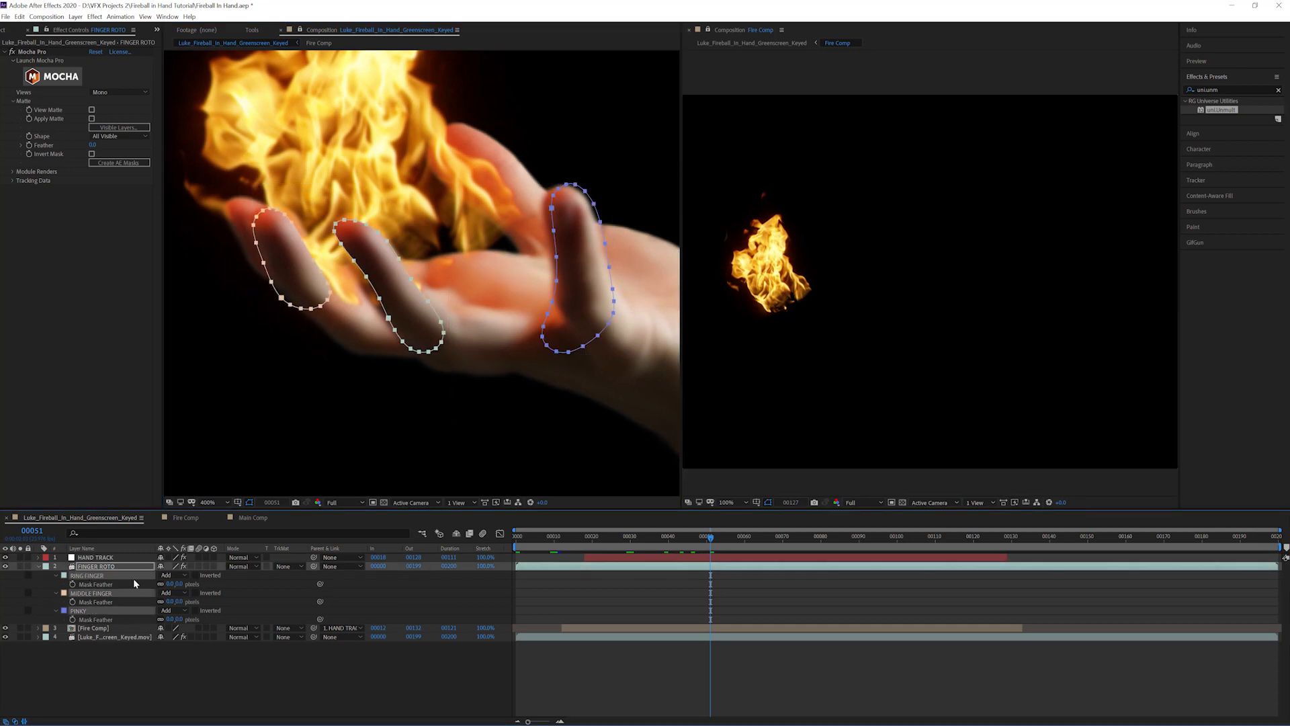
click(173, 584)
text(5)
key(Return)
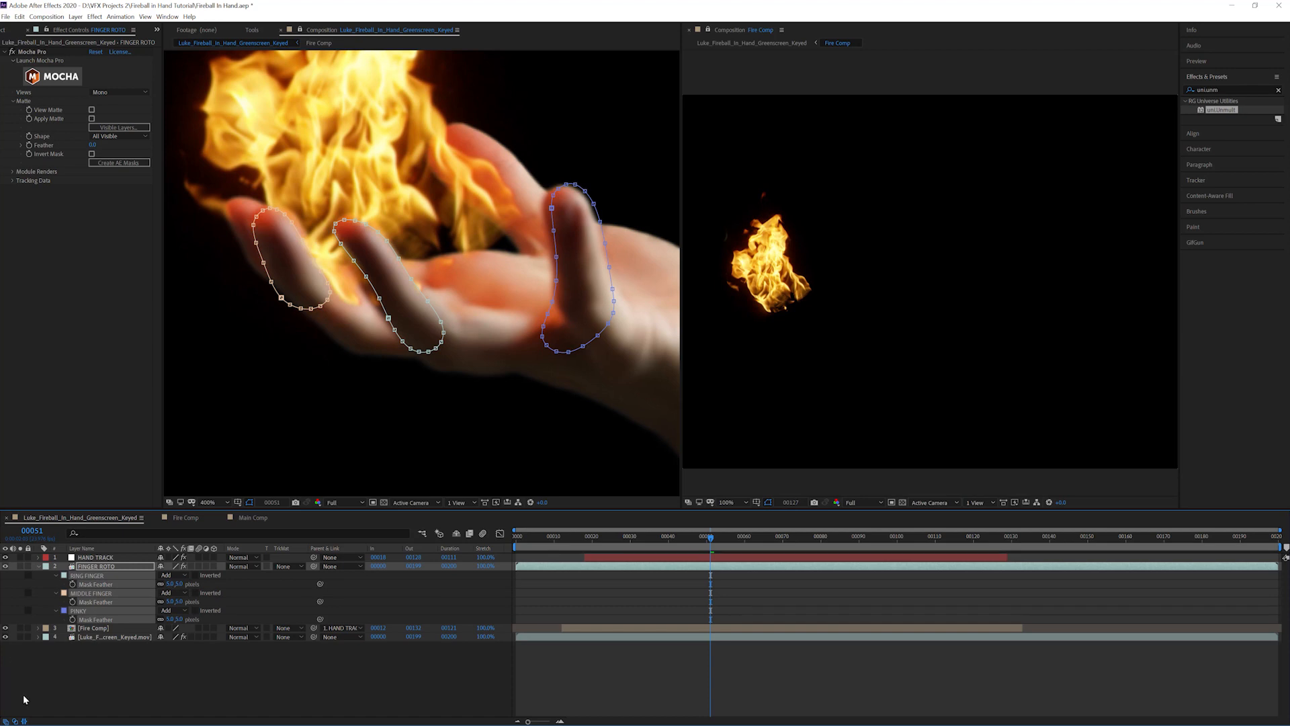
click(249, 701)
- Examine the feathered finger edges where they overlap the fireball at frame 51
scroll(477, 336, down, 1)
scroll(420, 309, up, 3)
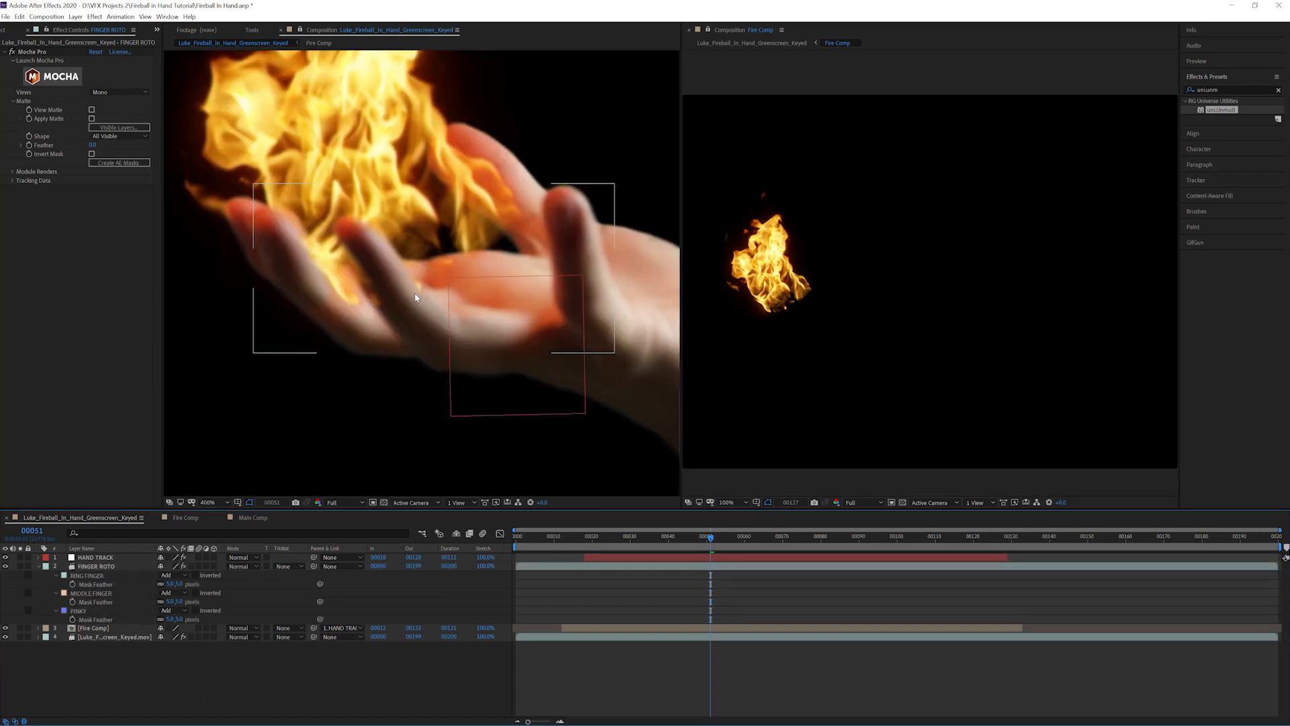
drag(465, 295, 231, 305)
scroll(444, 292, down, 1)
drag(486, 295, 634, 296)
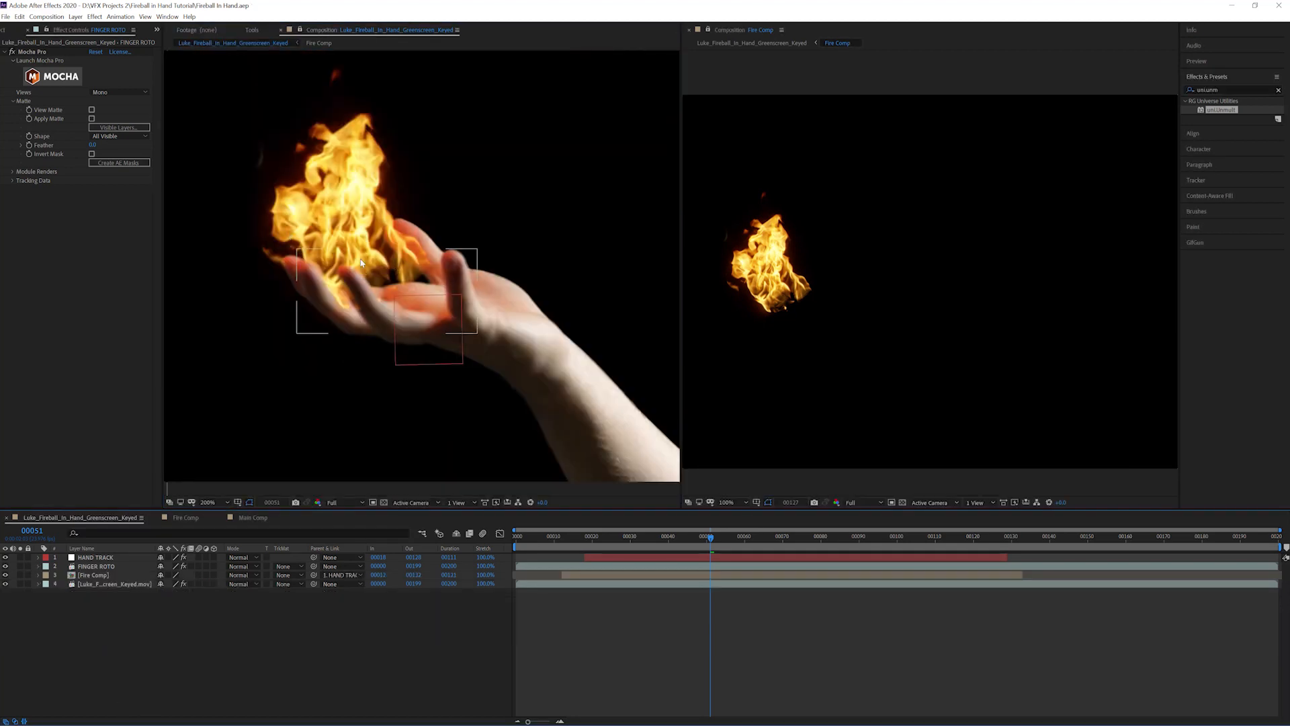
scroll(361, 262, up, 2)
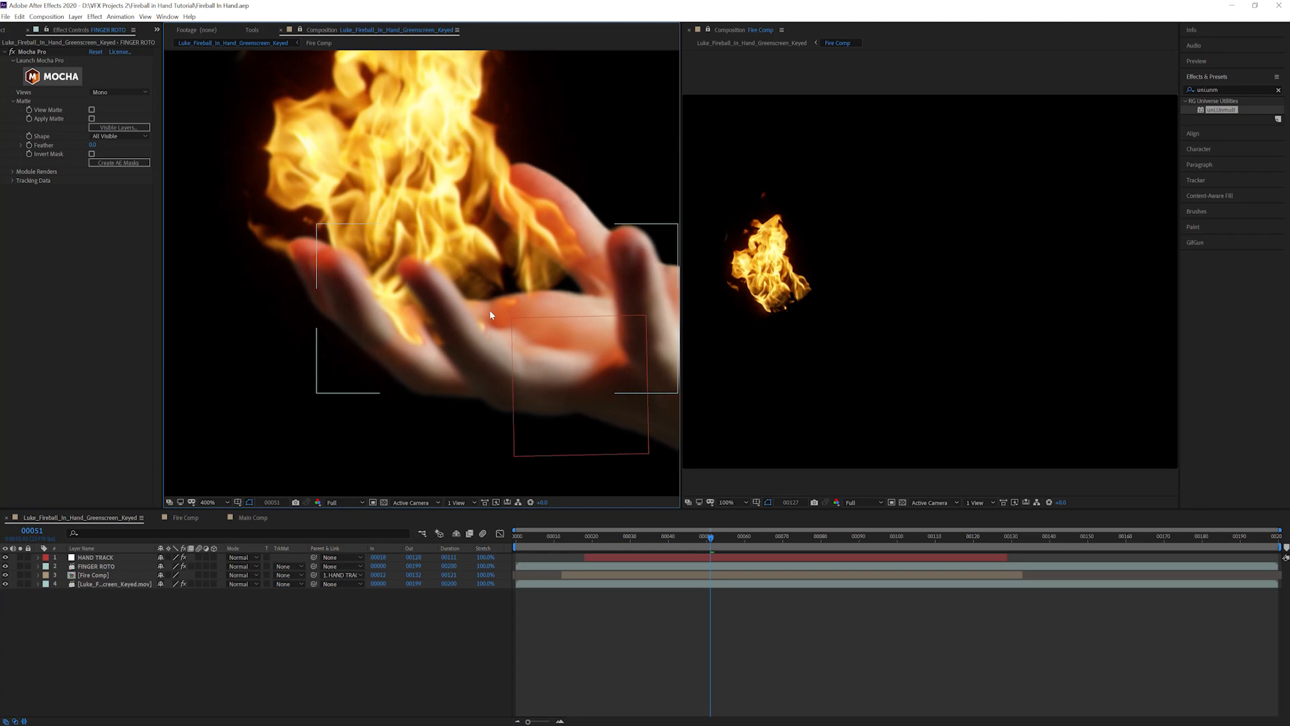
scroll(489, 303, down, 3)
scroll(396, 269, up, 1)
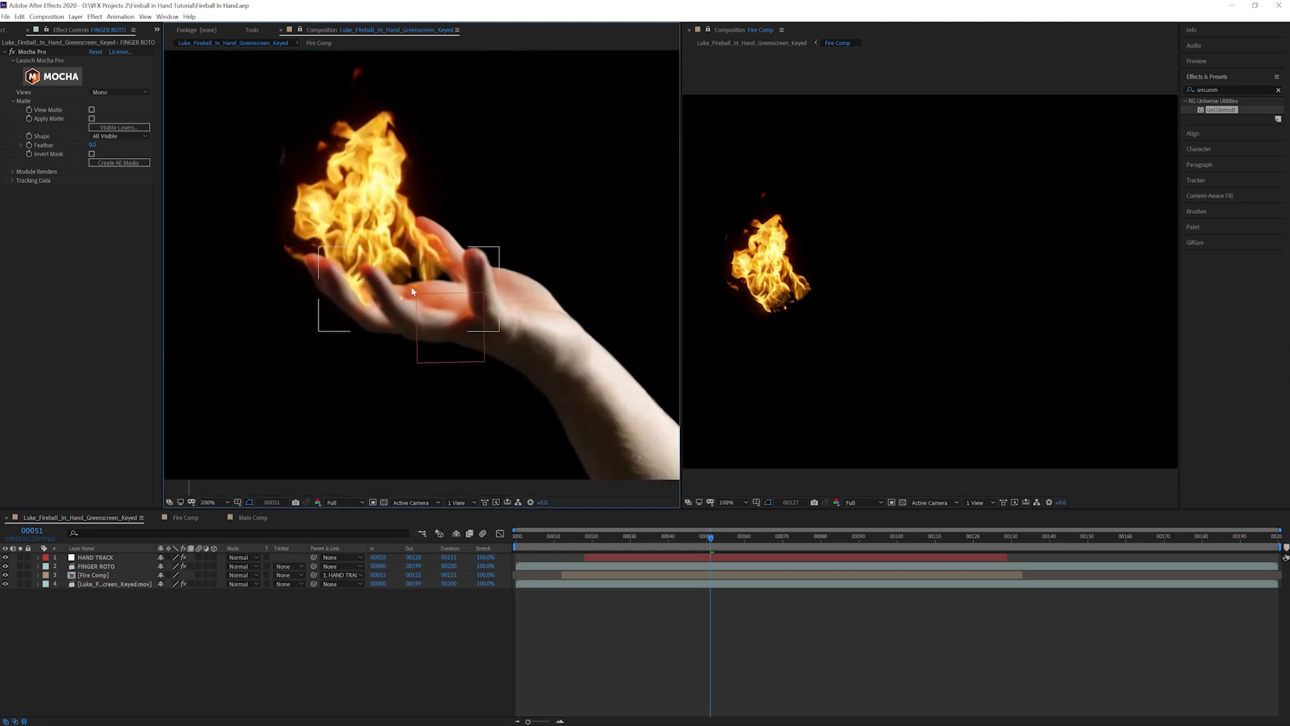
click(207, 641)
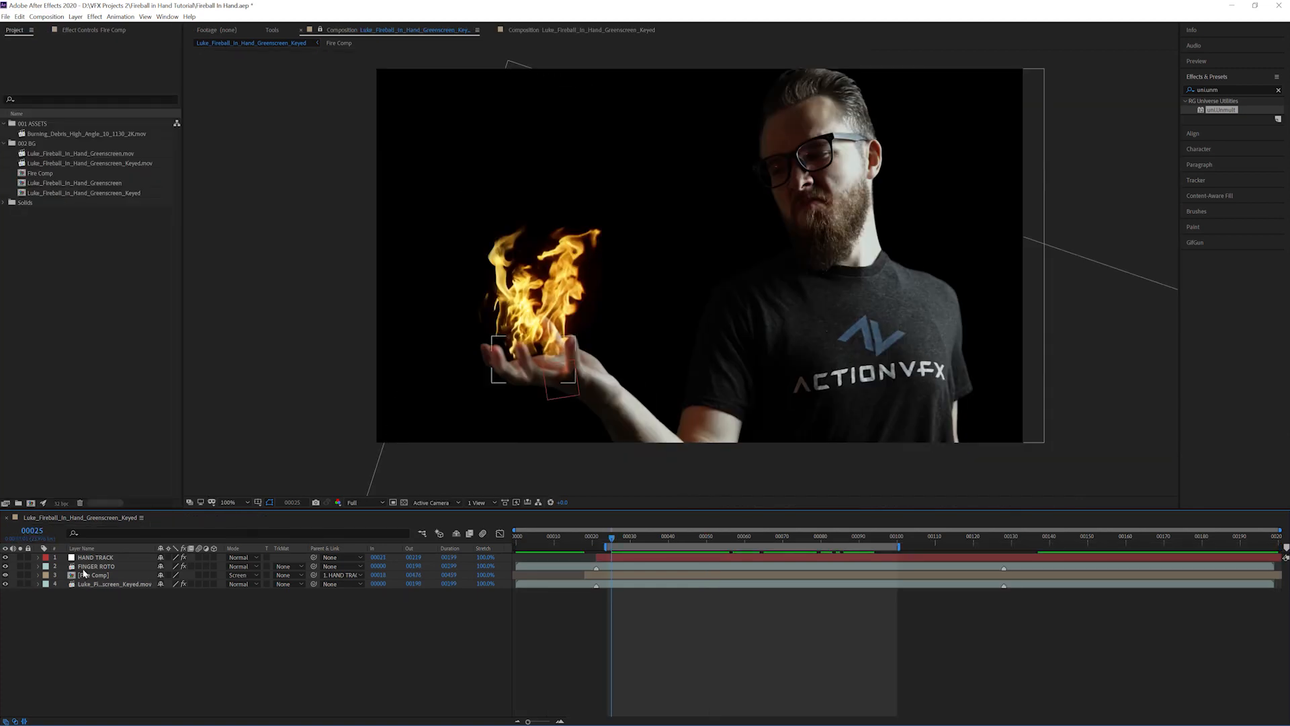
- Solo the Fire Comp layer at frame 25 and view its full bounds outside the frame
click(18, 576)
click(20, 576)
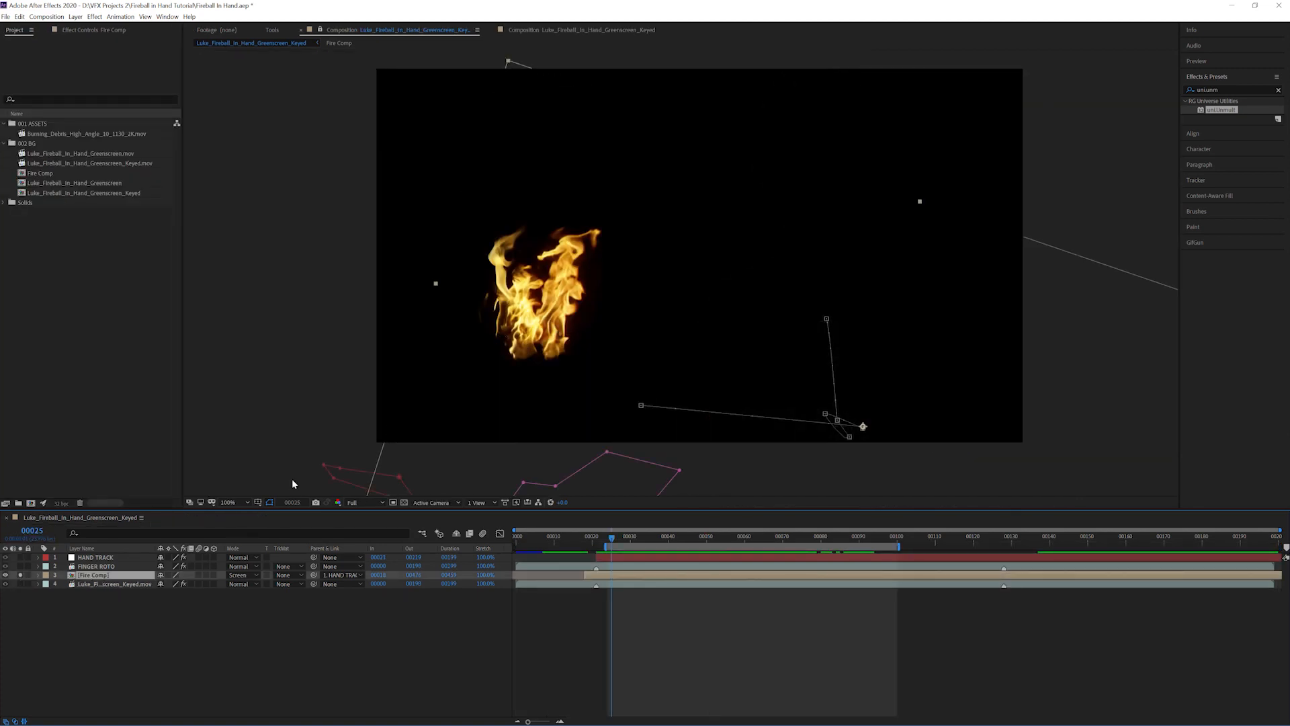
drag(677, 309, 703, 311)
scroll(711, 298, down, 1)
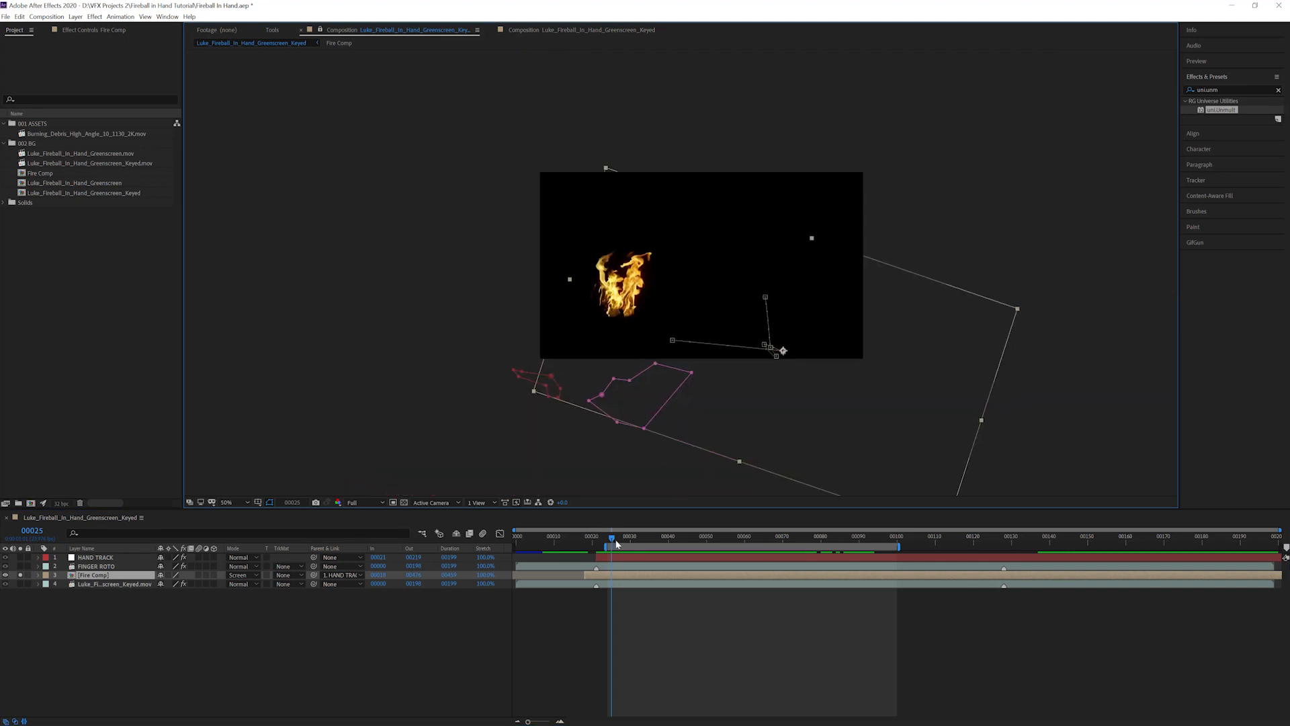
click(313, 601)
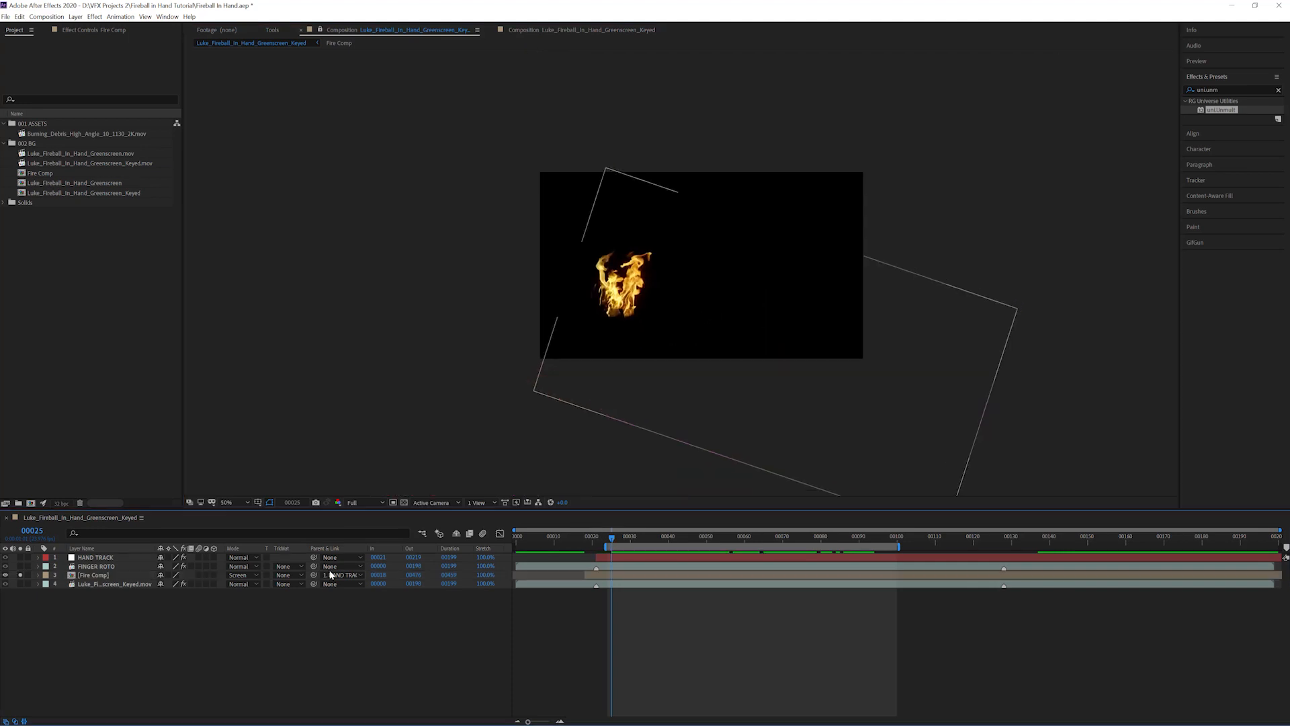
- Step through the frames around 19 to 21 to examine the animated mask on the soloed Fire Comp layer
click(100, 559)
mouse_move(612, 536)
mouse_down()
mouse_move(772, 538)
mouse_move(582, 546)
mouse_move(644, 542)
mouse_move(626, 542)
mouse_up()
click(106, 576)
mouse_move(614, 543)
mouse_down()
mouse_move(576, 543)
mouse_move(594, 543)
mouse_up()
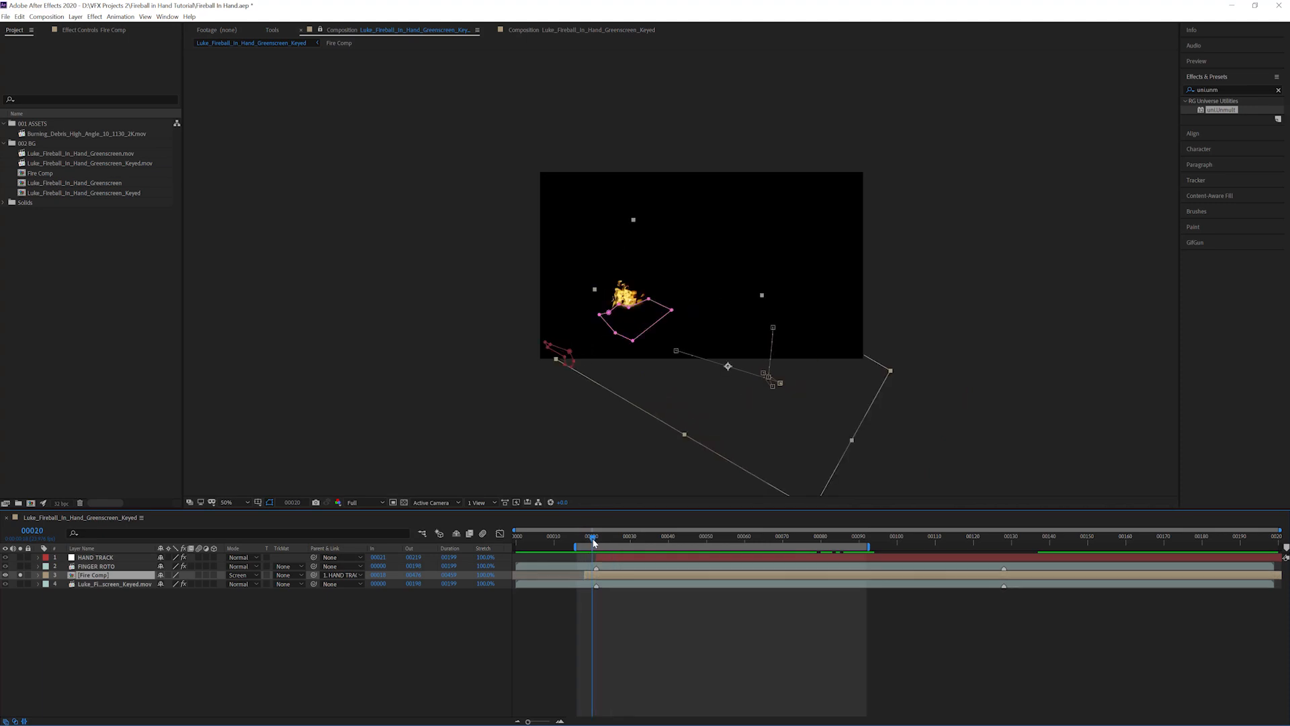
scroll(621, 311, up, 1)
key(Page_Up)
drag(618, 313, 667, 289)
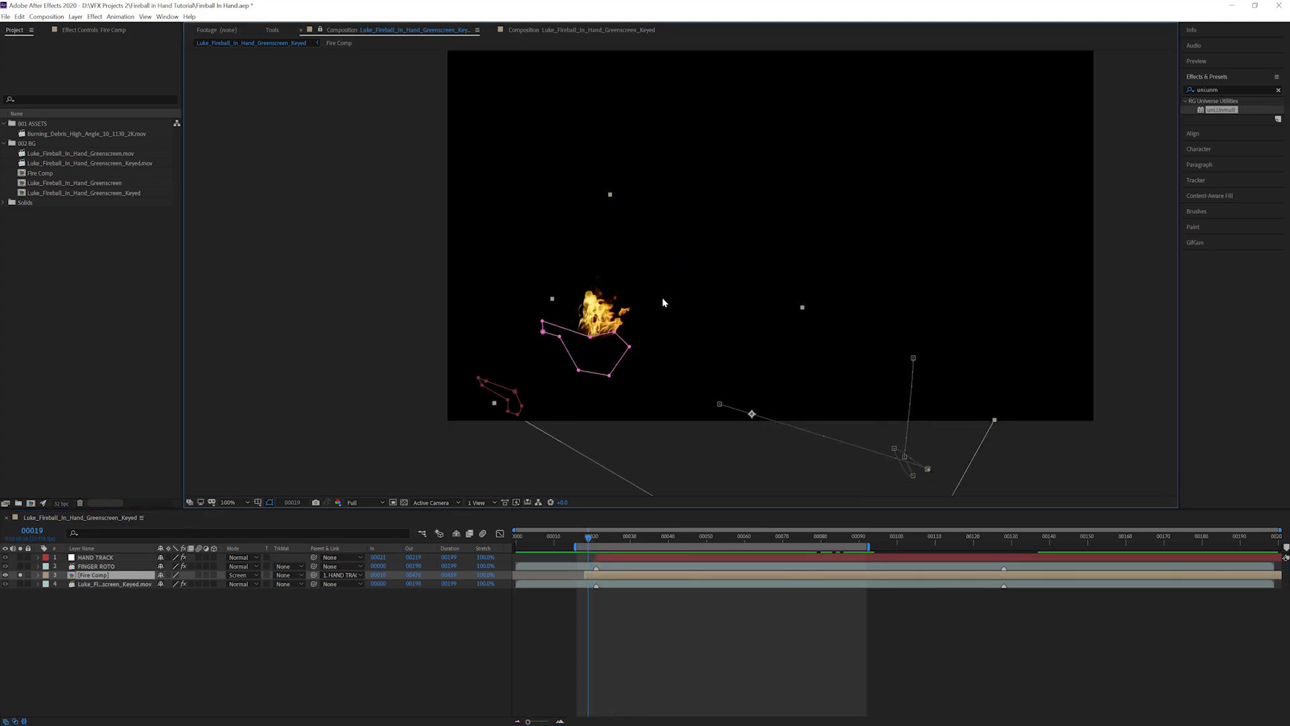
key(Page_Up)
key(Page_Down)
key(Page_Down)
key(Page_Down)
key(Page_Up)
key(Page_Up)
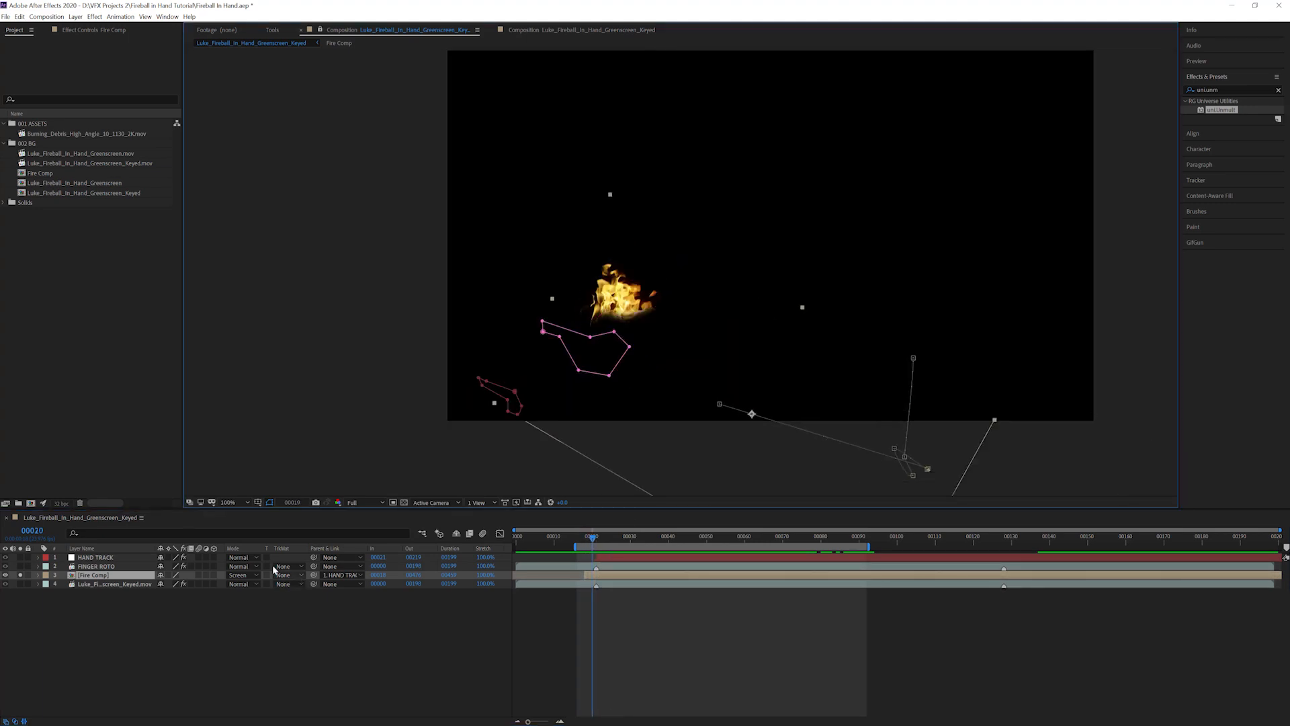
key(Page_Down)
- Solo the keyed footage layer too and step through frames 20 to 24 to examine how the fire appears in the hand
click(21, 584)
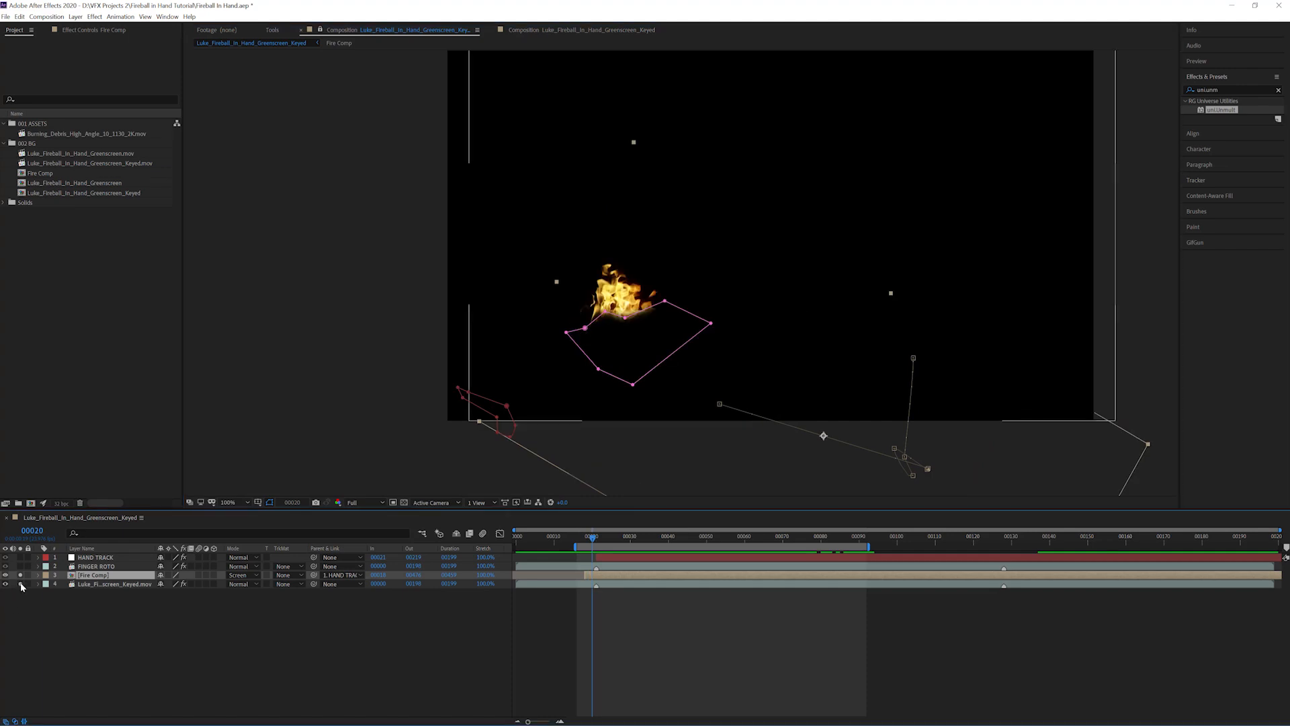
key(Page_Up)
key(Page_Down)
key(Page_Down)
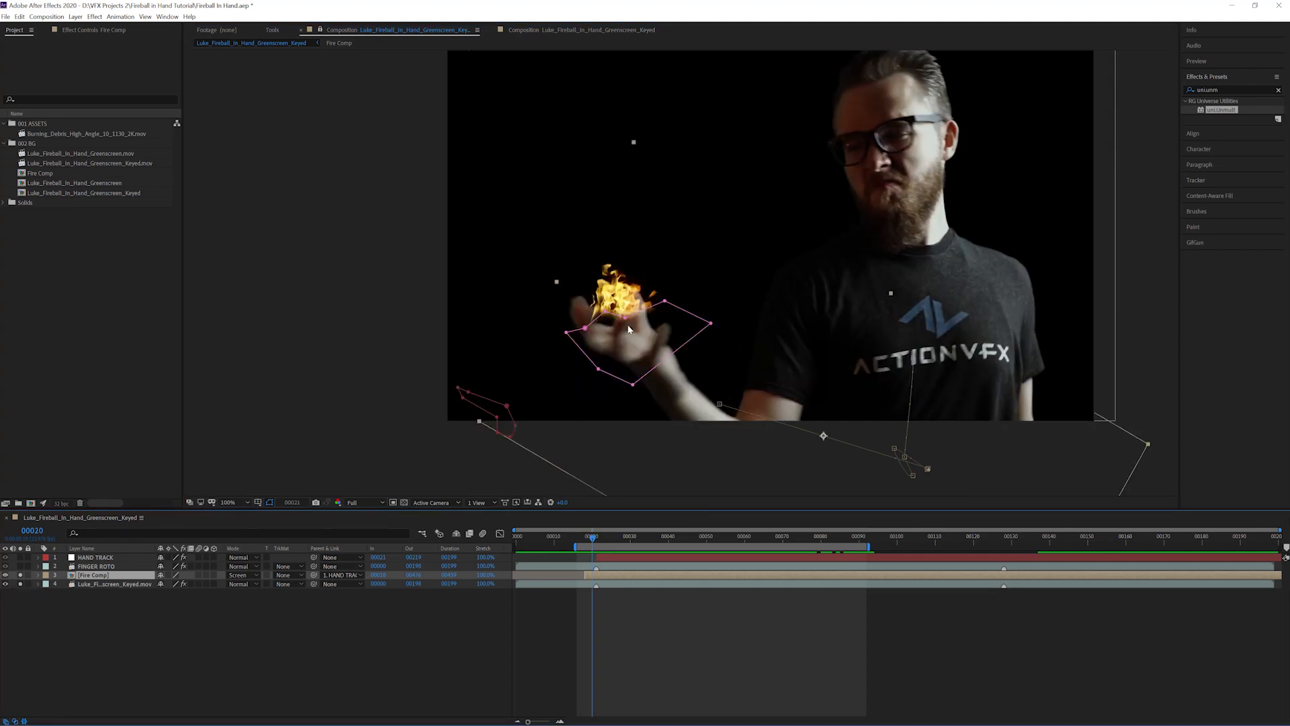
key(Page_Down)
key(Page_Up)
key(Page_Up)
key(Page_Up)
key(Page_Down)
key(Page_Down)
key(Page_Up)
key(Page_Up)
key(Page_Down)
key(Page_Down)
key(Page_Up)
key(Page_Down)
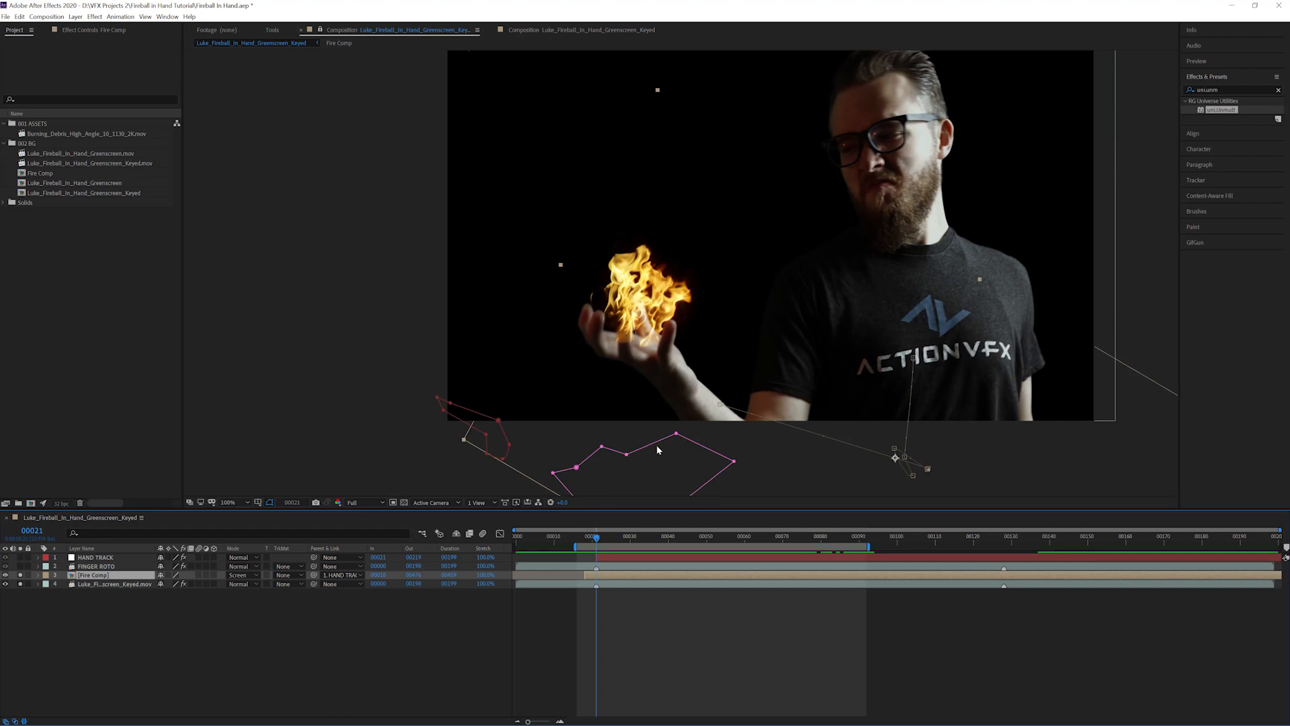
key(Page_Down)
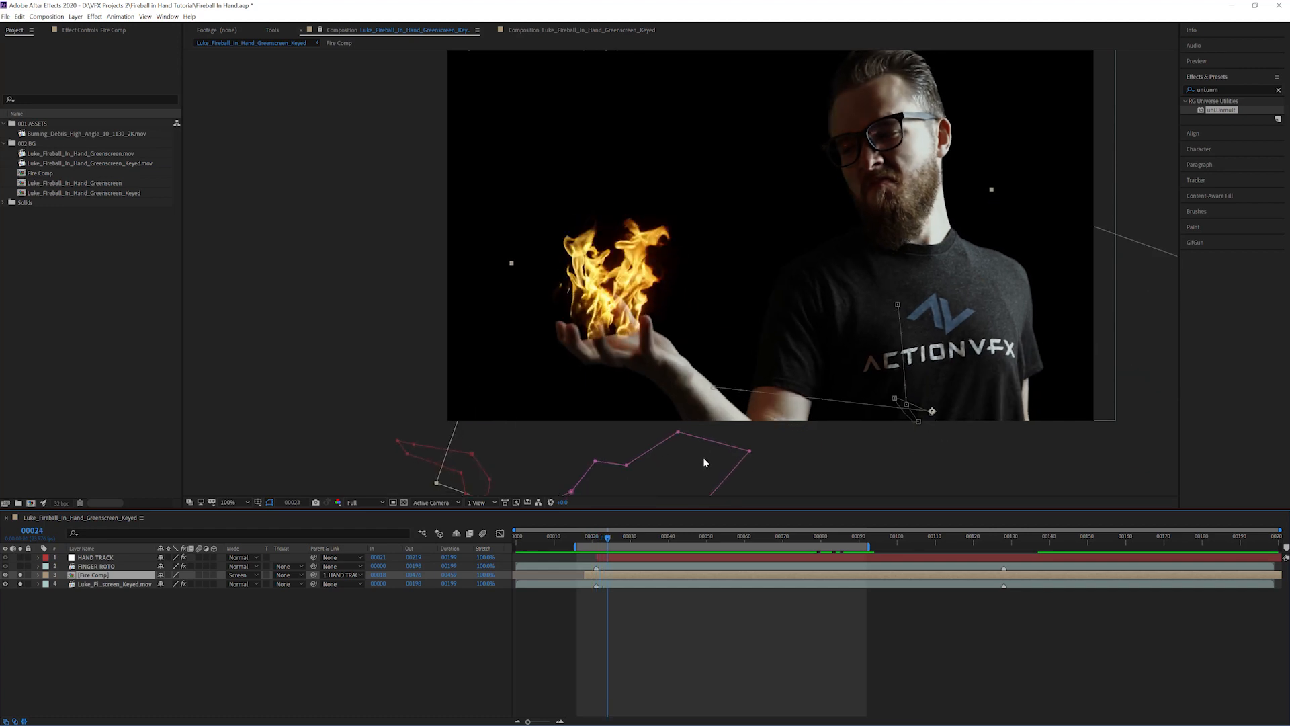
key(Page_Up)
key(Page_Up)
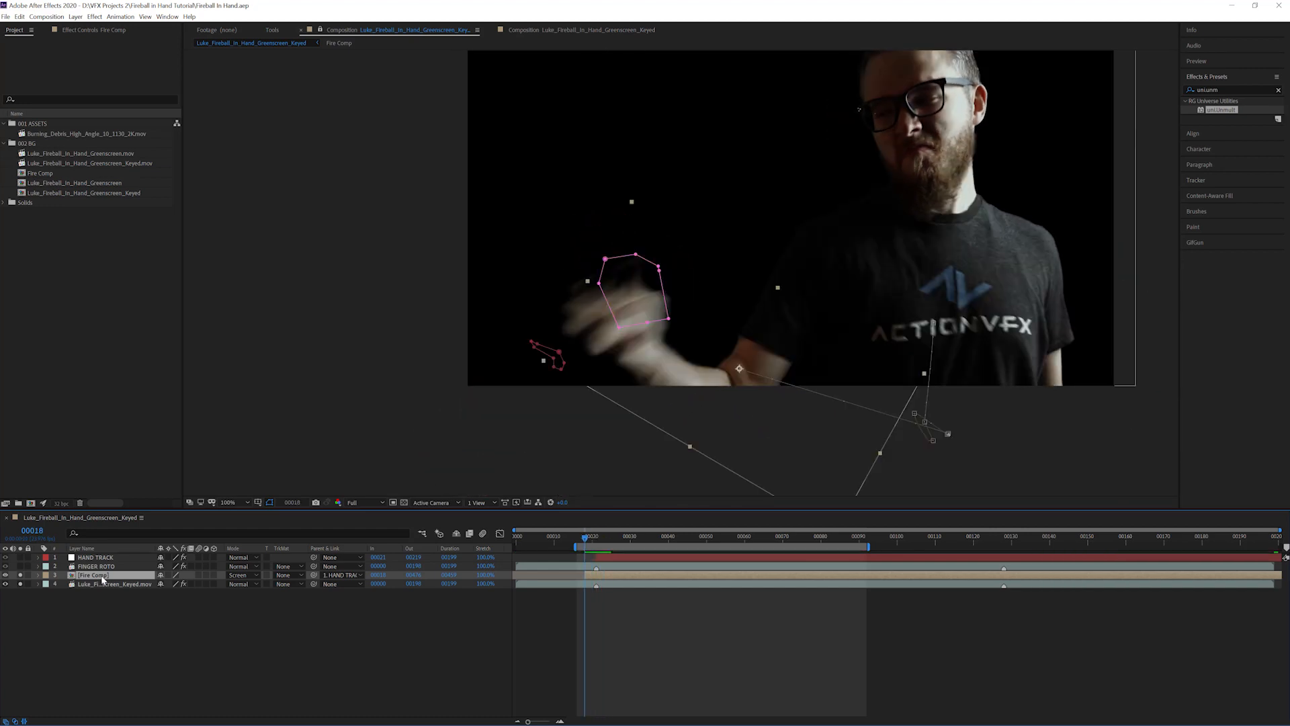
- Reveal Fire Comp's keyframed properties and step through the opening frames from 18 to examine the Mask 1 path keyframes
key(u)
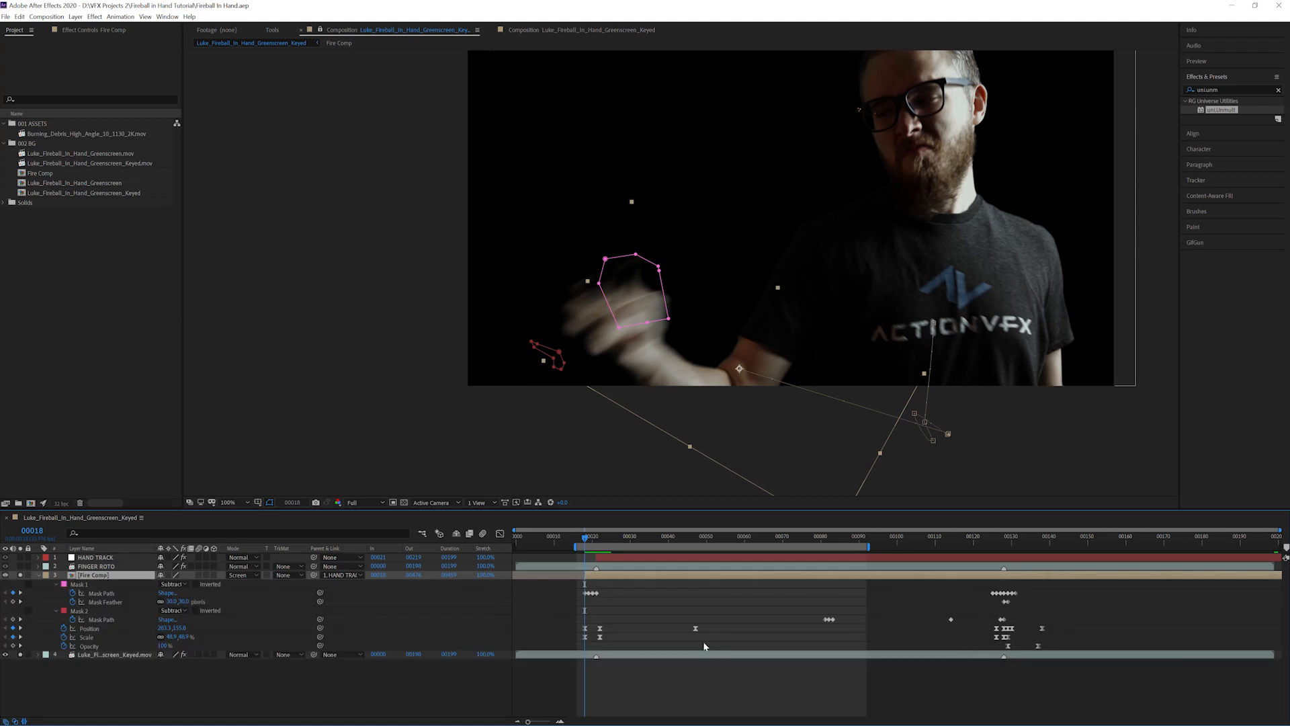
key(equal)
key(equal)
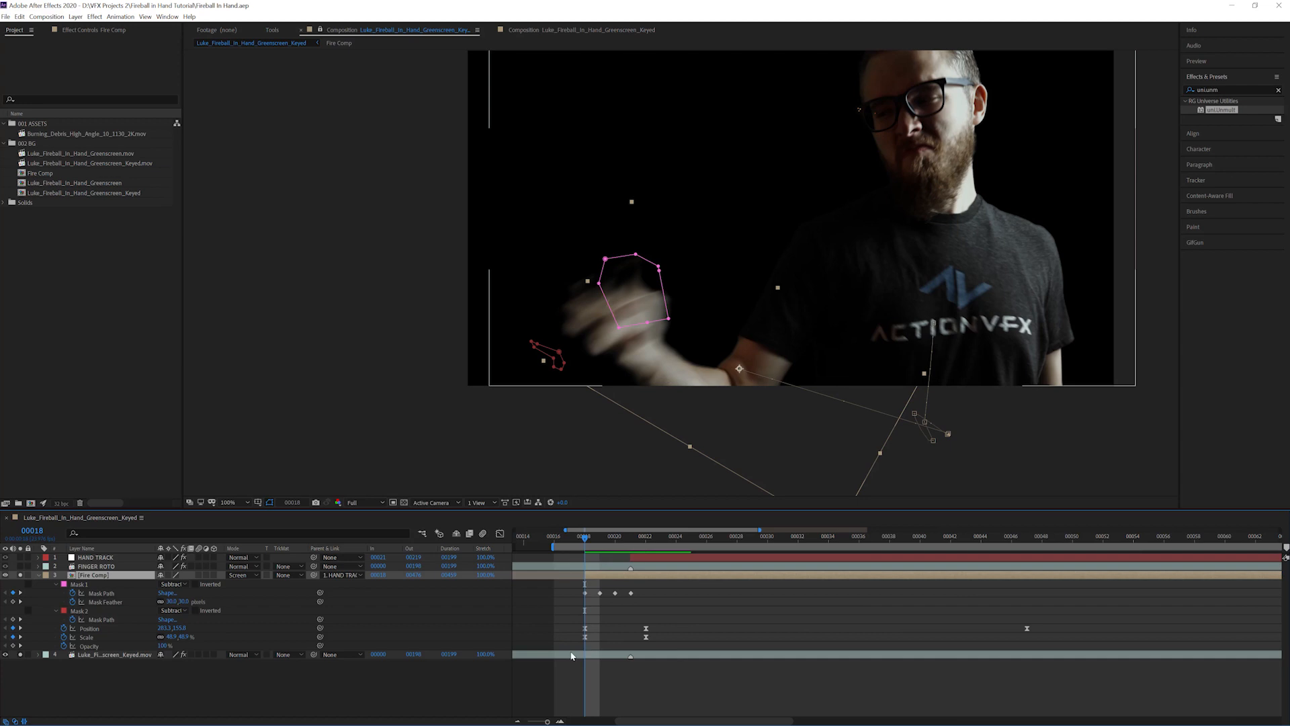
key(Page_Down)
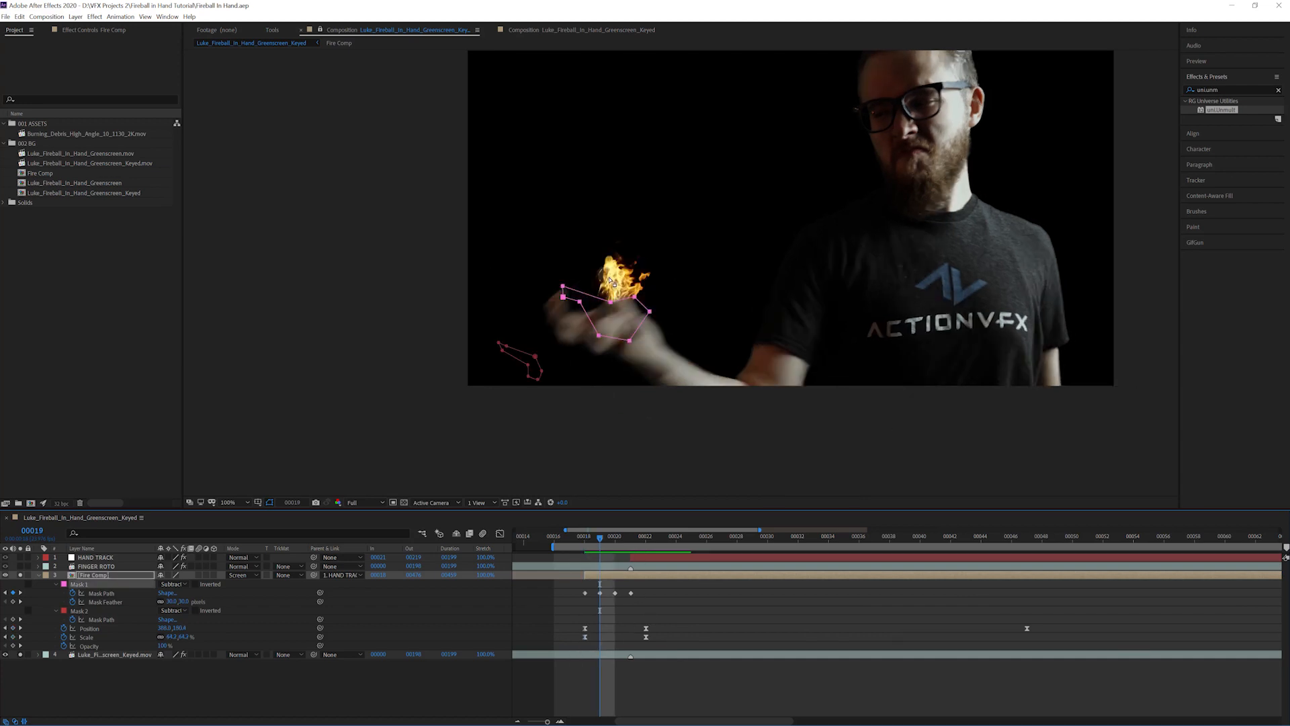
key(Page_Down)
key(Page_Down)
key(Page_Up)
key(Page_Up)
key(Page_Up)
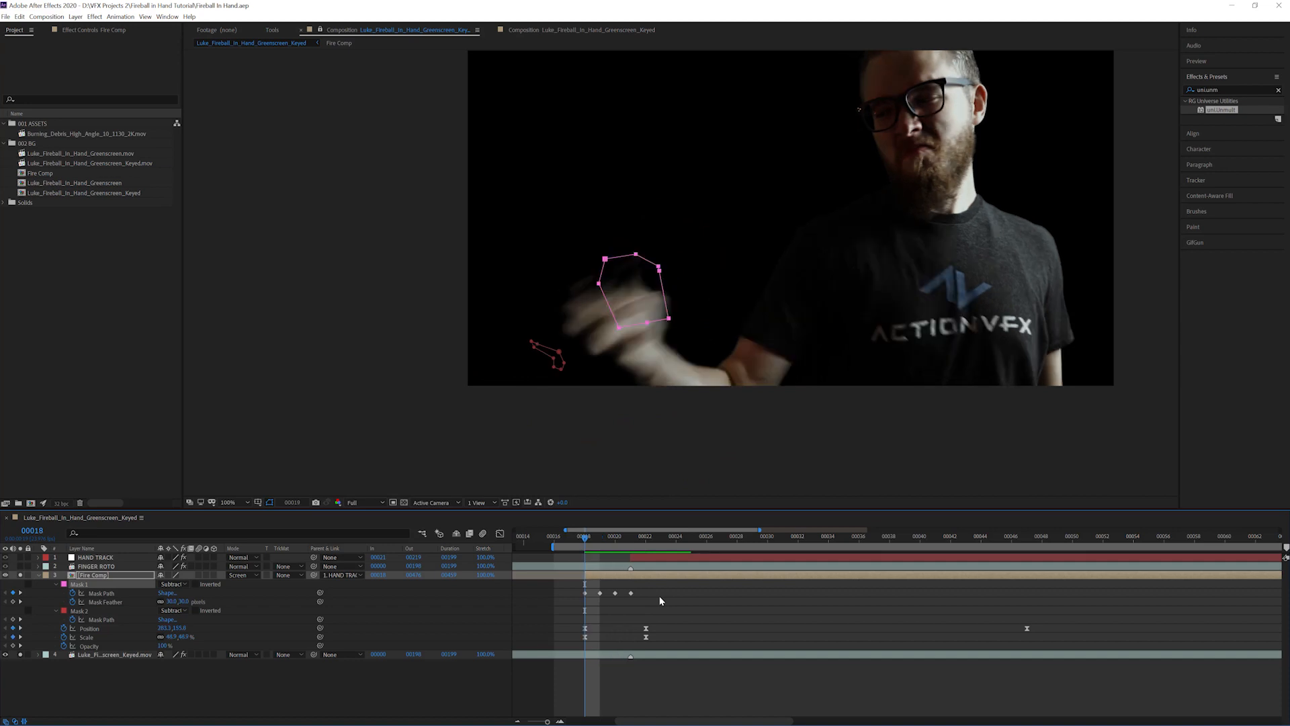
key(Page_Down)
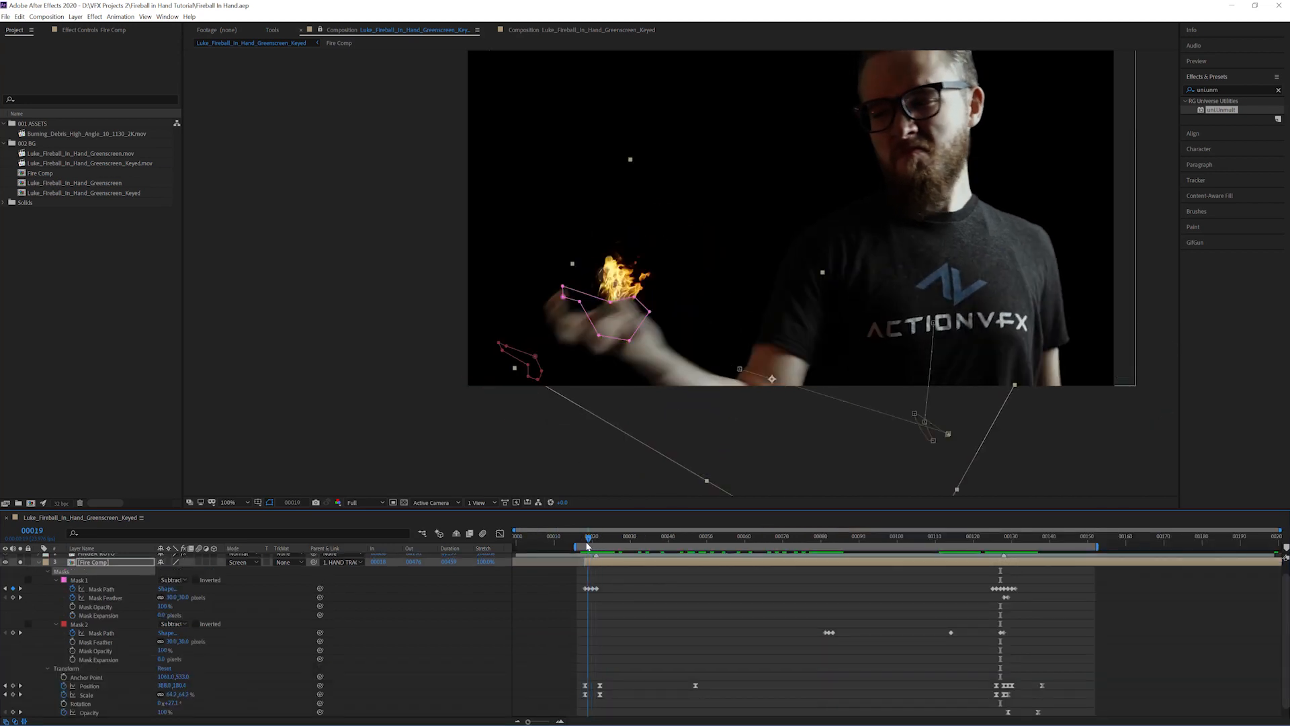
- Scrub Fire Comp to frame 22 and across frames 124 to 129 to examine its mask, position and scale keyframes
drag(587, 546, 600, 547)
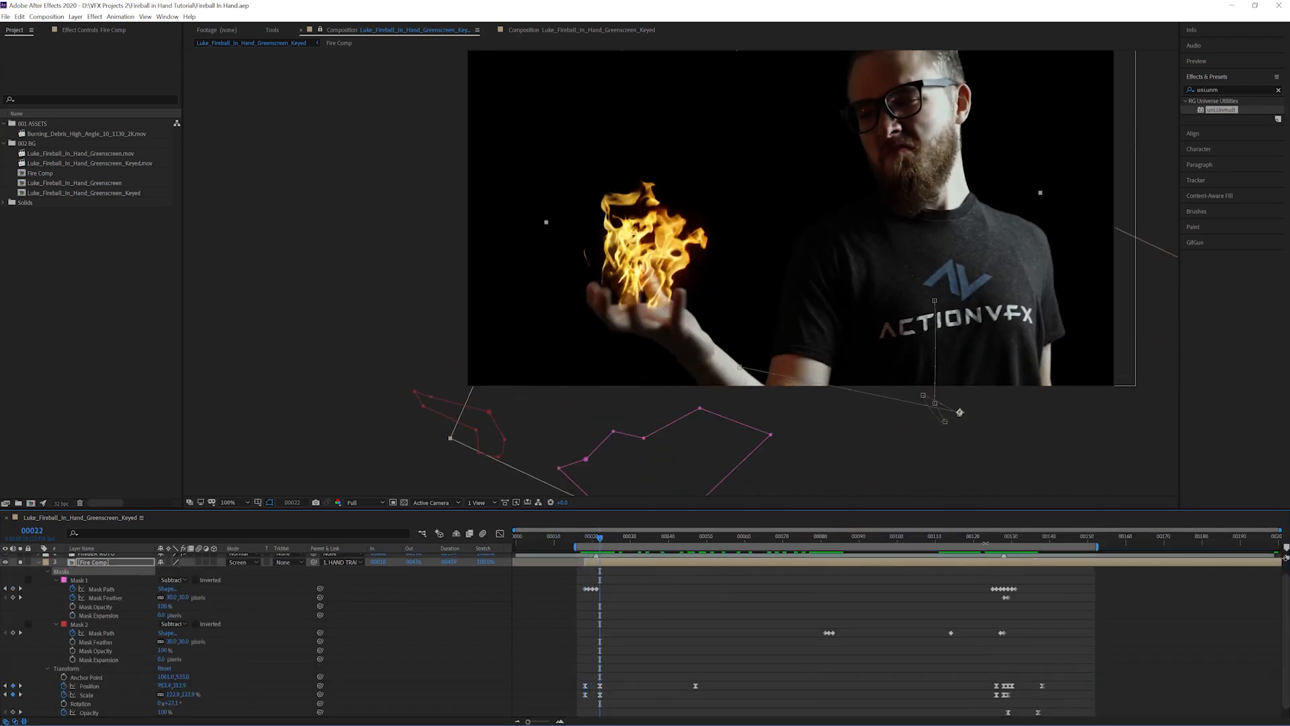
drag(985, 545, 990, 544)
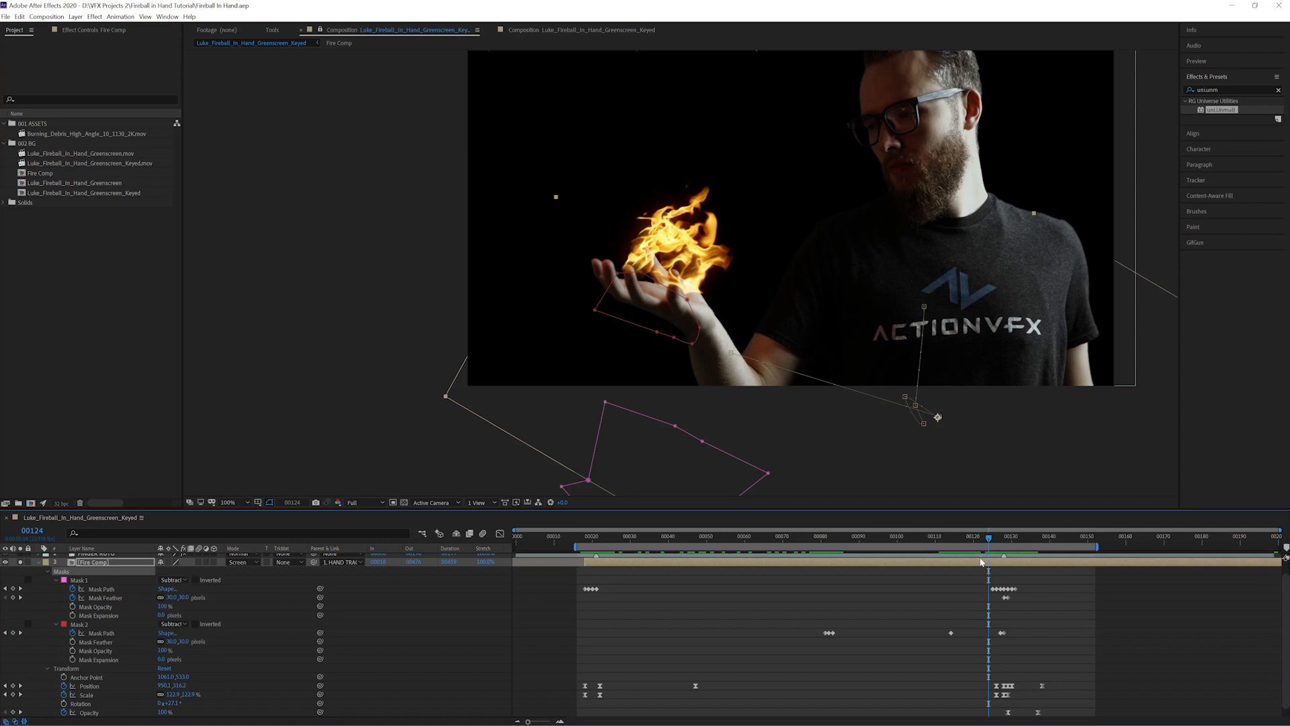
click(994, 538)
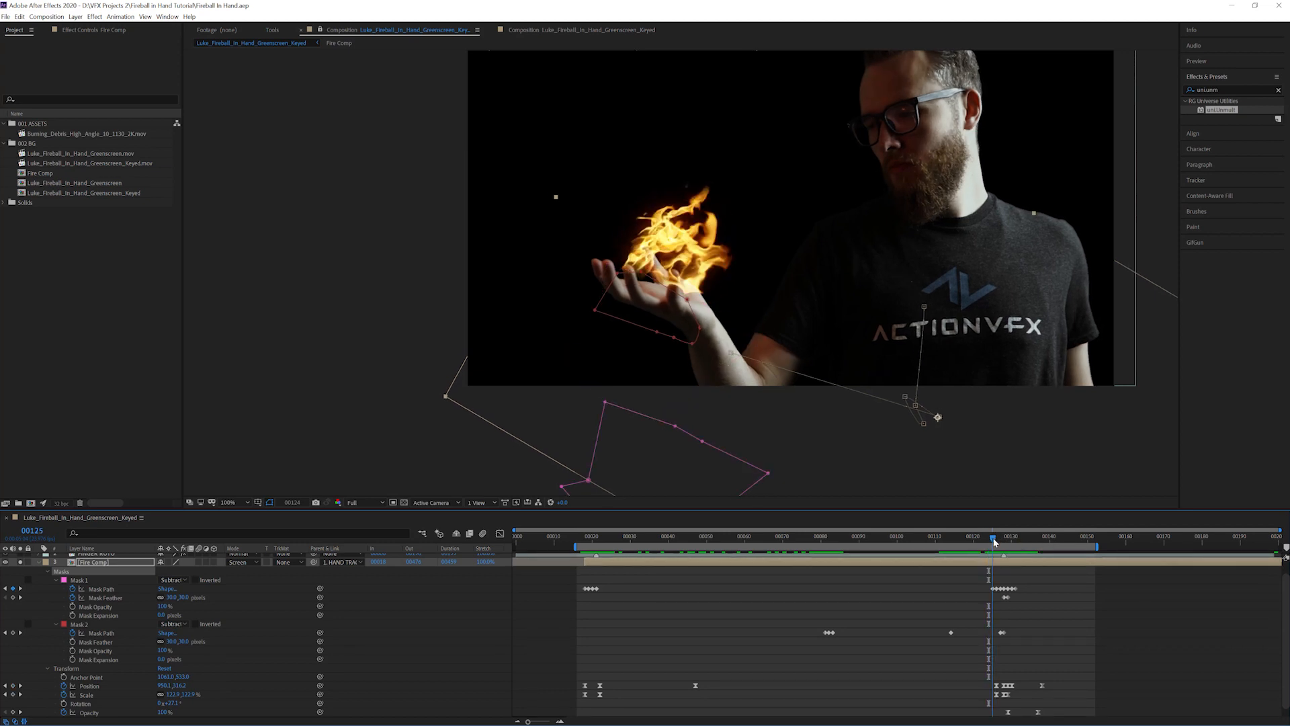
key(equal)
key(equal)
drag(876, 542, 907, 537)
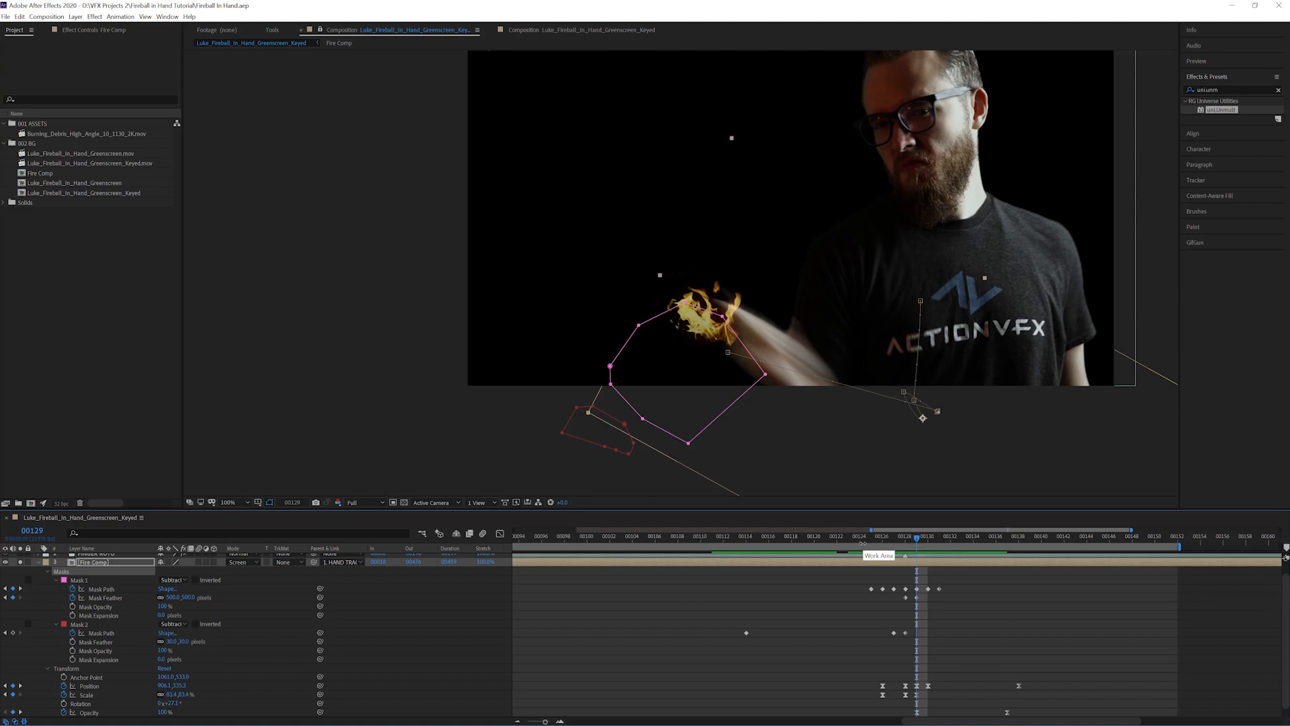
key(space)
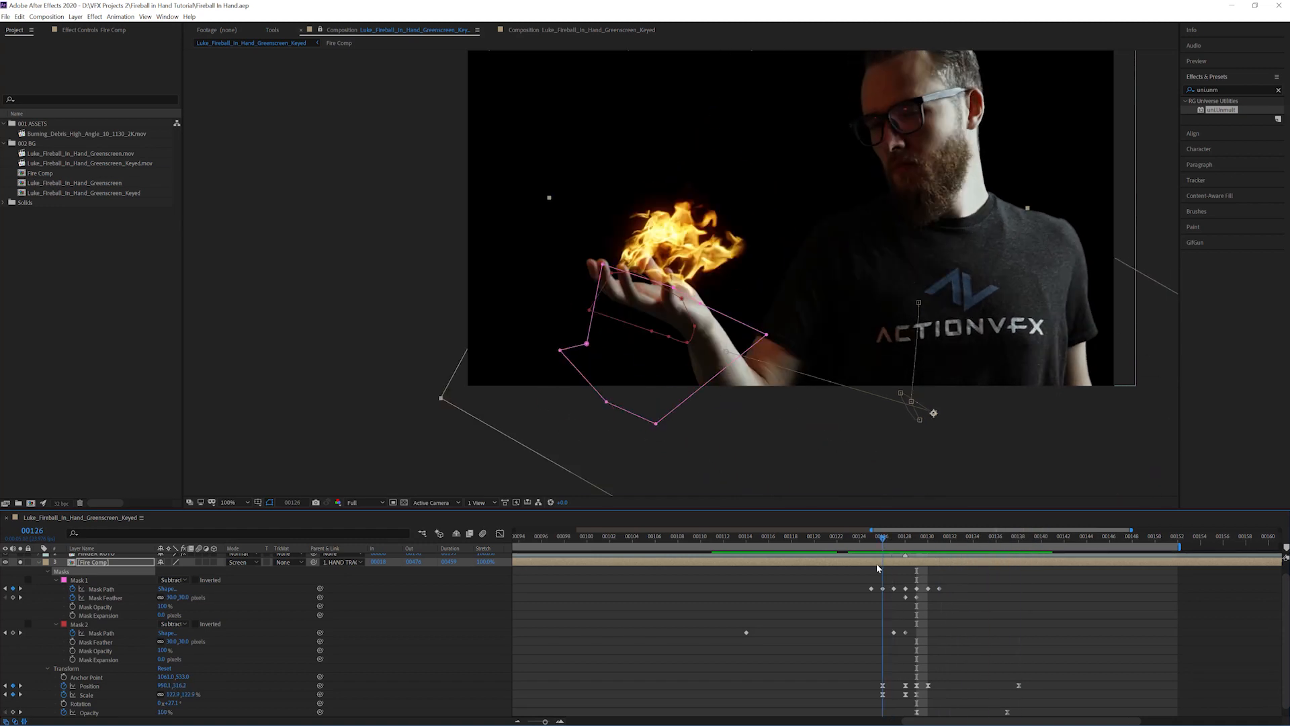
- Collapse the Mask 1, Mask 2 and Fire Comp properties and preview the end of the fireball animation
scroll(102, 570, up, 1)
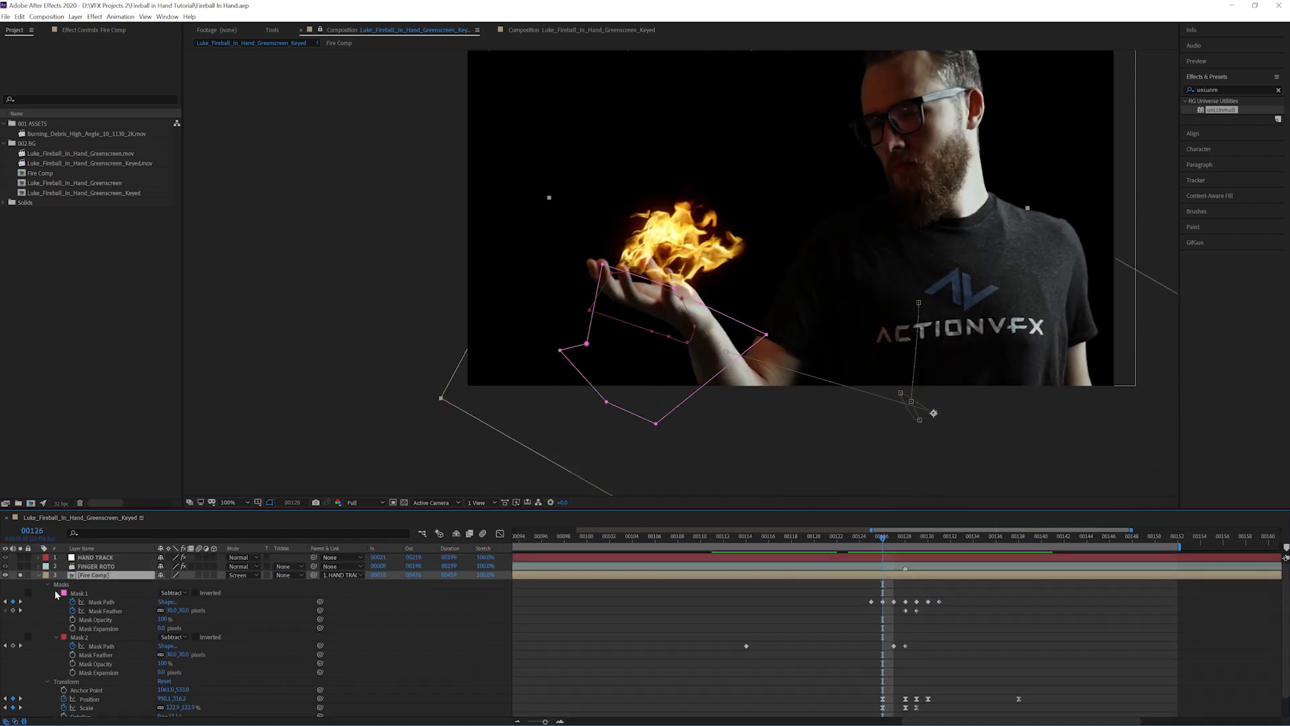
click(56, 594)
click(55, 602)
click(80, 648)
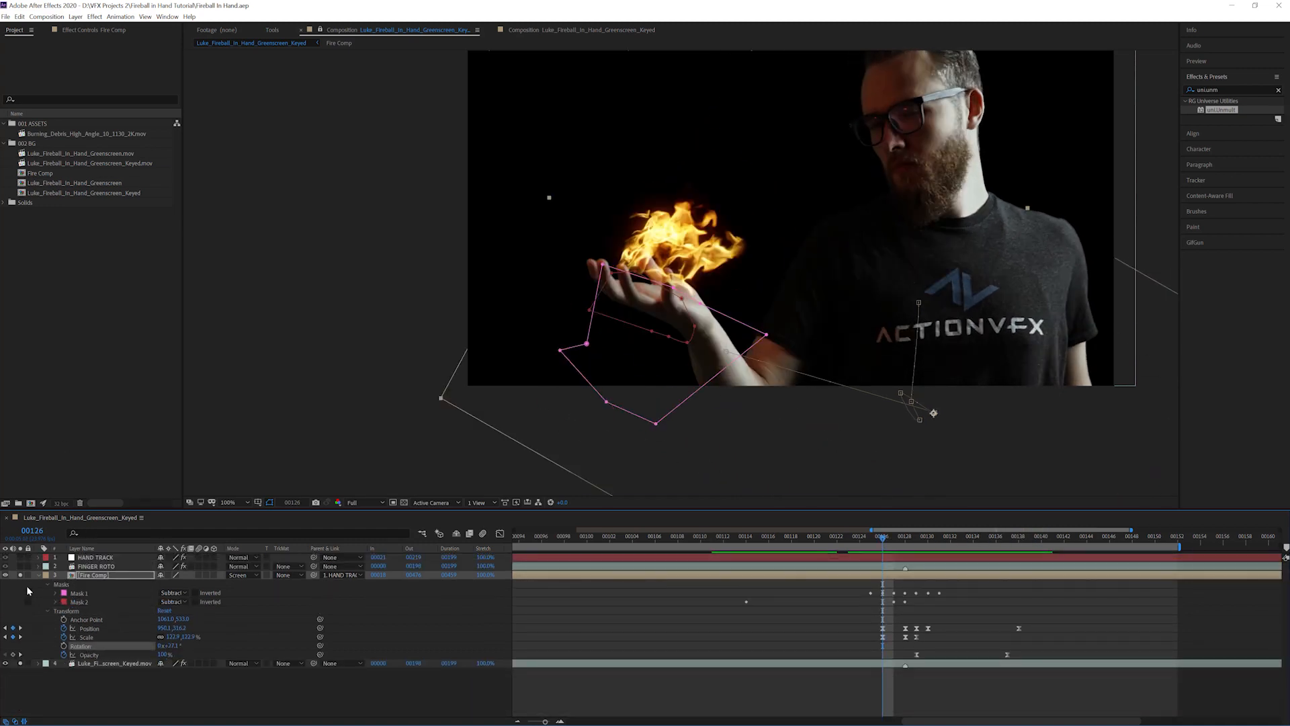
click(38, 575)
key(semicolon)
key(space)
drag(995, 543, 1034, 539)
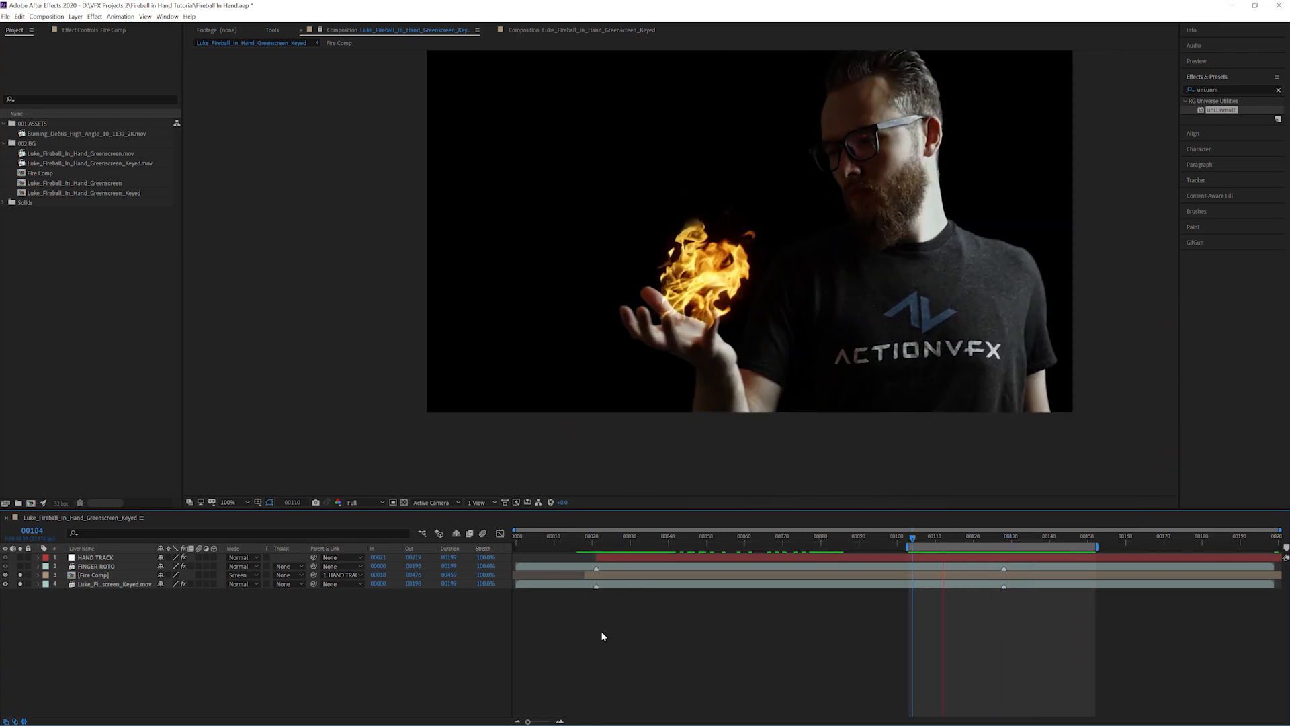
- Apply the Color Correction Tint effect to Fire Comp, with the playhead at frame 128 where the fire starts fading
drag(905, 546, 1006, 547)
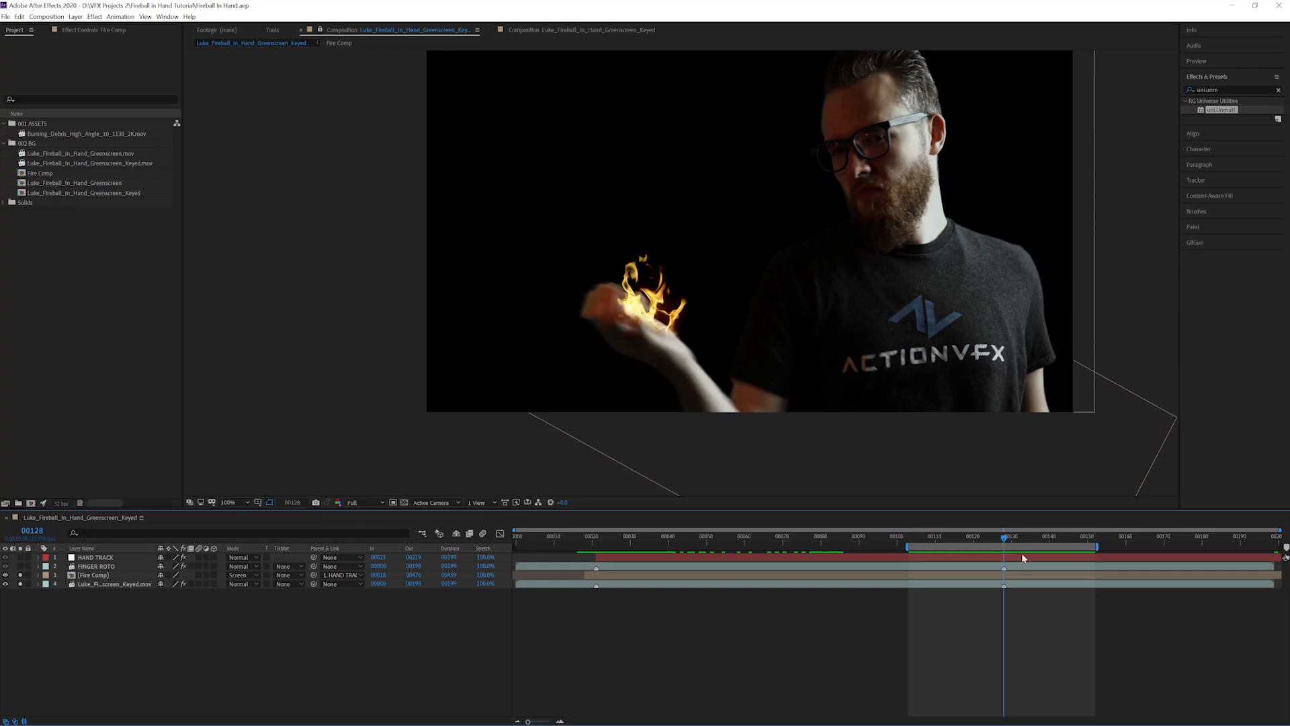
mouse_move(1006, 542)
mouse_down()
mouse_move(1024, 547)
mouse_move(1004, 544)
mouse_up()
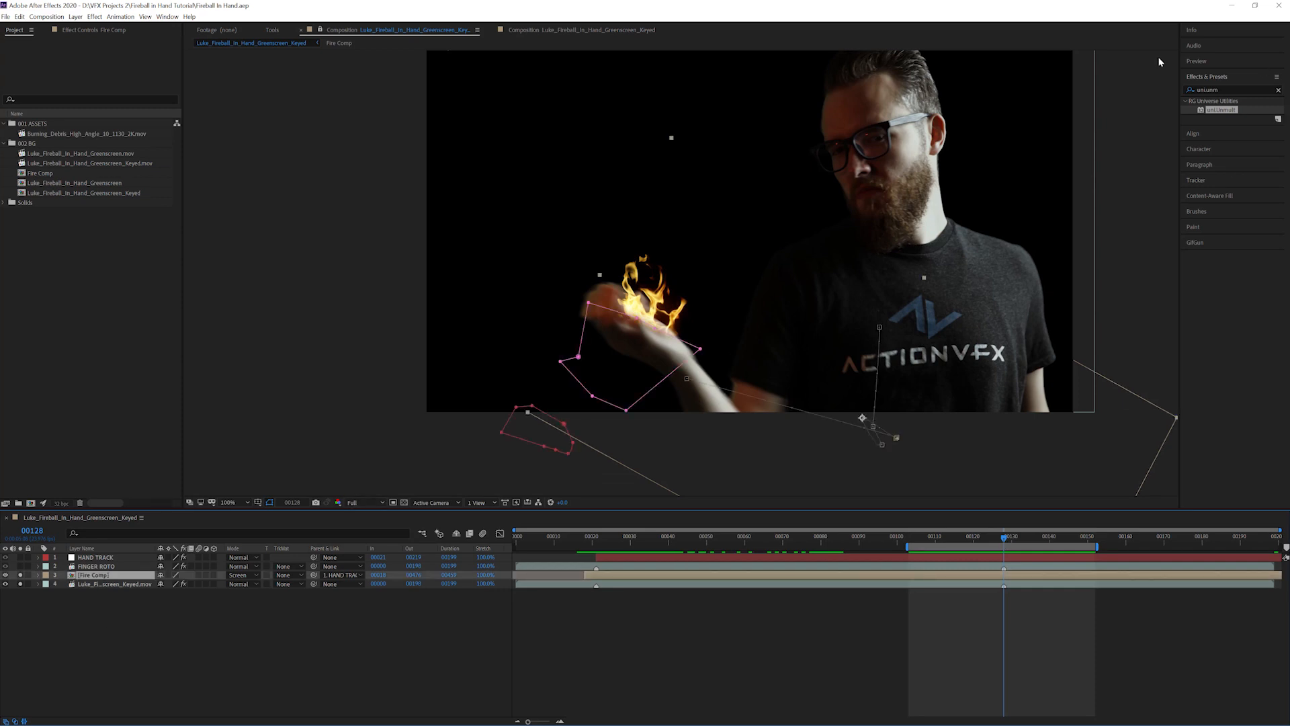
click(1238, 88)
text(tint)
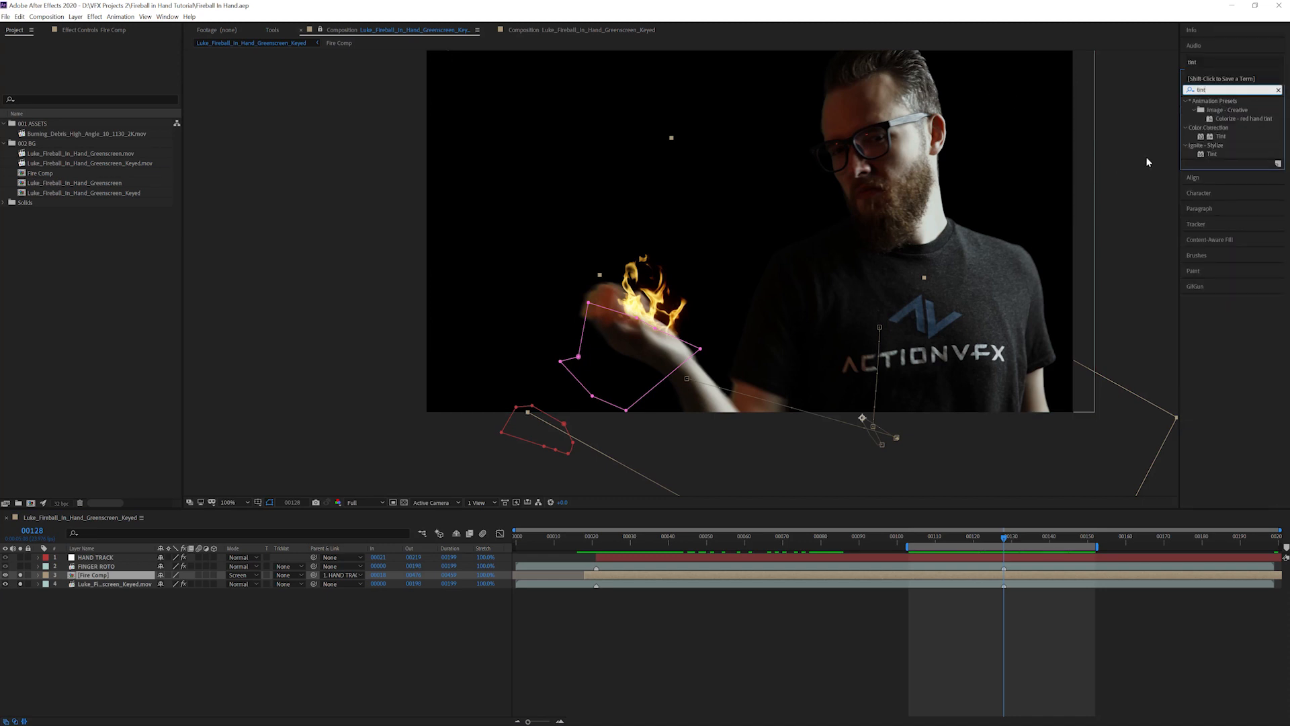
click(1221, 137)
double_click(1221, 137)
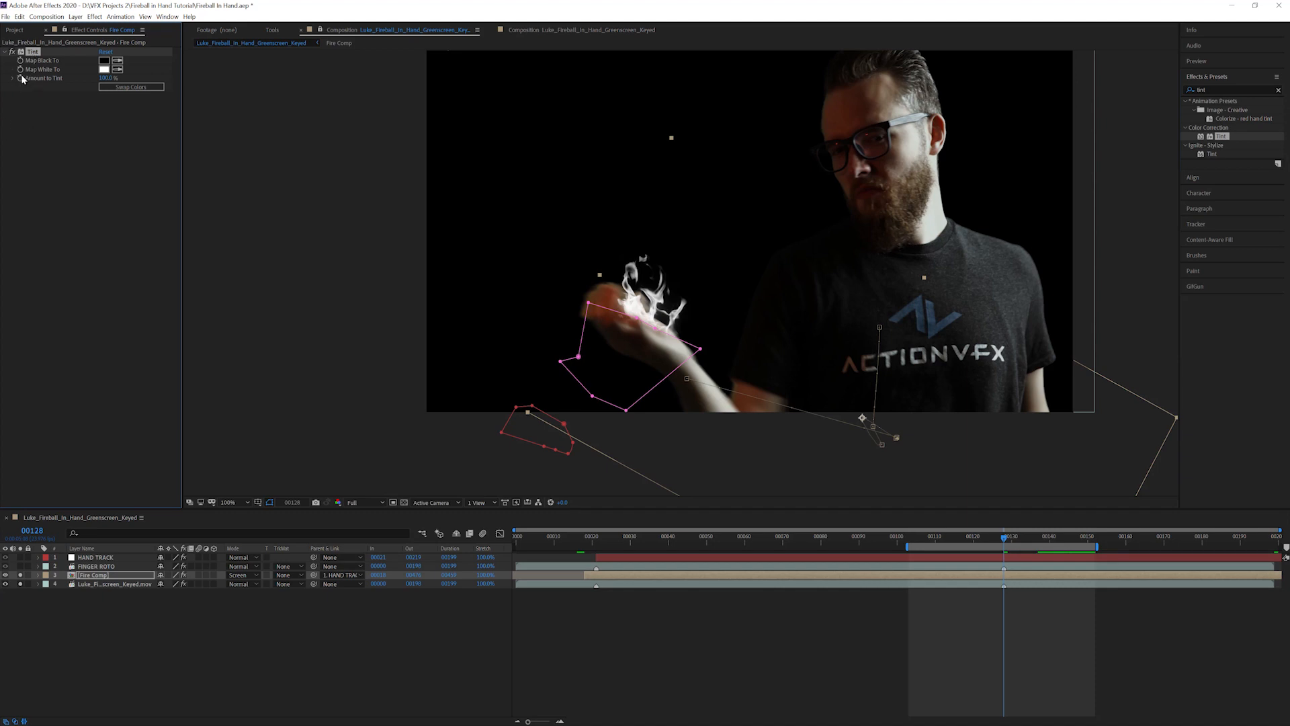
- Set Amount to Tint to 0% and start keyframing it at frame 128
click(104, 78)
text(0)
key(Return)
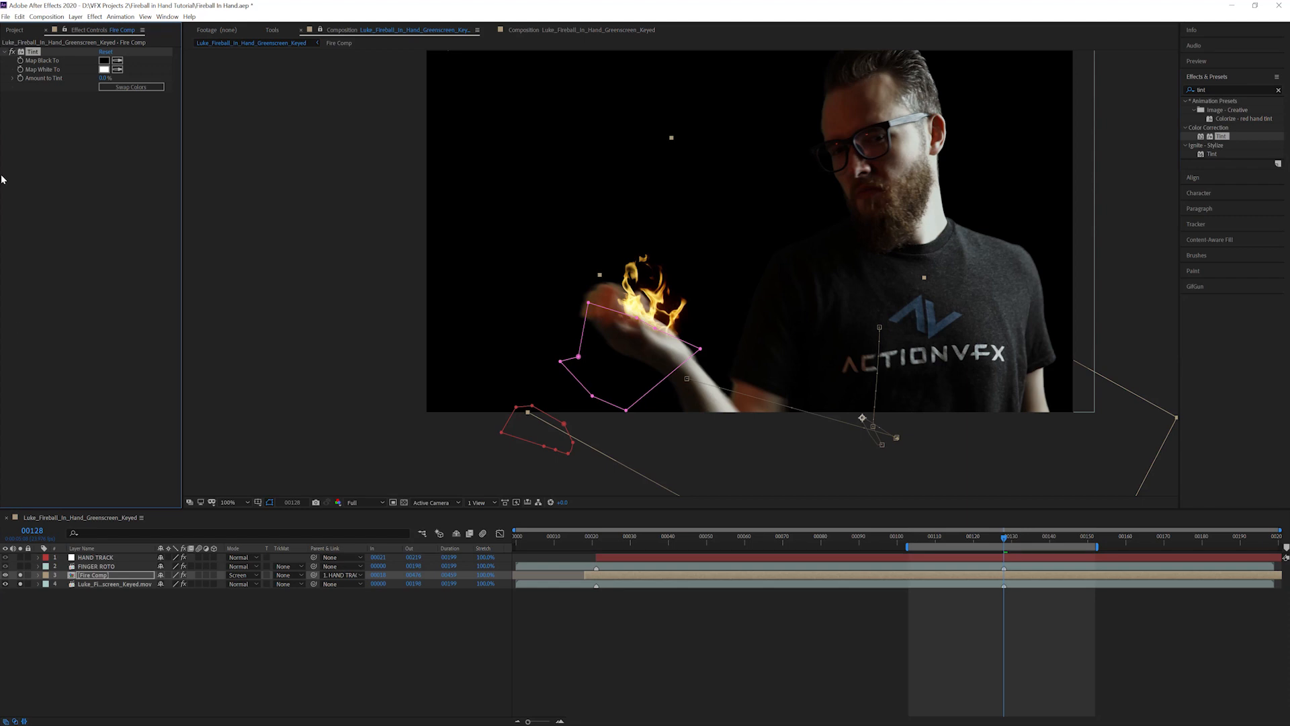
drag(1004, 539, 1005, 537)
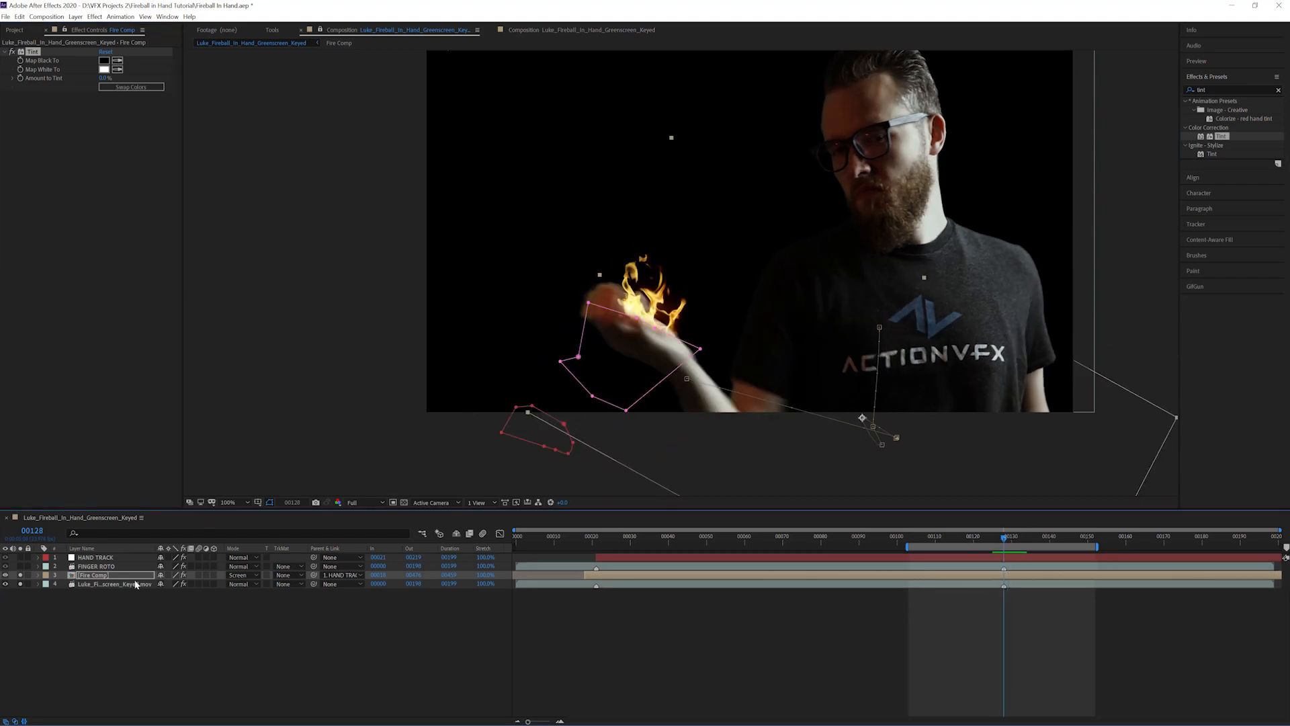
click(20, 79)
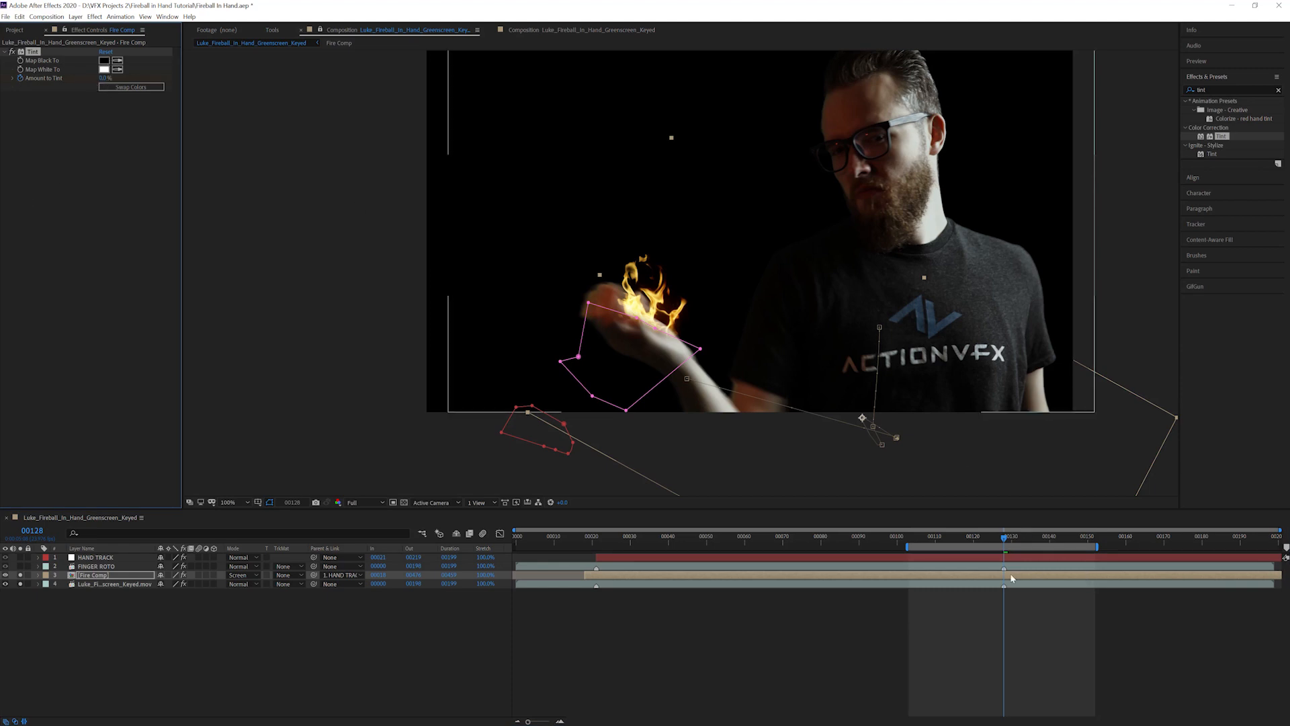
- Keyframe Amount to Tint at 100% on frame 152, ease both tint keyframes and save the project
drag(1003, 541, 1095, 537)
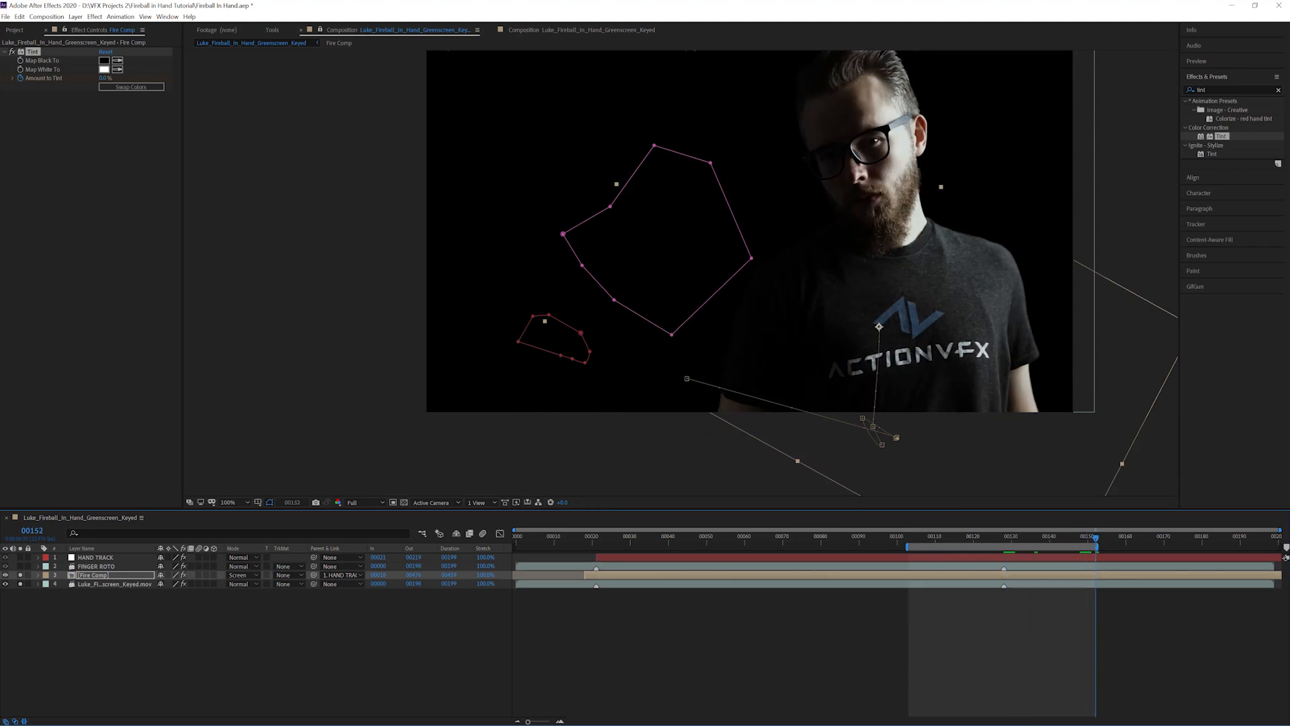
drag(105, 78, 477, 138)
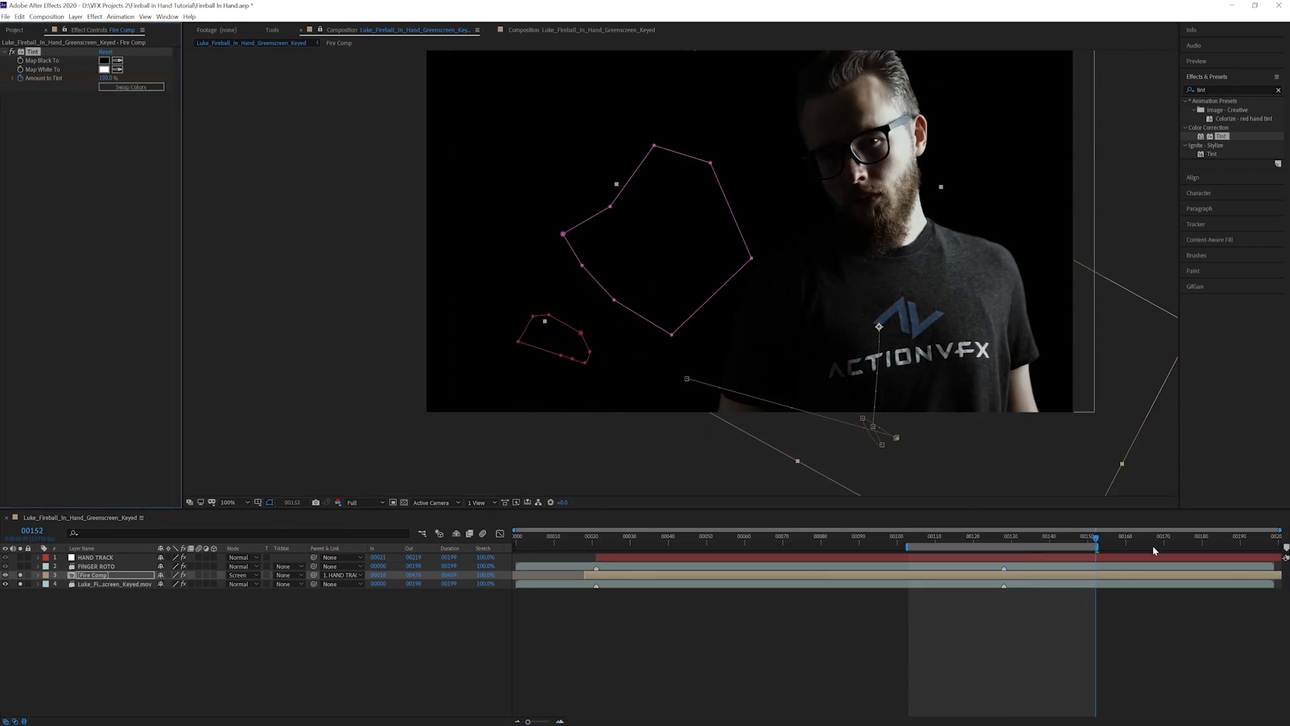
key(u)
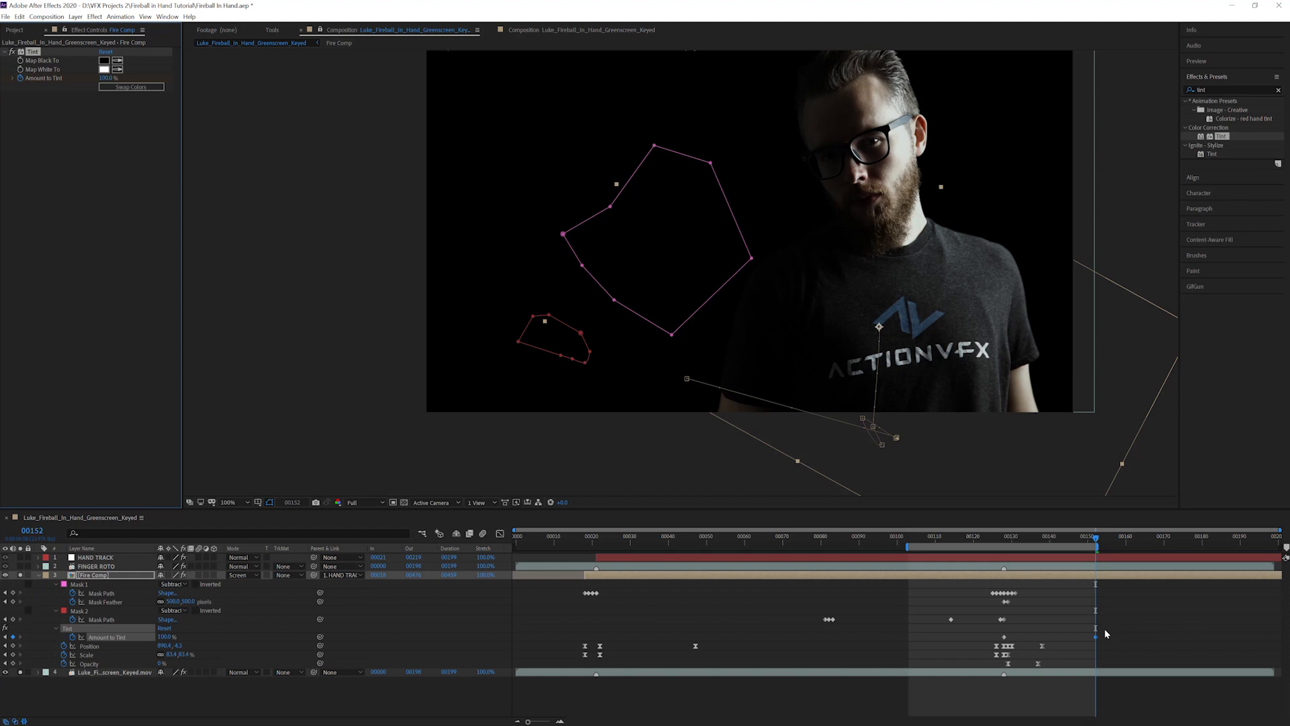
click(1005, 637)
key(ctrl+s)
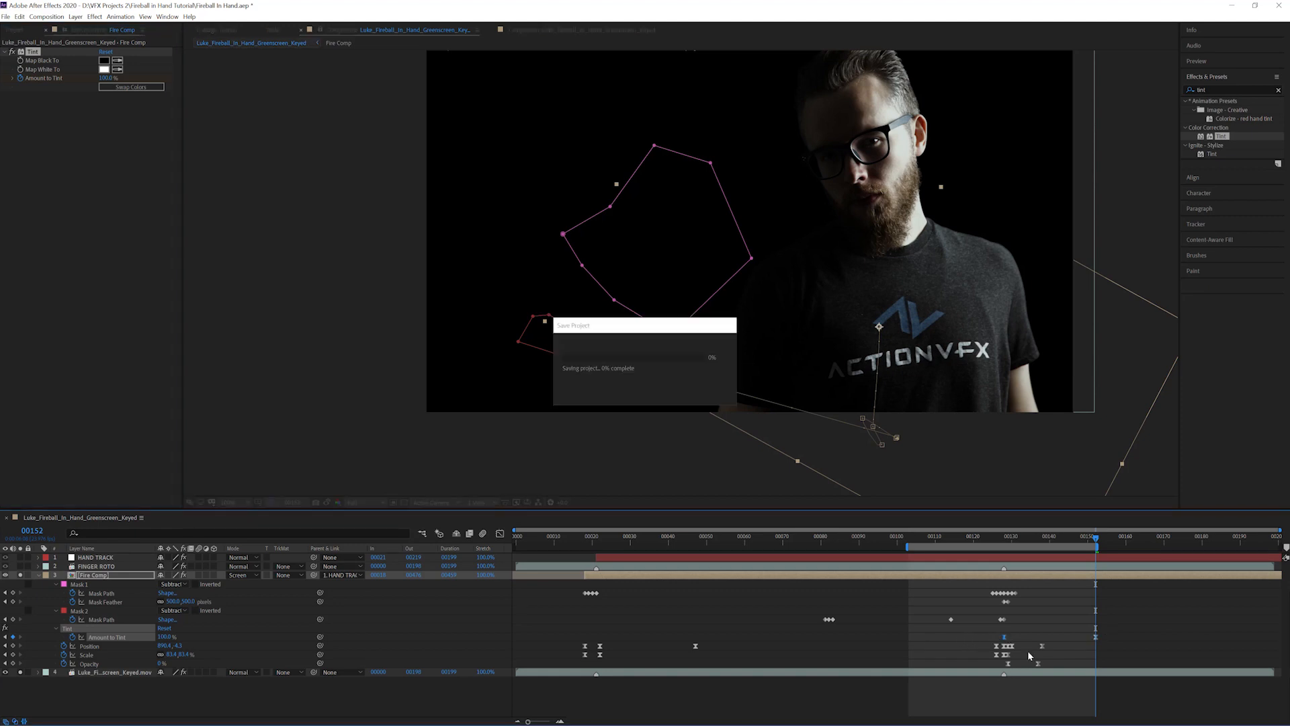
- Return to frame 128 and set the Tint effect's Map White To colour to orange-red FD2600
drag(1096, 541, 1004, 541)
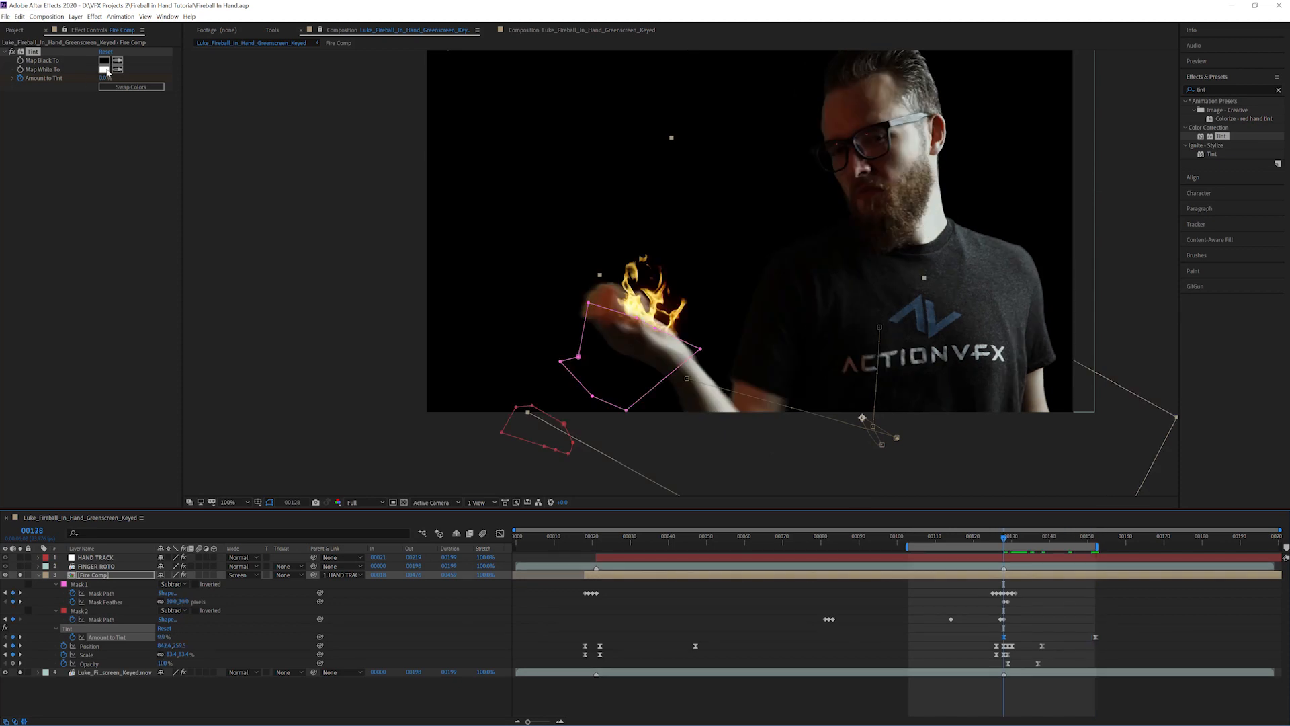
click(104, 69)
click(926, 333)
drag(926, 336, 926, 342)
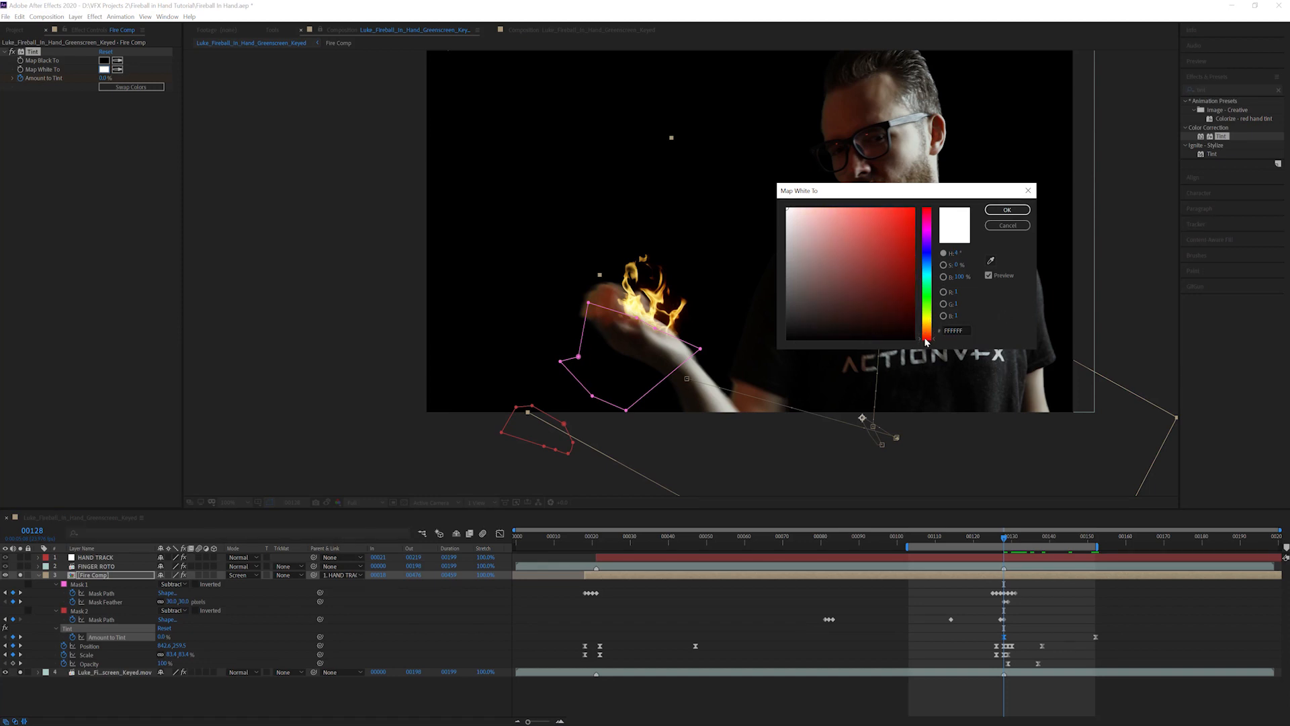
click(914, 209)
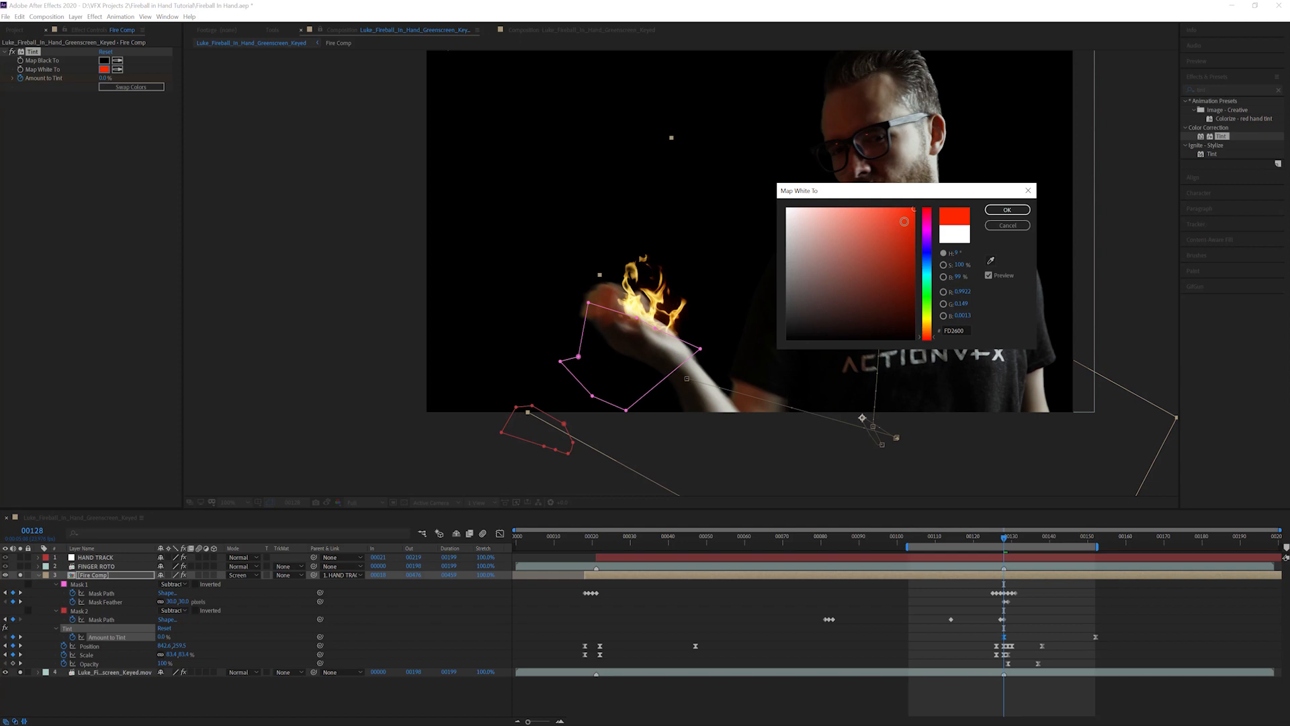
click(1007, 209)
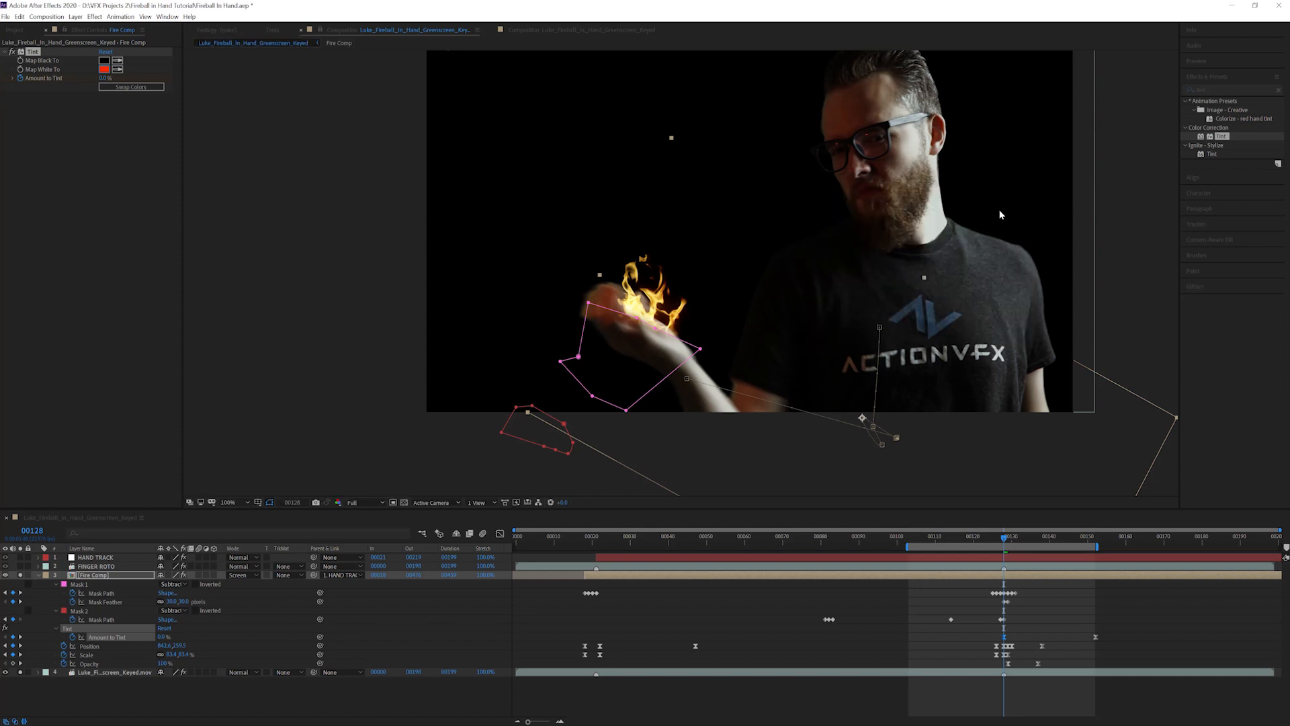
- Move the ending Amount to Tint keyframe earlier to frame 137 and preview the fire's fade-out
drag(1006, 543, 1023, 546)
drag(1096, 637, 1044, 639)
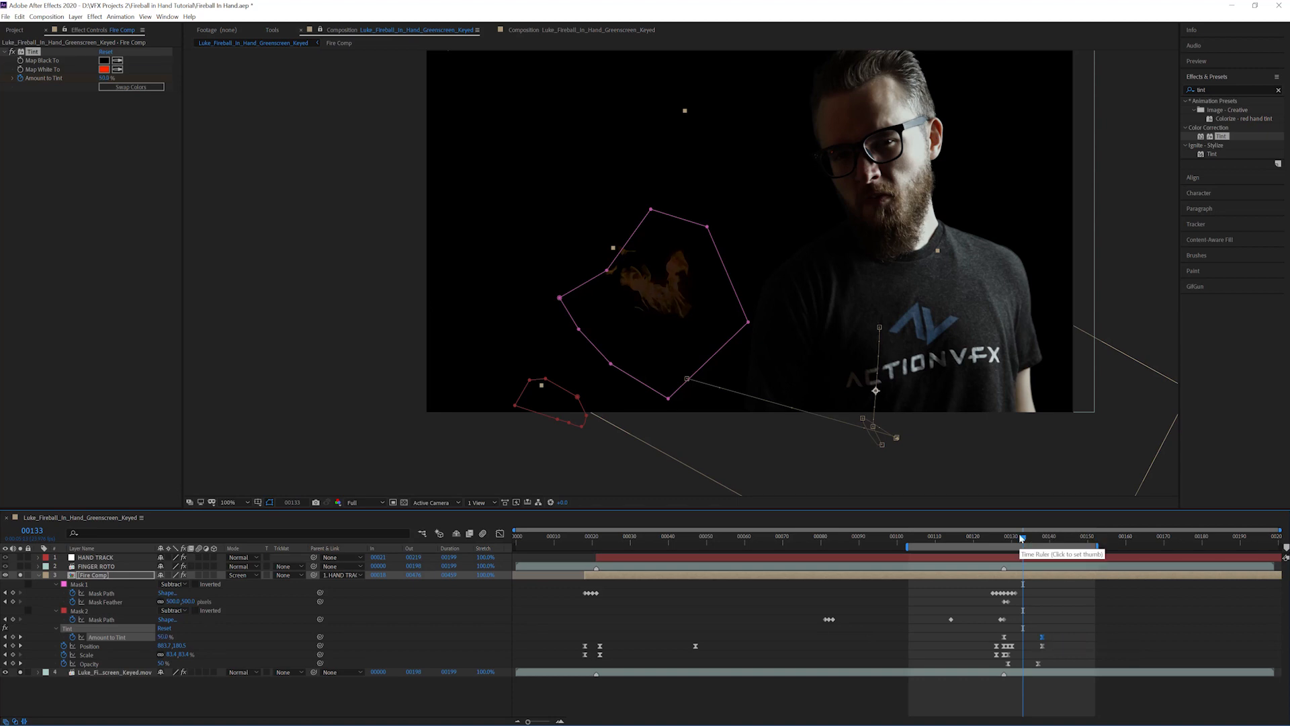
mouse_move(1031, 541)
mouse_down()
mouse_move(1043, 540)
mouse_move(993, 545)
mouse_move(1031, 552)
mouse_move(1021, 553)
mouse_up()
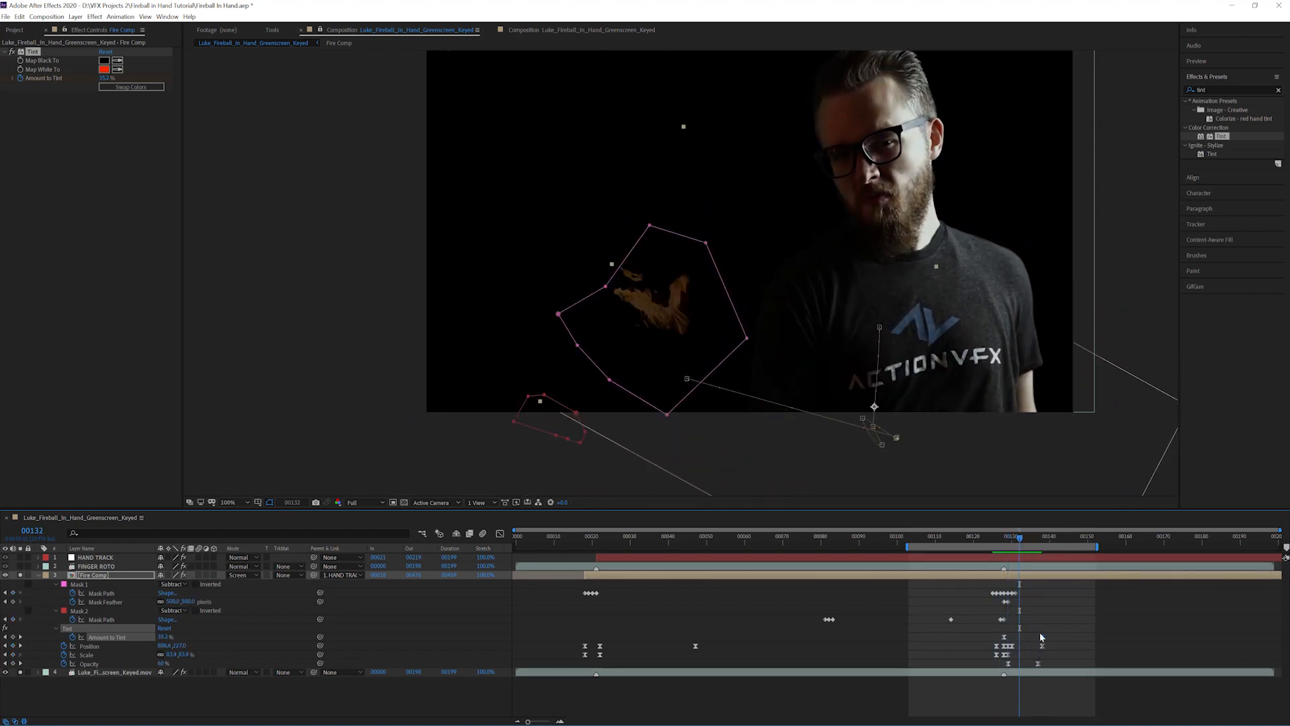
key(space)
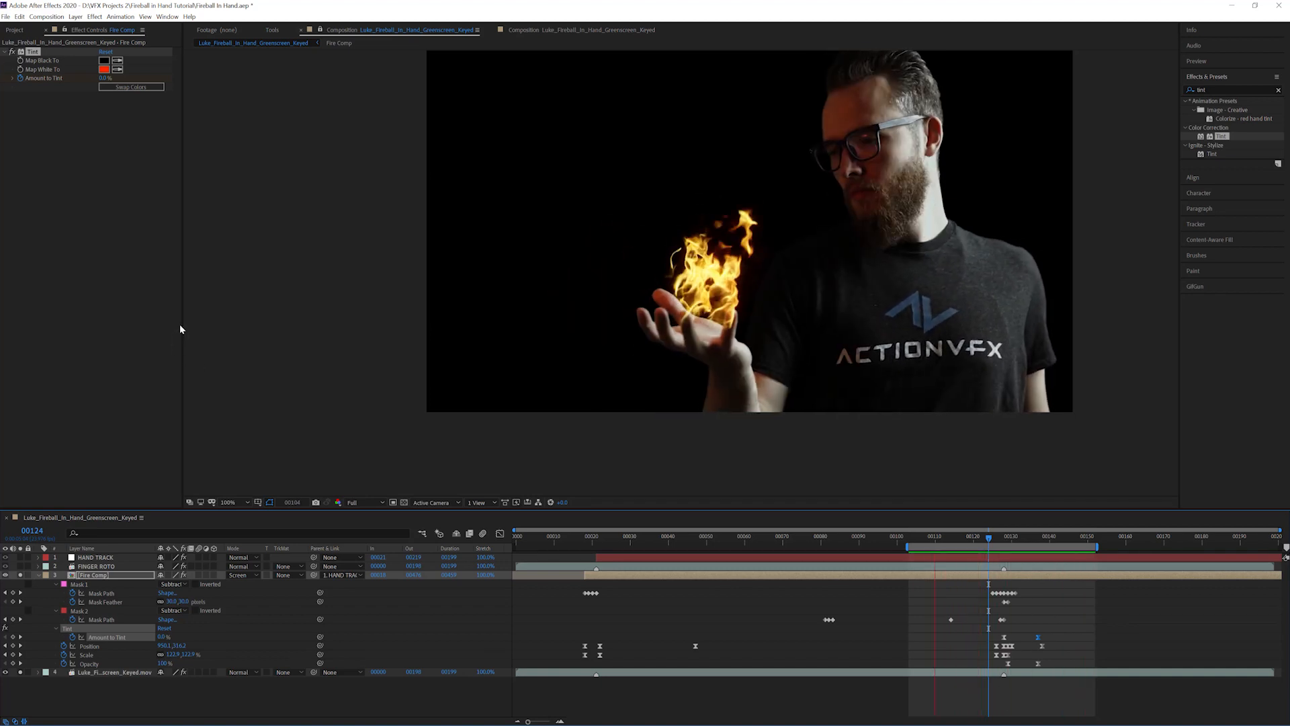
click(978, 537)
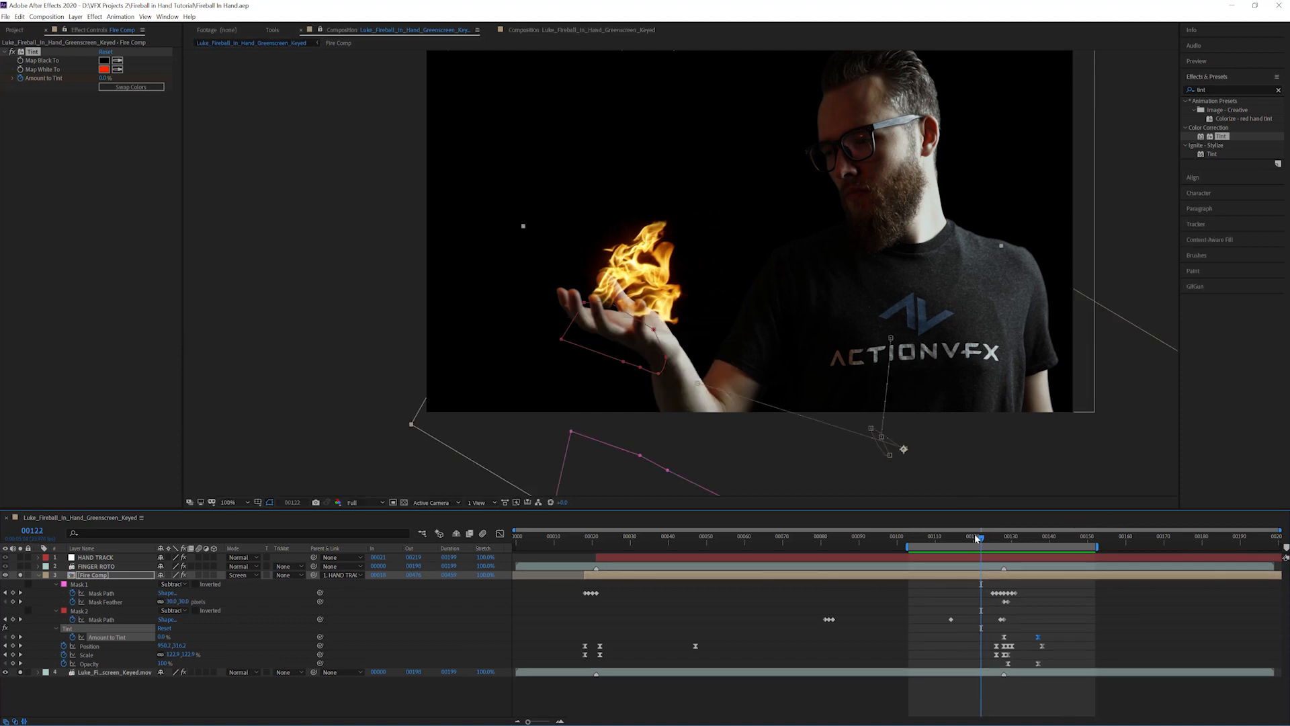
click(936, 540)
key(space)
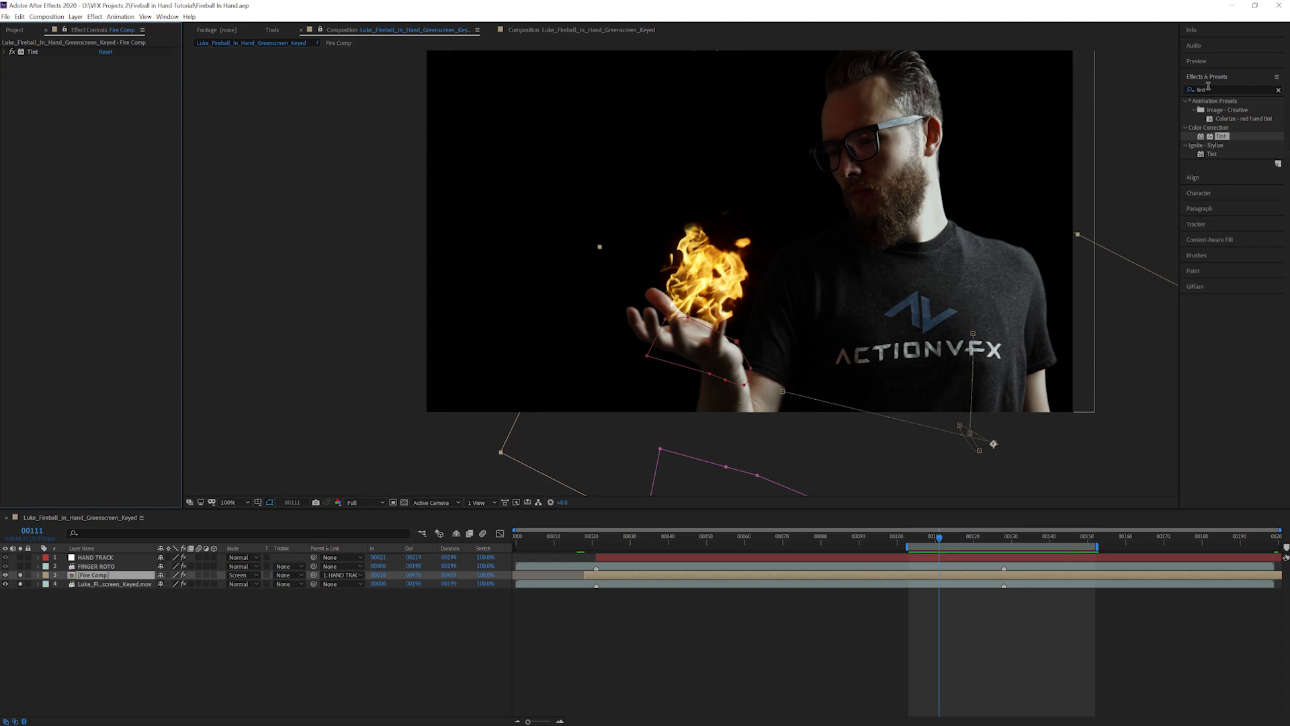
- Add a second Tint effect to Fire Comp and map both black and white to white (FFFFFF)
drag(1225, 138, 89, 126)
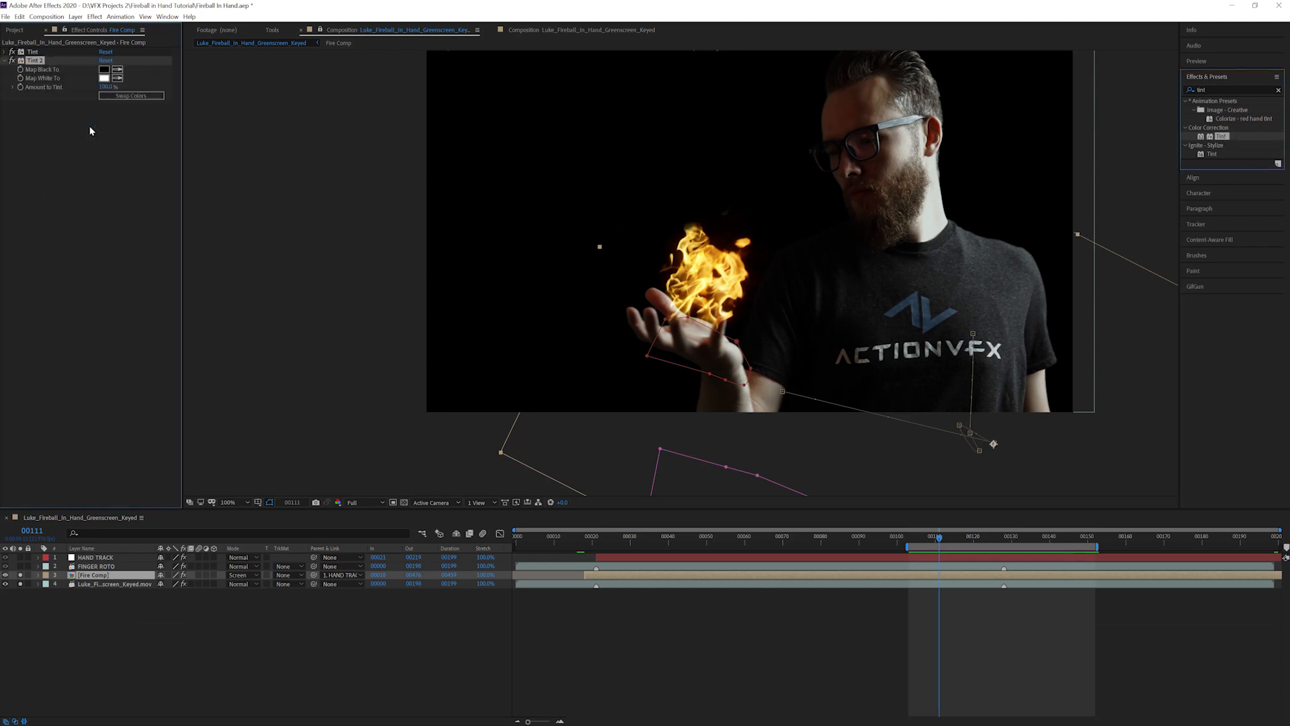
click(103, 70)
text(ffffff)
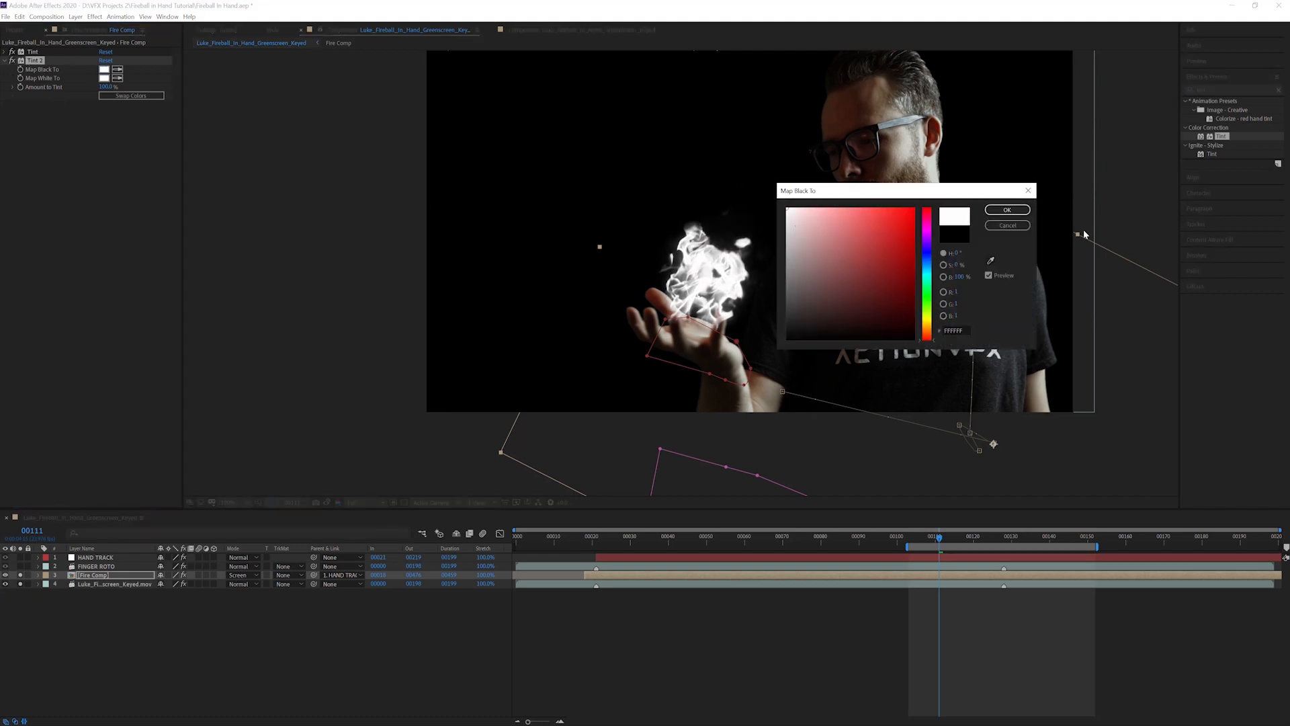
click(1008, 210)
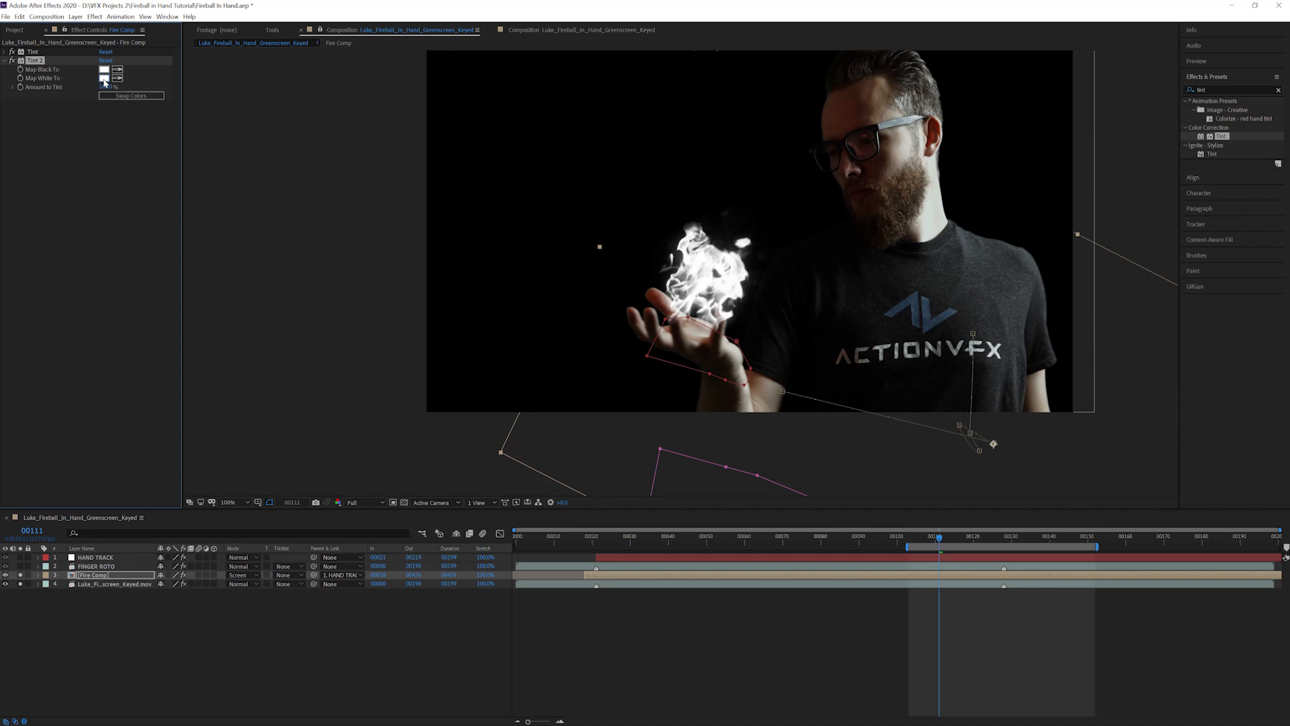
click(104, 78)
click(1008, 210)
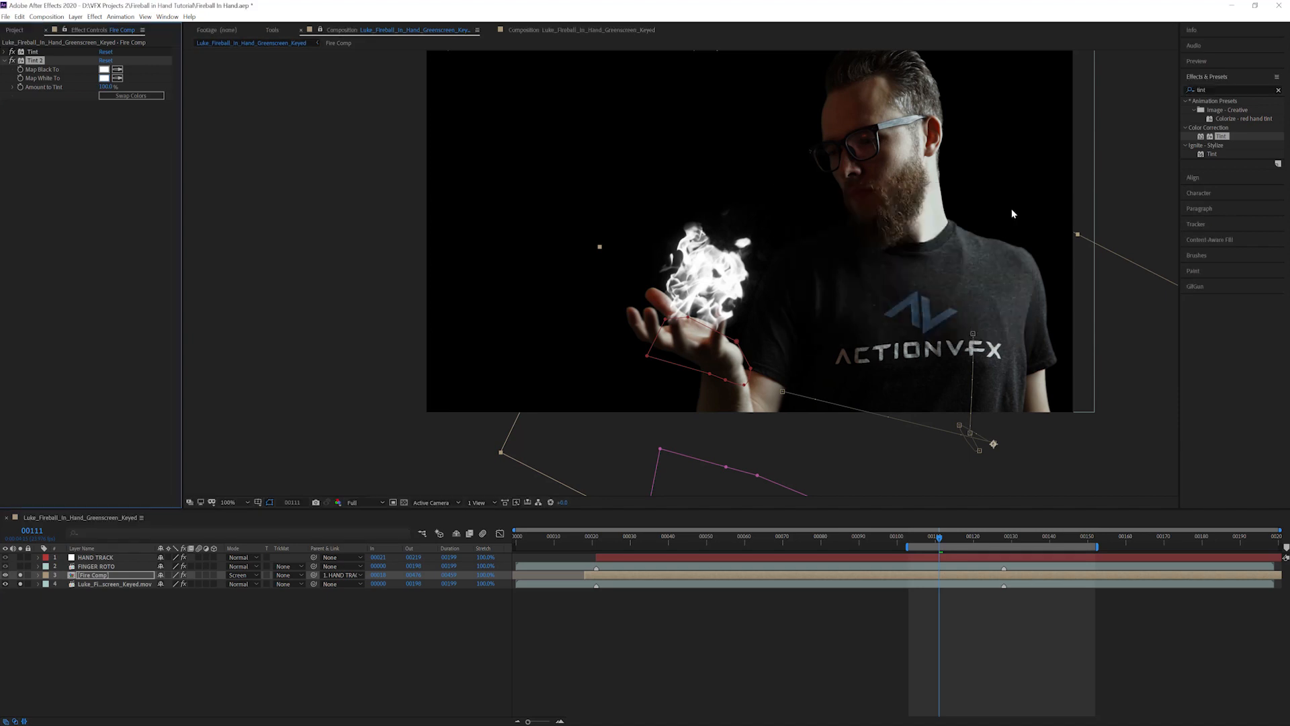
- Set the second Tint's amount to 50% and move the original Tint effect below it
click(105, 86)
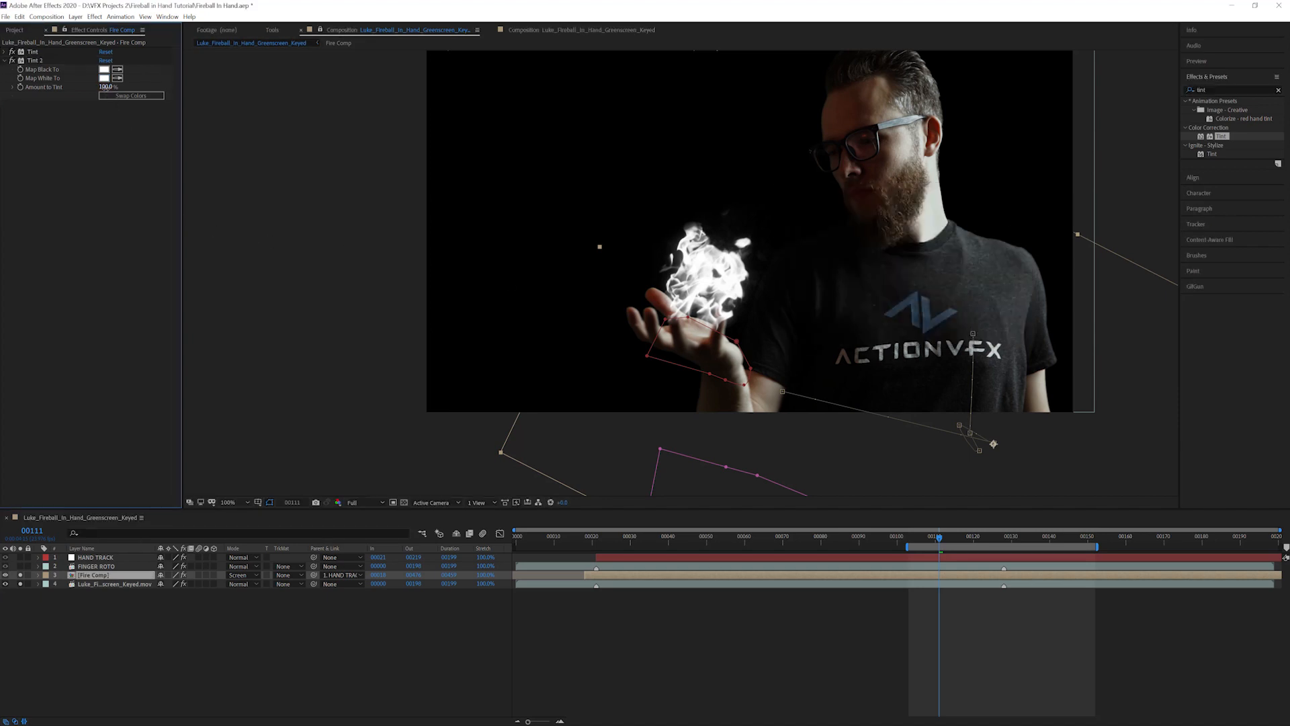
text(50)
key(Return)
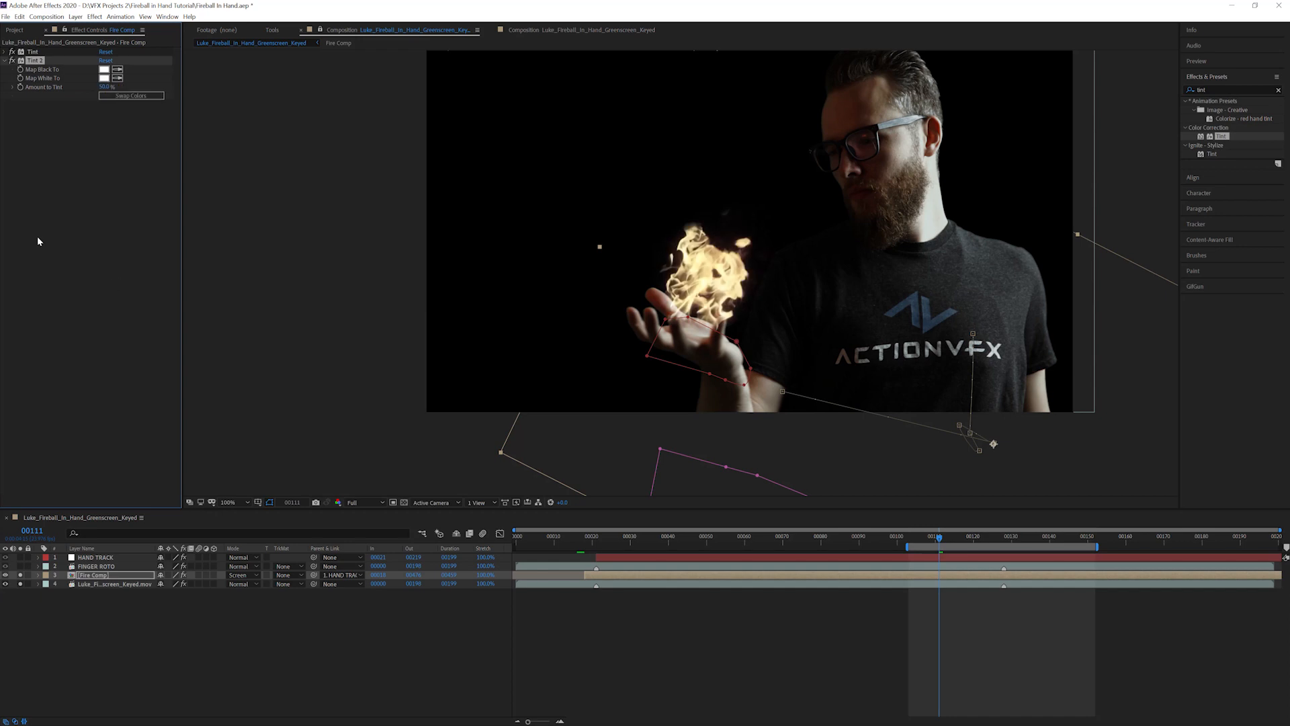
click(83, 137)
drag(35, 54, 60, 291)
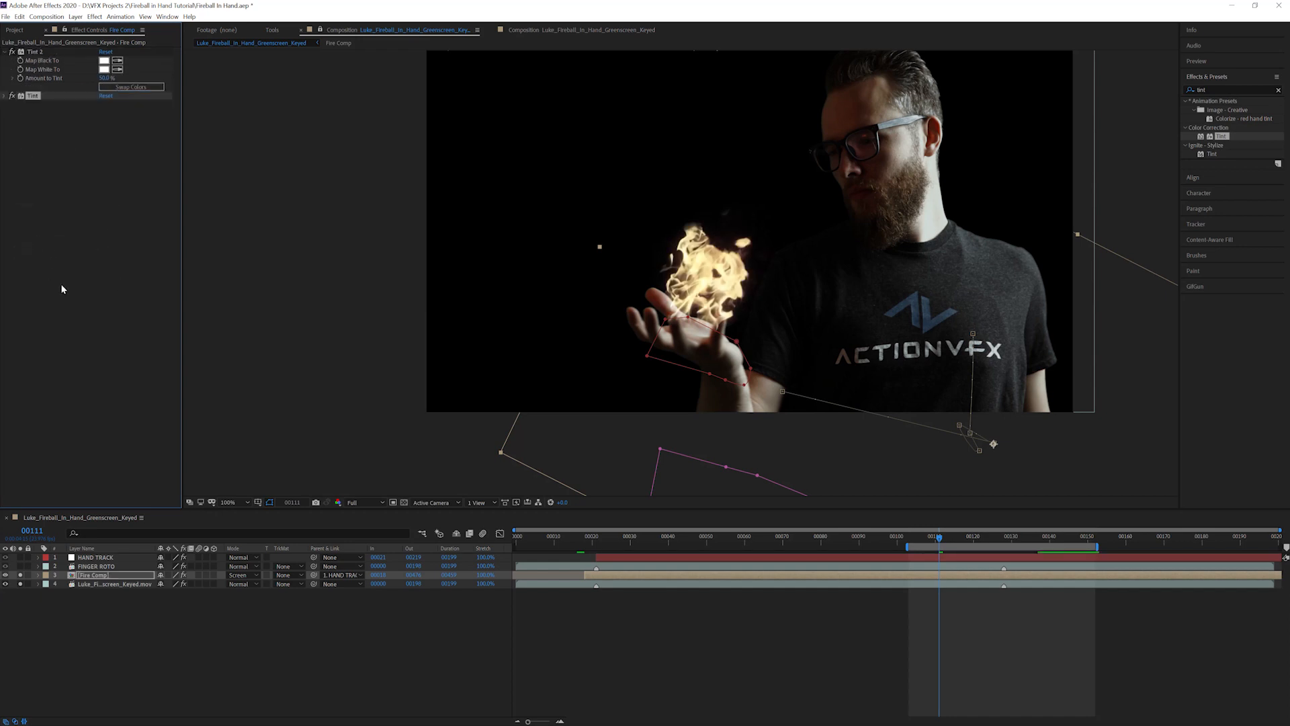
- Save the project and add the Color Correction Exposure effect between the two Tint effects
key(ctrl+s)
click(33, 99)
key(Return)
drag(1227, 181, 75, 93)
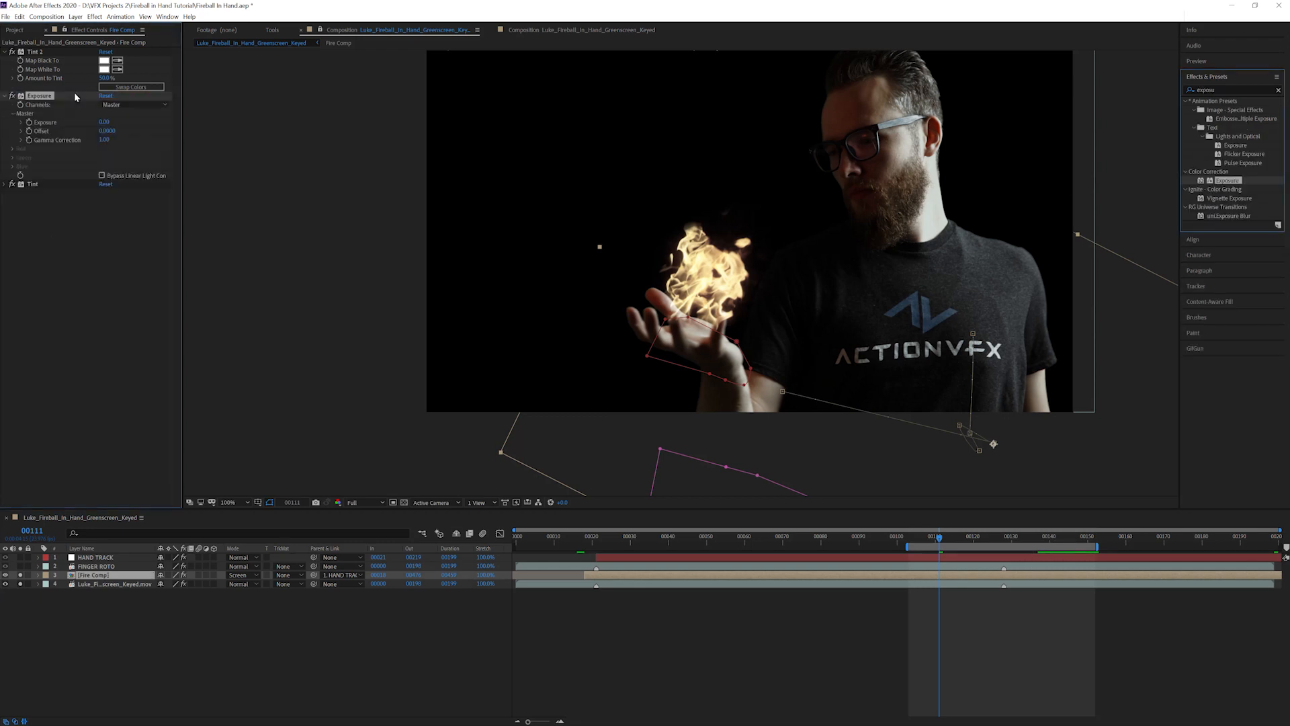
- Start keyframing the Exposure effect's Exposure and Gamma Correction at frame 128, lined up with the tint keyframe
click(114, 280)
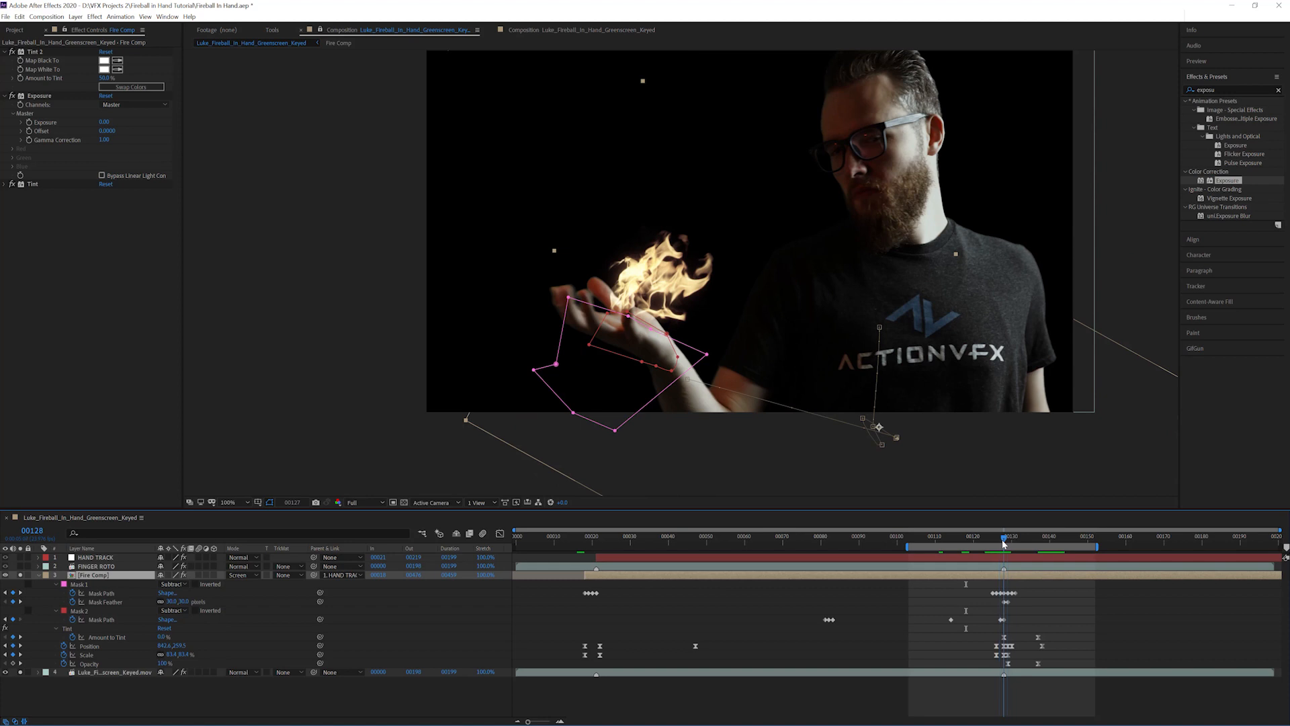
drag(1000, 549, 1004, 550)
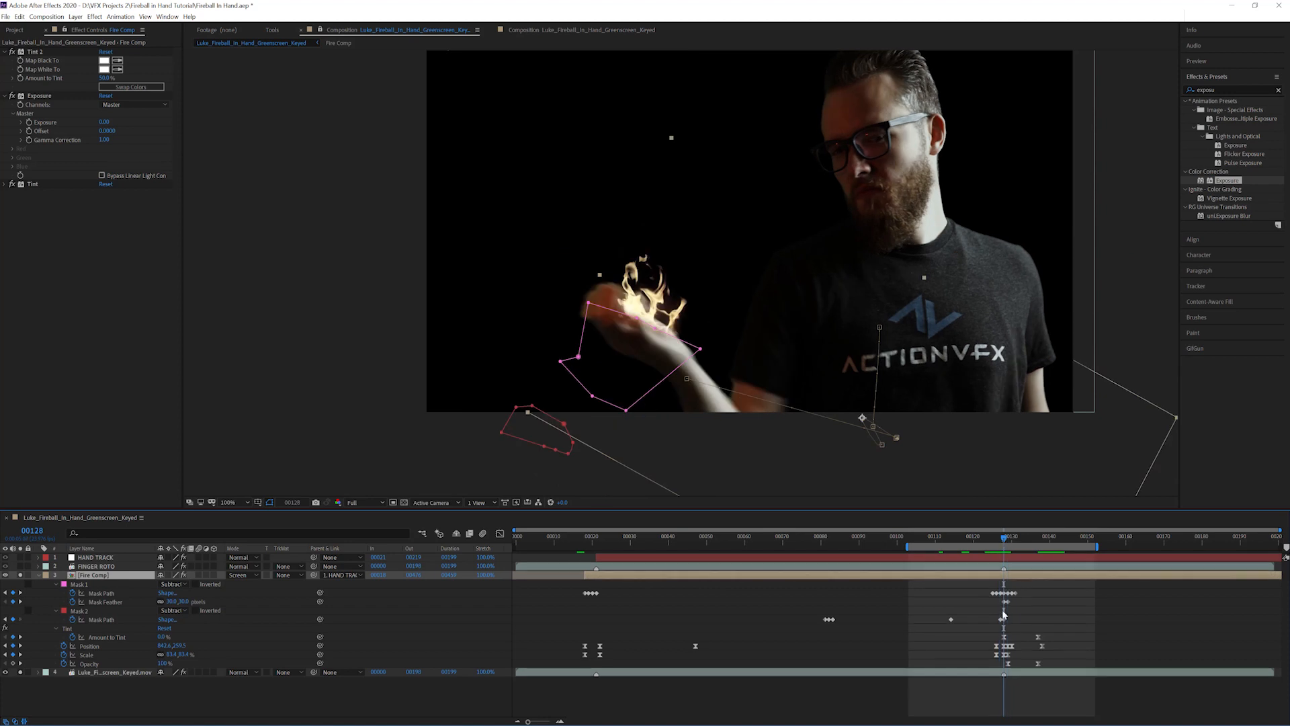
click(104, 637)
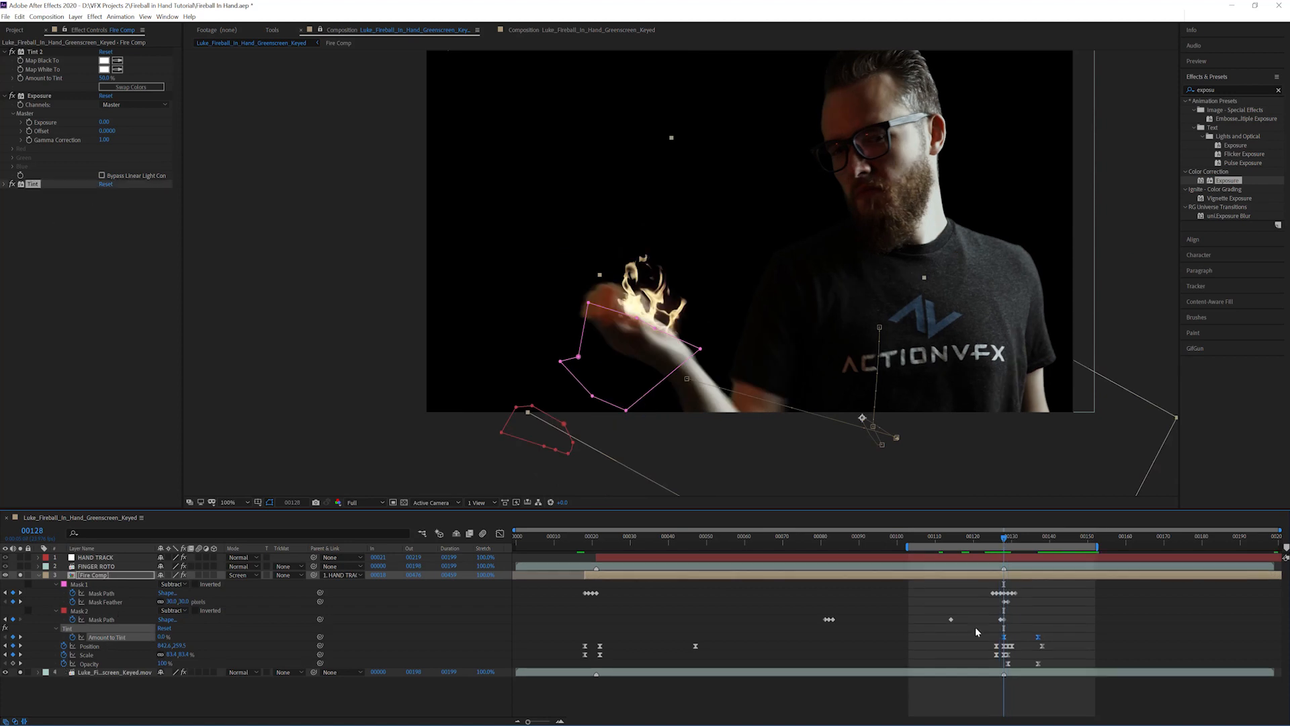
click(42, 98)
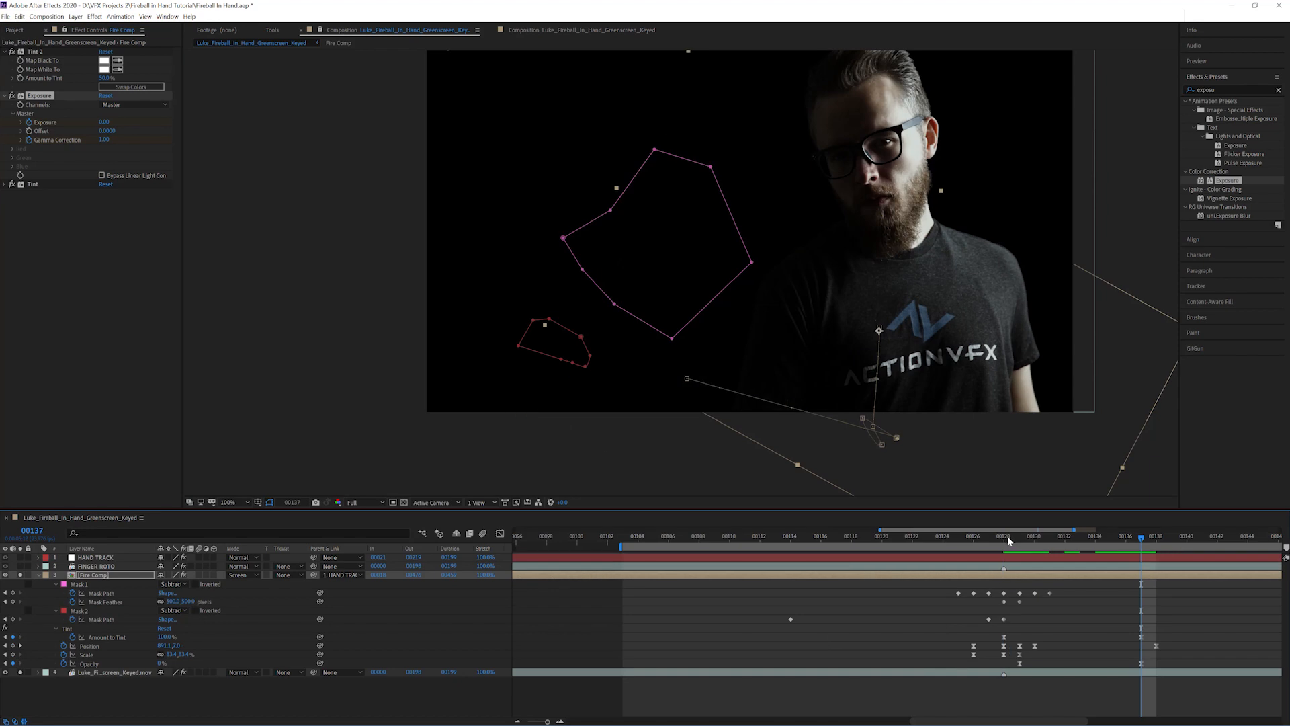
- Set the Exposure value to 0.68 at frame 137 and reveal its keyframes in the timeline
drag(1008, 541, 1145, 550)
click(104, 122)
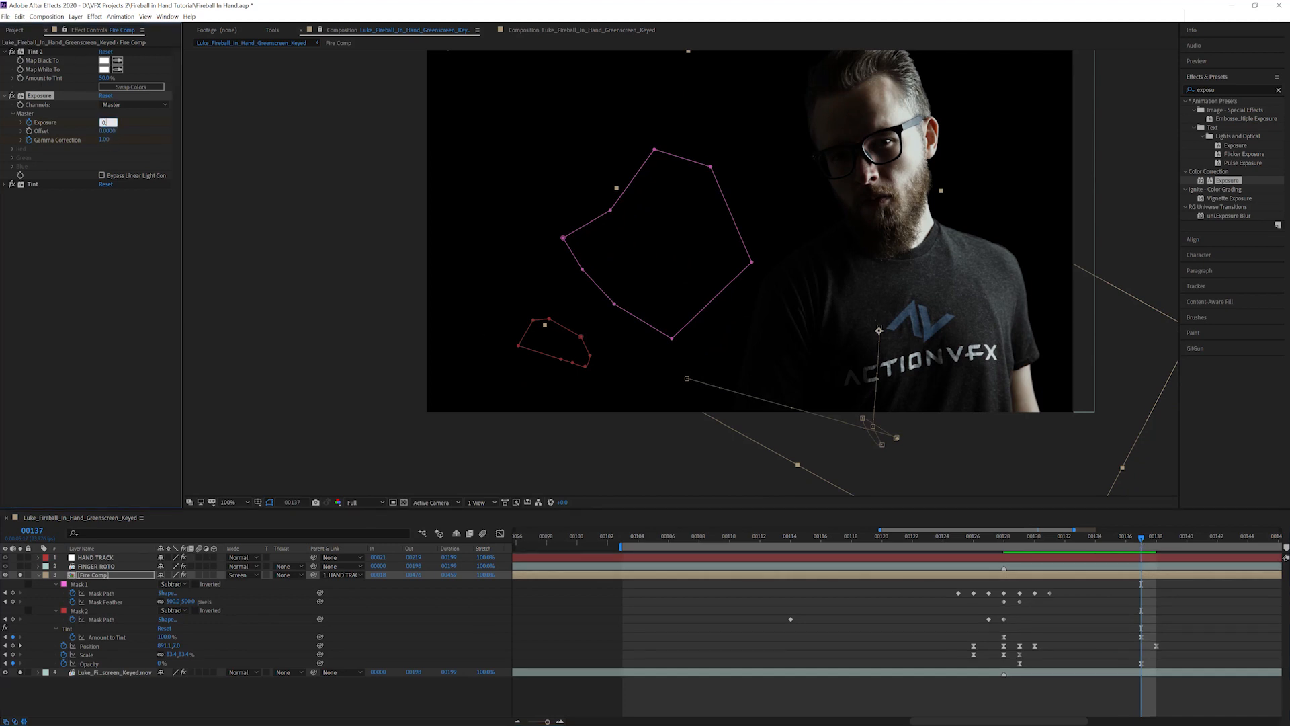
text(0.68)
key(Return)
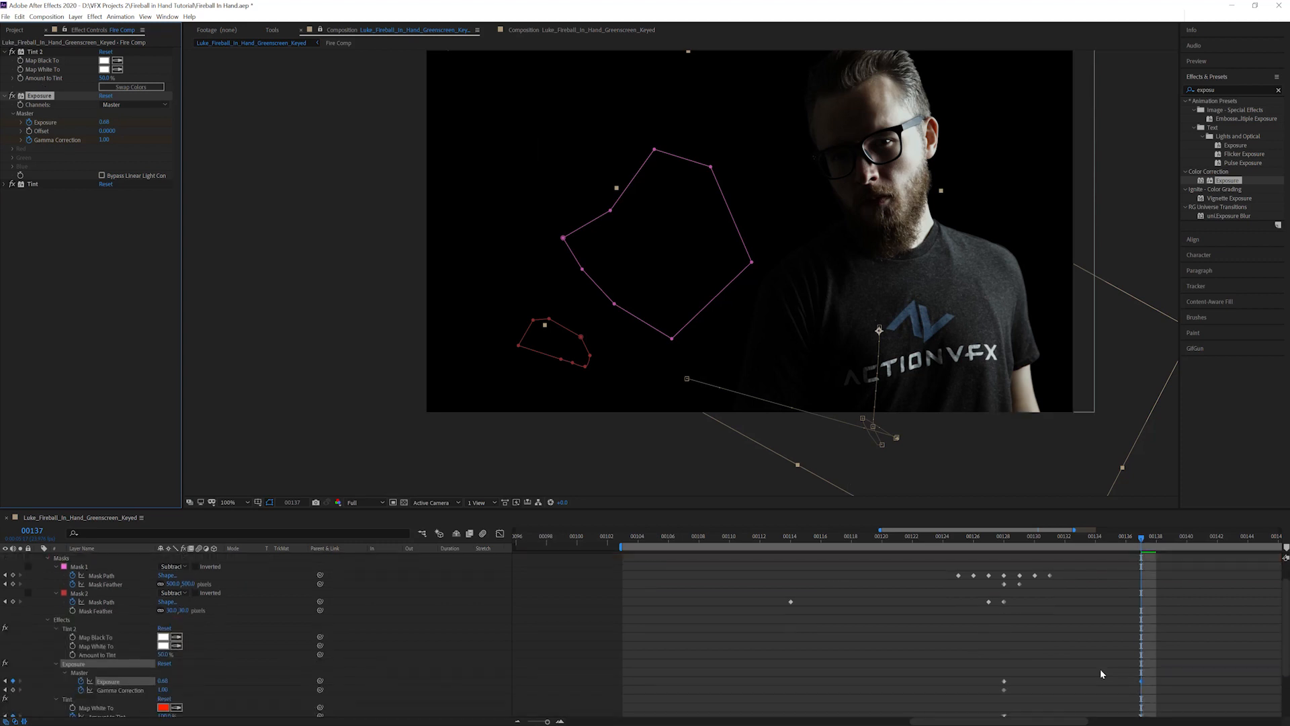
scroll(1101, 670, down, 2)
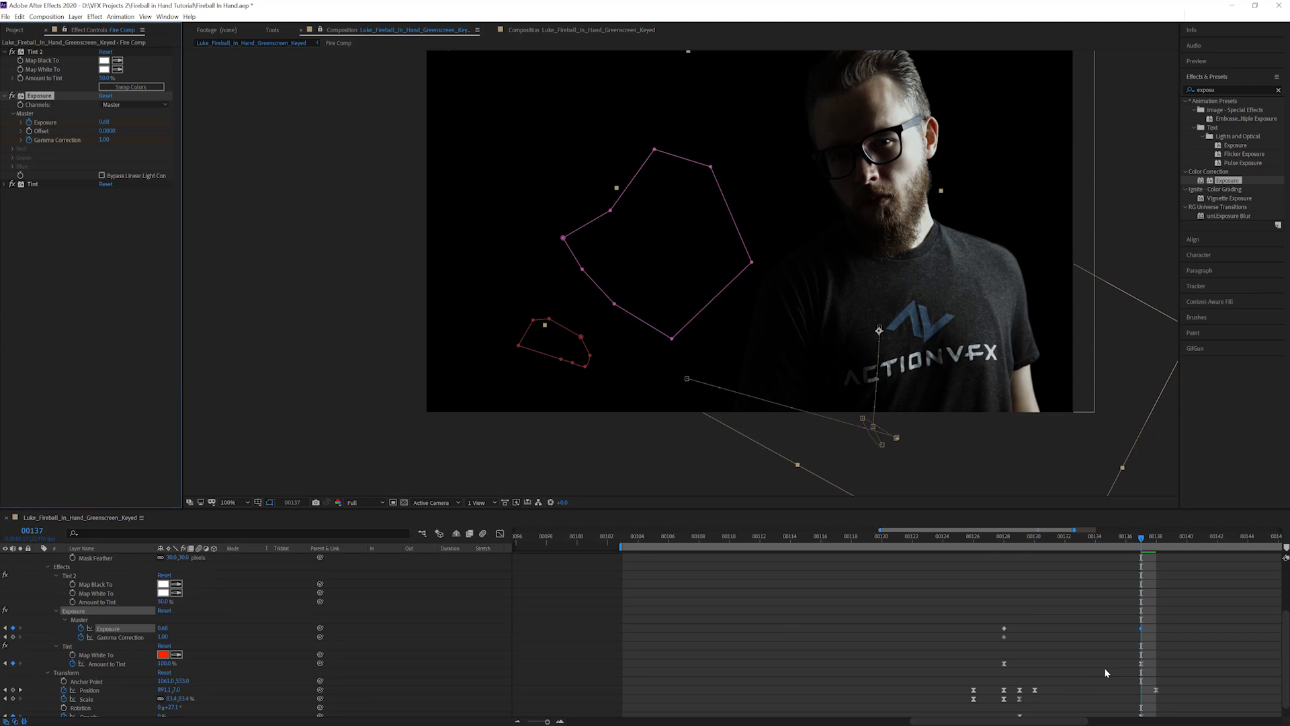
- Set the Exposure effect's Gamma Correction to 0.75 at frame 137 and check the fade on the neighbouring frames
click(1057, 597)
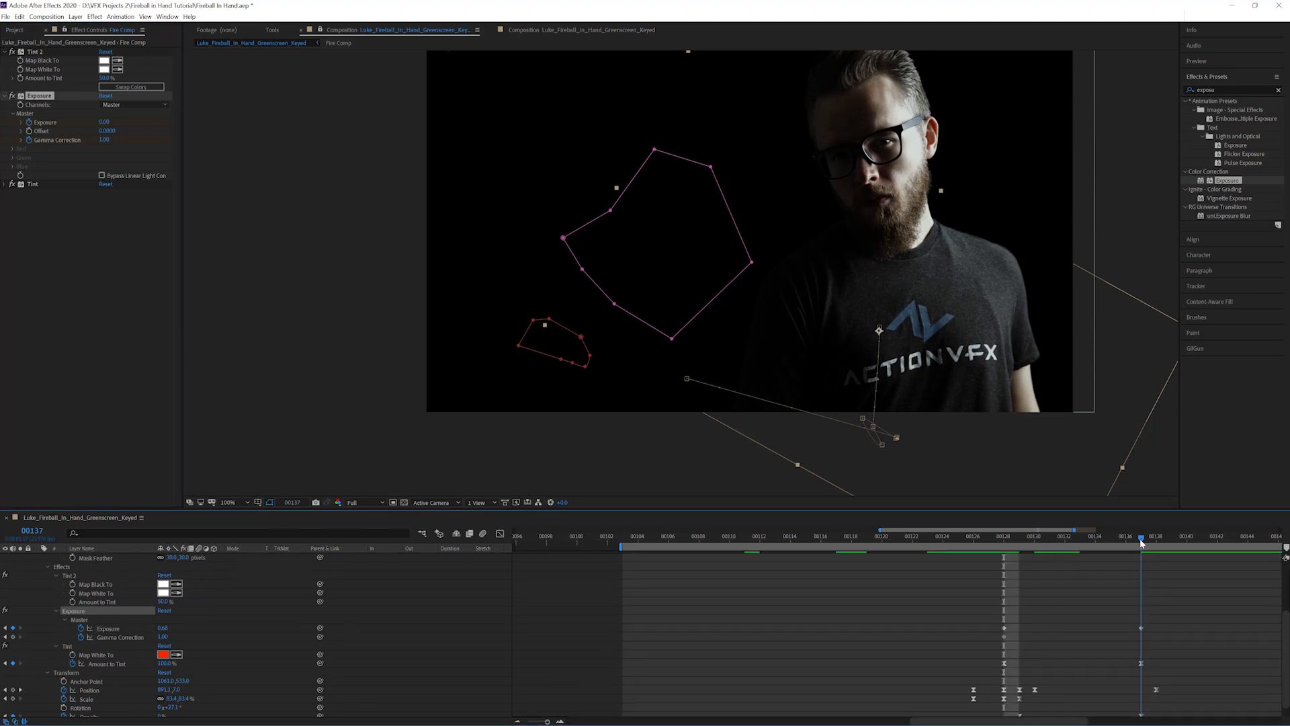
click(104, 140)
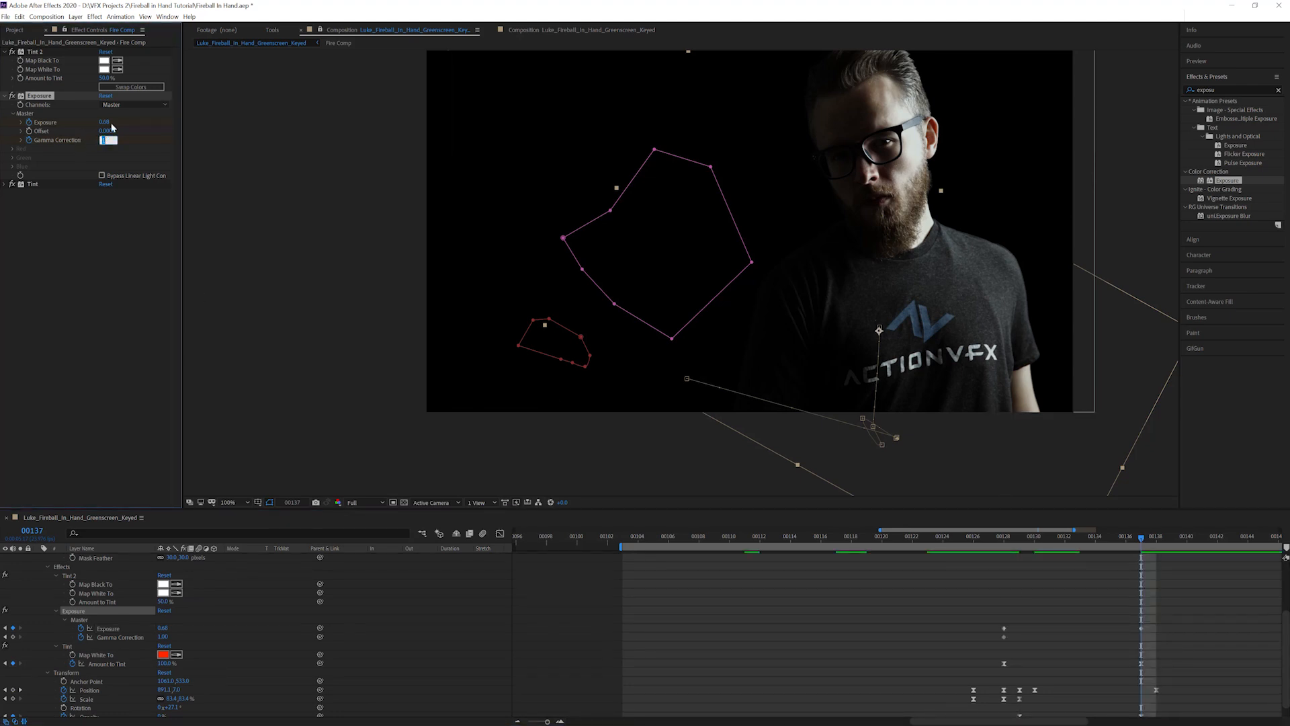
text(.75)
key(Return)
drag(1141, 539, 1091, 611)
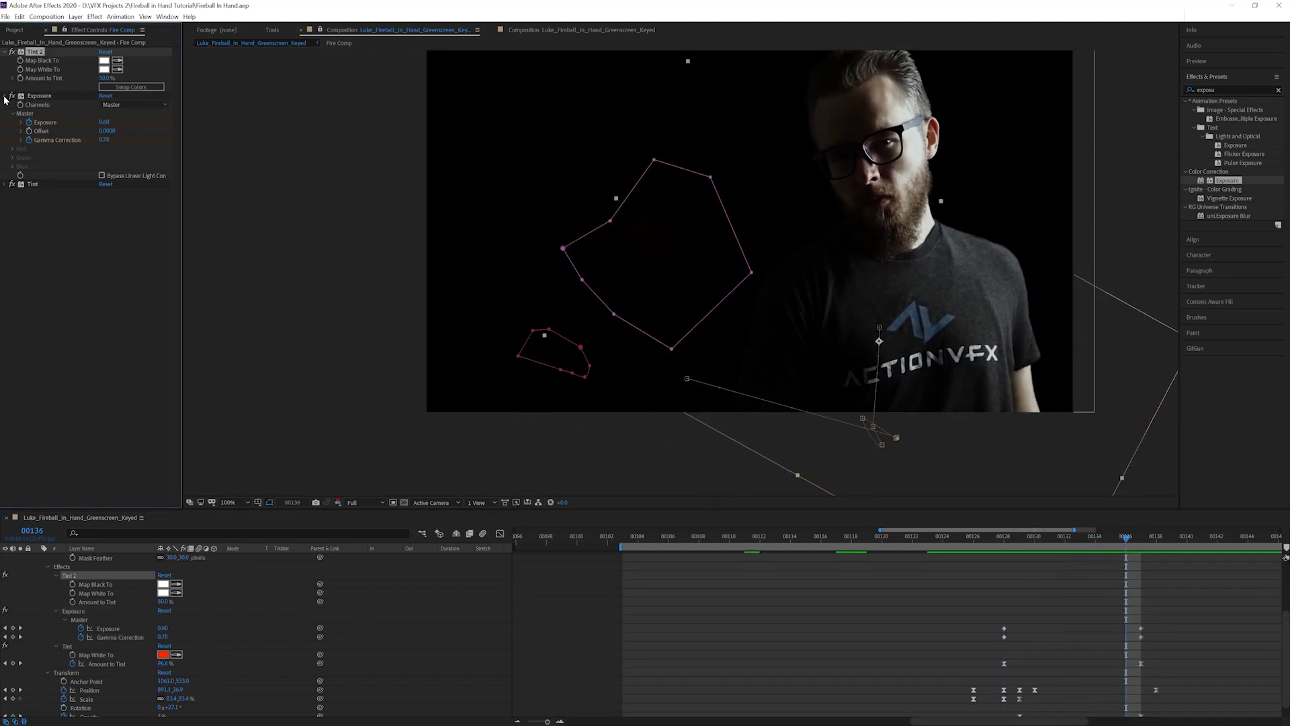
- Find the Stylize Glow effect and add it below the Tint effect on the Fire Comp layer
click(5, 97)
click(74, 222)
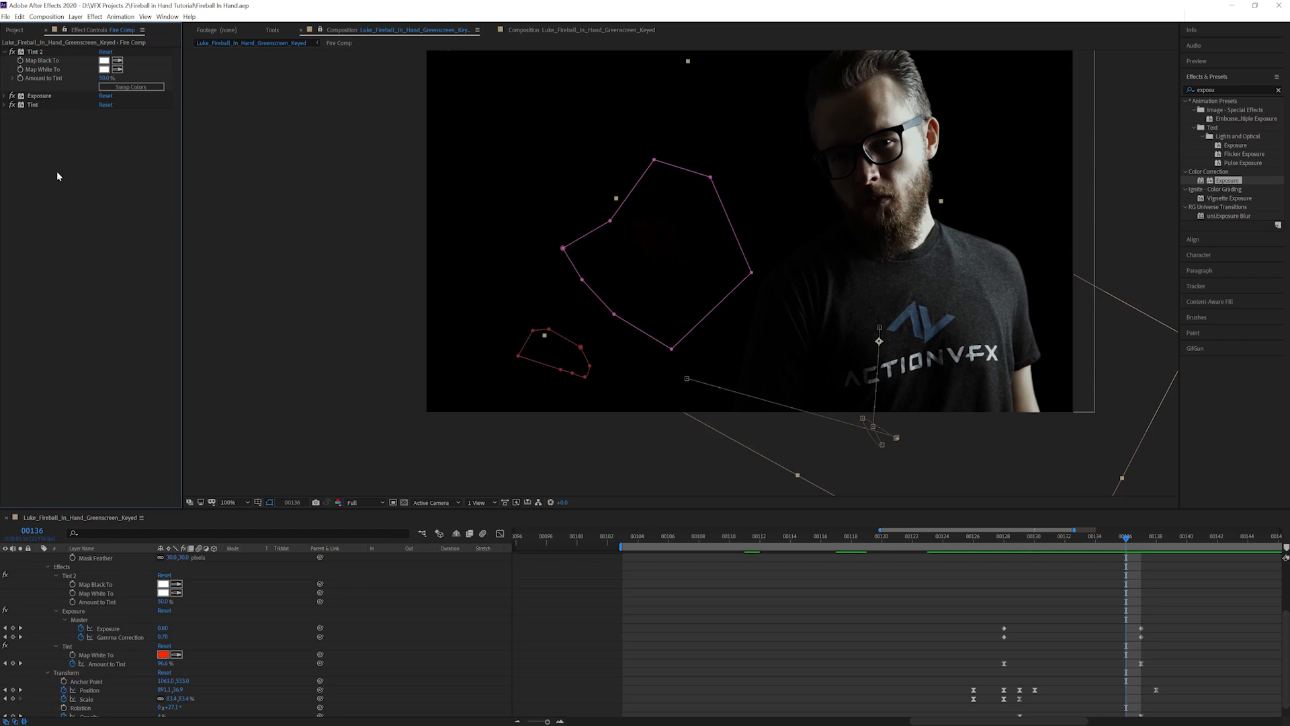
key(minus)
key(minus)
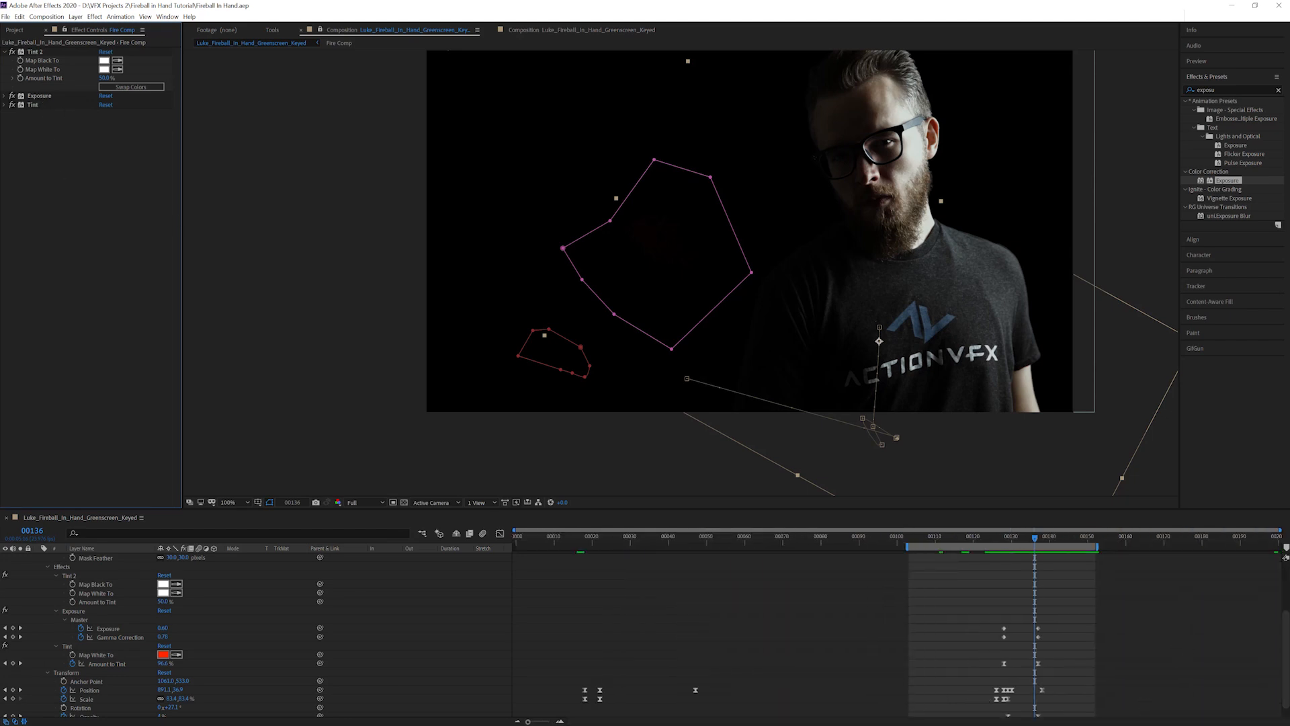
drag(1231, 91, 979, 74)
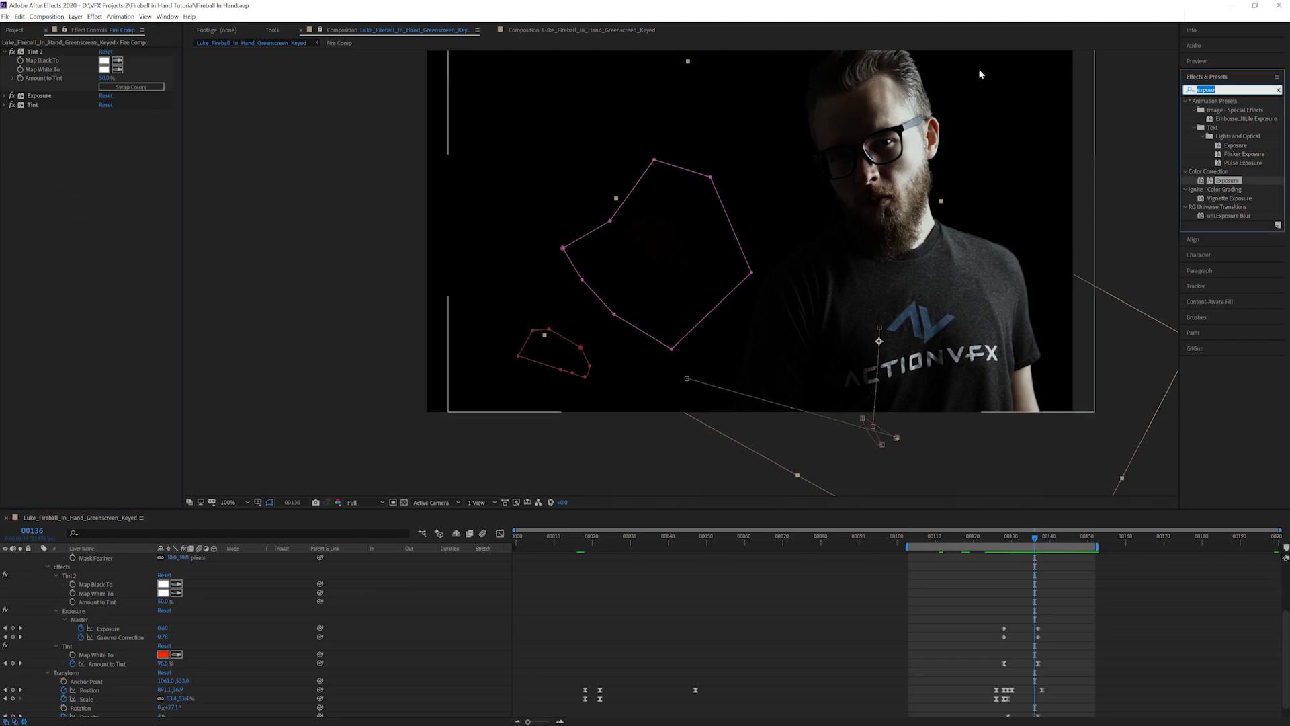
text(glow)
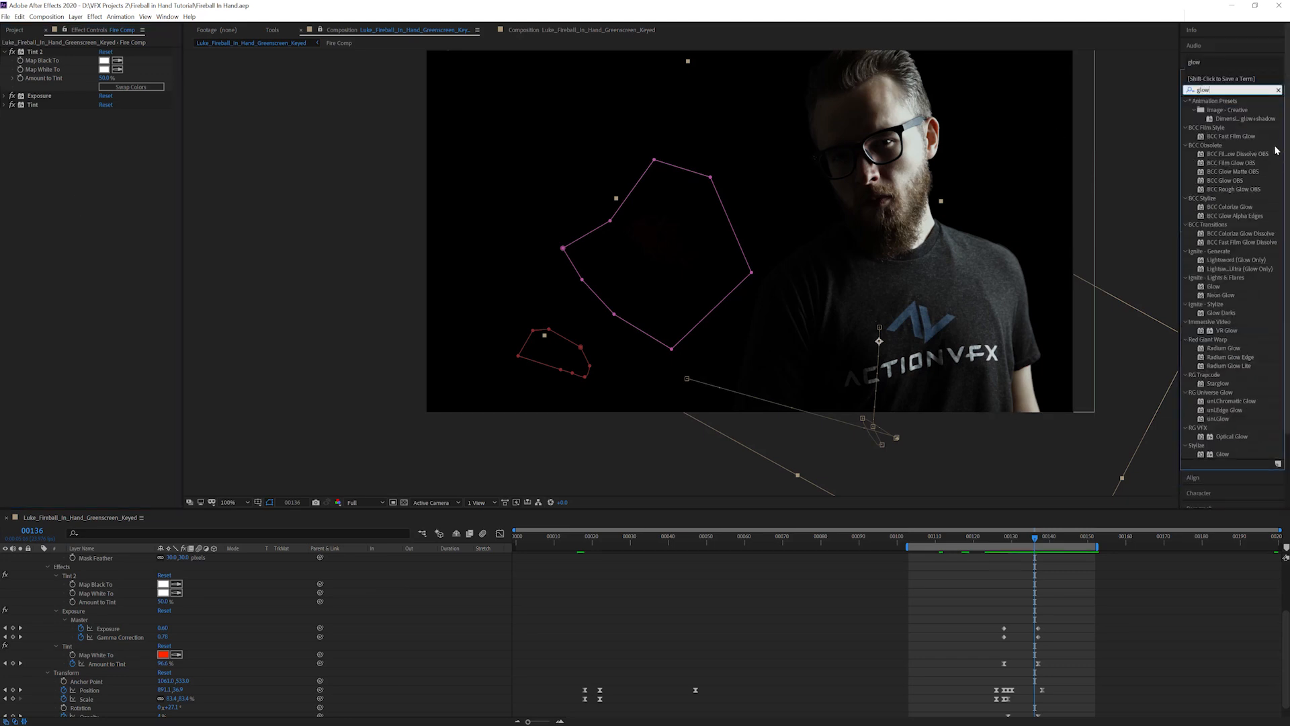
scroll(1239, 343, down, 2)
drag(1222, 411, 87, 202)
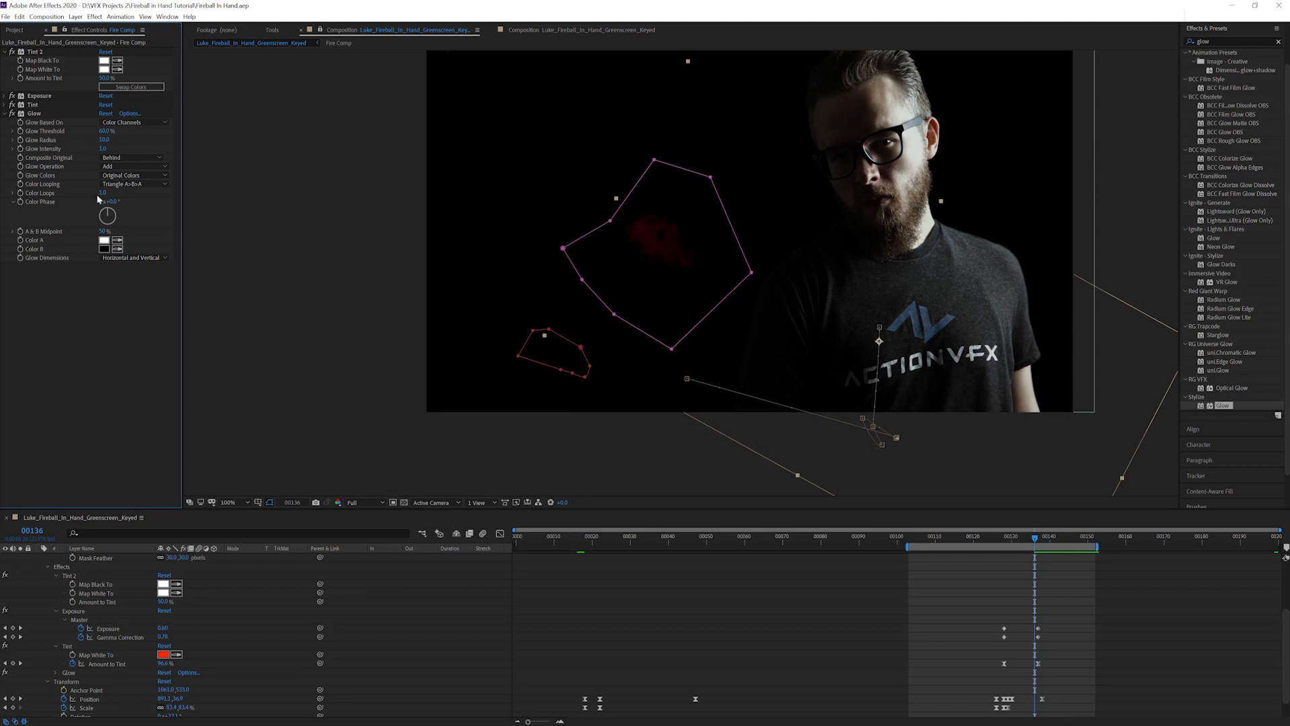
- Set the Glow Threshold to 15% and the Glow Radius to 100
click(106, 130)
key(Tab)
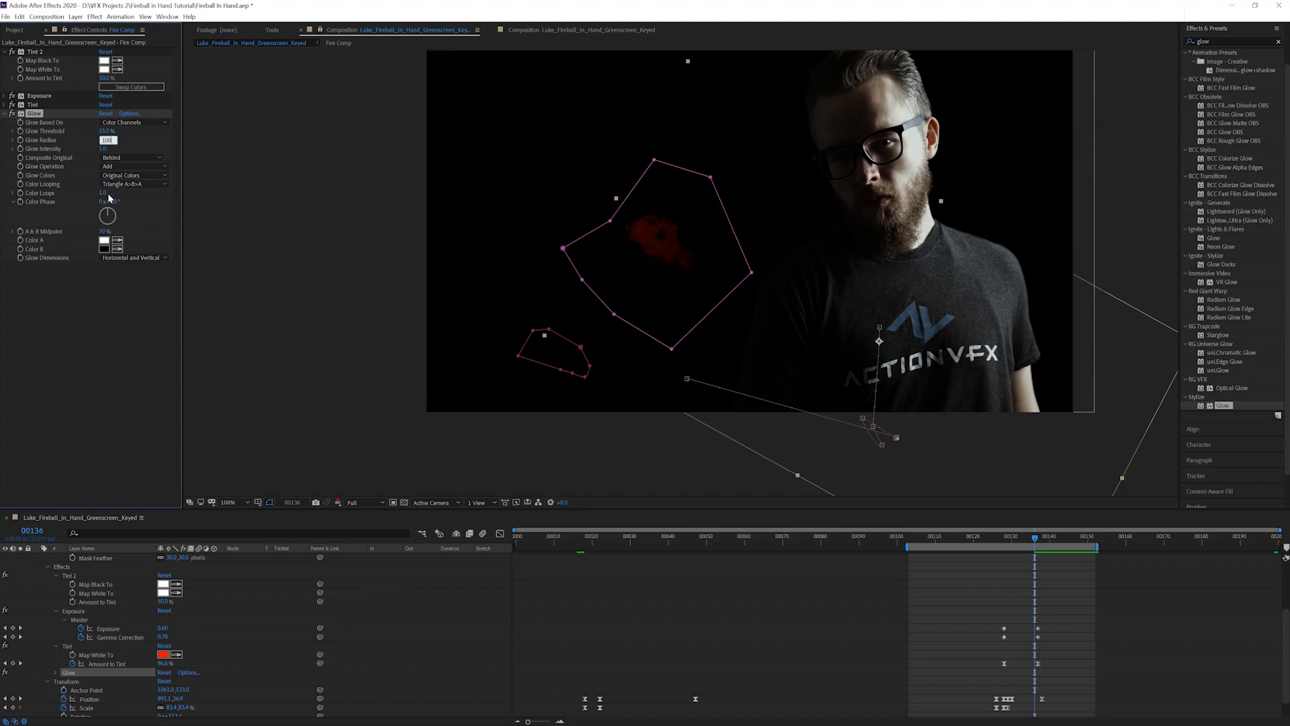
key(Return)
- Go back to frame 112, where the fire burns brightly, and set the Glow Intensity to 0.1
click(977, 536)
drag(975, 534, 944, 535)
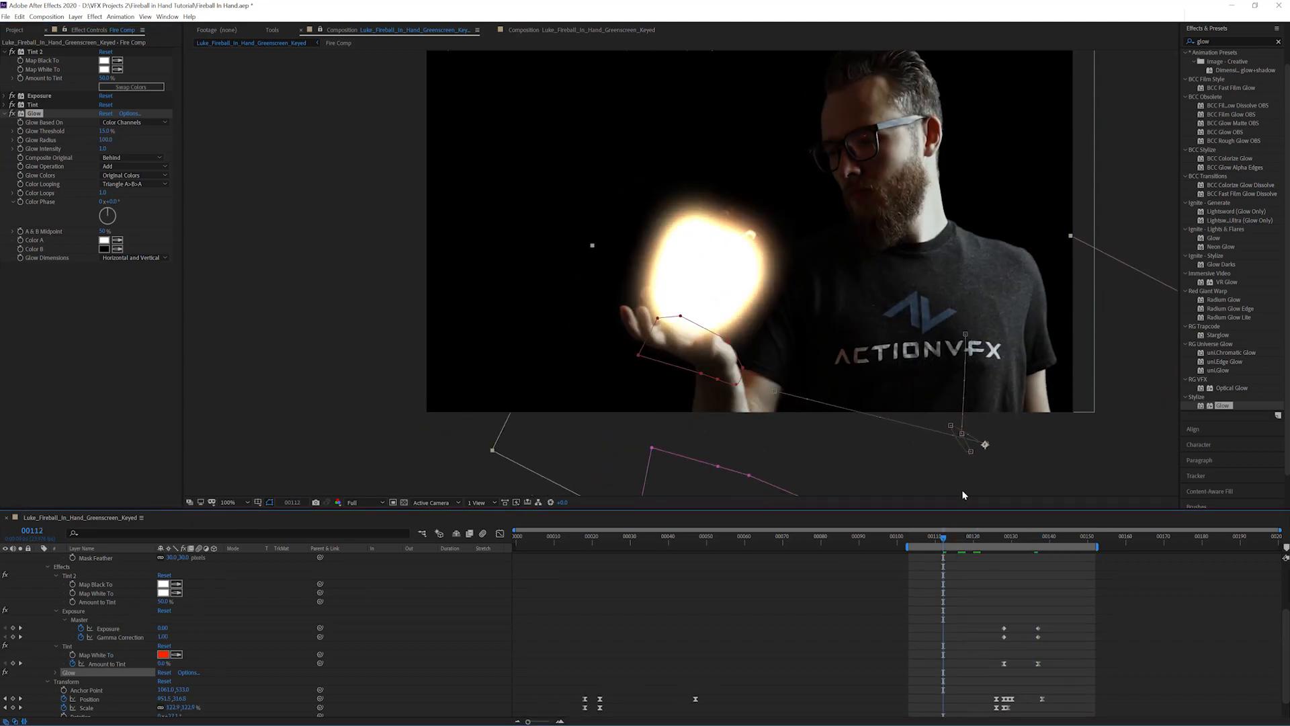
click(103, 149)
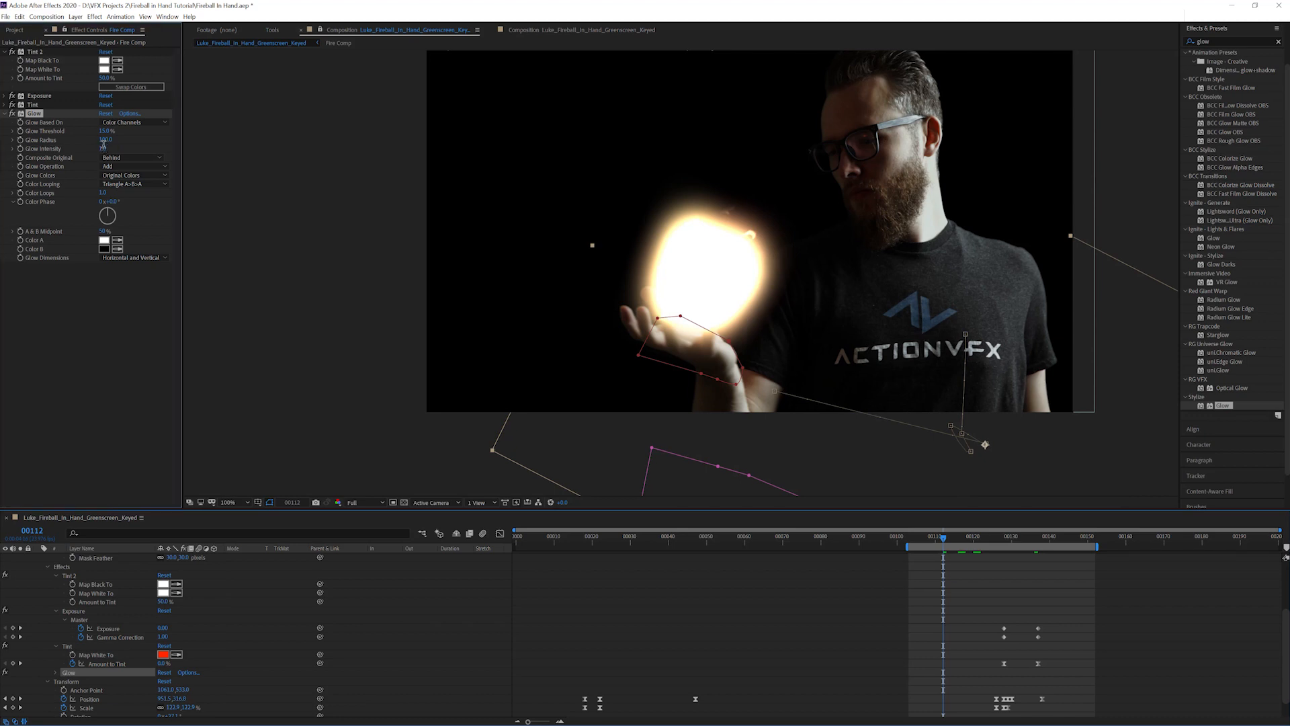
click(75, 194)
click(102, 149)
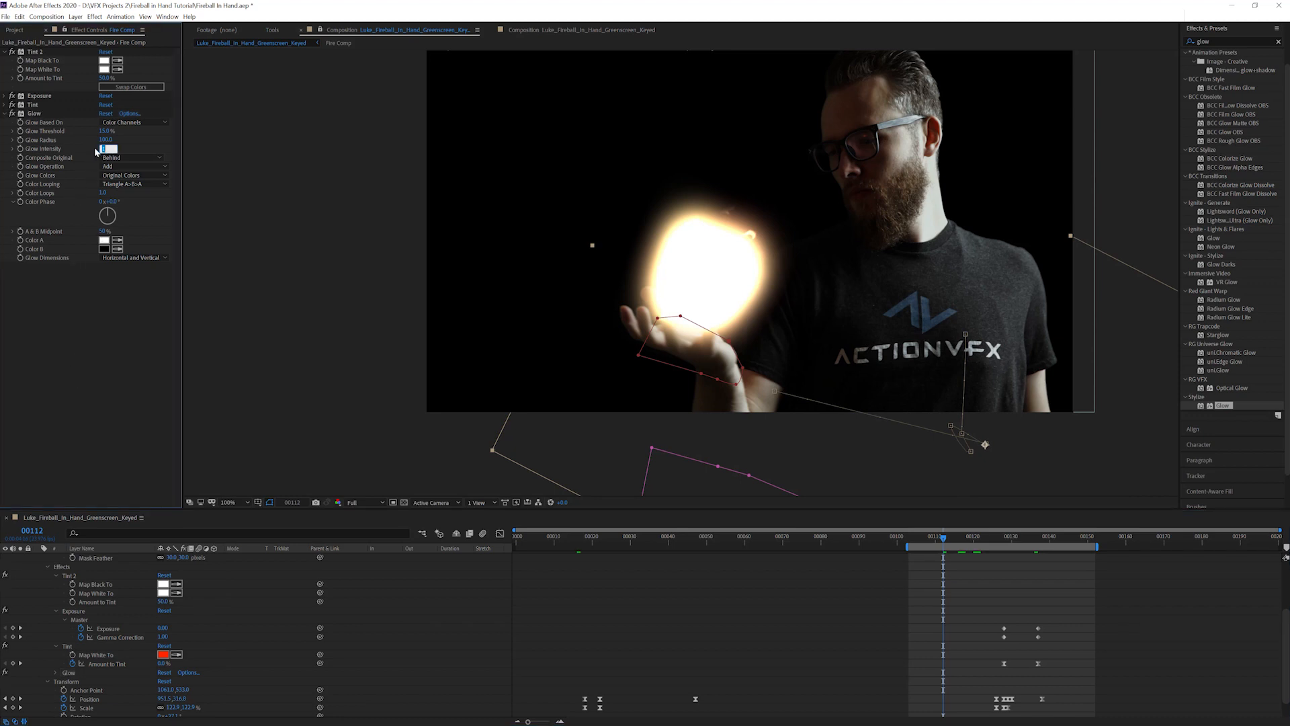
text(0.1)
key(Return)
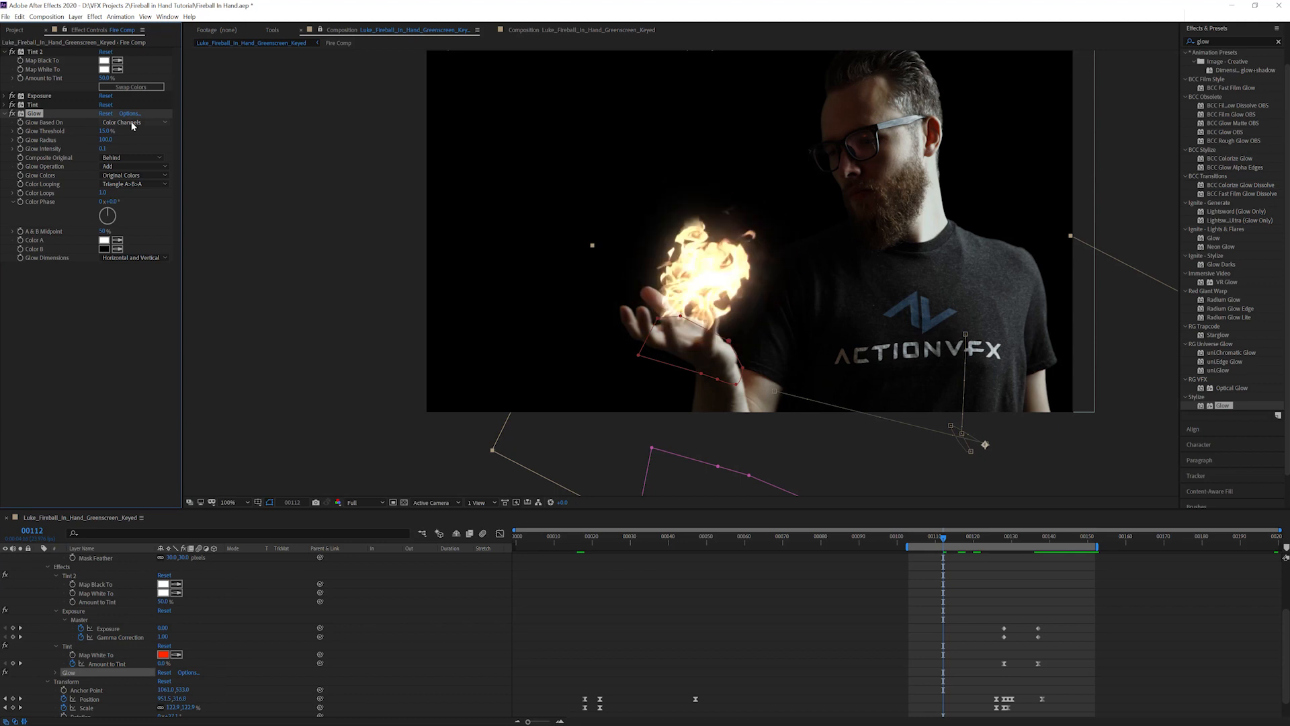
- Set the Glow Operation to Screen, Glow Colors to A & B Colors and Color Looping to Sawtooth A>B
click(132, 166)
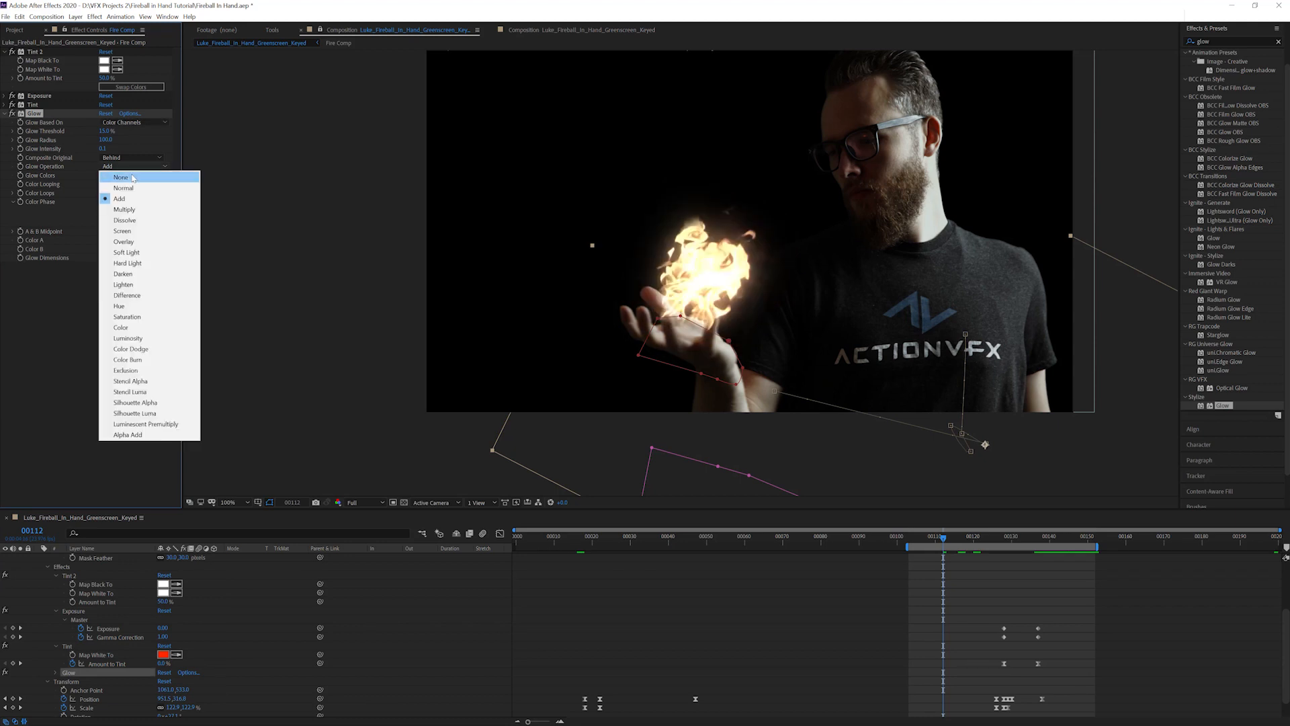
click(129, 230)
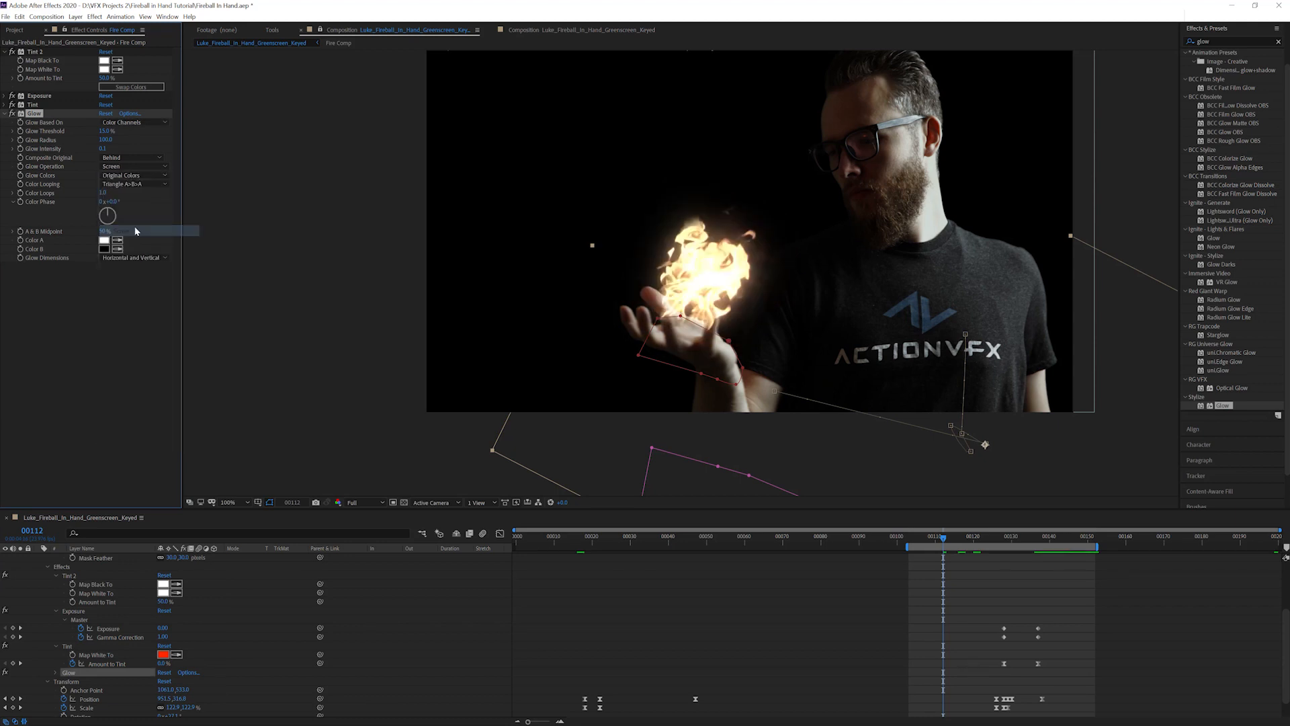
click(149, 176)
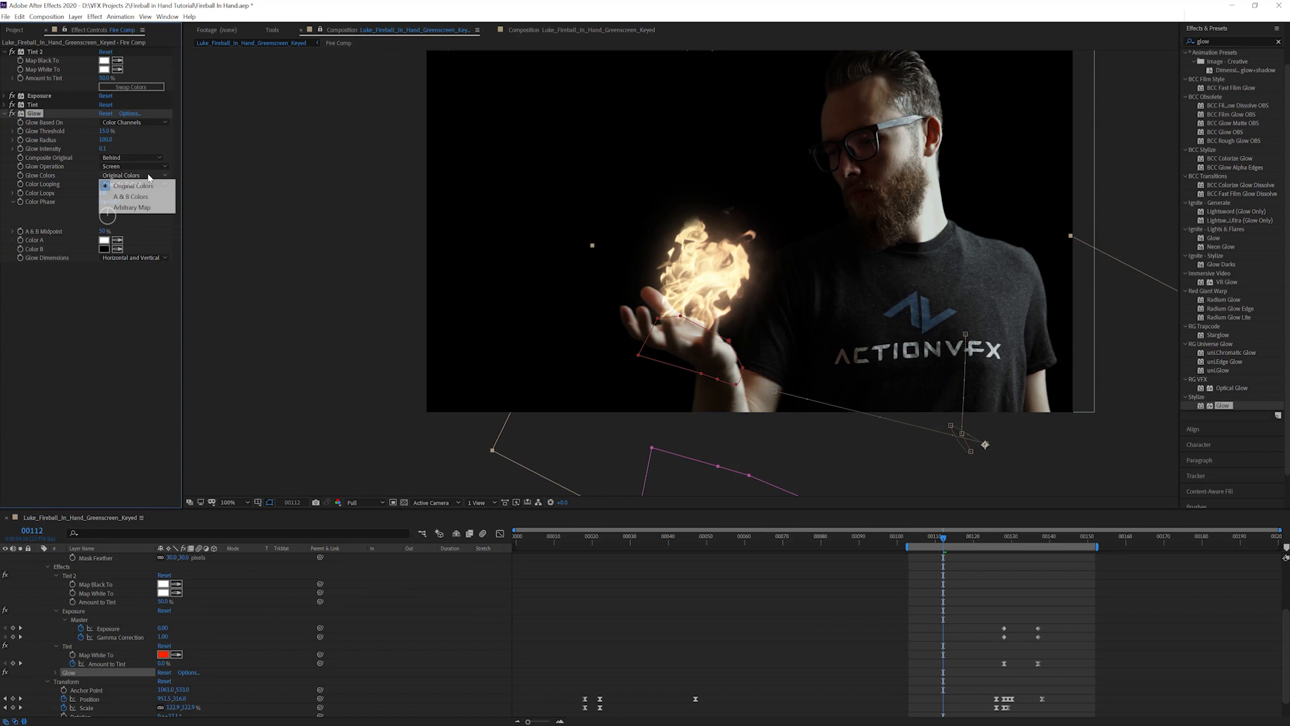
click(142, 196)
click(151, 186)
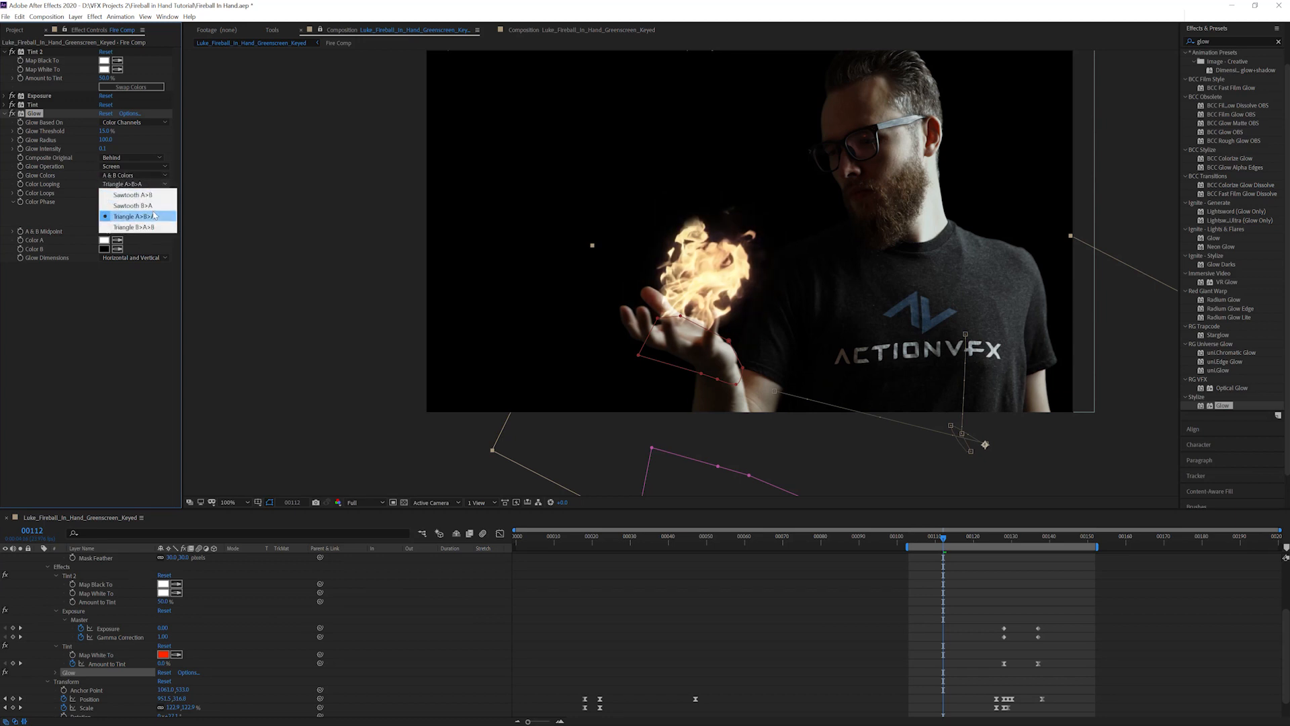
click(157, 195)
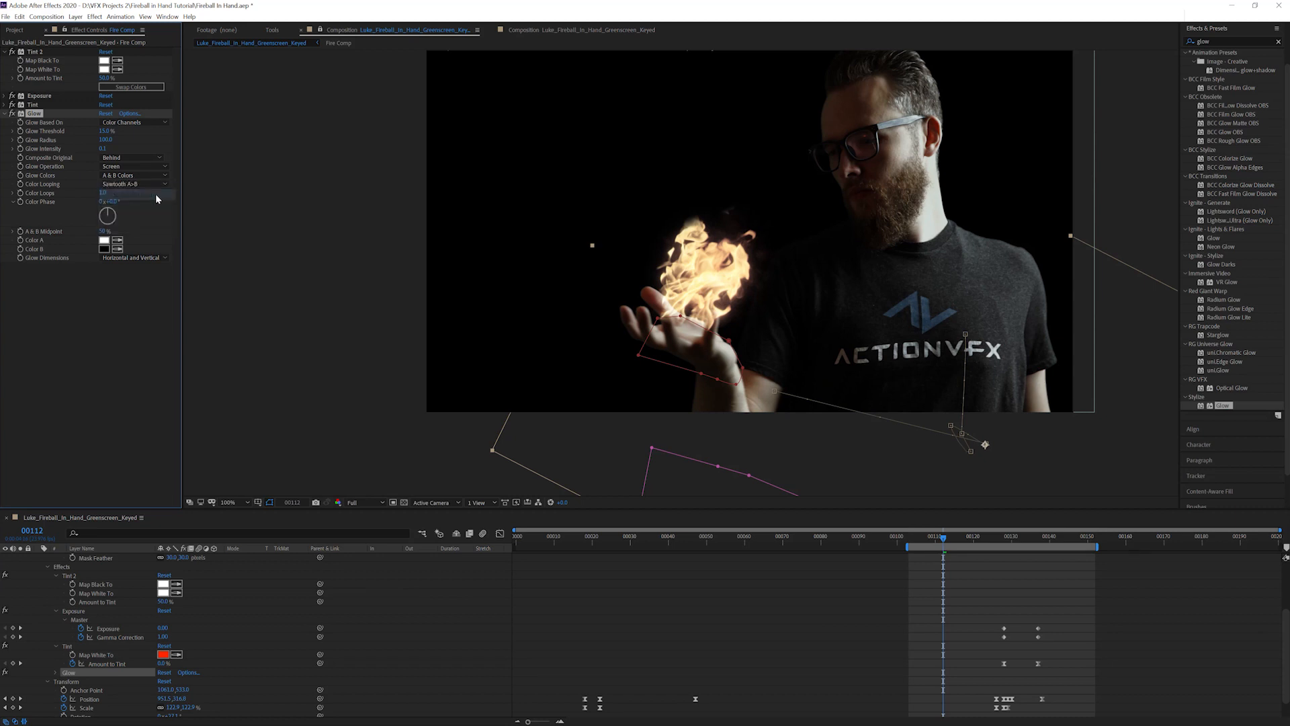
- Set the Glow effect's Color A to a fire-like yellow
click(104, 242)
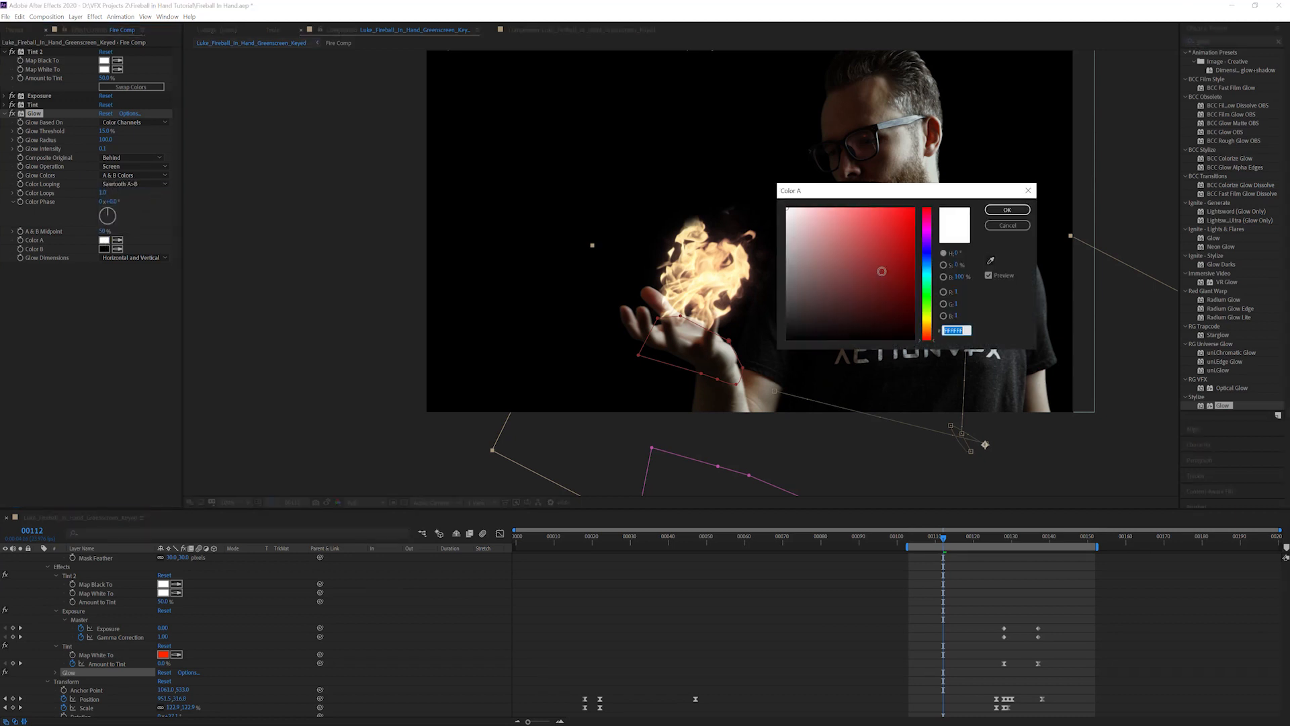
click(929, 327)
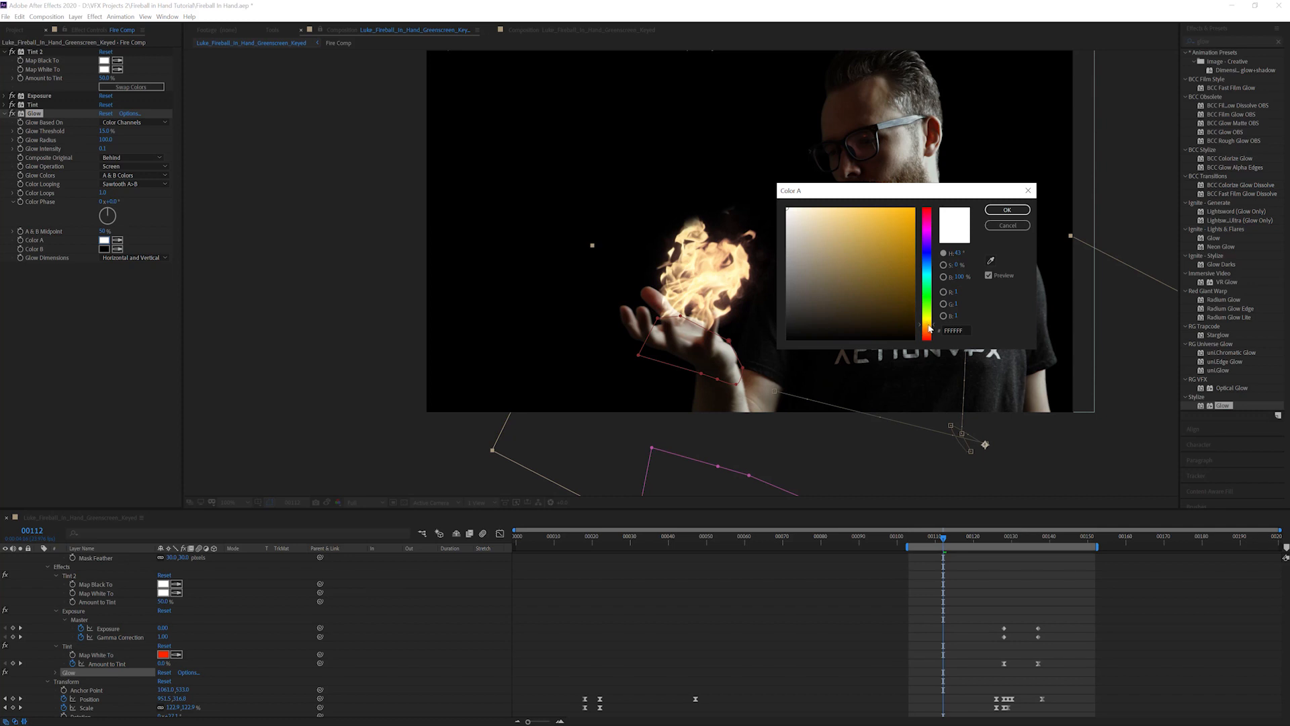
click(885, 217)
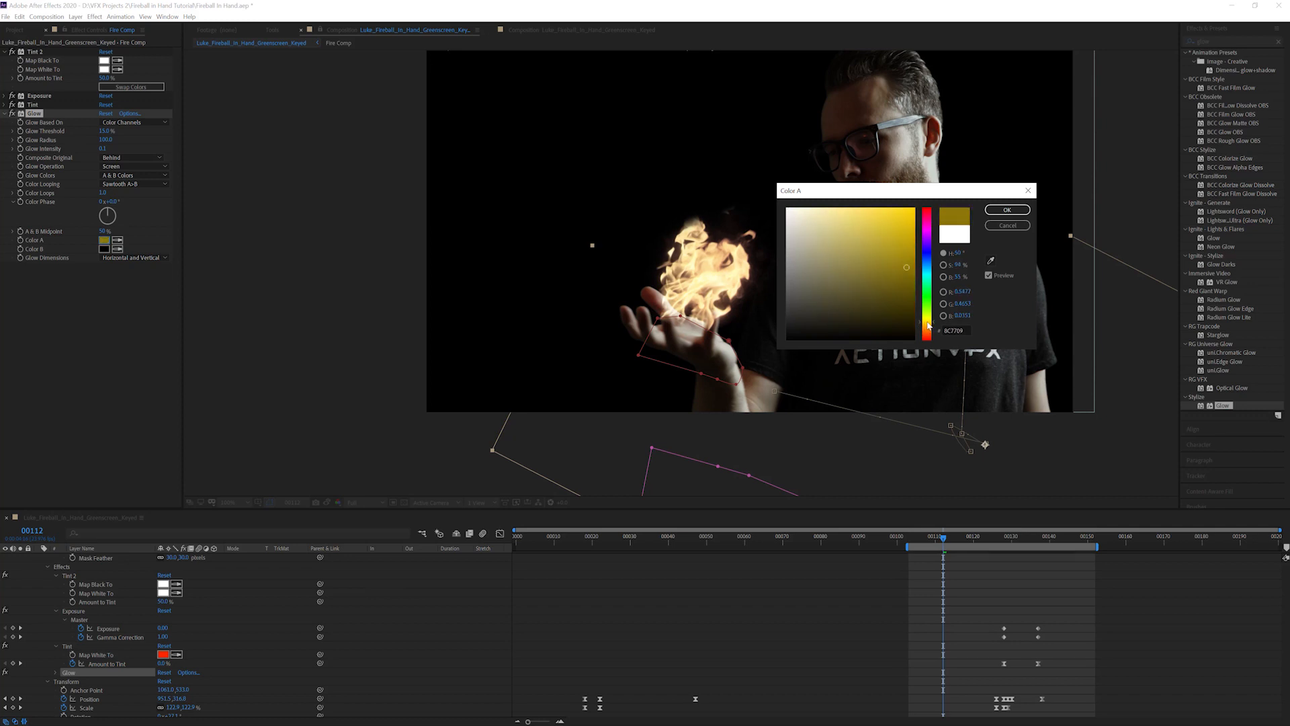
click(1008, 210)
- Set the Glow effect's Color B to orange
click(104, 249)
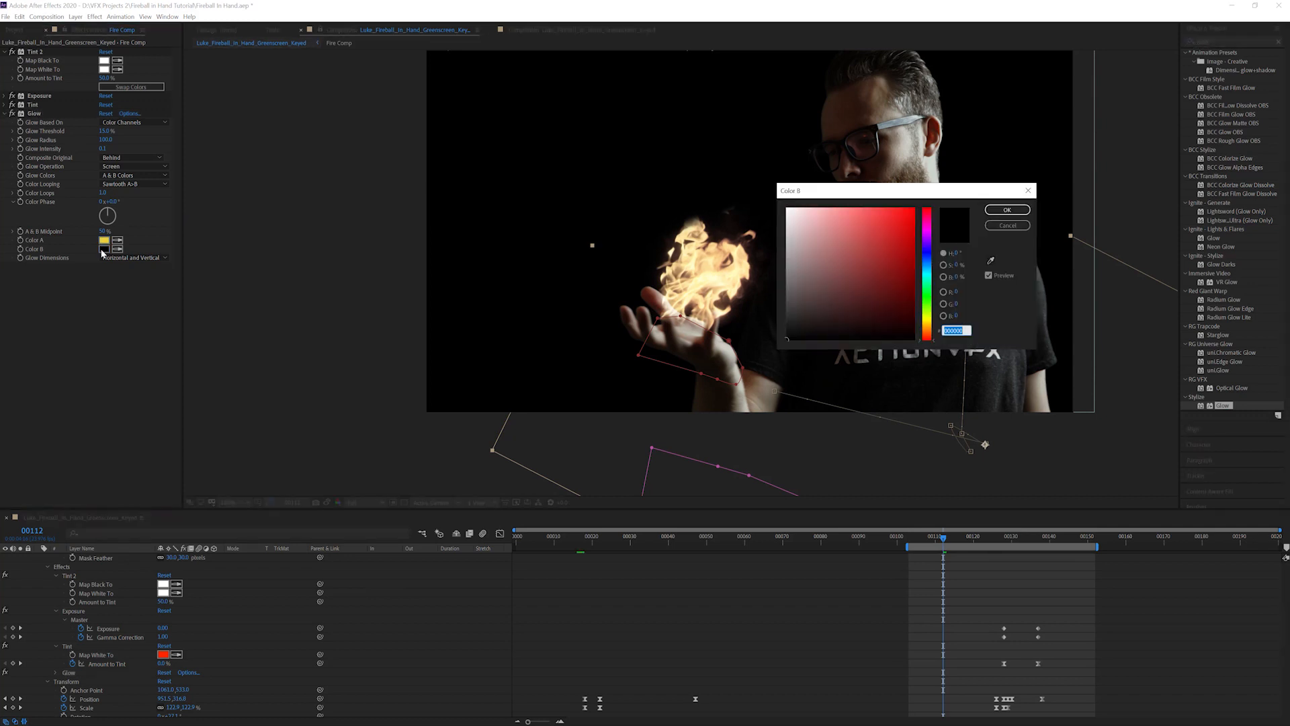
drag(928, 340, 928, 334)
drag(911, 250, 893, 230)
click(1008, 209)
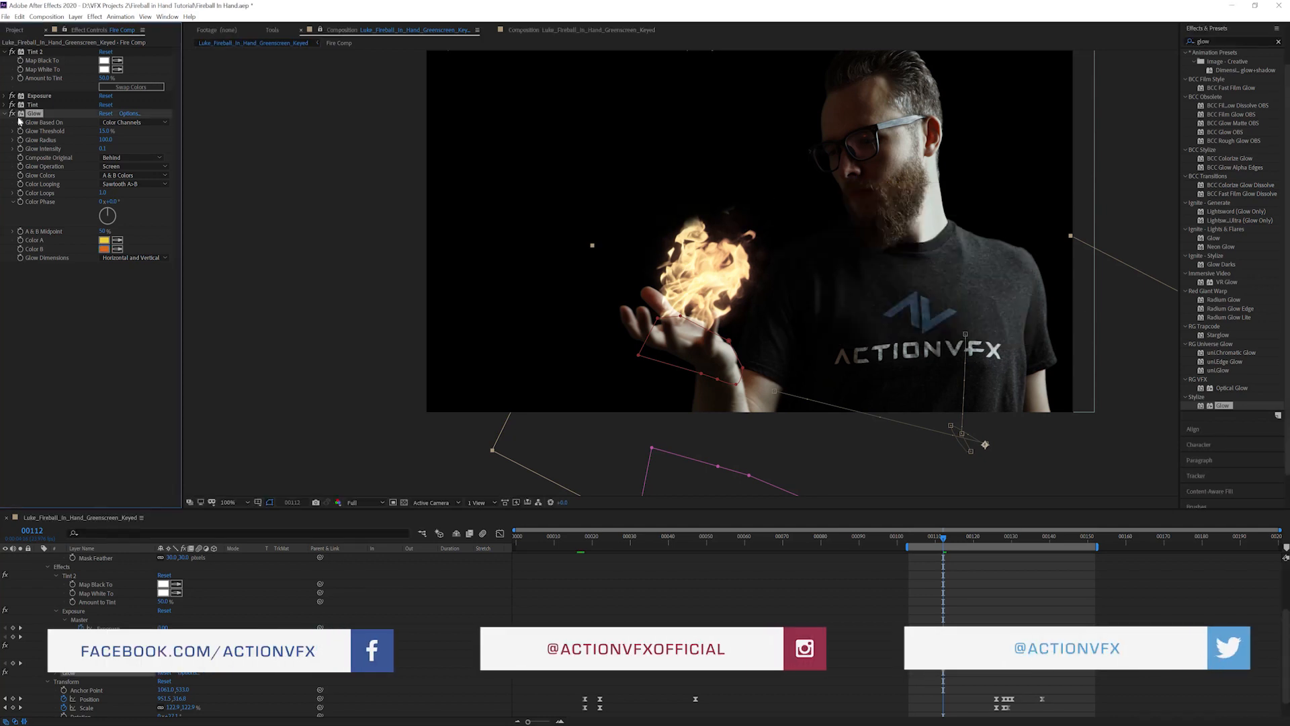
- Reorder the Fire Comp effects so that Tint and Exposure come after Glow, with Exposure last
shift+click(38, 98)
drag(39, 99, 40, 277)
drag(32, 97, 40, 261)
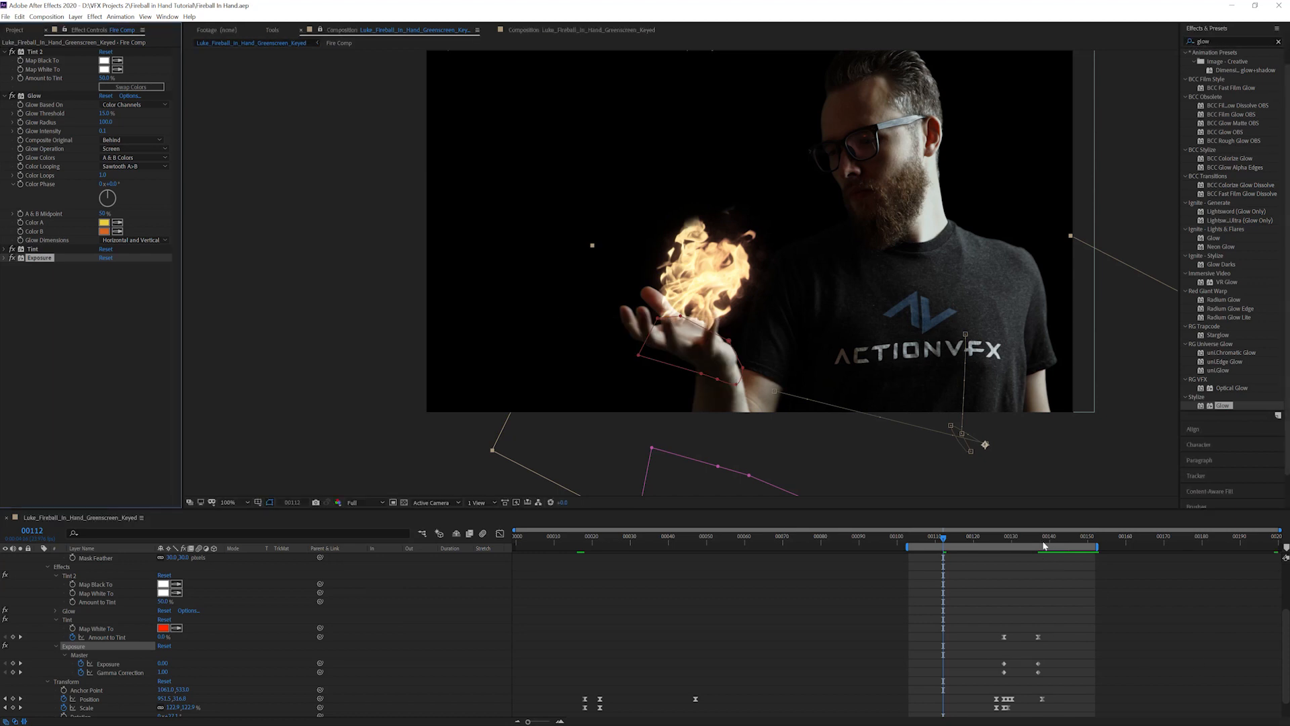
- Duplicate the Glow effect and set the copy's Glow Radius to 700 and Glow Intensity to 2.1
click(34, 97)
key(ctrl+d)
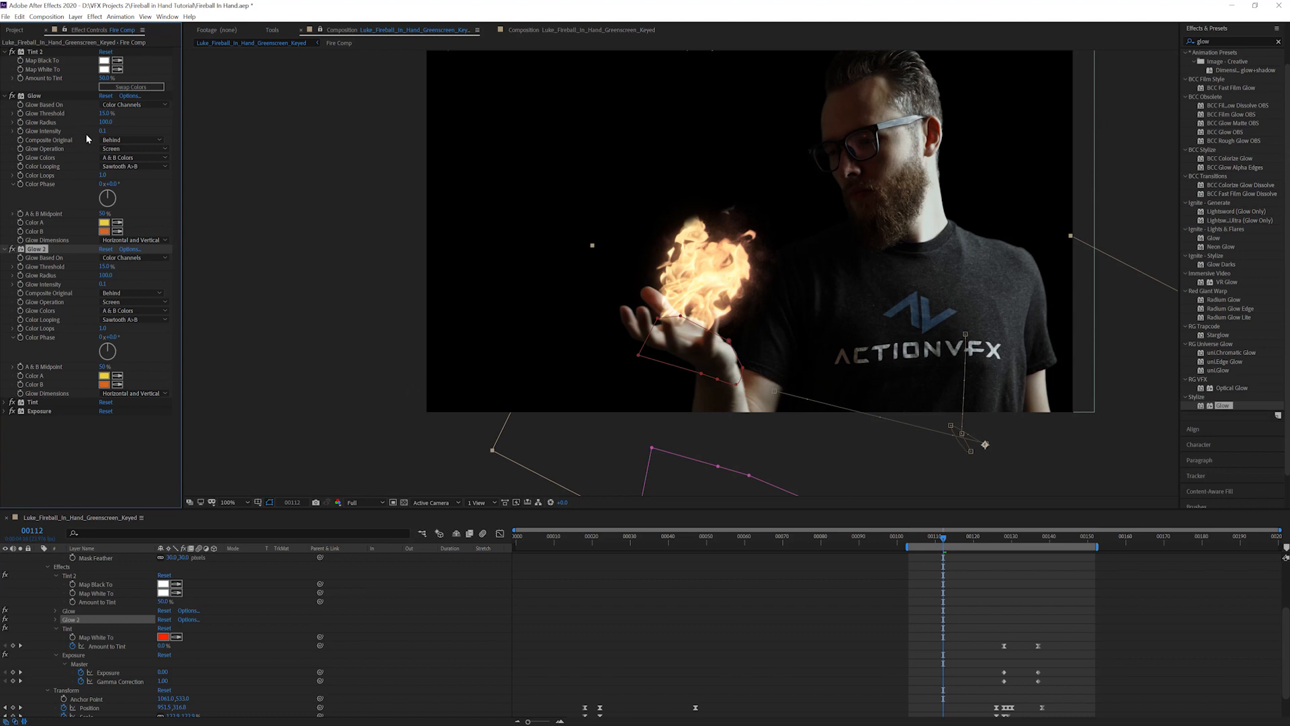
click(106, 275)
text(700)
key(Return)
click(103, 284)
text(2.1)
key(Return)
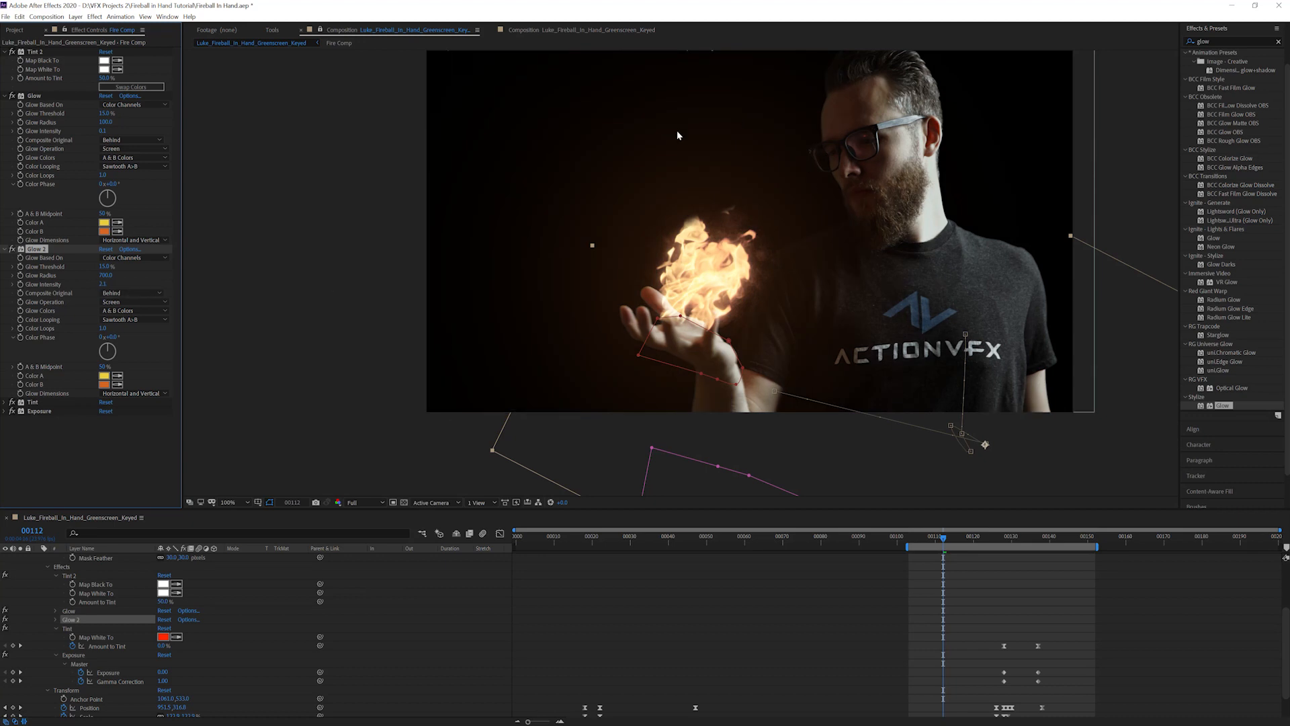
- Save the project and inspect the fire's glow around frame 118
scroll(838, 219, up, 1)
scroll(848, 218, down, 2)
click(793, 249)
key(ctrl+s)
drag(765, 235, 746, 243)
scroll(747, 239, up, 1)
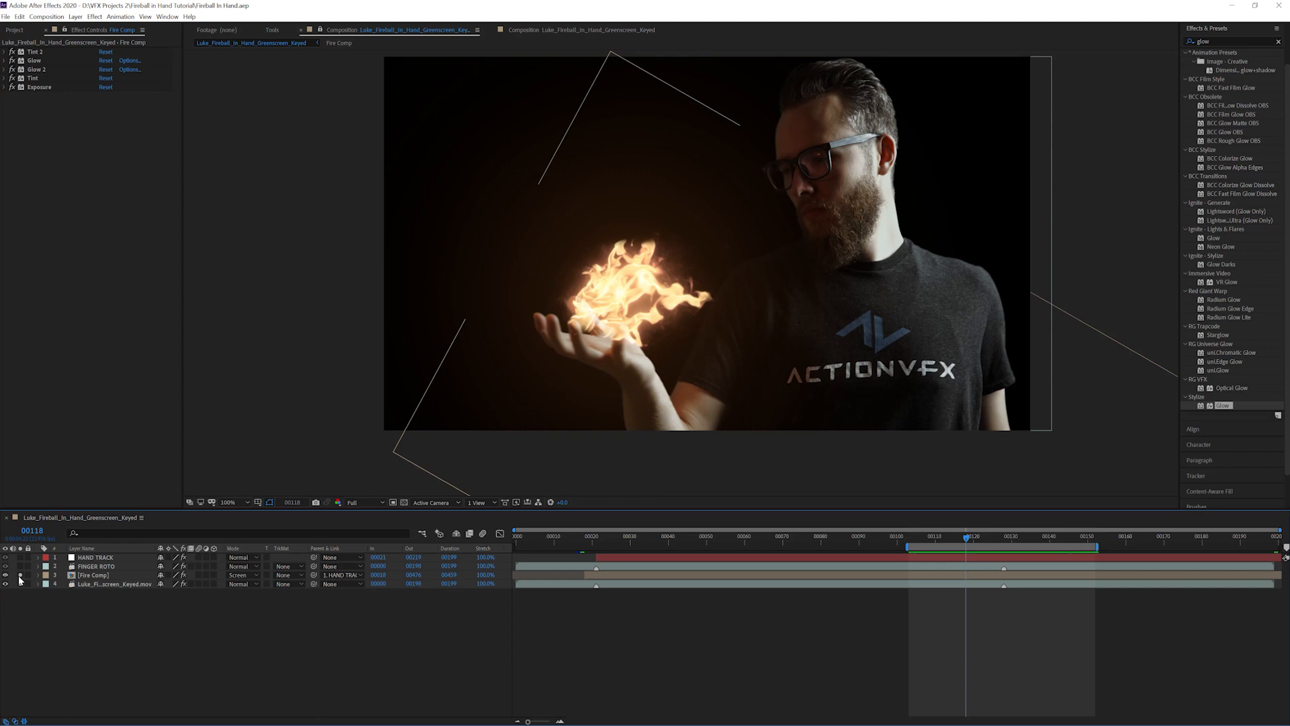
- Turn off solo on the Fire Comp and keyed footage layers and play back the composite
drag(19, 576, 20, 584)
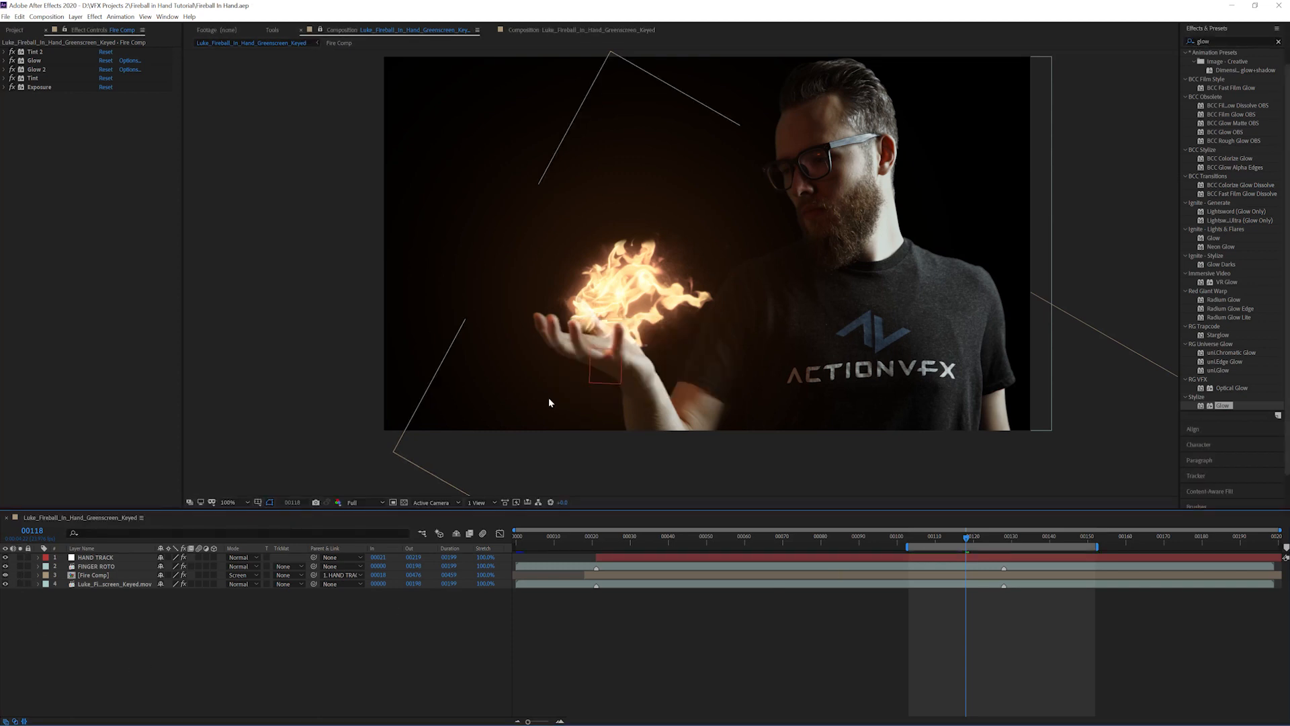
scroll(549, 399, up, 1)
scroll(807, 343, down, 1)
key(space)
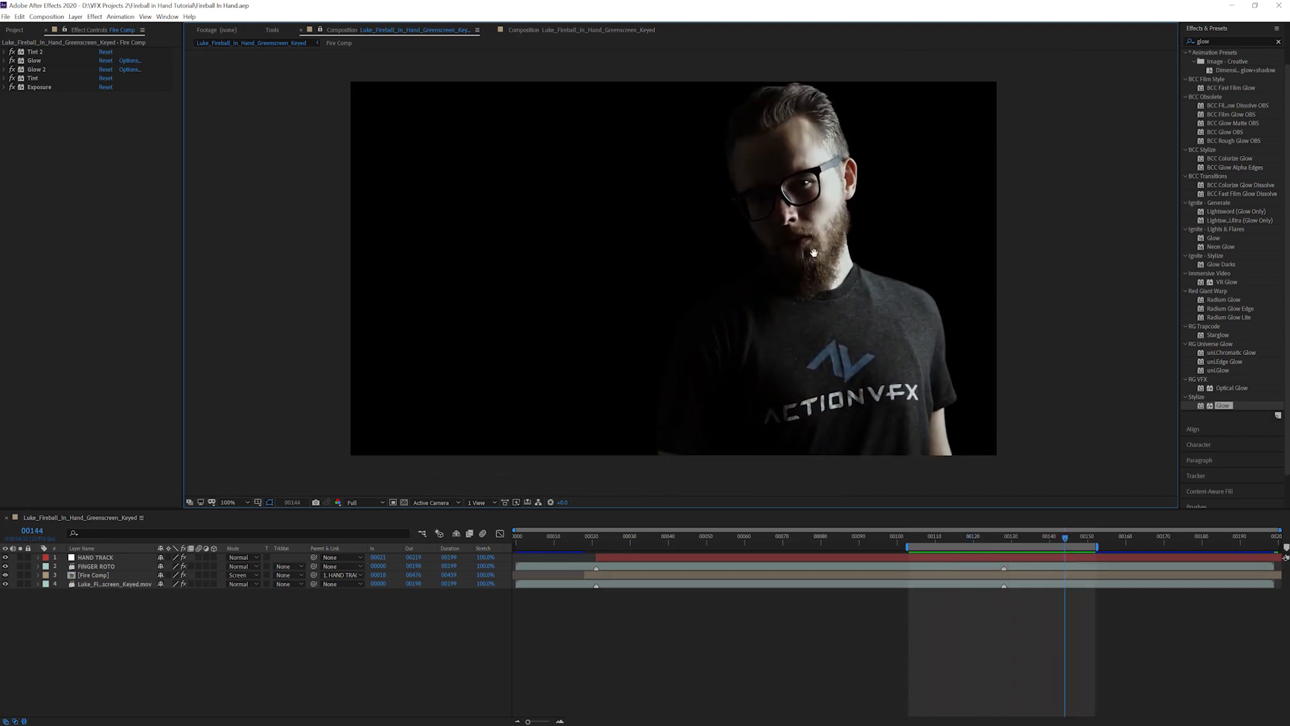
key(space)
- Show the transparency grid and play the composite to examine the glow without a background
click(404, 503)
key(space)
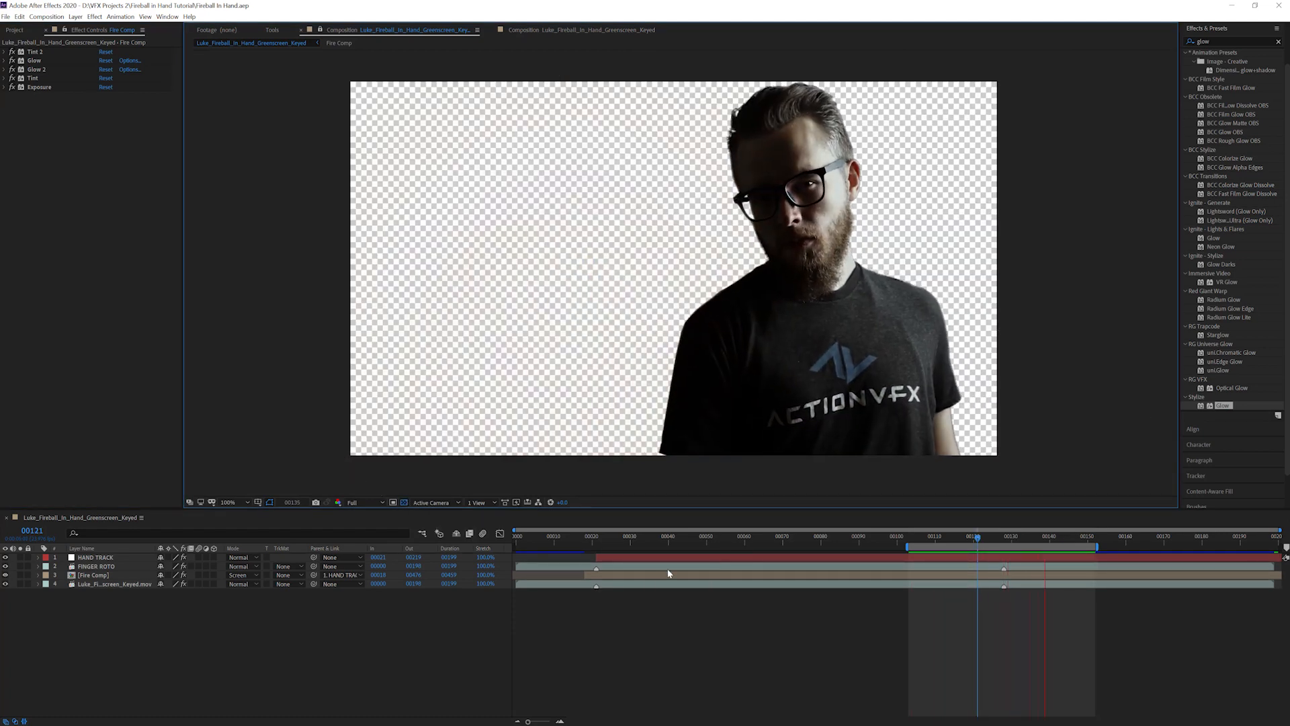
key(space)
- Pre-compose all four layers into a composition named Main Comp and hide the transparency grid
drag(178, 647, 102, 555)
right_click(106, 556)
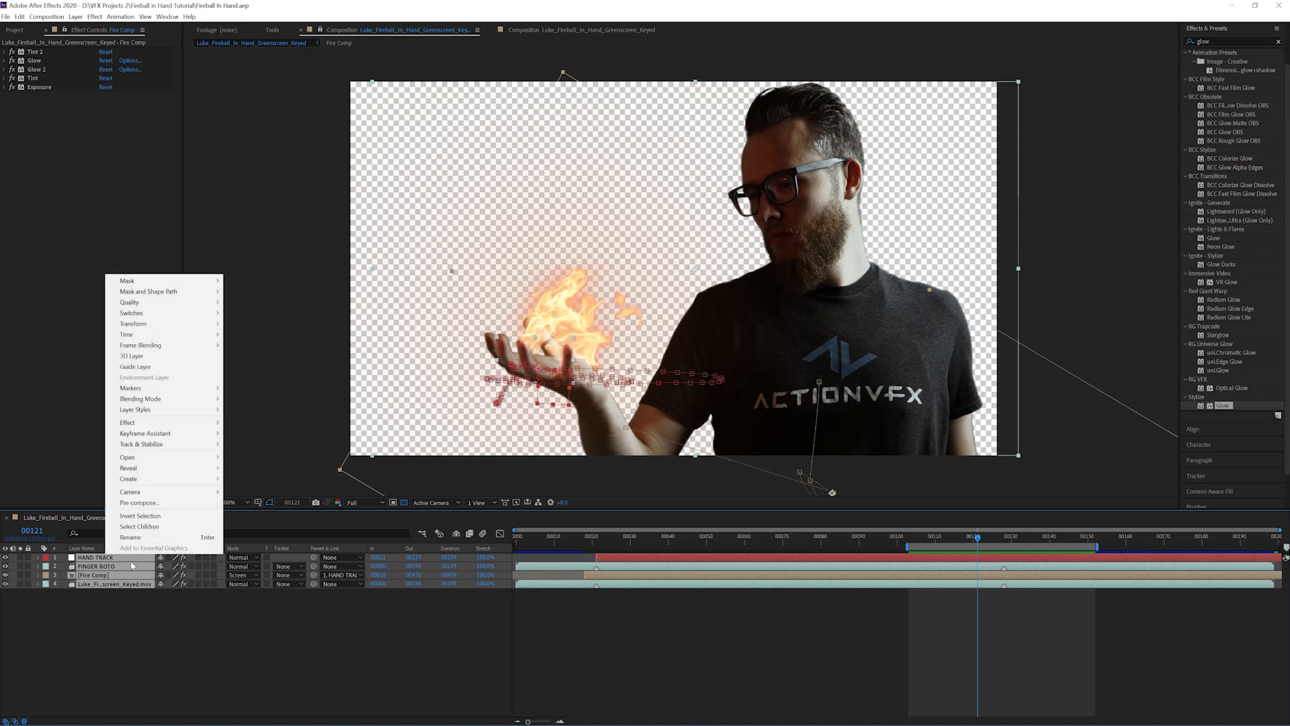
click(139, 502)
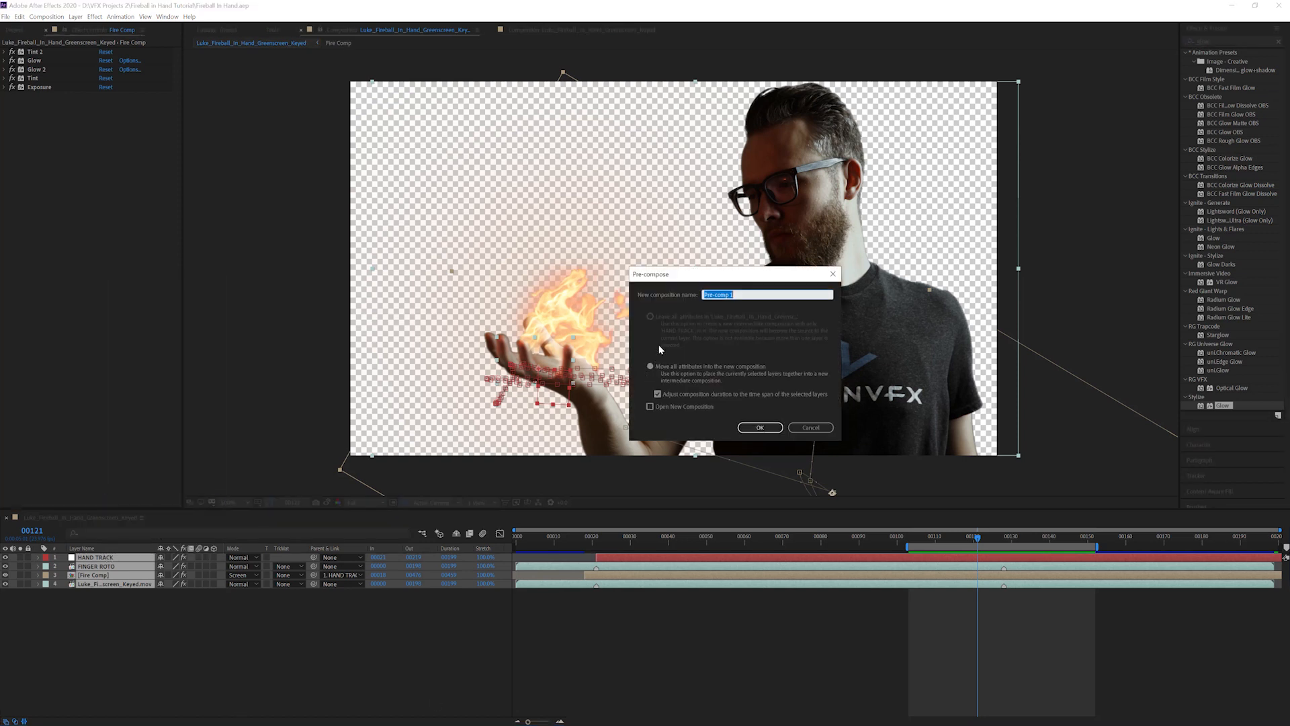
text(M)
key(Return)
key(space)
click(404, 502)
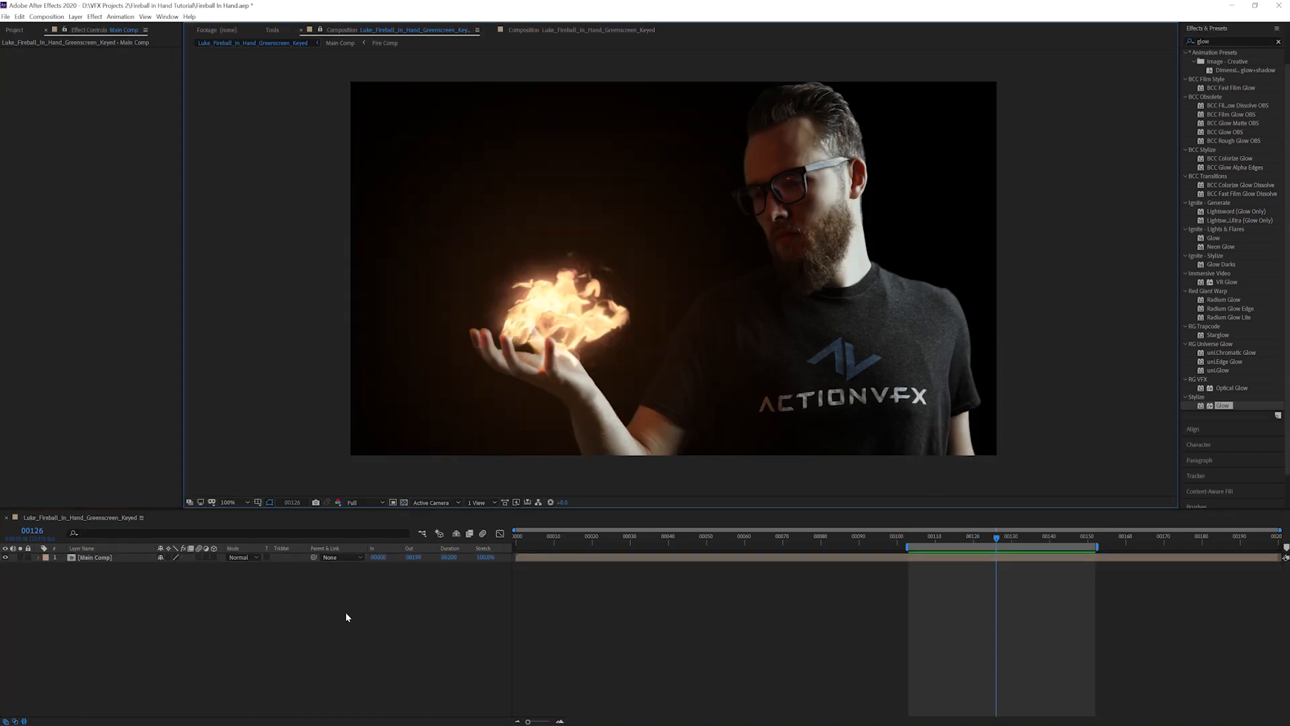
- Place the cave-1683490.jpg background image beneath the Main Comp layer
click(345, 615)
click(51, 145)
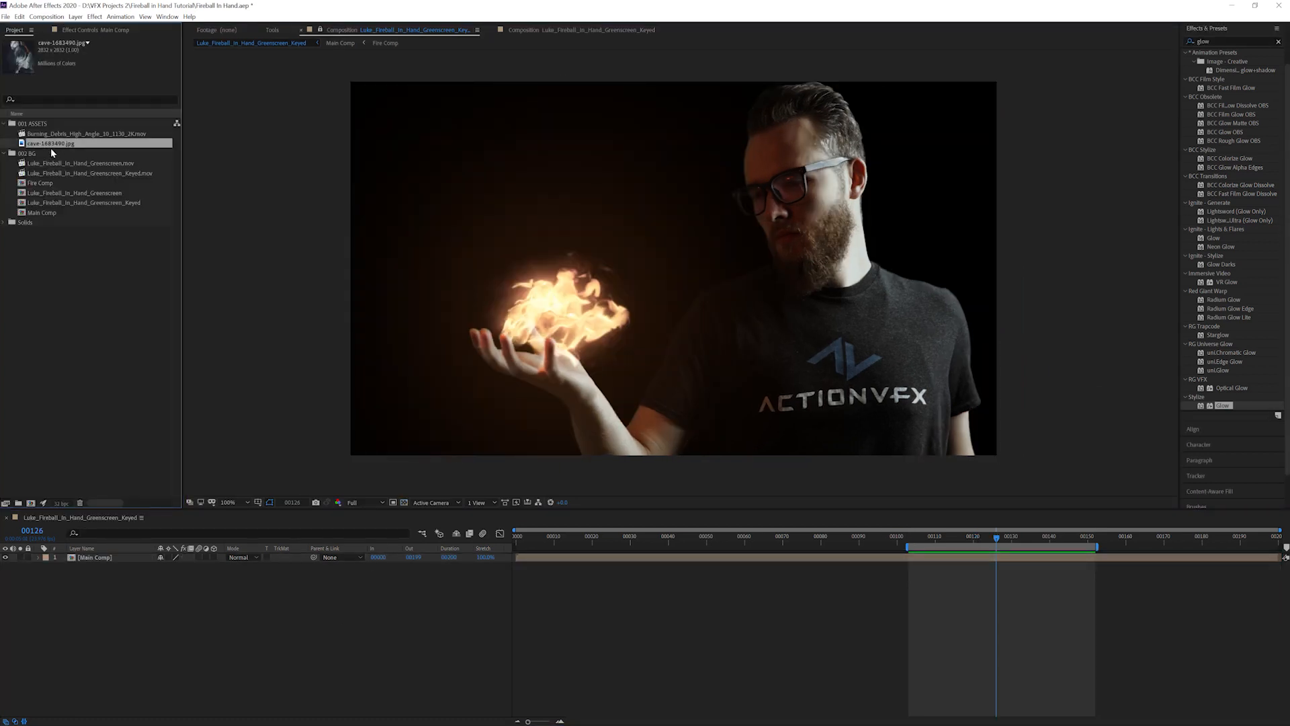
drag(50, 147, 83, 602)
key(comma)
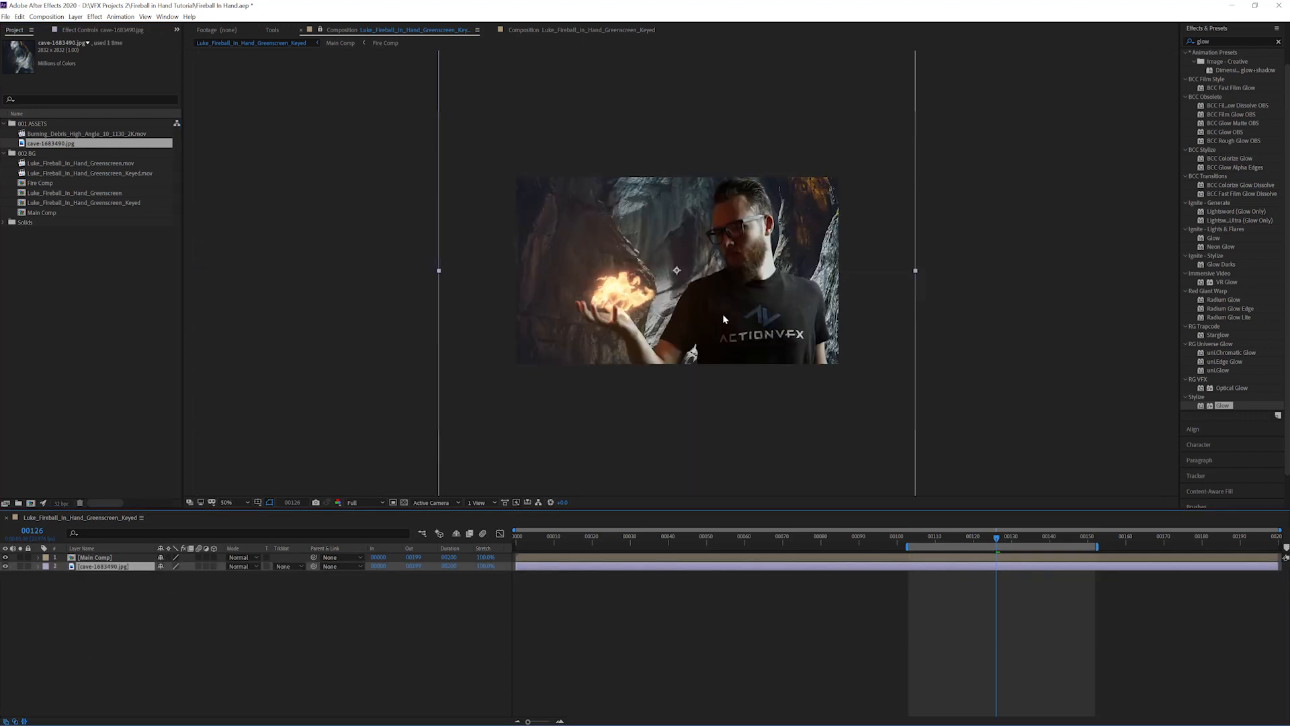
- Scale the cave image down to 58% and reposition it behind the actor
drag(648, 453, 608, 408)
key(s)
drag(172, 576, 157, 576)
drag(576, 221, 609, 299)
- Flip the cave image horizontally and shift it sideways behind the actor
click(75, 18)
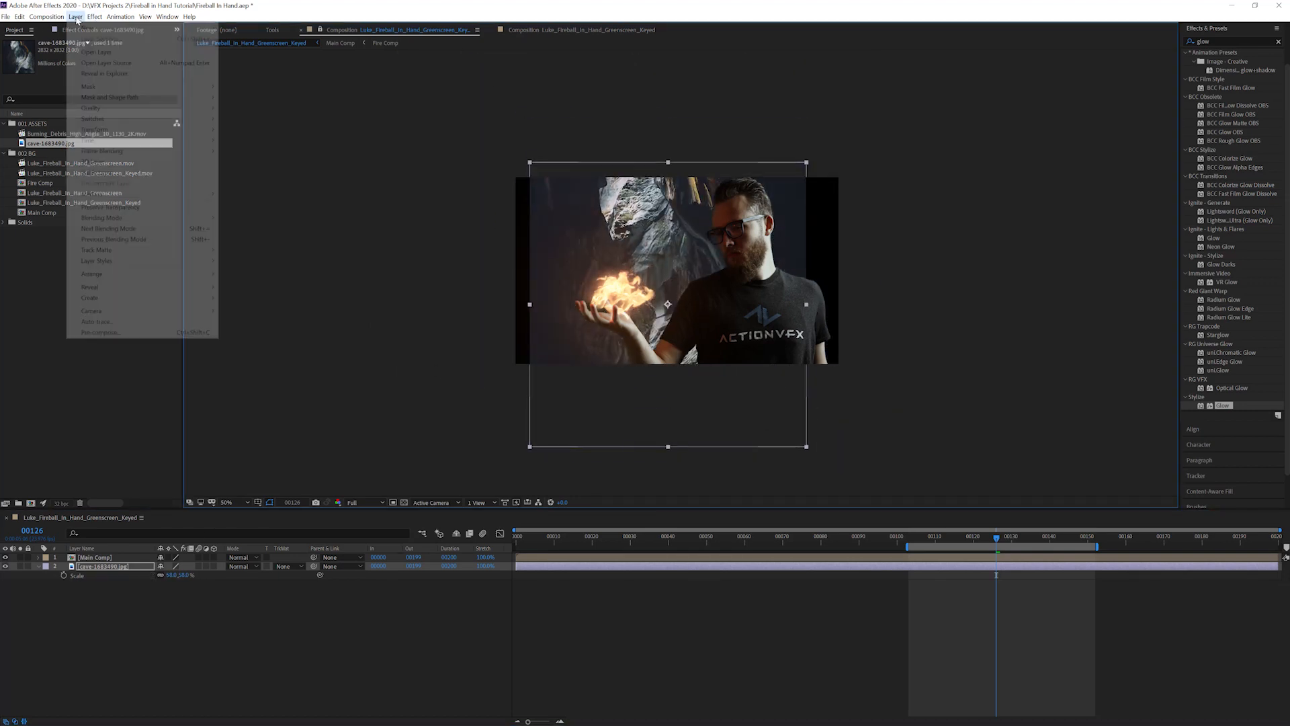
mouse_move(108, 135)
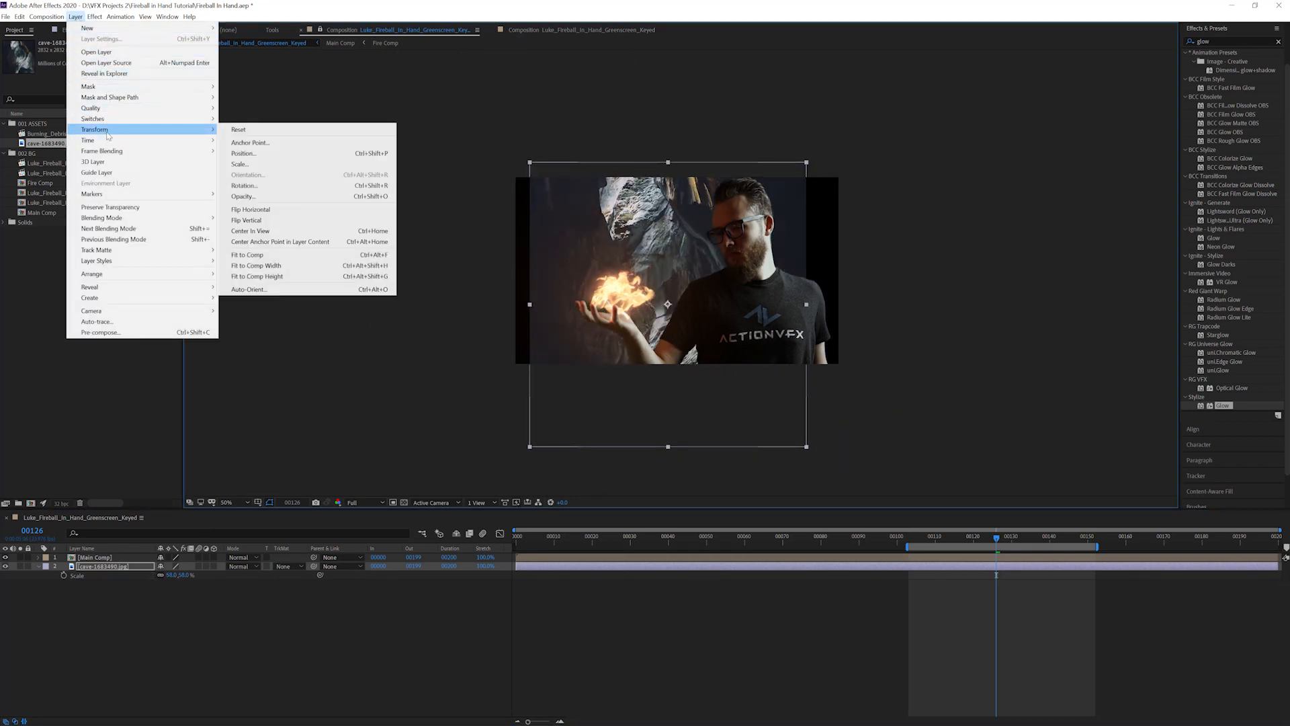
click(250, 209)
drag(619, 224, 718, 223)
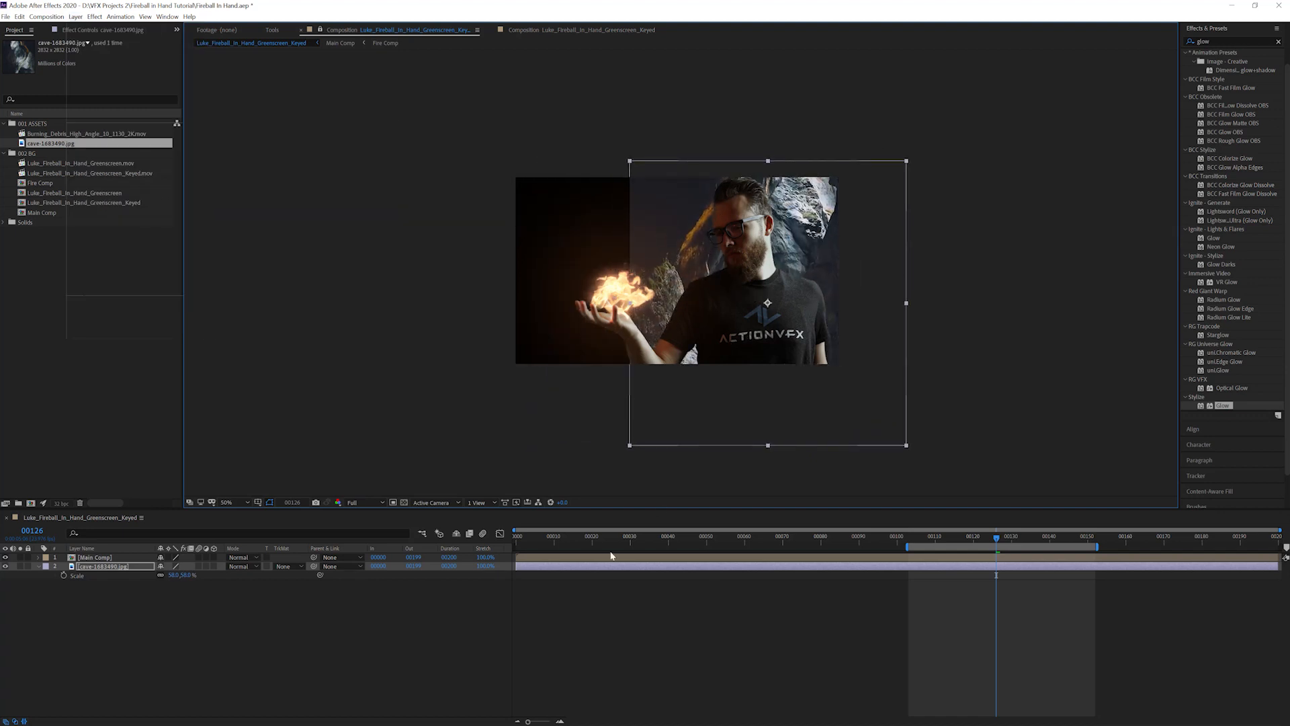
- Scale the cave image to 108% and reposition it so it fills the whole frame
key(p)
key(s)
drag(173, 581, 214, 581)
drag(587, 275, 644, 213)
key(ctrl+shift+KP_Subtract)
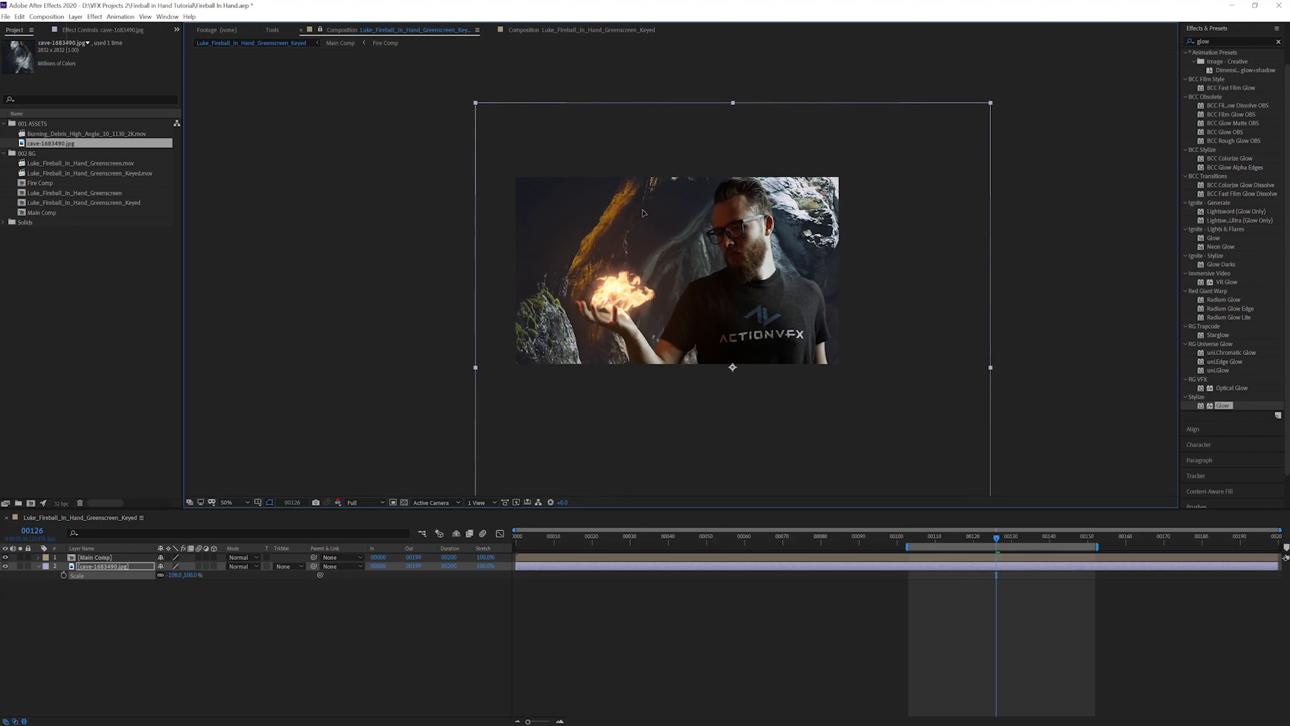
- Apply Camera Lens Blur to the cave image with a blur radius of 12
click(1259, 41)
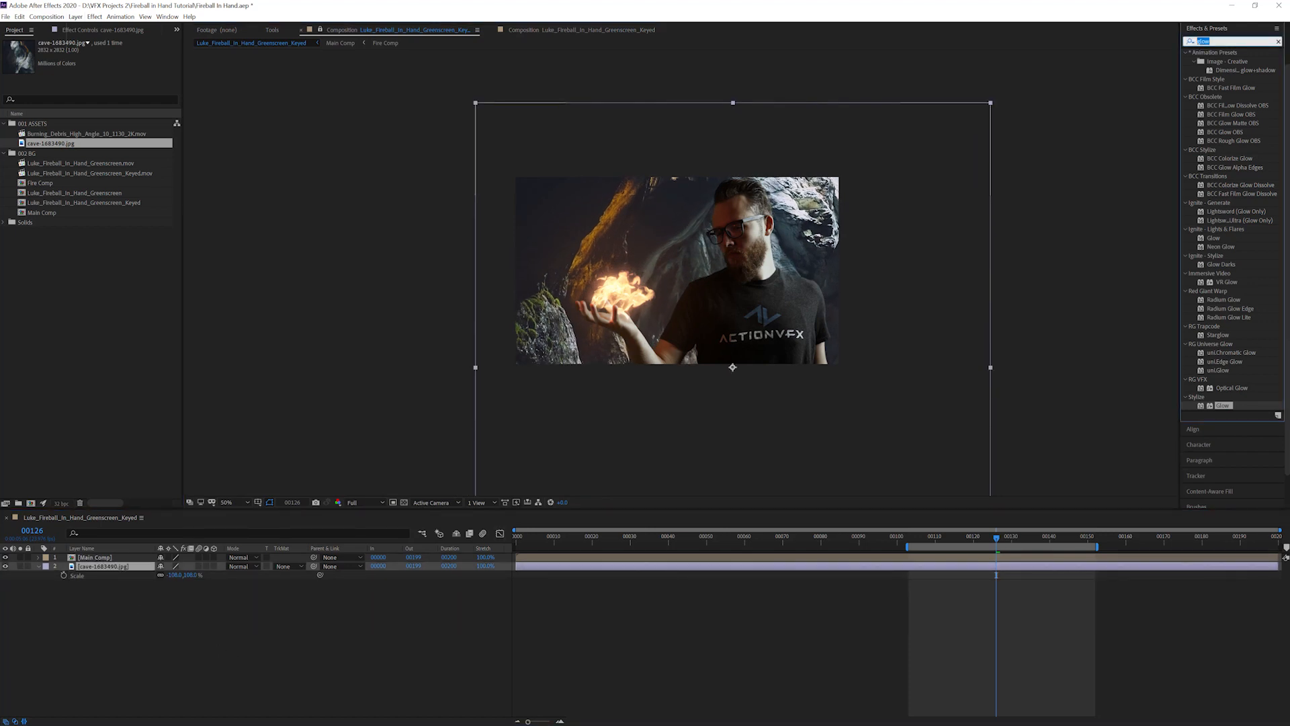
text(camera le)
drag(1230, 109, 813, 365)
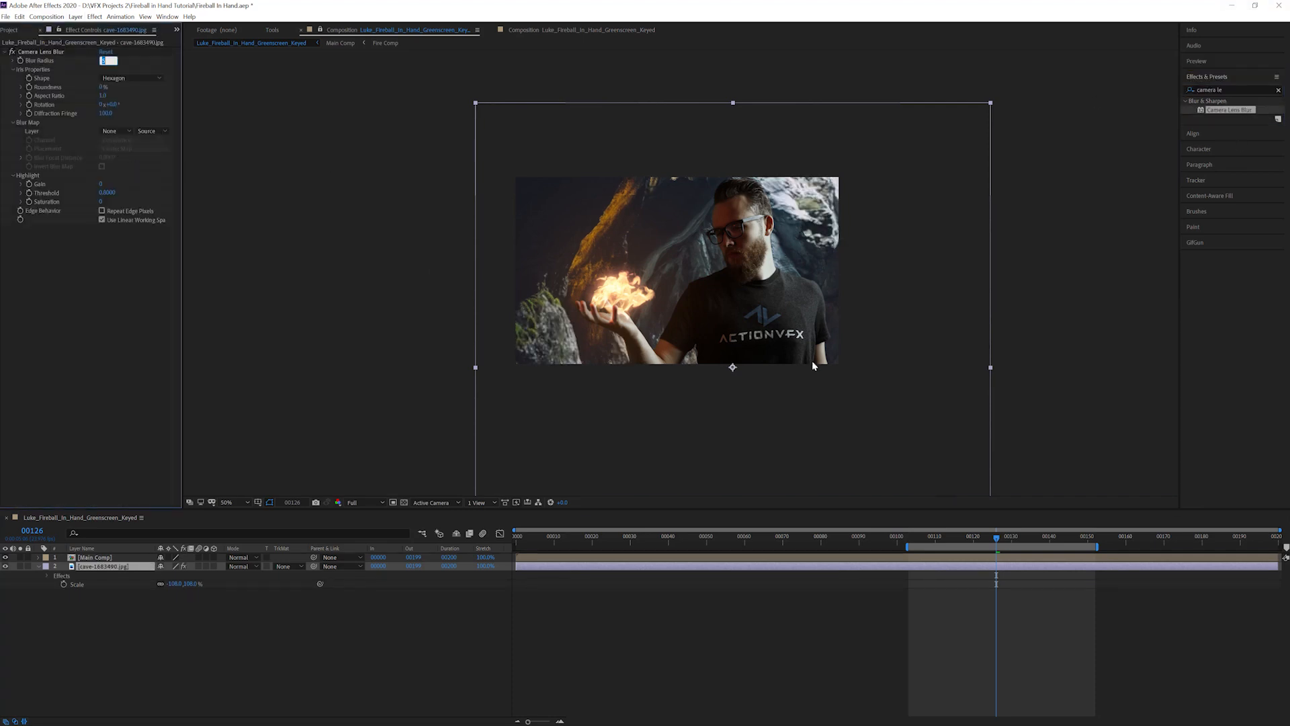
key(Return)
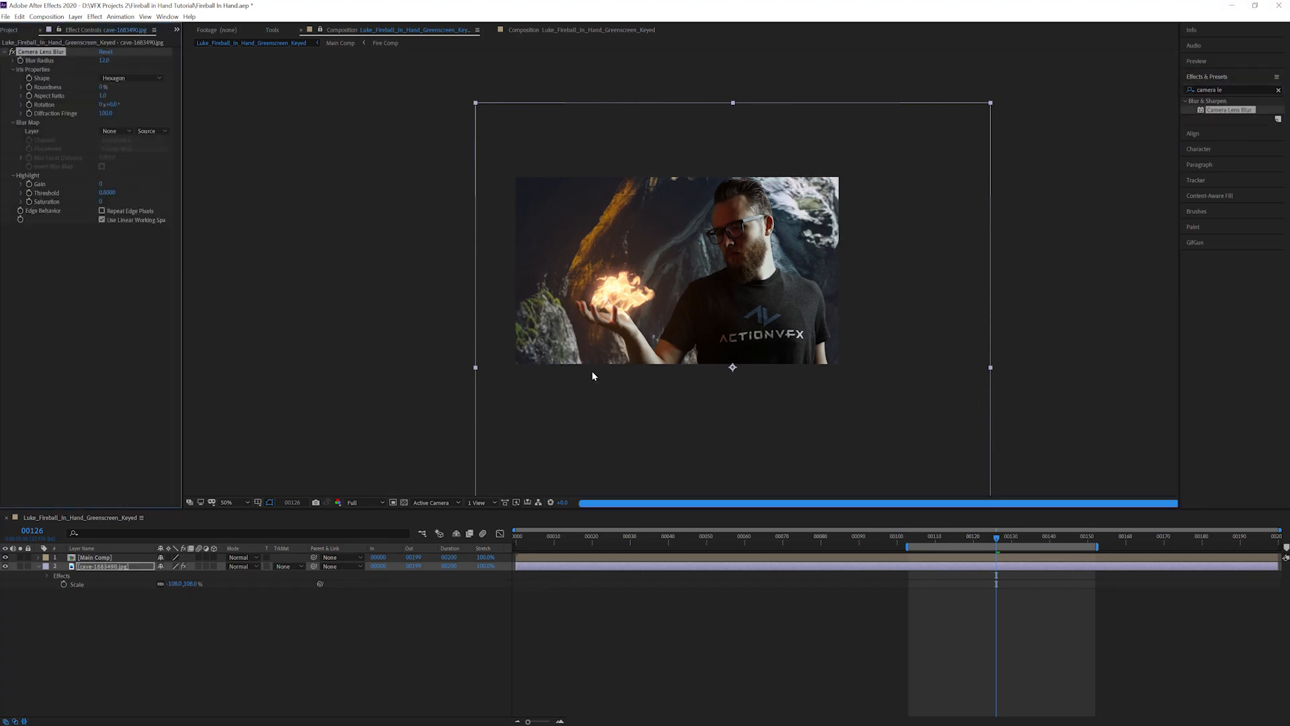
- Compare the cave background with and without the Camera Lens Blur around the actor's face
scroll(754, 251, up, 4)
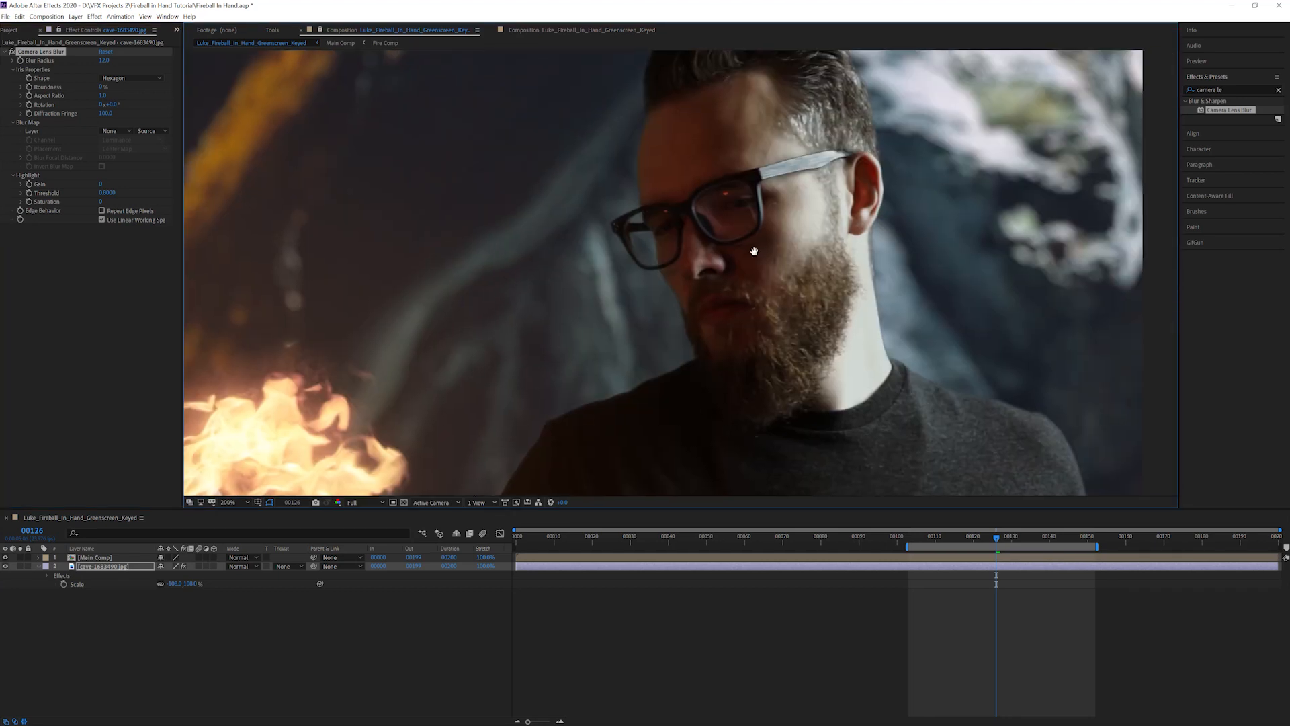
click(12, 53)
click(12, 53)
click(12, 52)
click(13, 53)
click(12, 53)
click(12, 52)
scroll(704, 323, down, 2)
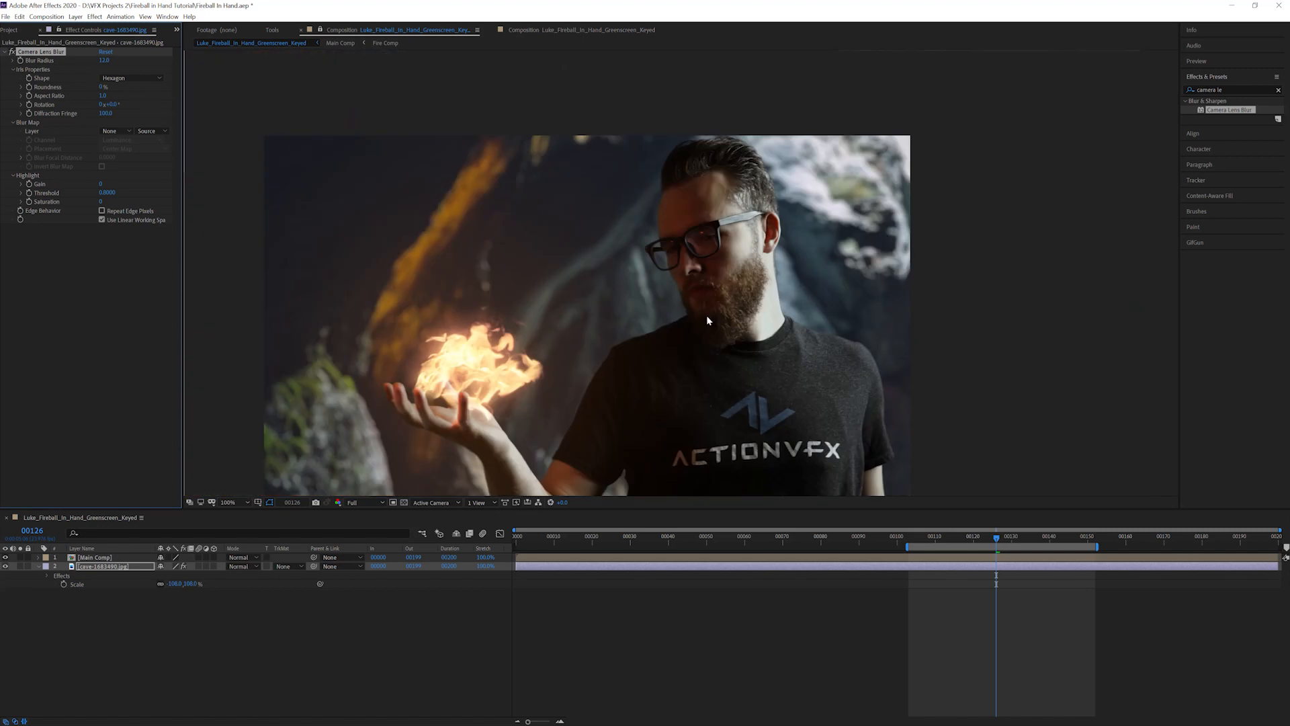
drag(705, 320, 736, 272)
- Set the Camera Lens Blur radius to 8, check the background up close and play back the shot
click(103, 61)
text(8)
key(Return)
scroll(737, 354, up, 2)
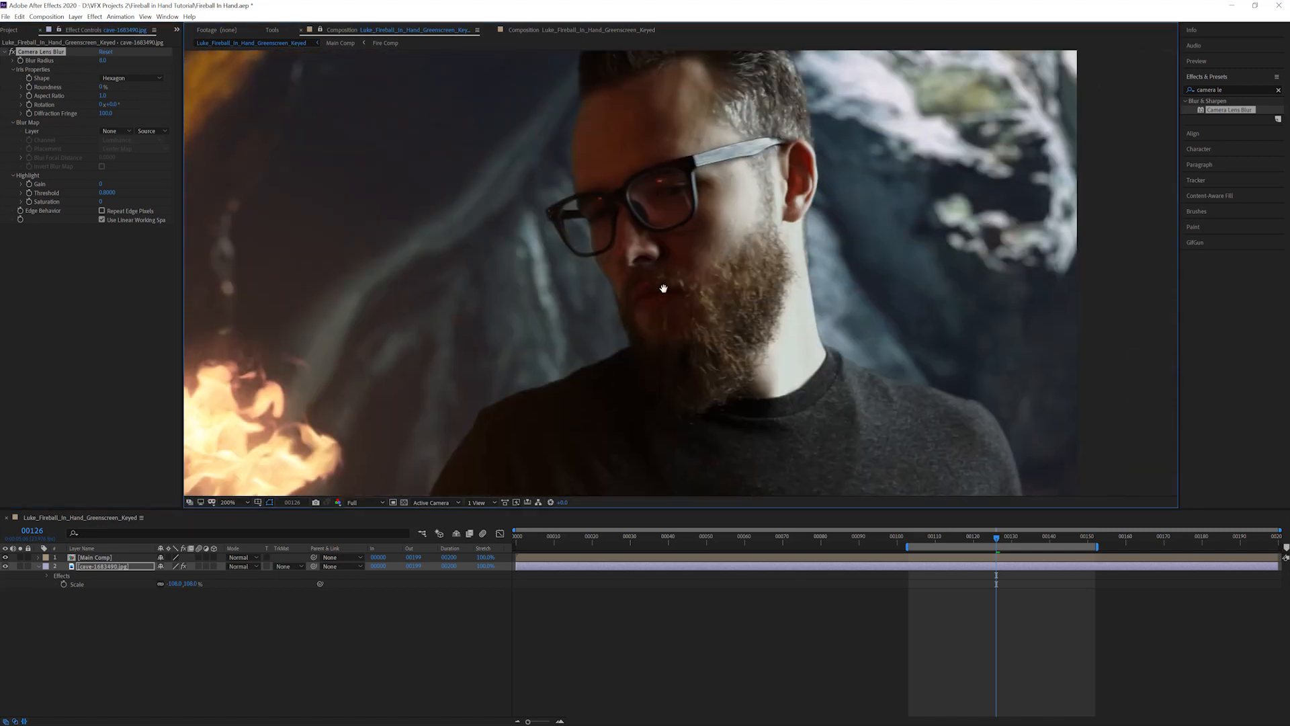
scroll(748, 241, up, 1)
drag(739, 247, 806, 252)
scroll(619, 301, down, 1)
scroll(806, 252, down, 2)
key(space)
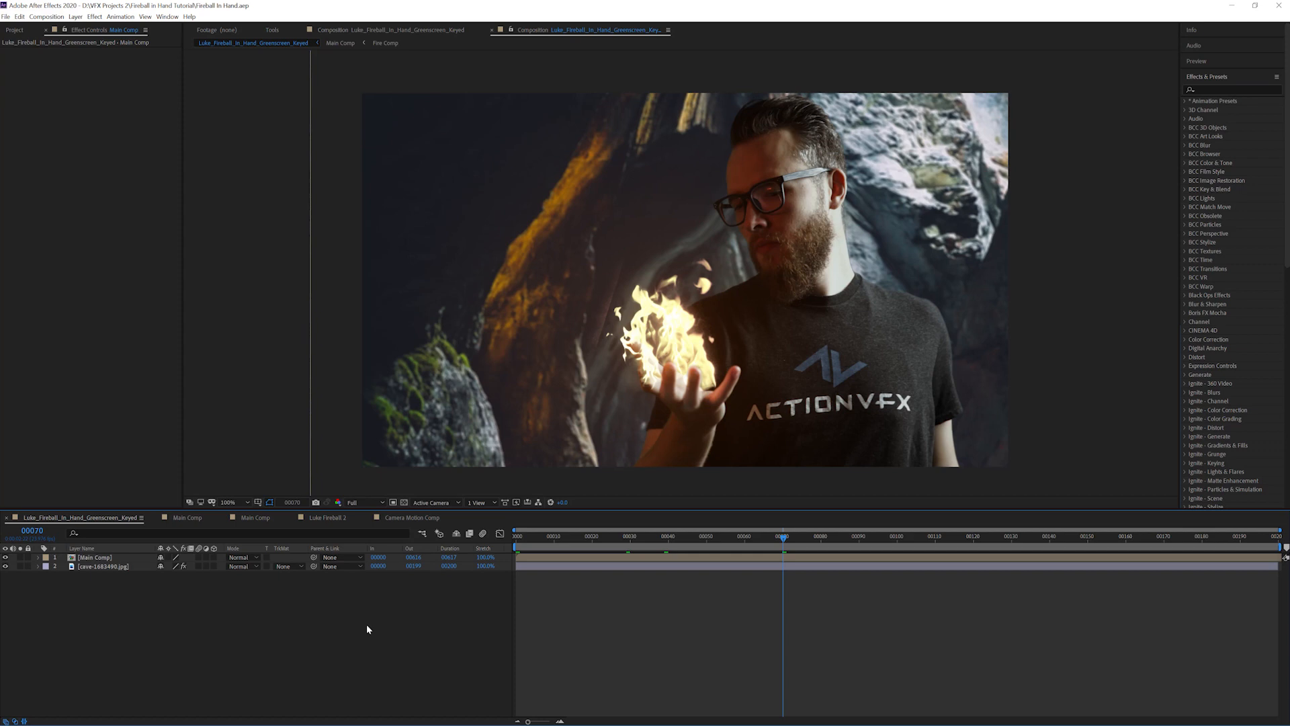
- Apply the RSMB motion blur effect to the Main Comp layer
click(128, 558)
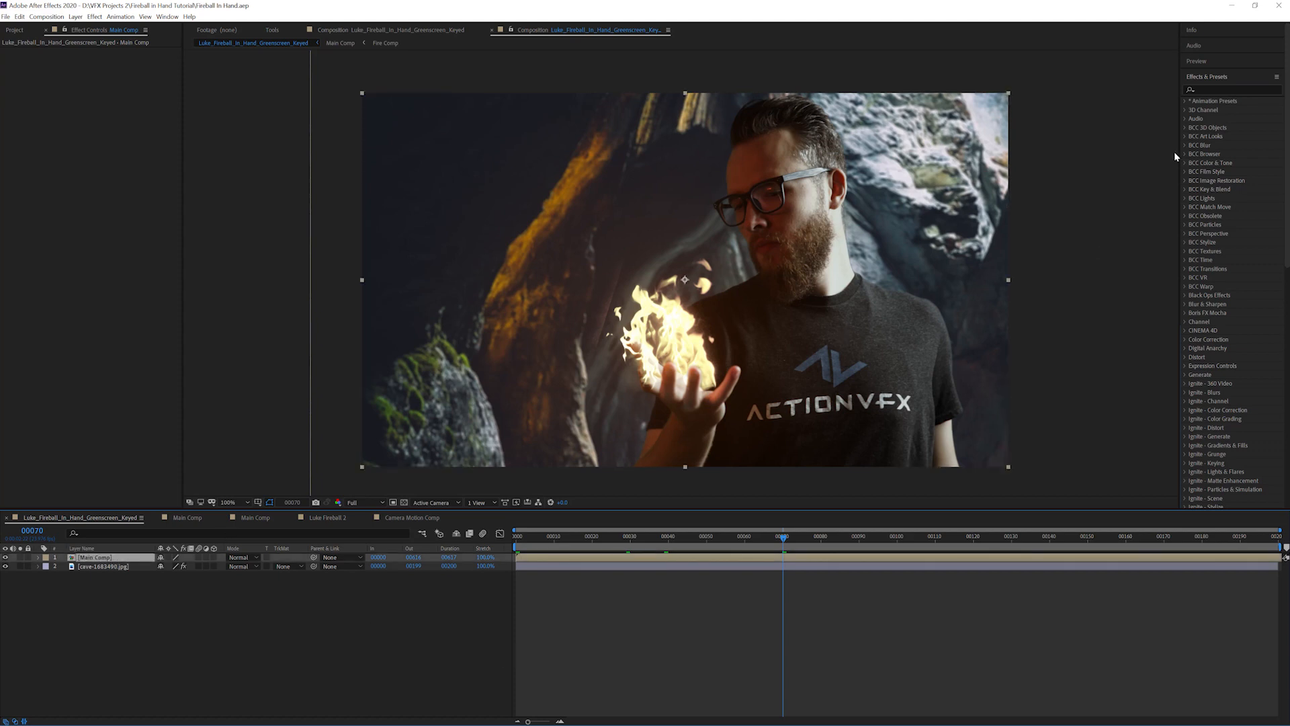
click(1229, 90)
text(rsmb)
drag(1215, 110, 132, 228)
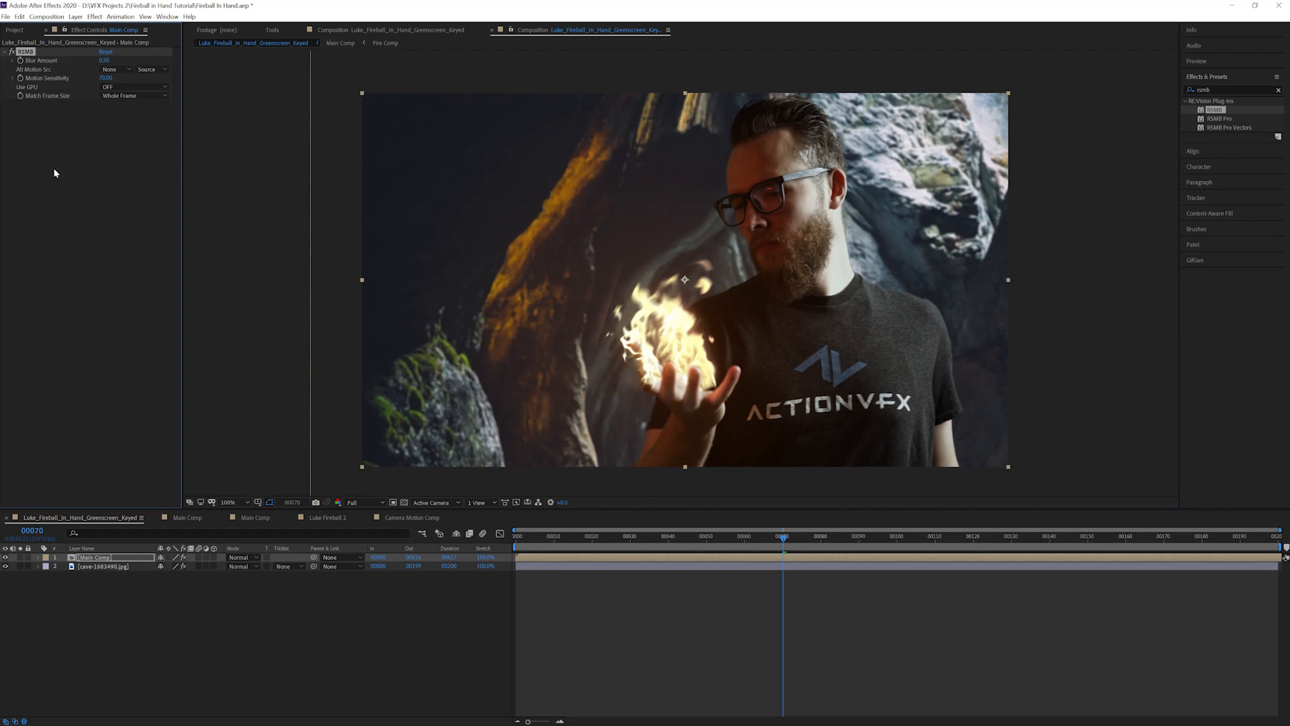
click(135, 668)
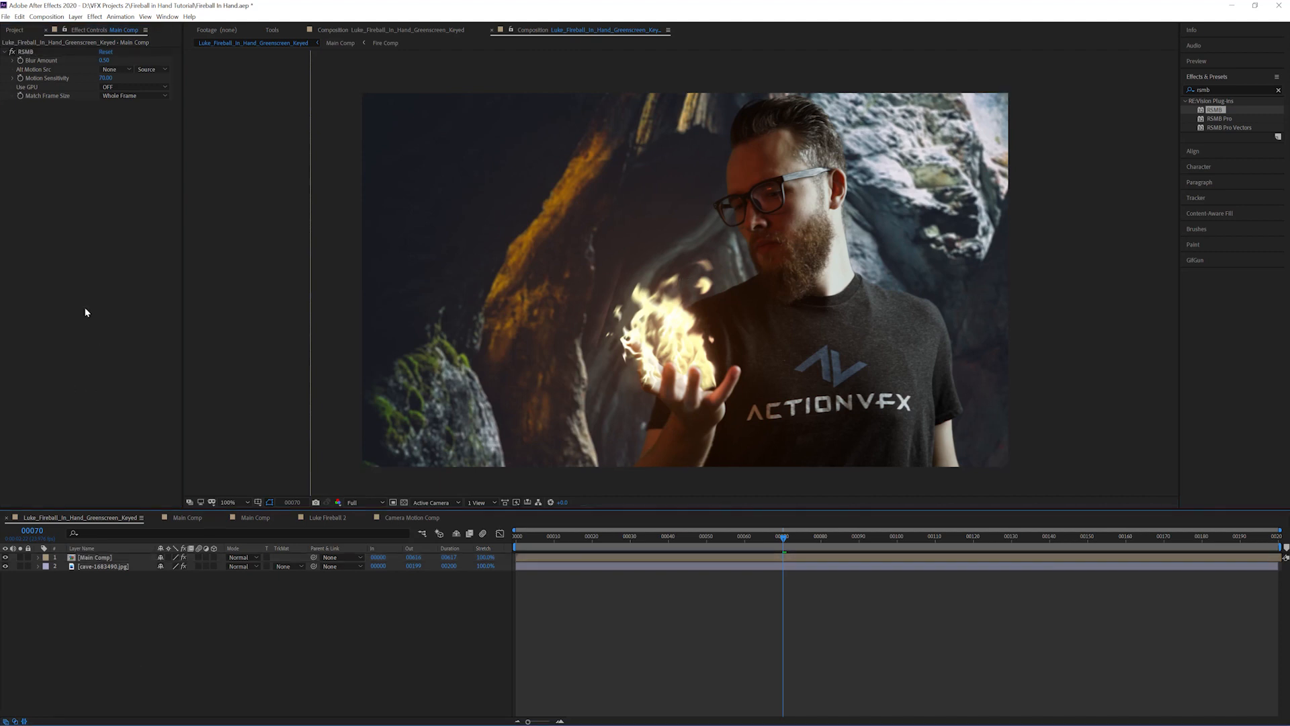
- Examine the fire and hand up close with RSMB motion blur switched off and on
scroll(745, 336, up, 1)
drag(742, 325, 740, 254)
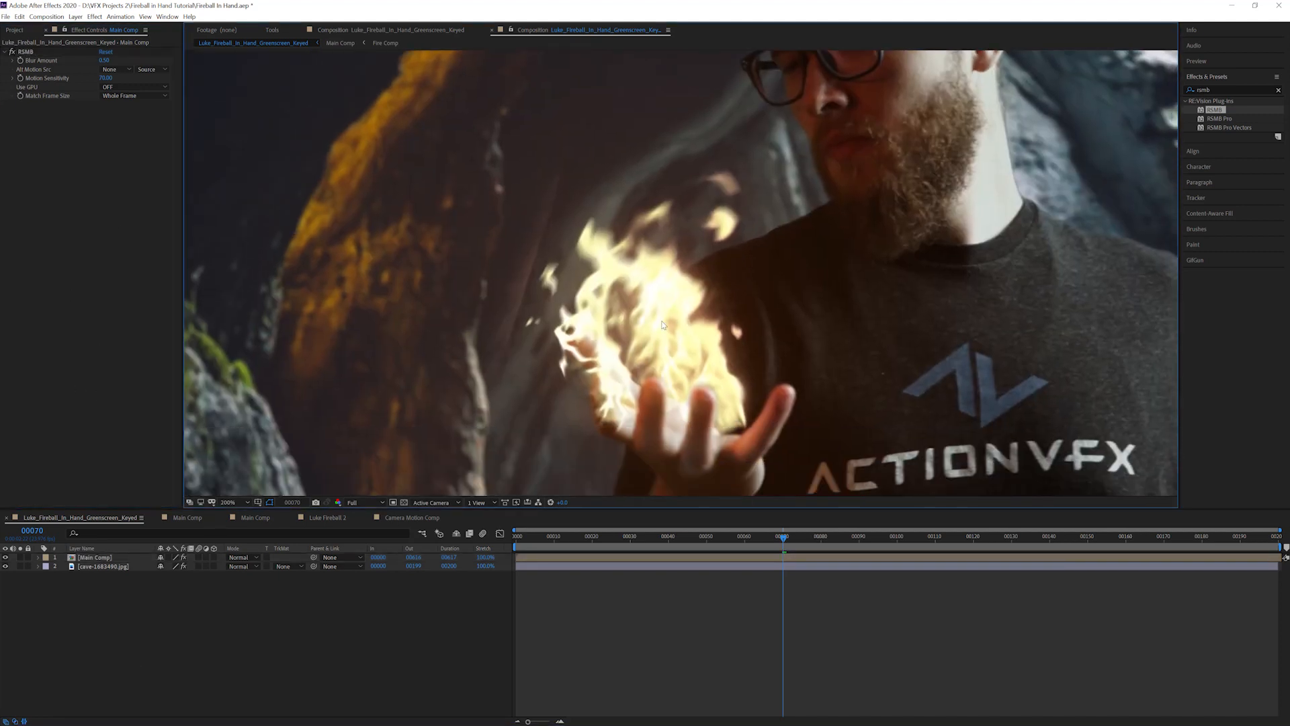
click(11, 52)
click(11, 52)
click(11, 52)
click(11, 52)
drag(735, 300, 721, 232)
scroll(706, 236, up, 1)
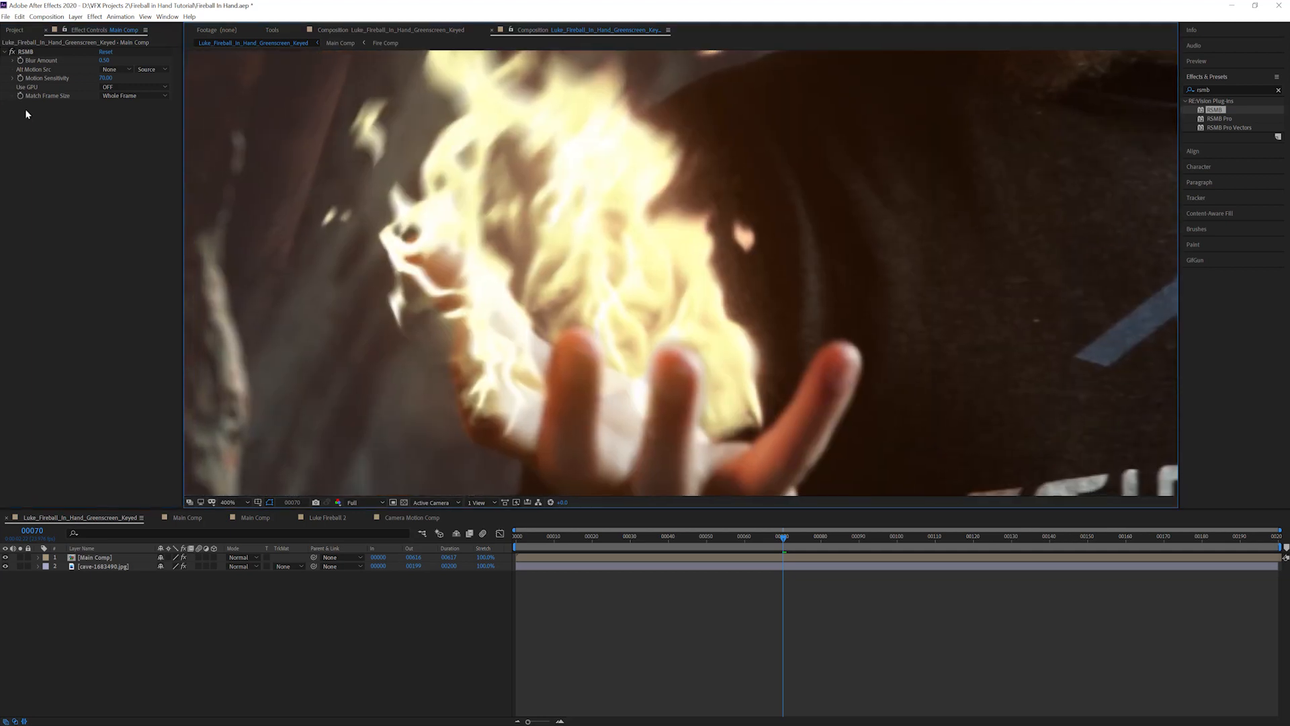
click(11, 53)
click(11, 53)
click(11, 52)
click(11, 52)
click(11, 52)
click(11, 53)
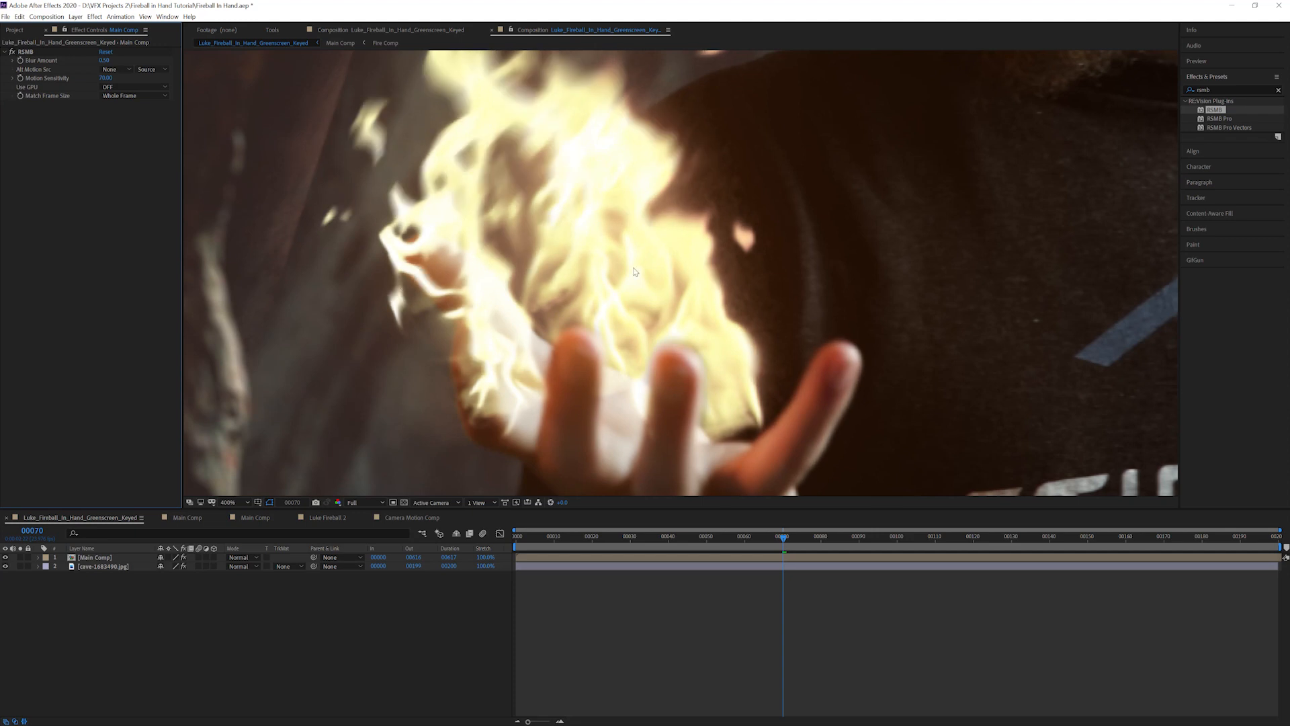
- Add an adjustment layer above the other layers and name it GRADE
right_click(126, 615)
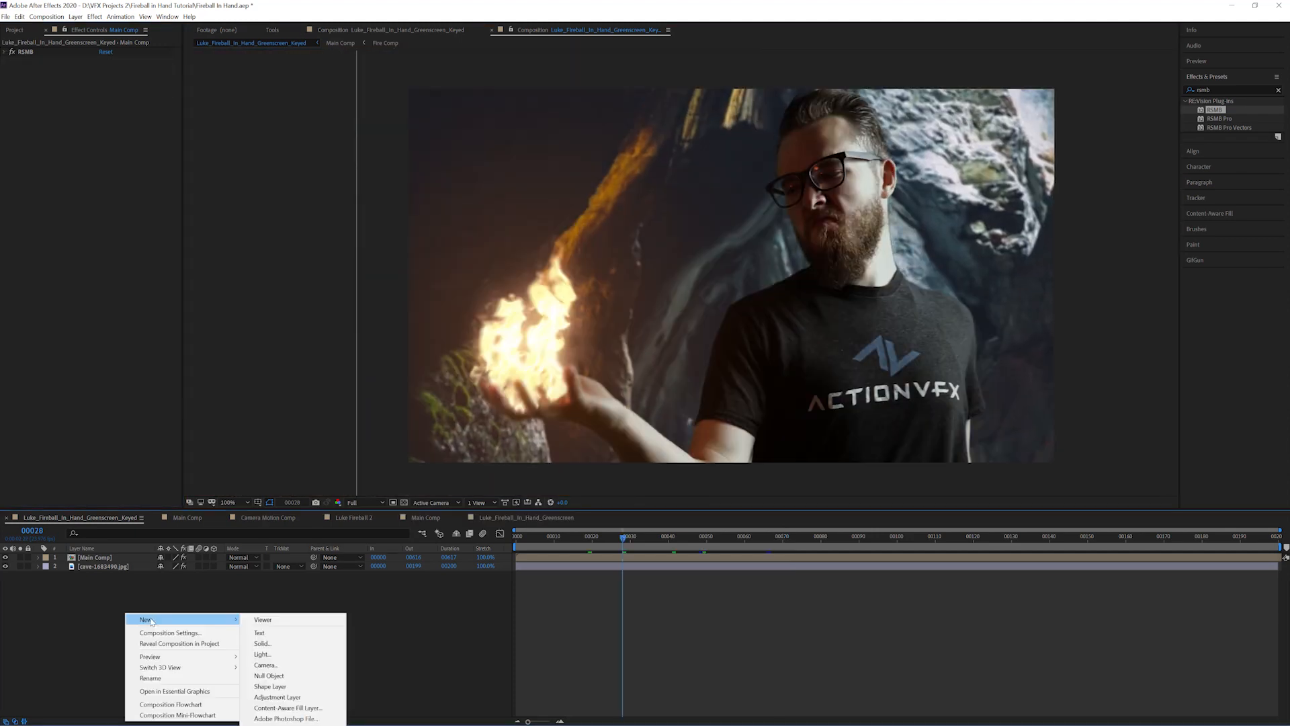
click(276, 697)
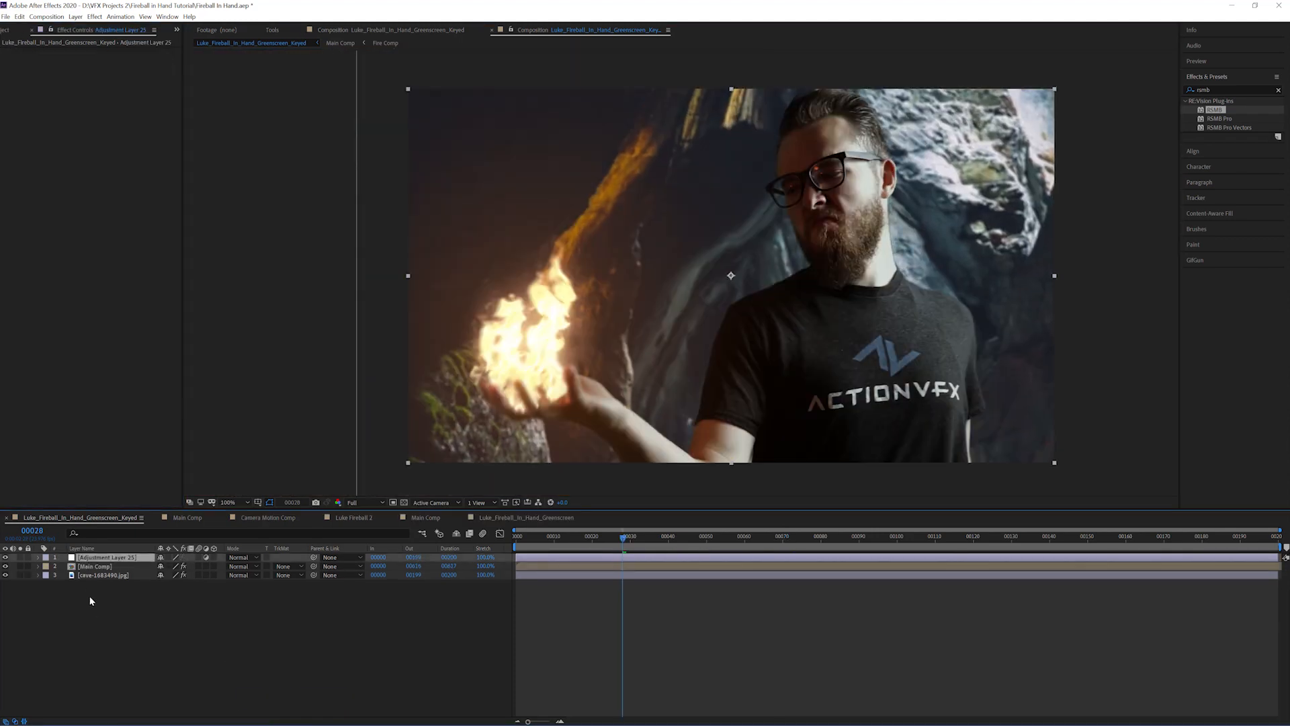
right_click(98, 559)
click(131, 531)
text(GRADE)
key(Return)
- Apply the Magic Bullet Looks effect to the GRADE adjustment layer
click(1230, 89)
text(look)
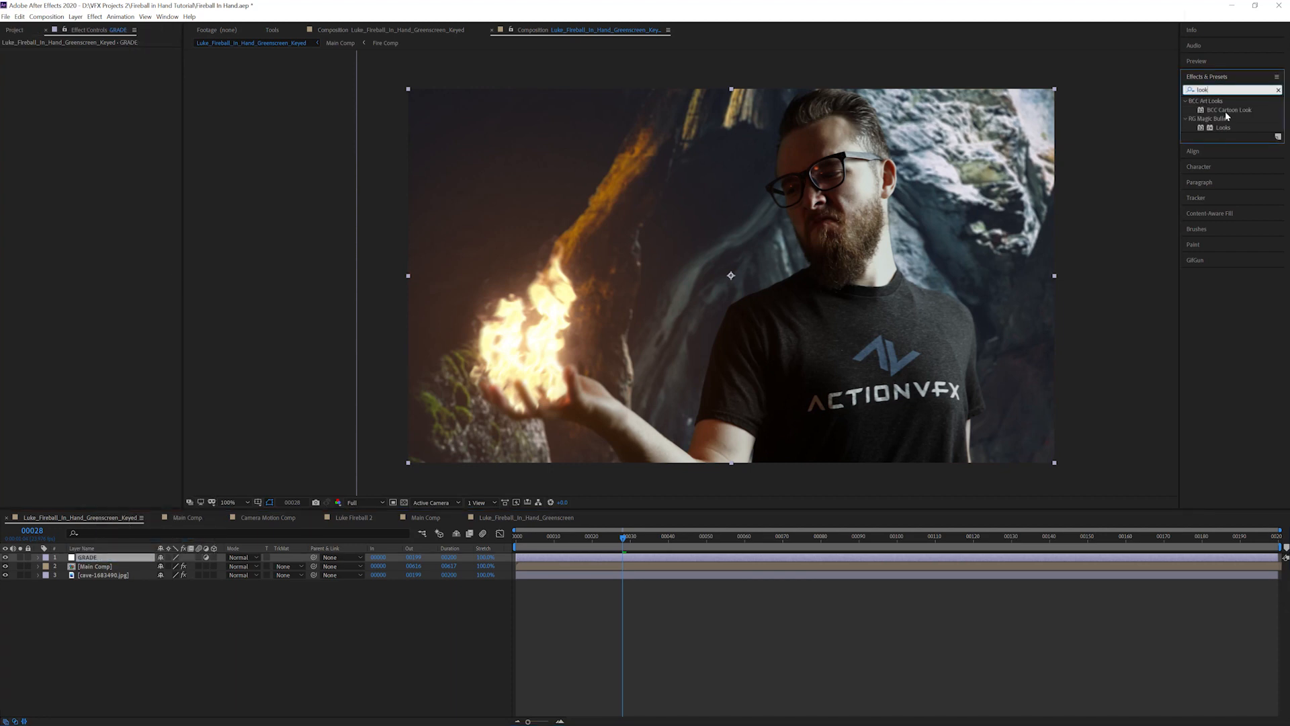
double_click(1222, 127)
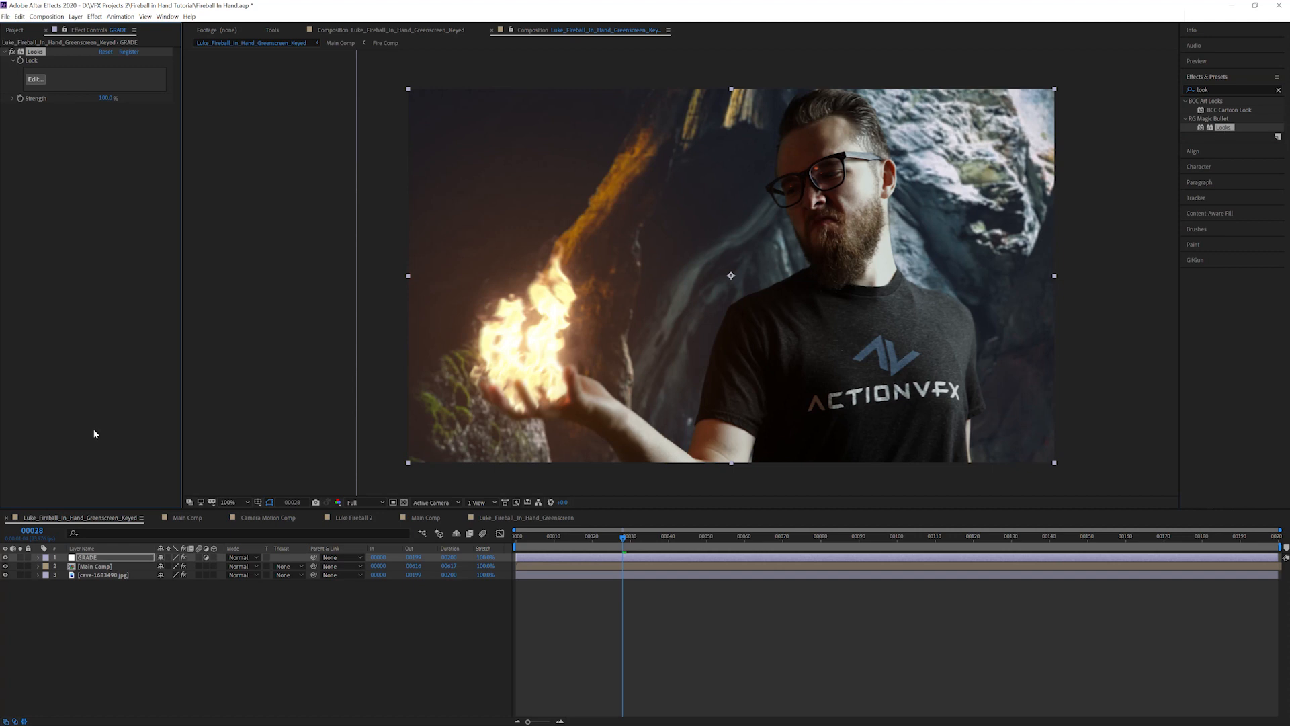
- Preview the Chronometer look in the Blockbuster category, but choose and apply the Thames look
click(35, 79)
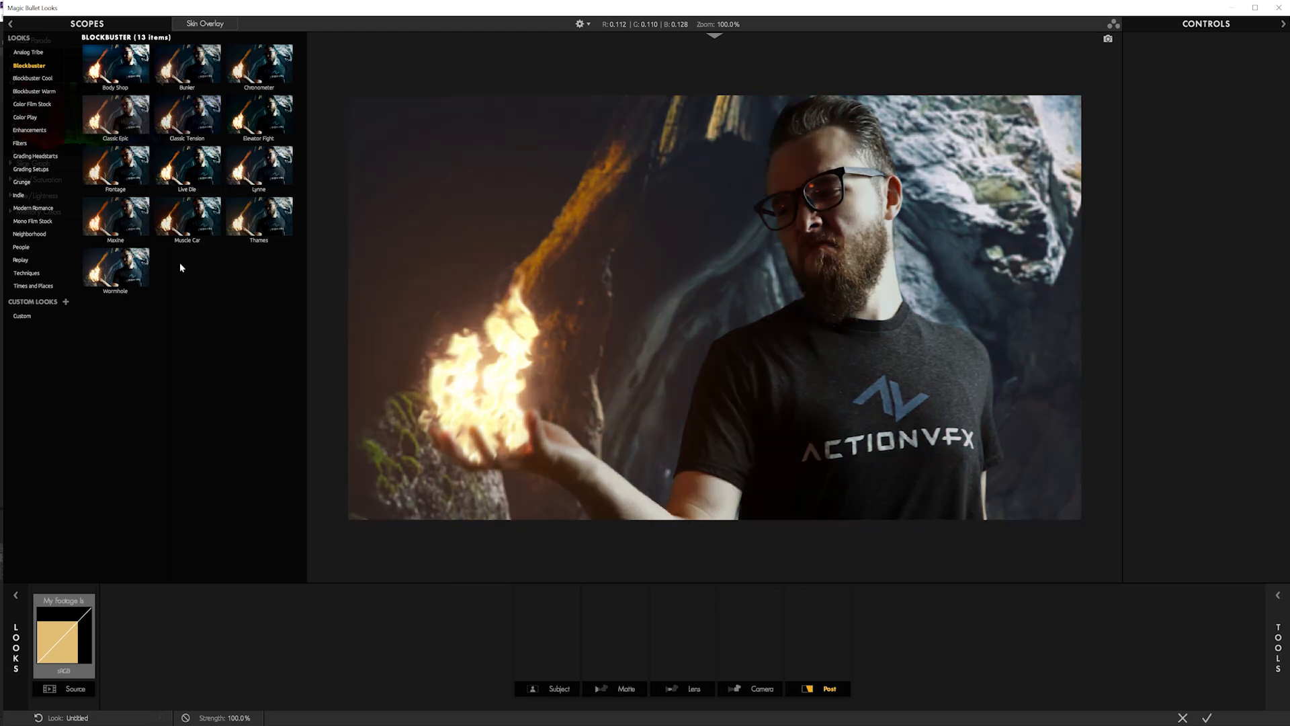
click(242, 134)
click(257, 77)
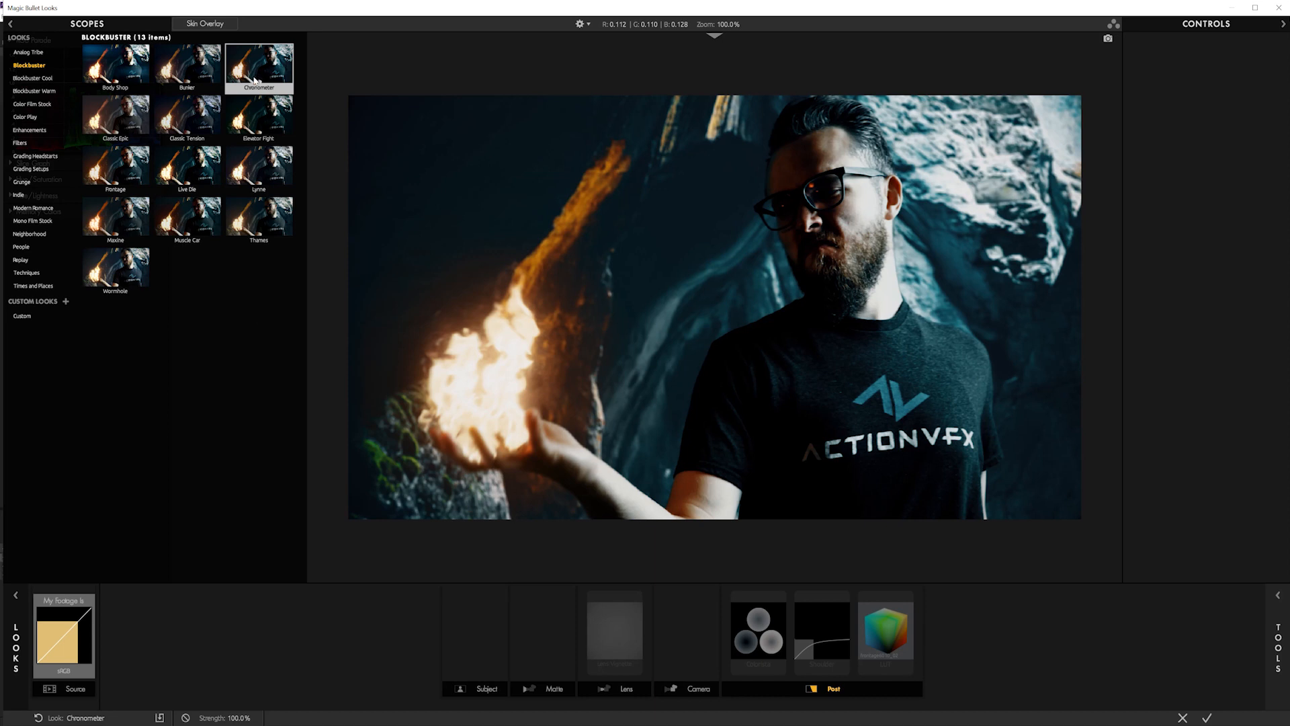
click(255, 231)
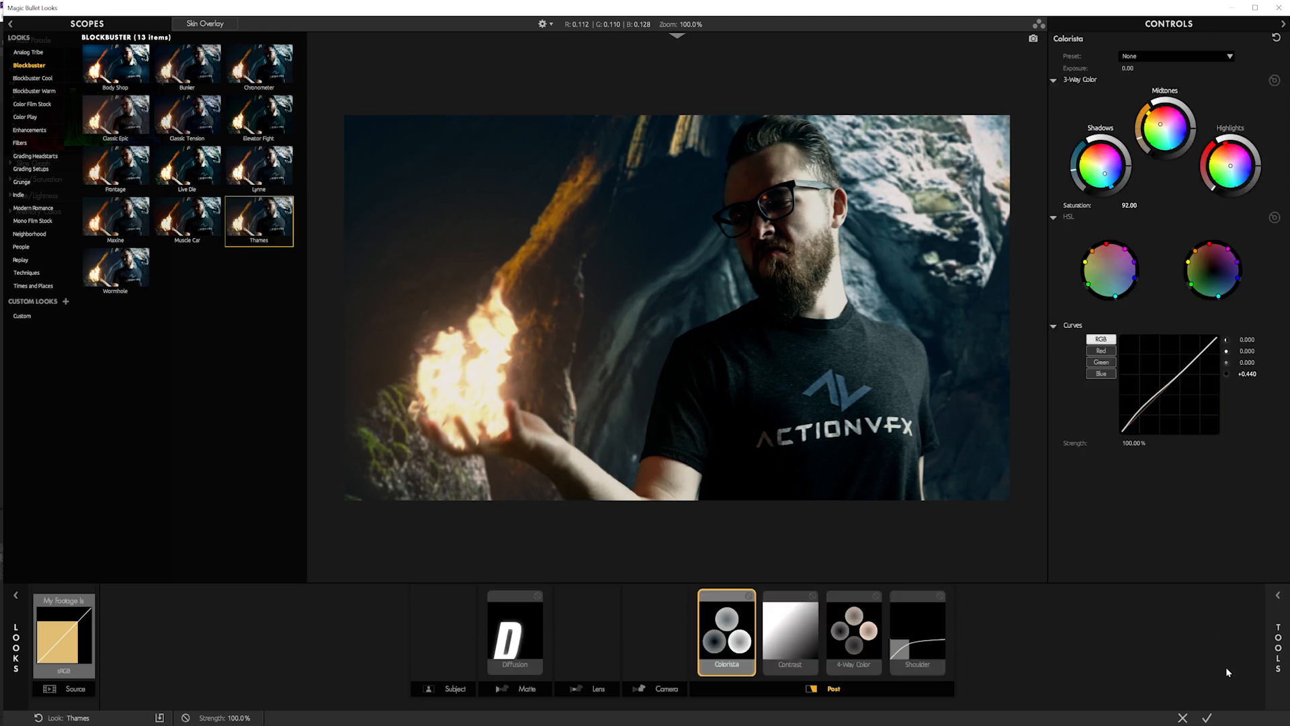
click(1208, 718)
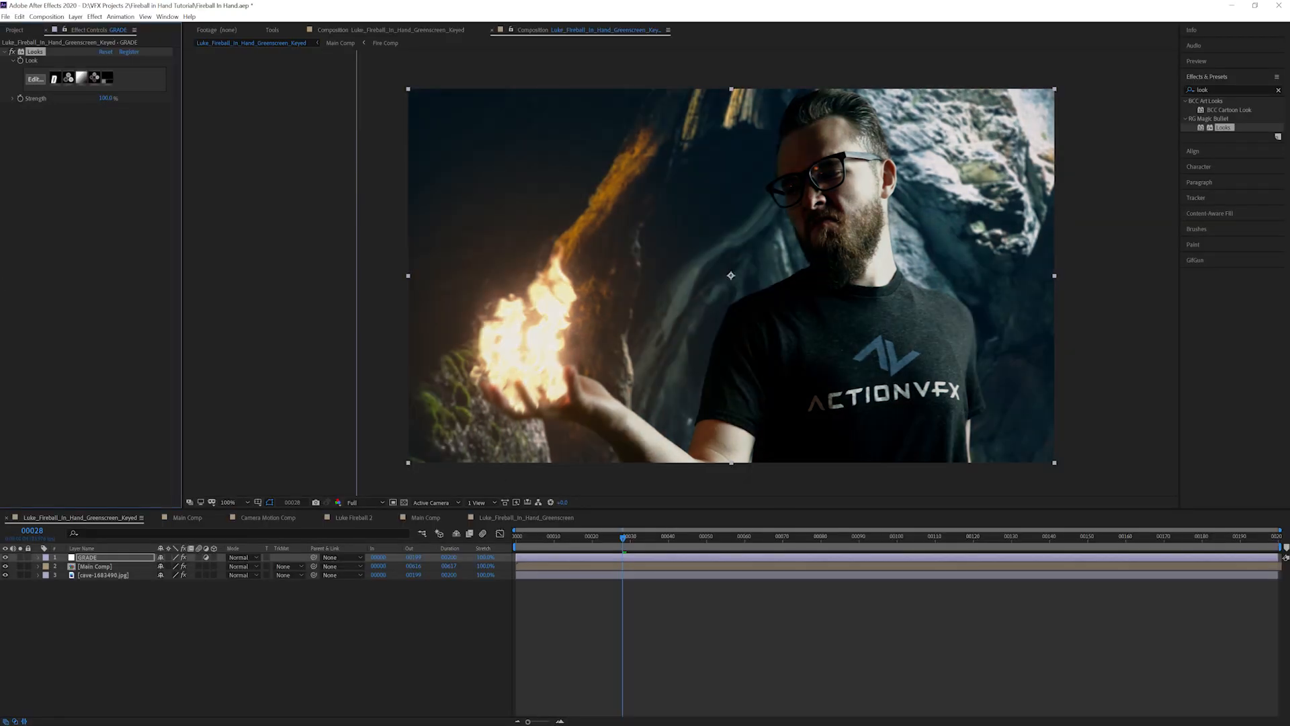
- Compare the frame with and without the Looks grade and set the effect's strength to 50%
click(13, 53)
click(12, 52)
click(12, 53)
click(12, 52)
click(107, 98)
text(50)
key(Return)
click(102, 160)
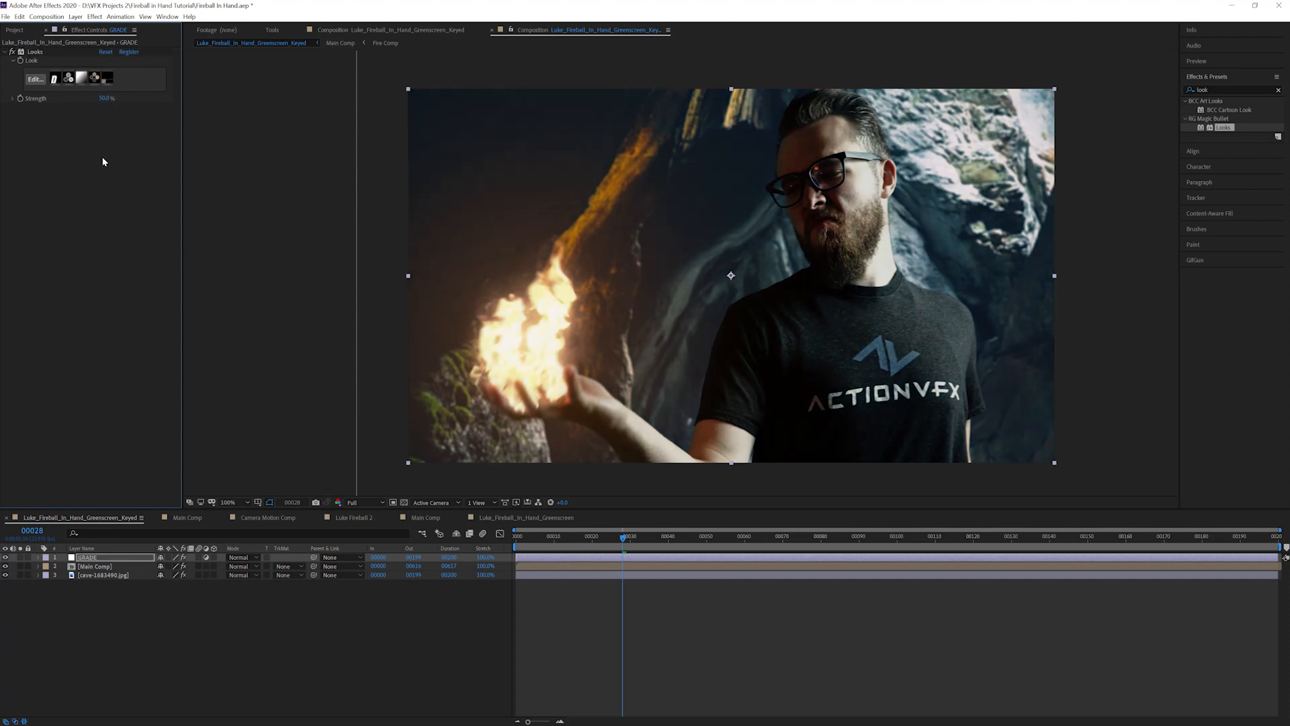
- Examine the actor and fireball with the half-strength Looks grade switched off and on
click(13, 53)
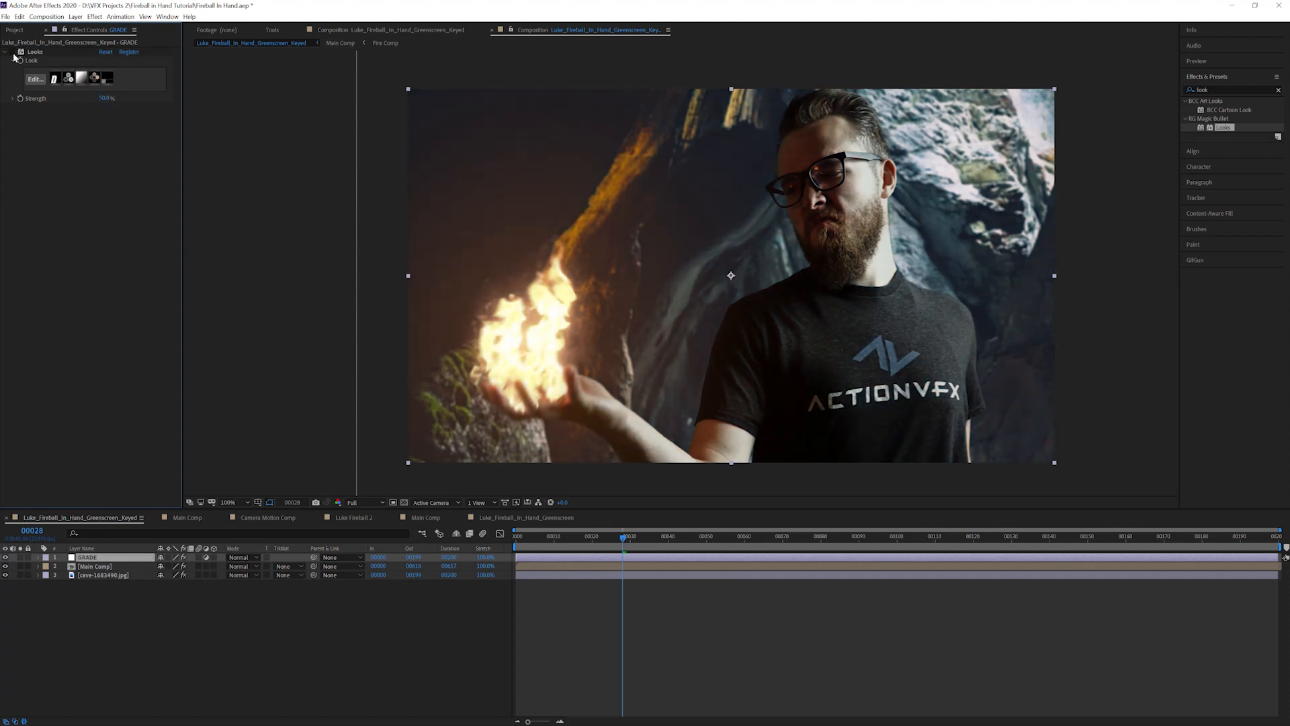
scroll(691, 265, up, 2)
drag(726, 249, 579, 216)
drag(717, 186, 661, 295)
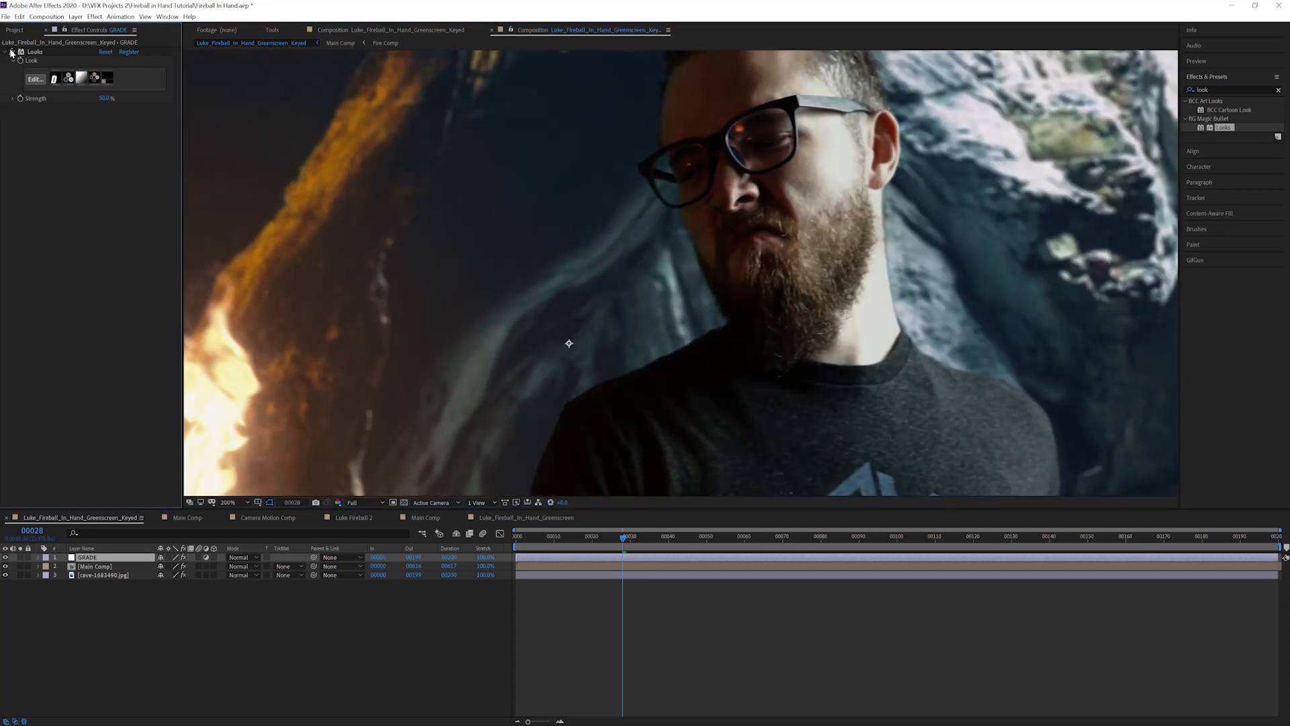
scroll(634, 229, down, 2)
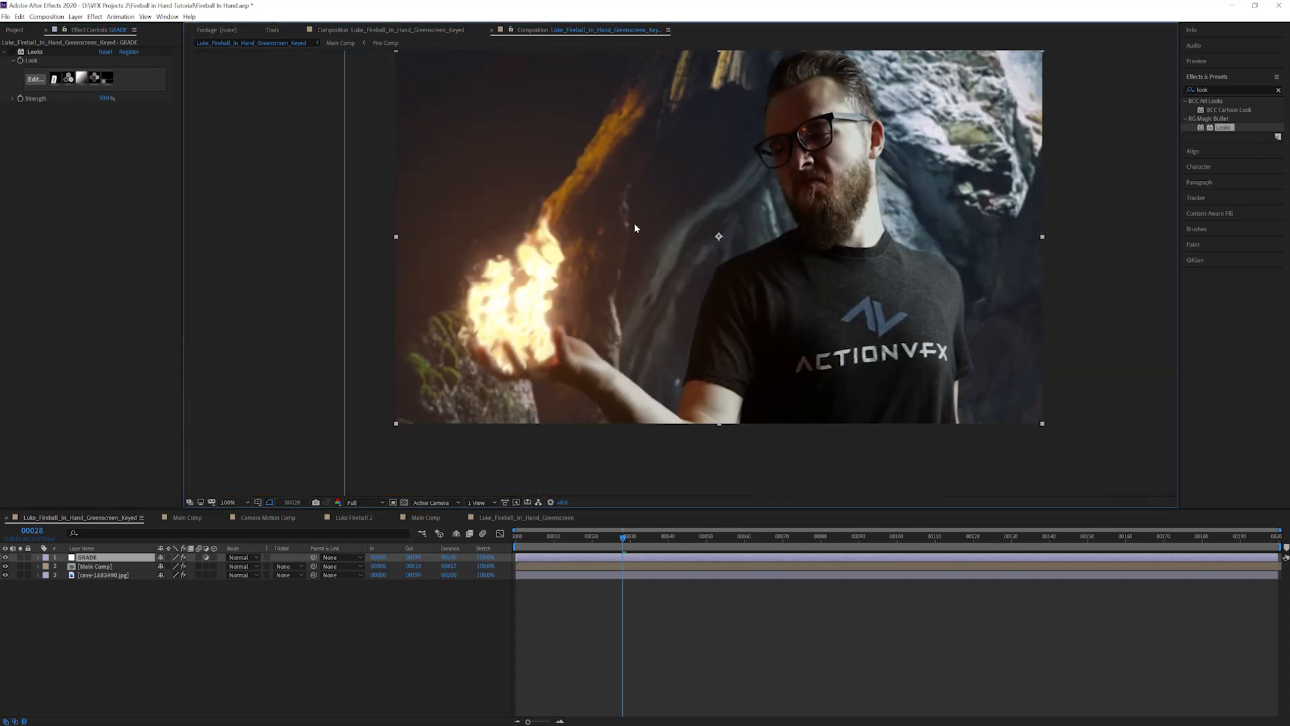
click(13, 53)
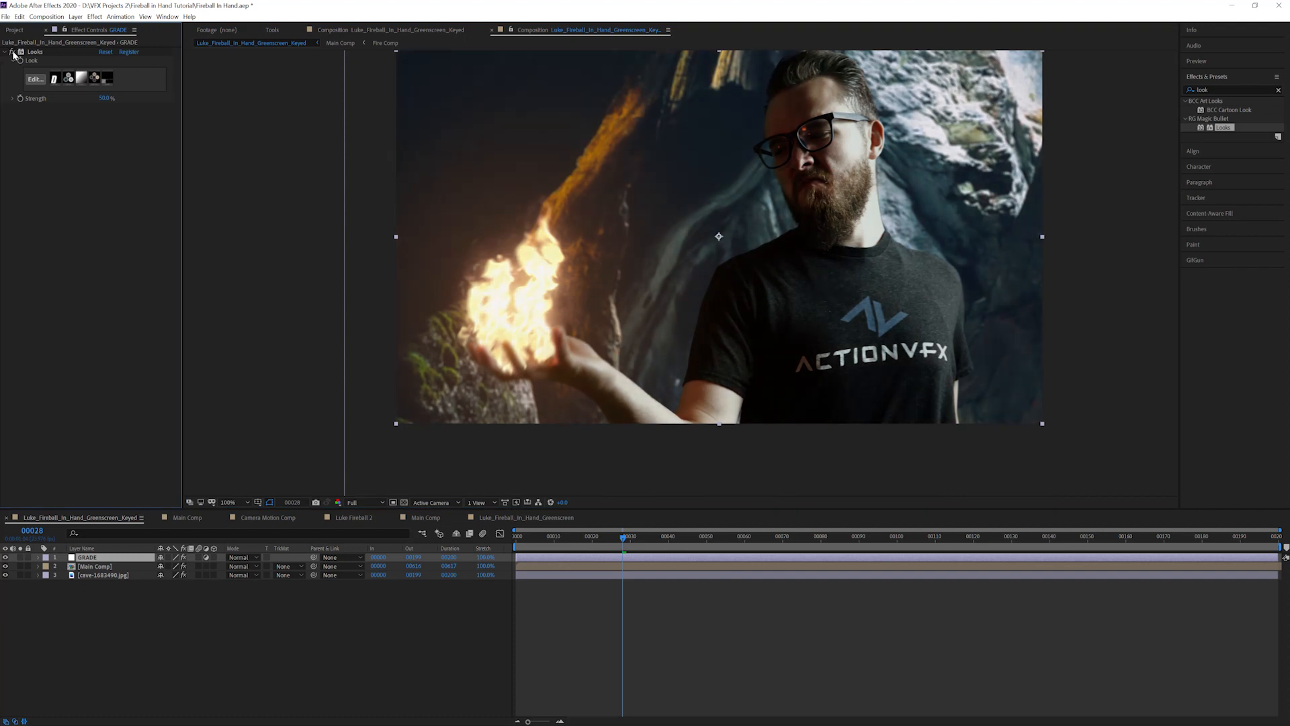
click(13, 52)
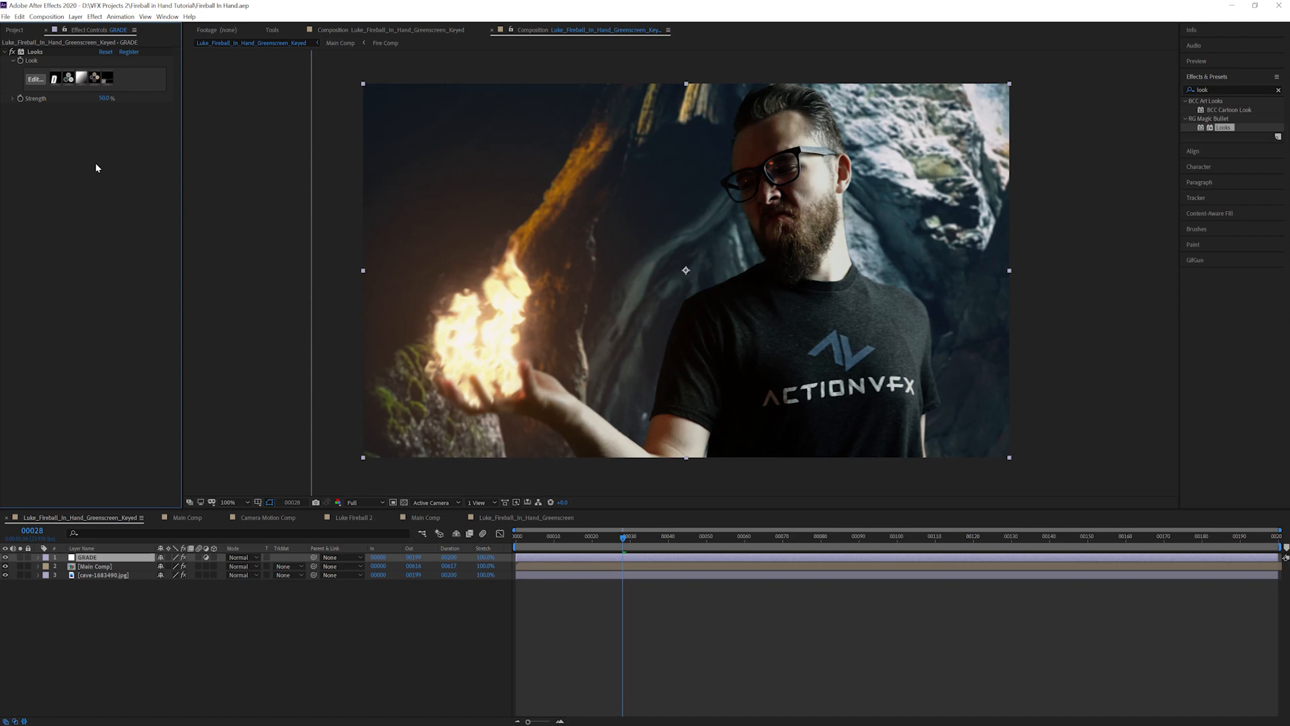
- Compare the cave image layer with and without its own Looks effect
click(90, 576)
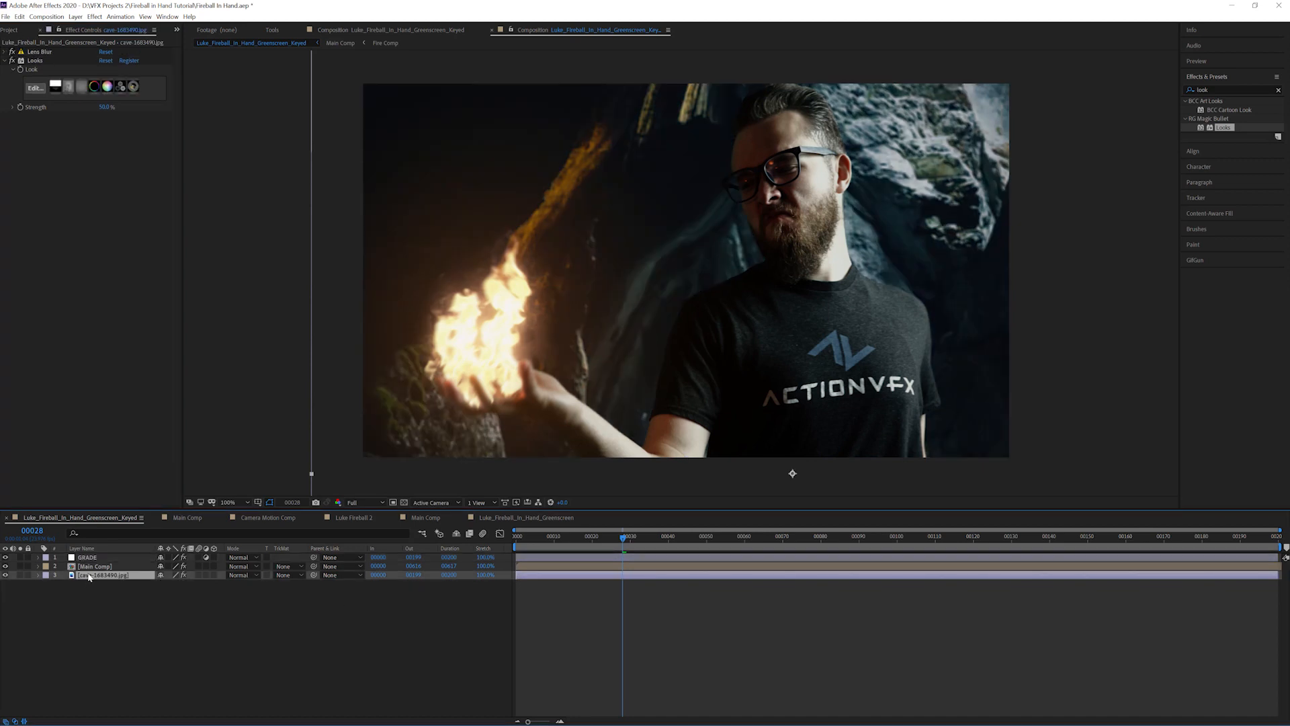
click(35, 62)
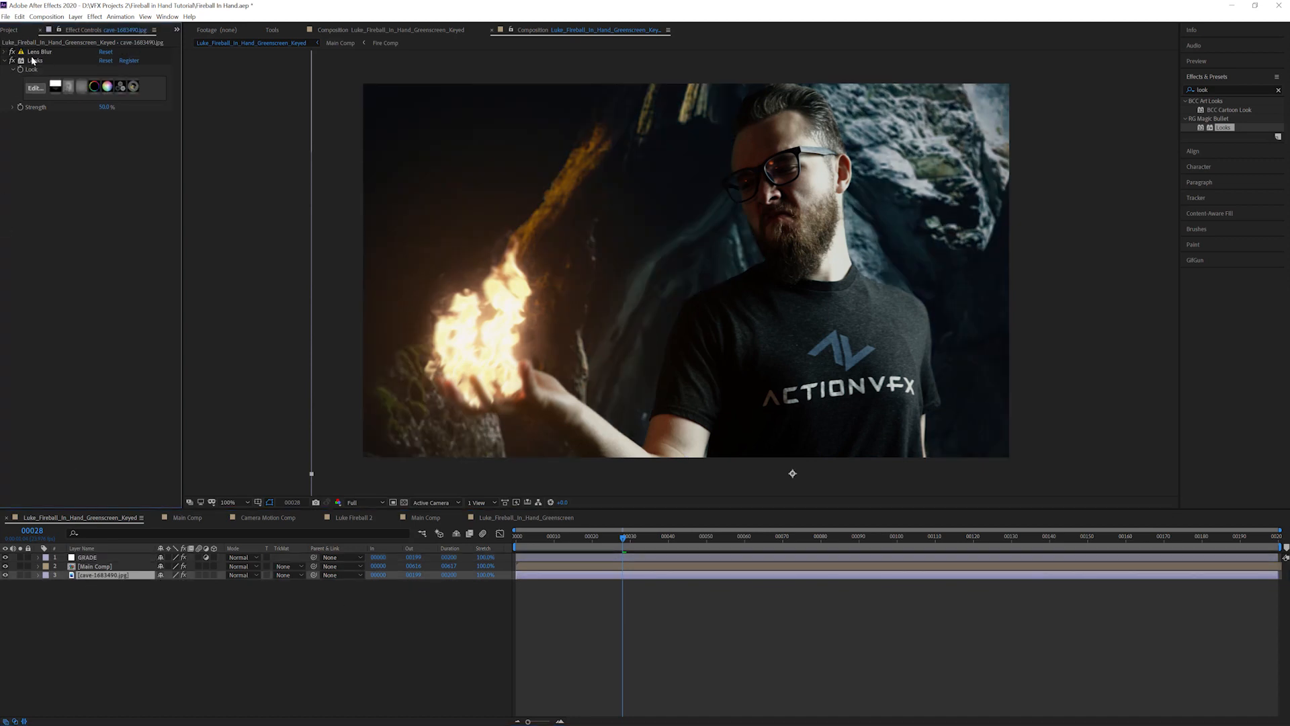
click(35, 61)
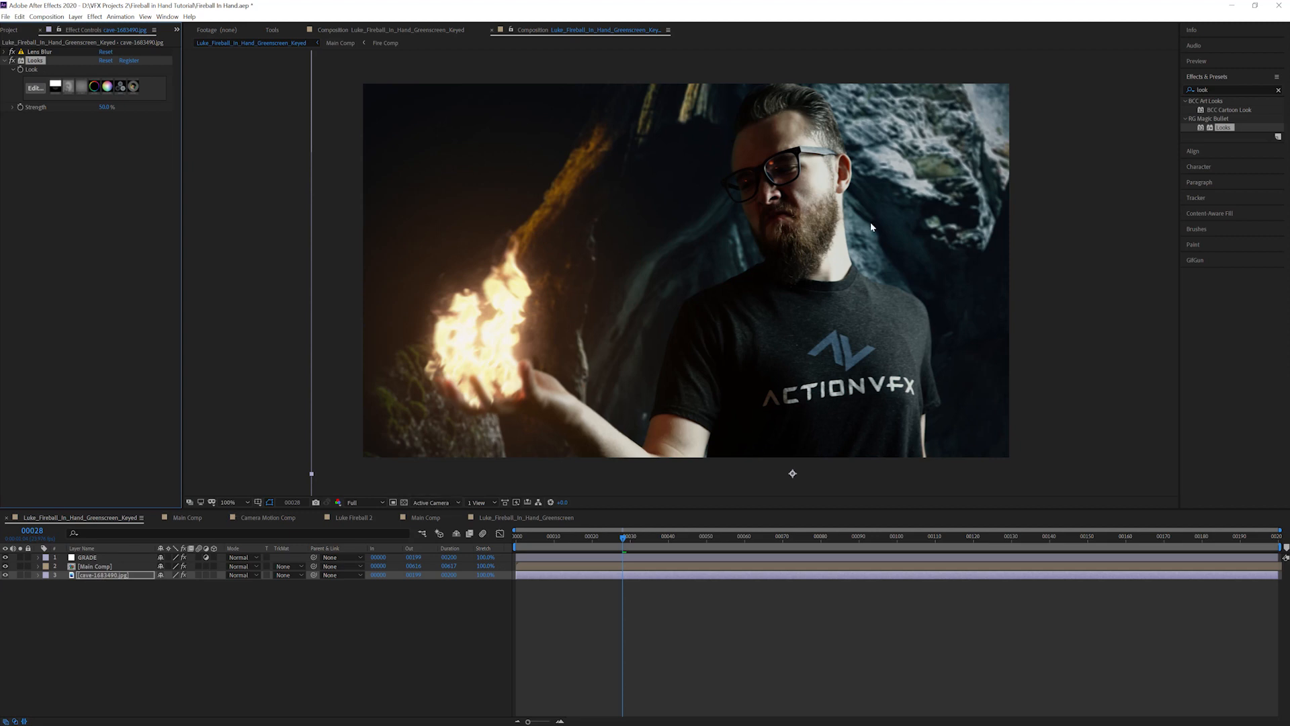
click(12, 61)
click(12, 61)
click(12, 61)
click(12, 61)
click(12, 60)
click(12, 60)
click(12, 60)
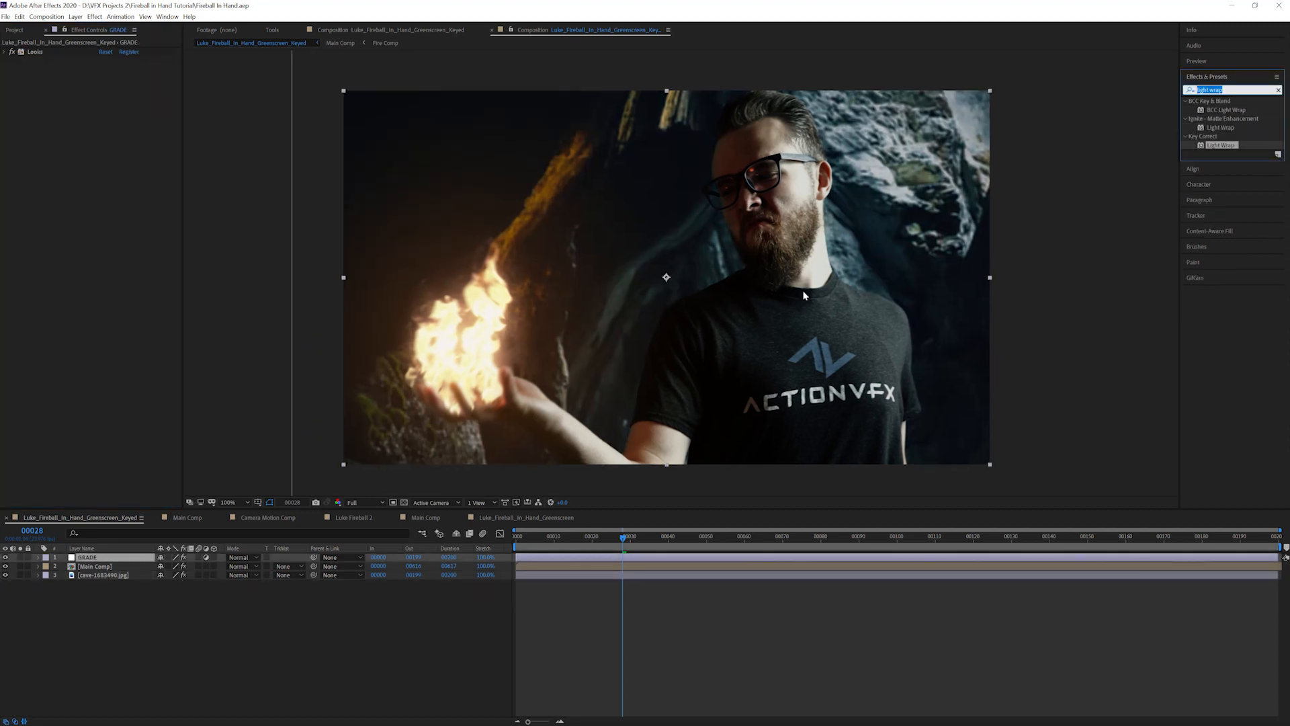
- Find the grain effects, add uni.Grain16 to the GRADE layer and save the project
text(grain)
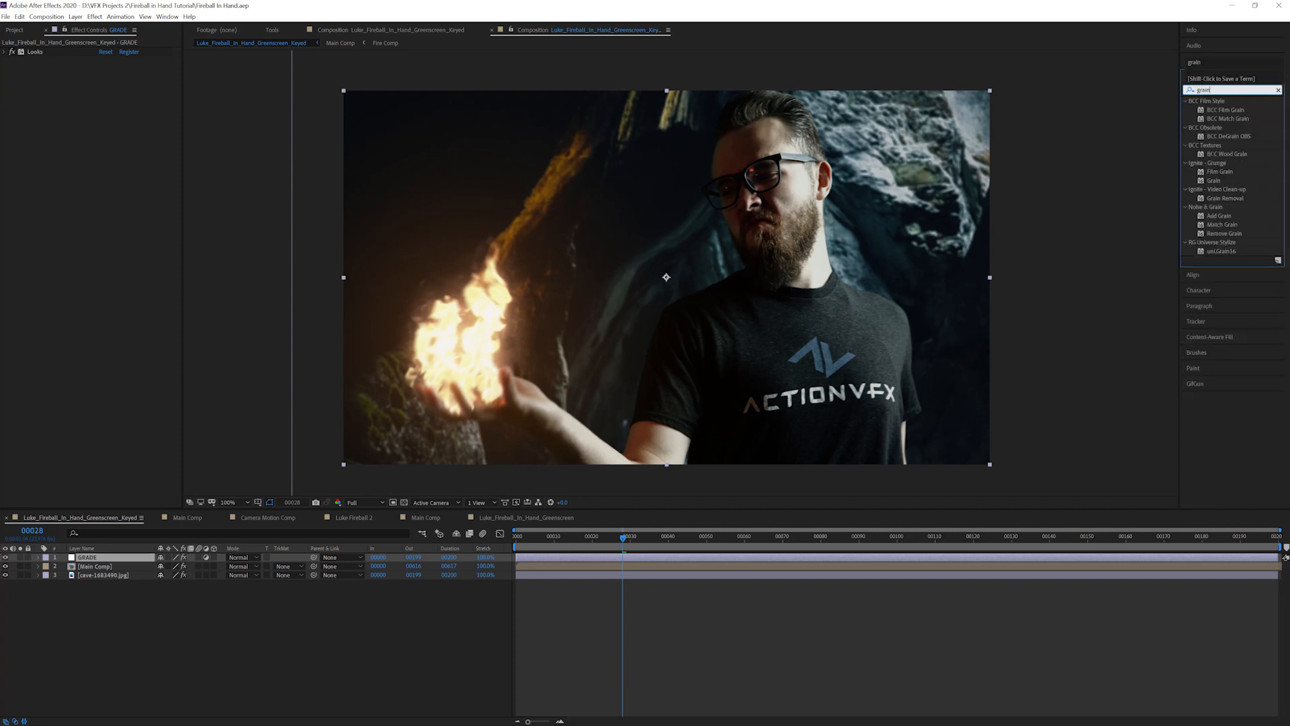
scroll(737, 312, up, 2)
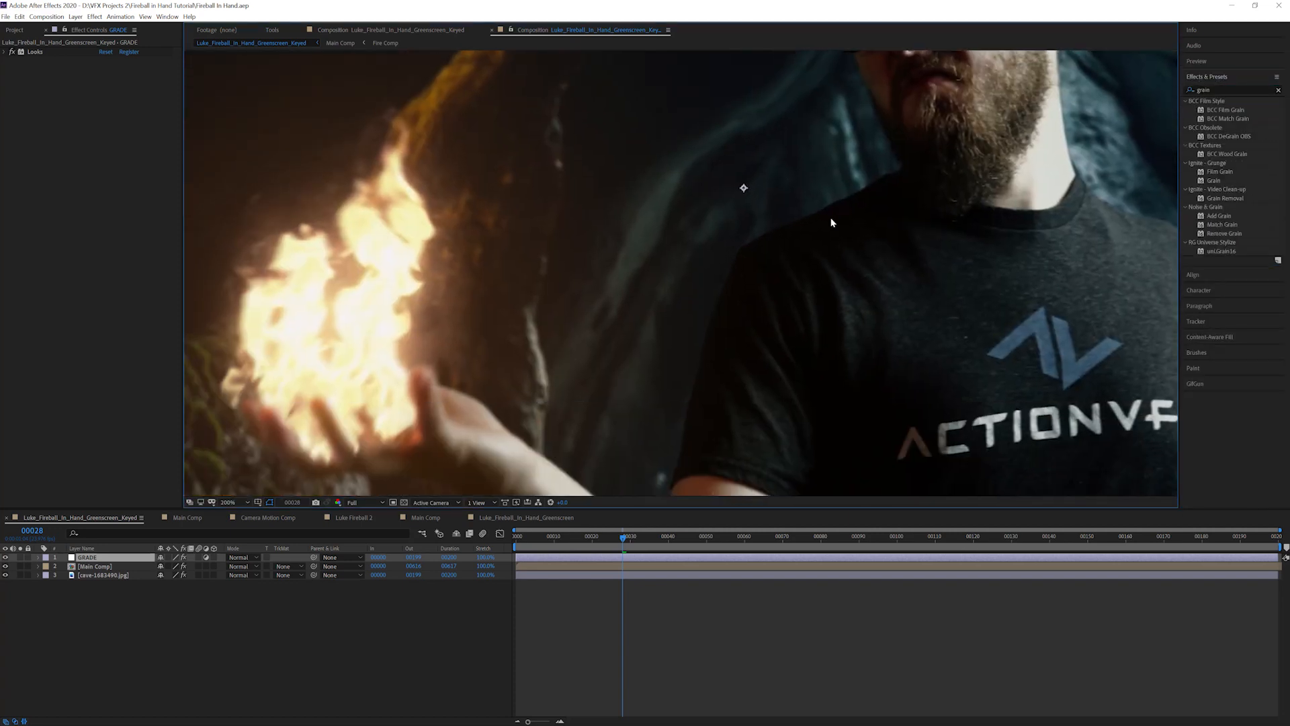
drag(881, 329, 692, 357)
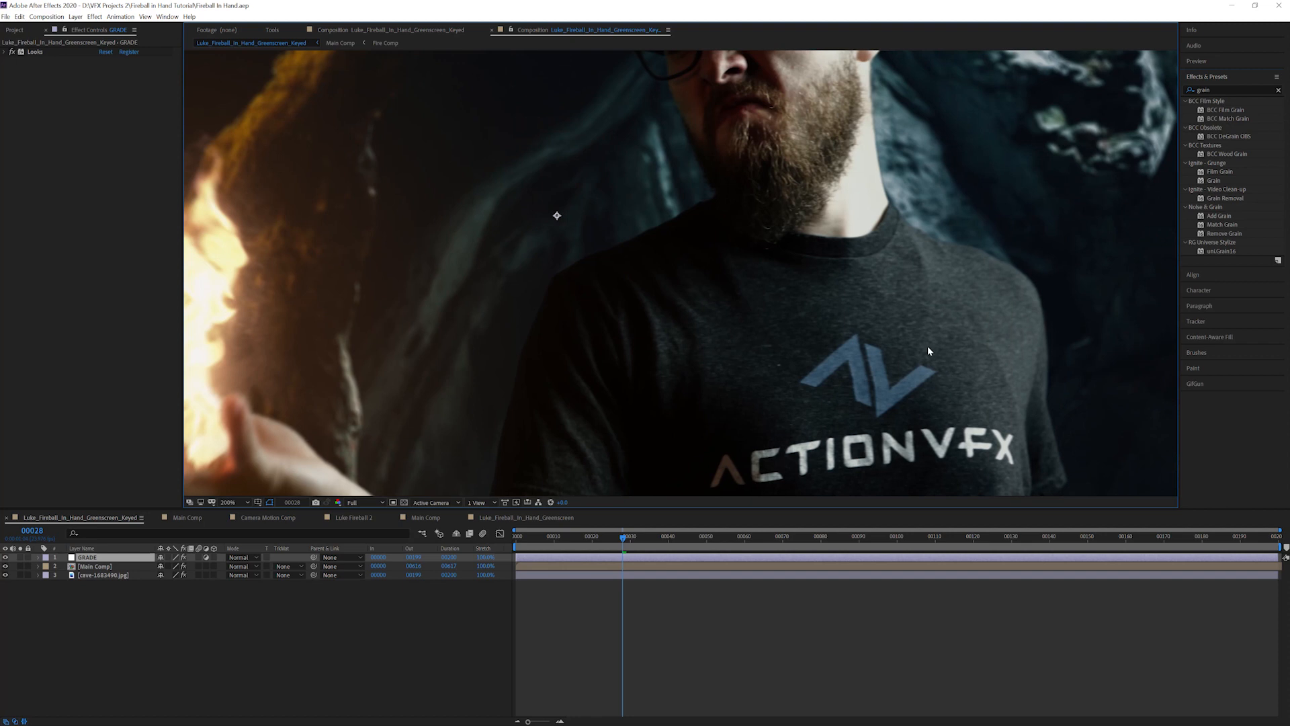
scroll(880, 312, down, 2)
scroll(552, 196, up, 2)
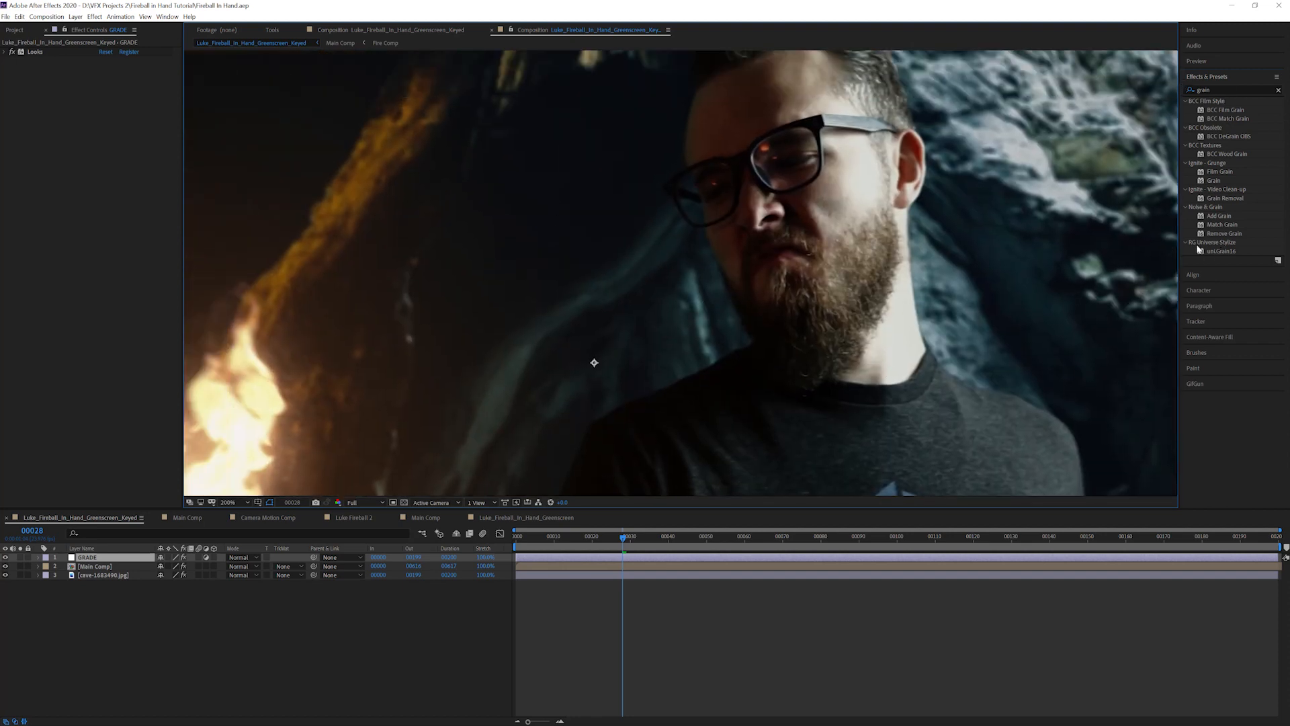
double_click(1221, 251)
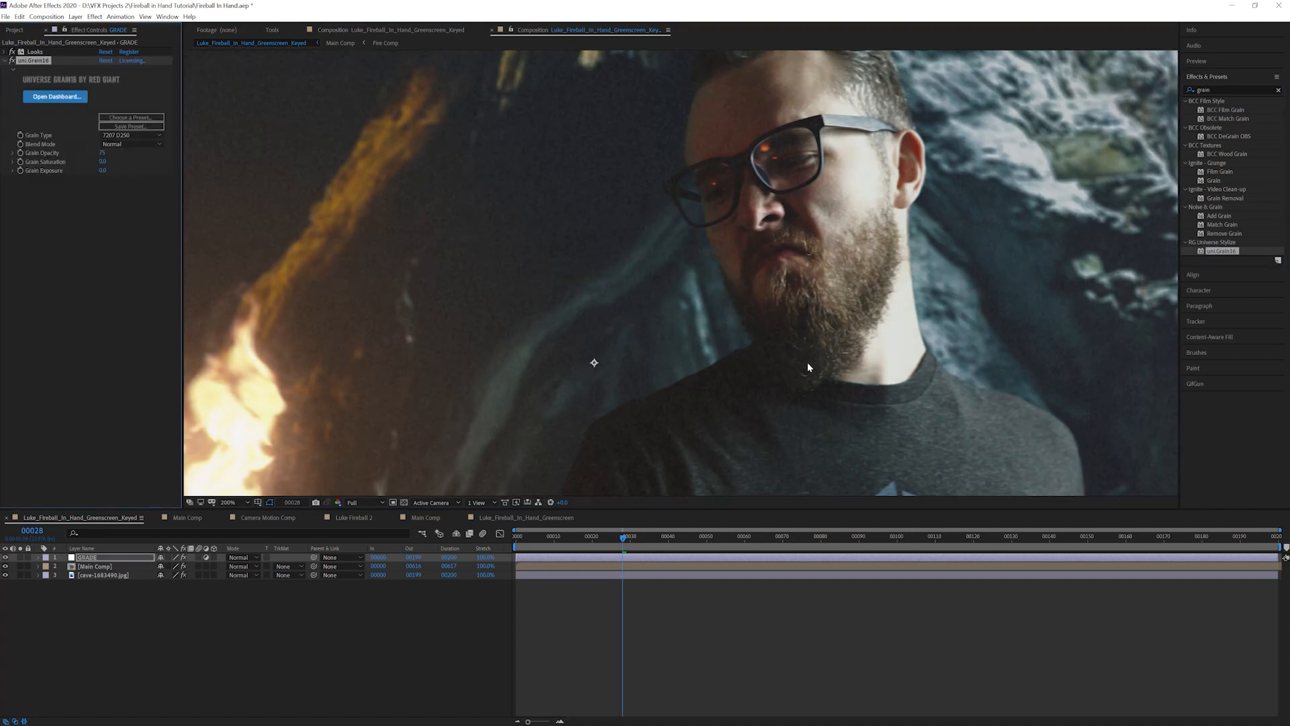
drag(683, 244, 933, 207)
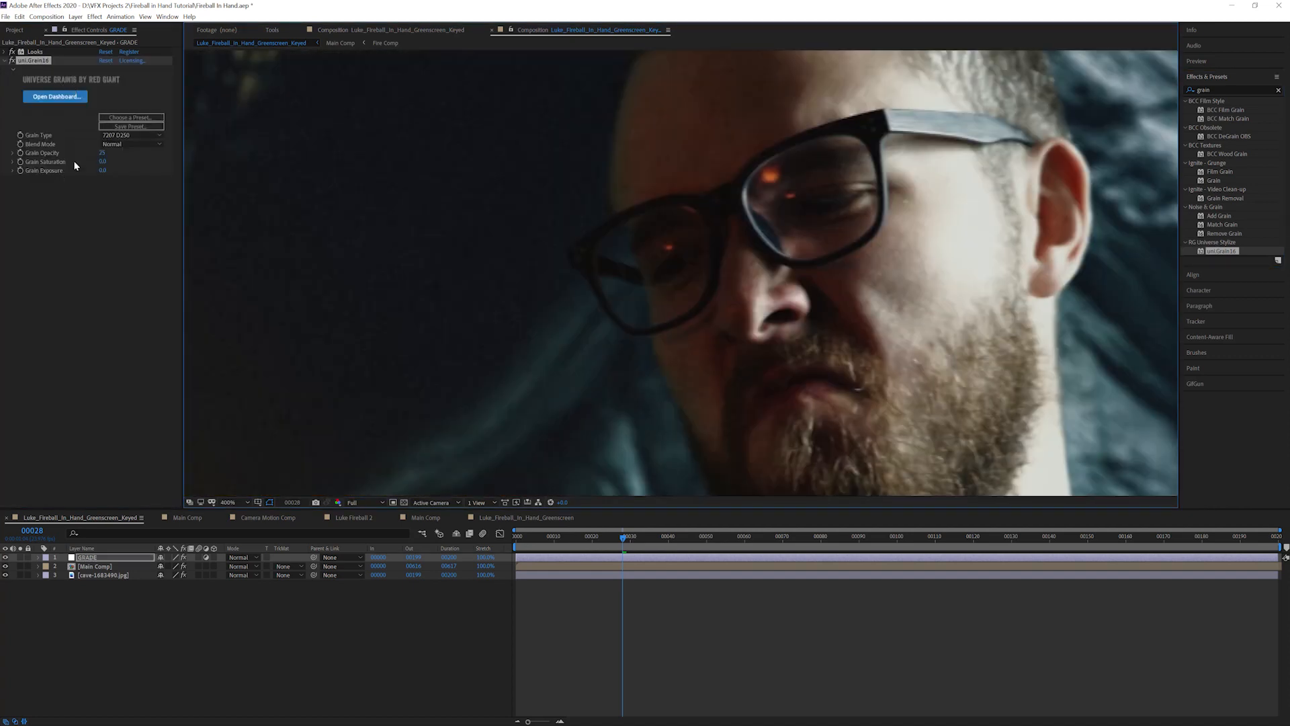
click(71, 279)
drag(459, 225, 499, 236)
key(ctrl+s)
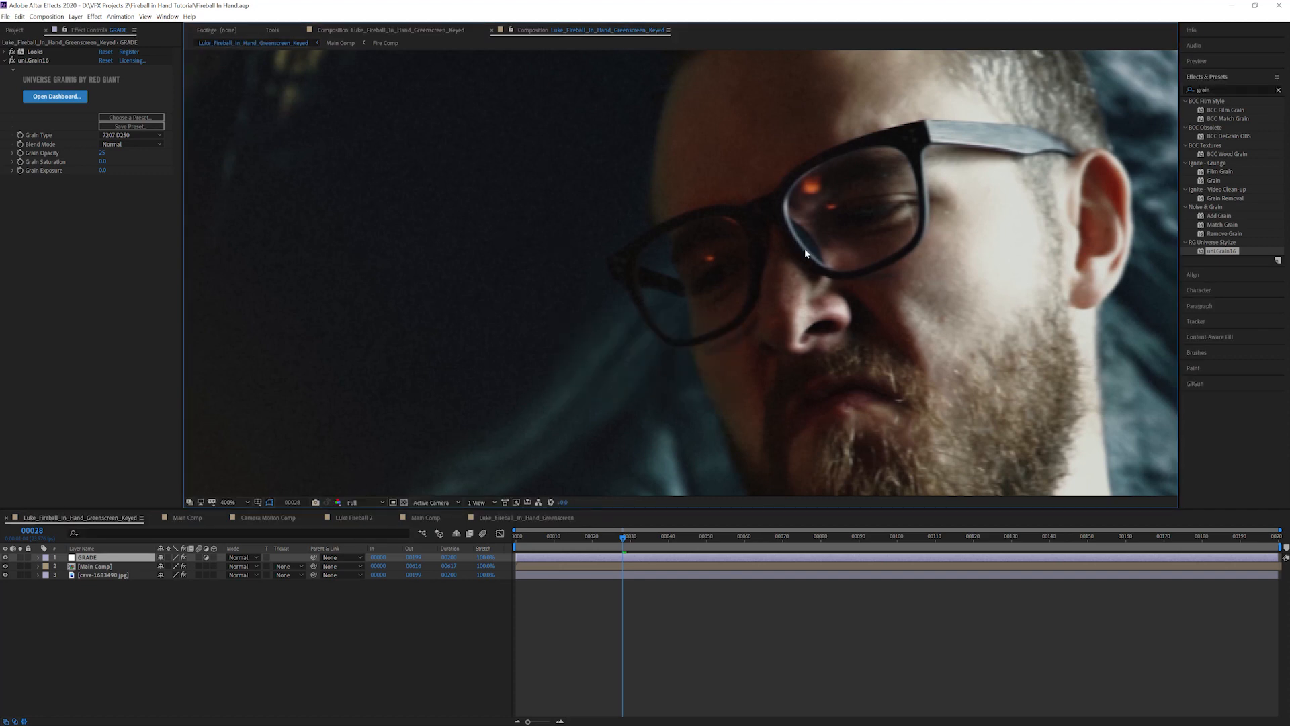
- Examine the added film grain up close on the actor's face, the dark background, the shirt and the fireball
drag(806, 253, 573, 340)
drag(555, 59, 610, 167)
scroll(610, 168, up, 1)
drag(911, 165, 1156, 240)
drag(829, 383, 892, 209)
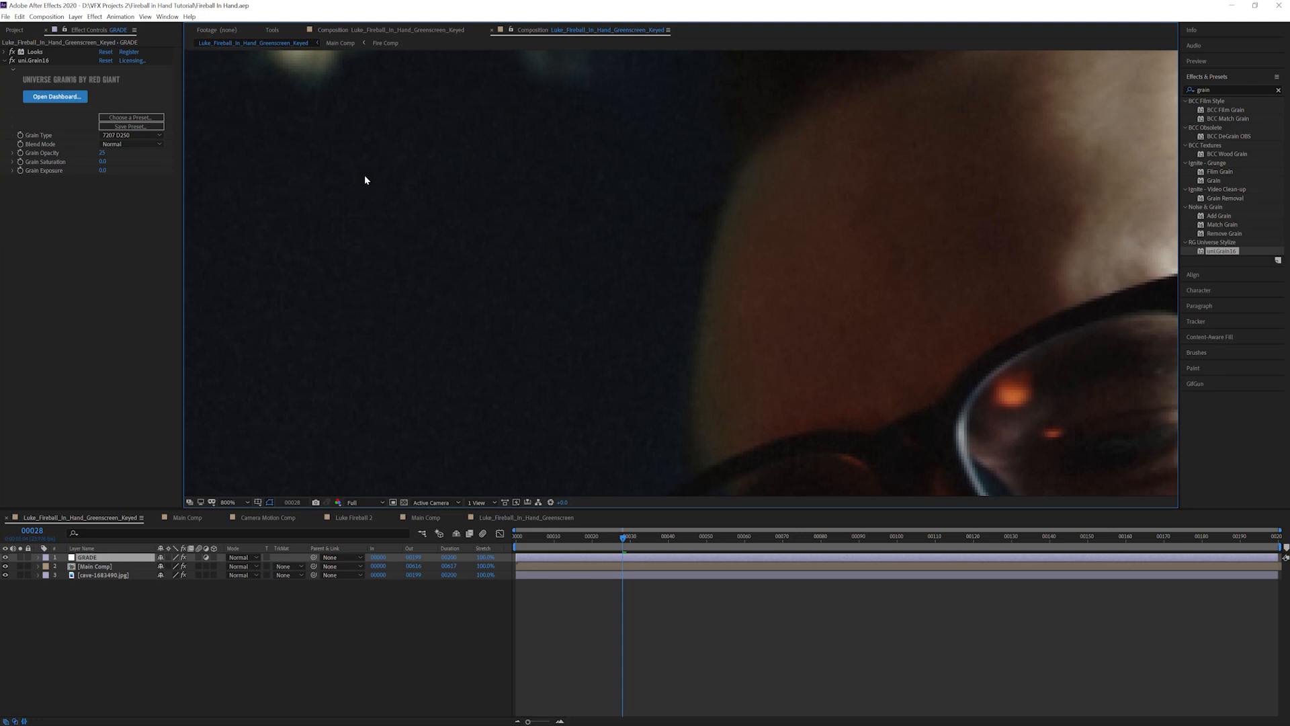
scroll(441, 290, down, 1)
drag(460, 276, 458, 204)
drag(644, 449, 599, 344)
scroll(592, 345, down, 1)
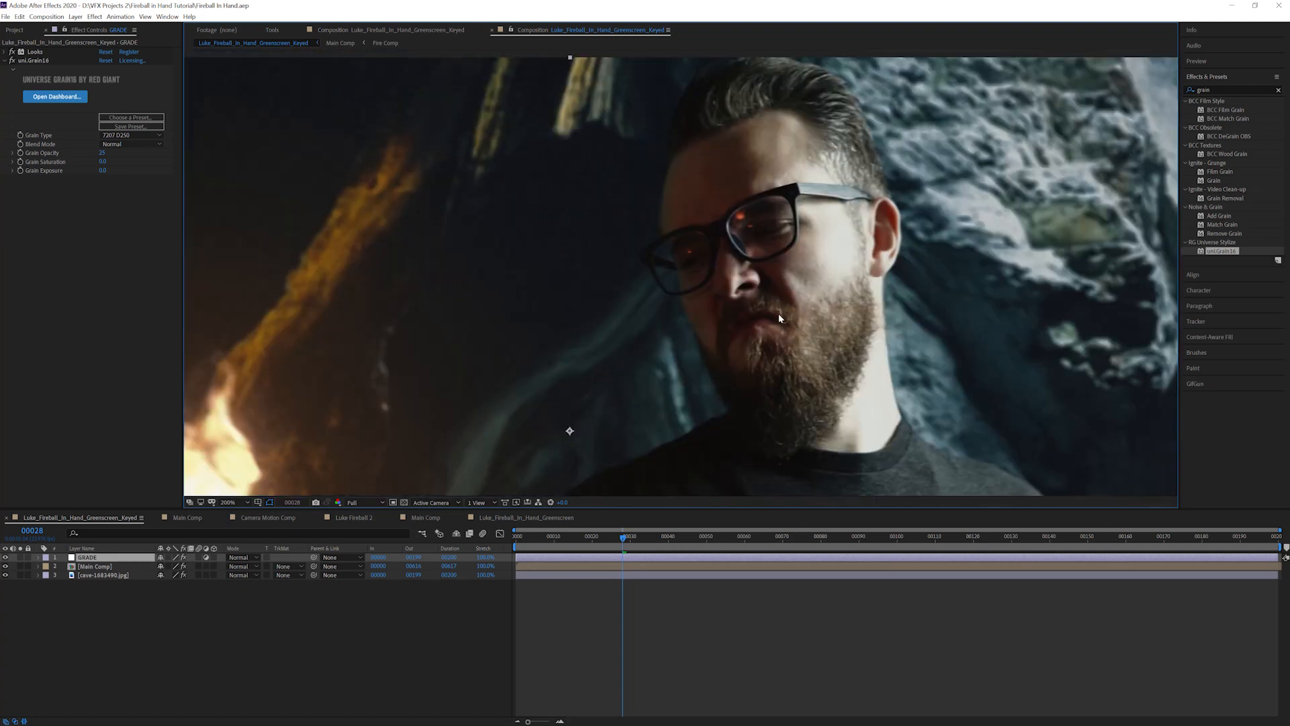
scroll(784, 277, down, 5)
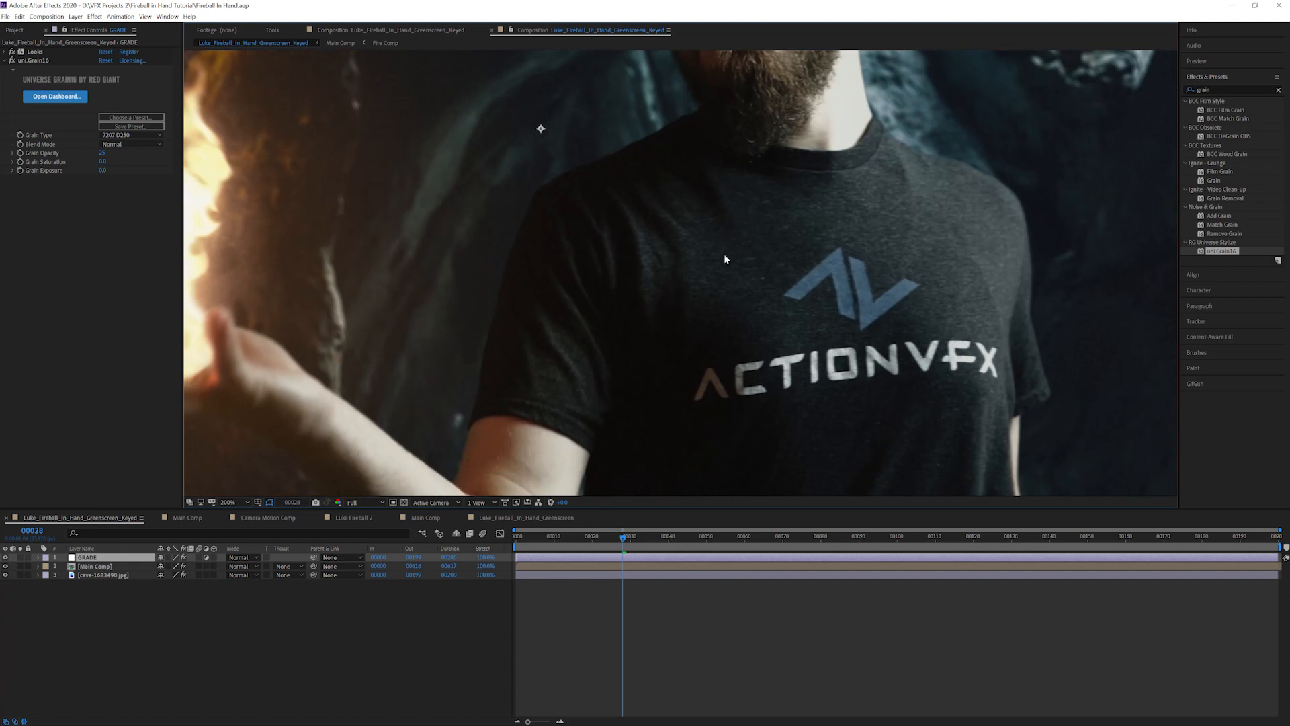
drag(727, 256, 1022, 285)
drag(586, 207, 848, 208)
scroll(803, 225, up, 1)
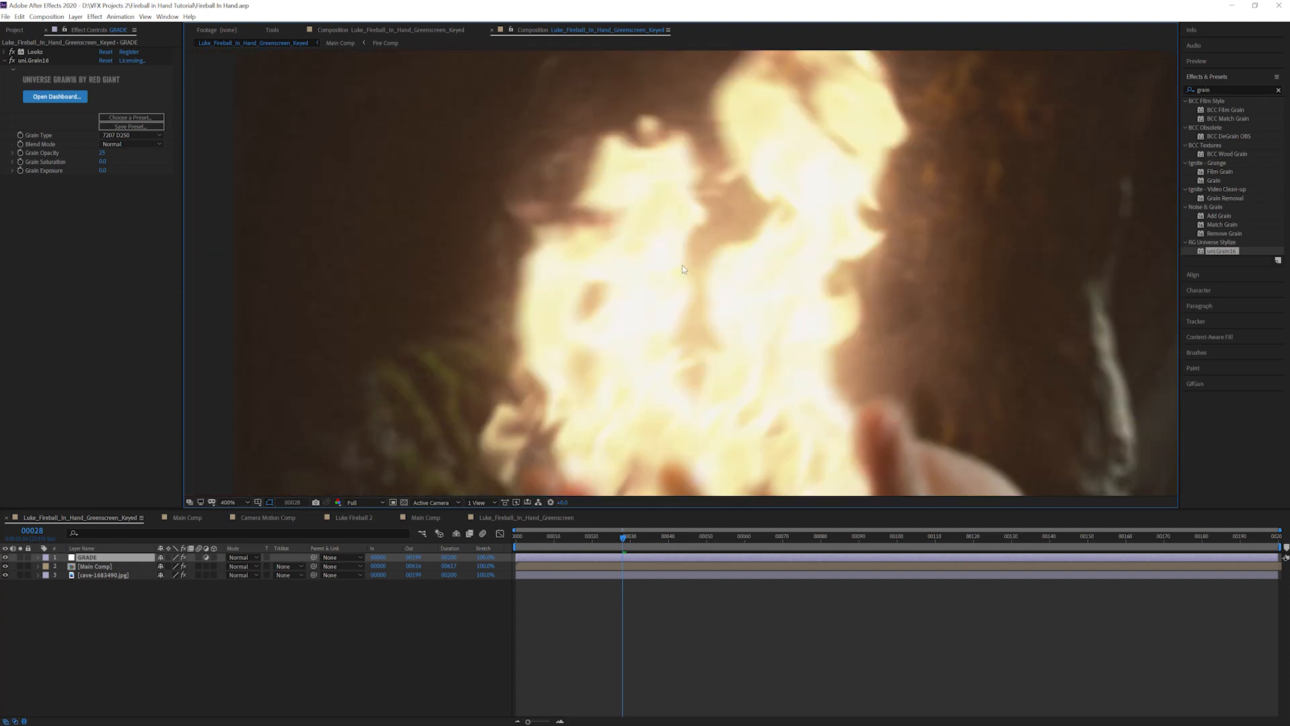
scroll(681, 270, up, 1)
key(alt+slash)
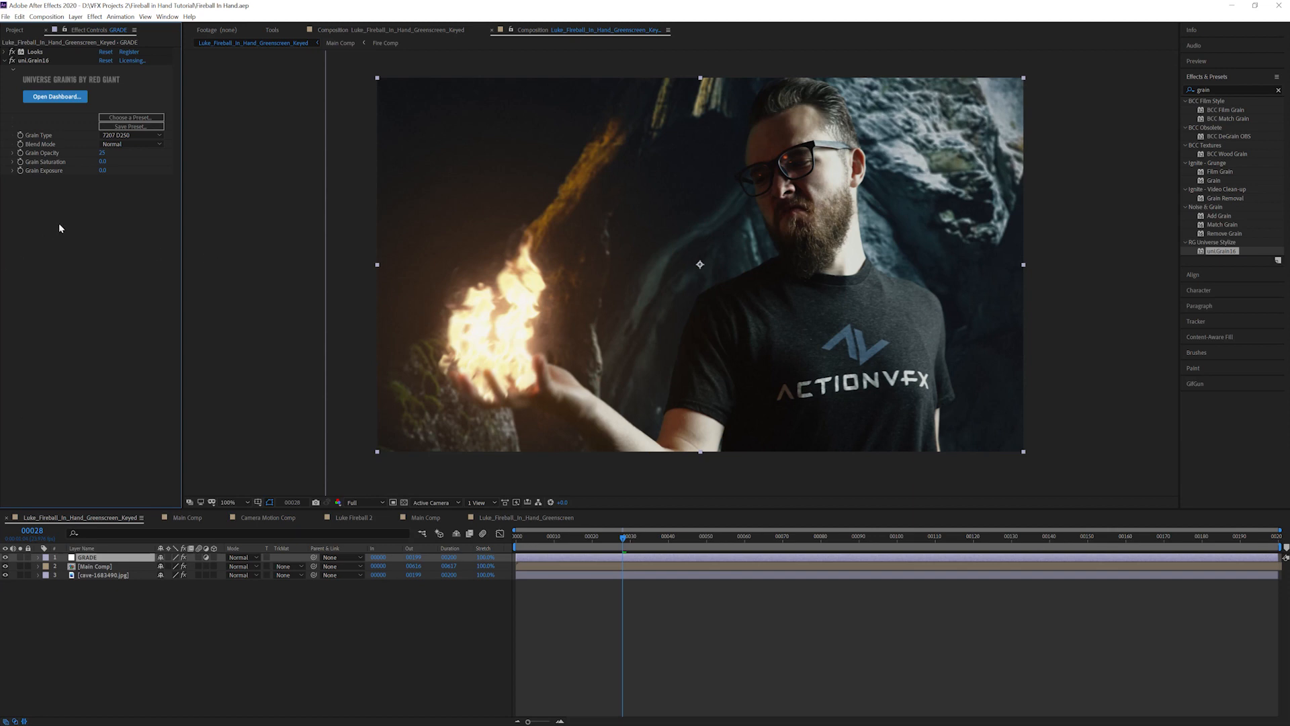
click(31, 62)
click(6, 62)
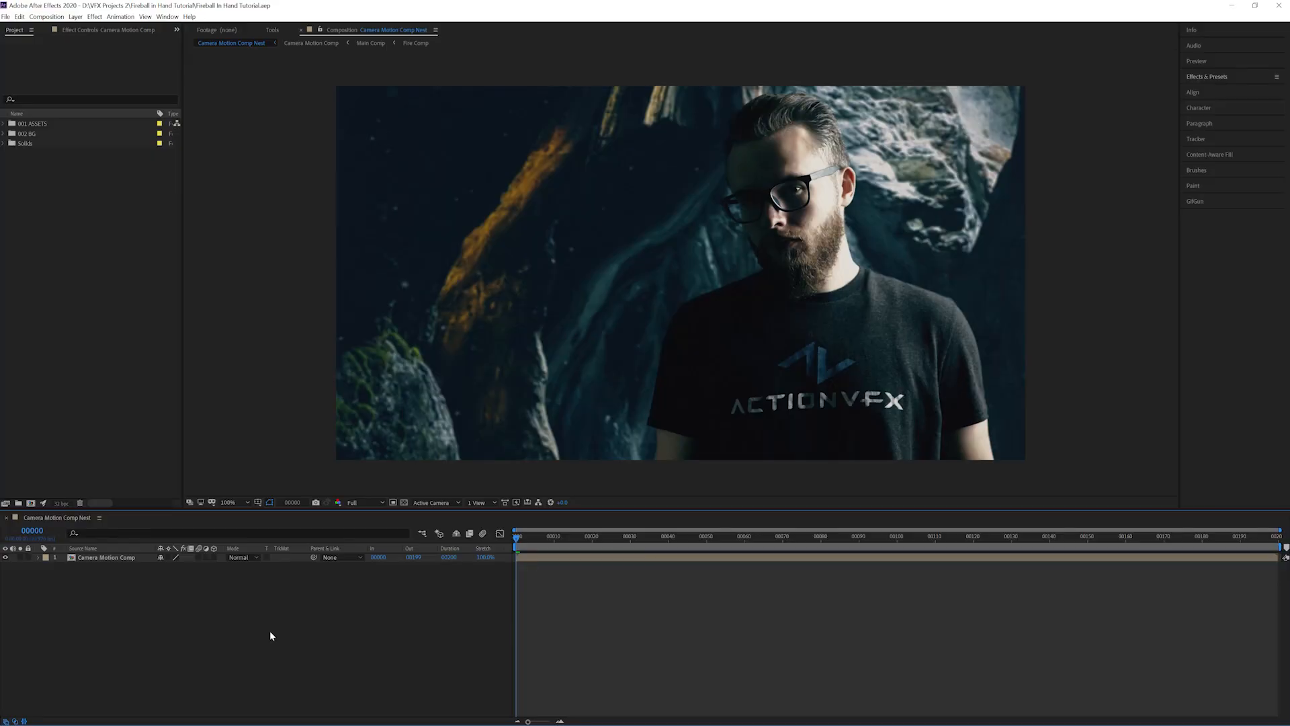
- Create a null object above the Camera Motion Comp layer and name it CAMERA SHAKE
right_click(117, 611)
mouse_move(139, 617)
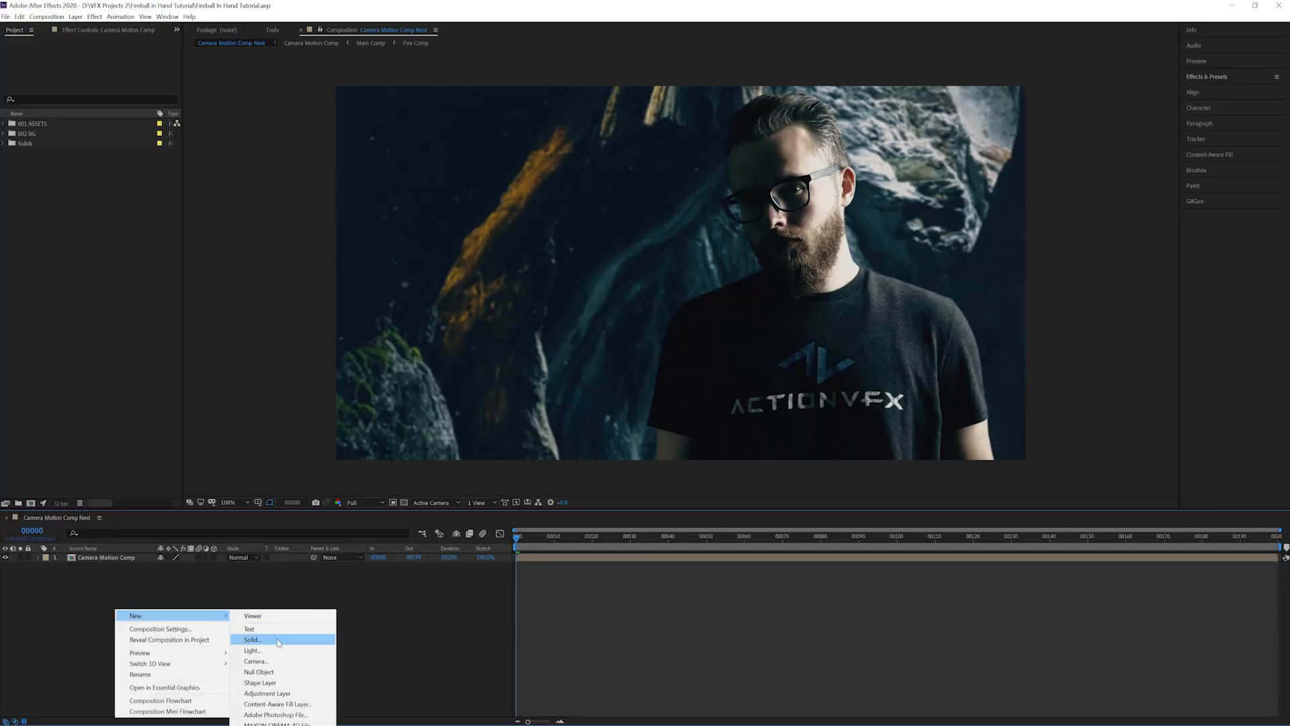
click(271, 673)
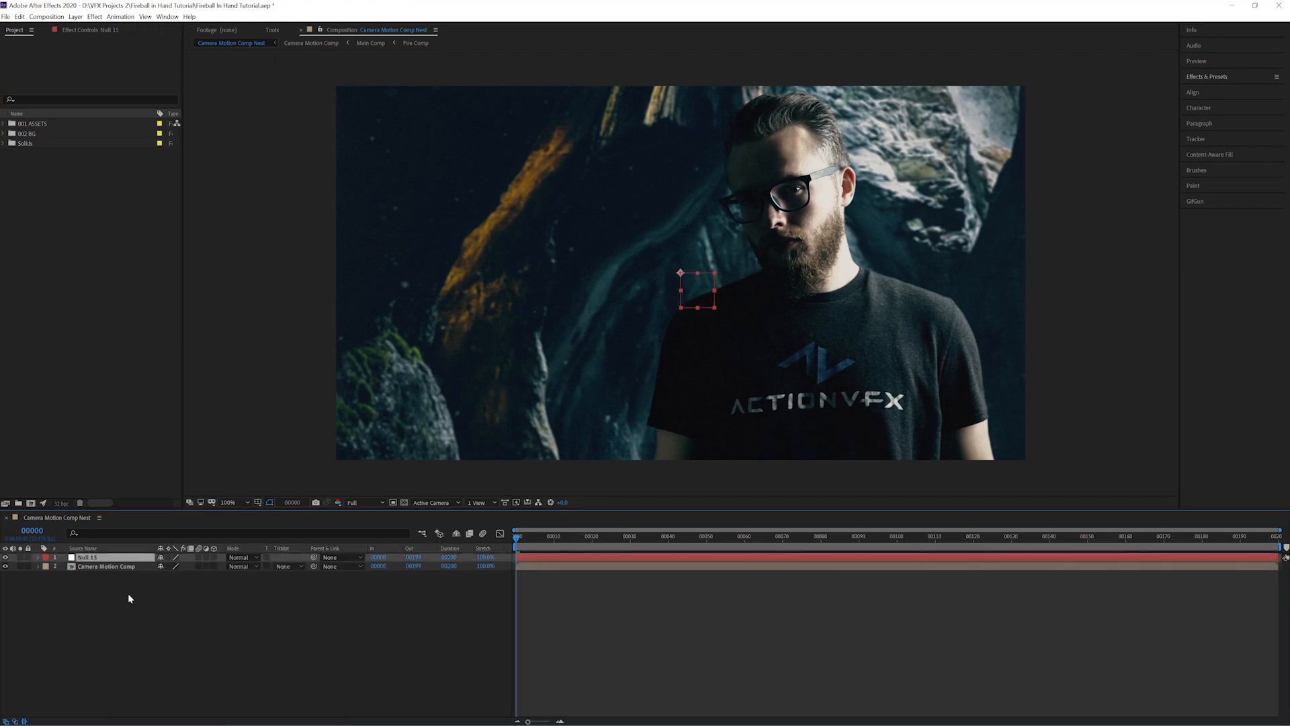
text(CAMERA SHAKE)
key(Return)
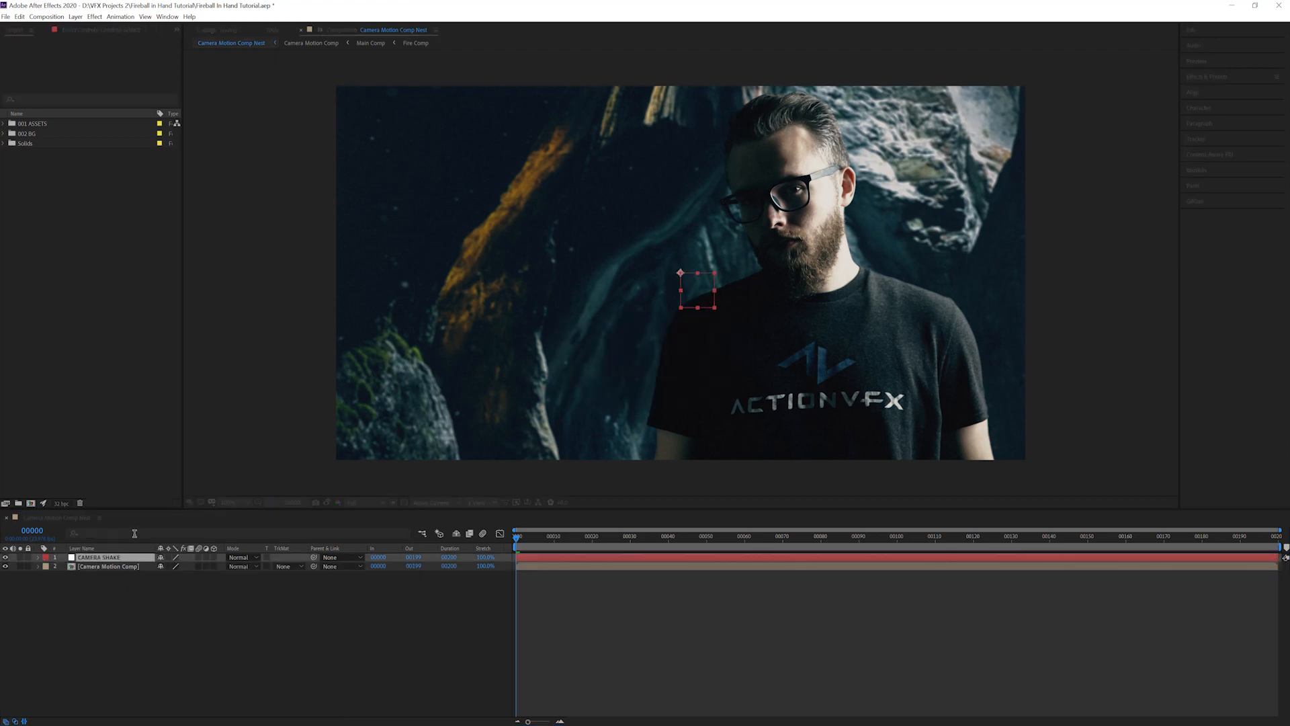
click(145, 622)
- Apply the ActionVFX Camera Shake animation preset from the ASSETS folder to the CAMERA SHAKE null
click(114, 559)
key(ctrl+5)
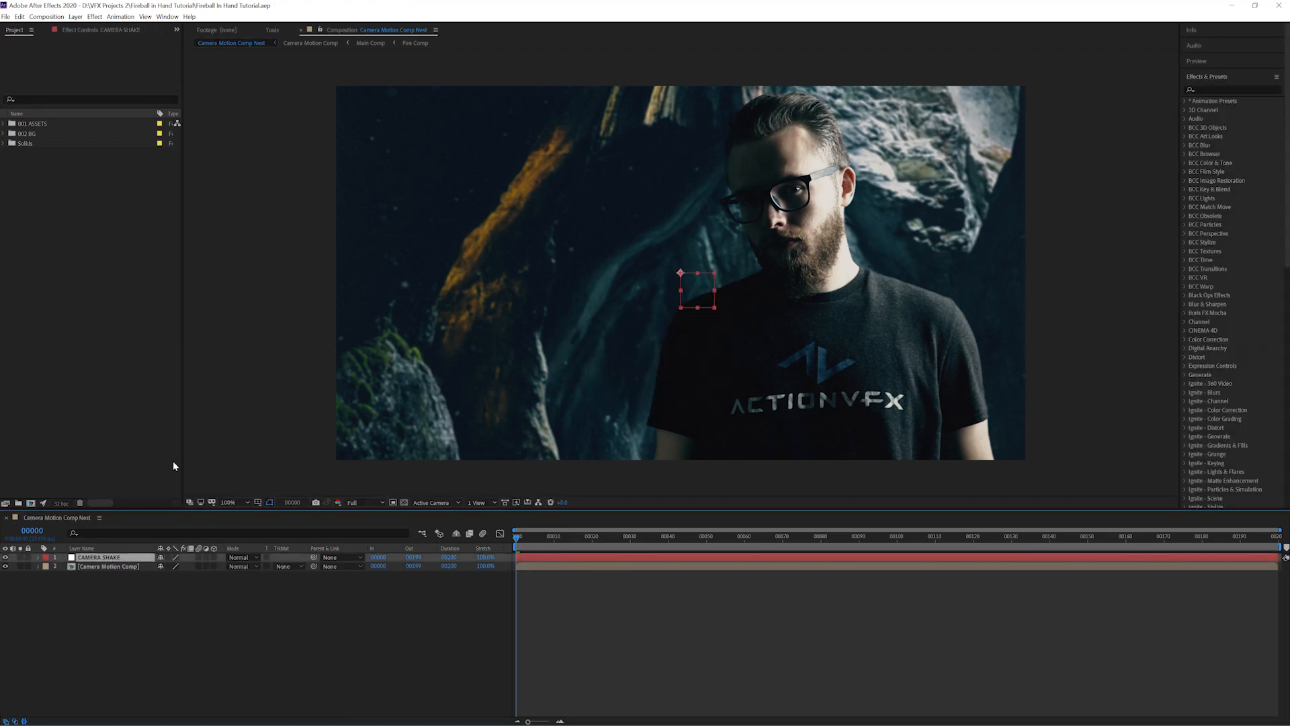
click(121, 17)
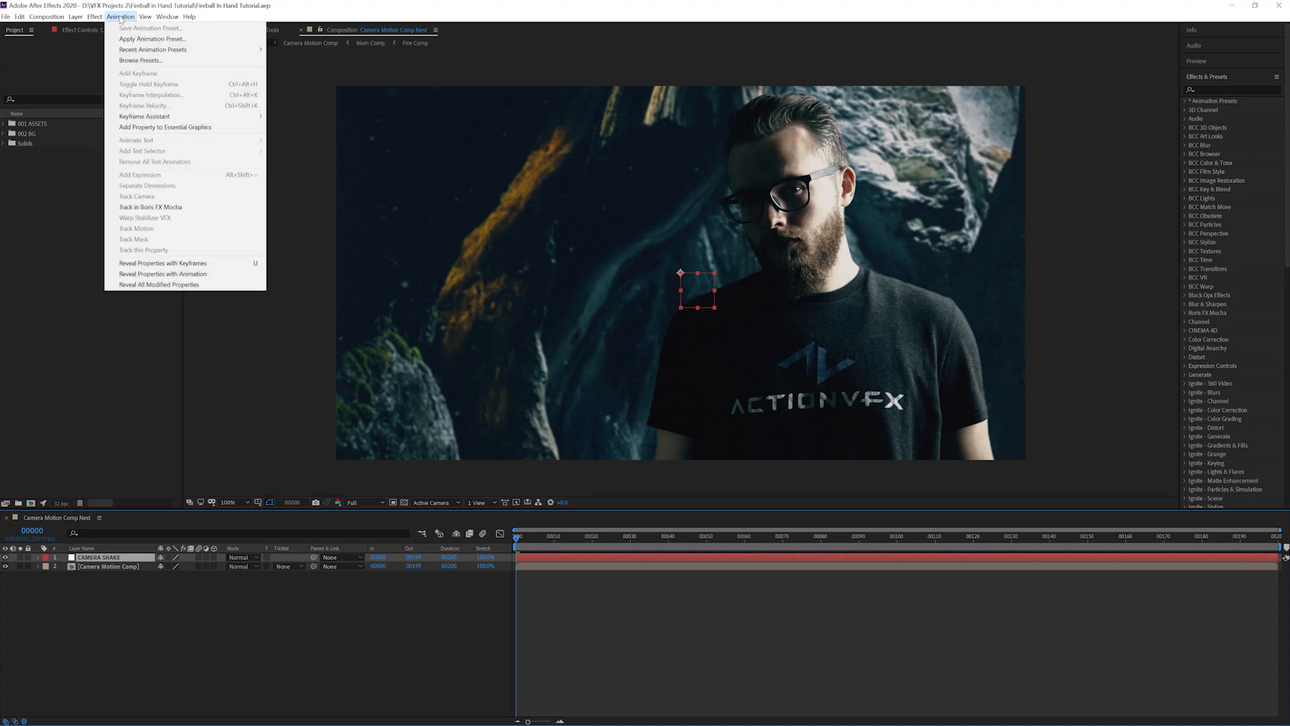
click(166, 40)
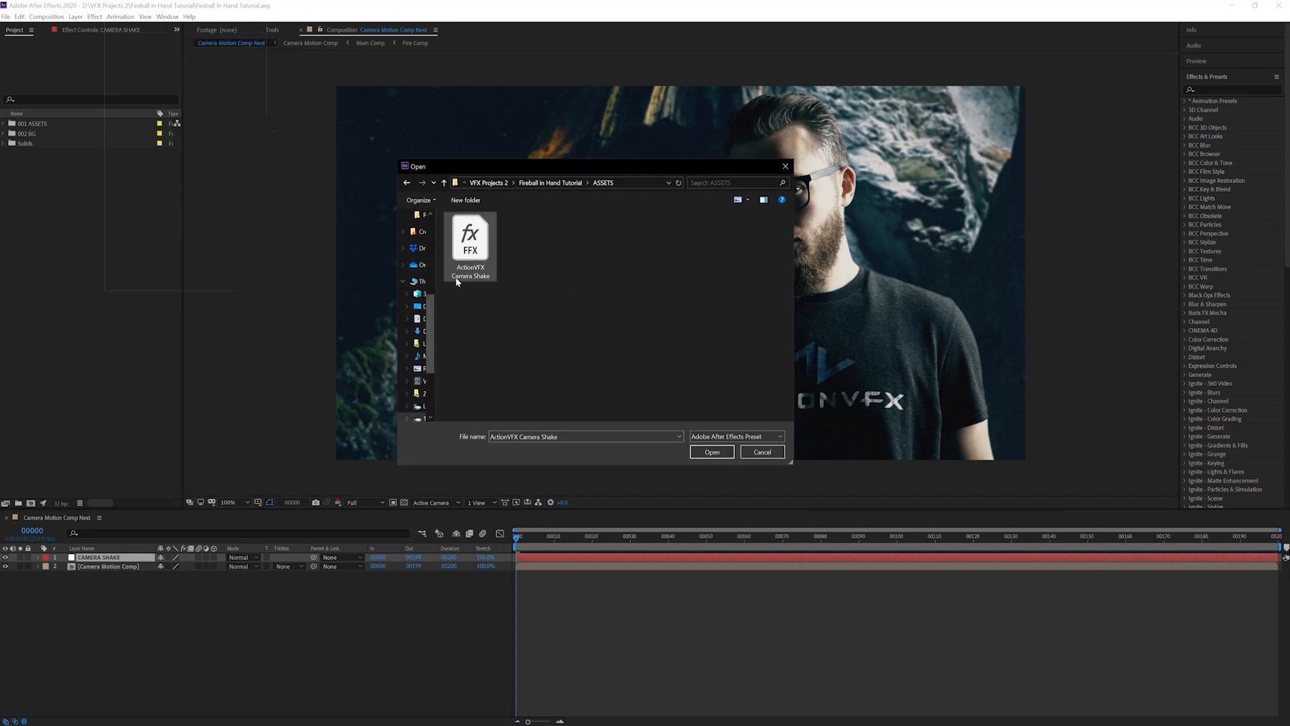
double_click(480, 253)
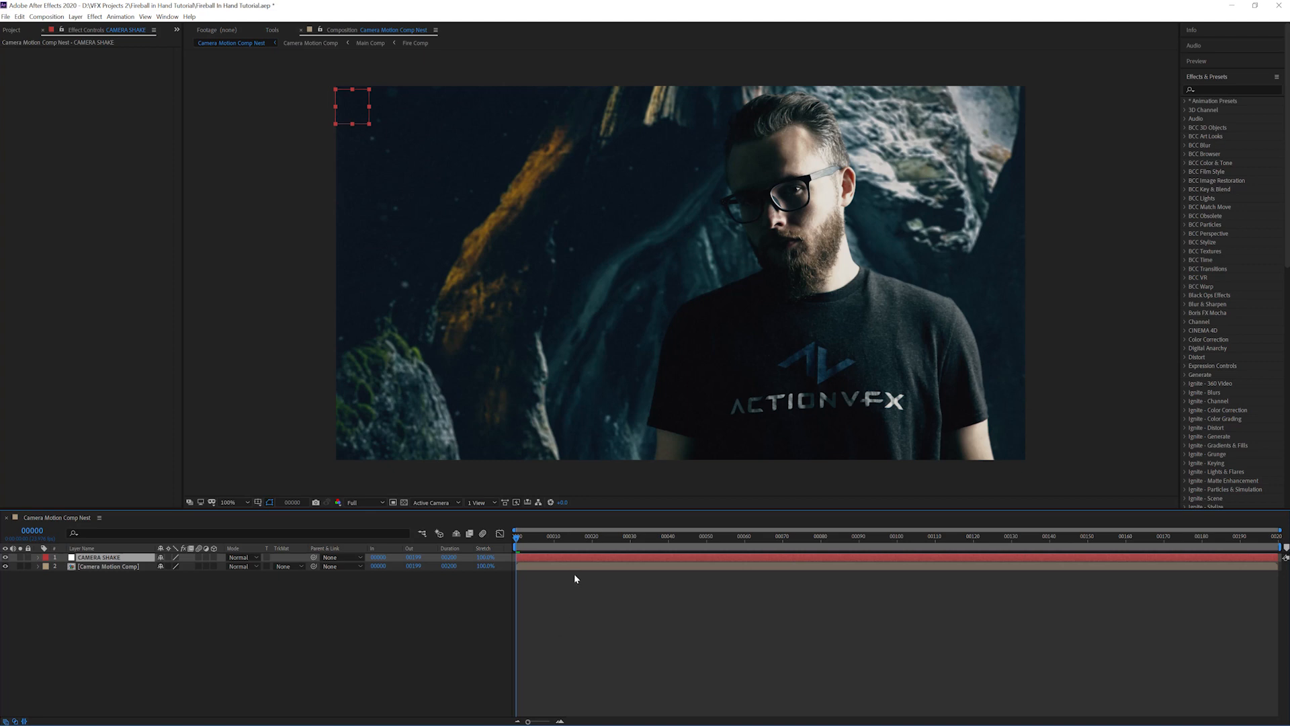
click(233, 657)
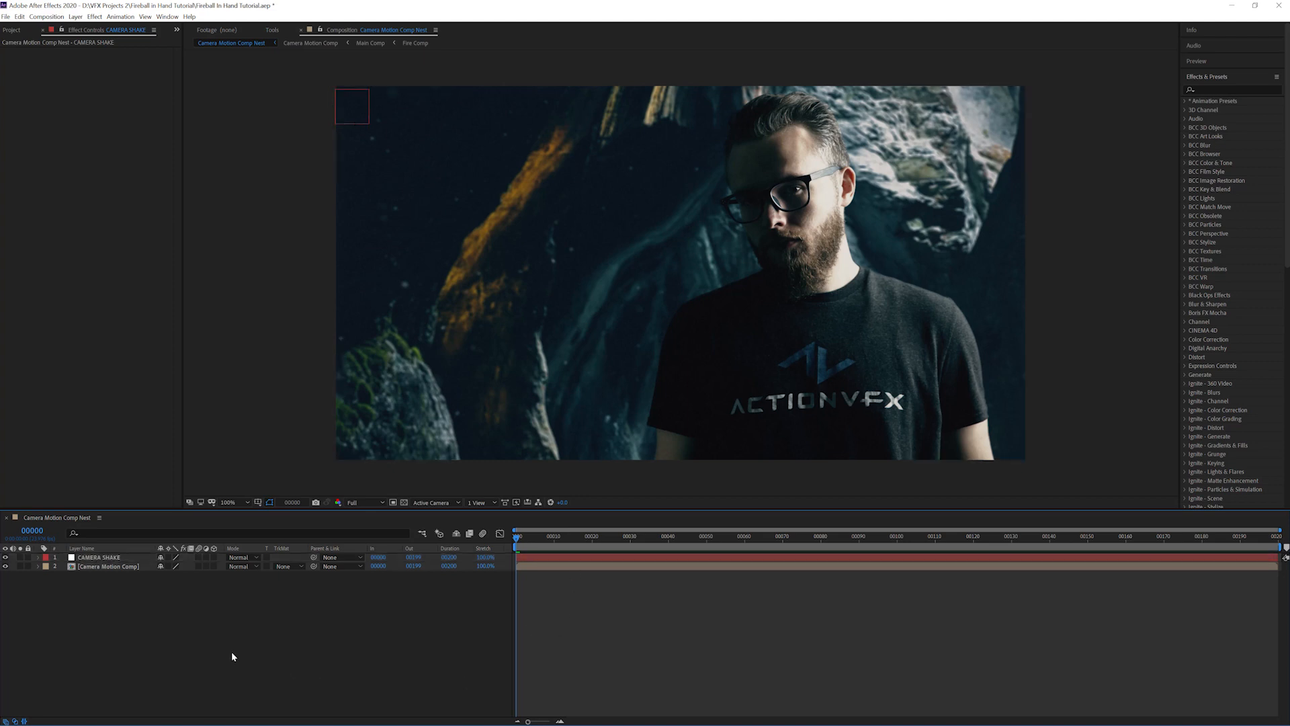
- Parent the Camera Motion Comp layer to the CAMERA SHAKE null
click(83, 560)
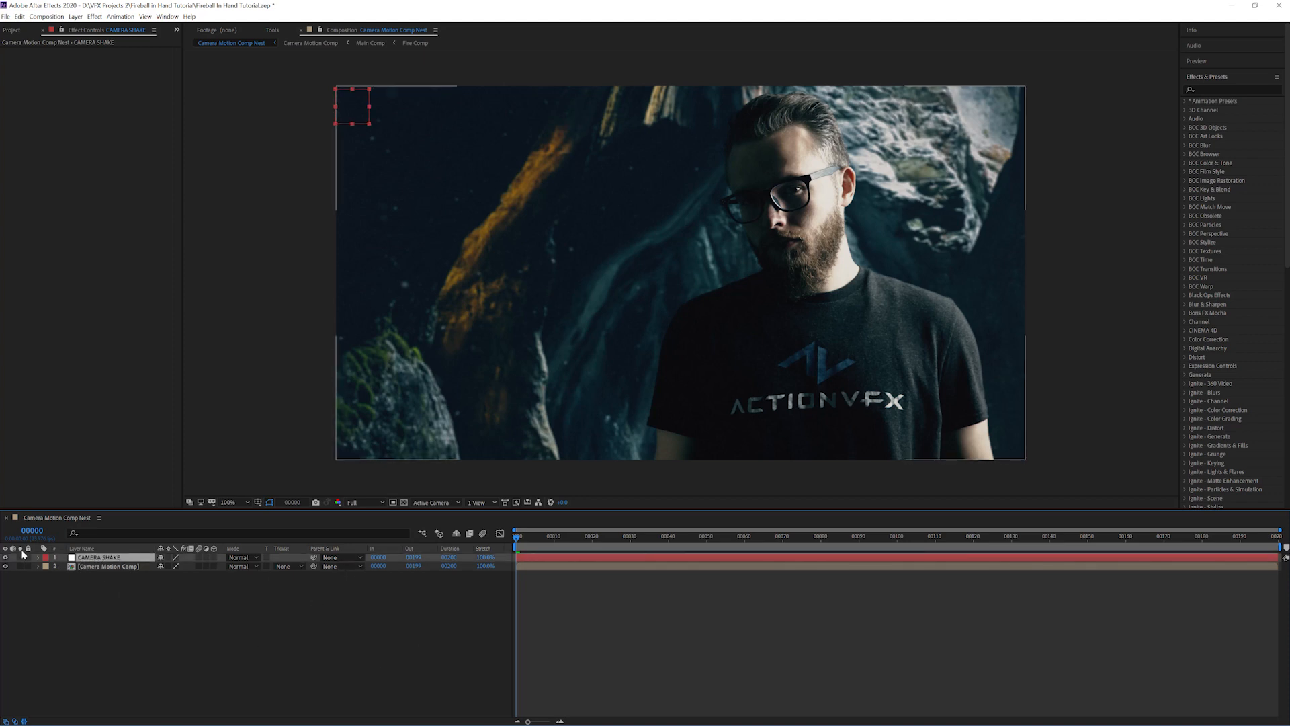
click(103, 567)
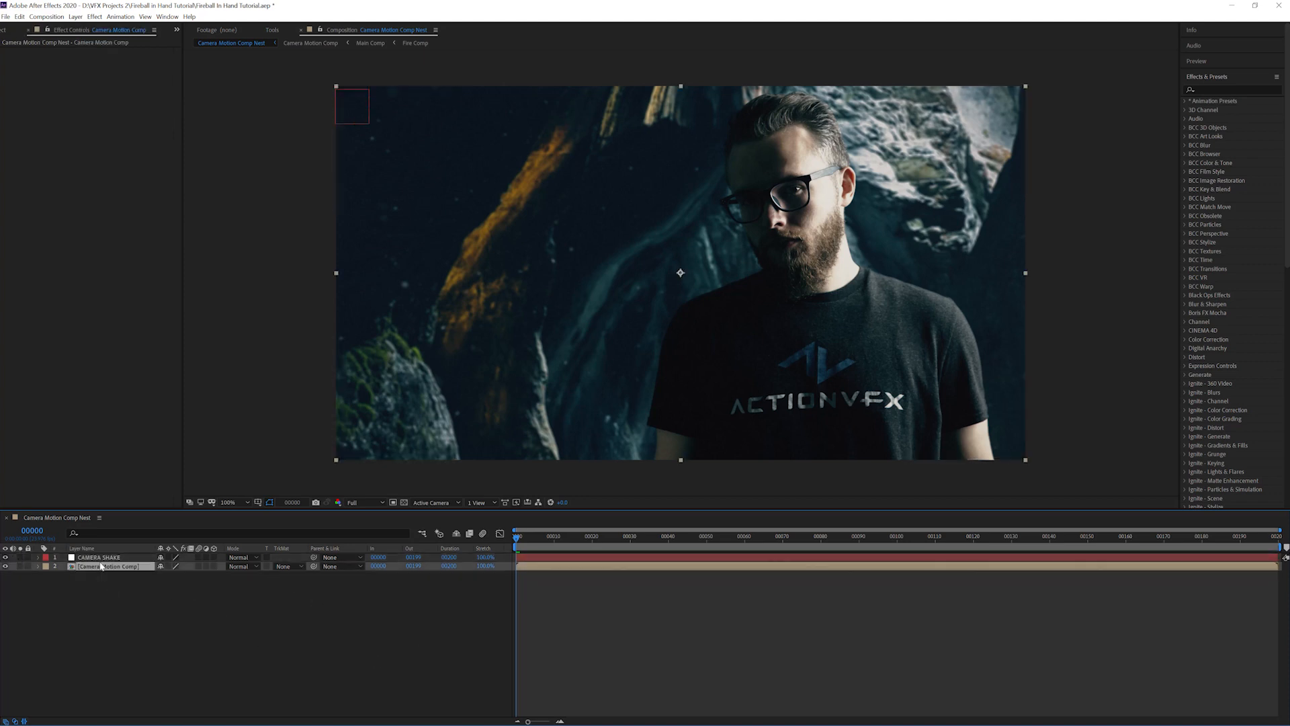
click(343, 566)
click(354, 591)
- Play back the camera shake and check the frame edges at the start and at frame 68
key(space)
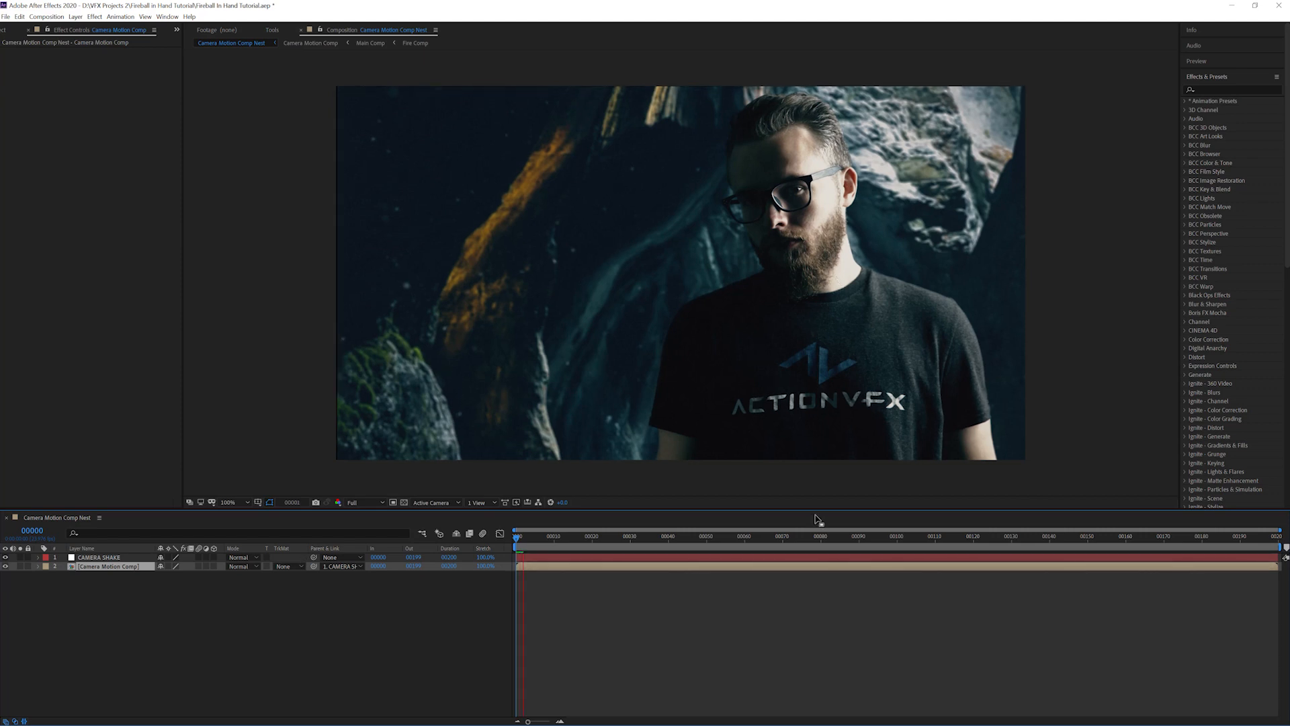
click(517, 538)
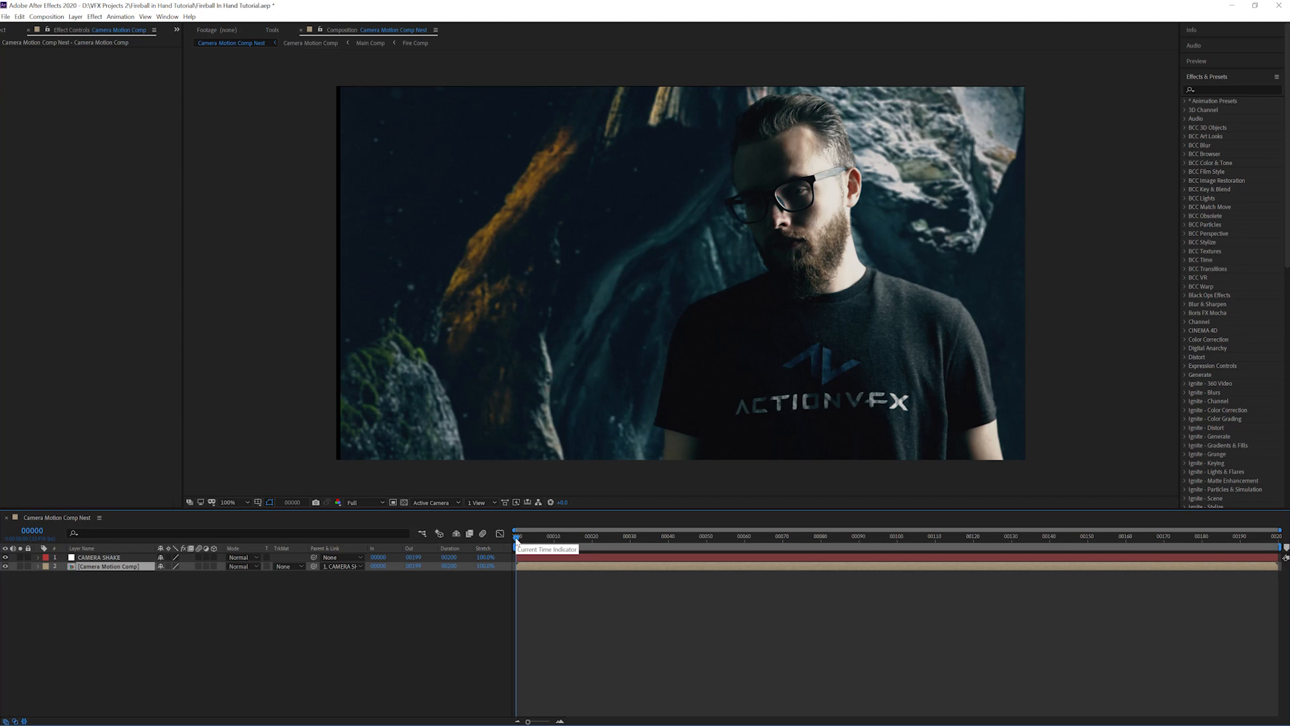
click(775, 540)
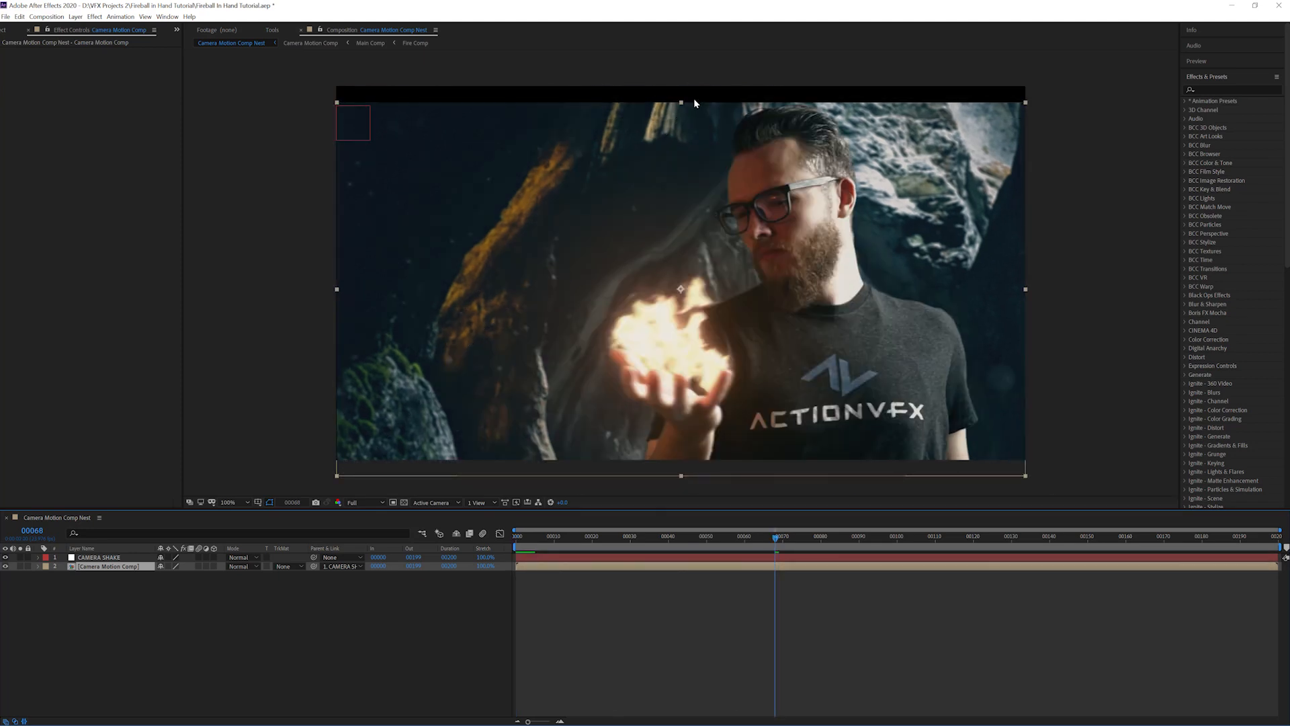
click(288, 636)
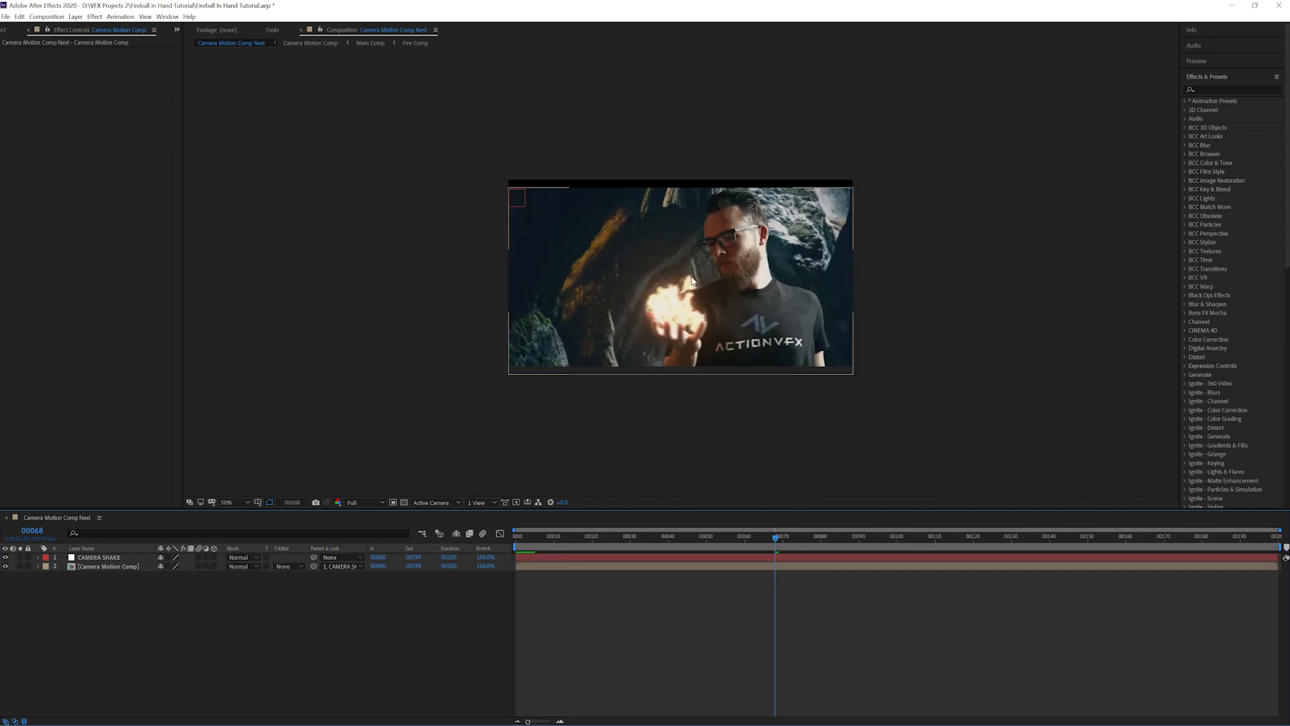
- Scale the Camera Motion Comp layer to 115% and check the frame edges at frame 69
click(94, 566)
key(s)
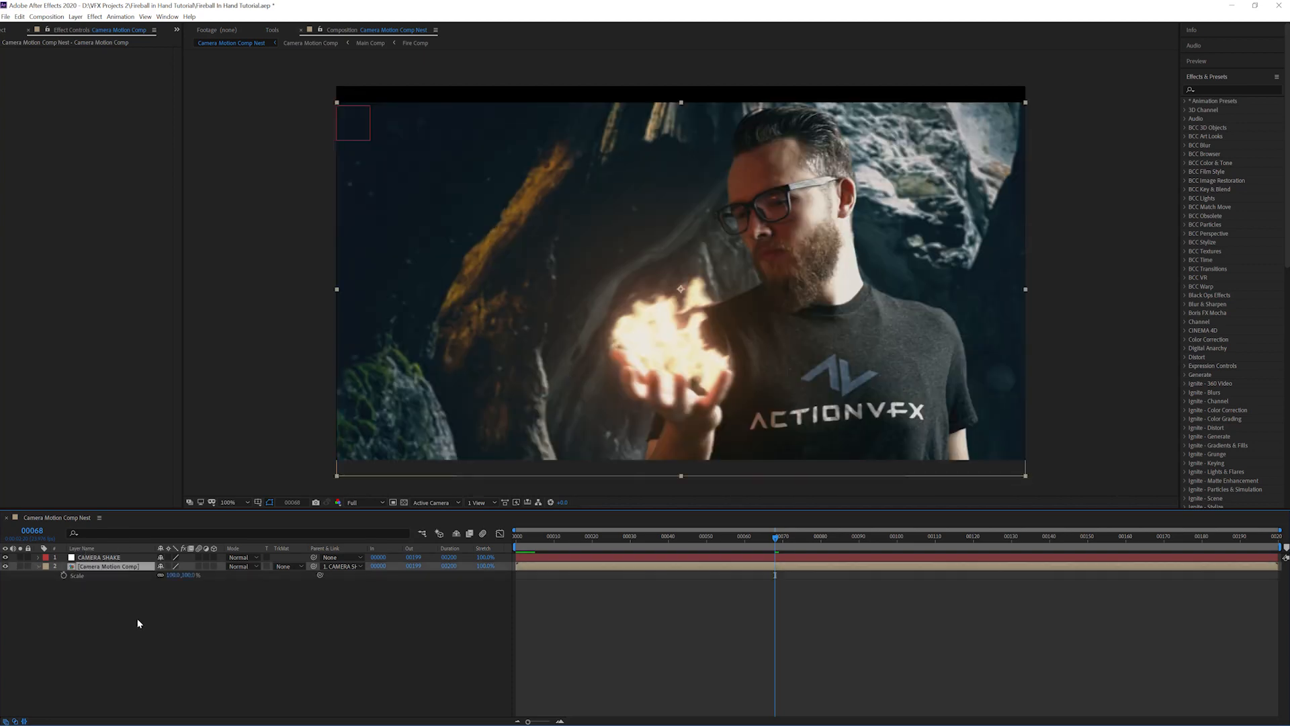
click(173, 576)
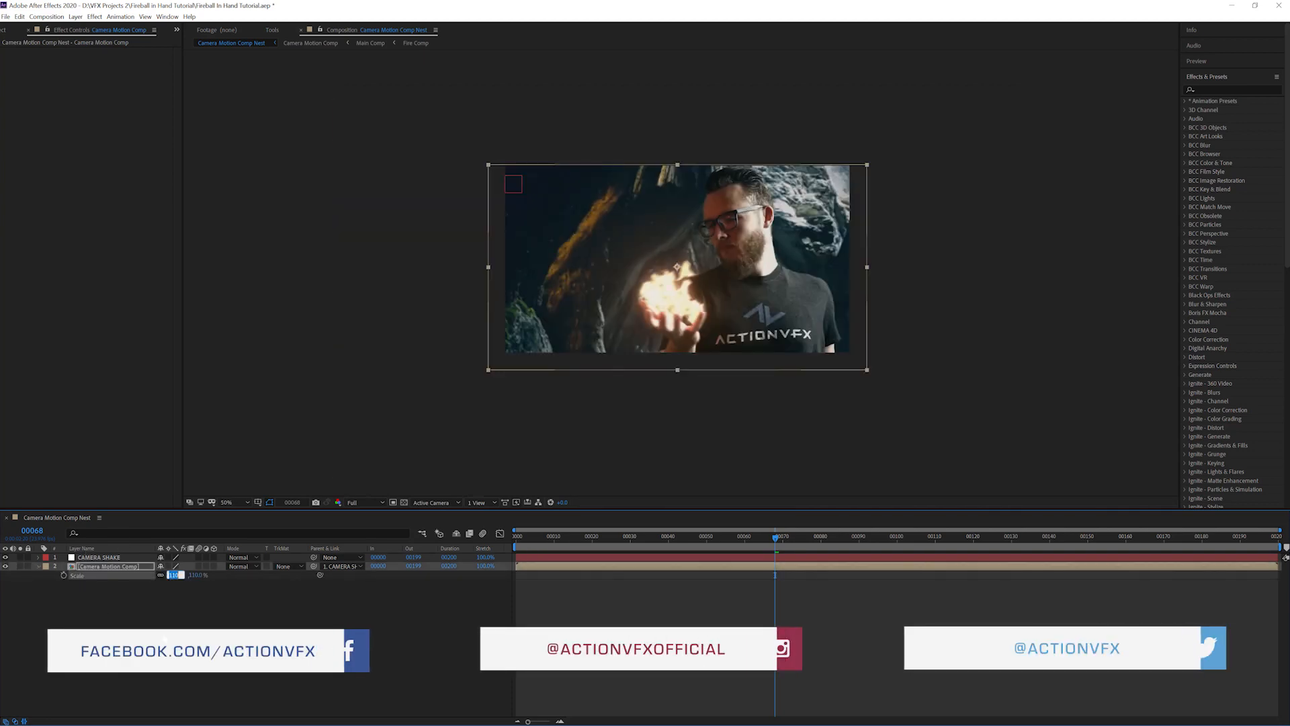
text(115)
key(Return)
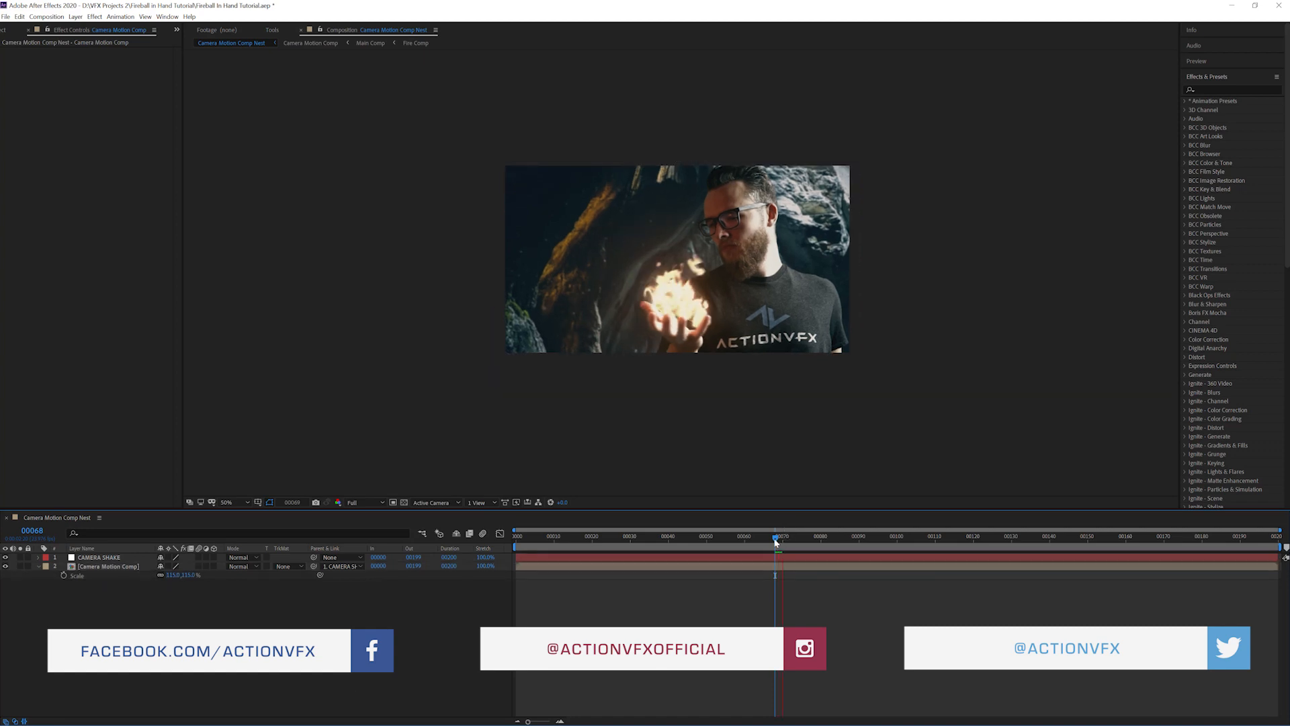
drag(775, 539, 778, 539)
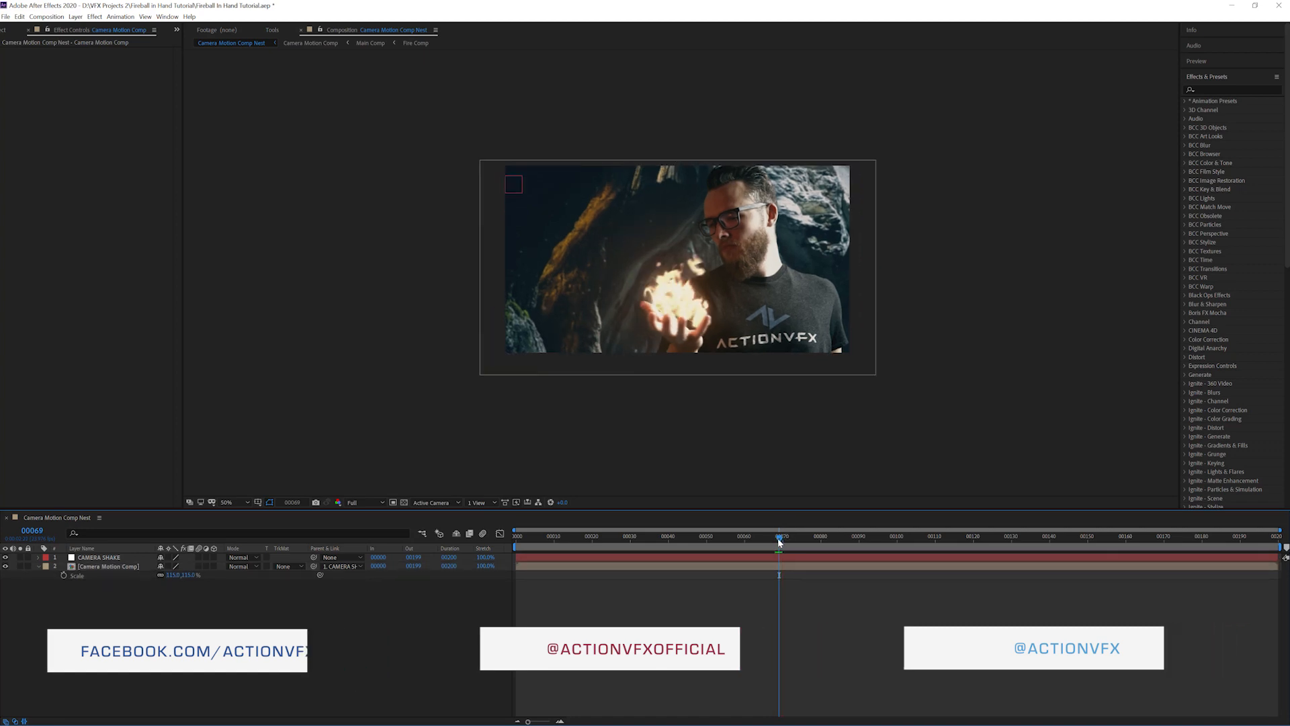